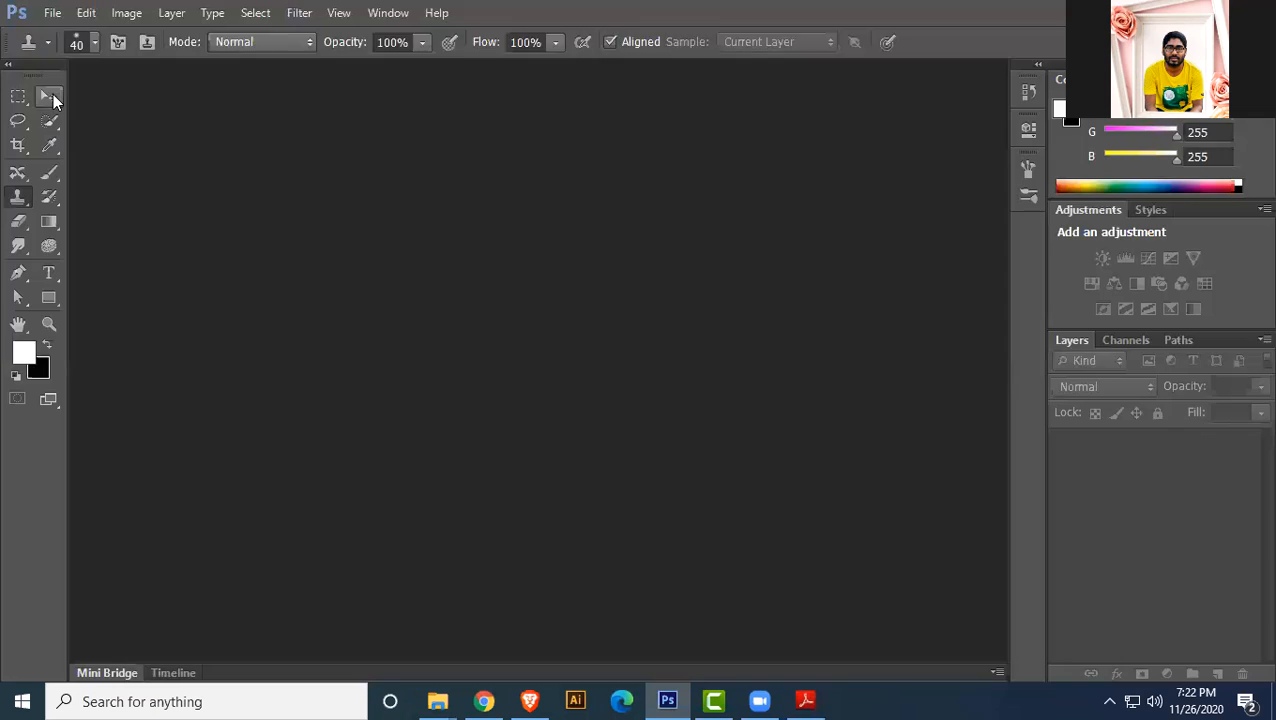
# - Create a new 15 x 10 inch document at 72 pixels/inch in RGB with a white background, and add an empty layer
pyautogui.click(58, 14)
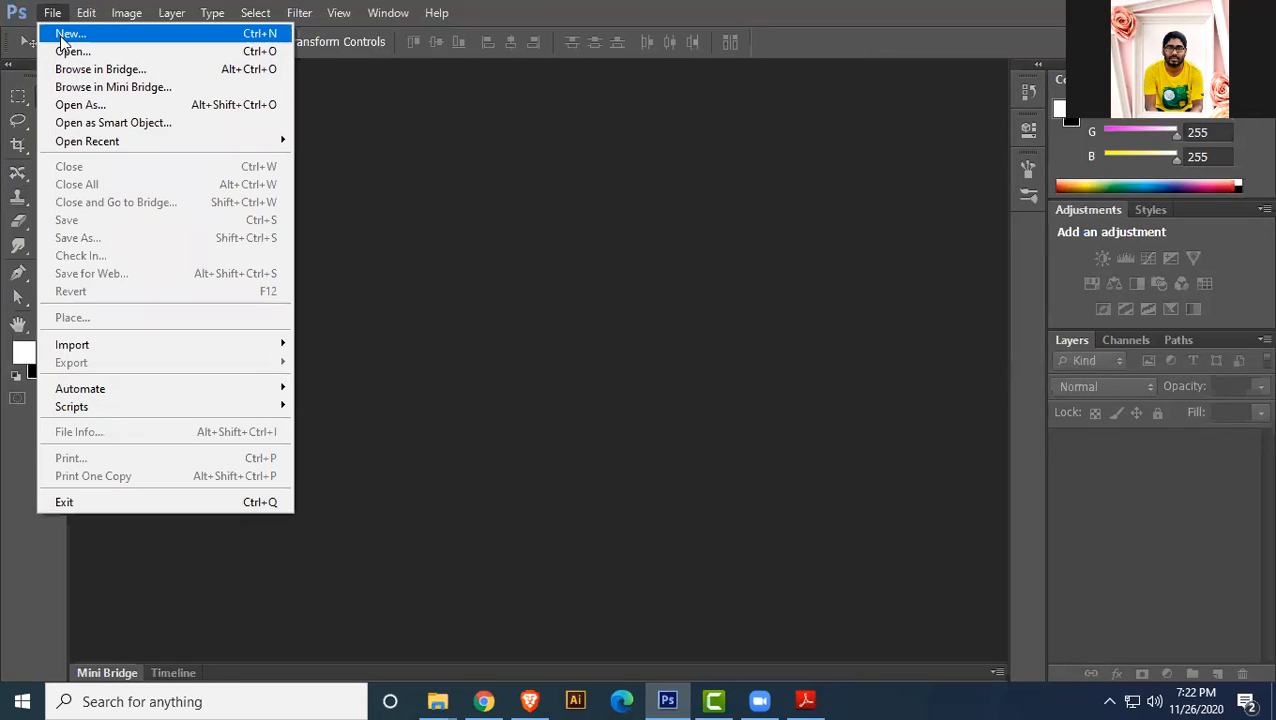
pyautogui.click(62, 36)
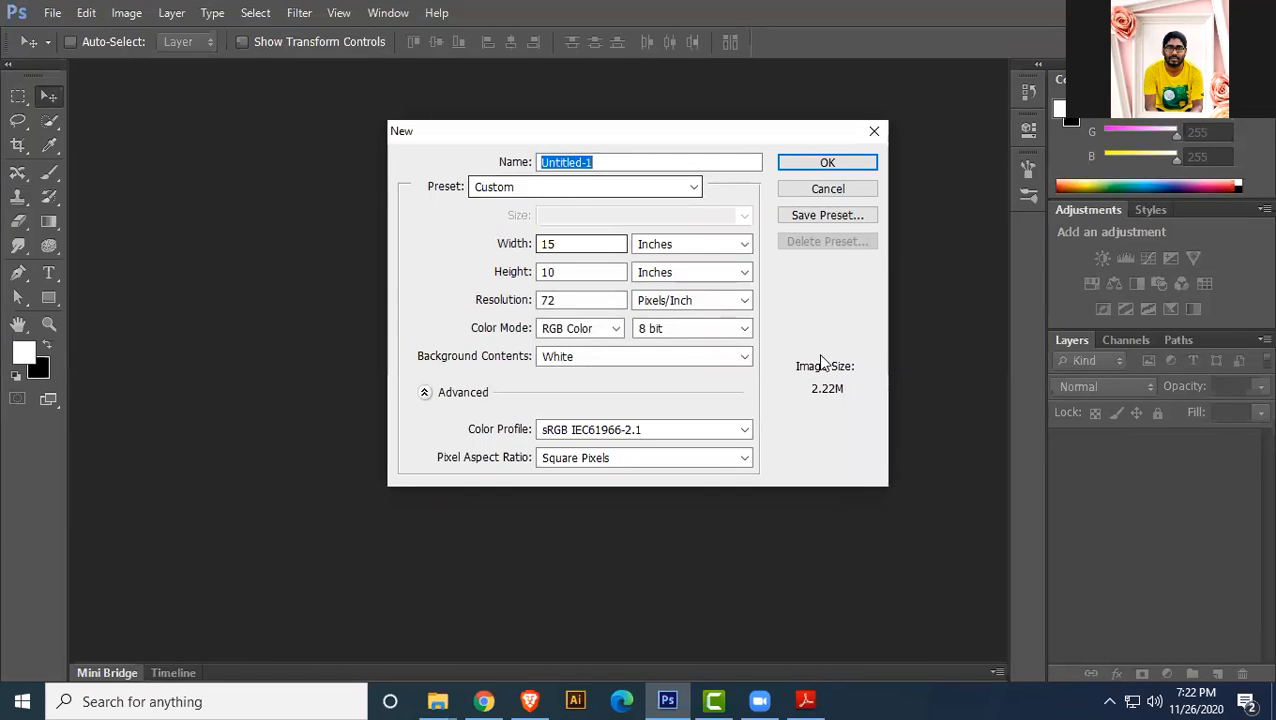
pyautogui.click(826, 163)
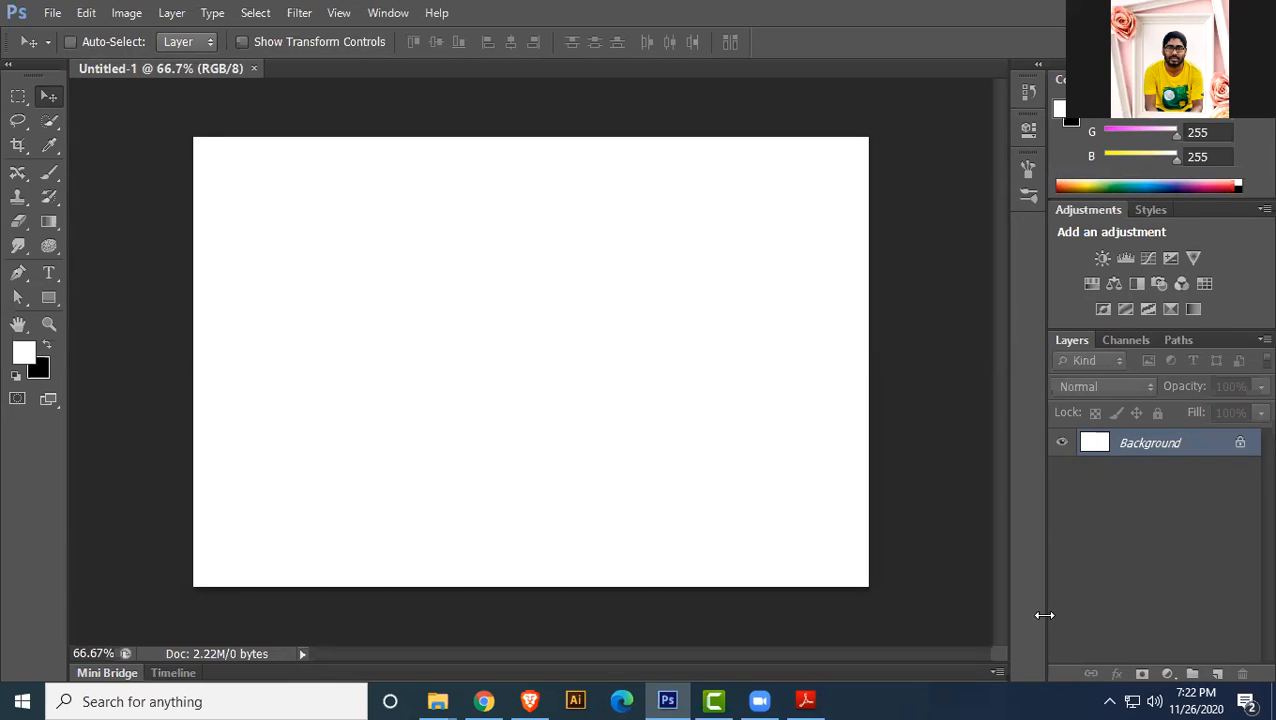
pyautogui.click(1215, 673)
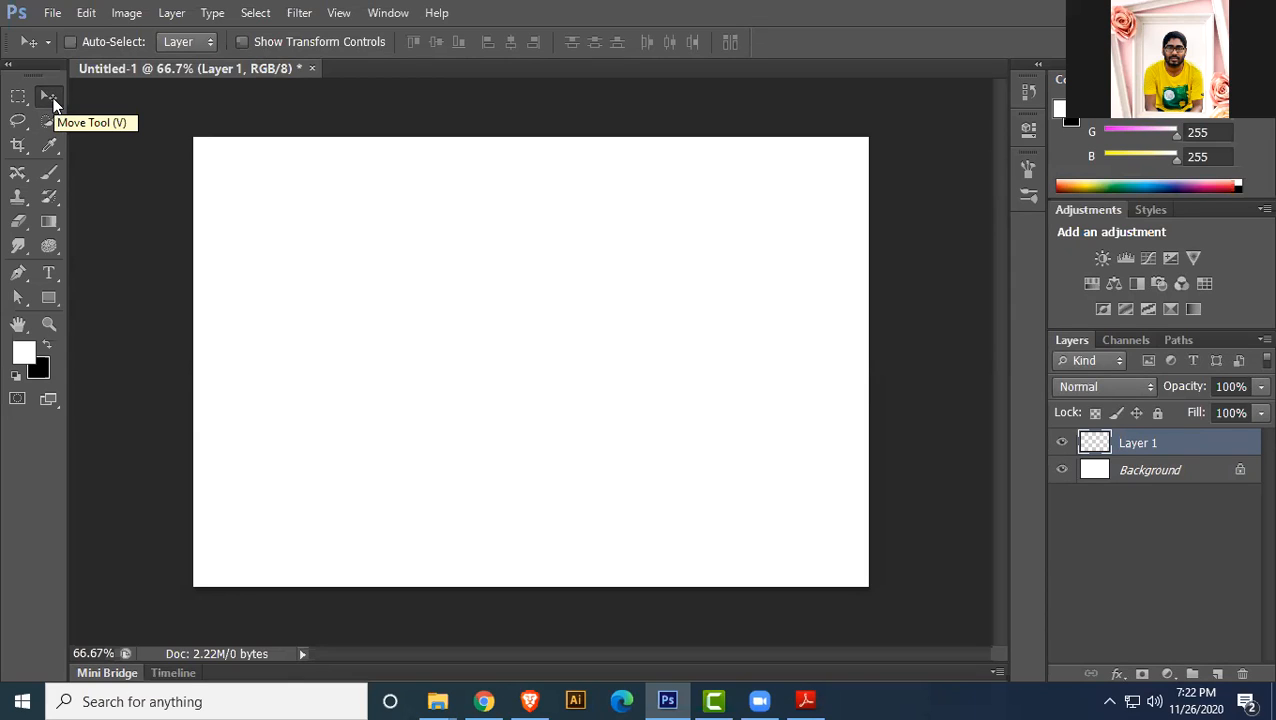
# - Paint several rows of grass across the middle of the canvas with the Brush tool's 134 px grass tip
pyautogui.press('b')
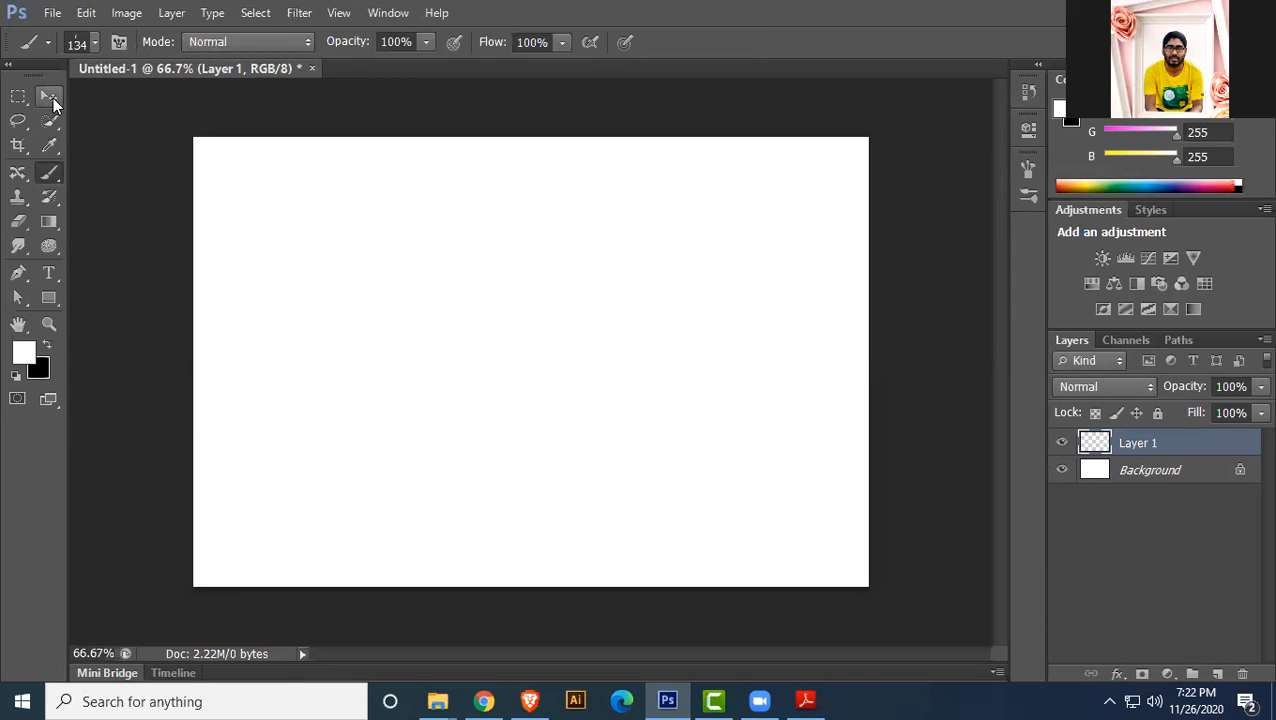
pyautogui.rightClick(50, 172)
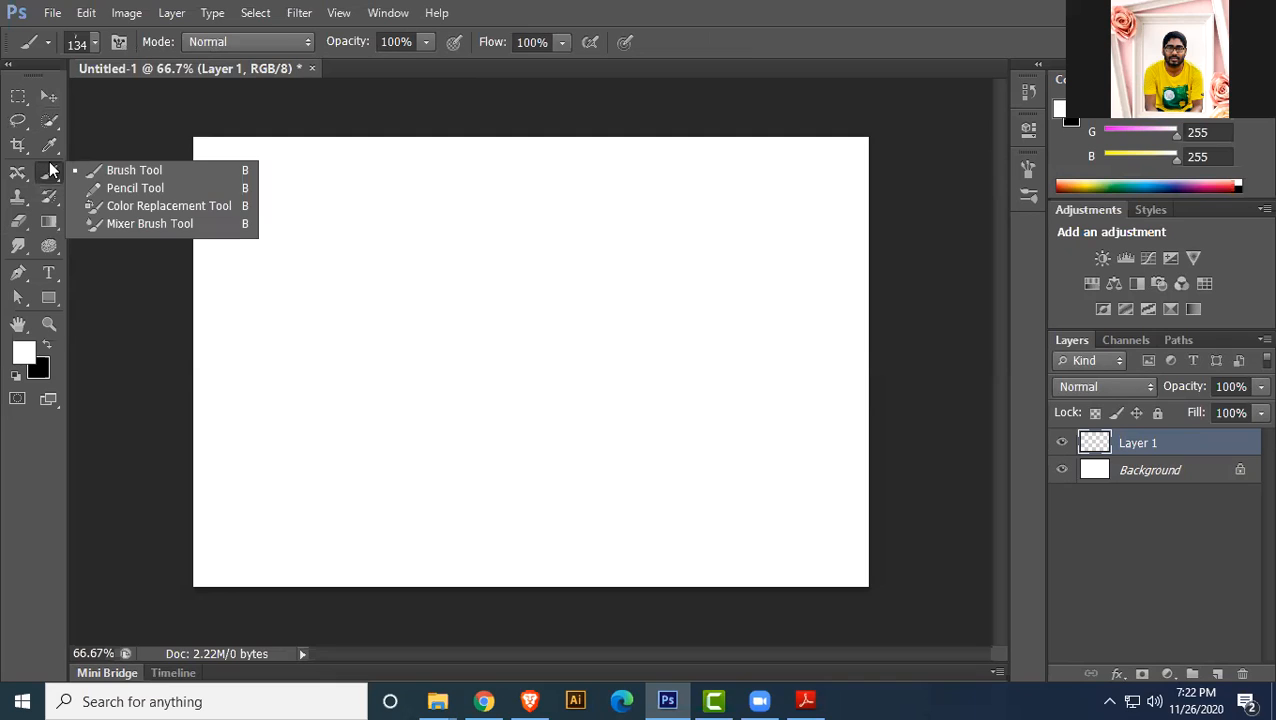
pyautogui.click(133, 170)
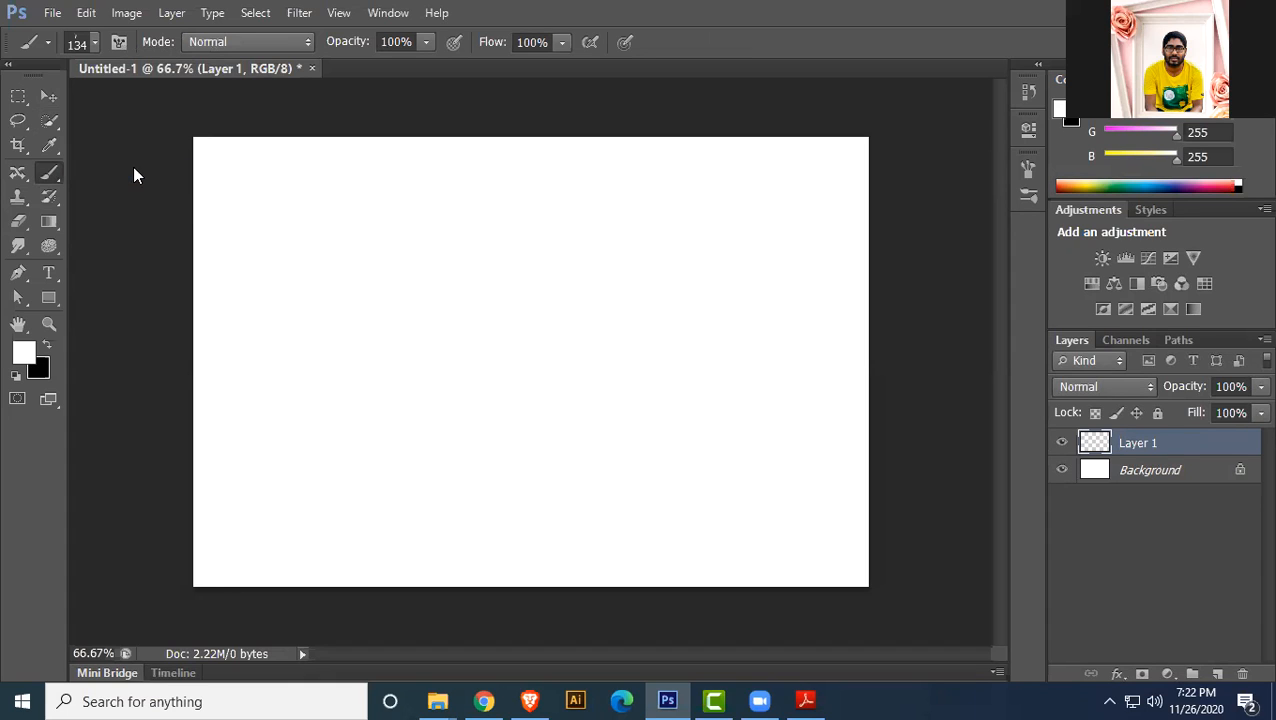
pyautogui.moveTo(336, 278)
pyautogui.mouseDown()
pyautogui.moveTo(532, 246)
pyautogui.moveTo(637, 288)
pyautogui.moveTo(656, 309)
pyautogui.moveTo(376, 387)
pyautogui.moveTo(436, 415)
pyautogui.moveTo(660, 432)
pyautogui.mouseUp()
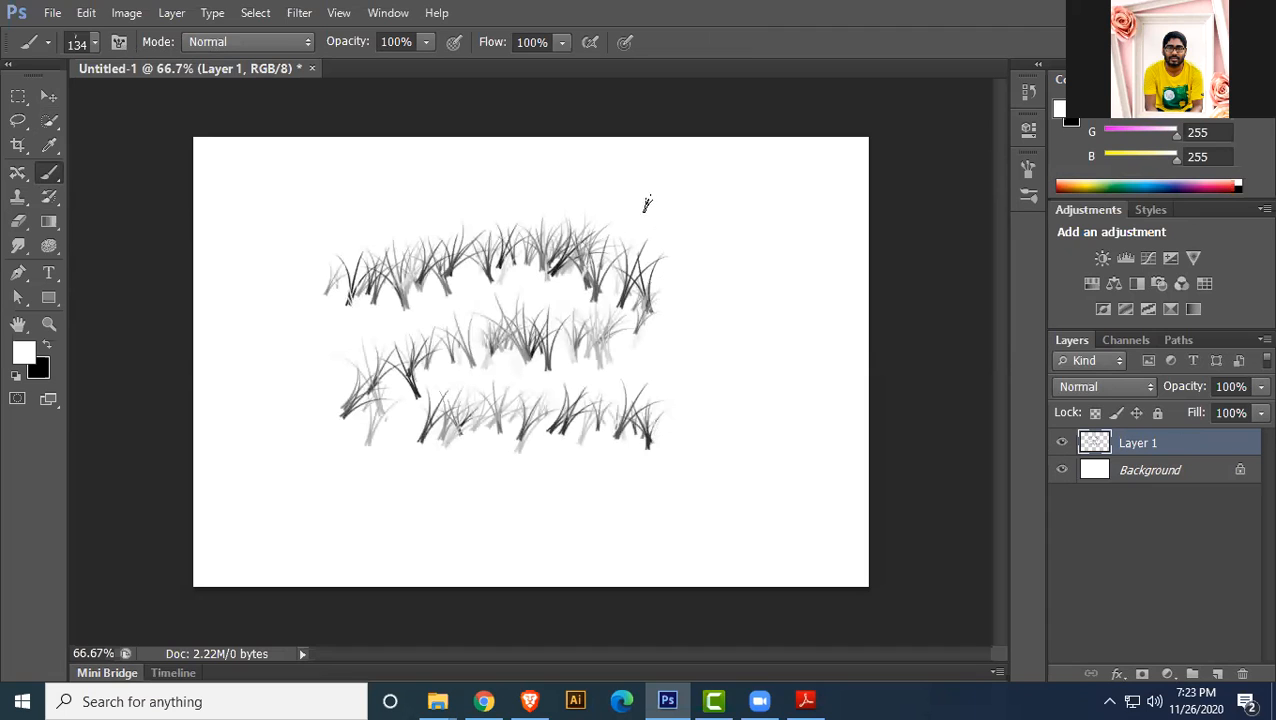
pyautogui.moveTo(644, 199); pyautogui.dragTo(717, 283)
# - Choose the hard round brush and paint white strokes over the upper rows of grass
pyautogui.click(95, 42)
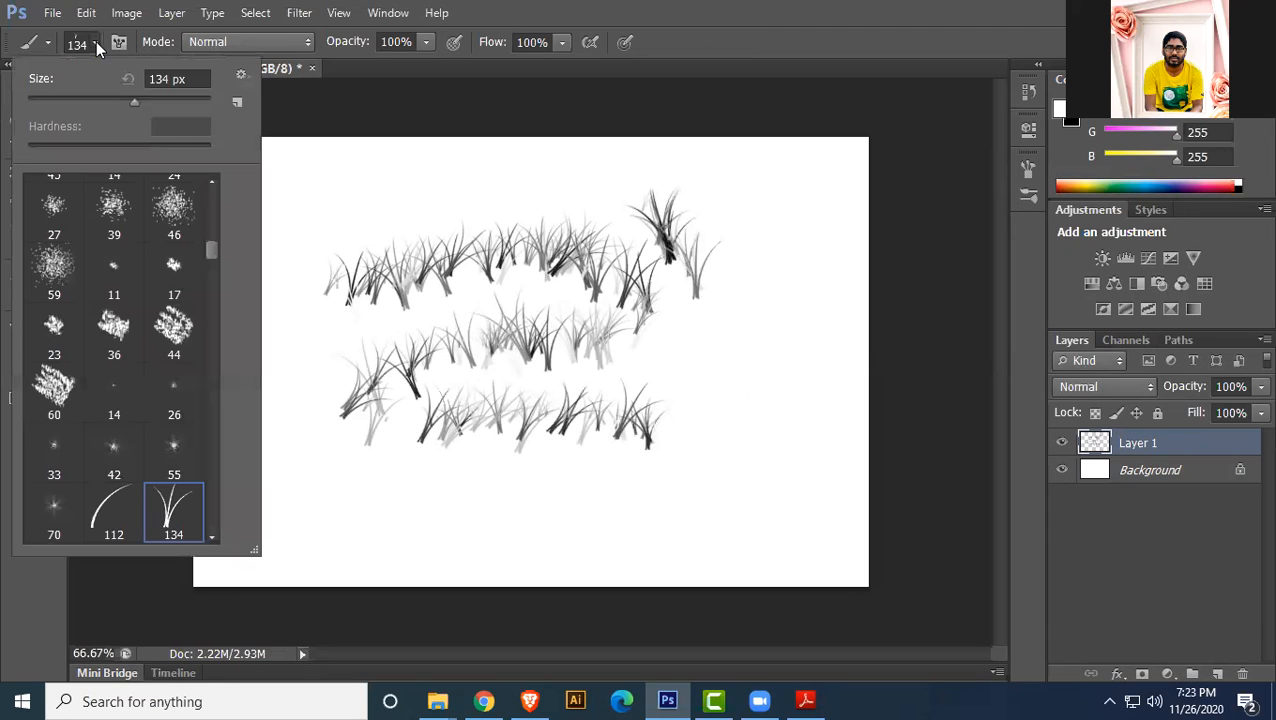
pyautogui.scroll(5, 207, 252)
pyautogui.click(113, 204)
pyautogui.click(696, 30)
pyautogui.moveTo(400, 302); pyautogui.dragTo(652, 256)
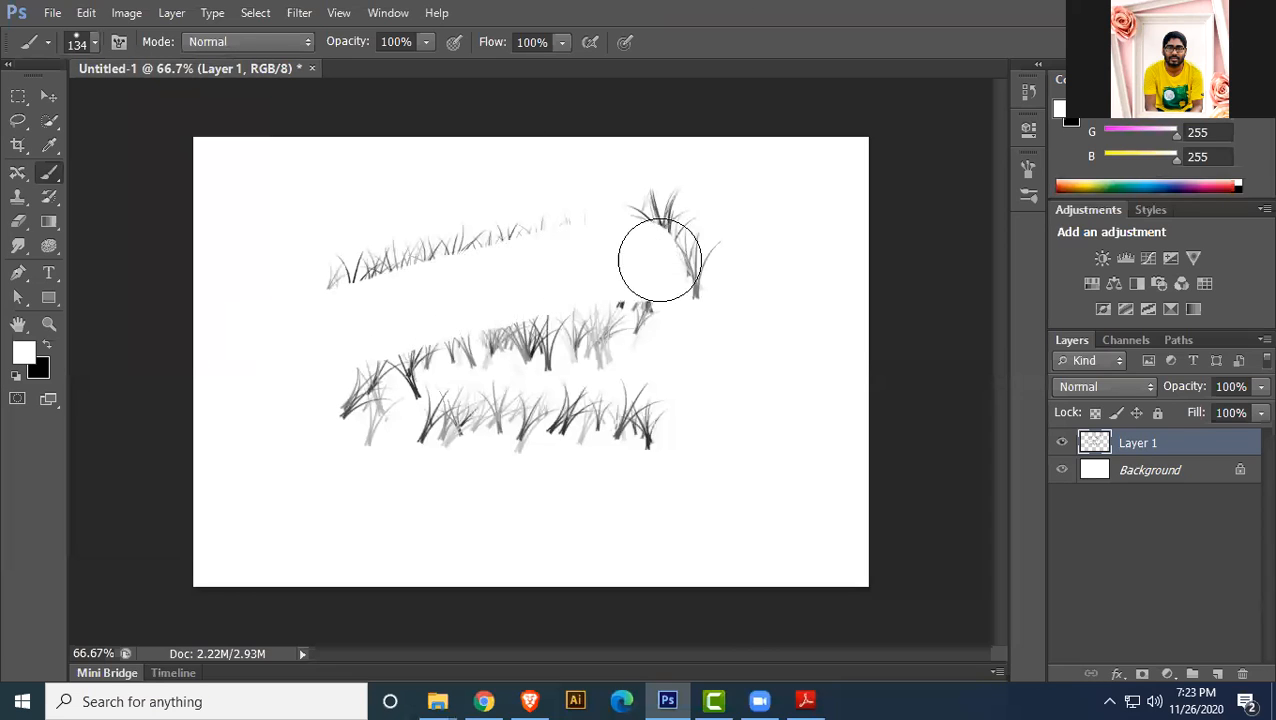
pyautogui.moveTo(294, 312)
pyautogui.mouseDown()
pyautogui.moveTo(742, 200)
pyautogui.moveTo(480, 295)
pyautogui.moveTo(208, 433)
pyautogui.mouseUp()
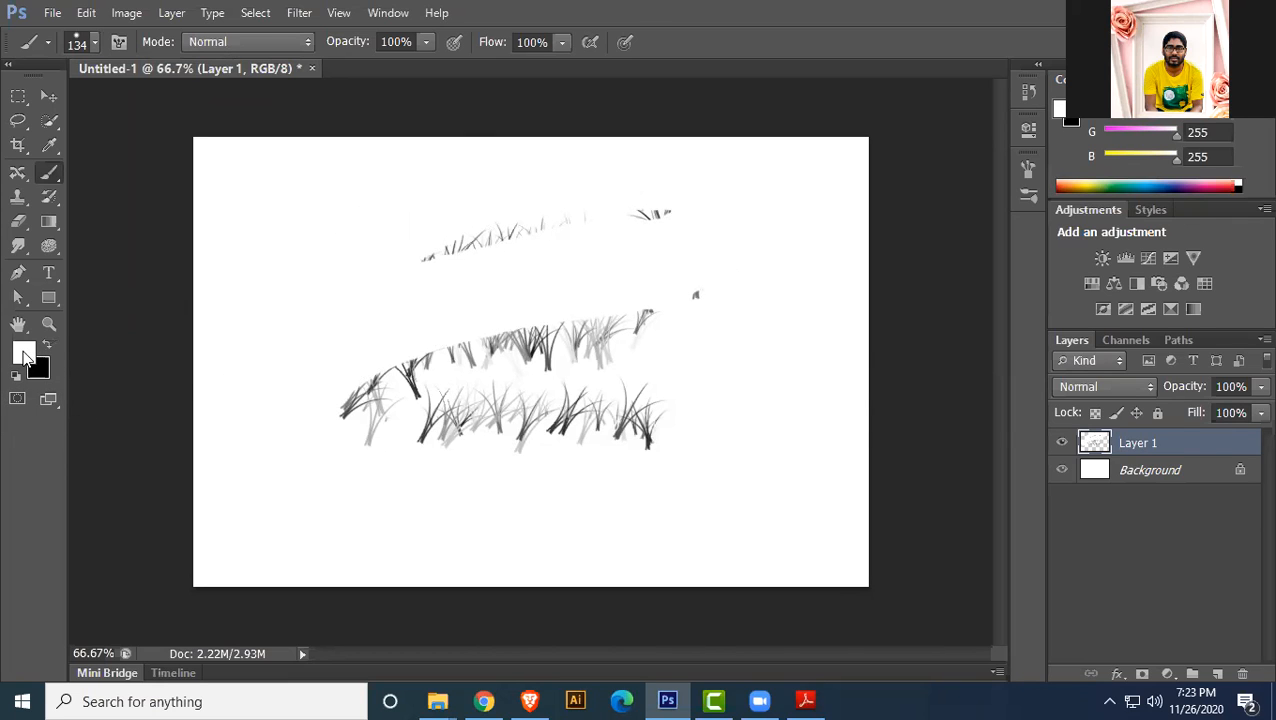
# - Set the foreground color to red, hex fa0830
pyautogui.click(24, 355)
pyautogui.click(941, 166)
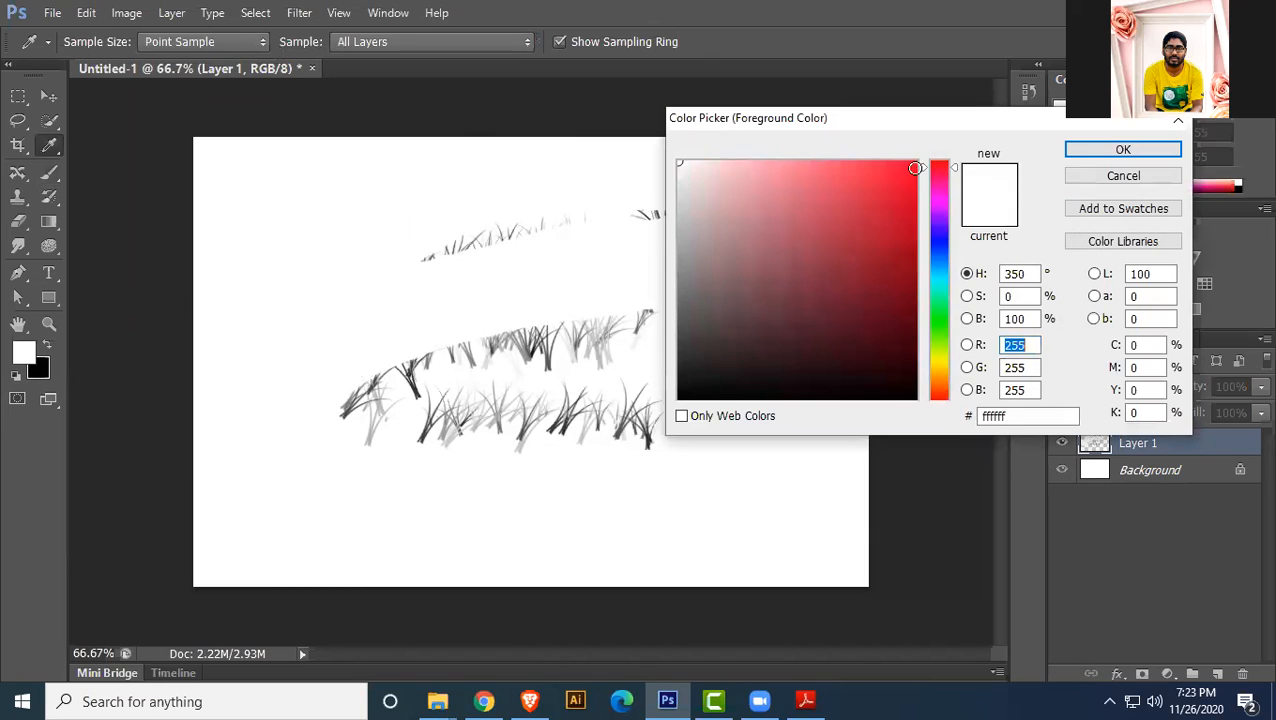
pyautogui.click(909, 165)
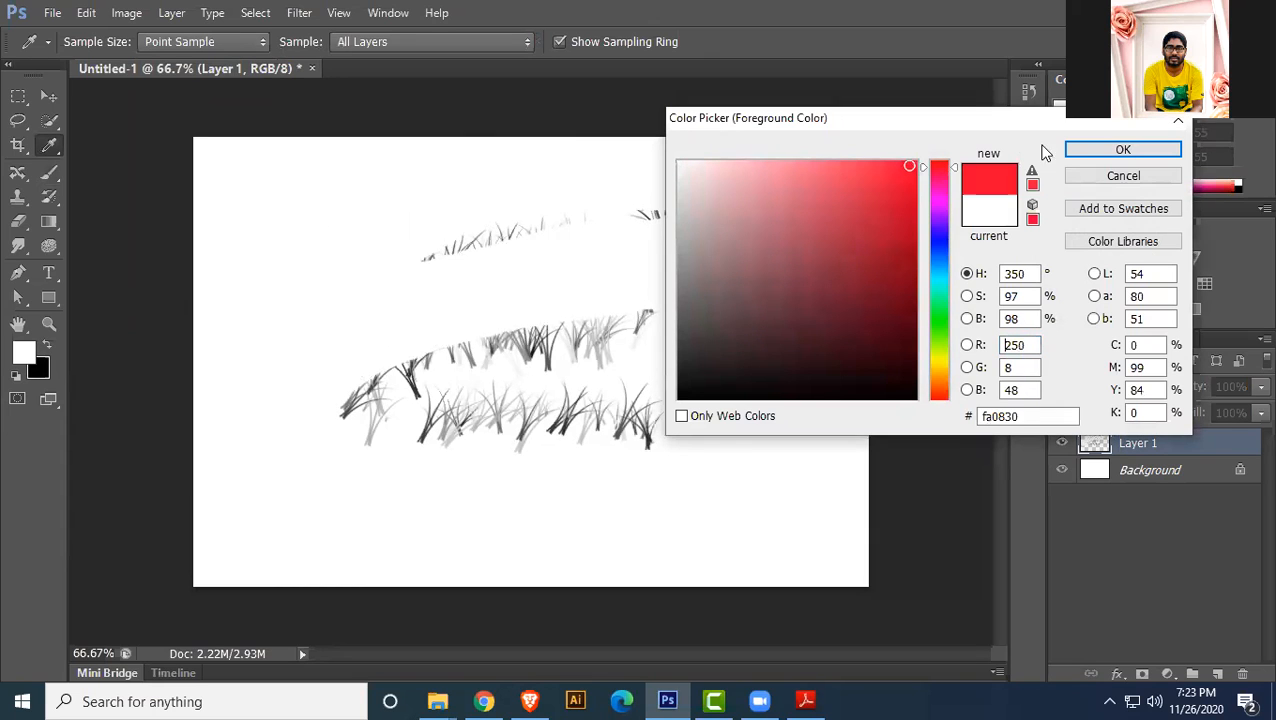
pyautogui.click(1123, 149)
# - Reduce the hard round brush to 70 px and paint thick horizontal red strokes across the grass
pyautogui.press('[')
pyautogui.press('[')
pyautogui.press('[')
pyautogui.moveTo(287, 259)
pyautogui.mouseDown()
pyautogui.moveTo(473, 219)
pyautogui.moveTo(662, 213)
pyautogui.mouseUp()
pyautogui.moveTo(298, 302); pyautogui.dragTo(664, 265)
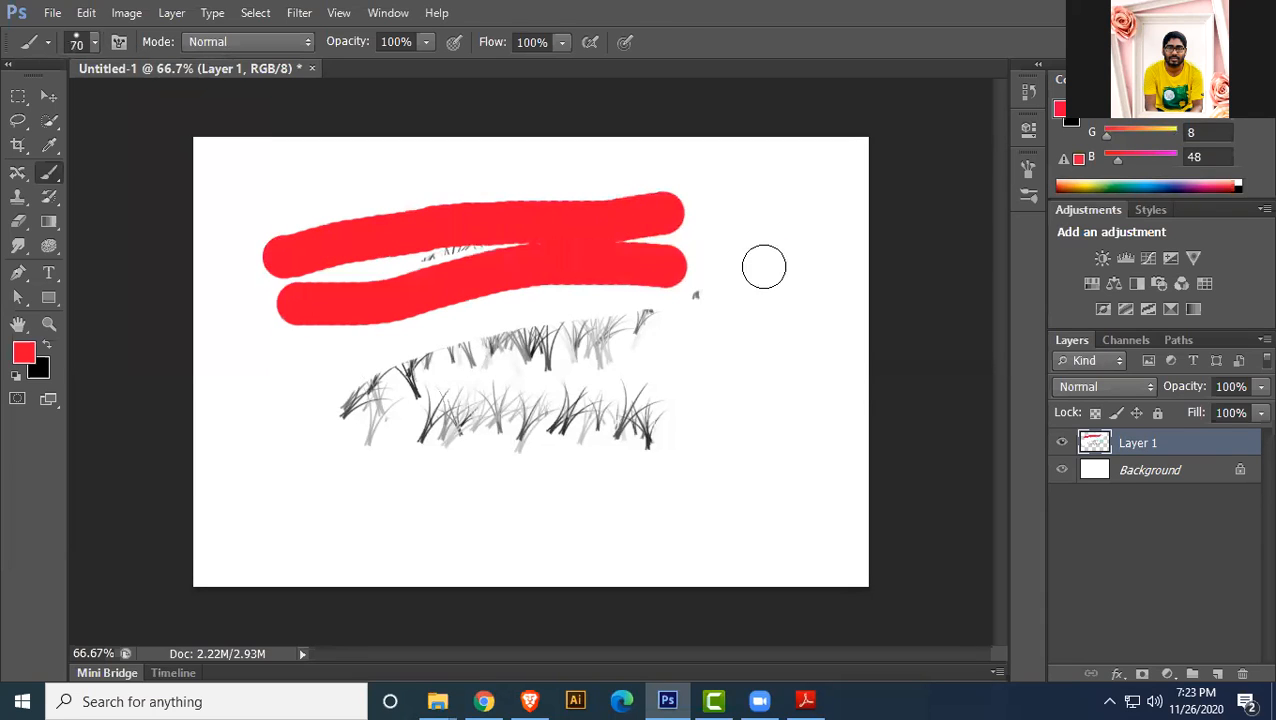
pyautogui.moveTo(764, 266); pyautogui.dragTo(793, 276)
pyautogui.moveTo(310, 374); pyautogui.dragTo(697, 357)
pyautogui.moveTo(431, 432)
pyautogui.mouseDown()
pyautogui.moveTo(400, 433)
pyautogui.moveTo(668, 437)
pyautogui.mouseUp()
pyautogui.moveTo(312, 176); pyautogui.dragTo(556, 182)
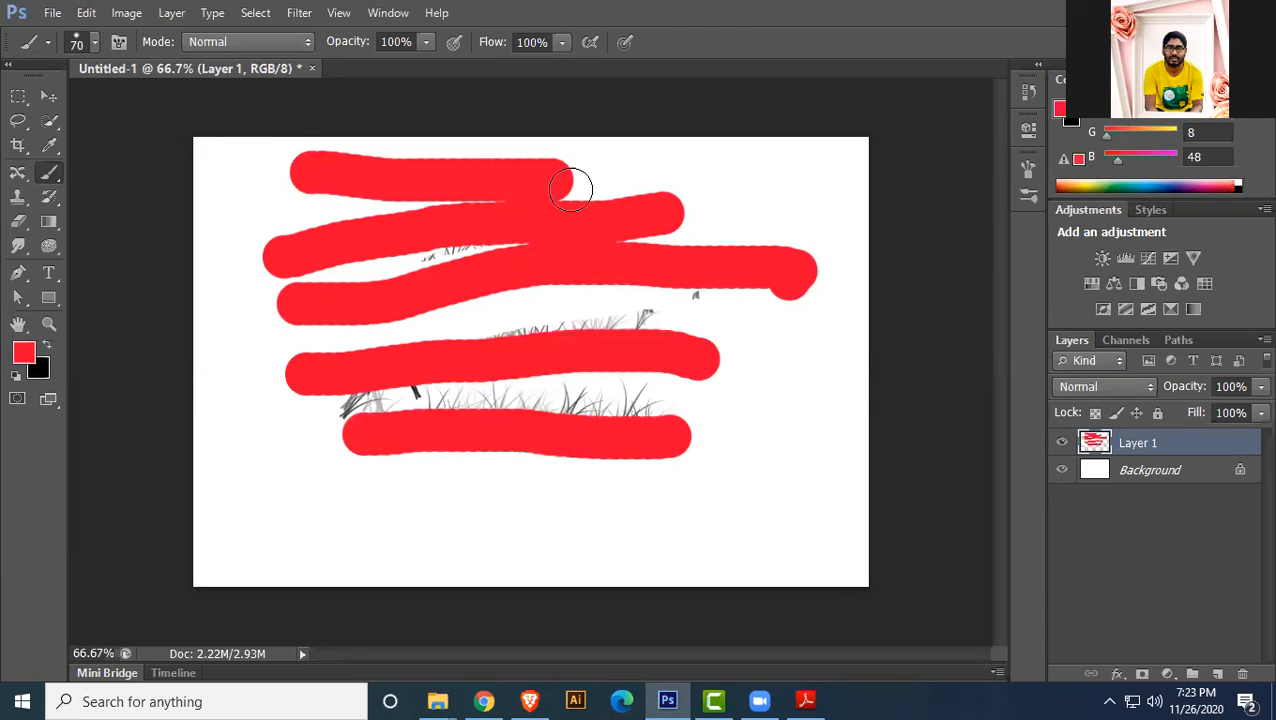
# - Choose the soft round brush with 0% hardness and paint blurred red strokes along the lower part and both sides of the canvas
pyautogui.click(96, 42)
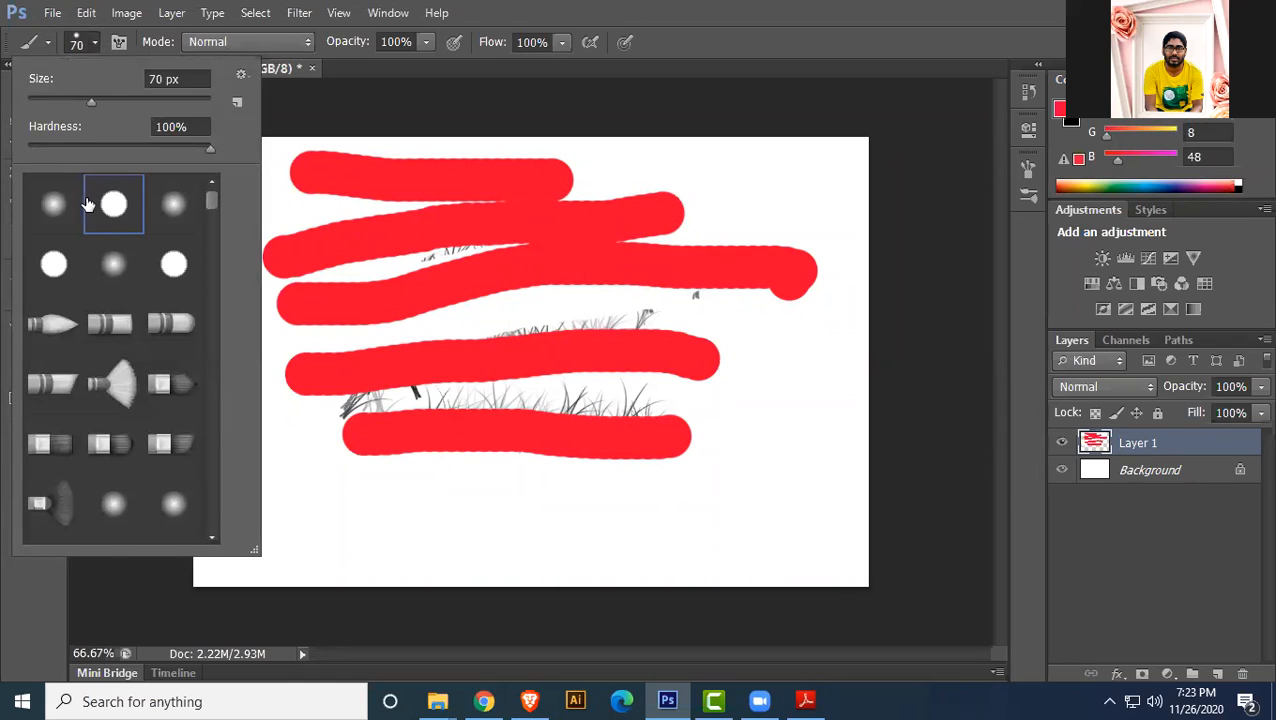
pyautogui.click(55, 213)
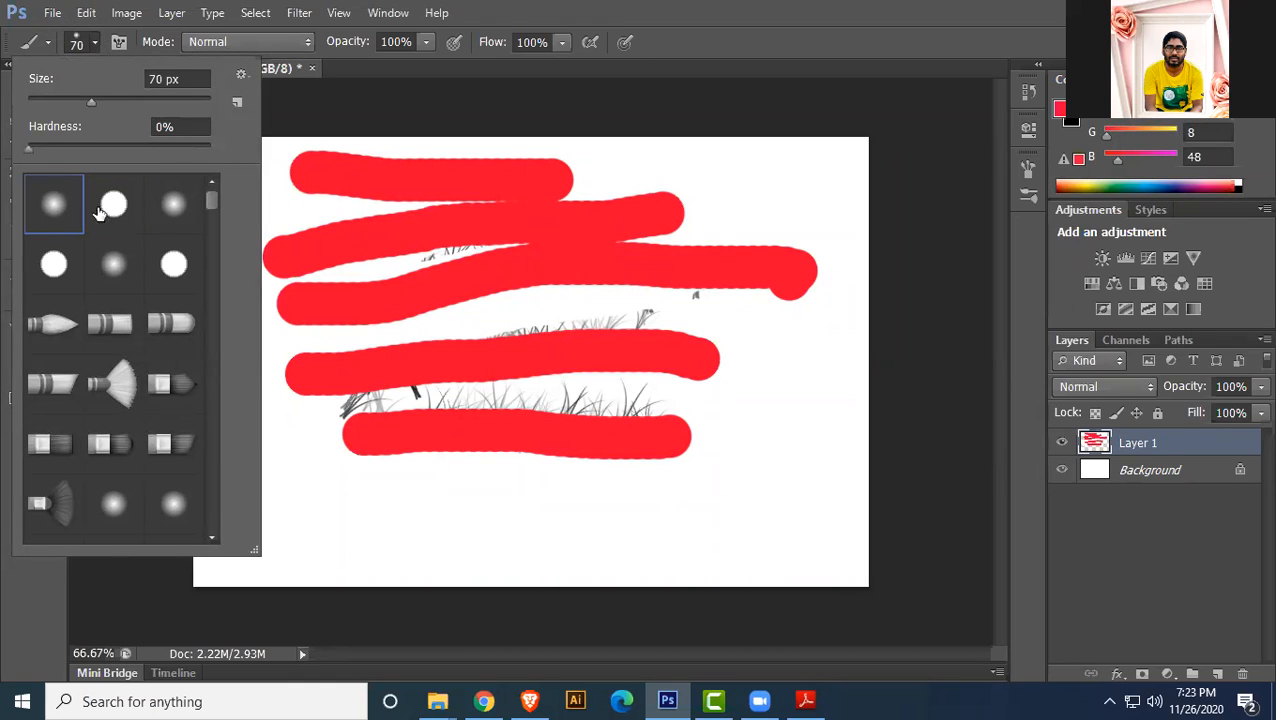
pyautogui.click(729, 37)
pyautogui.moveTo(314, 520); pyautogui.dragTo(706, 488)
pyautogui.moveTo(385, 556); pyautogui.dragTo(709, 521)
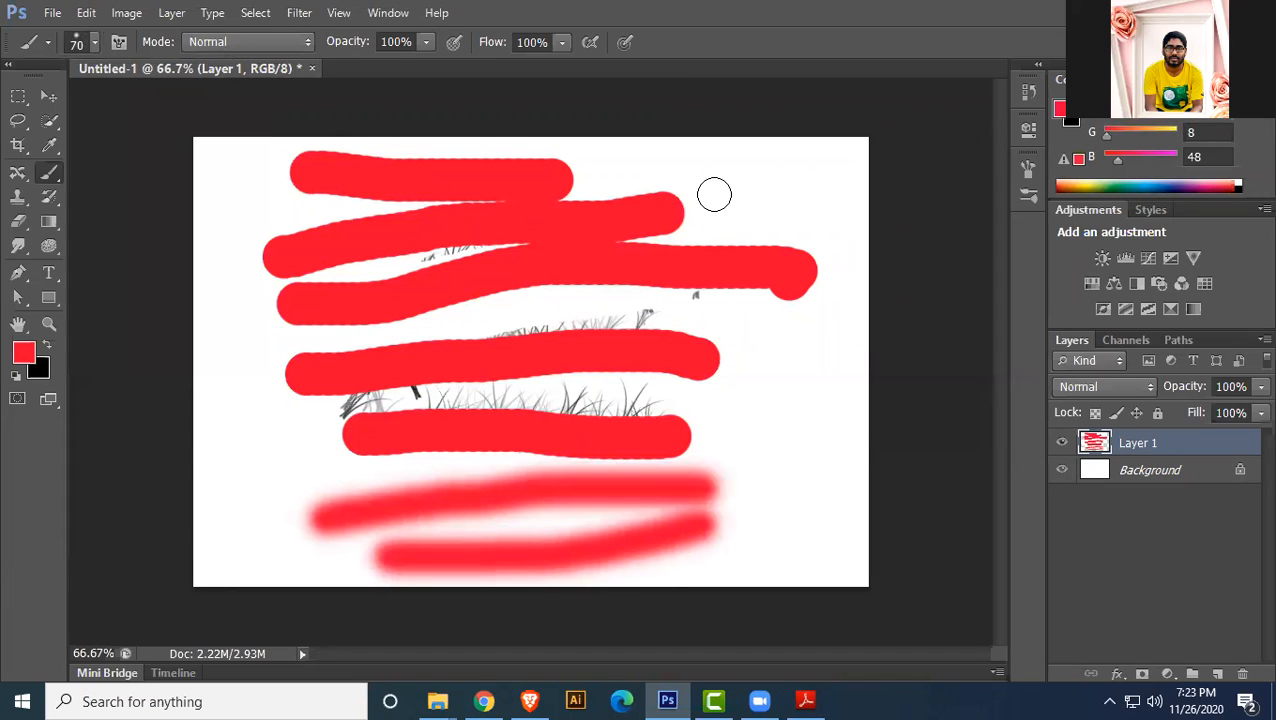
pyautogui.moveTo(740, 182); pyautogui.dragTo(800, 372)
pyautogui.moveTo(804, 485); pyautogui.dragTo(800, 555)
pyautogui.moveTo(724, 318); pyautogui.dragTo(740, 545)
pyautogui.moveTo(238, 198); pyautogui.dragTo(258, 496)
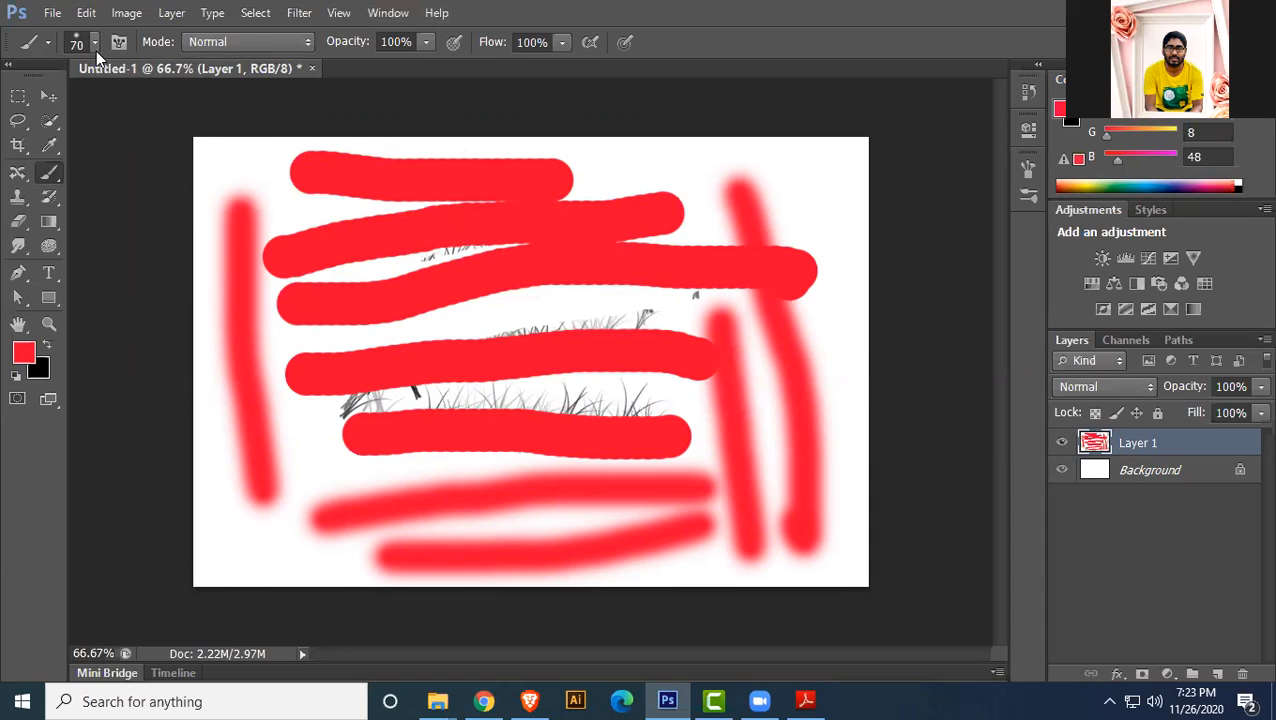
# - Replace the painted layer with a new empty layer and choose the 134 px grass brush
pyautogui.press('Delete')
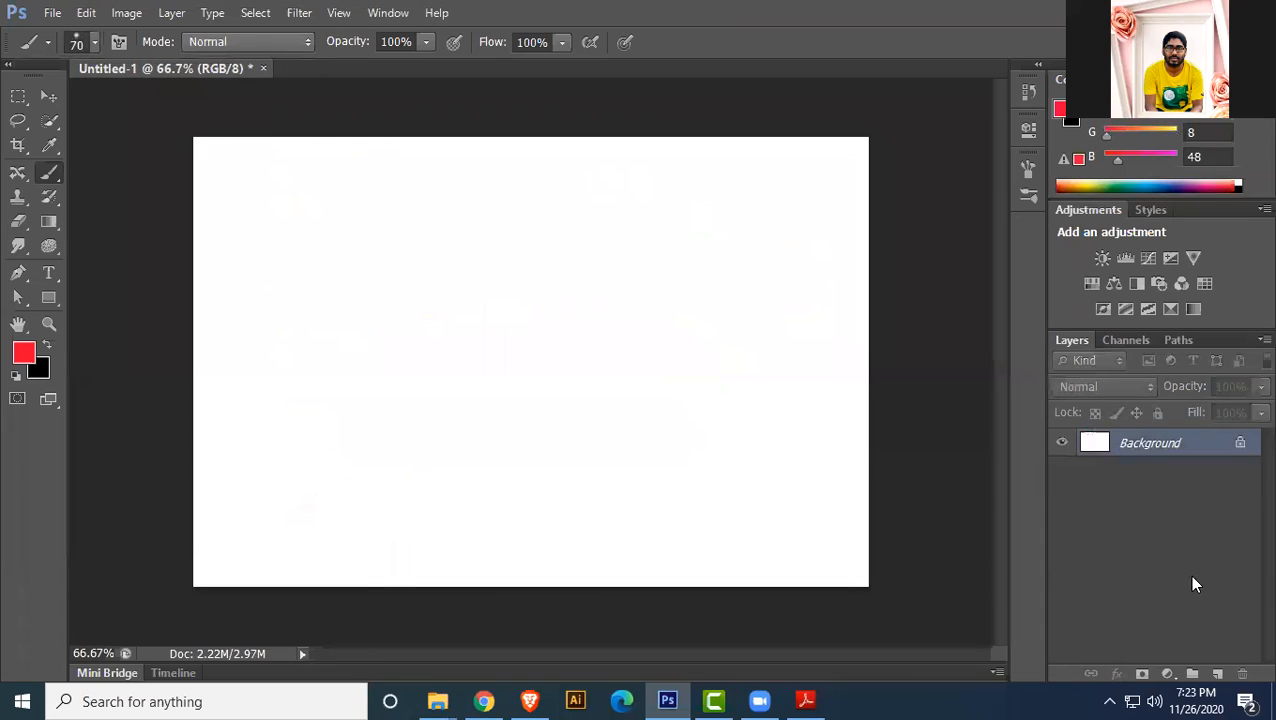
pyautogui.click(1216, 674)
pyautogui.click(95, 43)
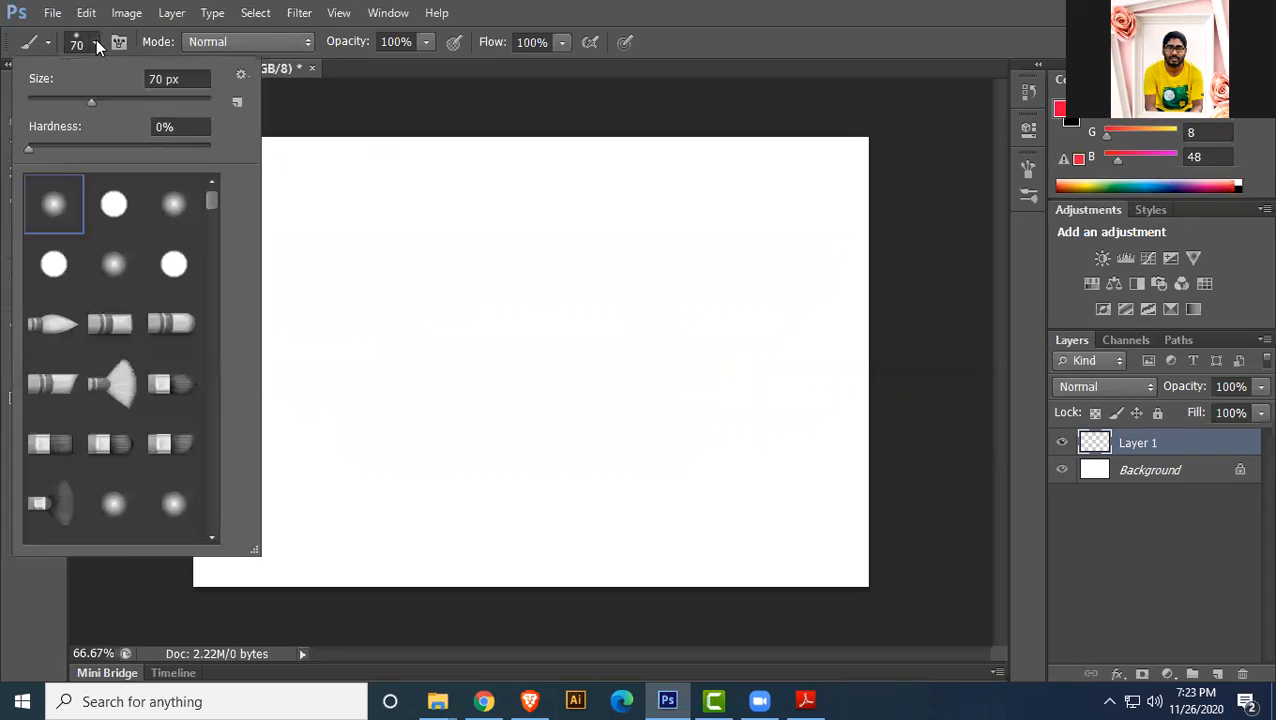
pyautogui.scroll(-8, 148, 320)
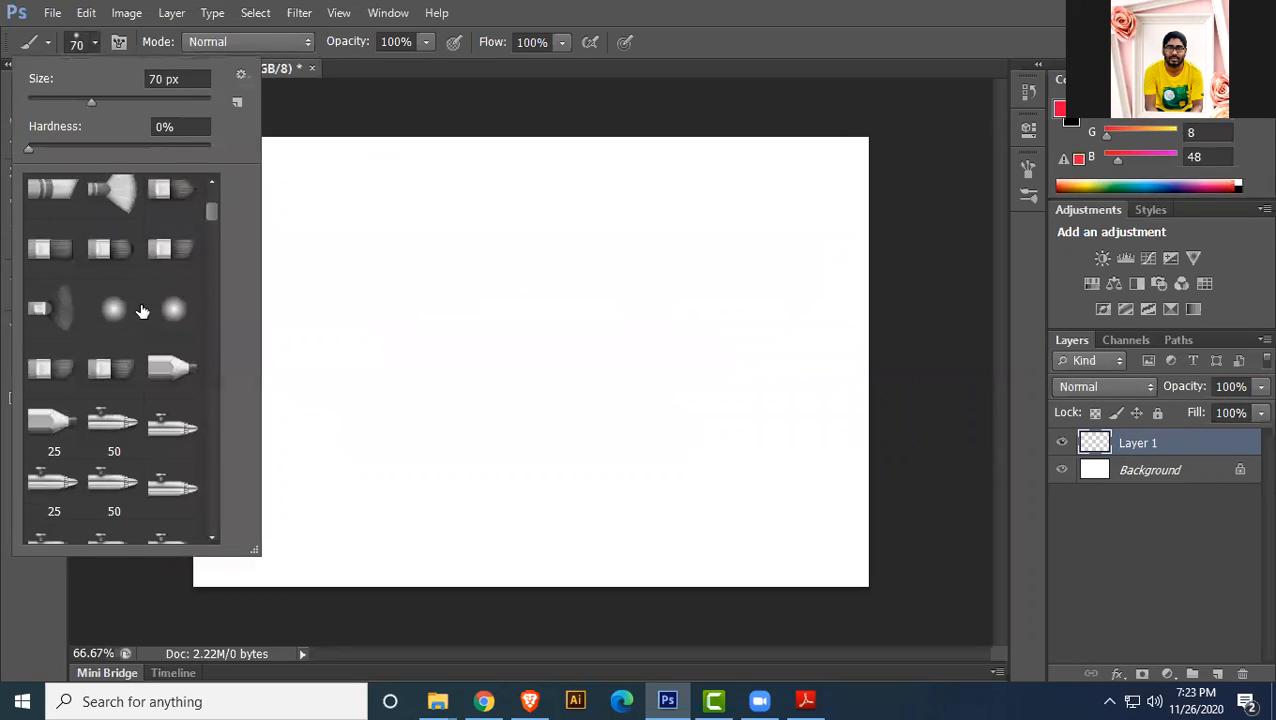
pyautogui.scroll(-10, 148, 330)
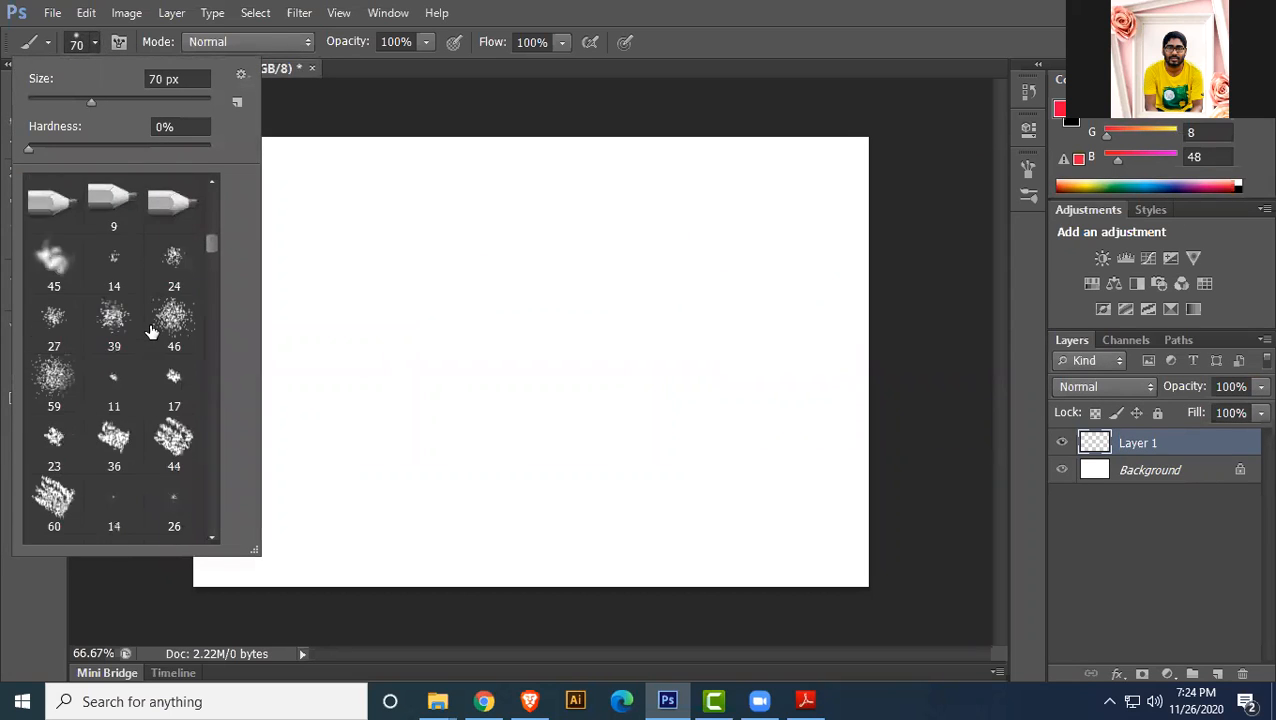
pyautogui.click(174, 420)
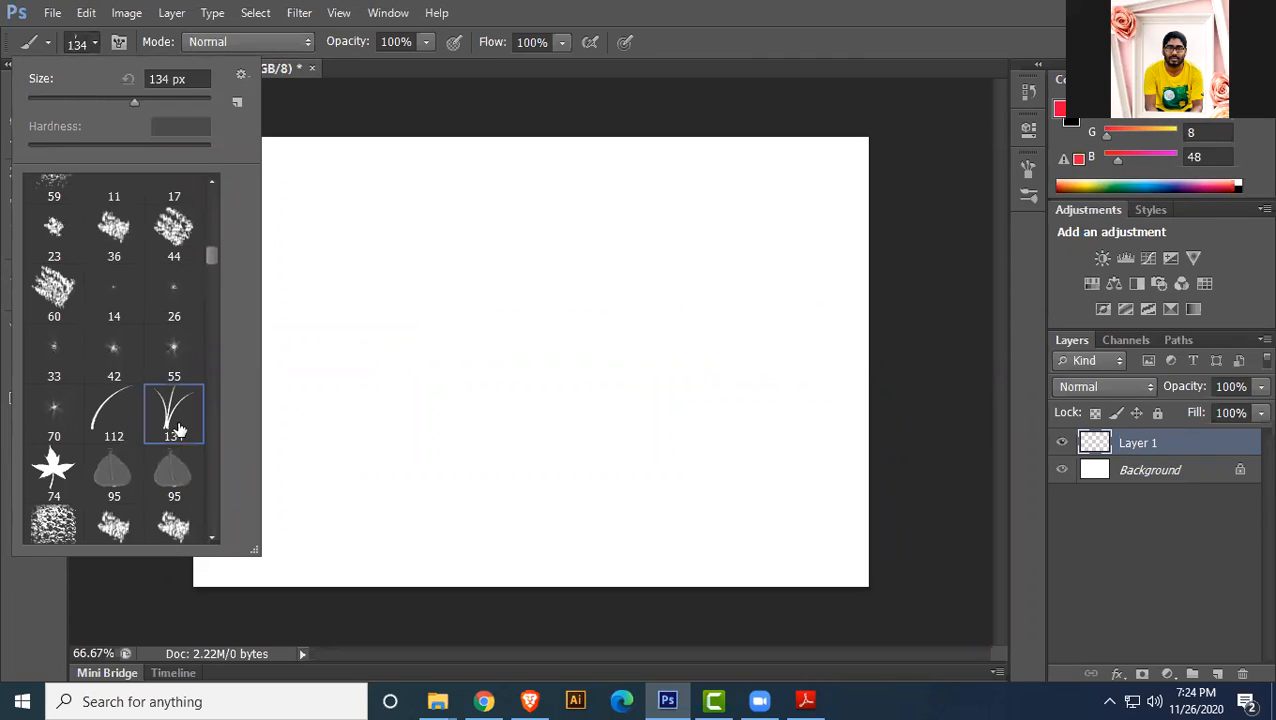
pyautogui.click(727, 35)
# - Paint staggered rows of multicolored red grass across the whole canvas on the new layer
pyautogui.moveTo(249, 293); pyautogui.dragTo(580, 282)
pyautogui.moveTo(360, 366); pyautogui.dragTo(646, 374)
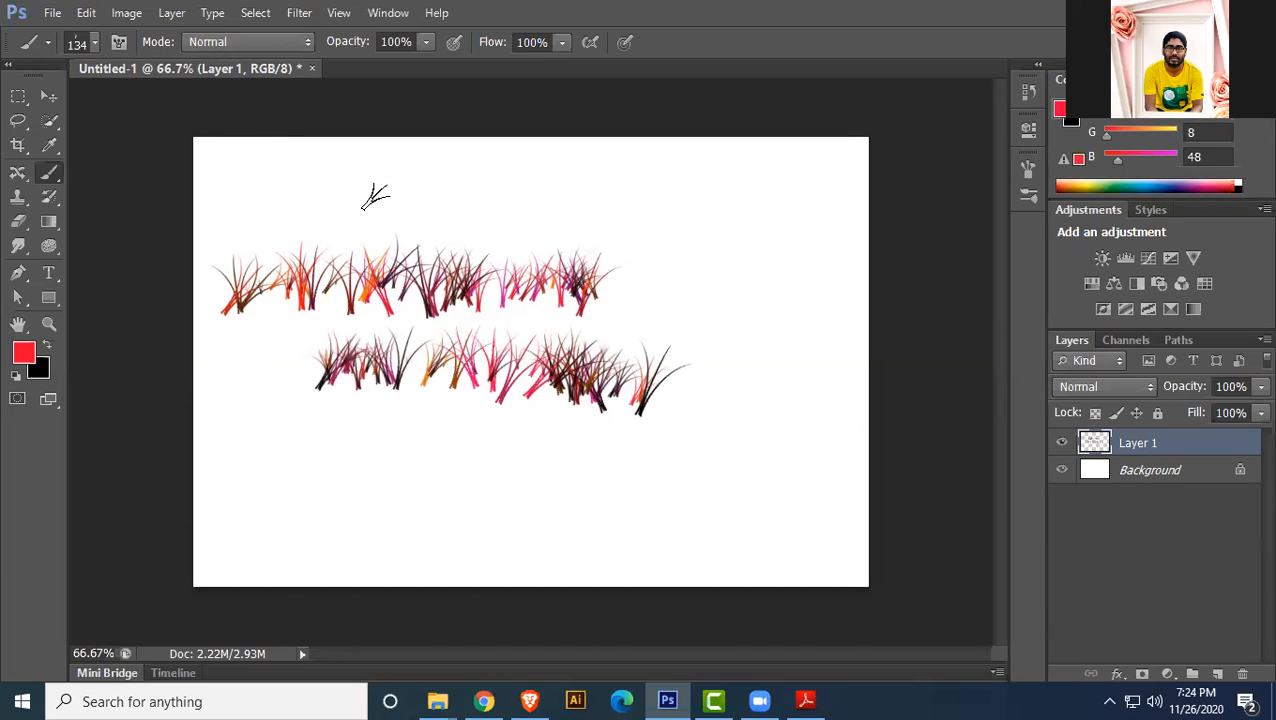
pyautogui.moveTo(370, 194); pyautogui.dragTo(640, 195)
pyautogui.moveTo(648, 304); pyautogui.dragTo(765, 318)
pyautogui.moveTo(388, 440); pyautogui.dragTo(640, 418)
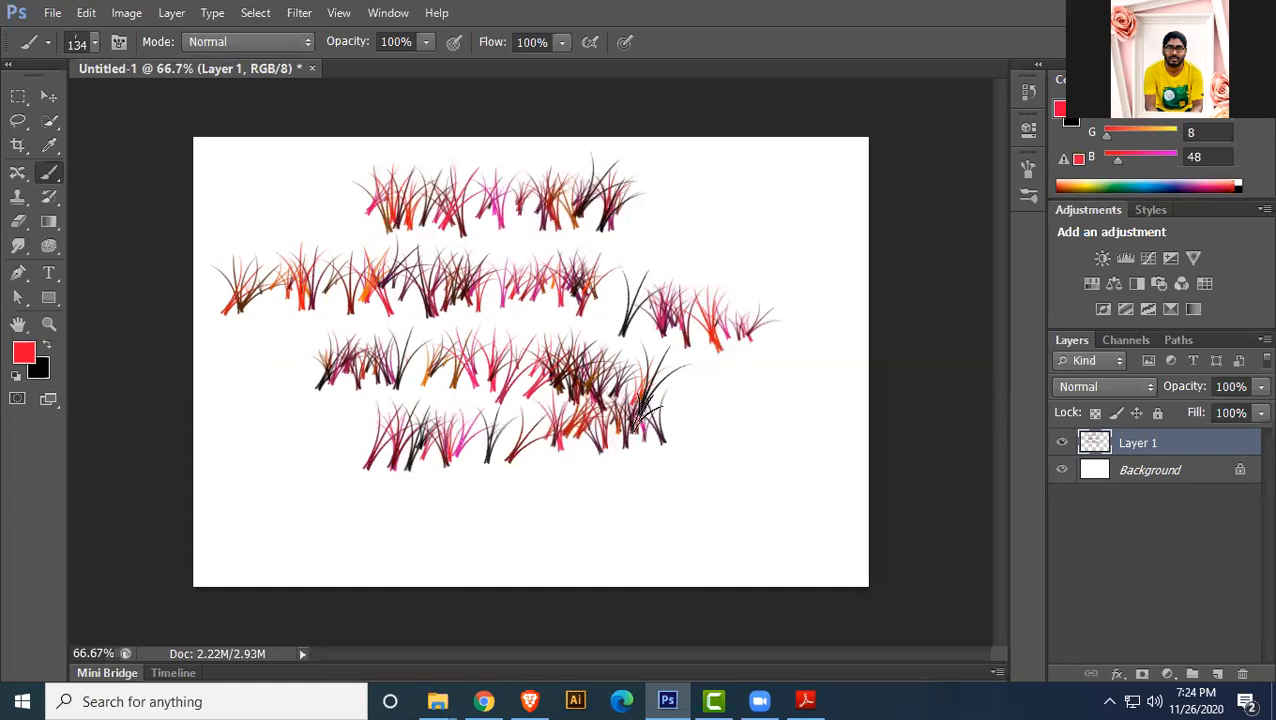
pyautogui.moveTo(500, 505); pyautogui.dragTo(695, 505)
pyautogui.moveTo(720, 452); pyautogui.dragTo(779, 434)
pyautogui.moveTo(664, 203); pyautogui.dragTo(805, 228)
pyautogui.moveTo(212, 466); pyautogui.dragTo(350, 503)
pyautogui.moveTo(227, 370); pyautogui.dragTo(338, 396)
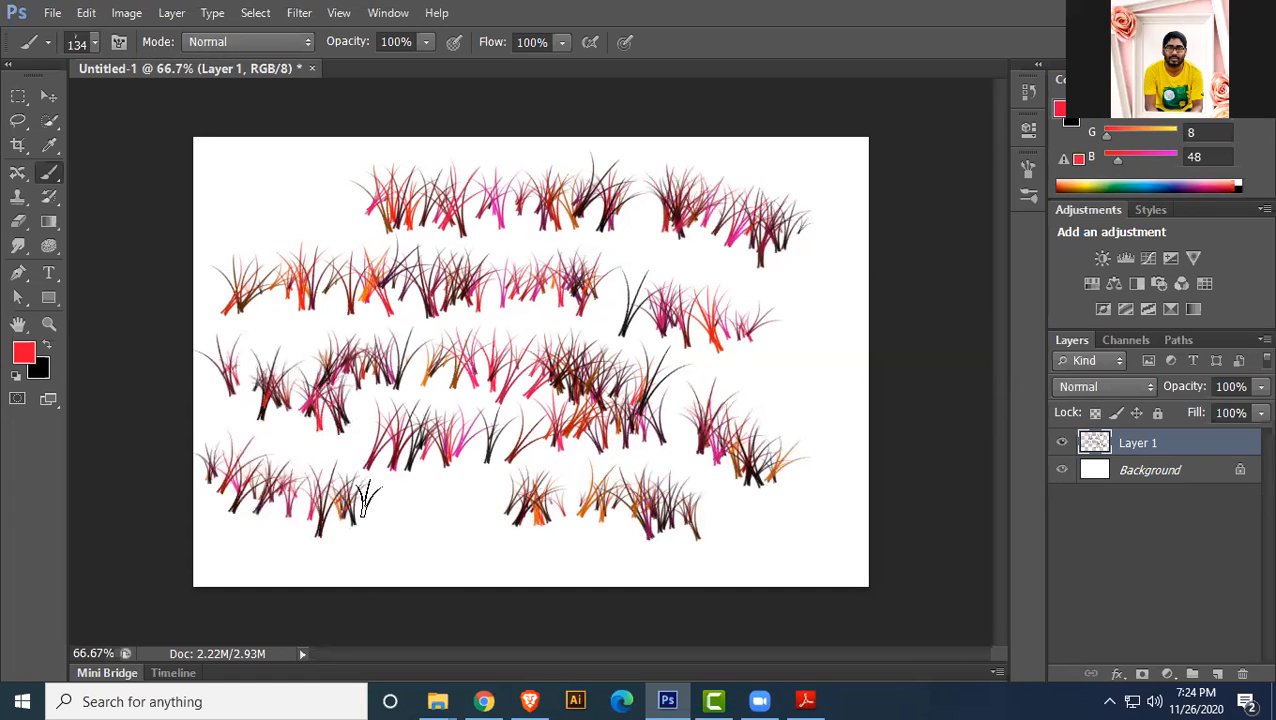
pyautogui.moveTo(362, 480)
pyautogui.mouseDown()
pyautogui.moveTo(379, 520)
pyautogui.moveTo(467, 516)
pyautogui.mouseUp()
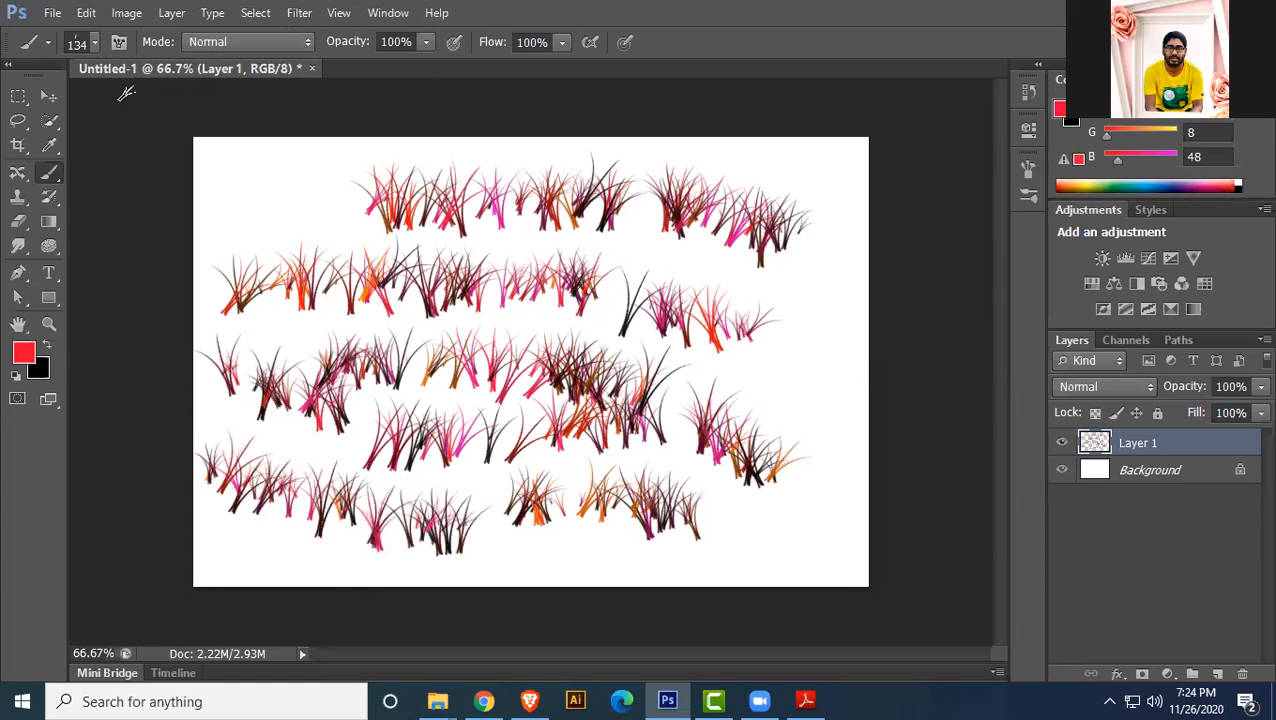
# - Set the grass brush's Color Dynamics to 30% saturation jitter and 29% brightness jitter
pyautogui.click(124, 41)
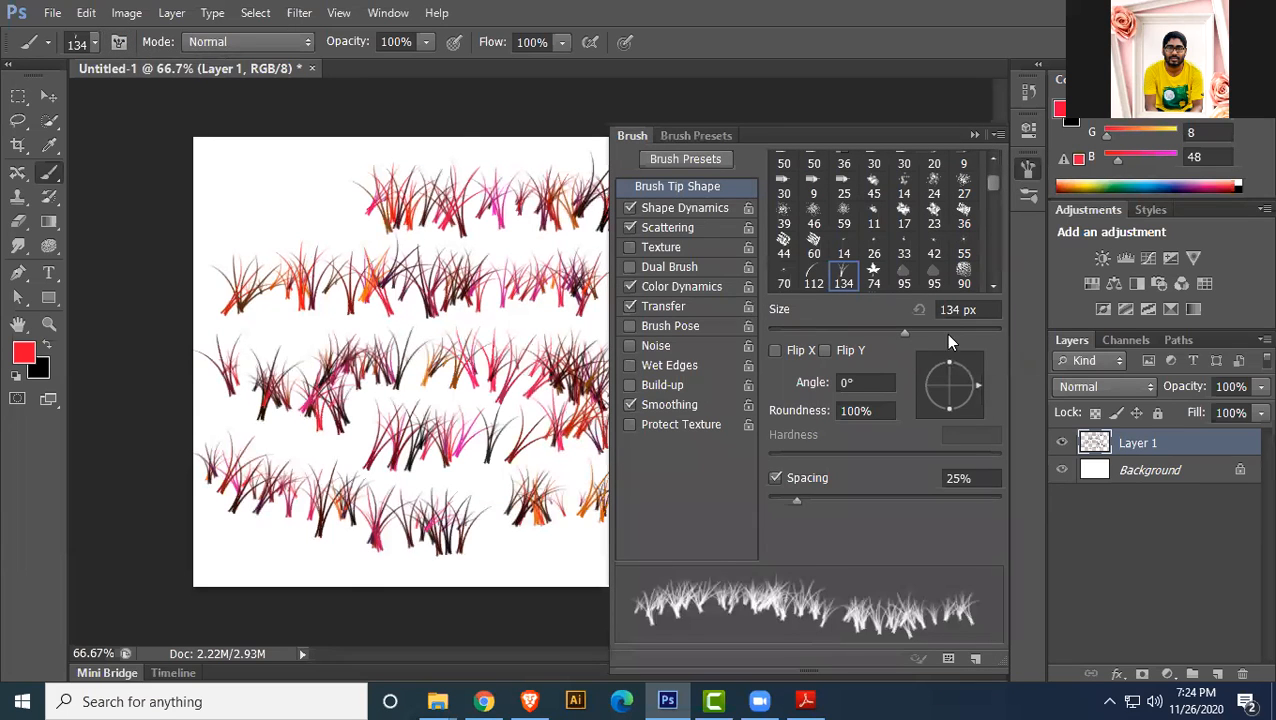
pyautogui.click(681, 287)
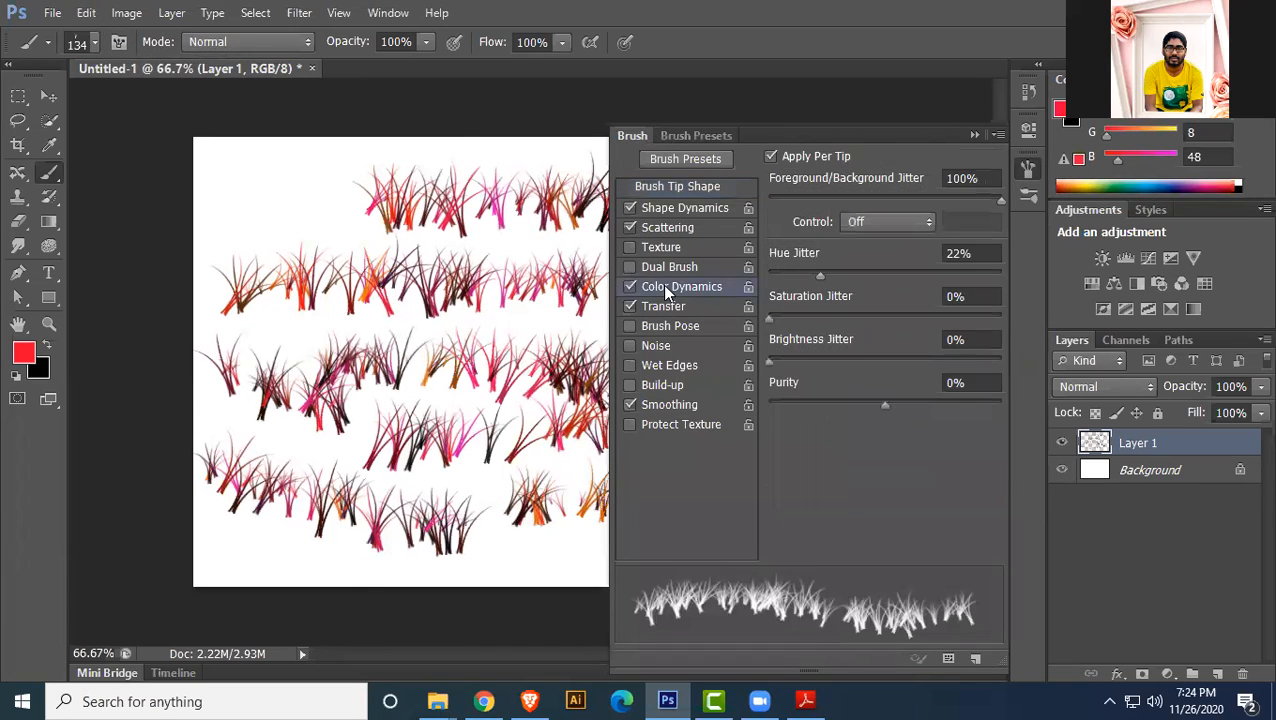
pyautogui.moveTo(769, 319); pyautogui.dragTo(839, 318)
pyautogui.click(769, 364)
pyautogui.moveTo(769, 362); pyautogui.dragTo(836, 362)
pyautogui.click(973, 134)
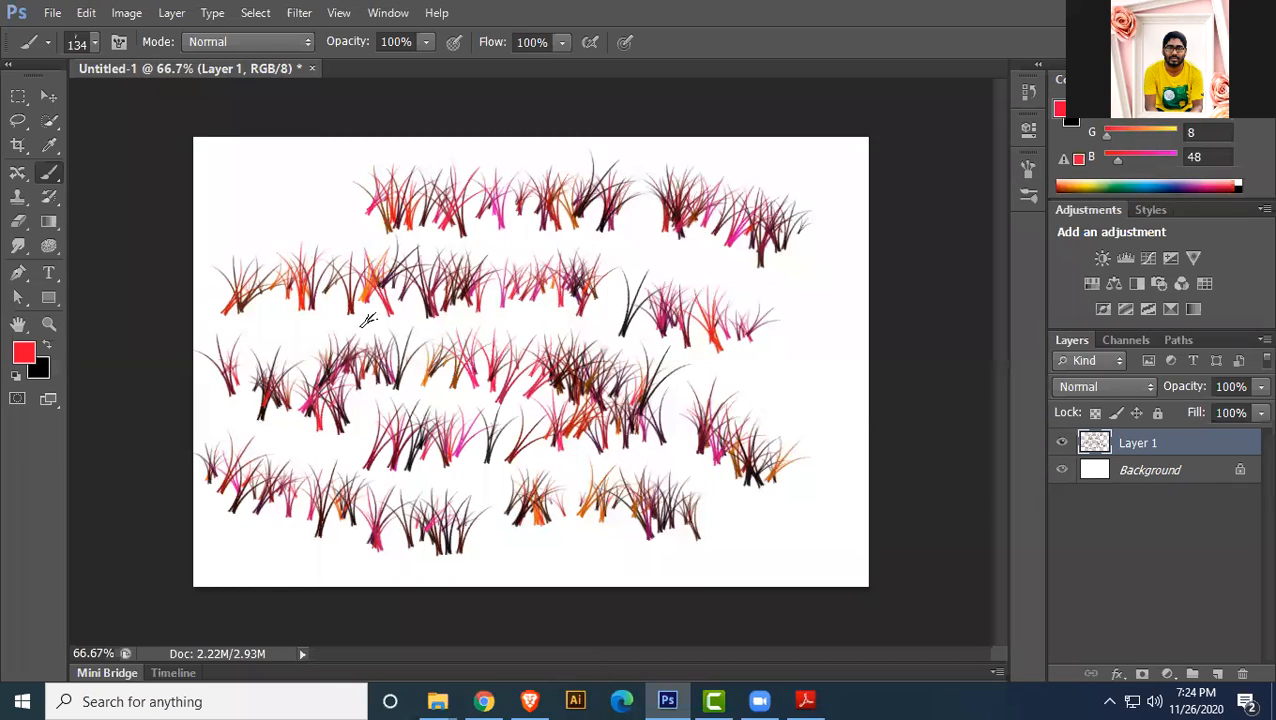
# - Paint more grass clumps in the upper-left corner and along the right edge of the canvas
pyautogui.click(265, 185)
pyautogui.click(780, 285)
pyautogui.moveTo(758, 370); pyautogui.dragTo(860, 485)
pyautogui.click(805, 325)
pyautogui.moveTo(812, 185); pyautogui.dragTo(845, 300)
pyautogui.click(340, 218)
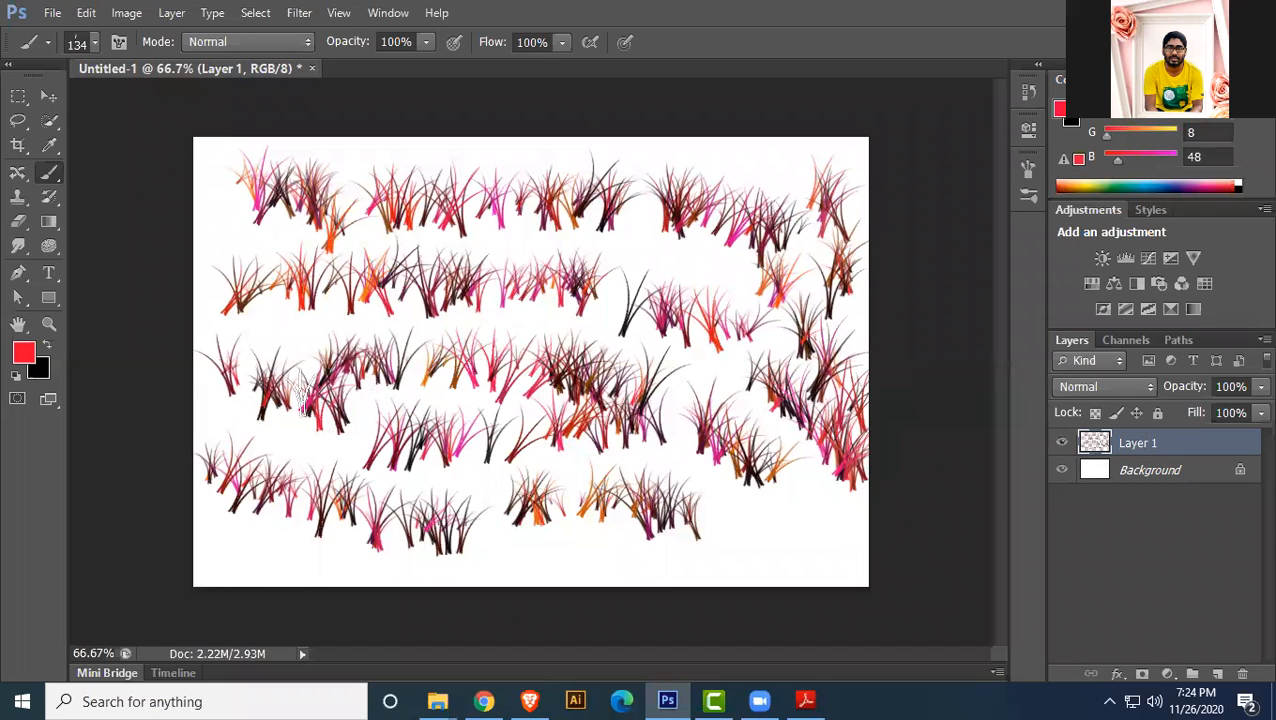
# - Turn off Color Dynamics for the grass brush while keeping Transfer on
pyautogui.click(118, 41)
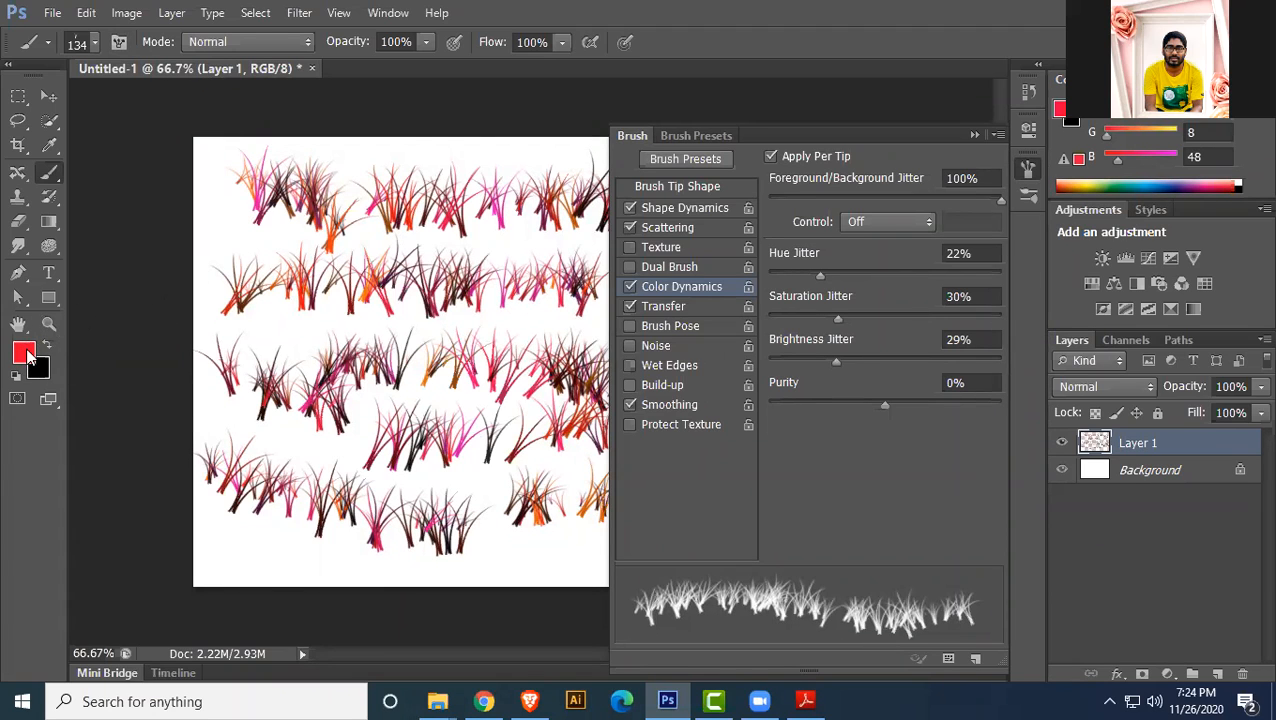
pyautogui.click(631, 306)
pyautogui.click(631, 287)
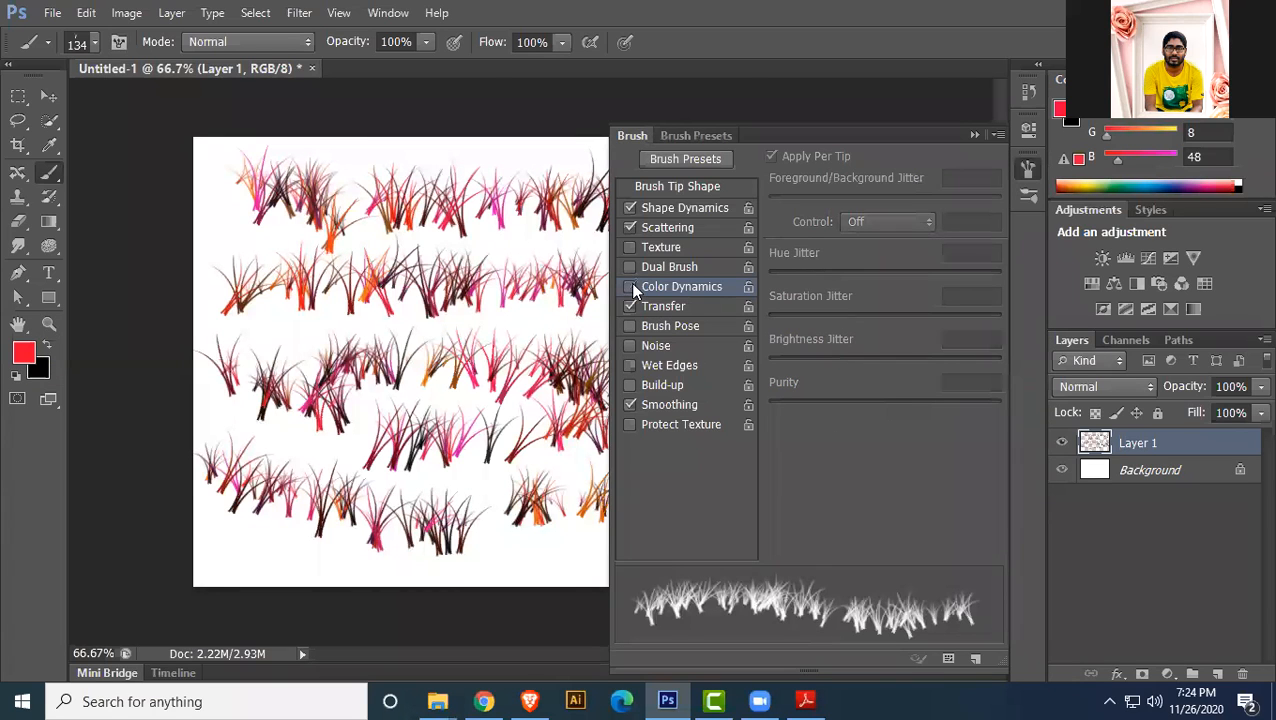
pyautogui.click(975, 135)
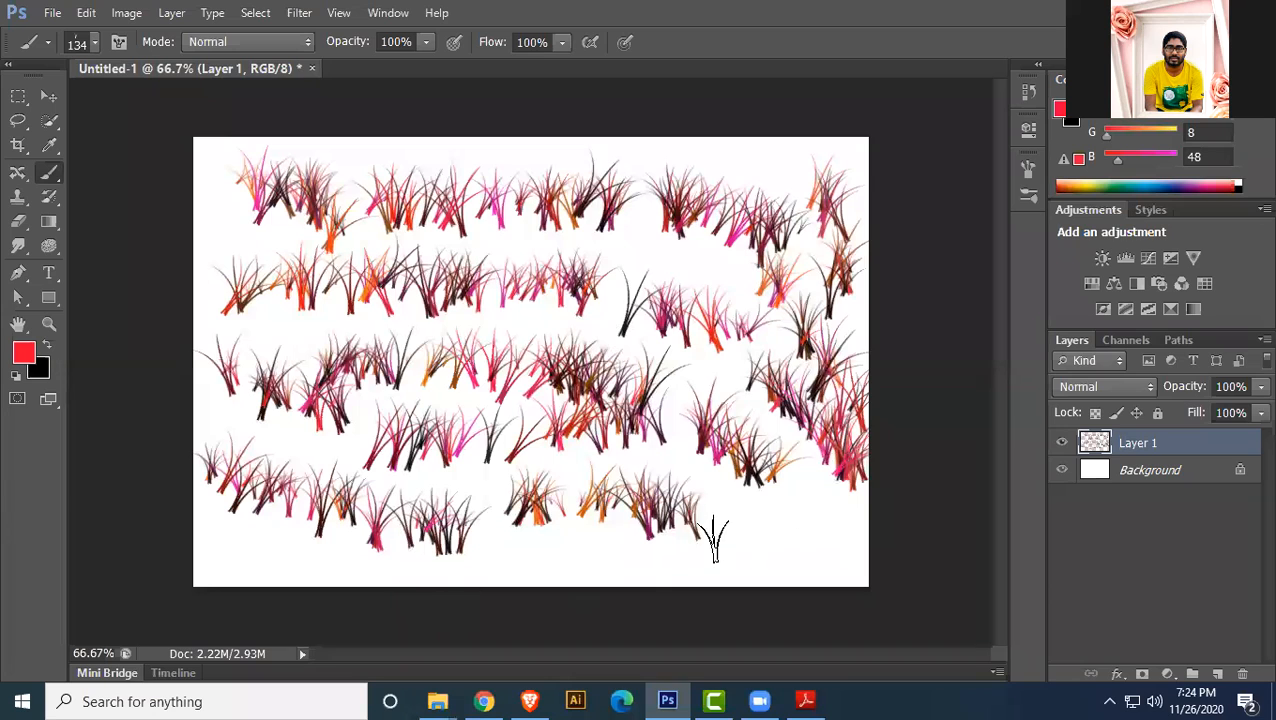
# - Paint plain red grass in the lower-right corner and black grass across the upper half with the foreground color set to 000000
pyautogui.moveTo(716, 535); pyautogui.dragTo(808, 540)
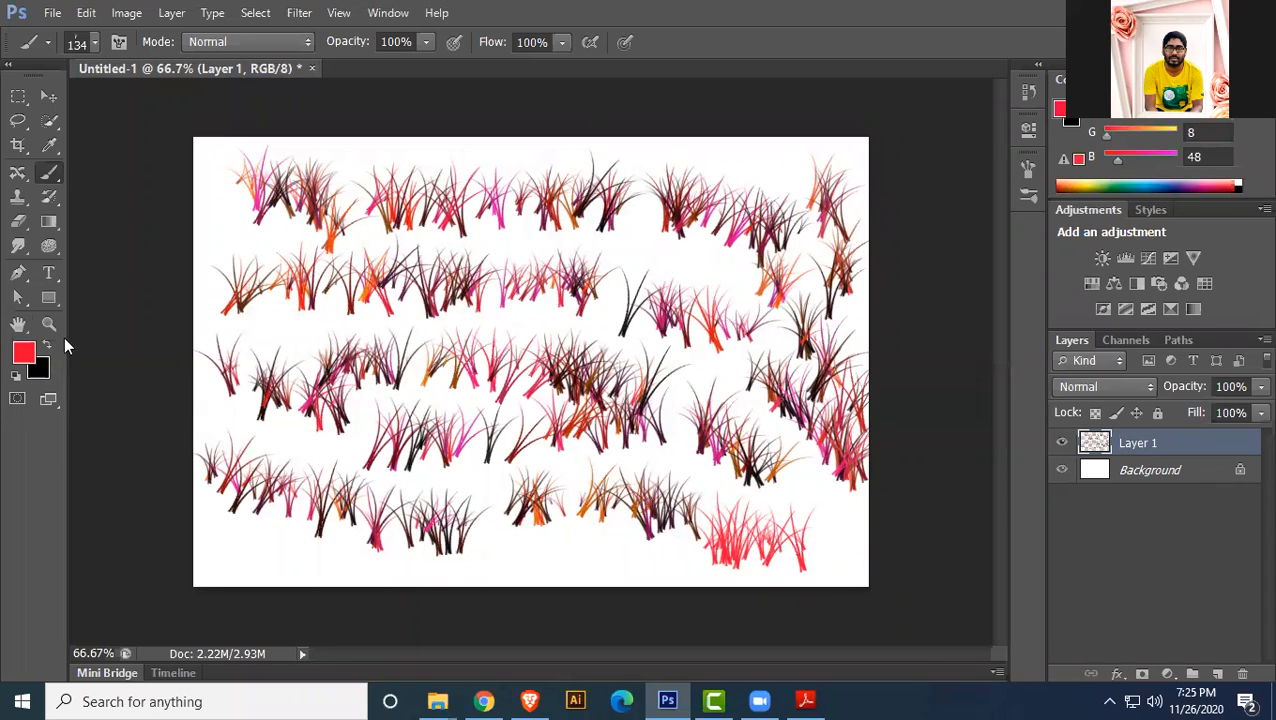
pyautogui.click(23, 351)
pyautogui.click(646, 430)
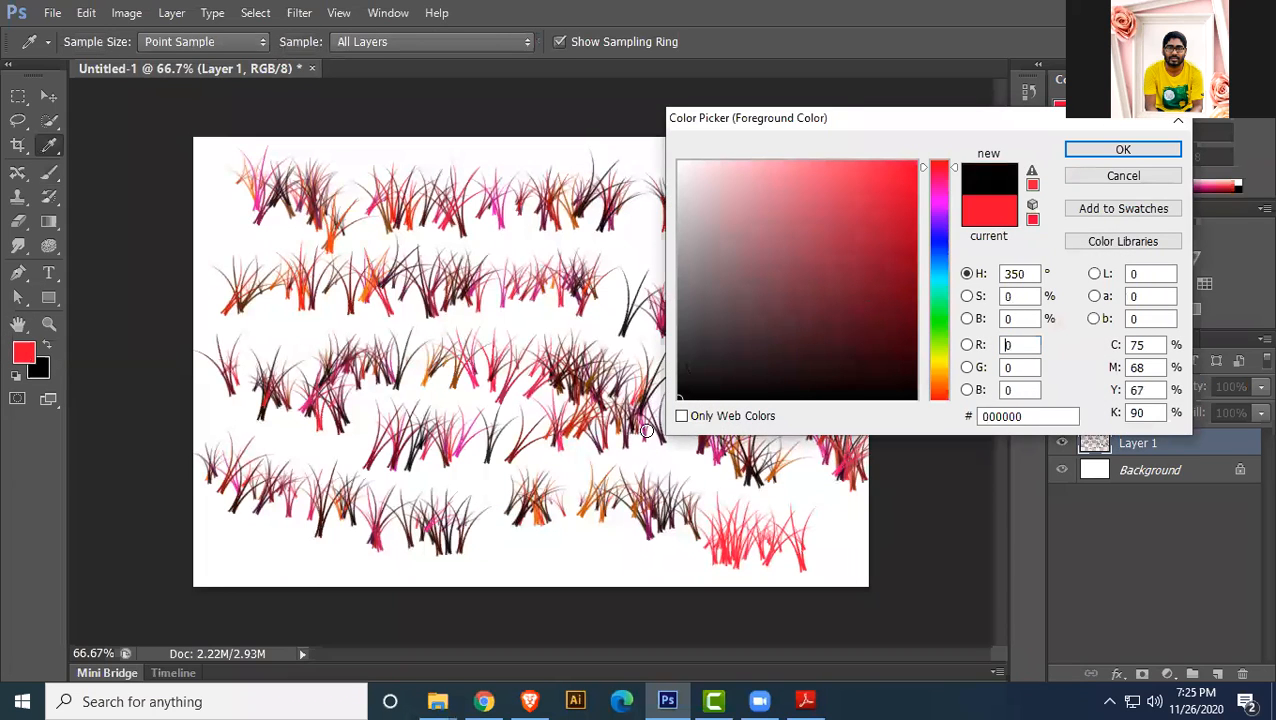
pyautogui.click(1120, 152)
pyautogui.moveTo(443, 162)
pyautogui.mouseDown()
pyautogui.moveTo(801, 180)
pyautogui.moveTo(576, 230)
pyautogui.moveTo(419, 225)
pyautogui.moveTo(759, 220)
pyautogui.moveTo(399, 240)
pyautogui.moveTo(656, 265)
pyautogui.moveTo(329, 267)
pyautogui.moveTo(687, 252)
pyautogui.moveTo(517, 272)
pyautogui.moveTo(592, 305)
pyautogui.moveTo(744, 335)
pyautogui.moveTo(785, 320)
pyautogui.mouseUp()
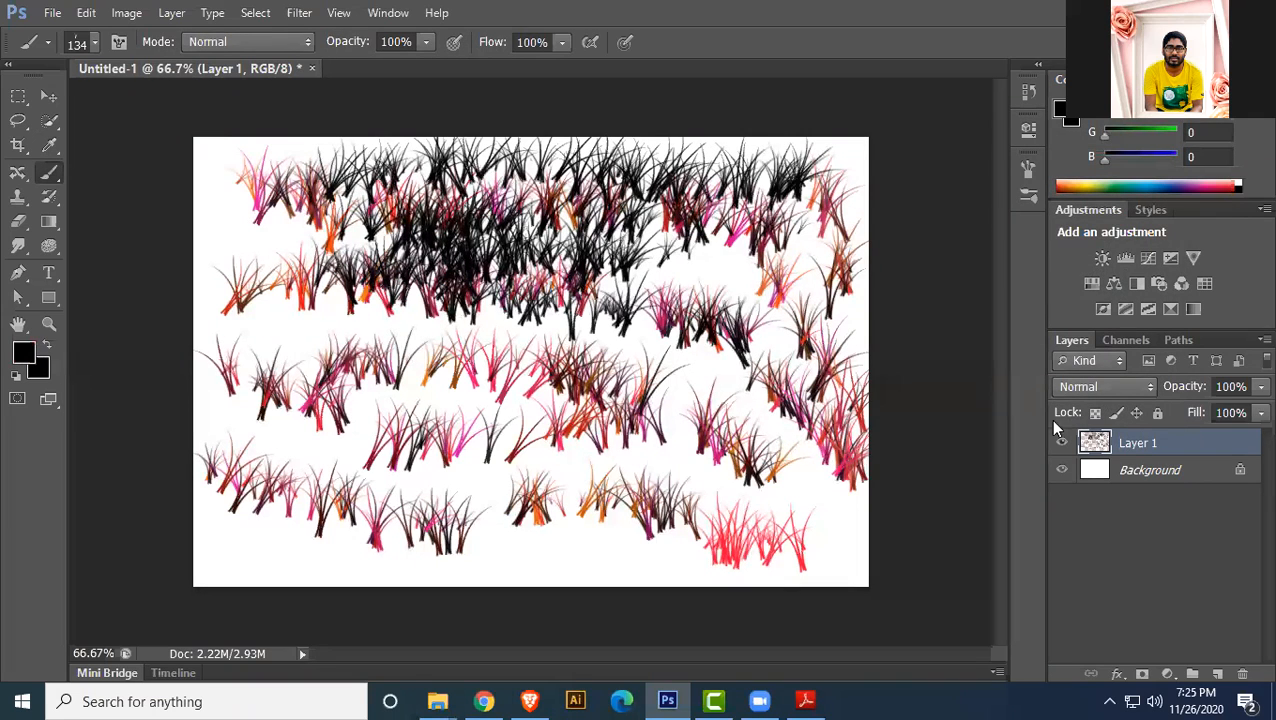
# - Replace the painted grass layer with a new empty layer and choose the 74 px maple leaf brush
pyautogui.press('Delete')
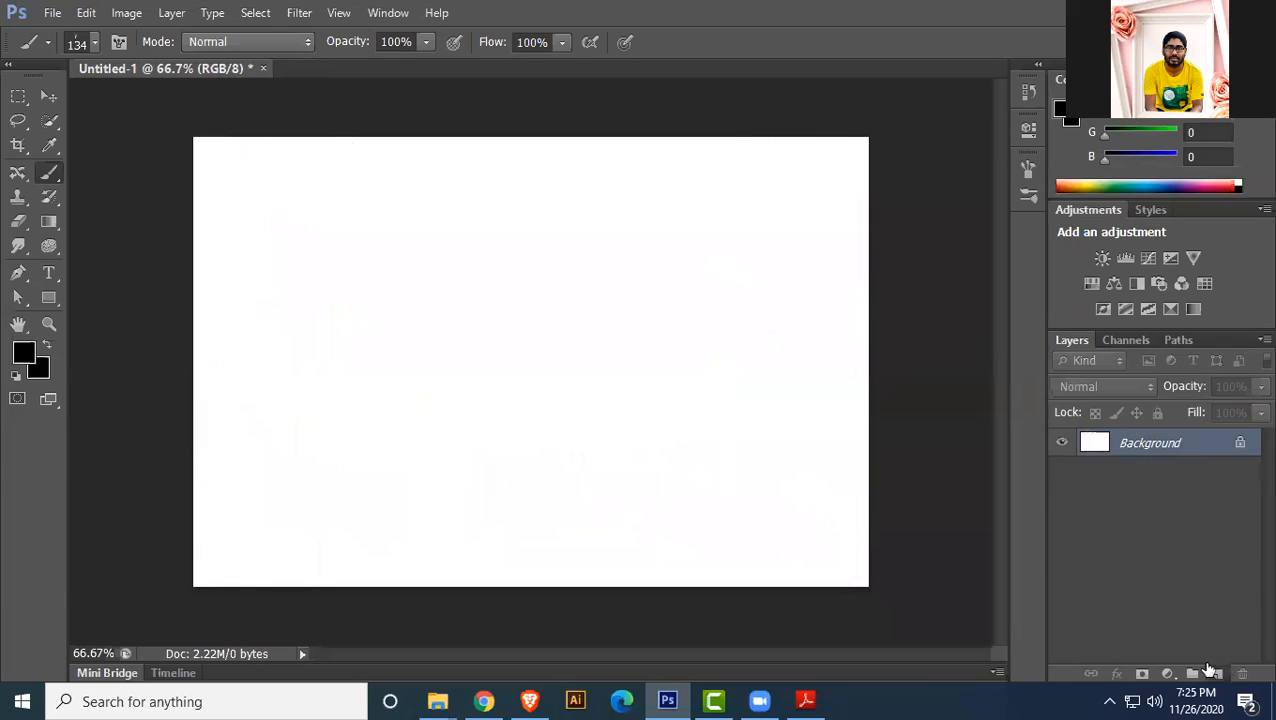
pyautogui.click(1220, 674)
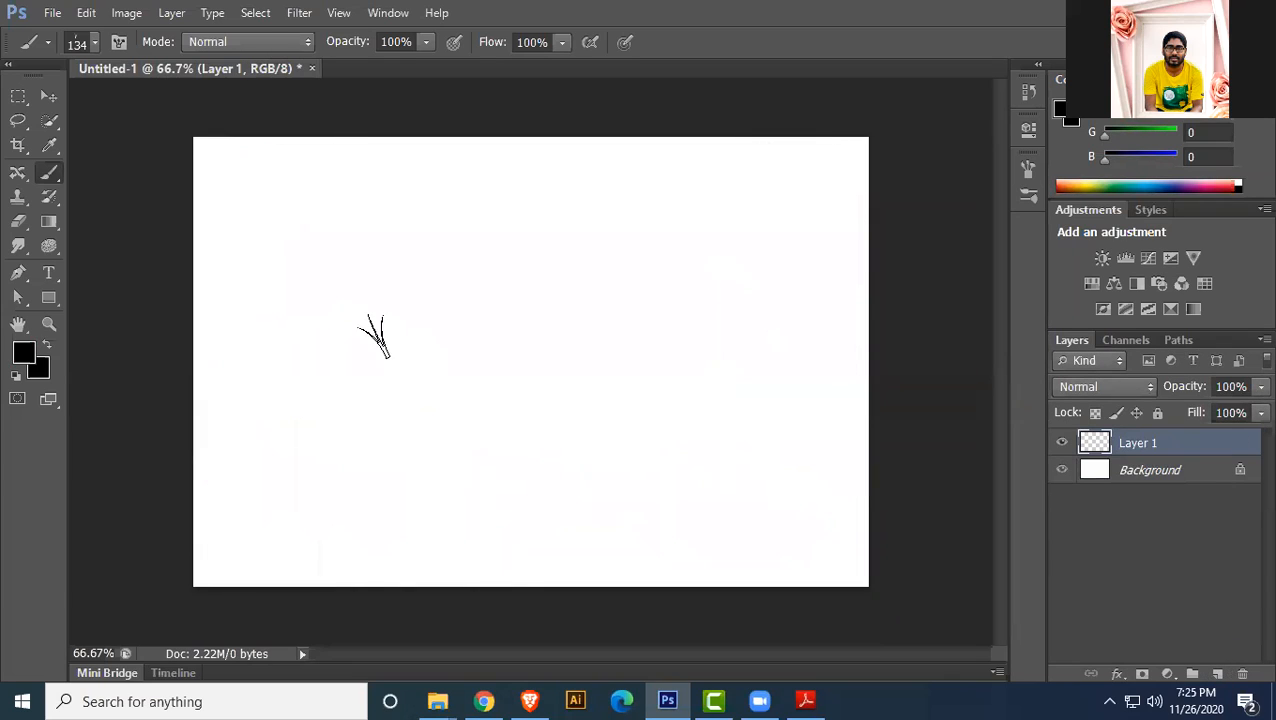
pyautogui.click(94, 43)
pyautogui.scroll(-2, 68, 420)
pyautogui.click(68, 420)
pyautogui.click(672, 92)
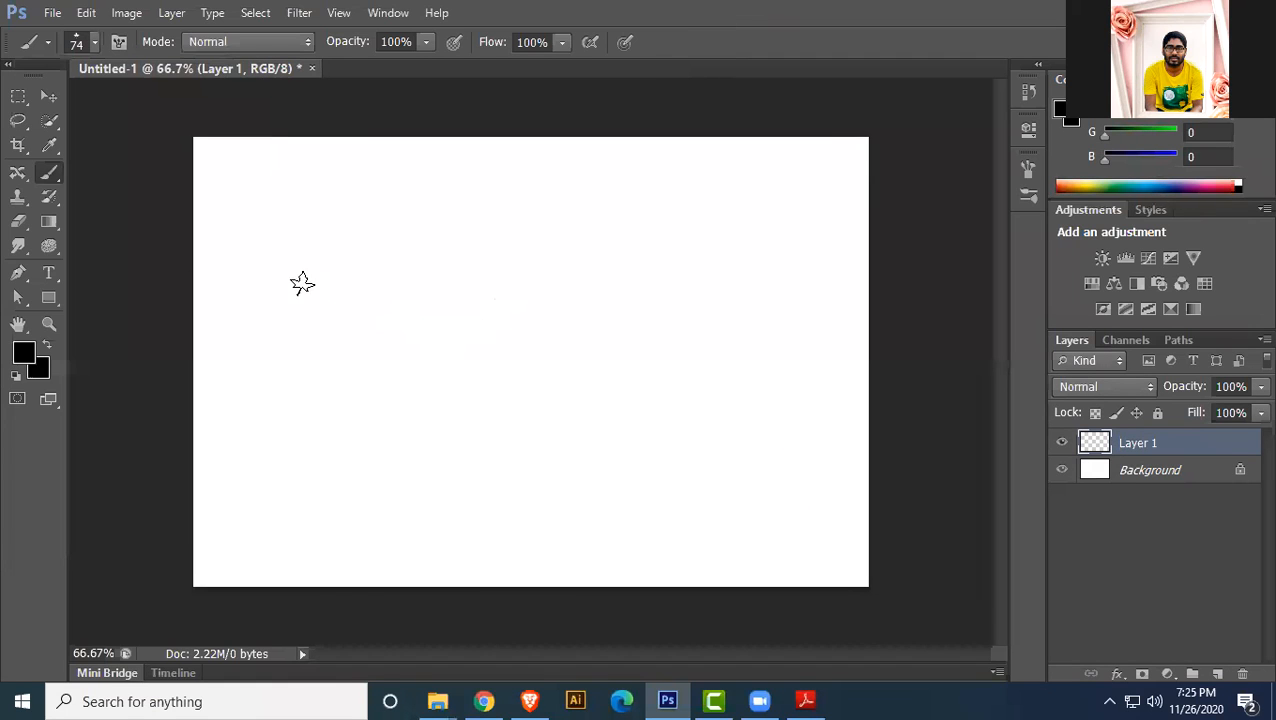
# - Paint scattered clusters of black maple leaves over the upper, middle and left parts of the canvas
pyautogui.moveTo(302, 283); pyautogui.dragTo(450, 300)
pyautogui.moveTo(555, 250); pyautogui.dragTo(630, 265)
pyautogui.moveTo(555, 320); pyautogui.dragTo(575, 420)
pyautogui.moveTo(700, 305); pyautogui.dragTo(777, 461)
pyautogui.moveTo(375, 435); pyautogui.dragTo(435, 510)
pyautogui.moveTo(479, 175)
pyautogui.mouseDown()
pyautogui.moveTo(390, 297)
pyautogui.moveTo(323, 288)
pyautogui.moveTo(191, 216)
pyautogui.moveTo(250, 314)
pyautogui.mouseUp()
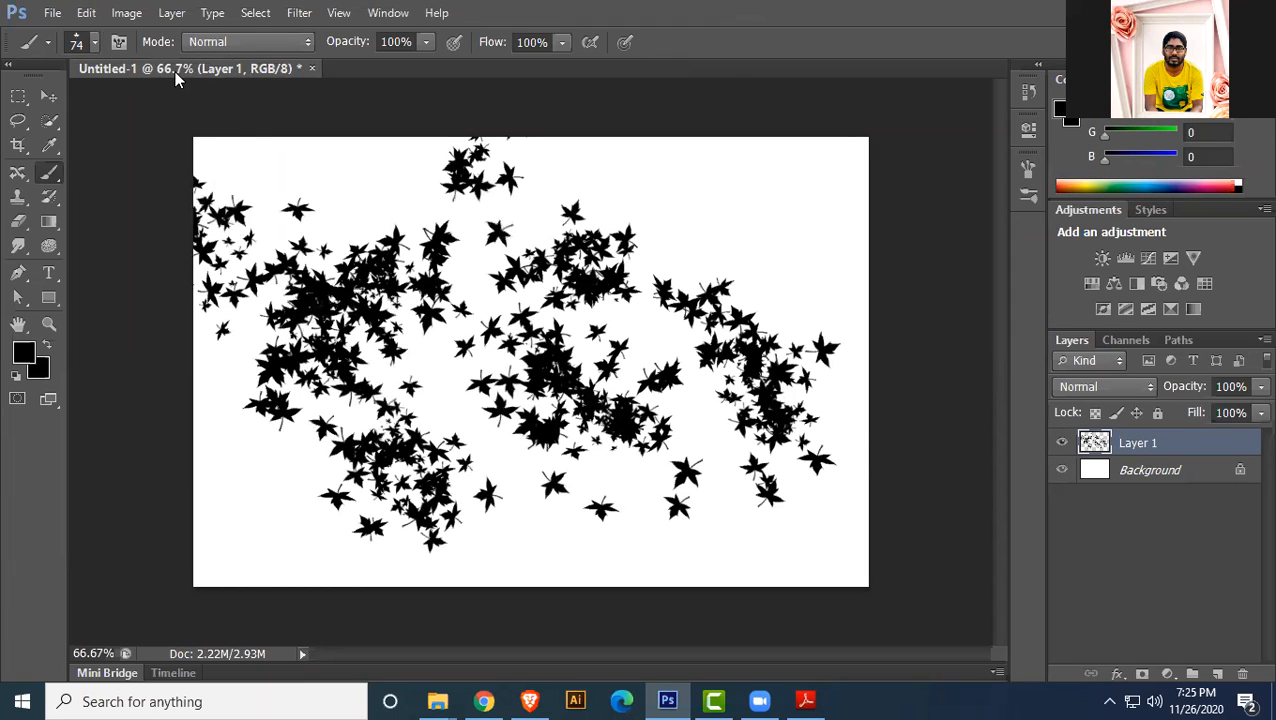
# - Set the maple leaf brush's Color Dynamics to 40% saturation jitter and 36% brightness jitter
pyautogui.click(94, 42)
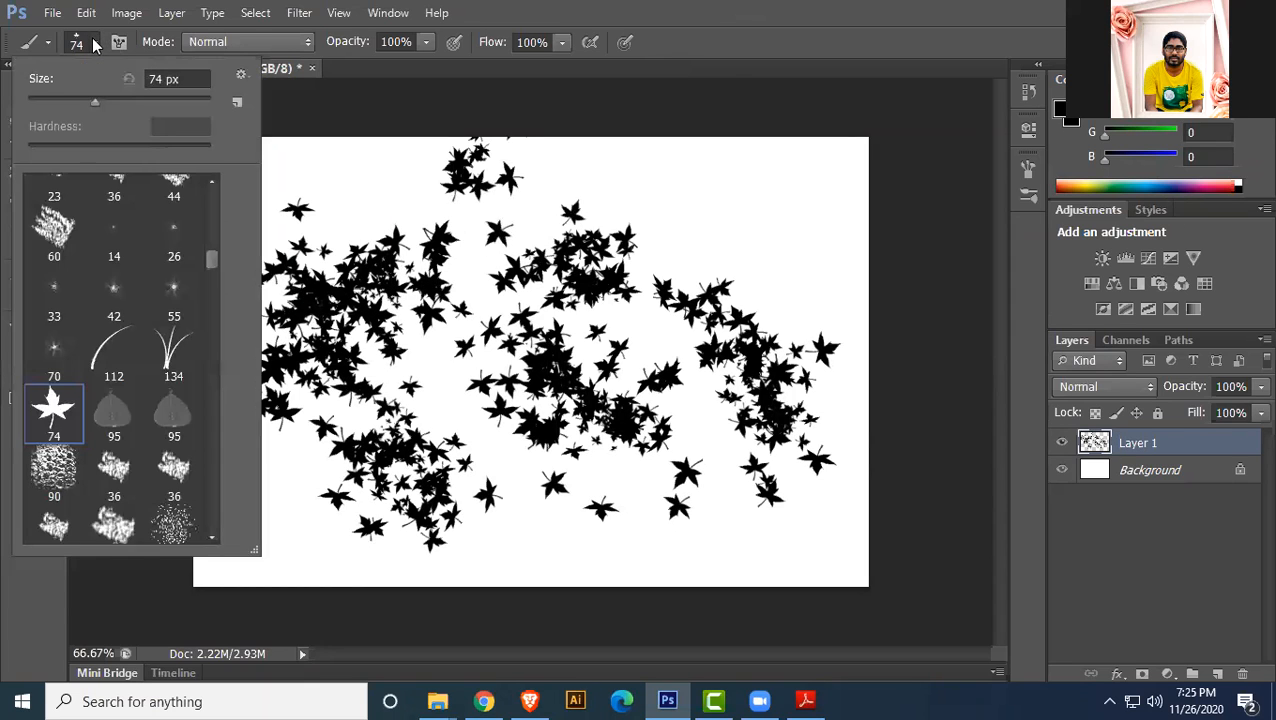
pyautogui.click(117, 43)
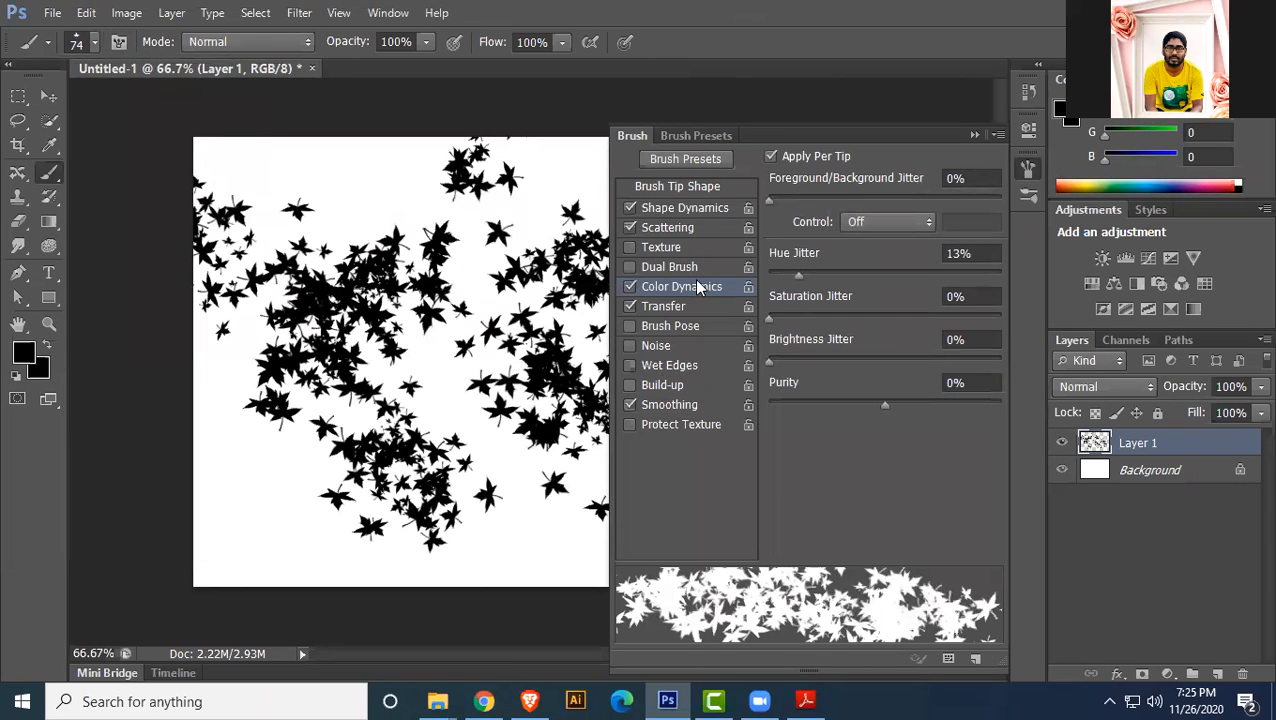
pyautogui.click(809, 358)
pyautogui.moveTo(772, 324); pyautogui.dragTo(837, 340)
pyautogui.click(974, 135)
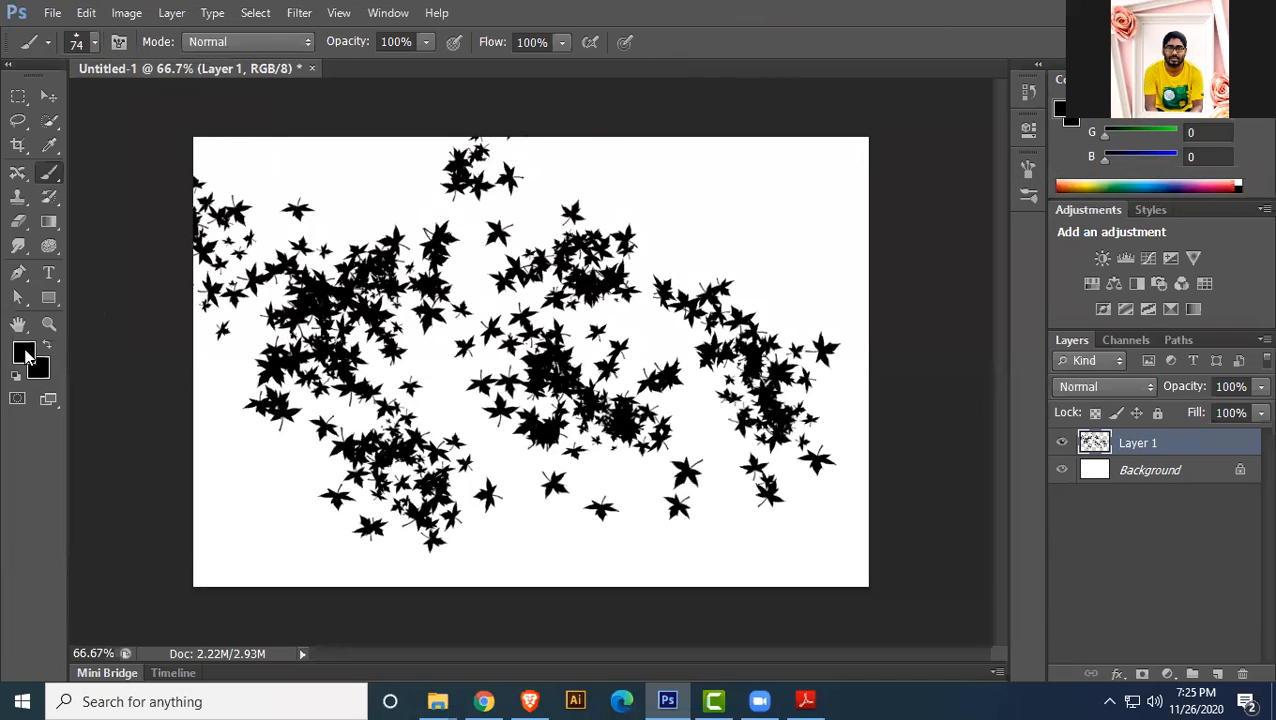
# - Set the foreground color to red ff002a and the background color to orange ff9600
pyautogui.click(24, 352)
pyautogui.click(915, 163)
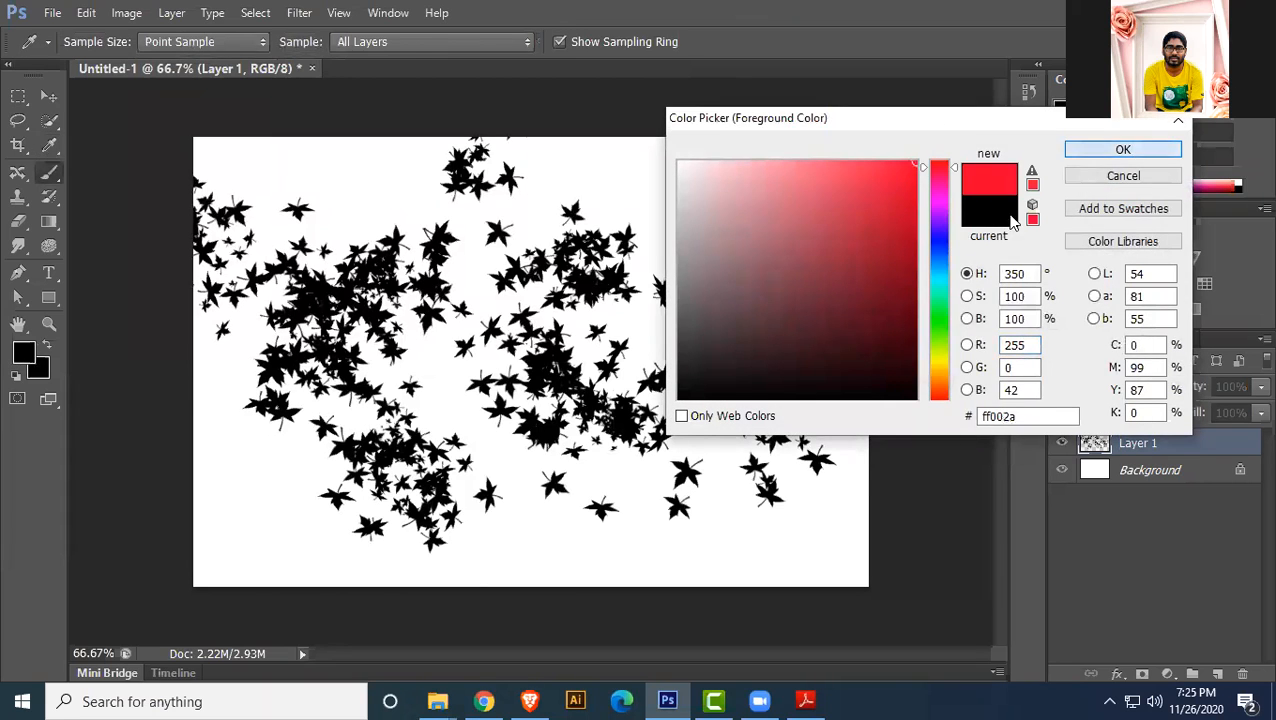
pyautogui.click(1123, 149)
pyautogui.click(38, 369)
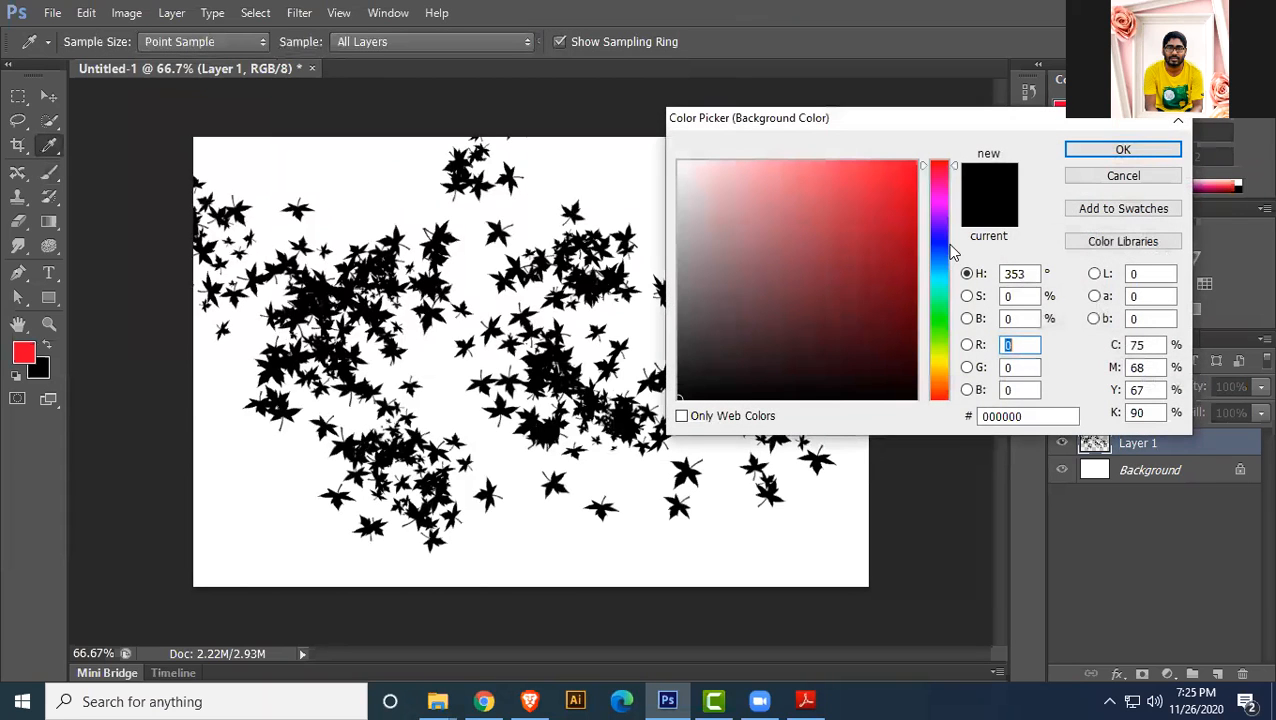
pyautogui.moveTo(940, 381); pyautogui.dragTo(940, 375)
pyautogui.click(915, 162)
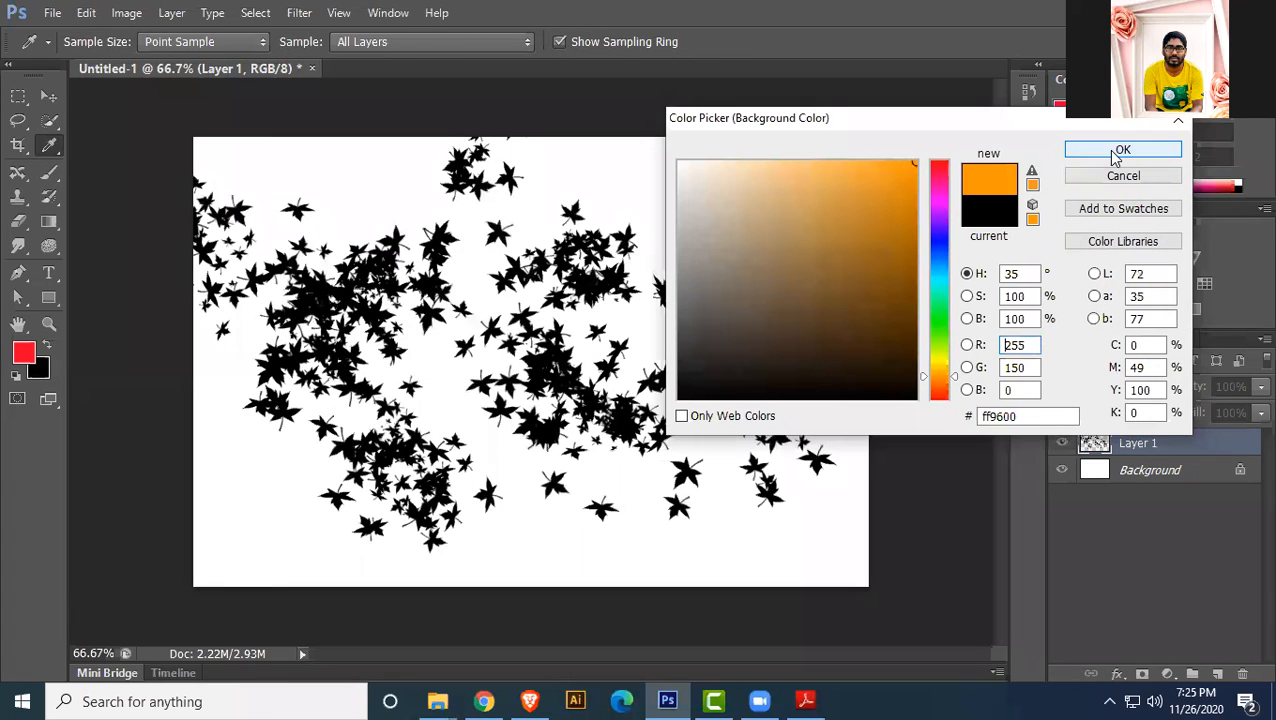
pyautogui.click(1108, 150)
# - Paint color-varied red maple leaves in the upper right, through the center and in a long sweep from upper left to bottom center
pyautogui.press('b')
pyautogui.moveTo(590, 210); pyautogui.dragTo(840, 215)
pyautogui.moveTo(506, 292)
pyautogui.mouseDown()
pyautogui.moveTo(525, 380)
pyautogui.moveTo(740, 450)
pyautogui.mouseUp()
pyautogui.moveTo(300, 160)
pyautogui.mouseDown()
pyautogui.moveTo(320, 240)
pyautogui.moveTo(370, 310)
pyautogui.moveTo(420, 440)
pyautogui.moveTo(608, 548)
pyautogui.mouseUp()
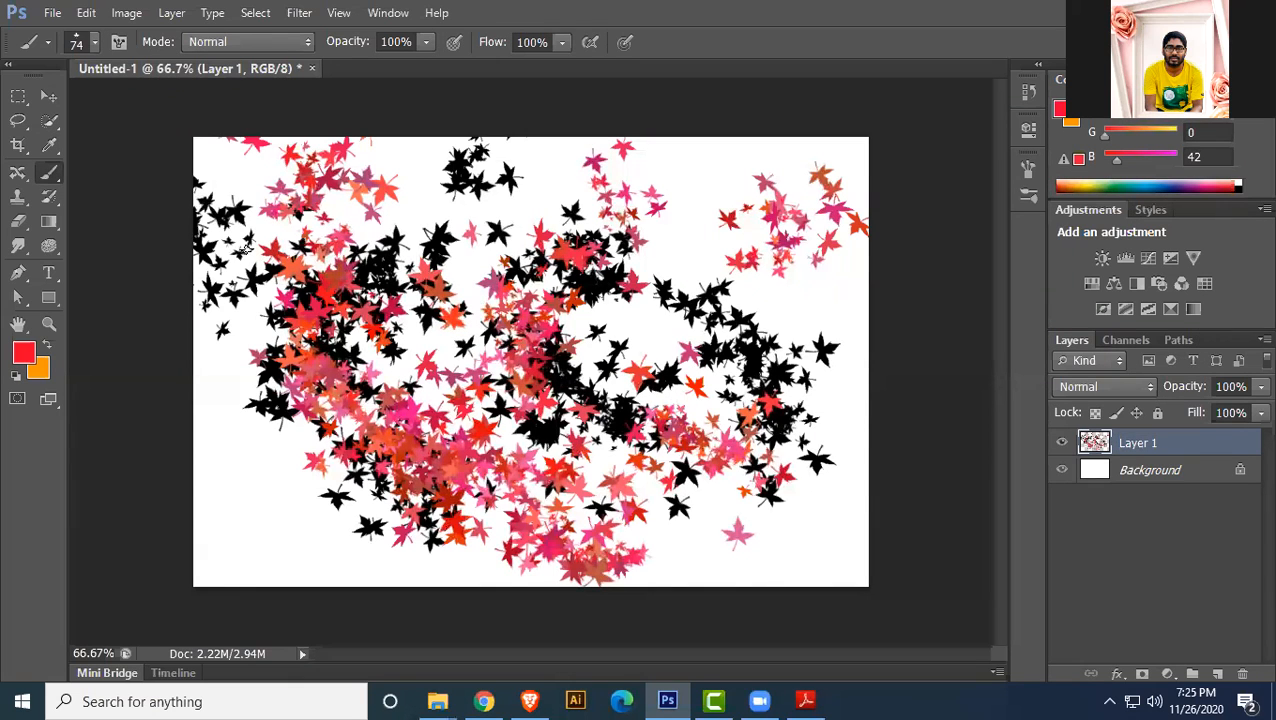
# - Turn off Color Dynamics for the maple leaf brush
pyautogui.click(118, 41)
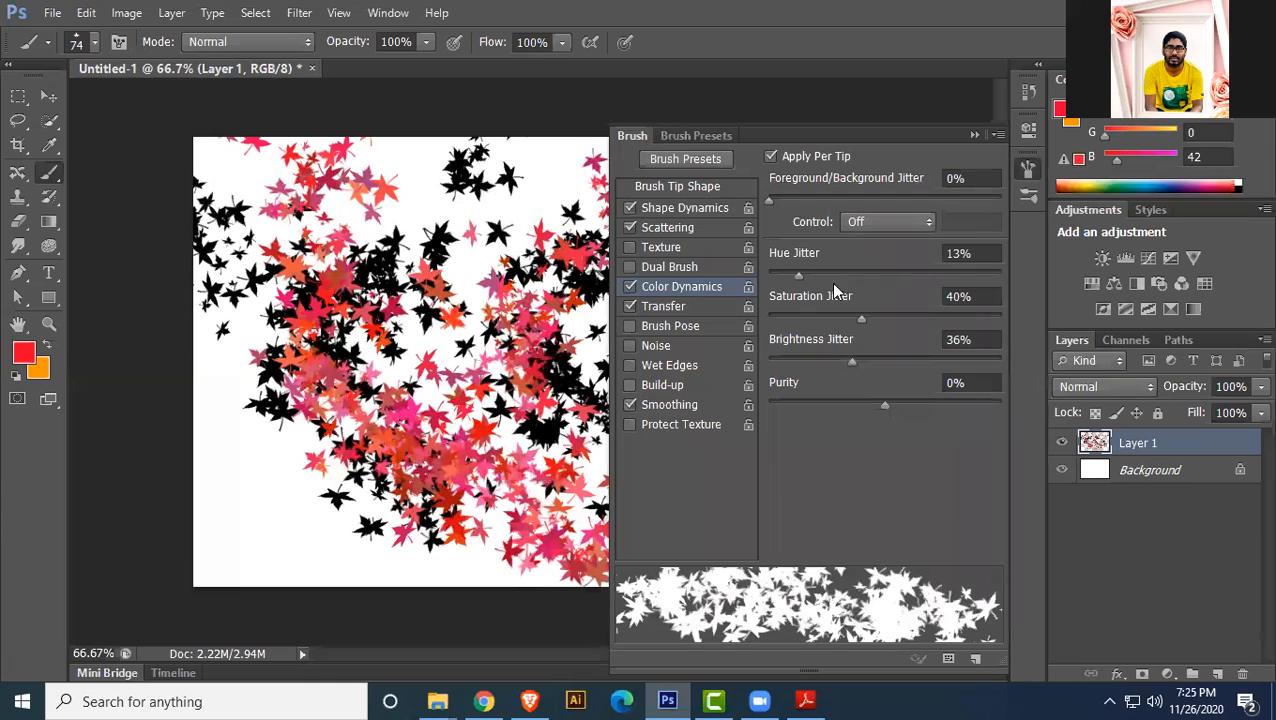
pyautogui.click(630, 286)
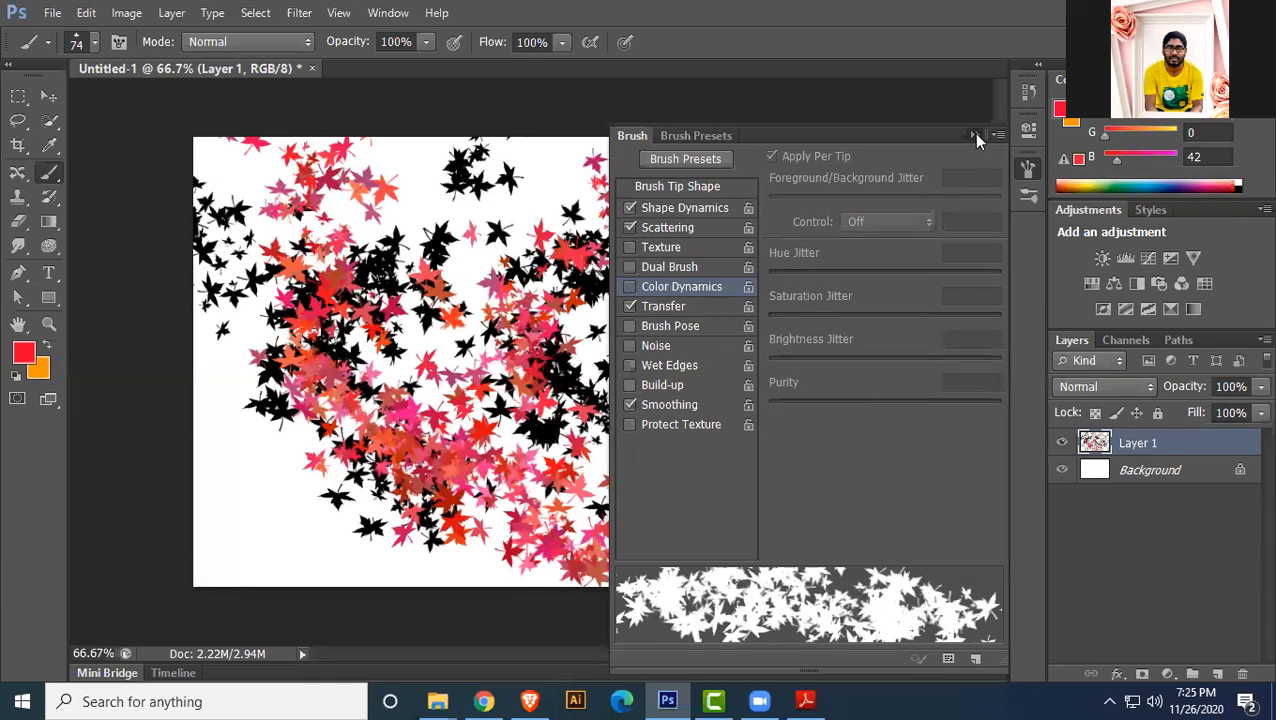
pyautogui.click(976, 135)
# - Paint uniform red maple leaves in the lower-left corner, near the bottom edge, and across the upper-right part of the canvas
pyautogui.moveTo(243, 549); pyautogui.dragTo(285, 564)
pyautogui.moveTo(707, 523); pyautogui.dragTo(678, 542)
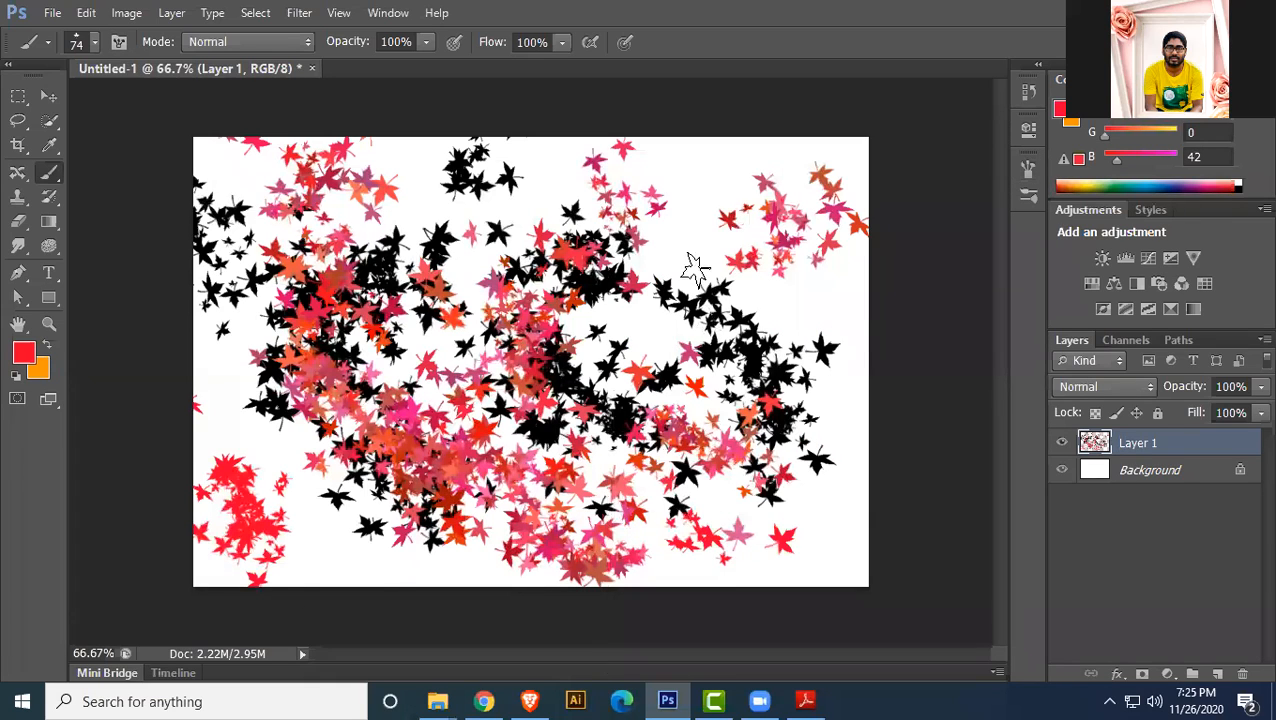
pyautogui.moveTo(709, 318); pyautogui.dragTo(770, 315)
pyautogui.moveTo(841, 286); pyautogui.dragTo(848, 410)
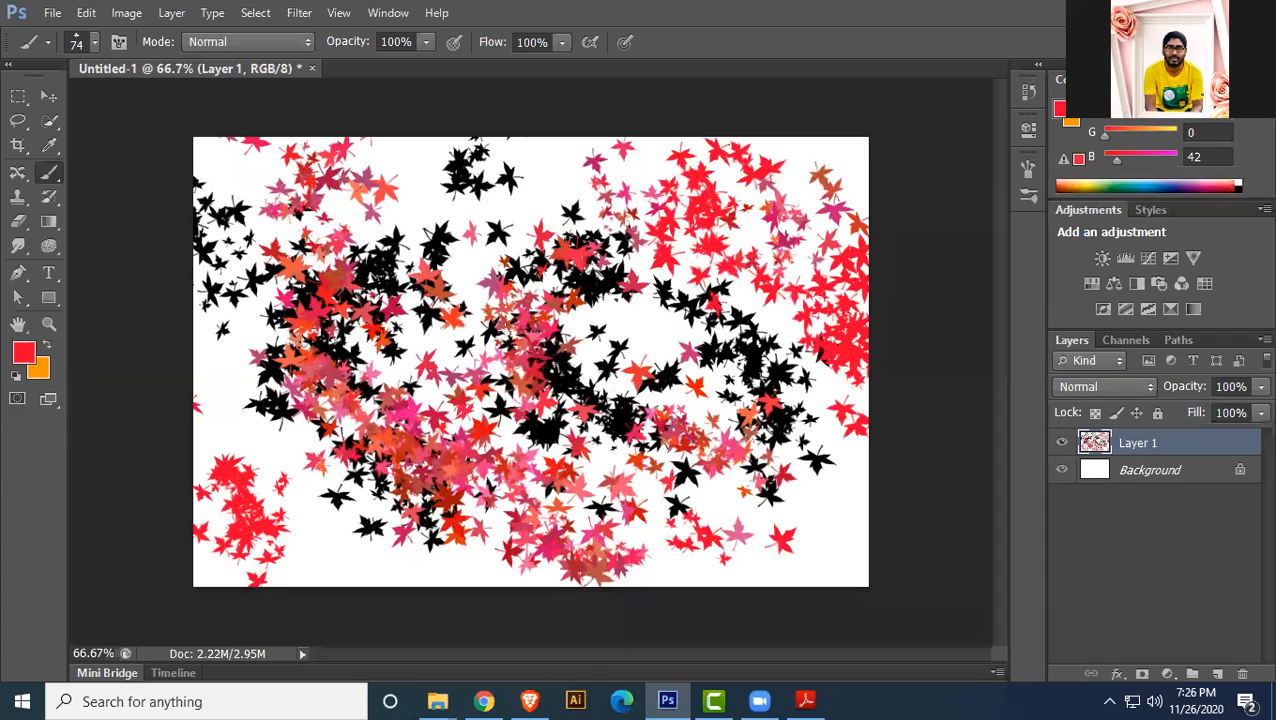
pyautogui.click(409, 173)
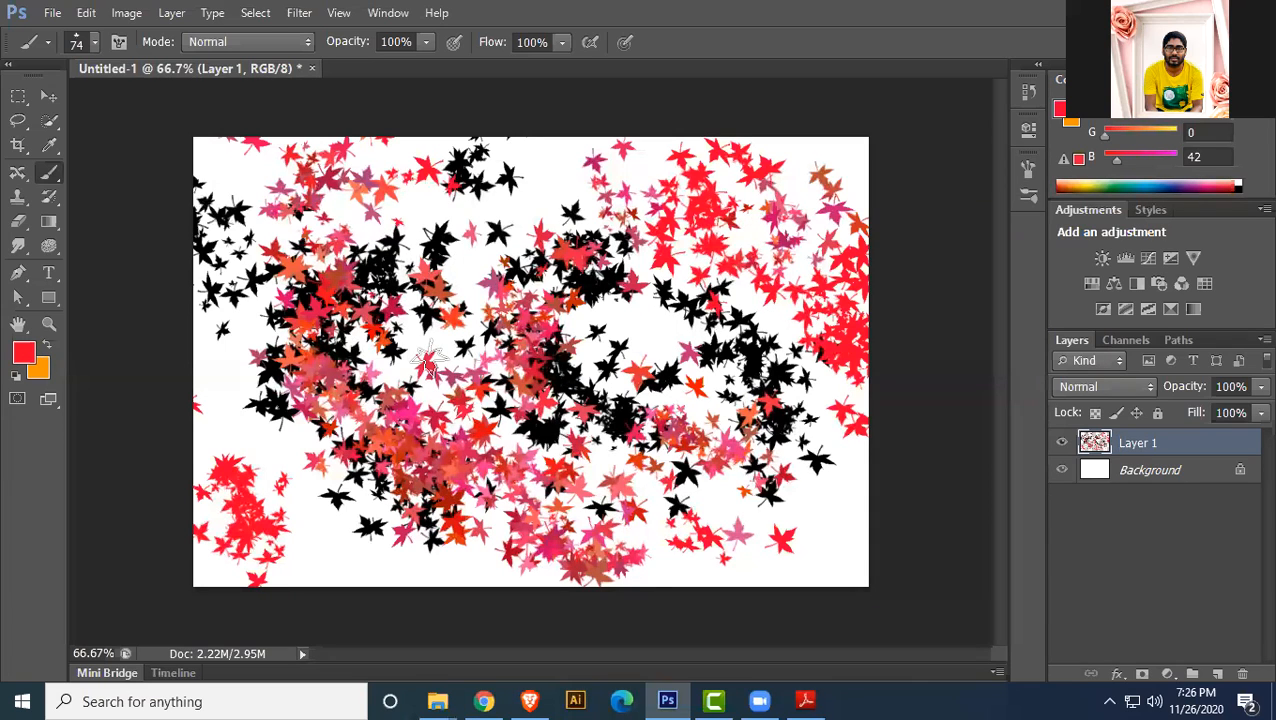
# - Delete the maple leaf layer and open the list of brush presets for the Brush tool
pyautogui.press('Delete')
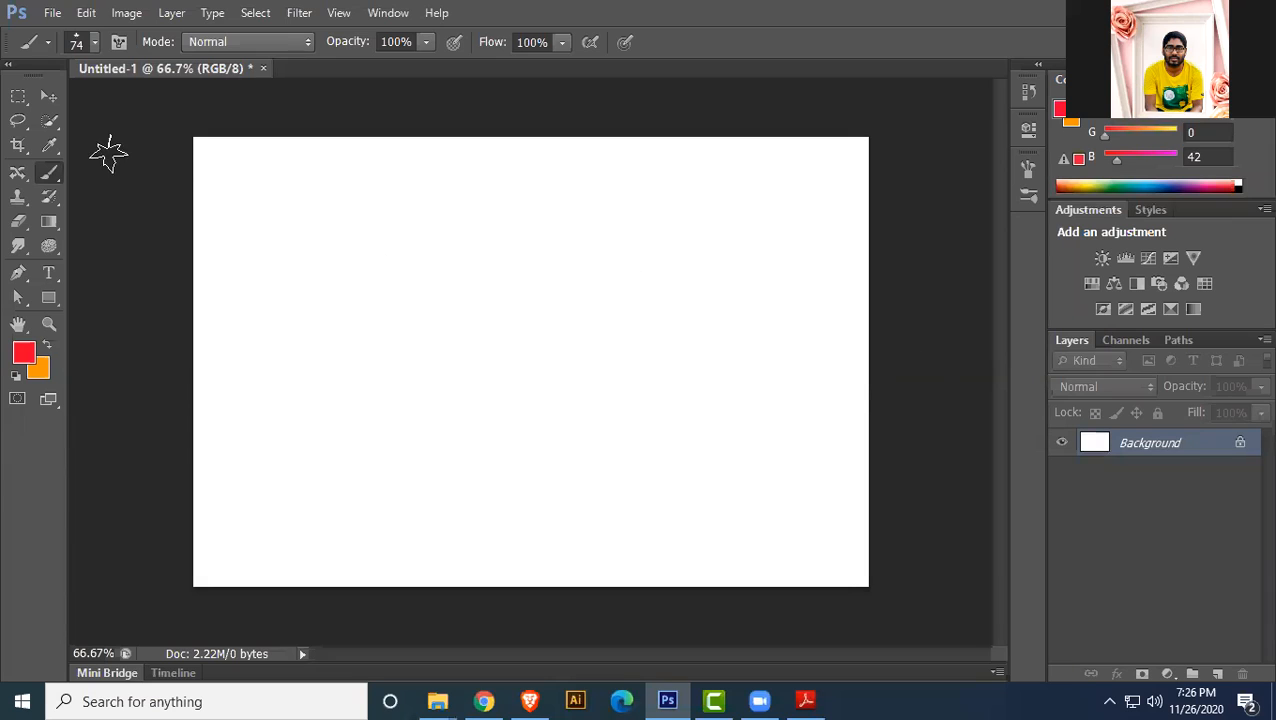
pyautogui.click(49, 96)
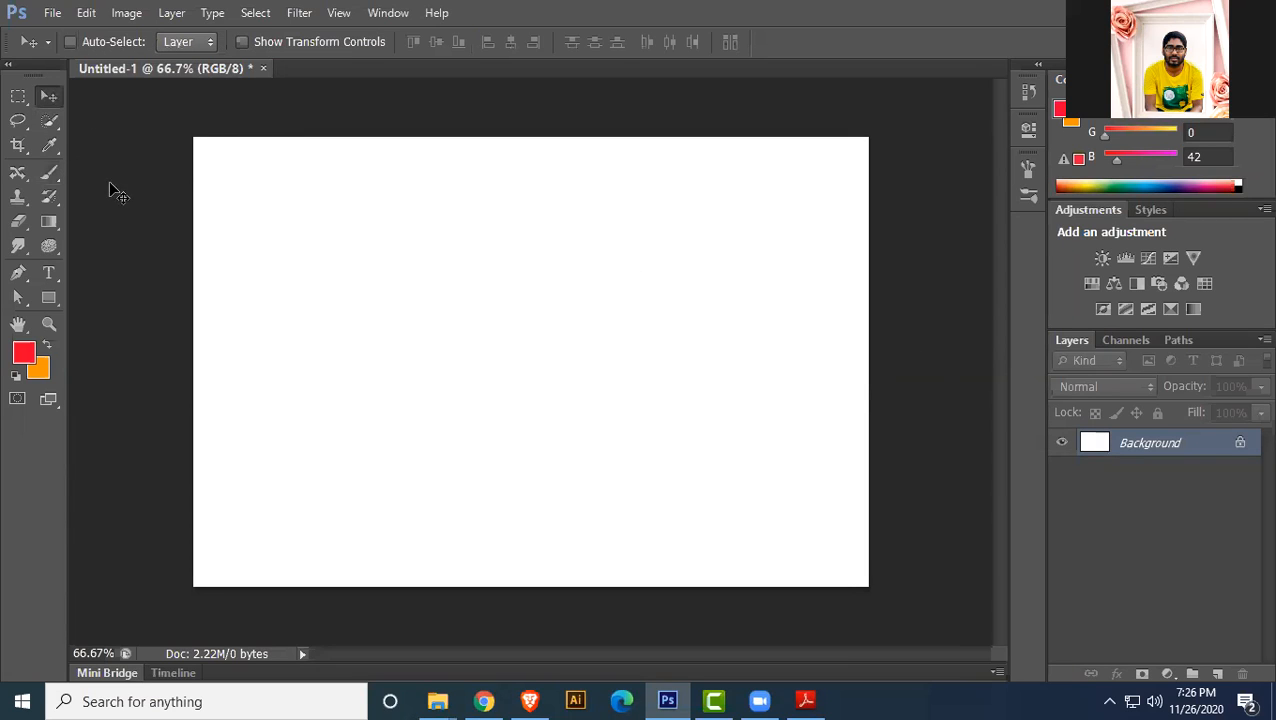
pyautogui.click(49, 145)
pyautogui.click(49, 172)
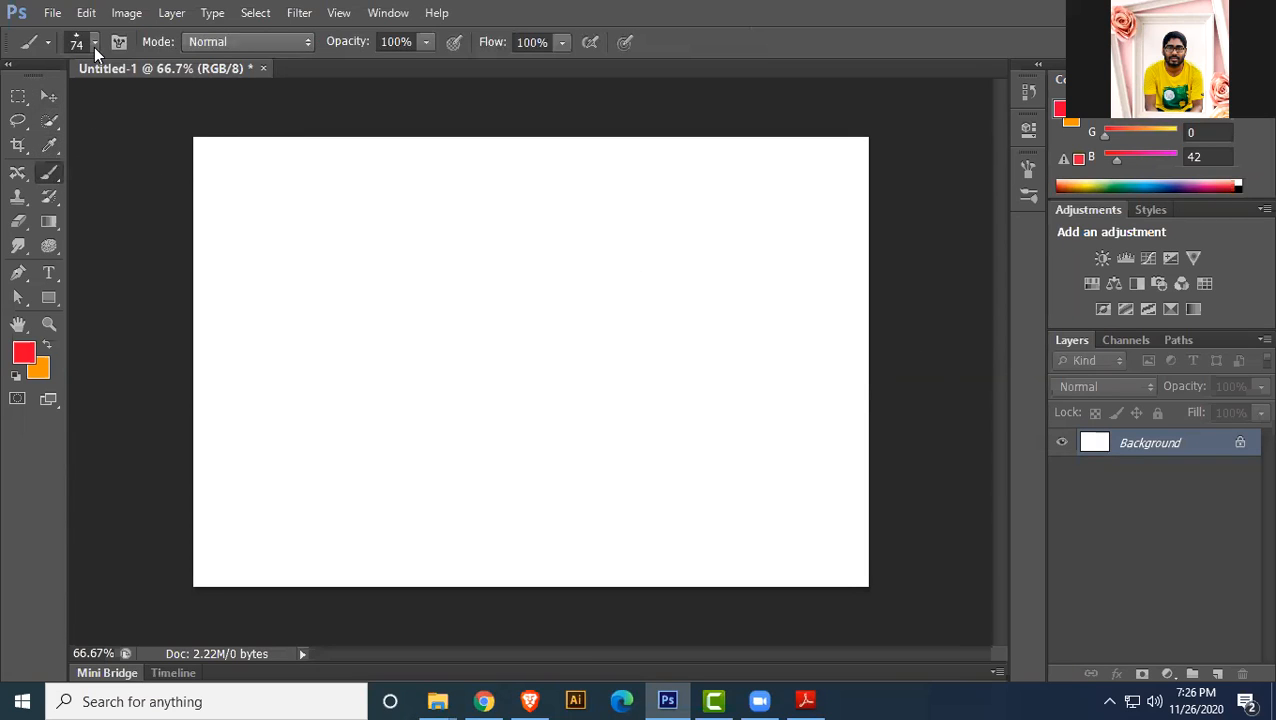
pyautogui.click(95, 44)
pyautogui.scroll(-5, 115, 310)
pyautogui.scroll(6, 110, 340)
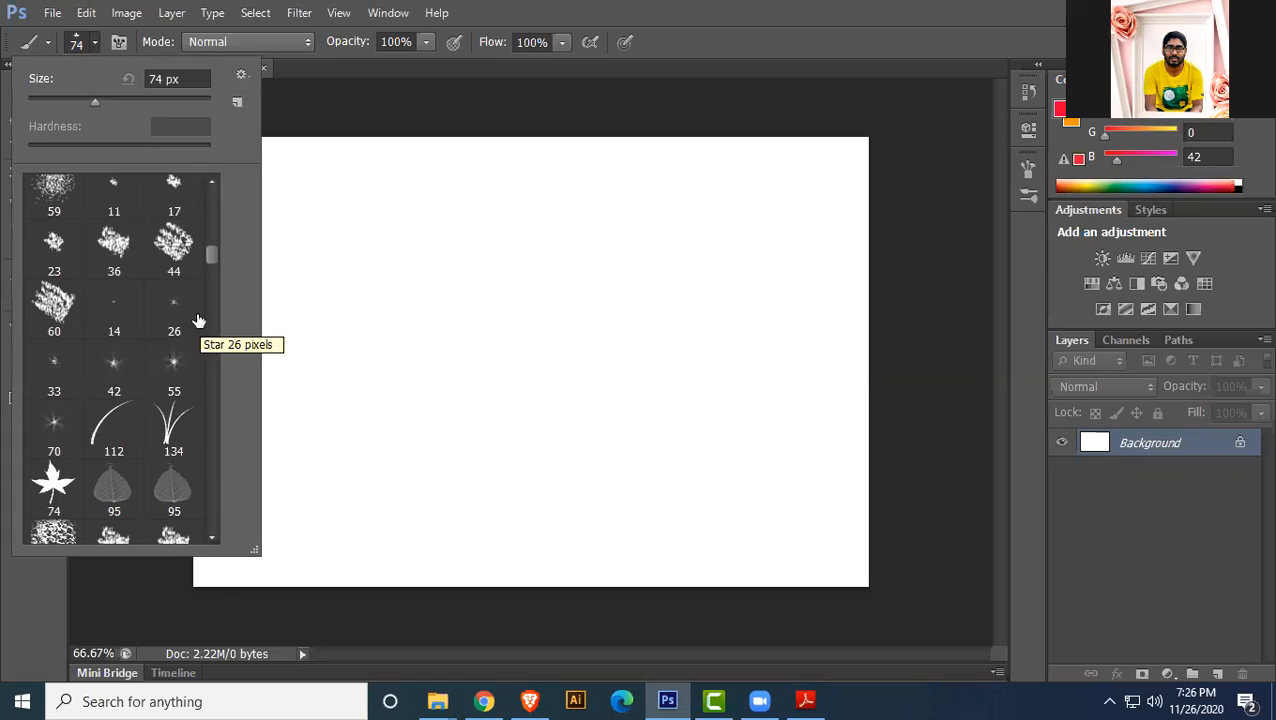
pyautogui.click(241, 78)
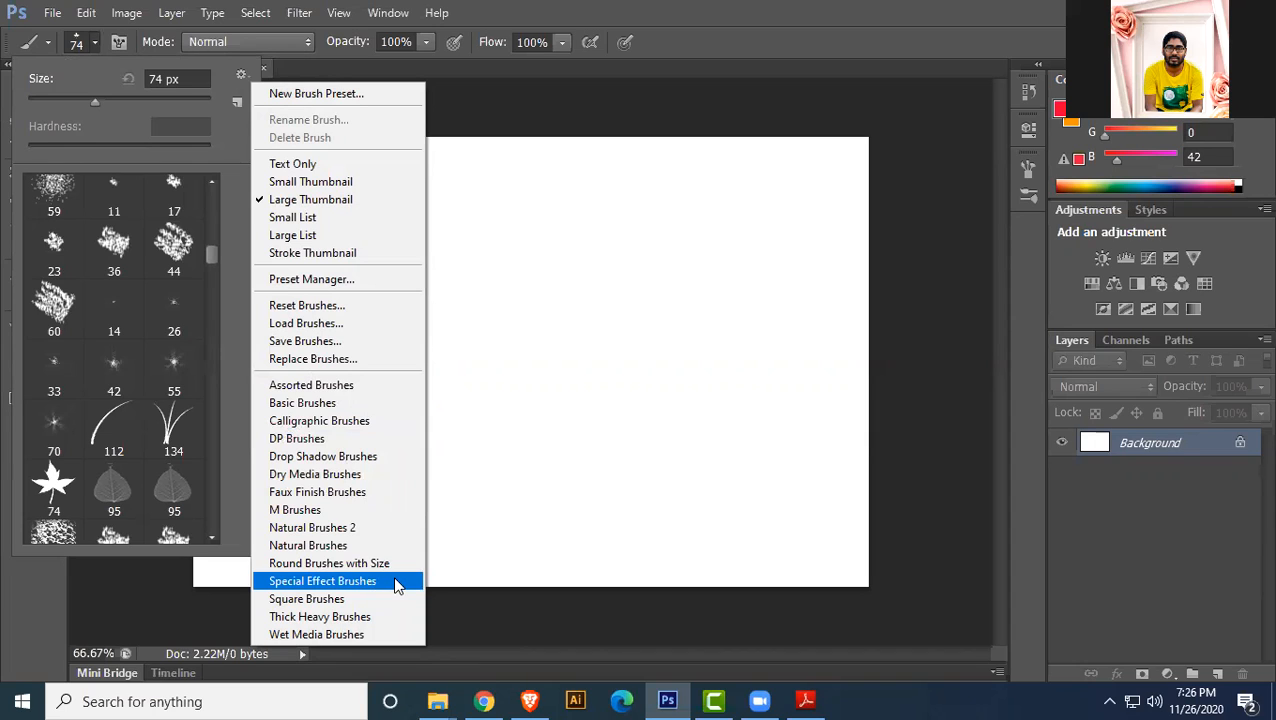
pyautogui.click(343, 528)
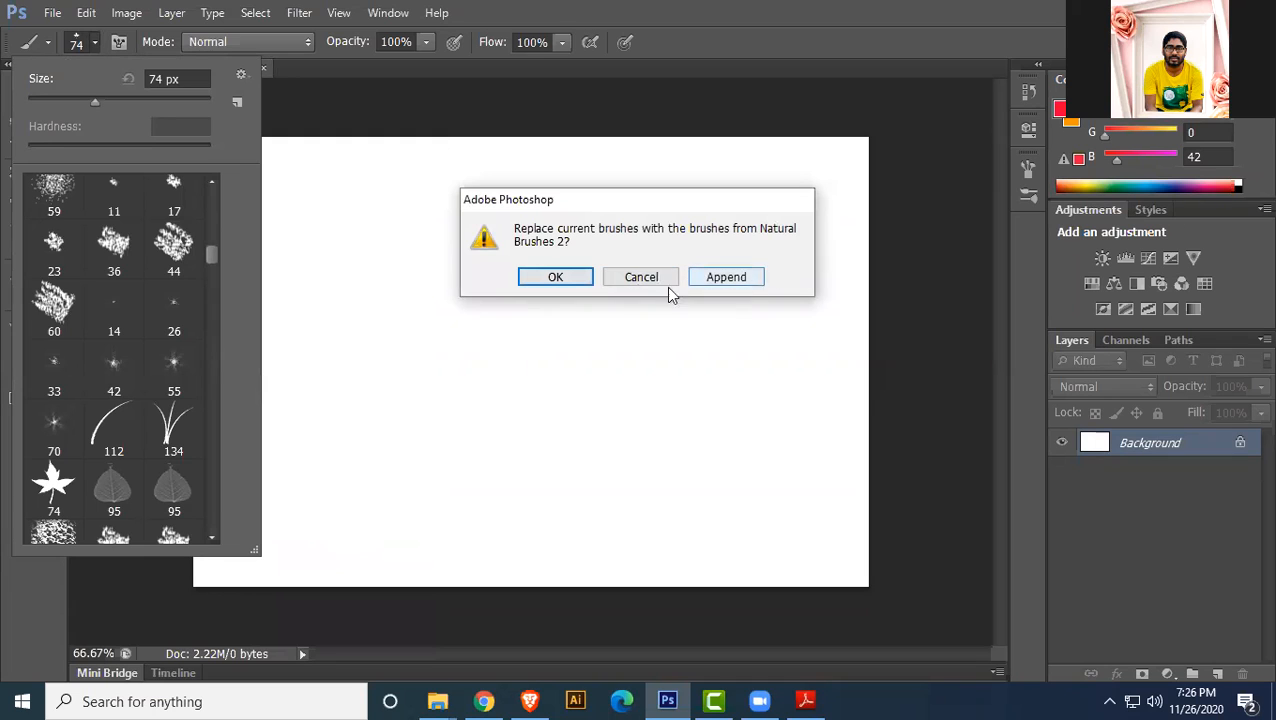
pyautogui.click(215, 256)
pyautogui.click(650, 277)
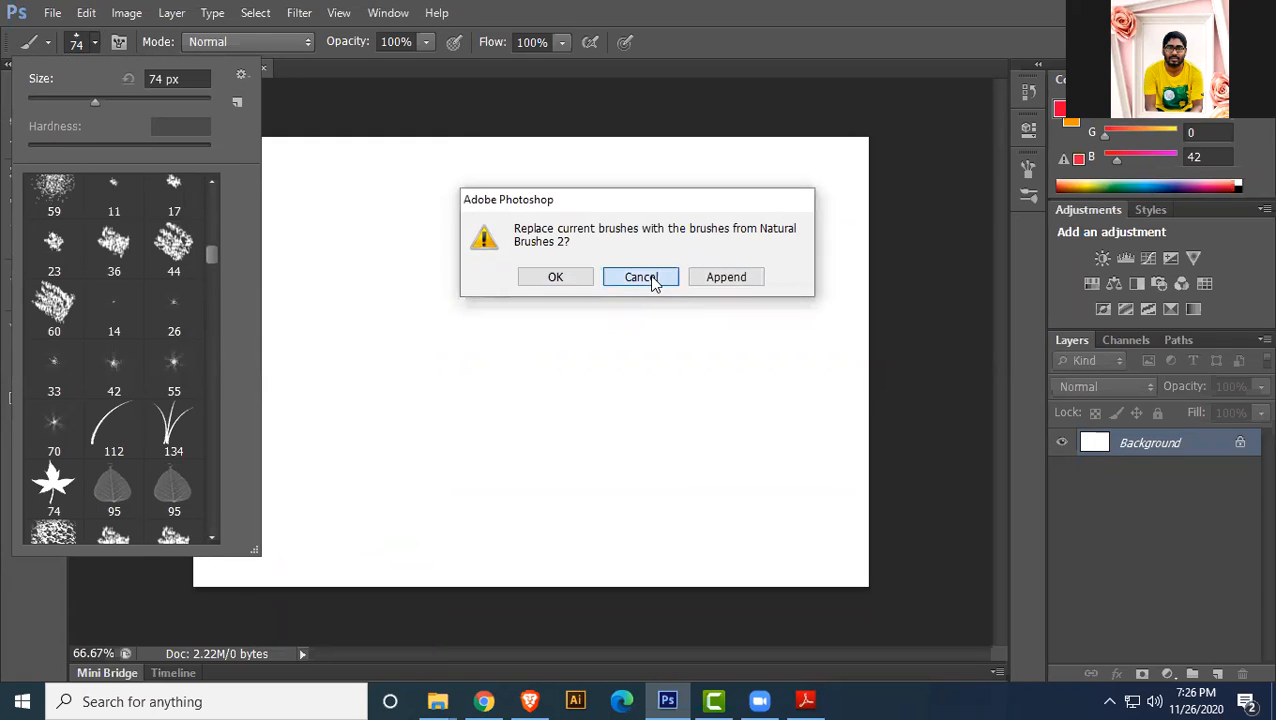
# - Append the Natural Brushes 2 set to the end of the current brush presets
pyautogui.scroll(-1, 219, 300)
pyautogui.moveTo(212, 256); pyautogui.dragTo(217, 534)
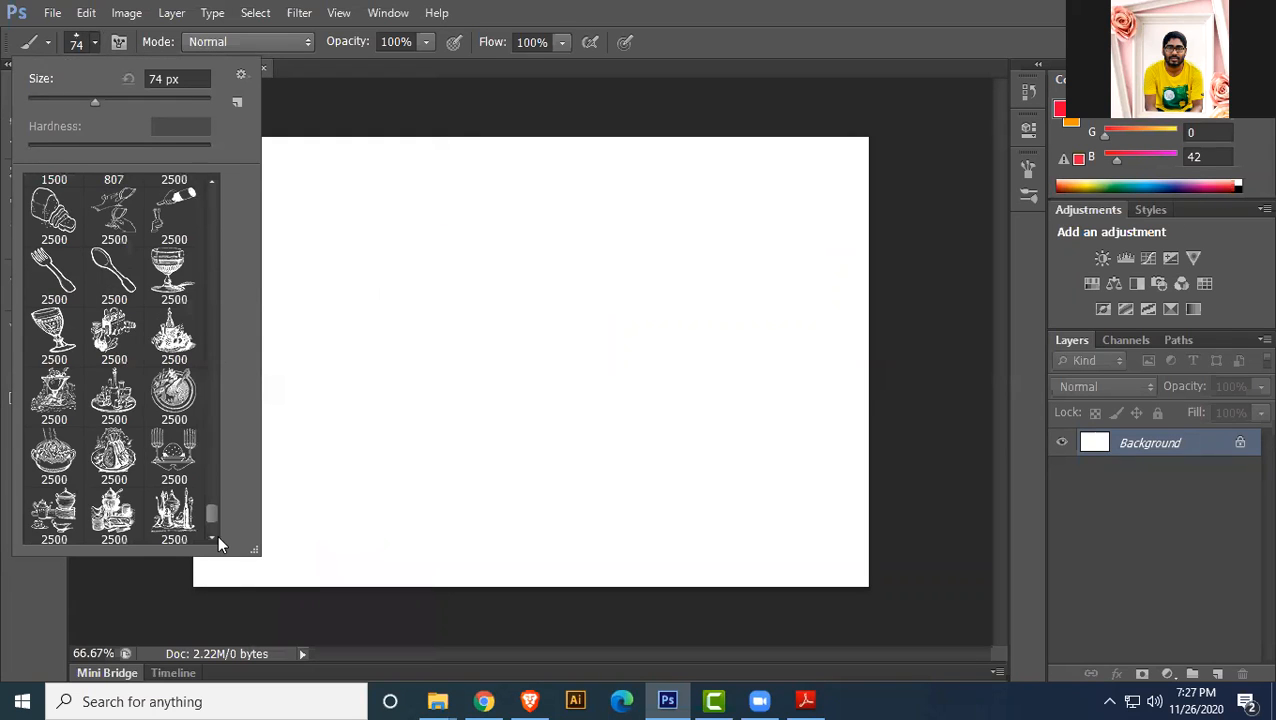
pyautogui.scroll(-1, 133, 450)
pyautogui.scroll(-1, 133, 455)
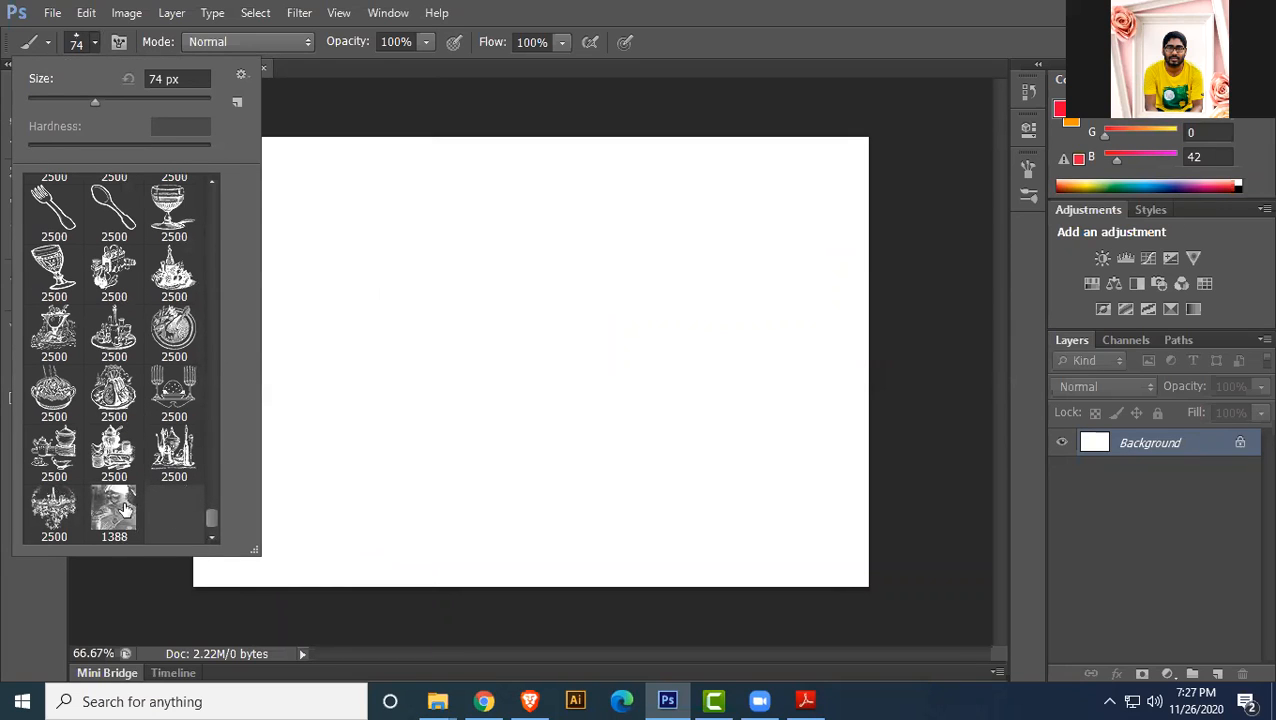
pyautogui.click(241, 74)
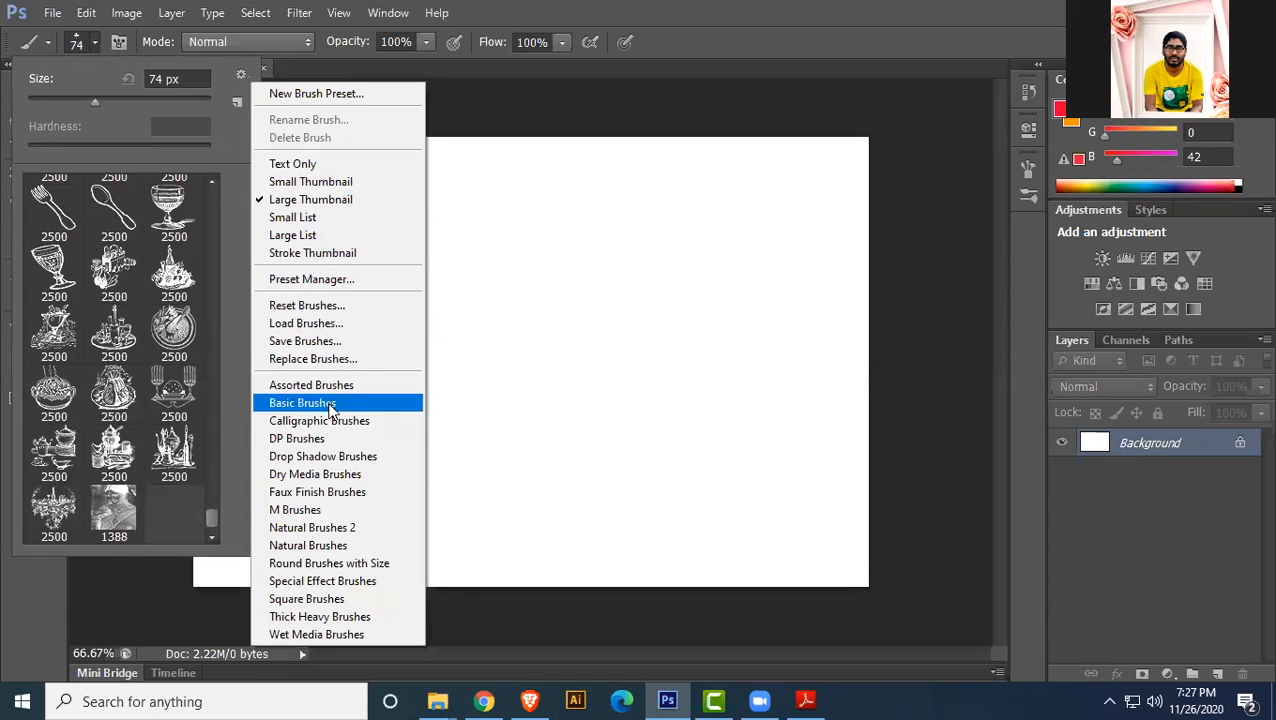
pyautogui.click(318, 527)
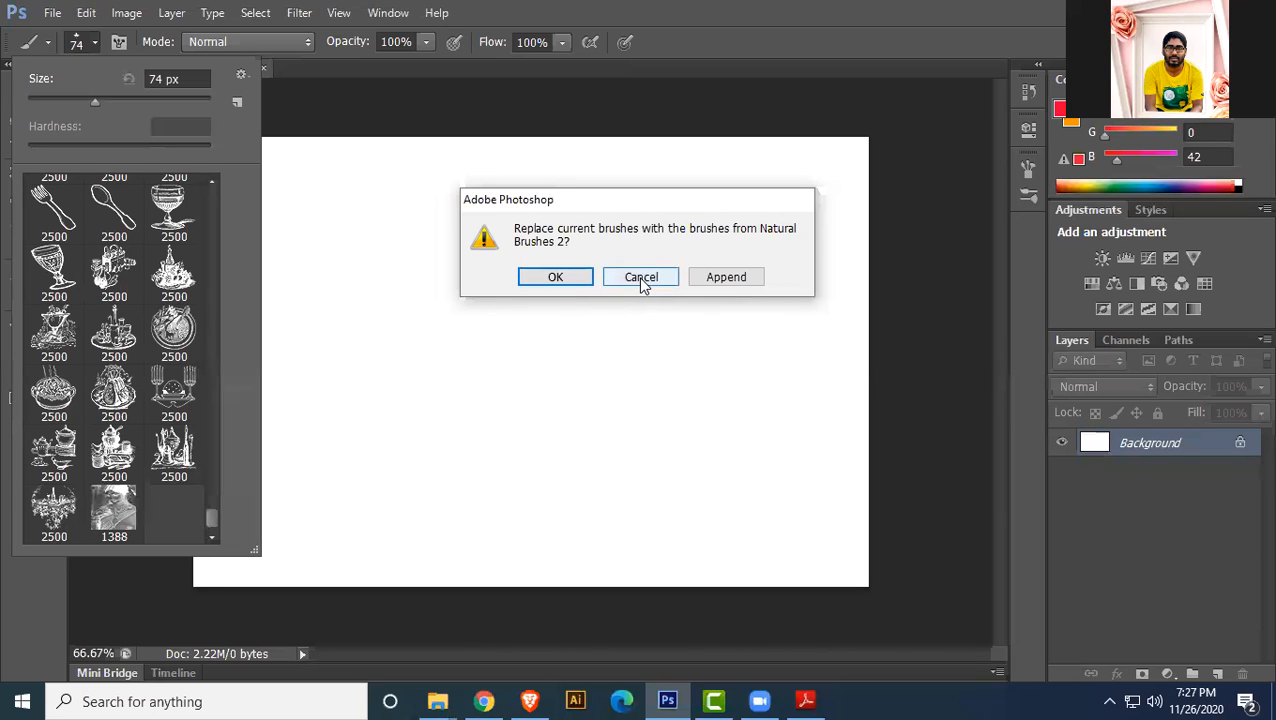
pyautogui.click(726, 279)
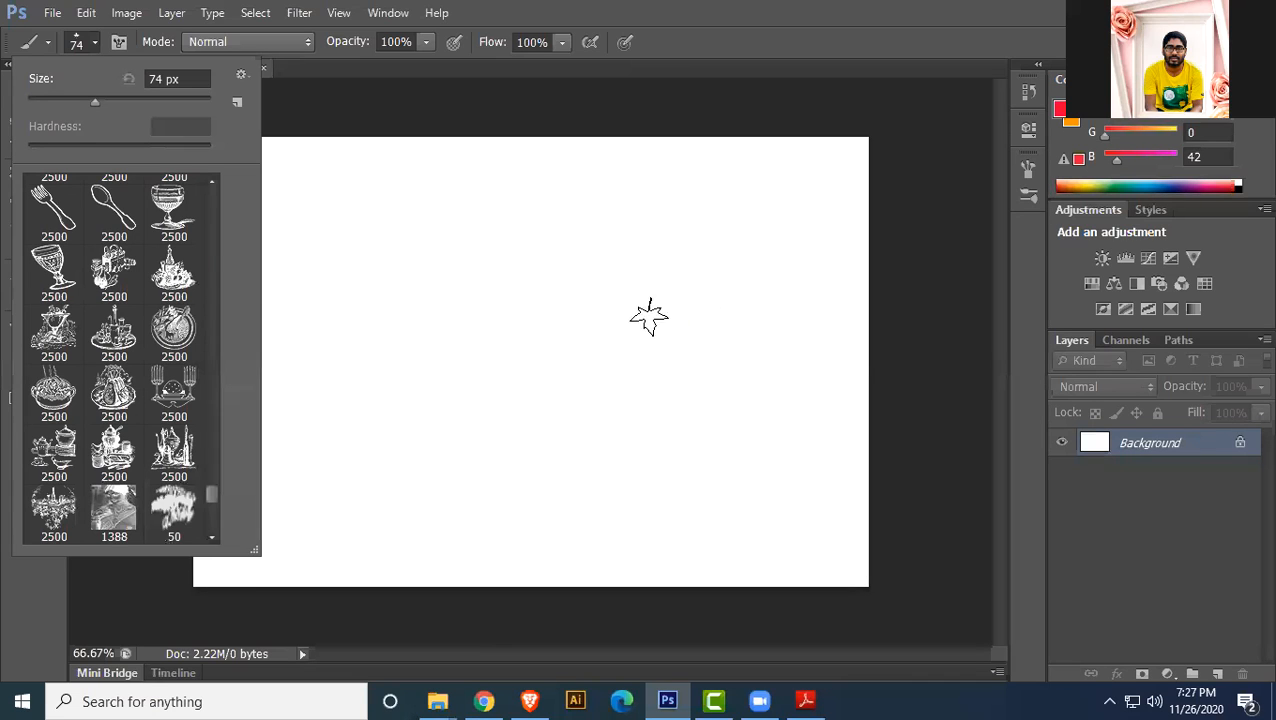
# - Examine the appended Natural Brushes 2 tips at the end of the brush preset list
pyautogui.moveTo(215, 493); pyautogui.dragTo(219, 516)
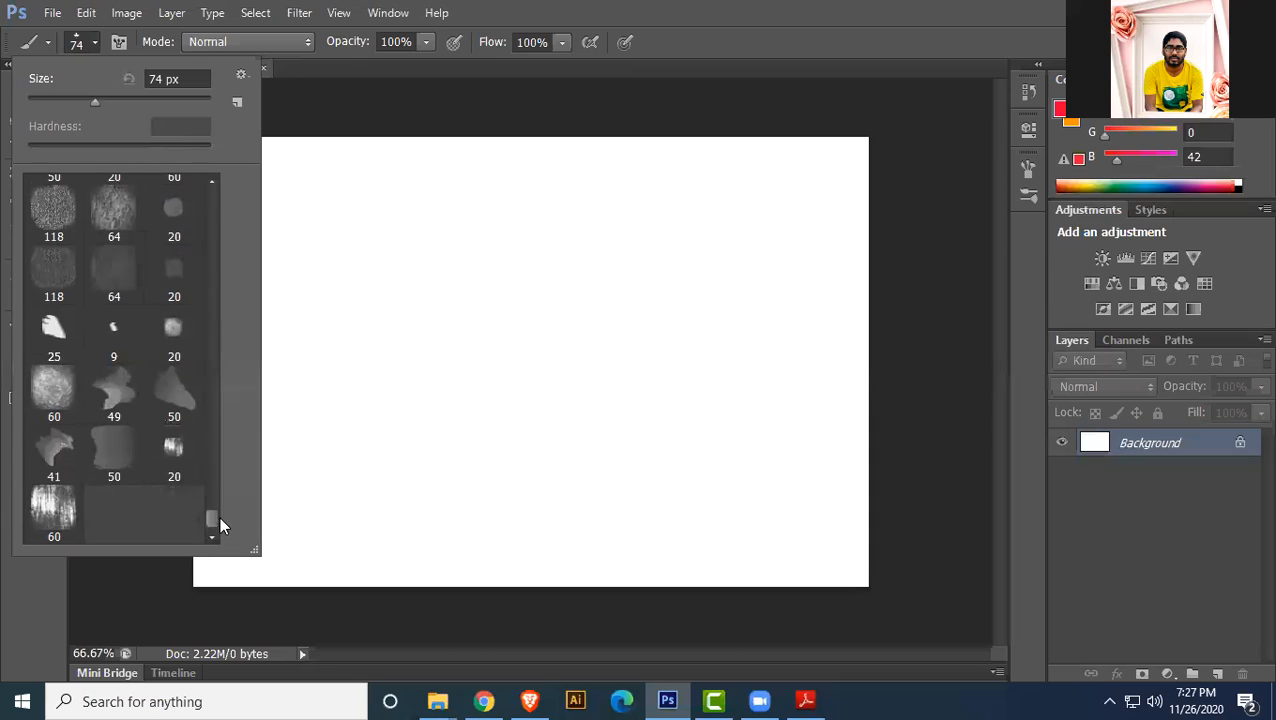
pyautogui.scroll(2, 119, 437)
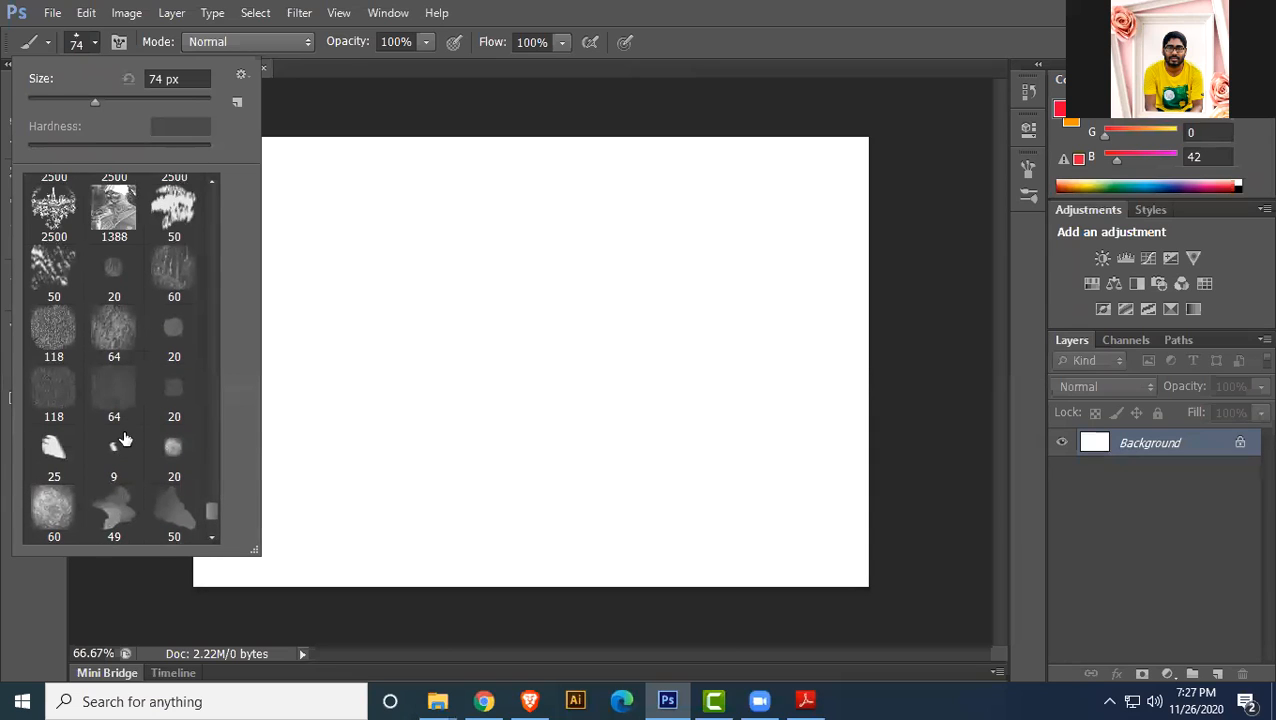
pyautogui.scroll(2, 125, 445)
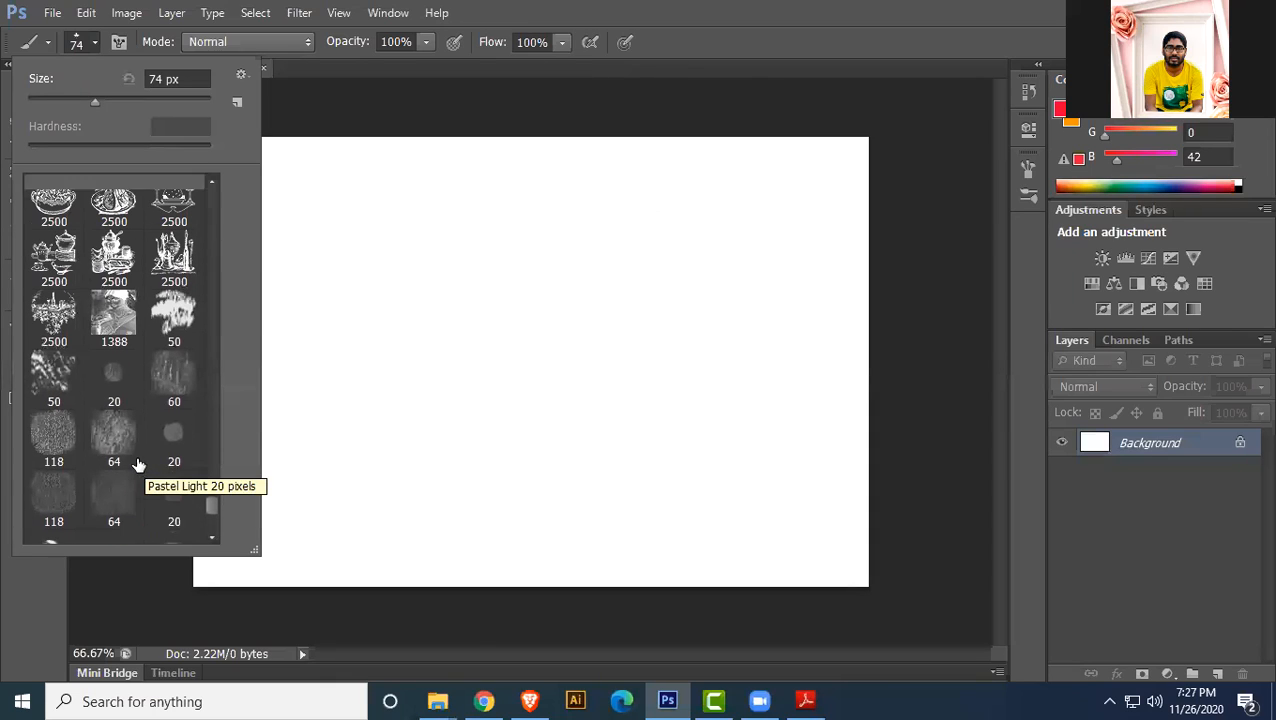
pyautogui.scroll(1, 138, 465)
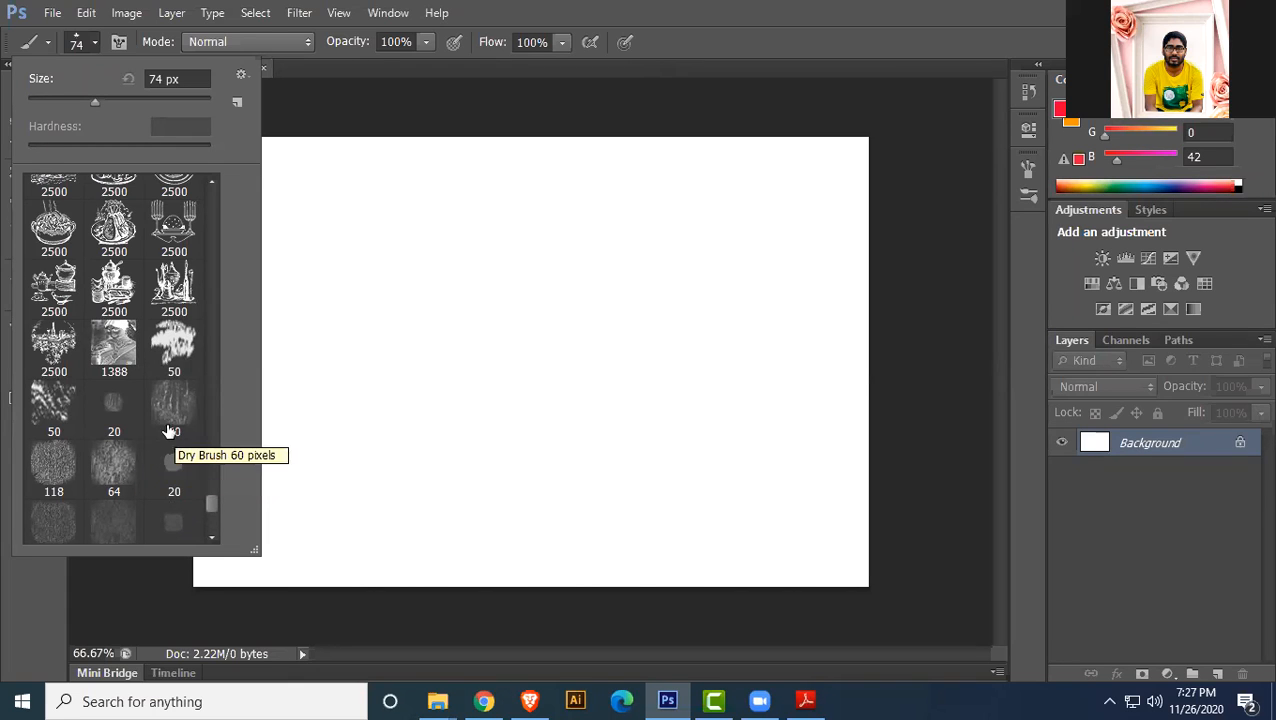
# - Review the remaining brush tips near the end of the preset list and close the list
pyautogui.scroll(-7, 194, 353)
pyautogui.scroll(5, 193, 387)
pyautogui.click(585, 9)
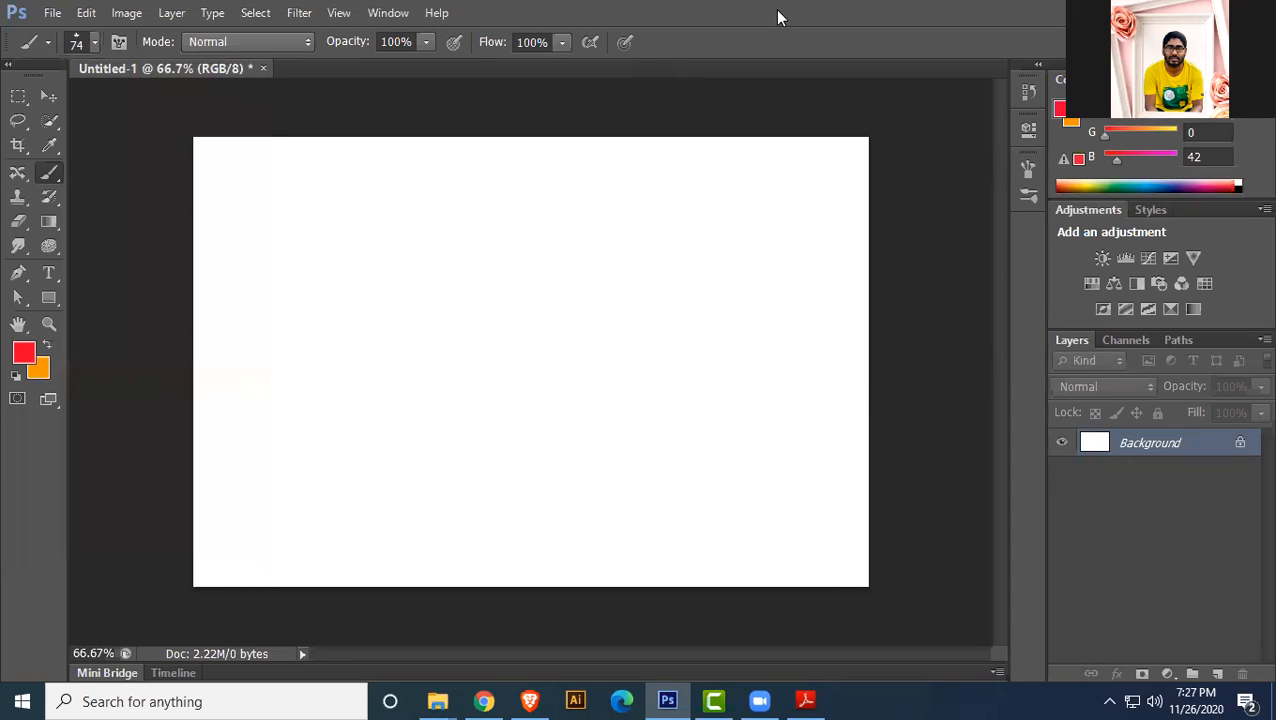
# - Open the image Art history.jpg and convert its locked background into a regular layer in Normal mode at 100% opacity
pyautogui.click(50, 13)
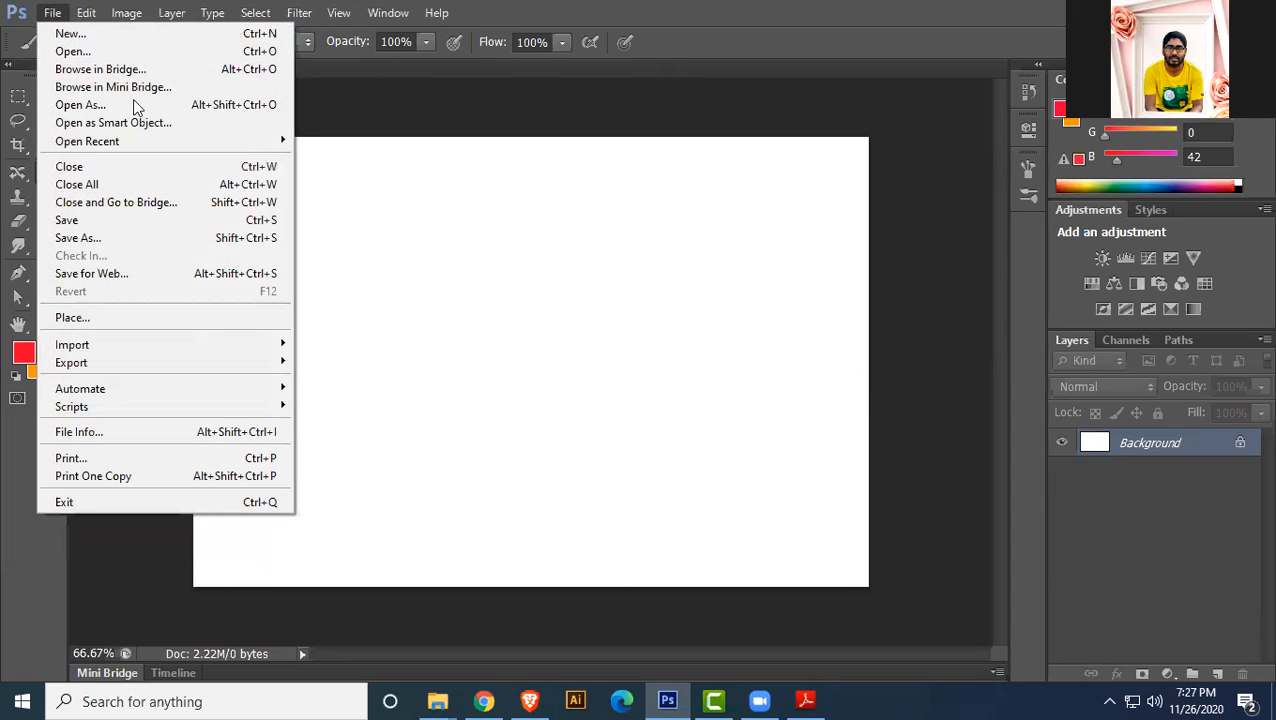
pyautogui.click(72, 51)
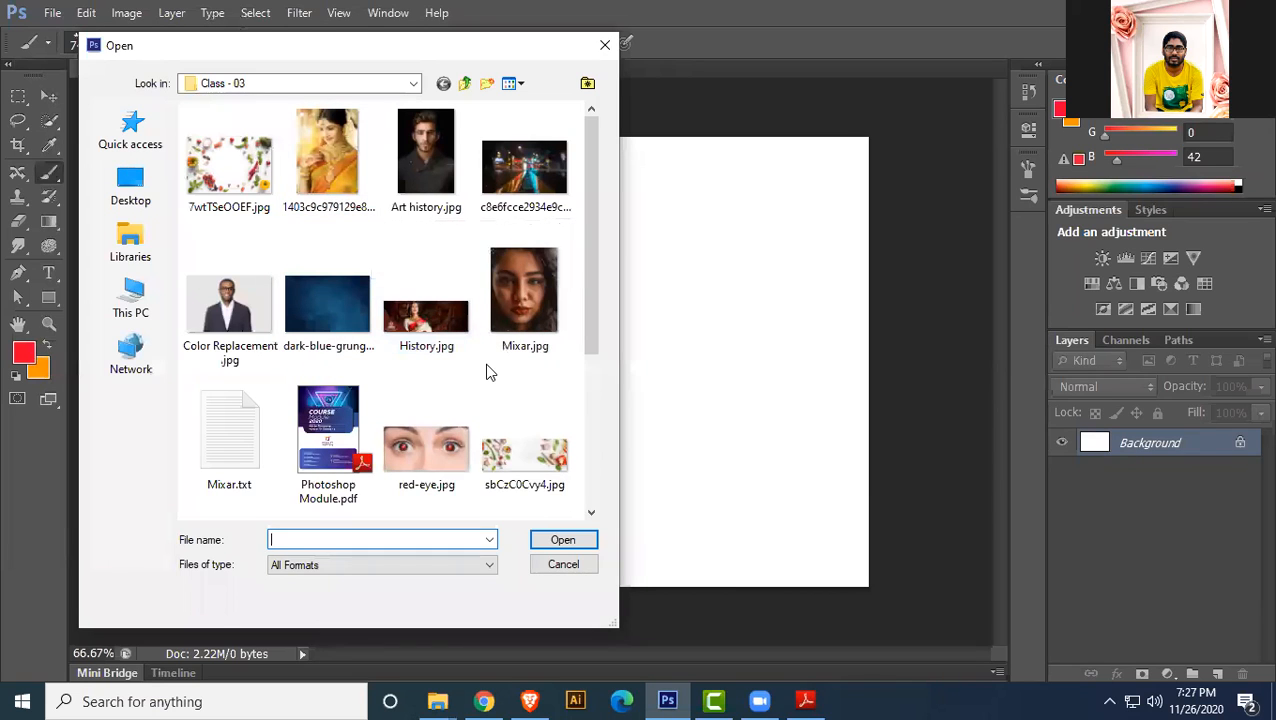
pyautogui.click(418, 172)
pyautogui.click(558, 539)
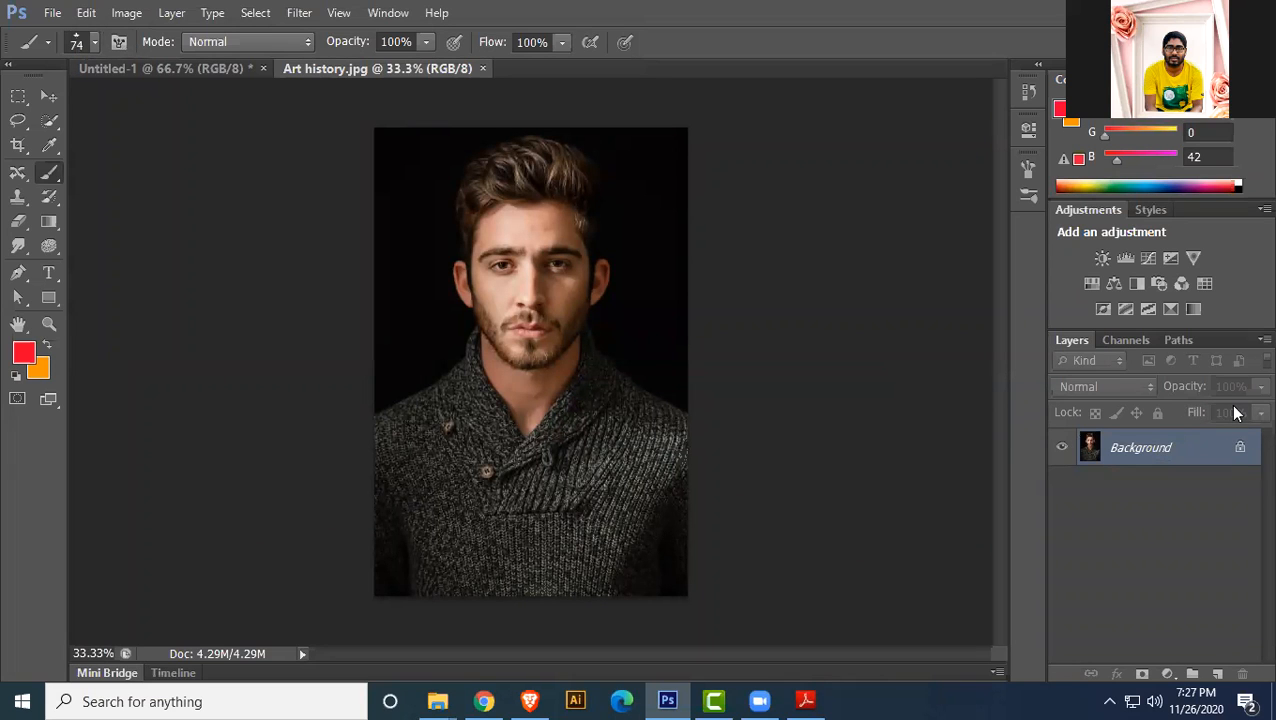
pyautogui.doubleClick(1238, 454)
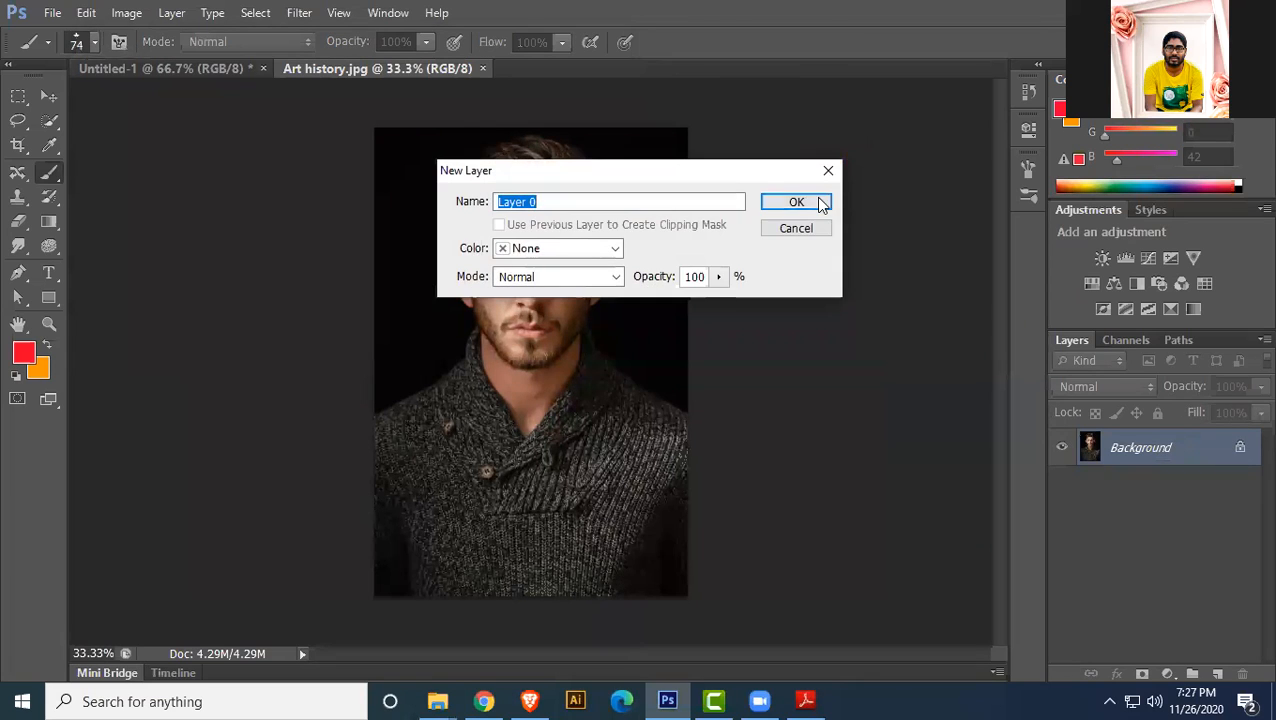
pyautogui.click(820, 202)
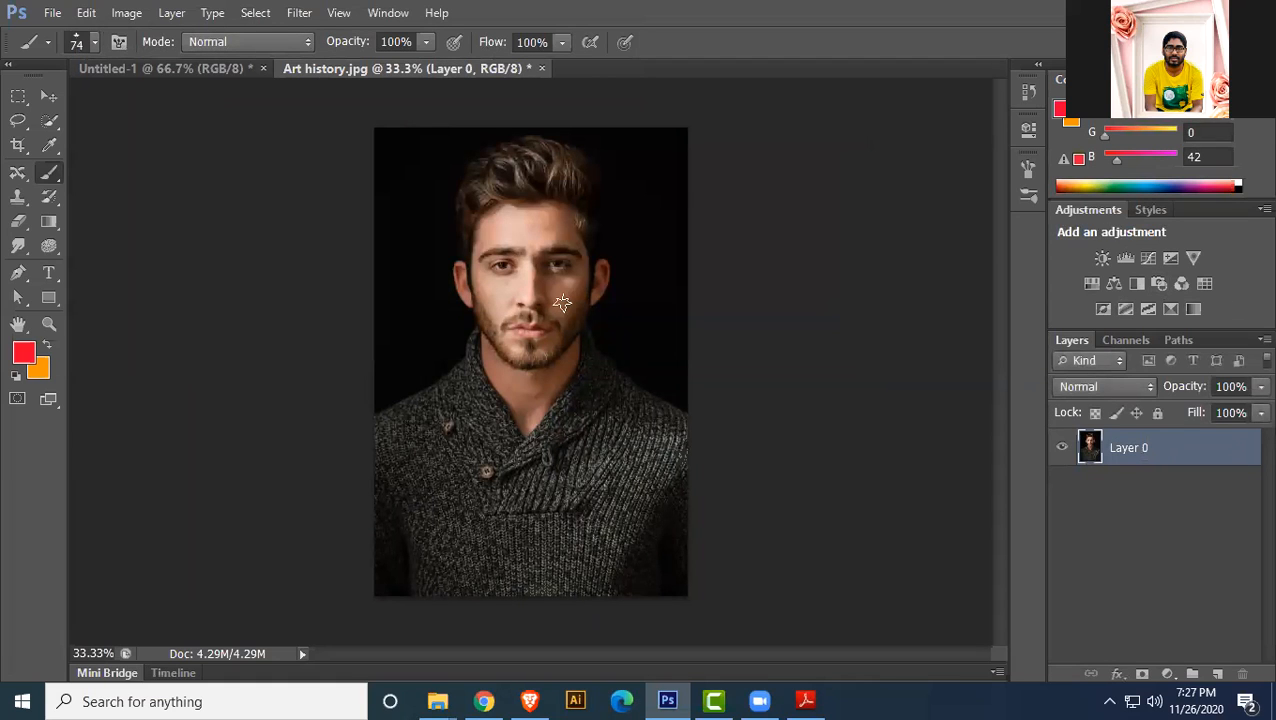
# - Select the entire portrait image with the Rectangular Marquee tool at 0 px feather
pyautogui.click(18, 97)
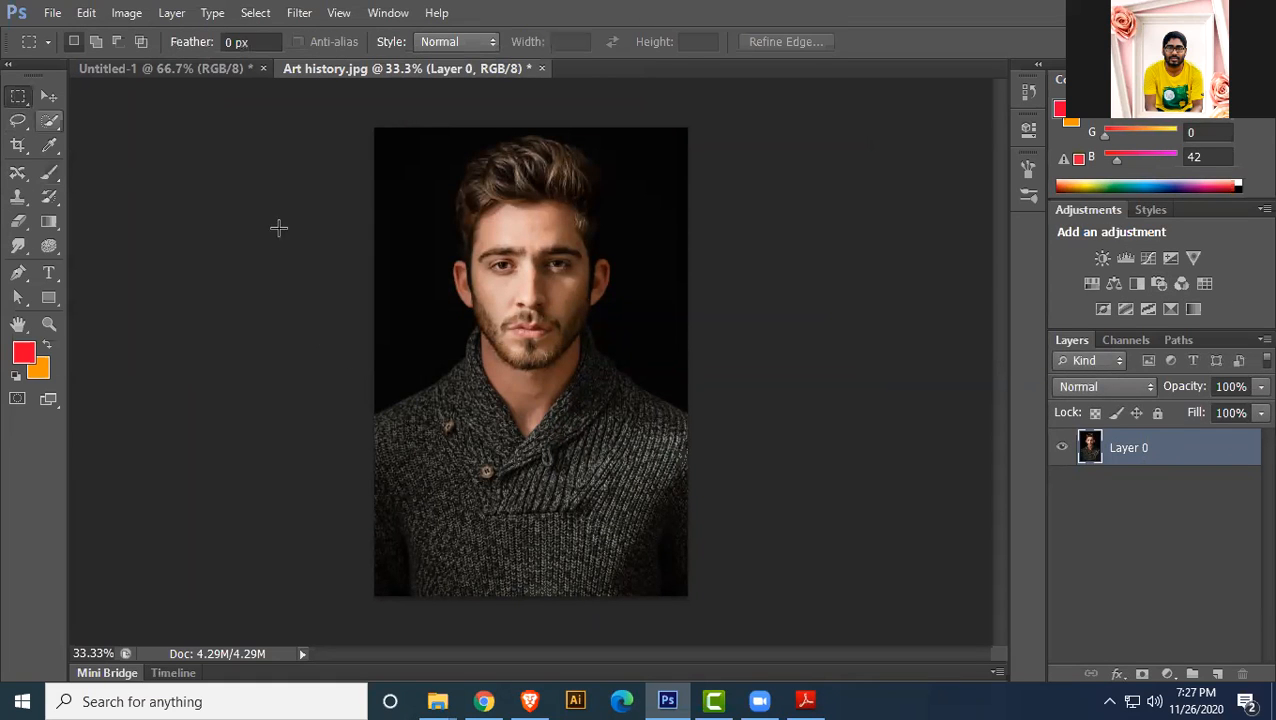
pyautogui.moveTo(362, 108); pyautogui.dragTo(700, 615)
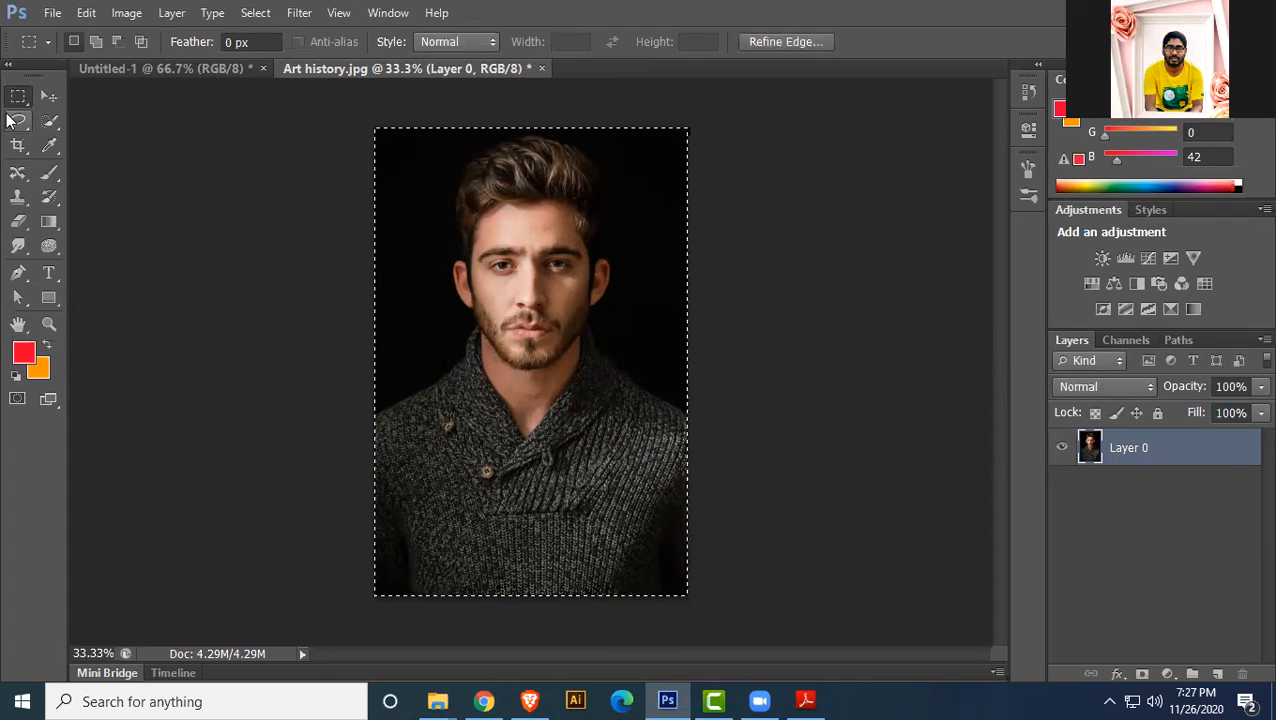
pyautogui.rightClick(17, 95)
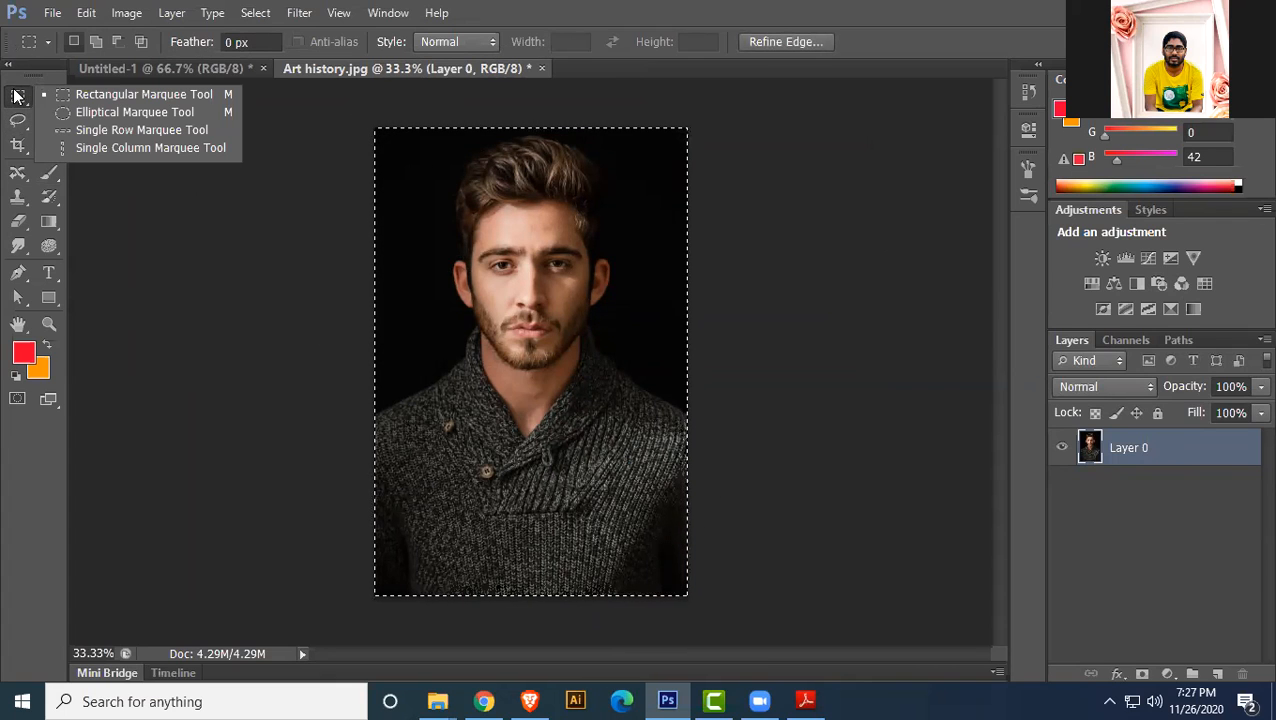
pyautogui.click(124, 97)
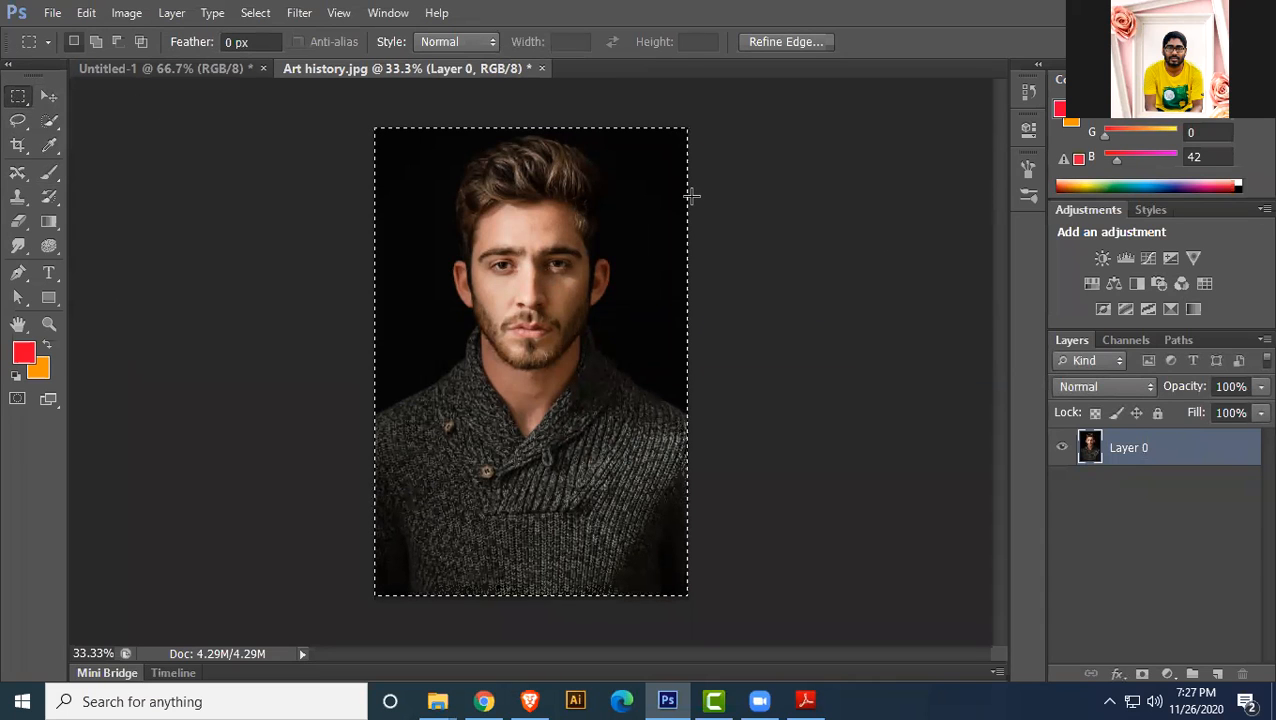
# - Define the selected portrait as a brush preset named Art history.jpg
pyautogui.click(84, 13)
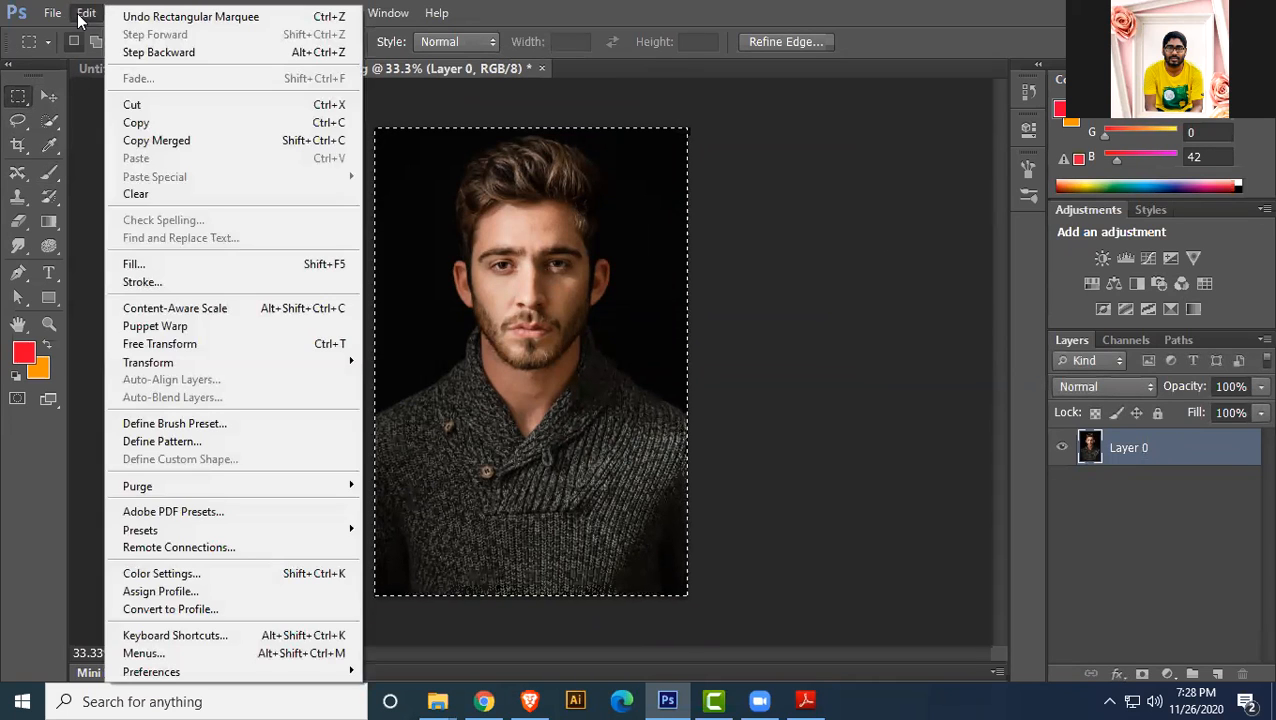
pyautogui.click(210, 428)
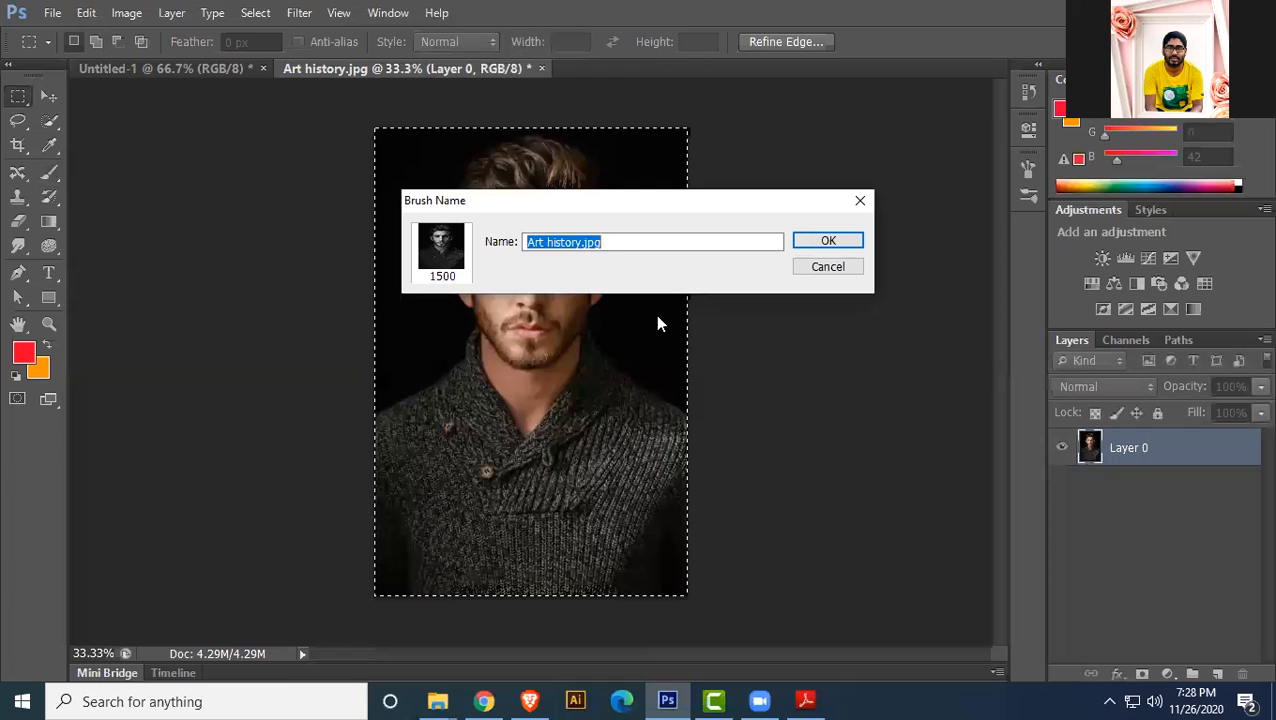
pyautogui.click(815, 243)
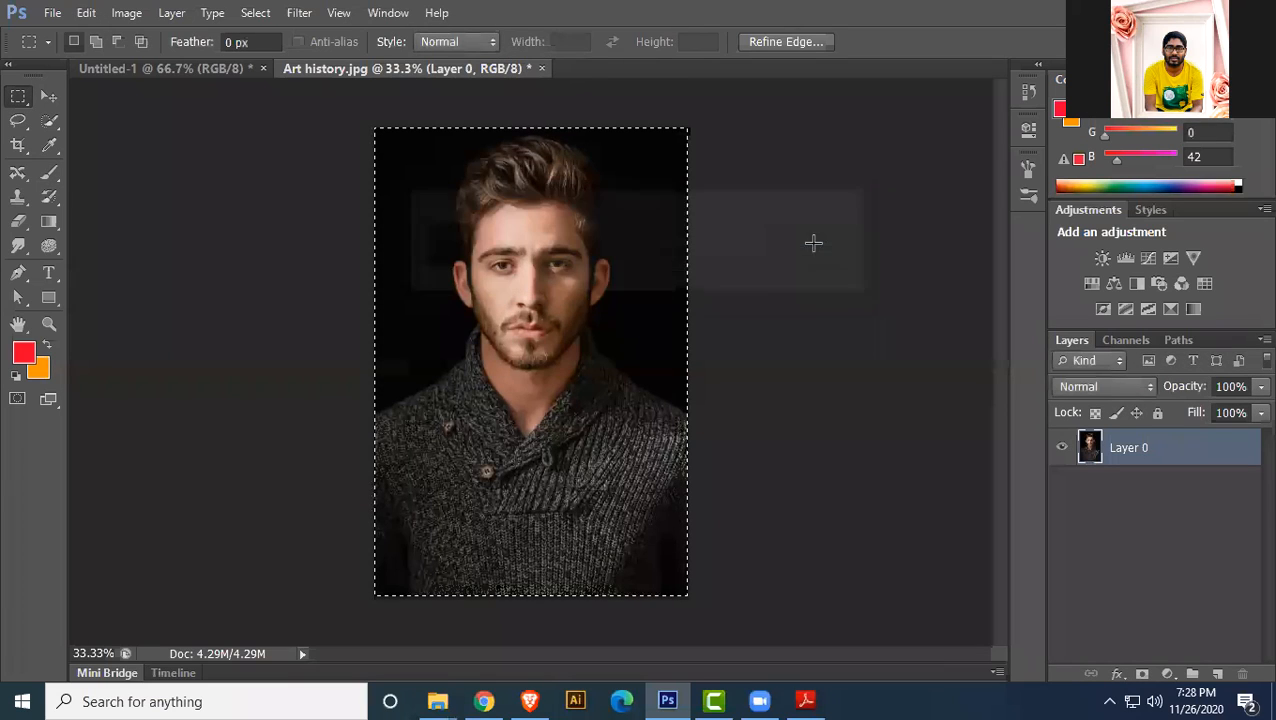
# - Switch to the Untitled-1 document, choose the new 1500 px portrait tip for the Brush tool and reduce its size to 400 px
pyautogui.click(166, 69)
pyautogui.click(49, 96)
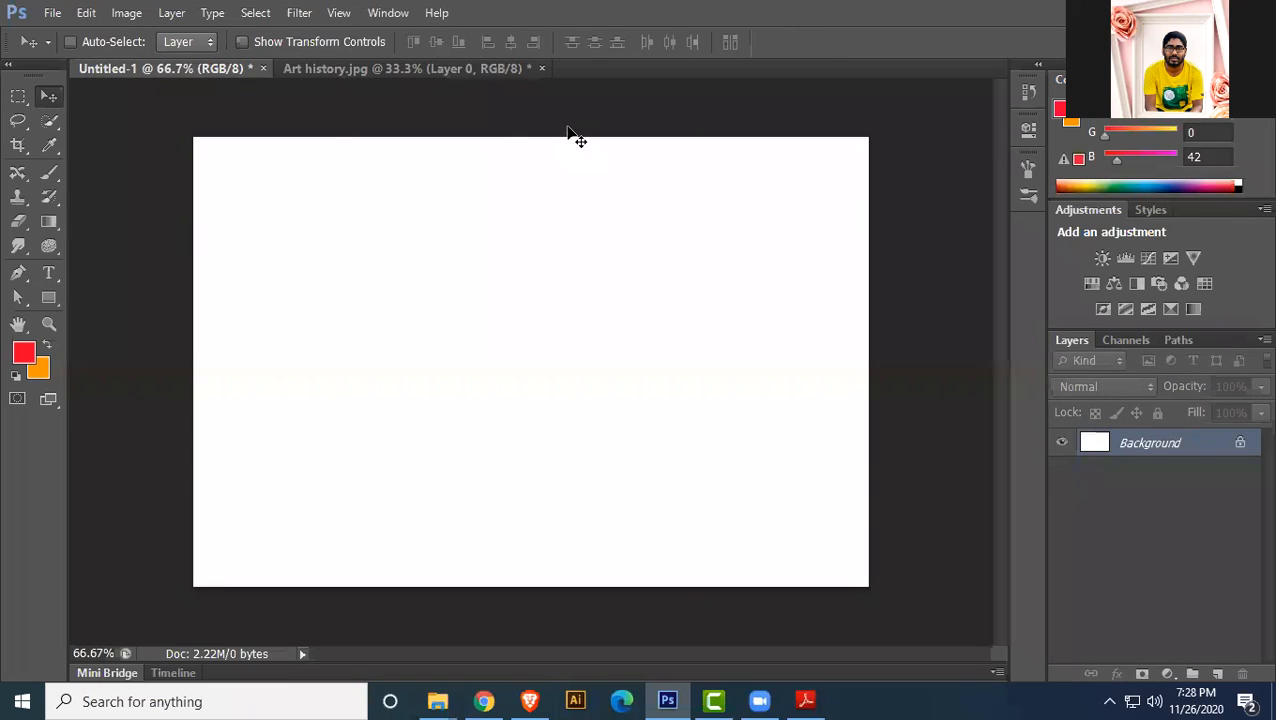
pyautogui.click(50, 173)
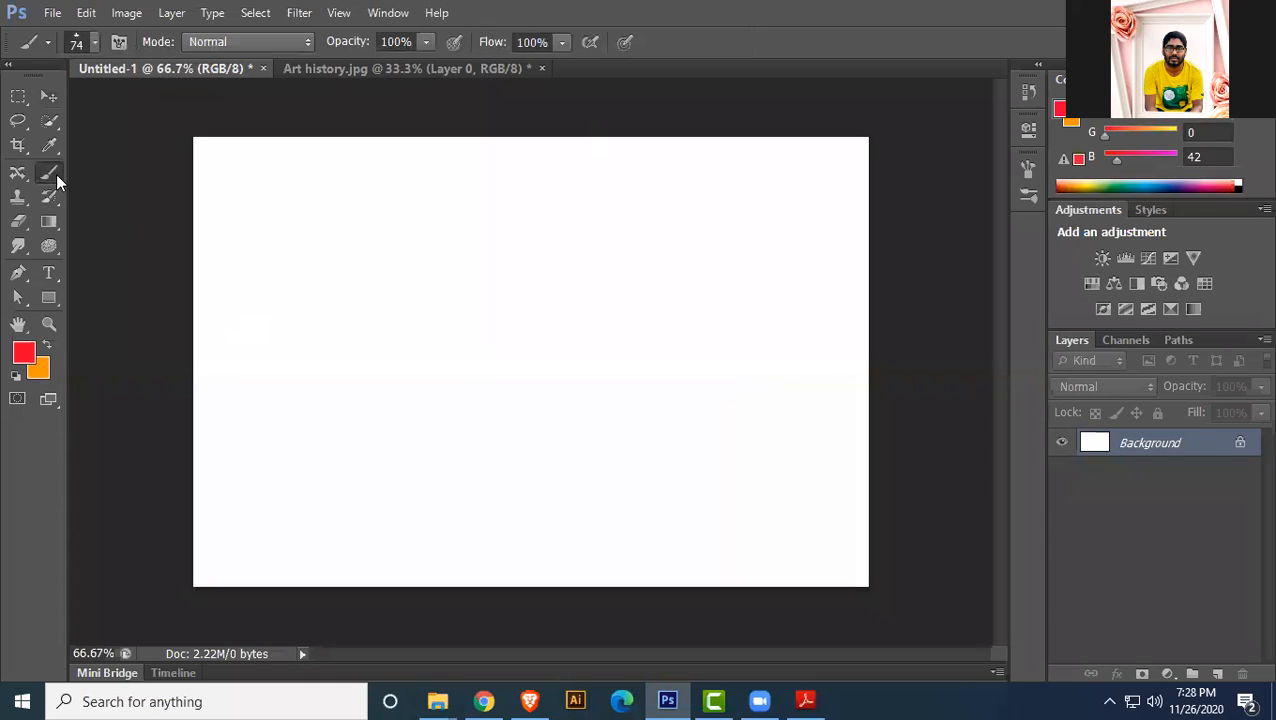
pyautogui.click(94, 40)
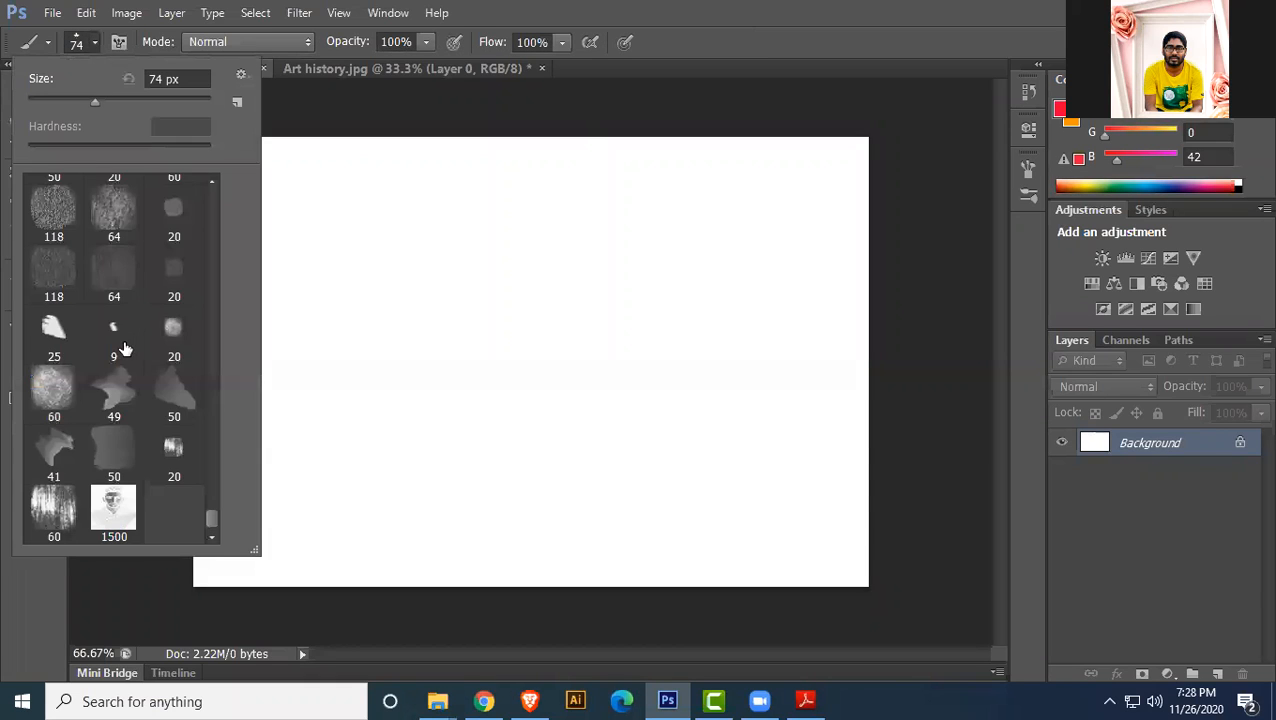
pyautogui.click(113, 515)
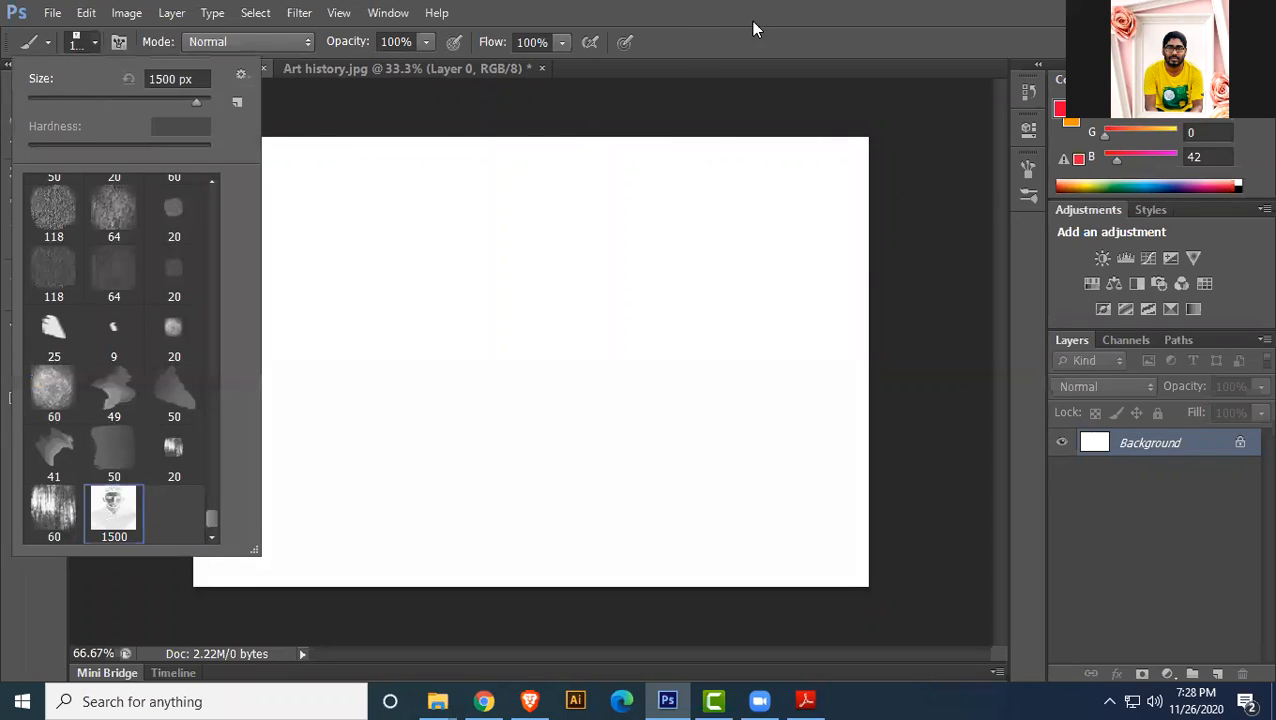
pyautogui.click(710, 155)
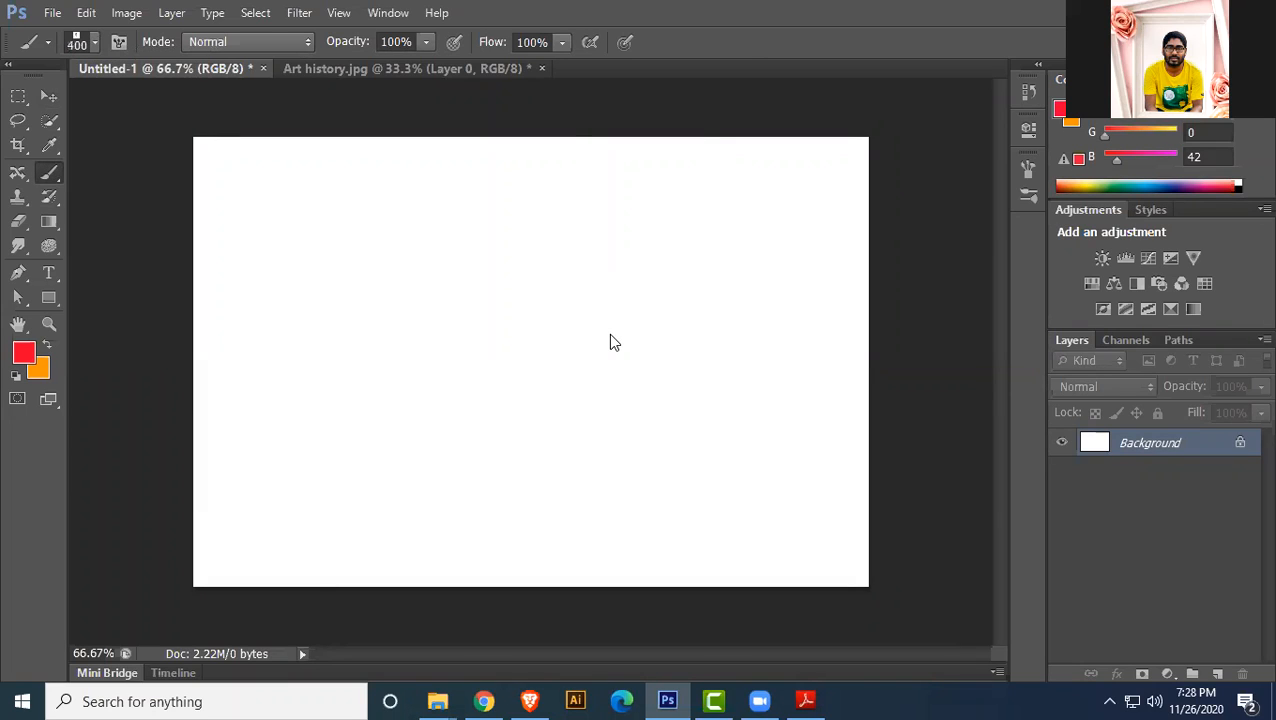
# - Stamp the portrait brush once in red on the right part of the canvas and once in black near the middle
pyautogui.click(714, 293)
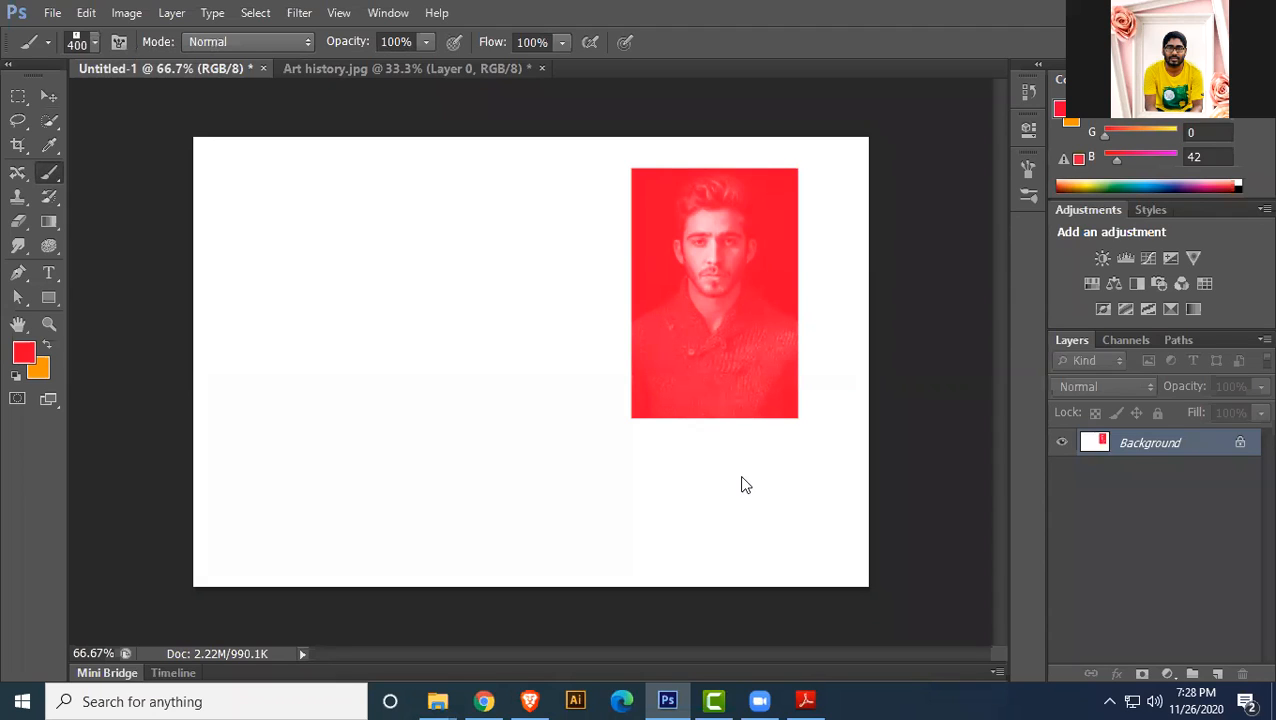
pyautogui.click(23, 353)
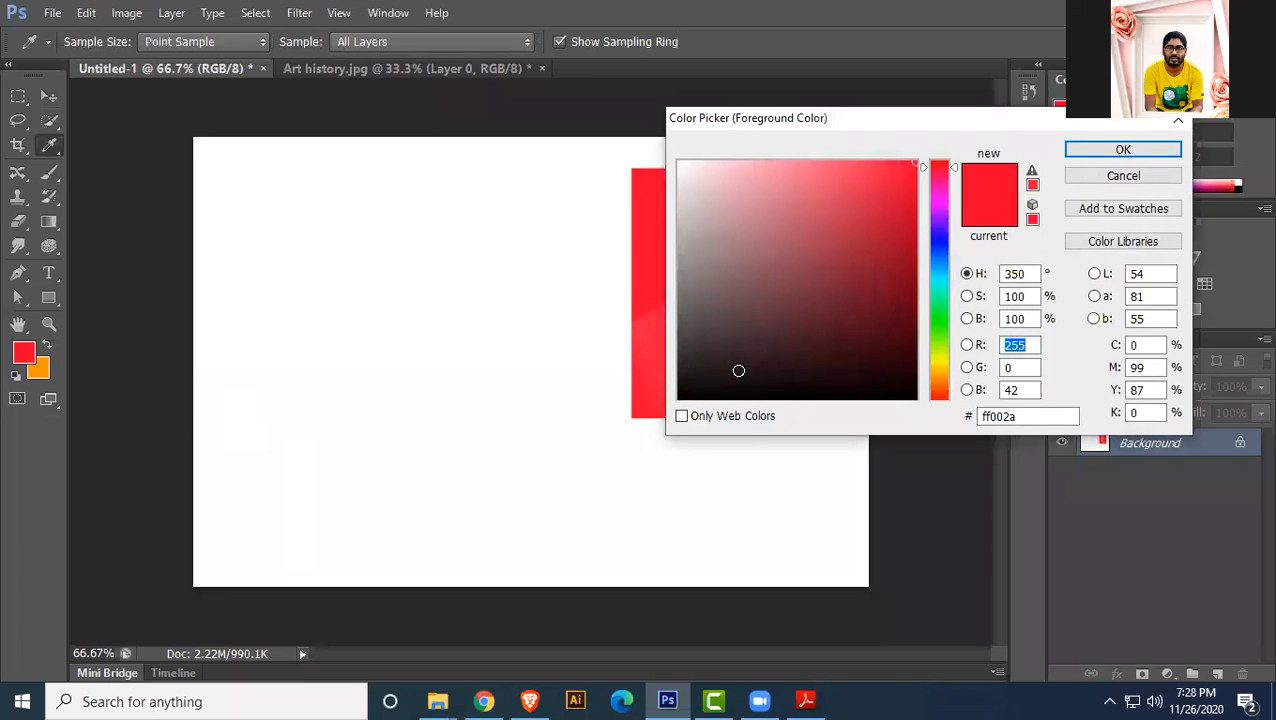
pyautogui.moveTo(738, 370); pyautogui.dragTo(661, 433)
pyautogui.click(1085, 152)
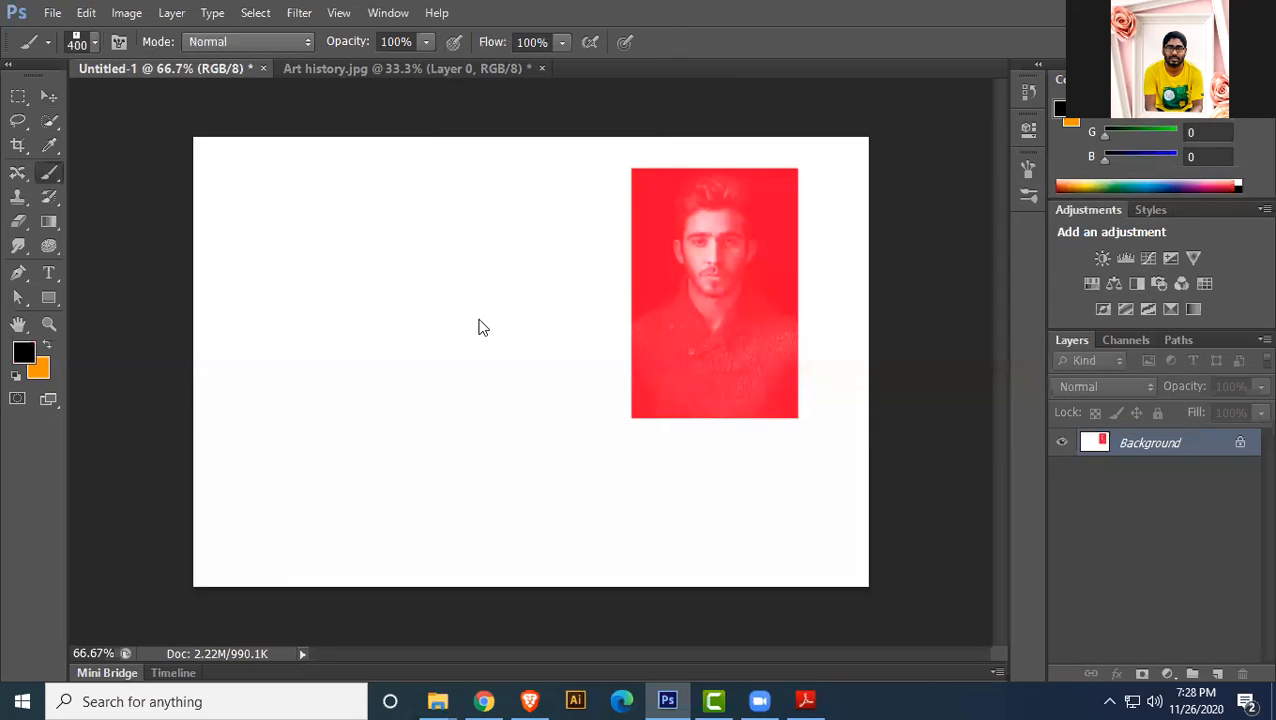
pyautogui.click(478, 312)
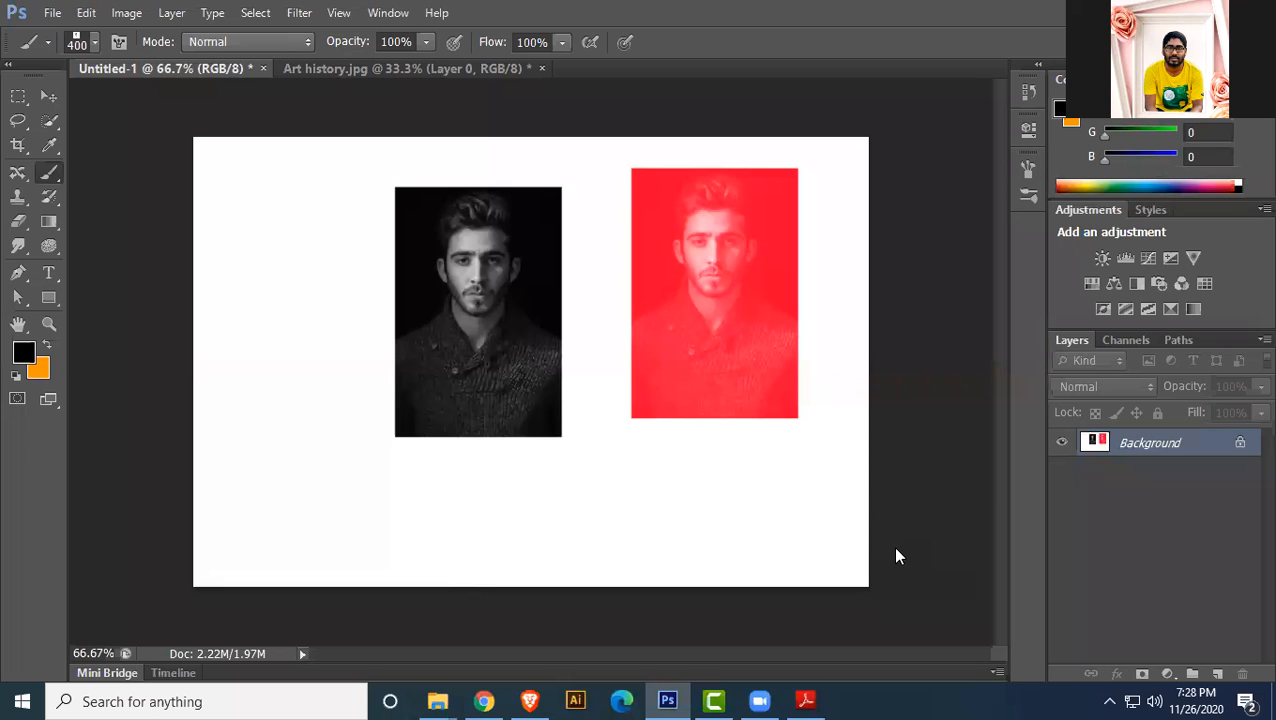
# - Set the foreground color to blue #000cff and stamp the portrait brush on the left part of the canvas
pyautogui.click(24, 351)
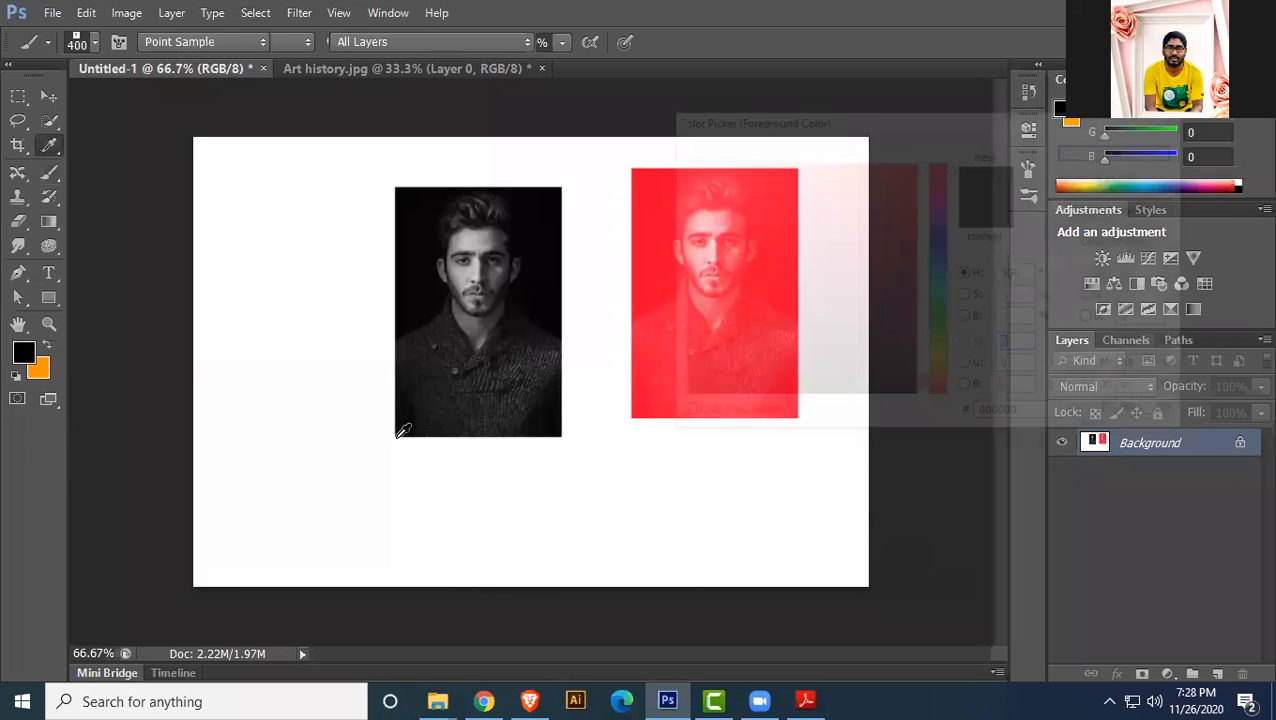
pyautogui.click(938, 246)
pyautogui.click(916, 164)
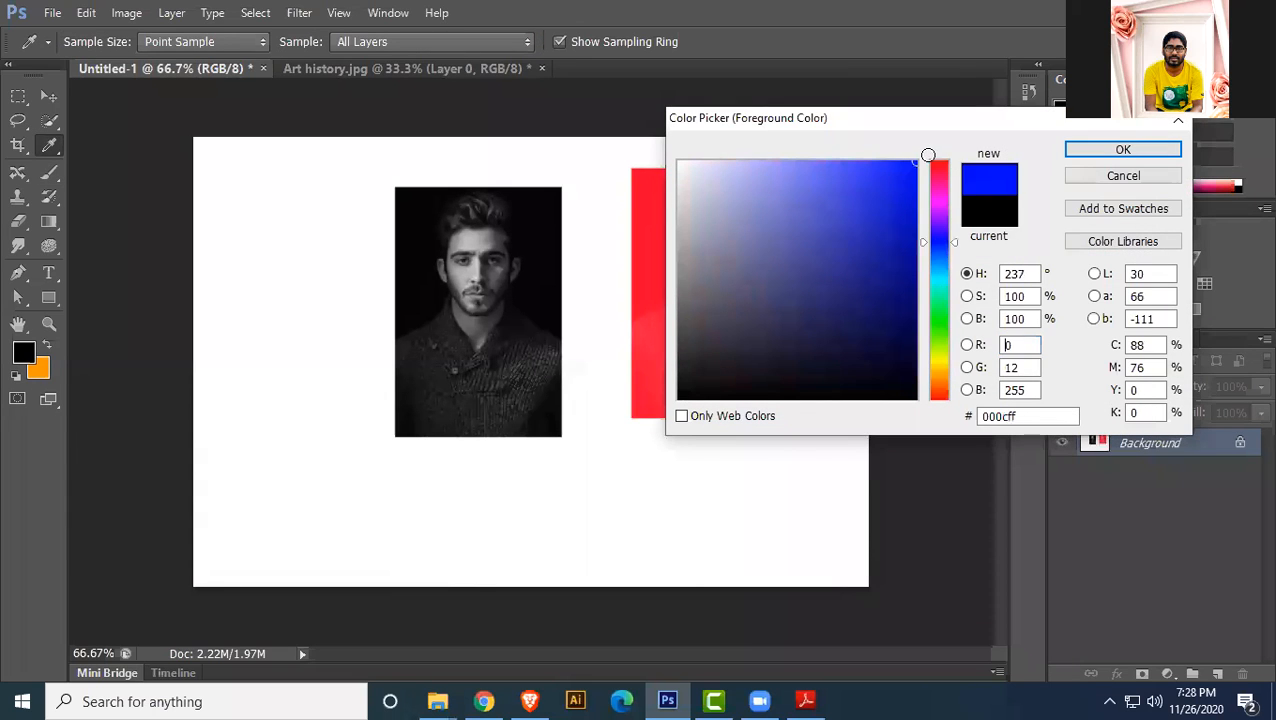
pyautogui.click(1115, 149)
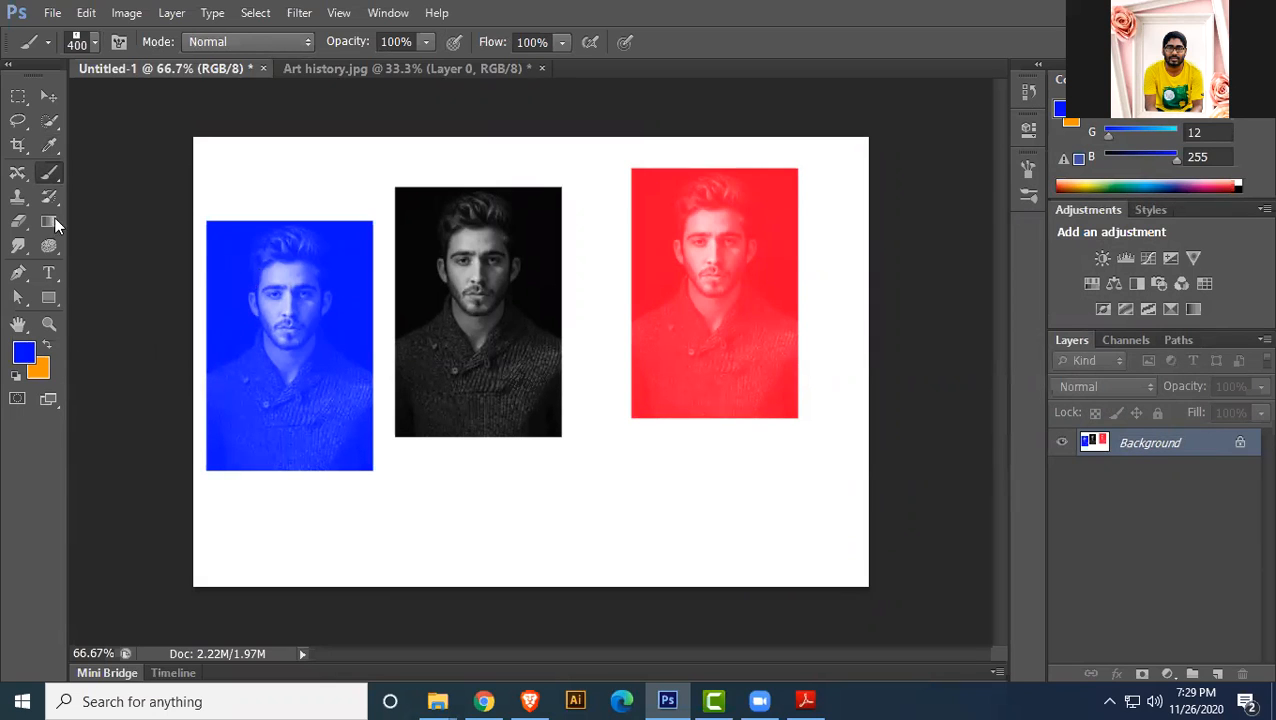
# - Activate the Move tool and undo the blue, black and red portrait stamps
pyautogui.click(50, 94)
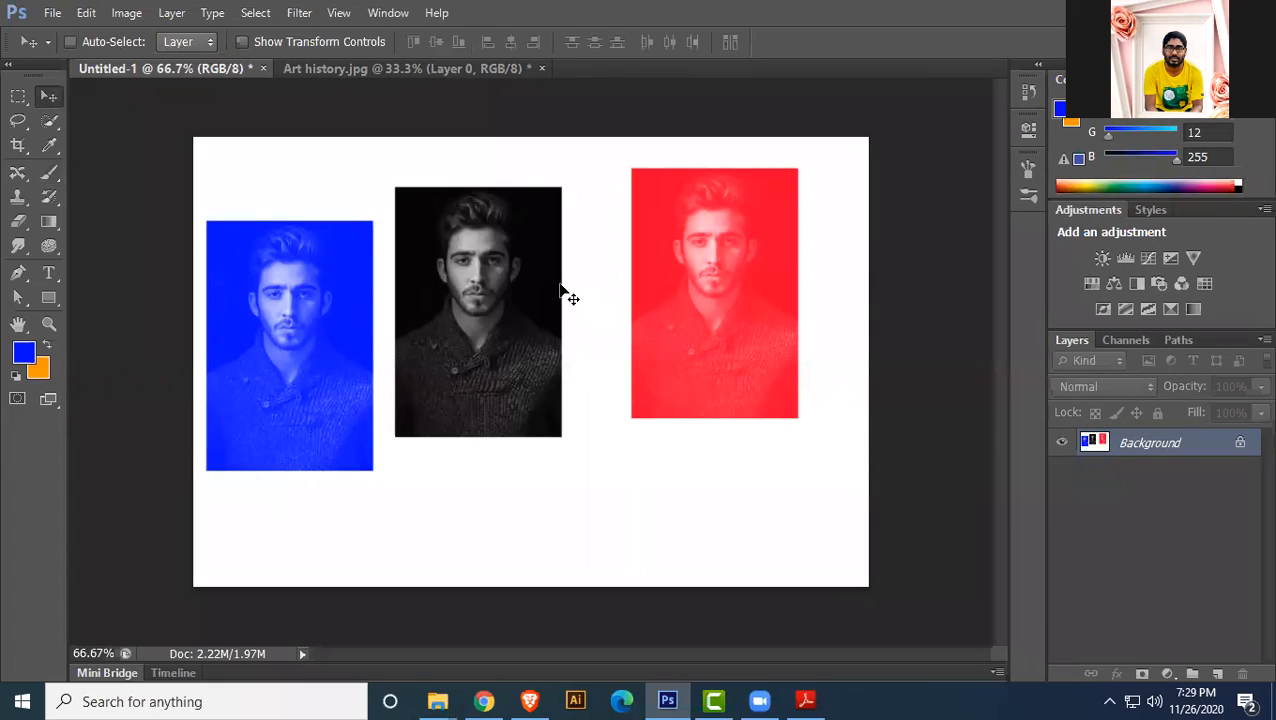
pyautogui.hotkey('ctrl', 'alt', 'z')
pyautogui.hotkey('ctrl', 'alt', 'z')
pyautogui.hotkey('ctrl', 'alt', 'z')
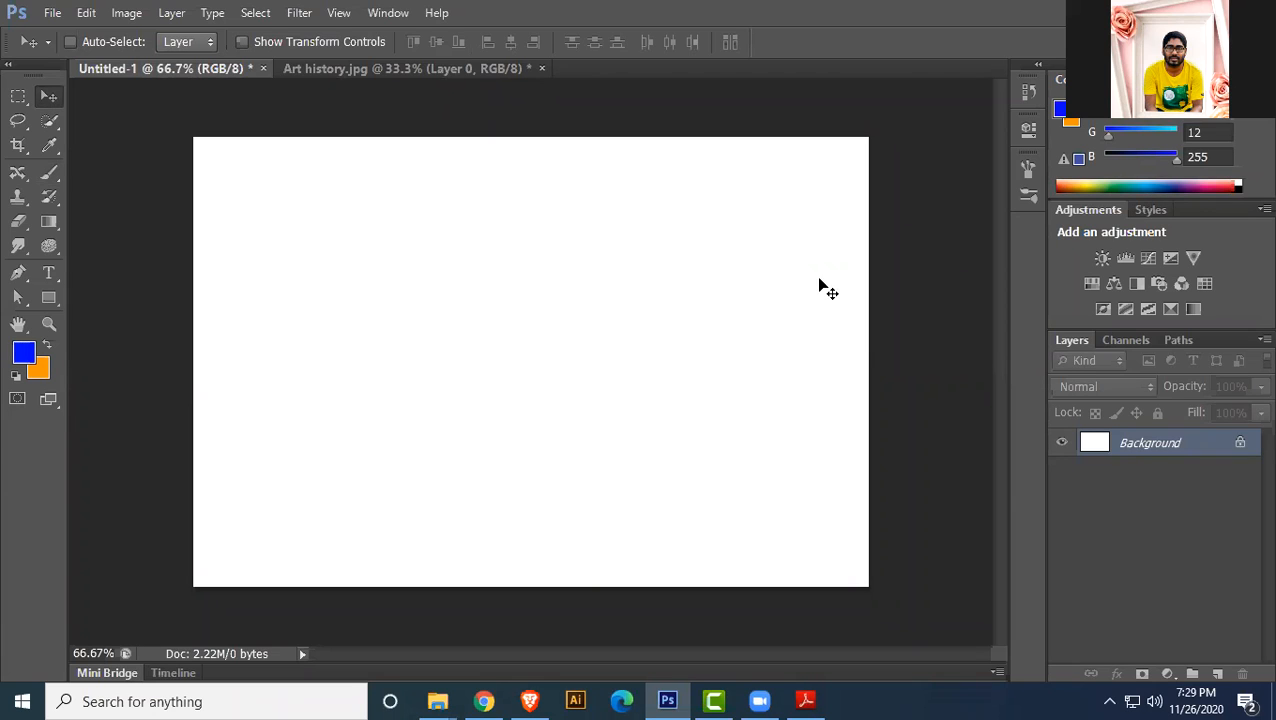
# - Switch to Chrome and open google.com in a new tab
pyautogui.click(484, 701)
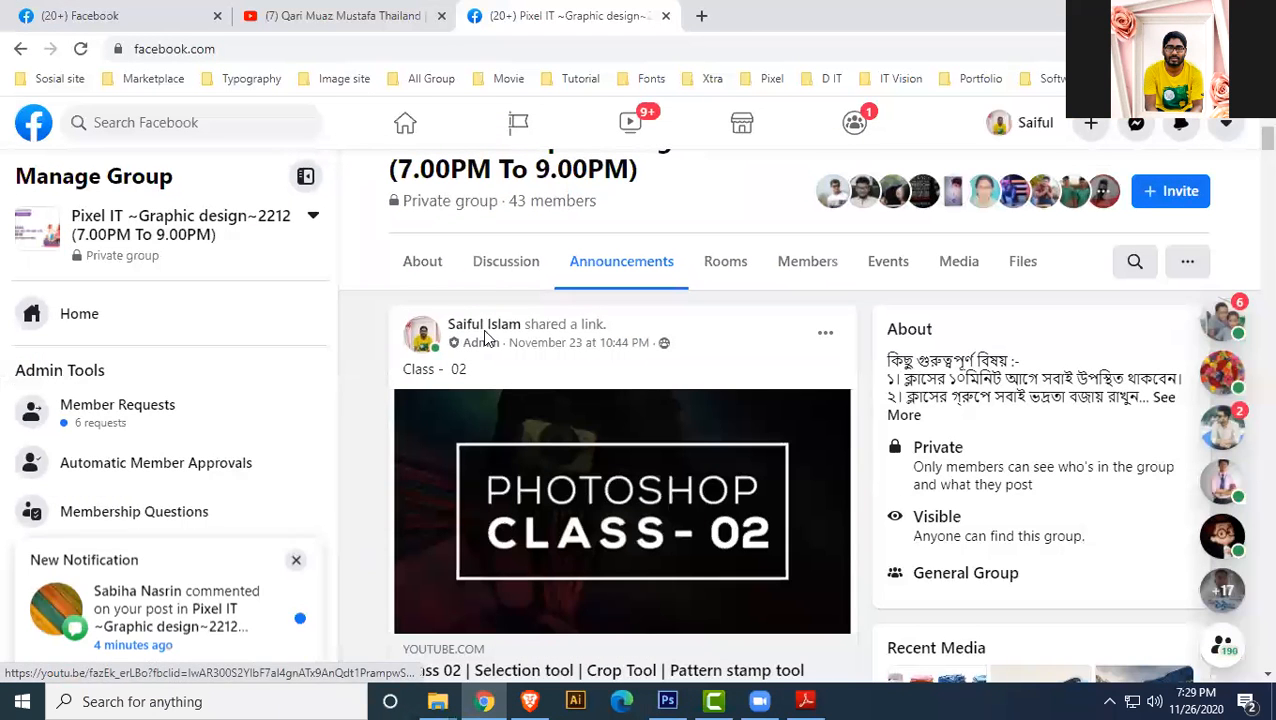
pyautogui.click(701, 16)
pyautogui.write('google.com')
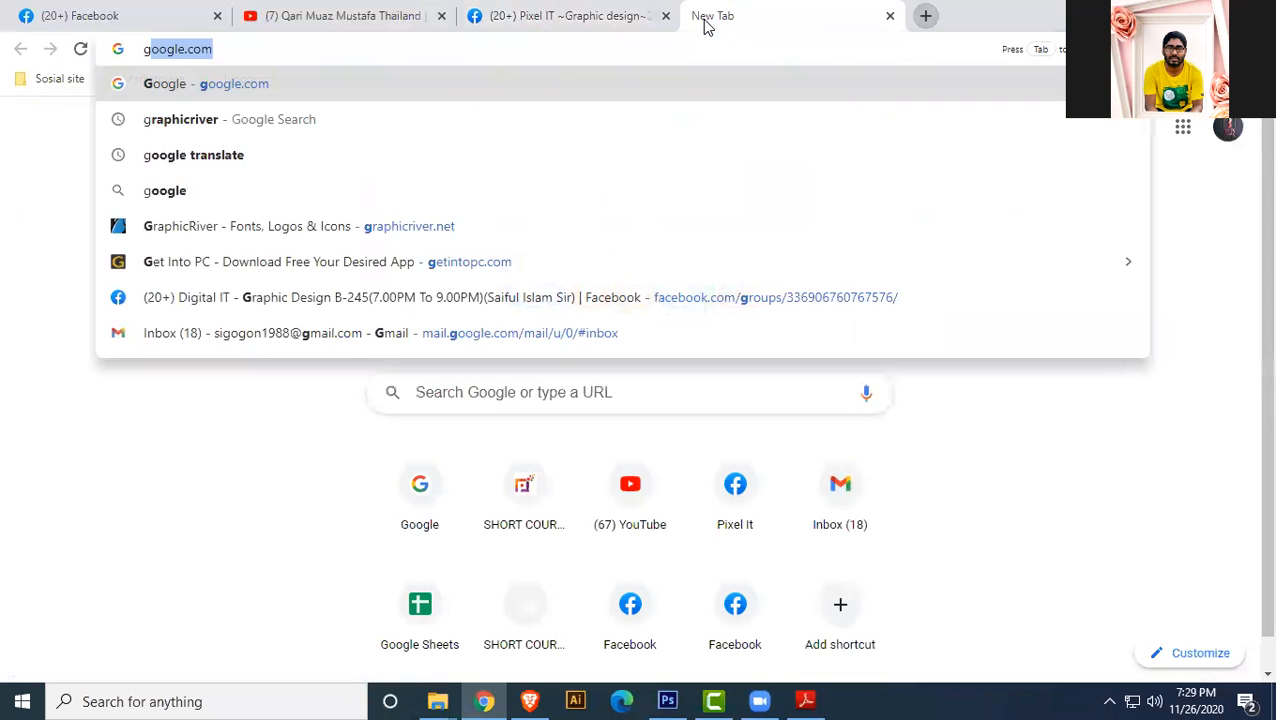
# - Search Google for "photoshop brushes free download"
pyautogui.click(700, 384)
pyautogui.write('o')
pyautogui.press('BackSpace')
pyautogui.write('p')
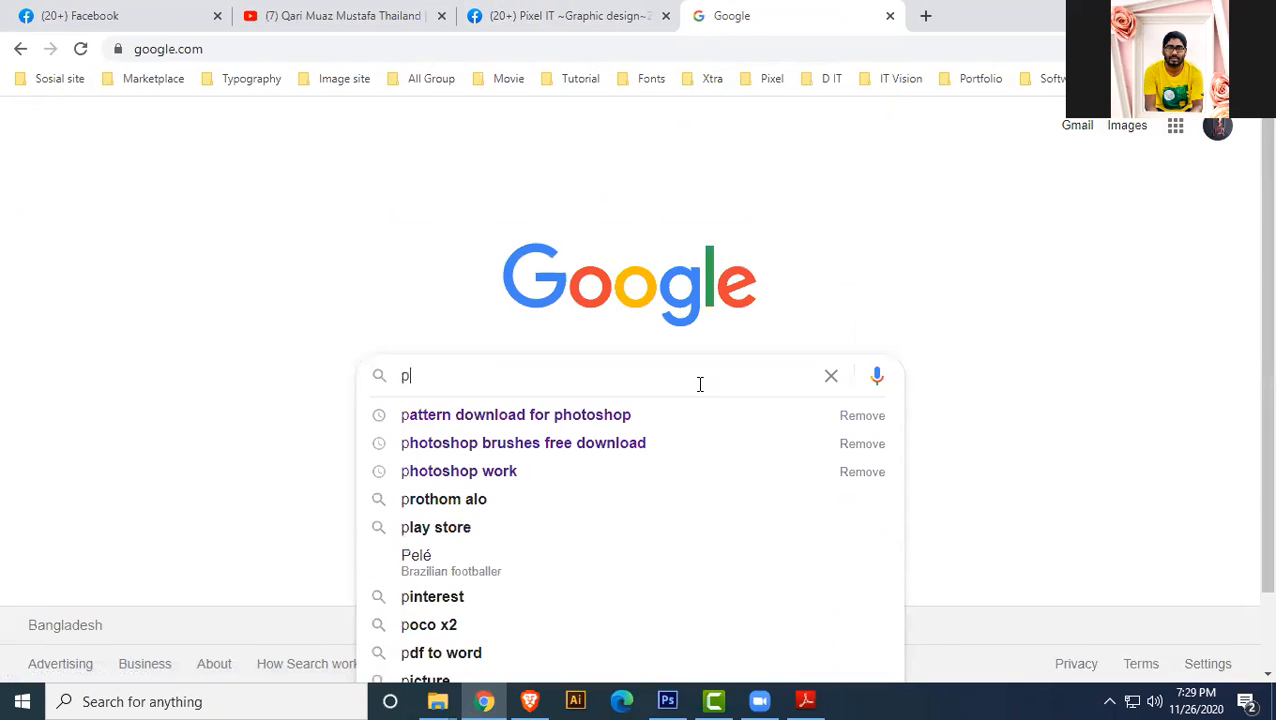
pyautogui.write('hoto')
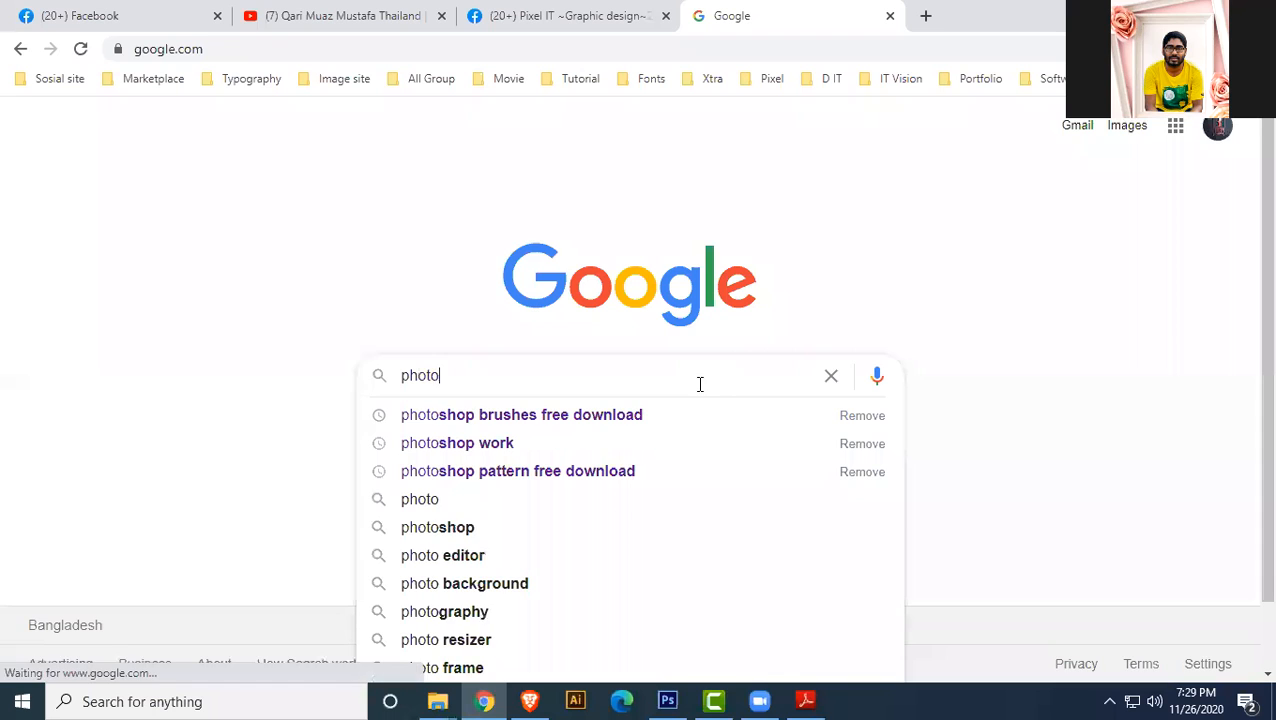
pyautogui.write('shop')
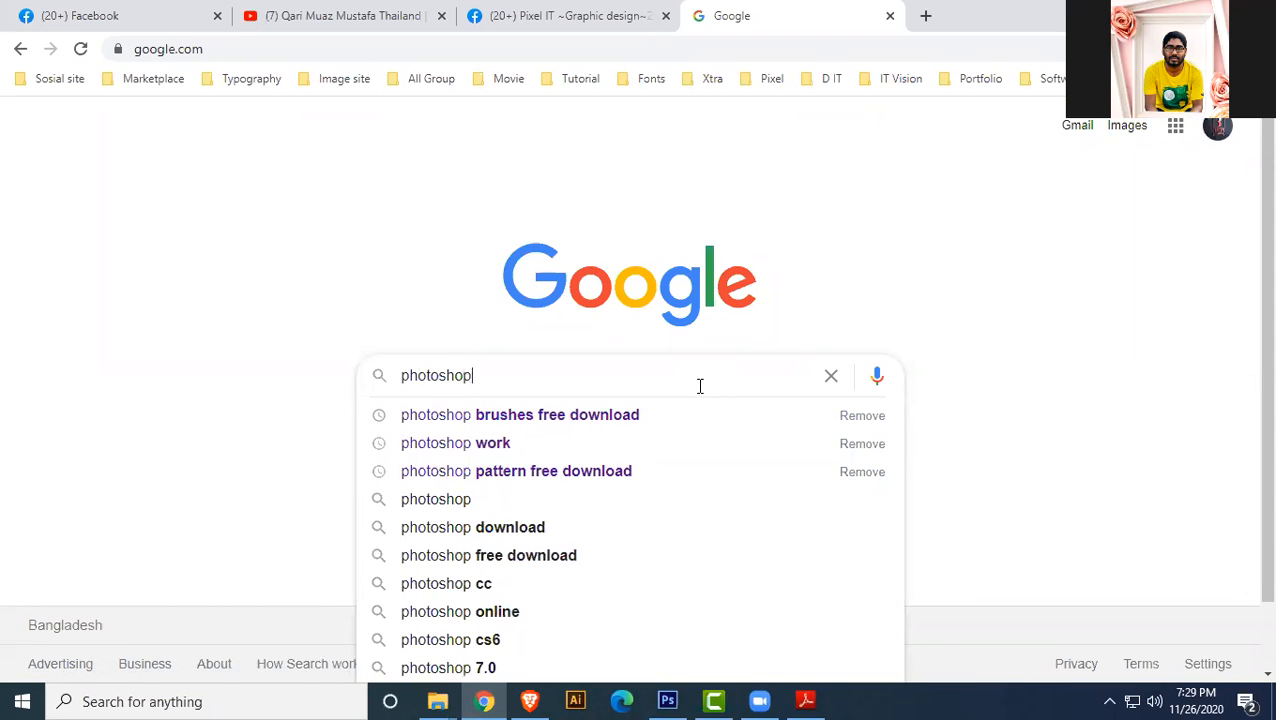
pyautogui.press('Down')
pyautogui.press('Return')
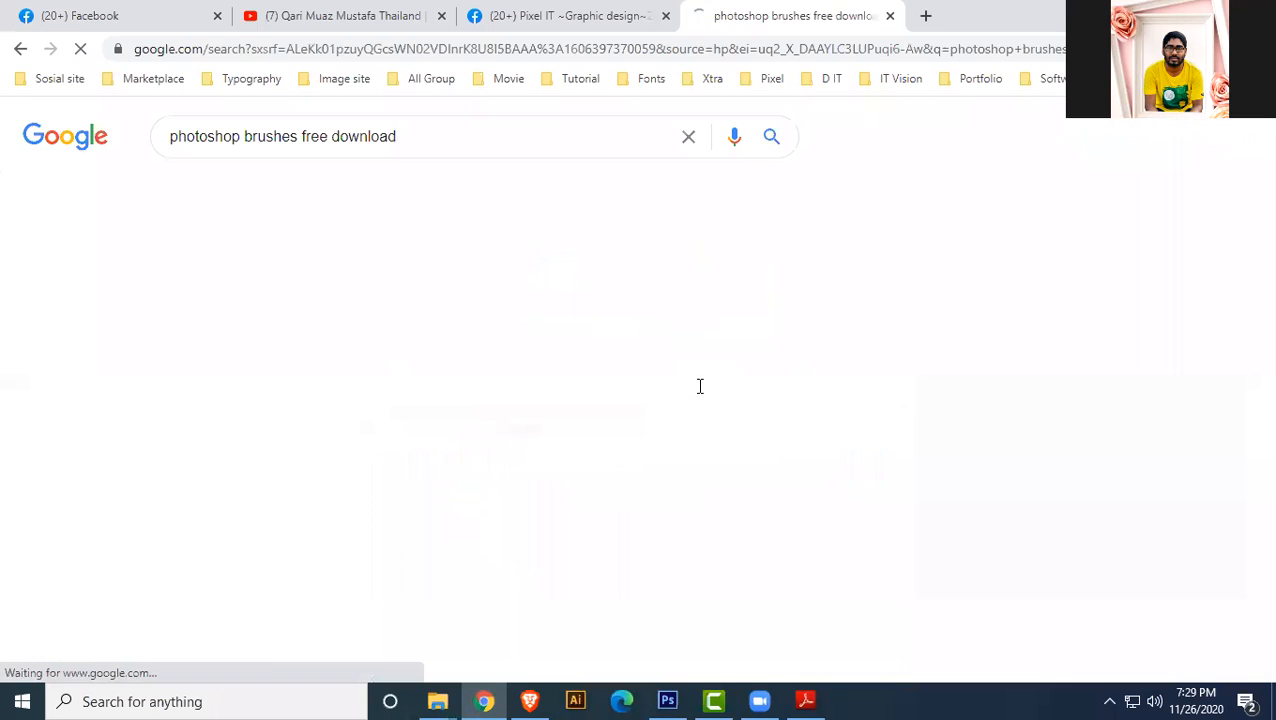
# - Open the Brusheezy free Photoshop brushes page from the search results and browse its brush sets
pyautogui.click(345, 294)
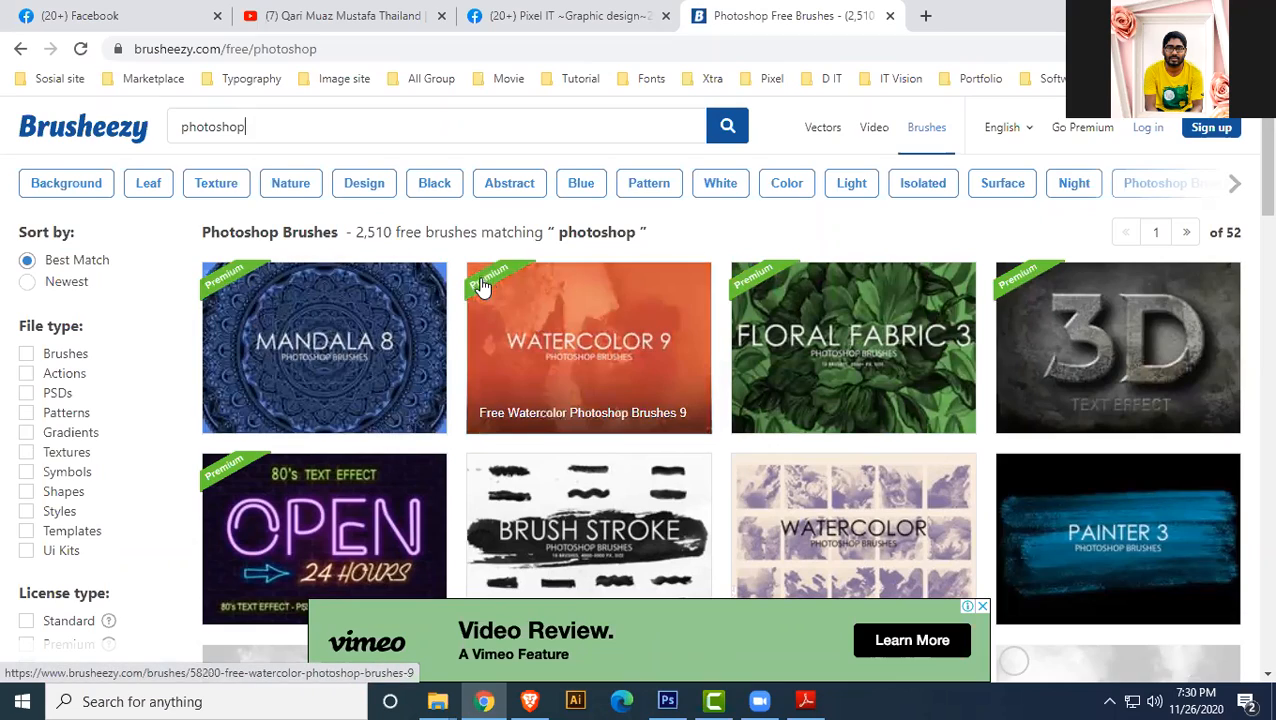
pyautogui.scroll(-4, 648, 352)
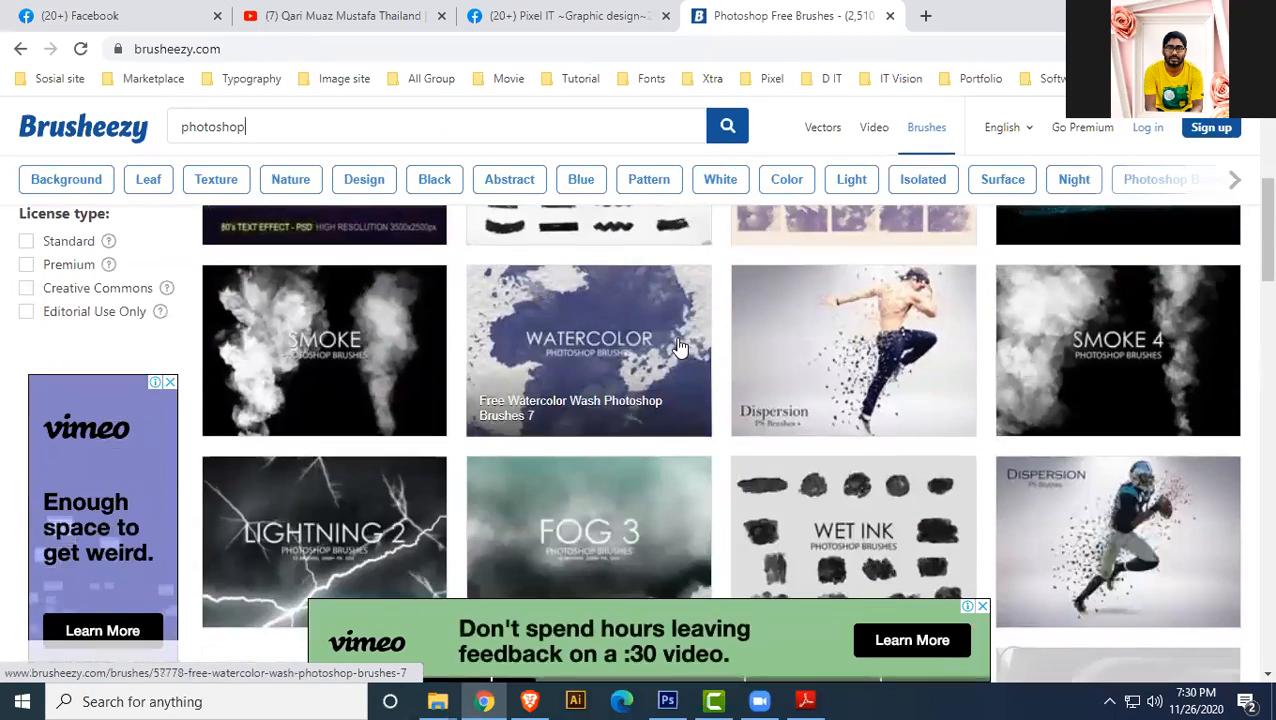
pyautogui.scroll(-4, 713, 301)
pyautogui.scroll(4, 745, 410)
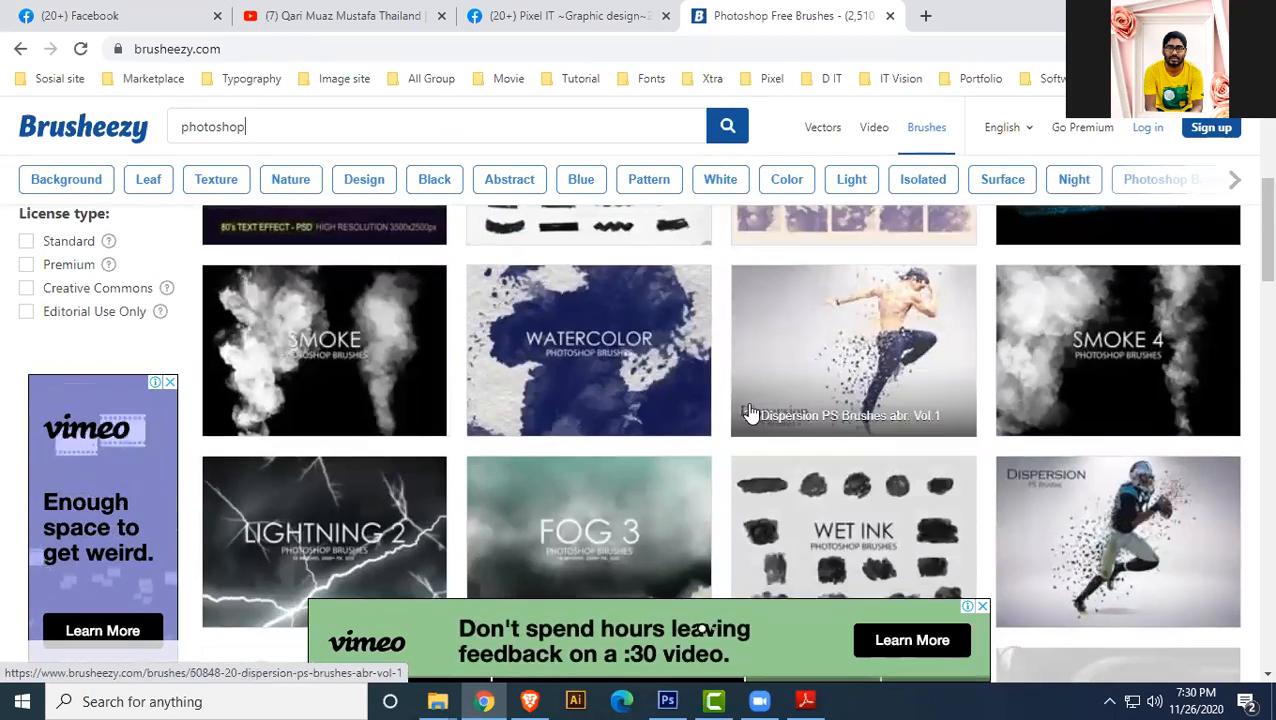
pyautogui.scroll(-3, 640, 360)
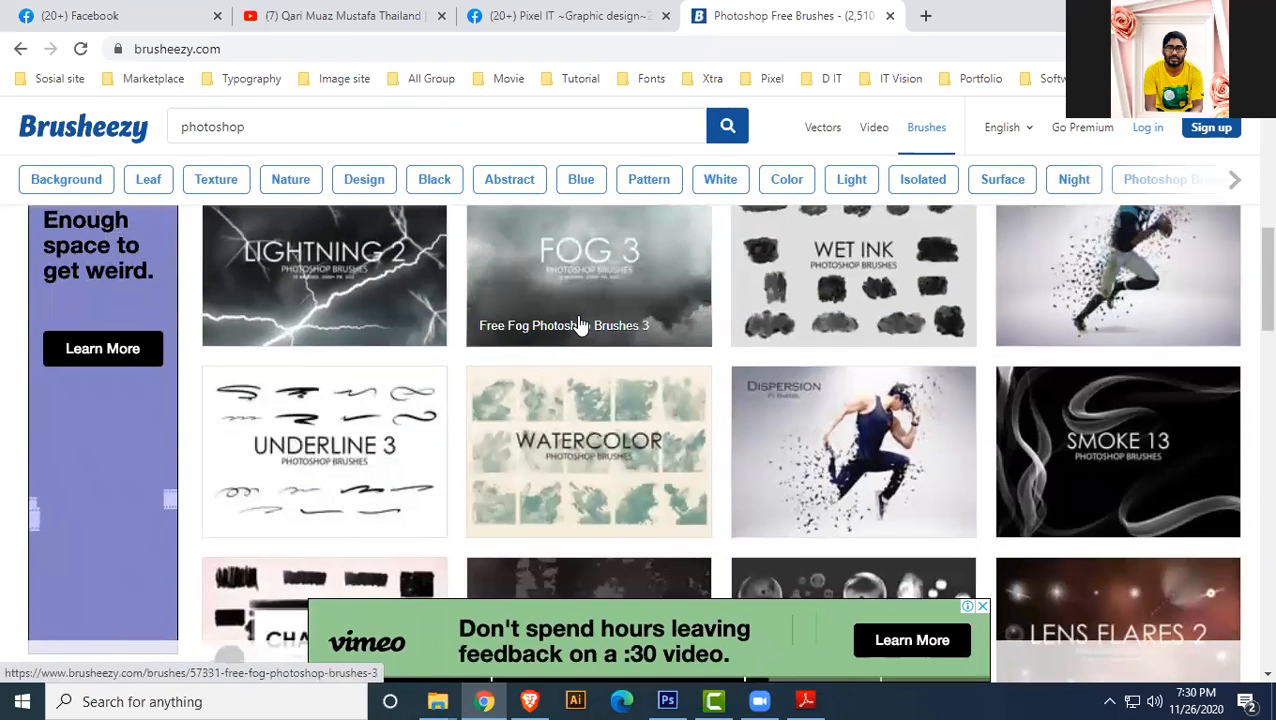
pyautogui.scroll(-7, 618, 342)
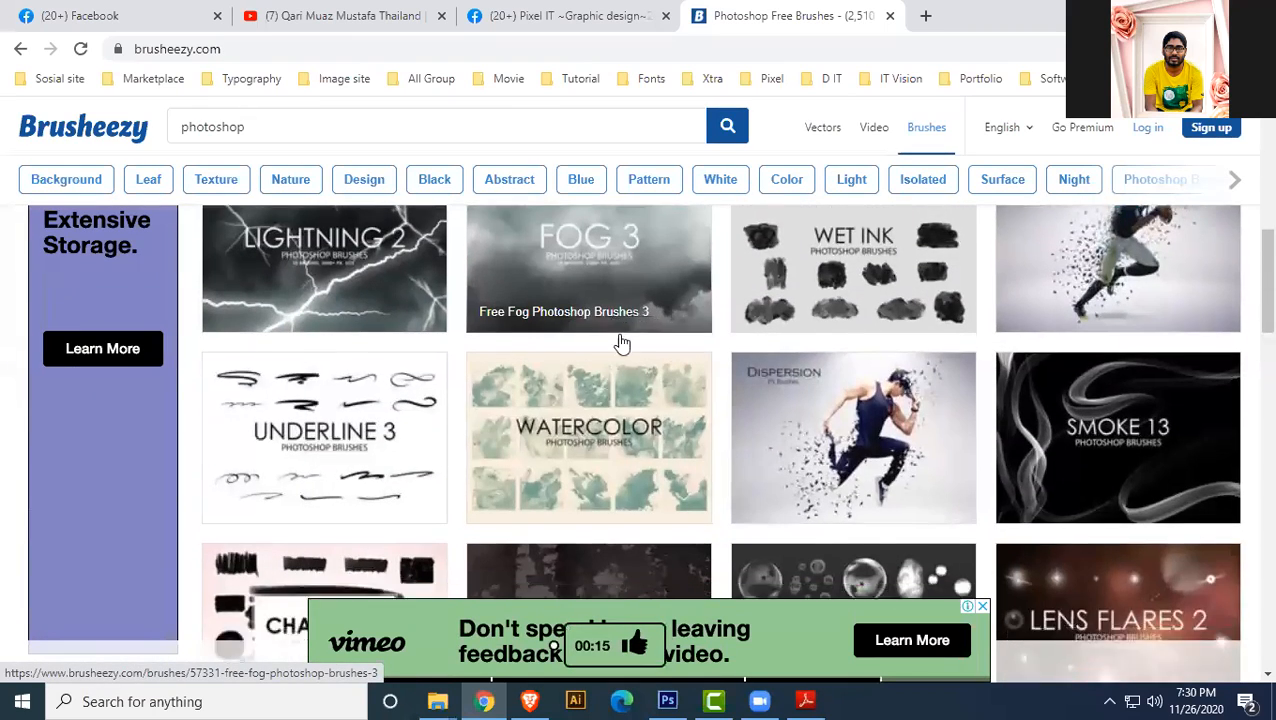
pyautogui.scroll(-5, 745, 440)
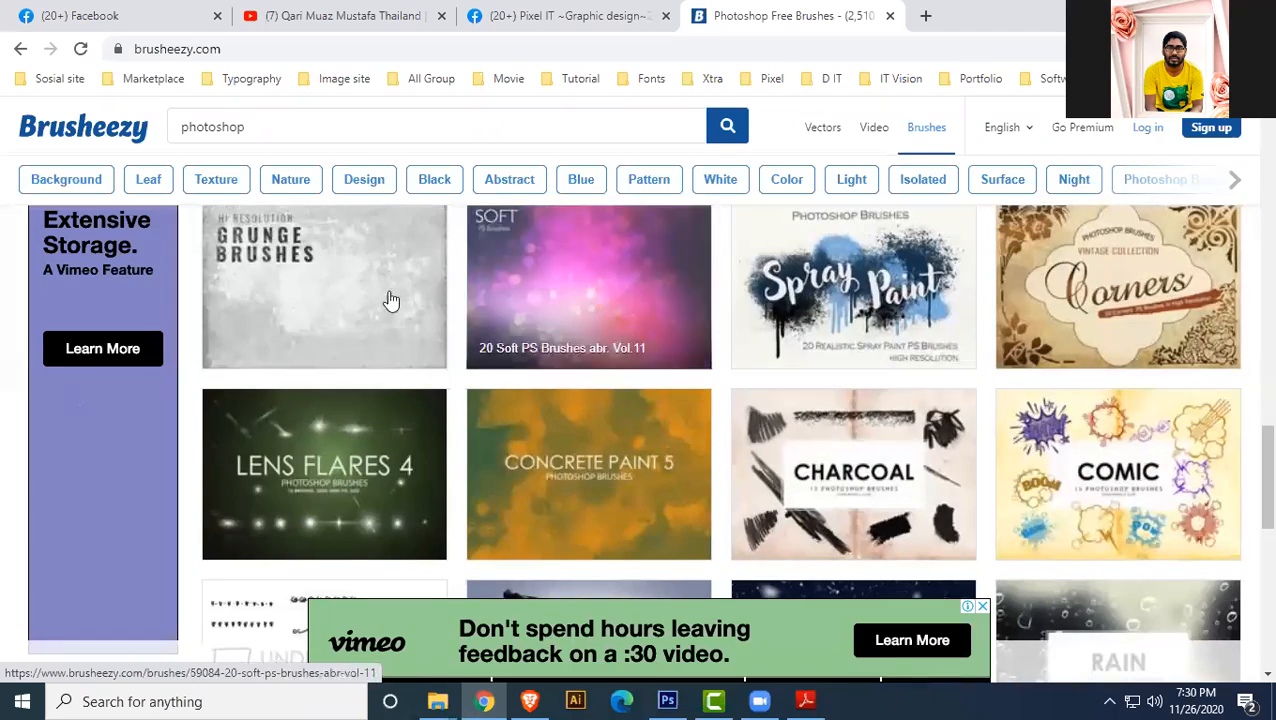
pyautogui.scroll(-4, 755, 440)
pyautogui.scroll(15, 758, 430)
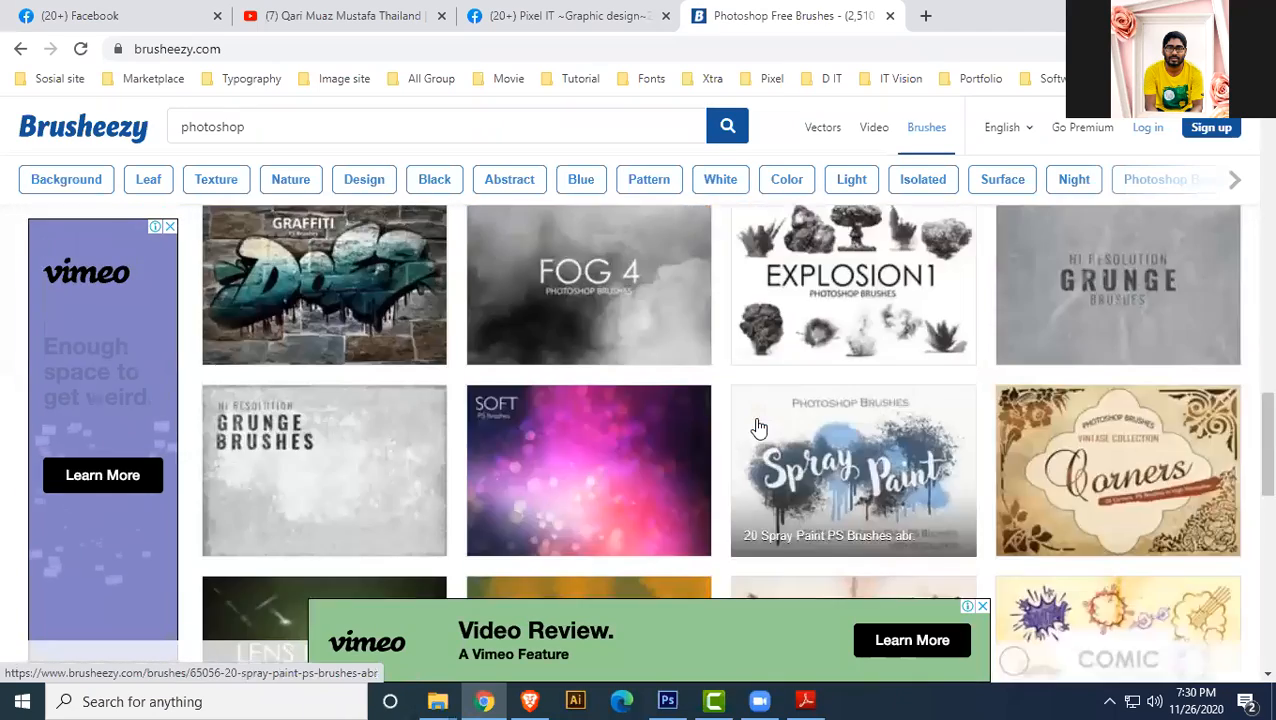
pyautogui.scroll(2, 758, 428)
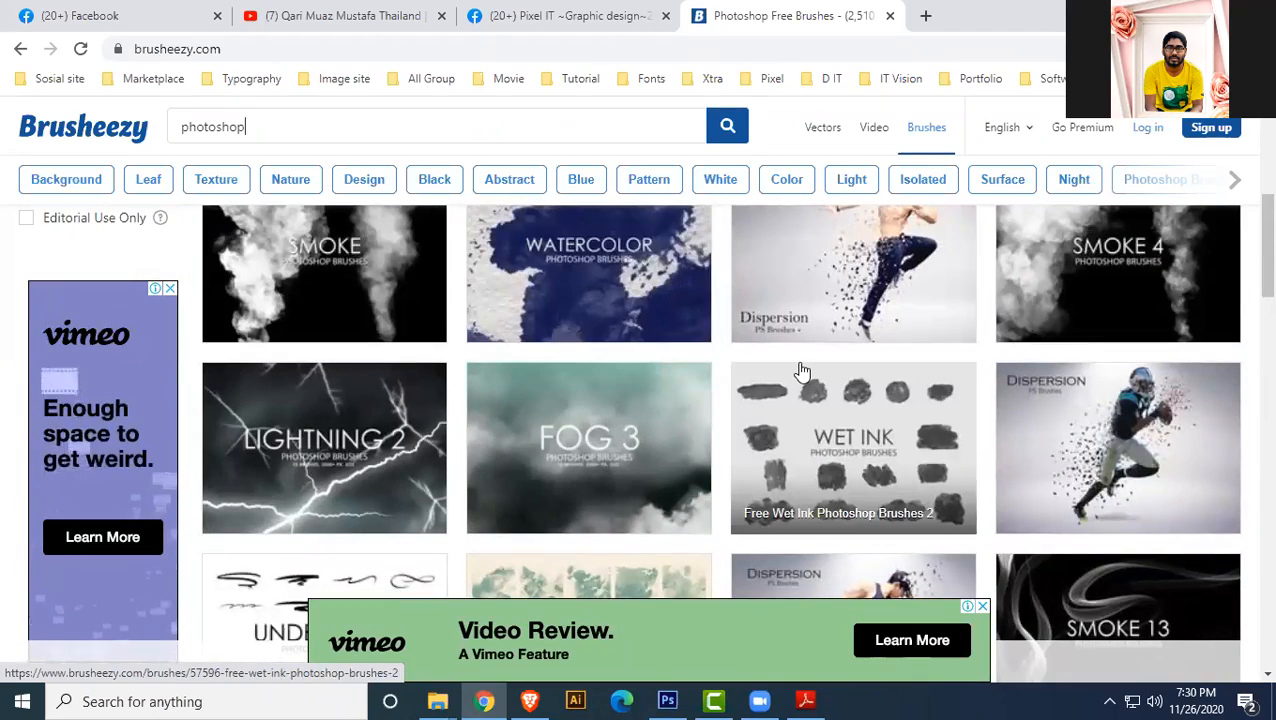
# - Search Brusheezy for "birds"
pyautogui.moveTo(327, 122); pyautogui.dragTo(20, 132)
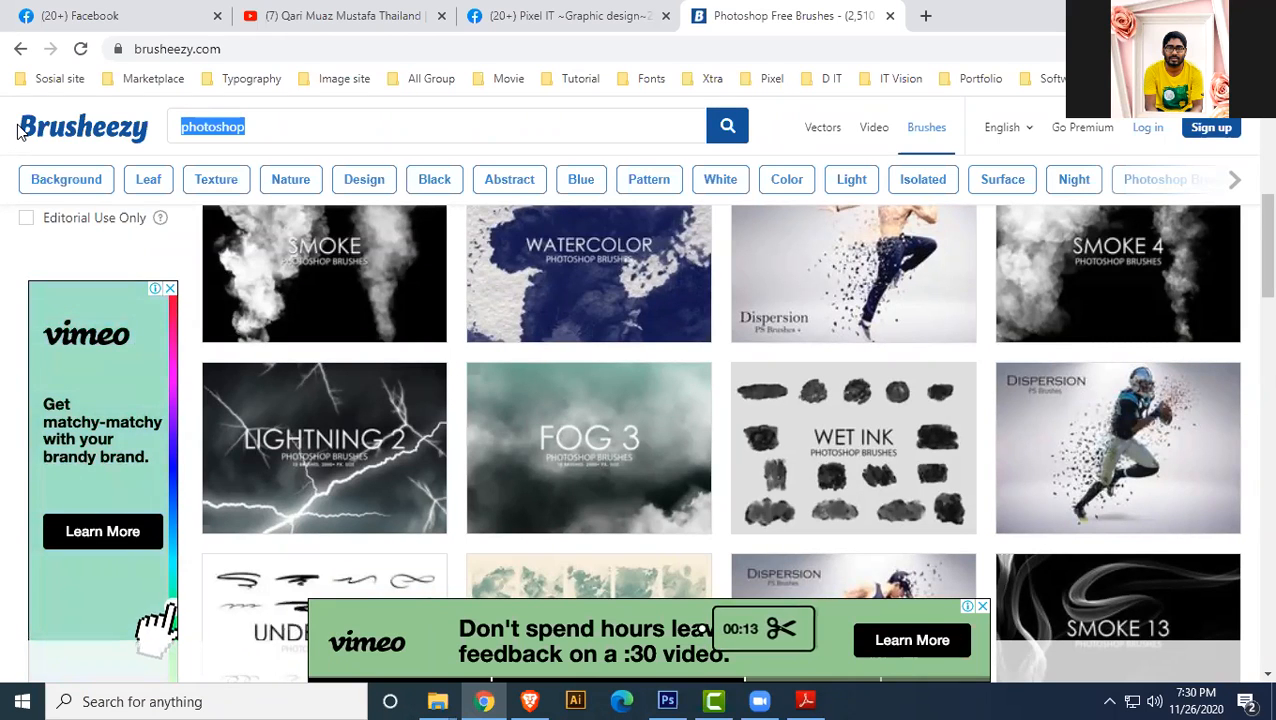
pyautogui.write('bi')
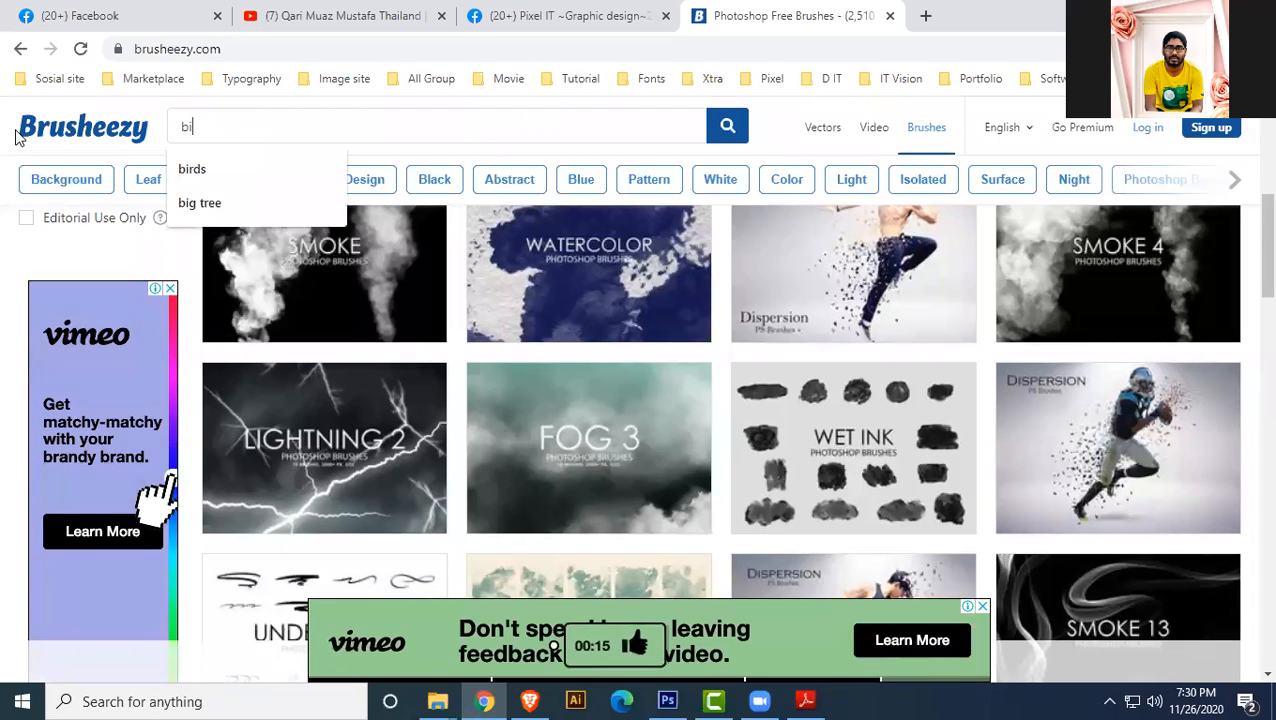
pyautogui.write('rd')
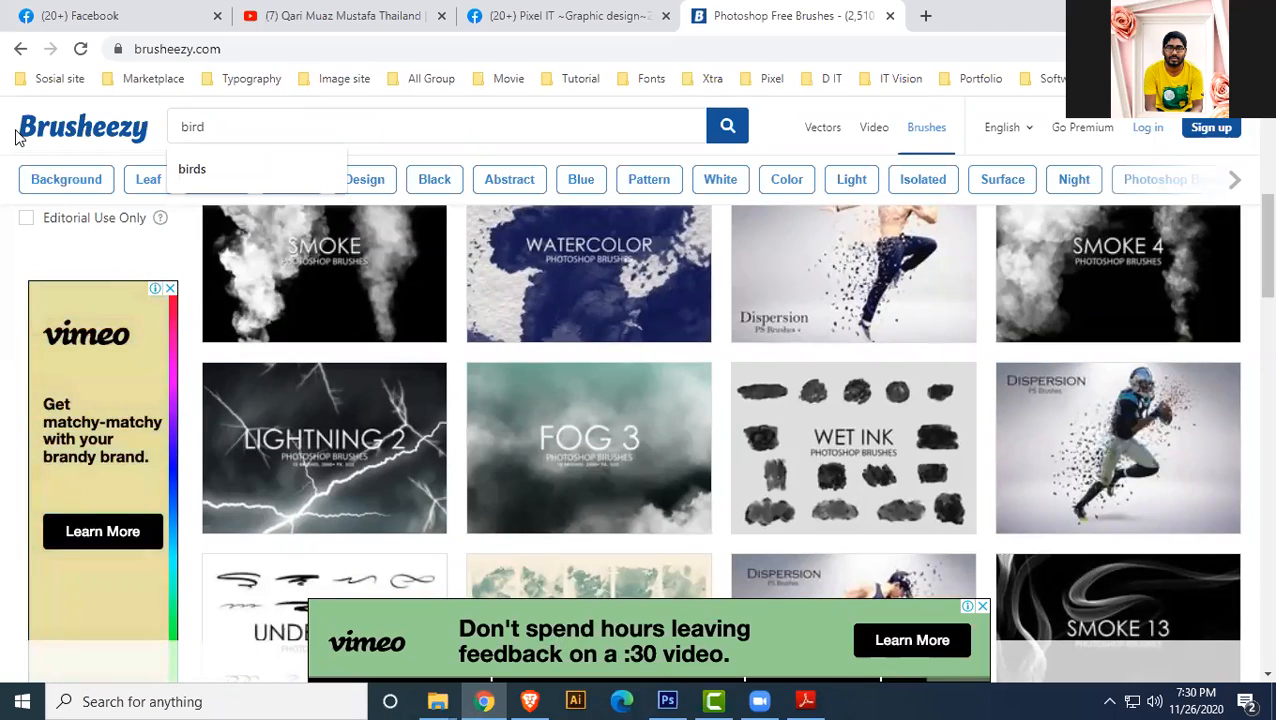
pyautogui.write('s')
pyautogui.press('Return')
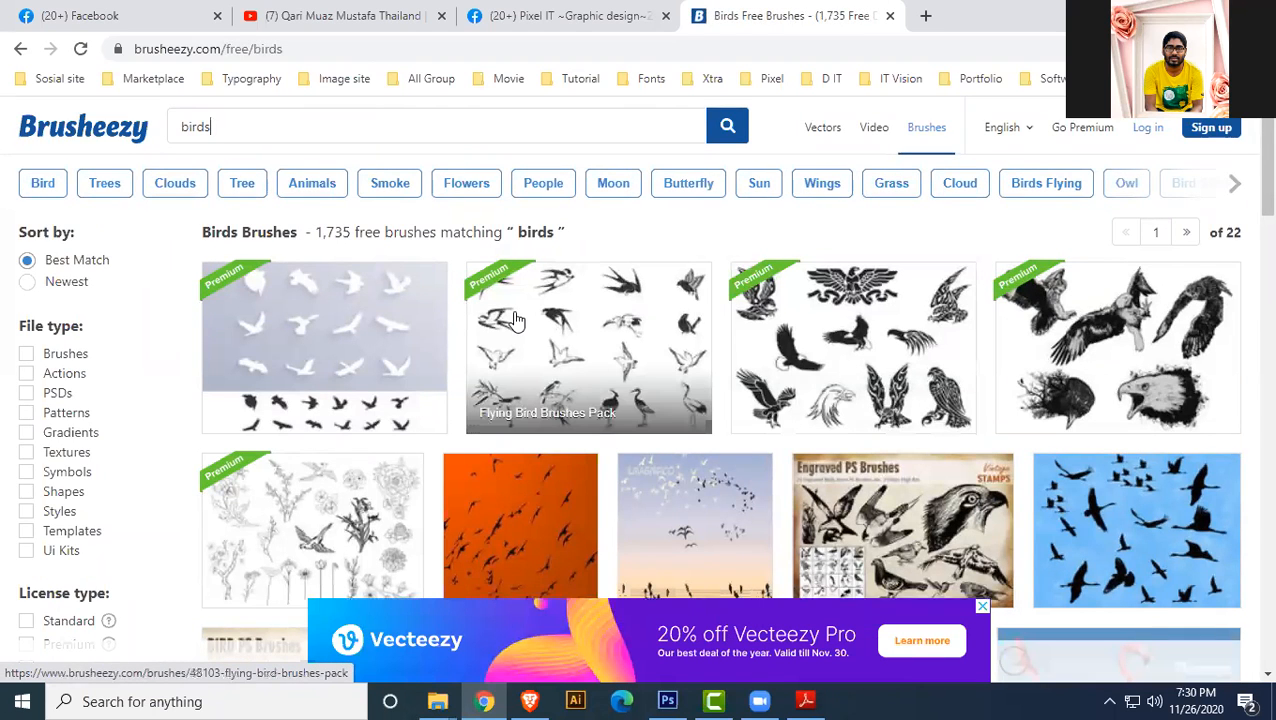
# - Examine the bird brush results to find a suitable set
pyautogui.scroll(-3, 709, 419)
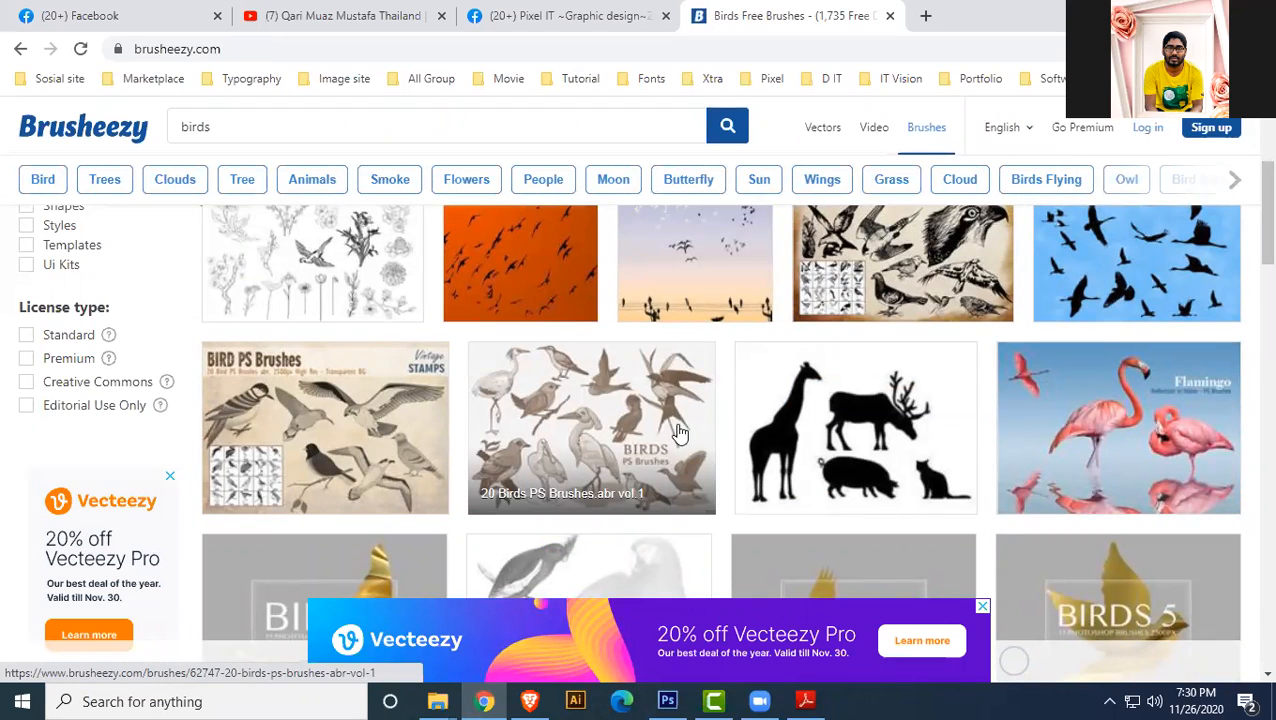
pyautogui.scroll(-4, 670, 432)
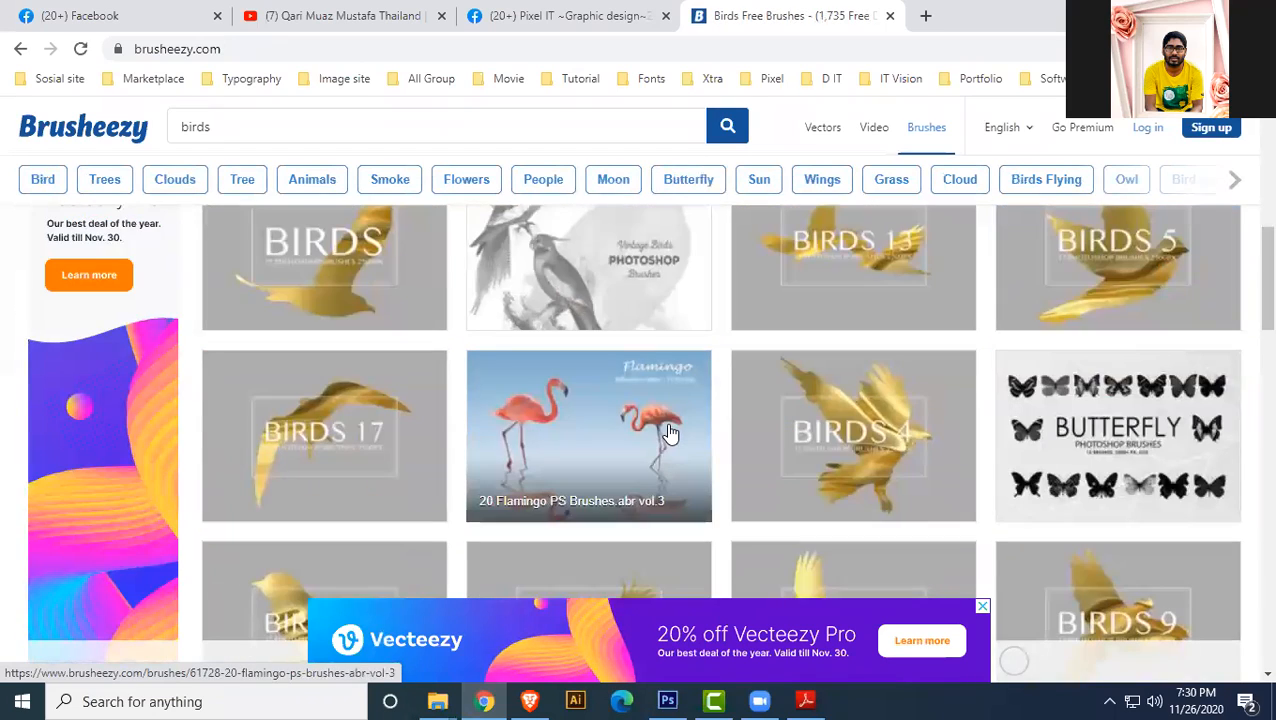
pyautogui.scroll(5, 670, 432)
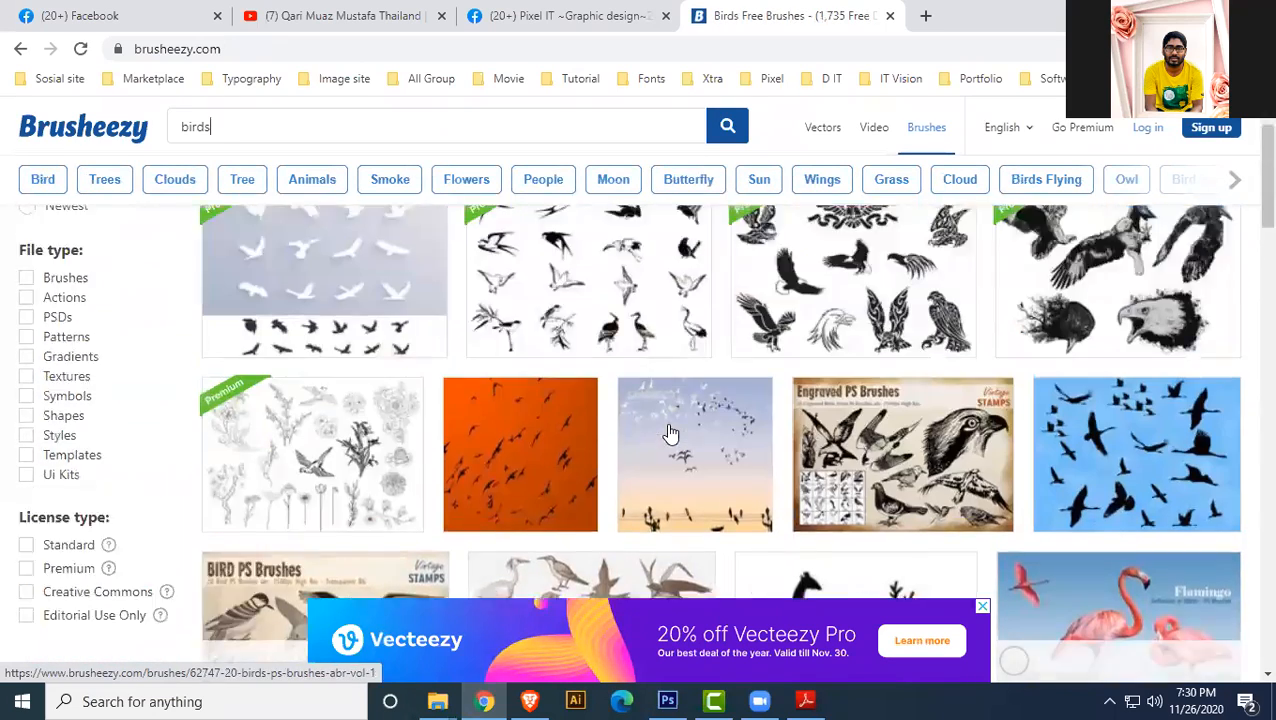
pyautogui.scroll(-1, 660, 432)
pyautogui.scroll(-1, 657, 423)
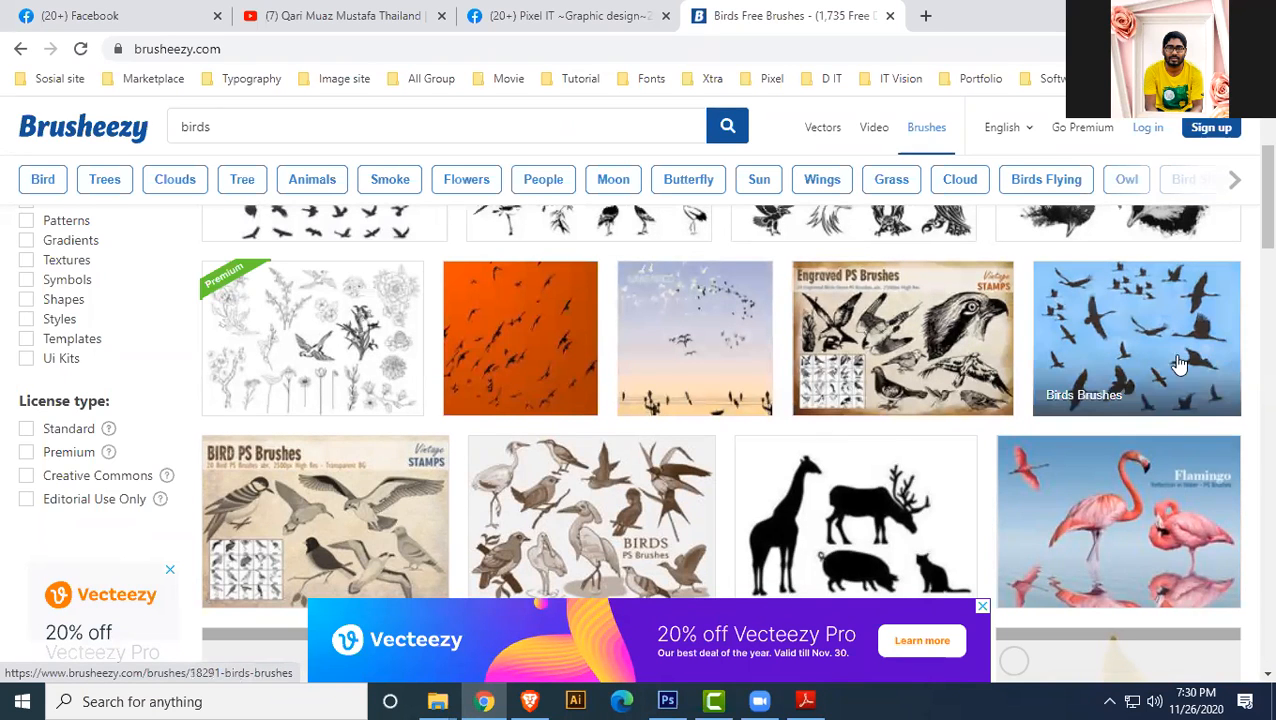
pyautogui.scroll(-2, 1110, 525)
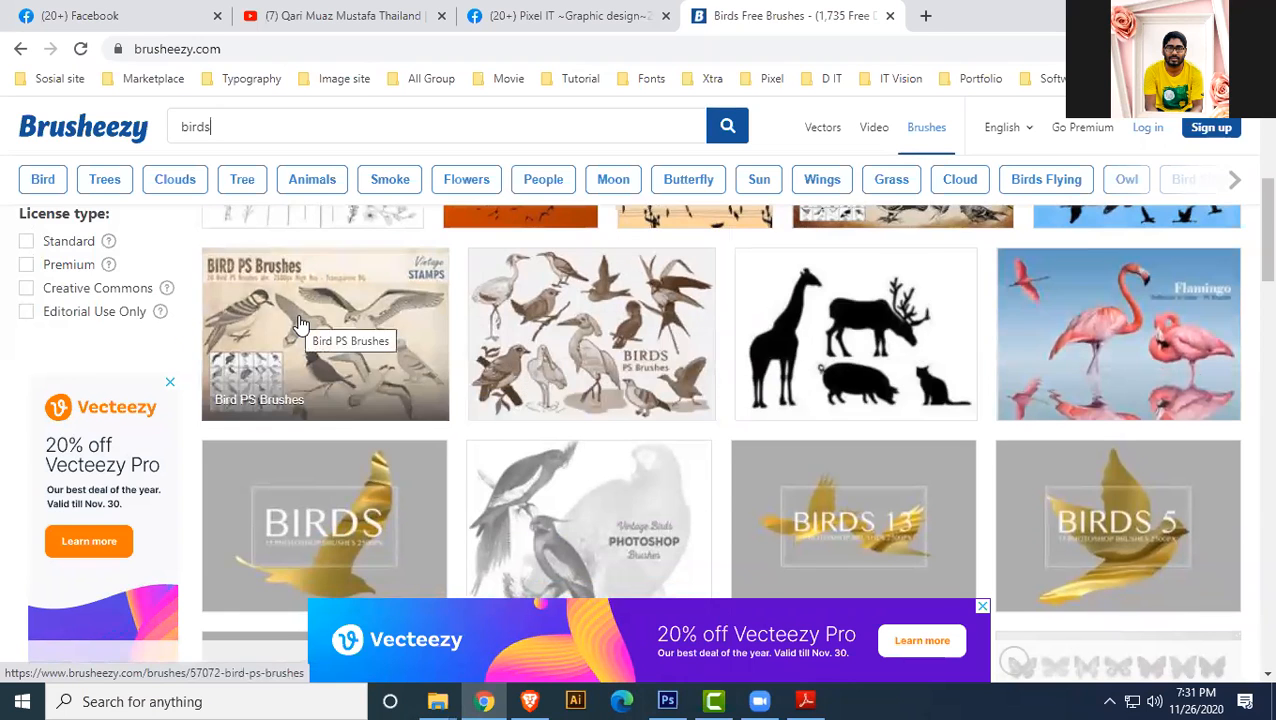
pyautogui.scroll(-2, 305, 380)
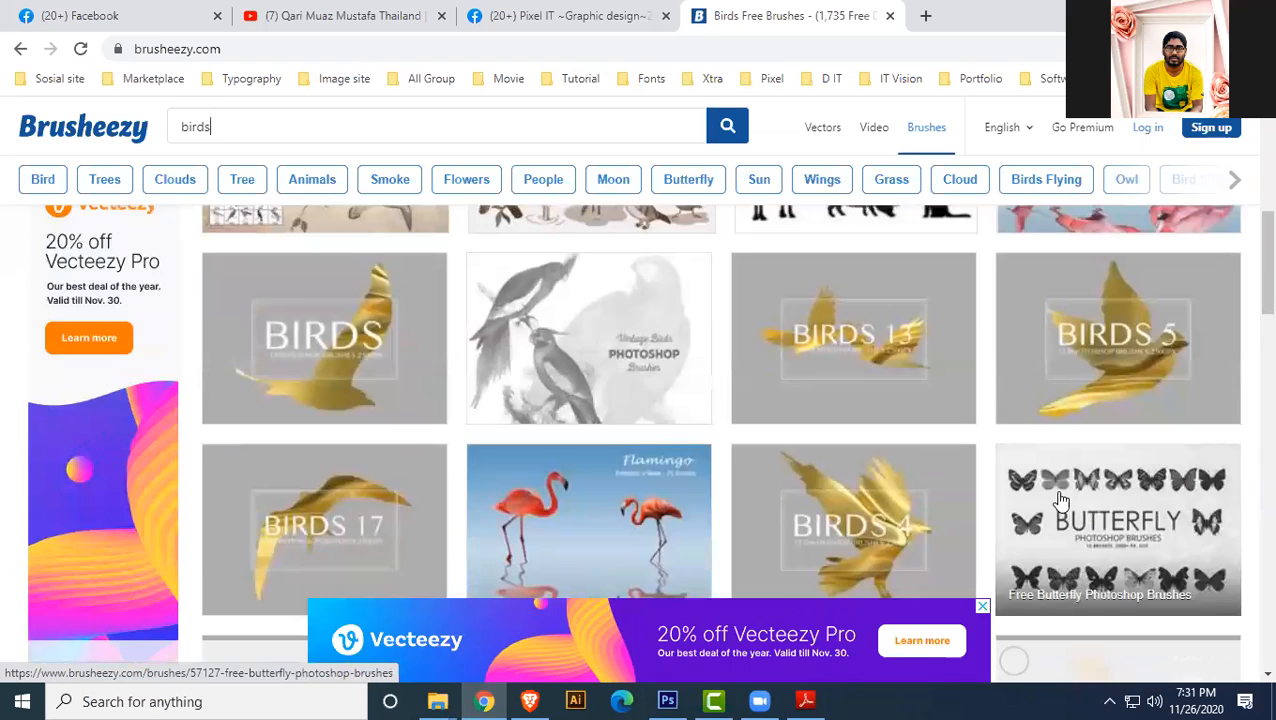
pyautogui.scroll(4, 940, 490)
pyautogui.scroll(-3, 940, 490)
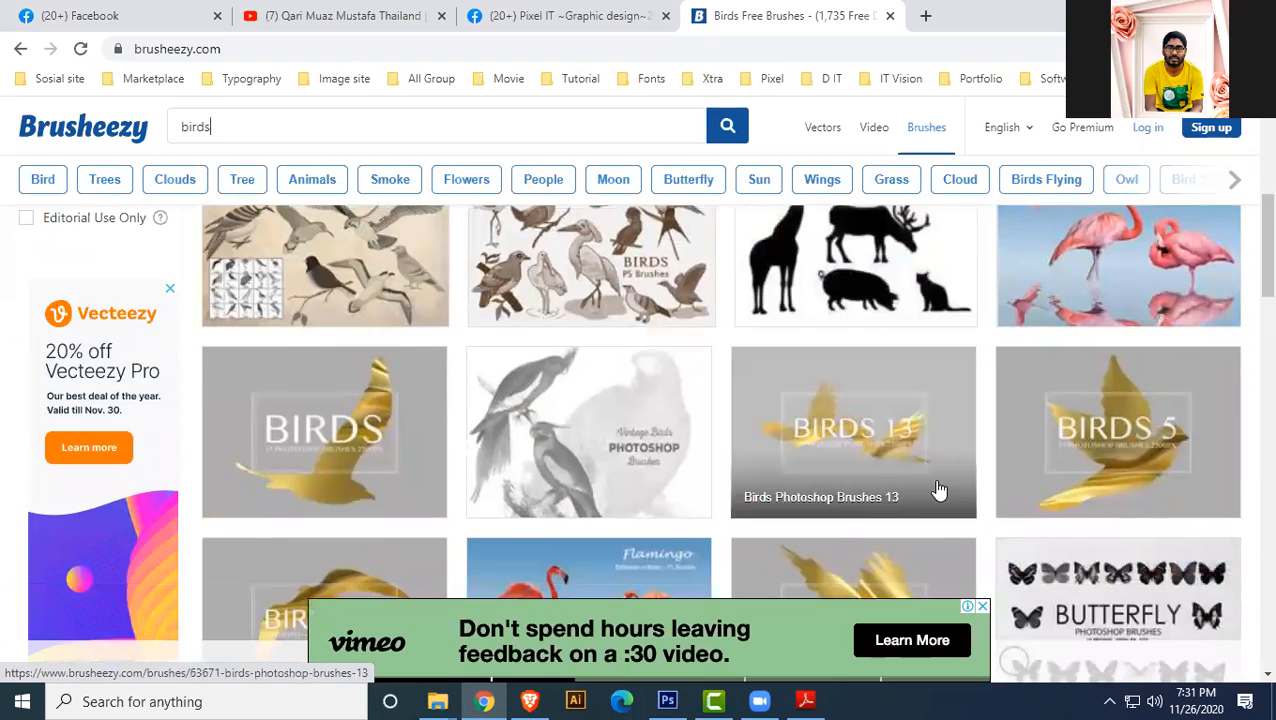
pyautogui.scroll(1, 940, 490)
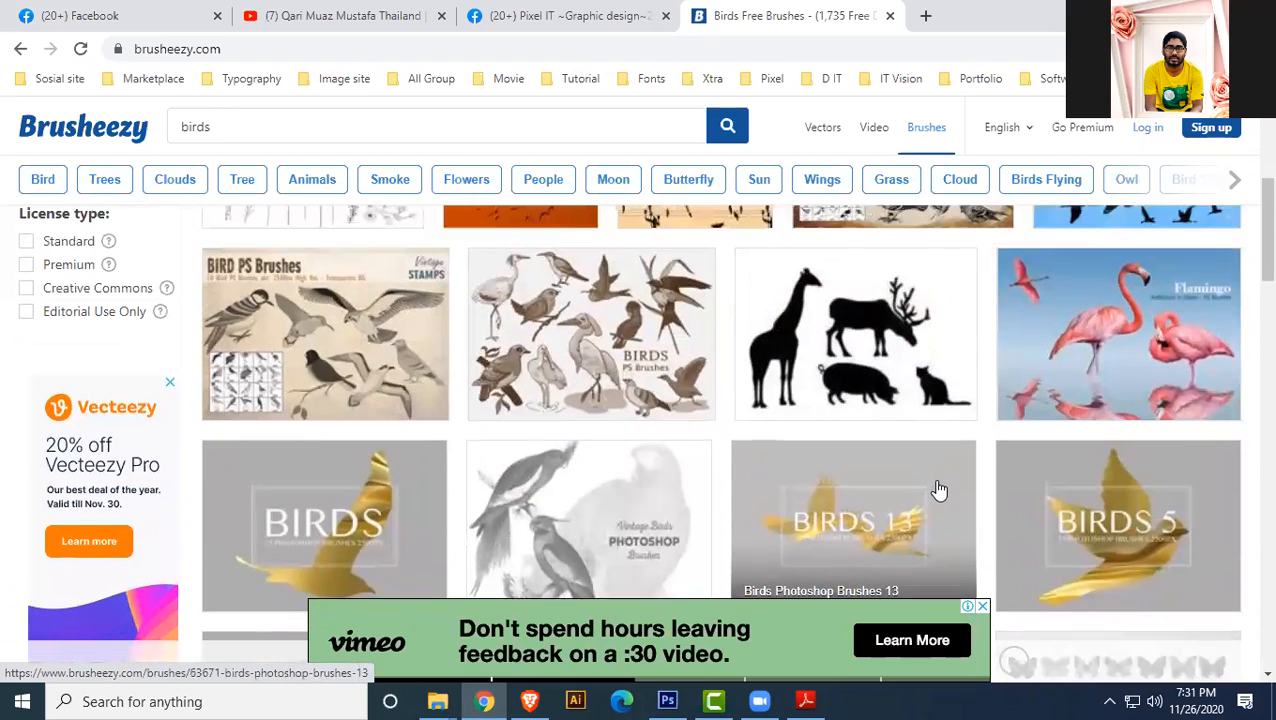
# - Open the 20 Birds PS Brushes.abr vol.1 set, request its free download and dismiss the account sign-up offer
pyautogui.click(622, 336)
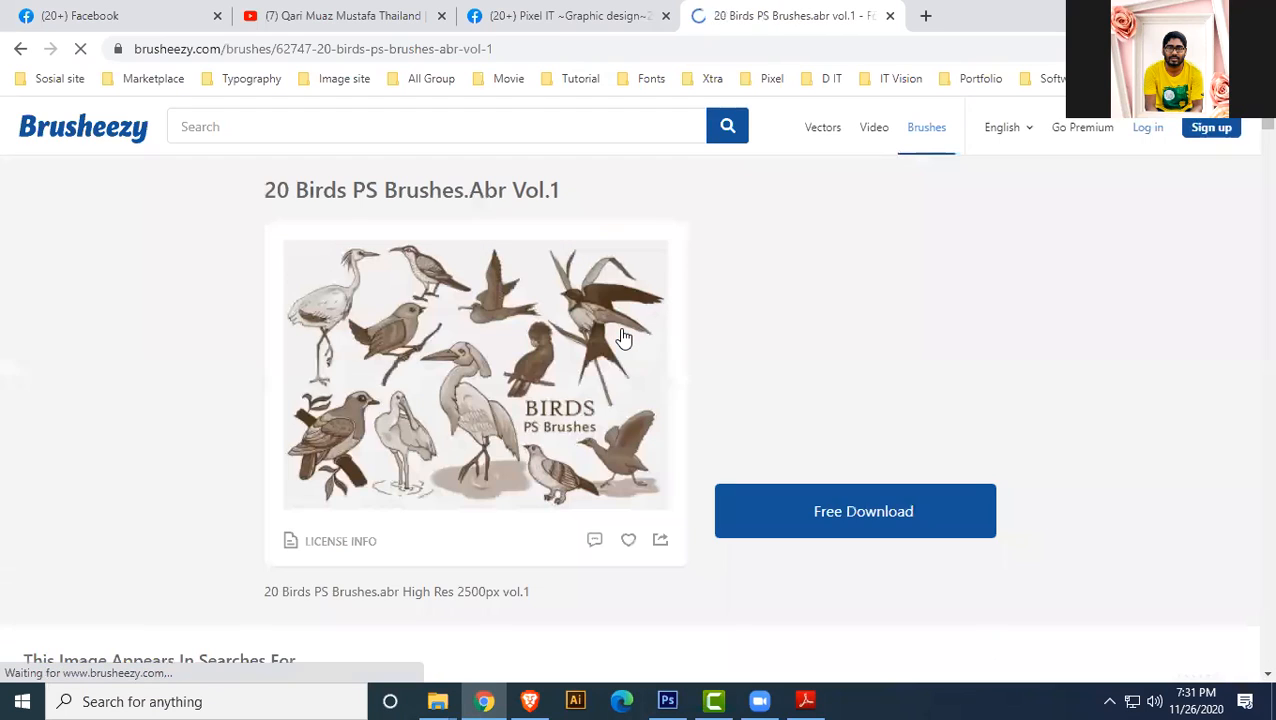
pyautogui.click(905, 500)
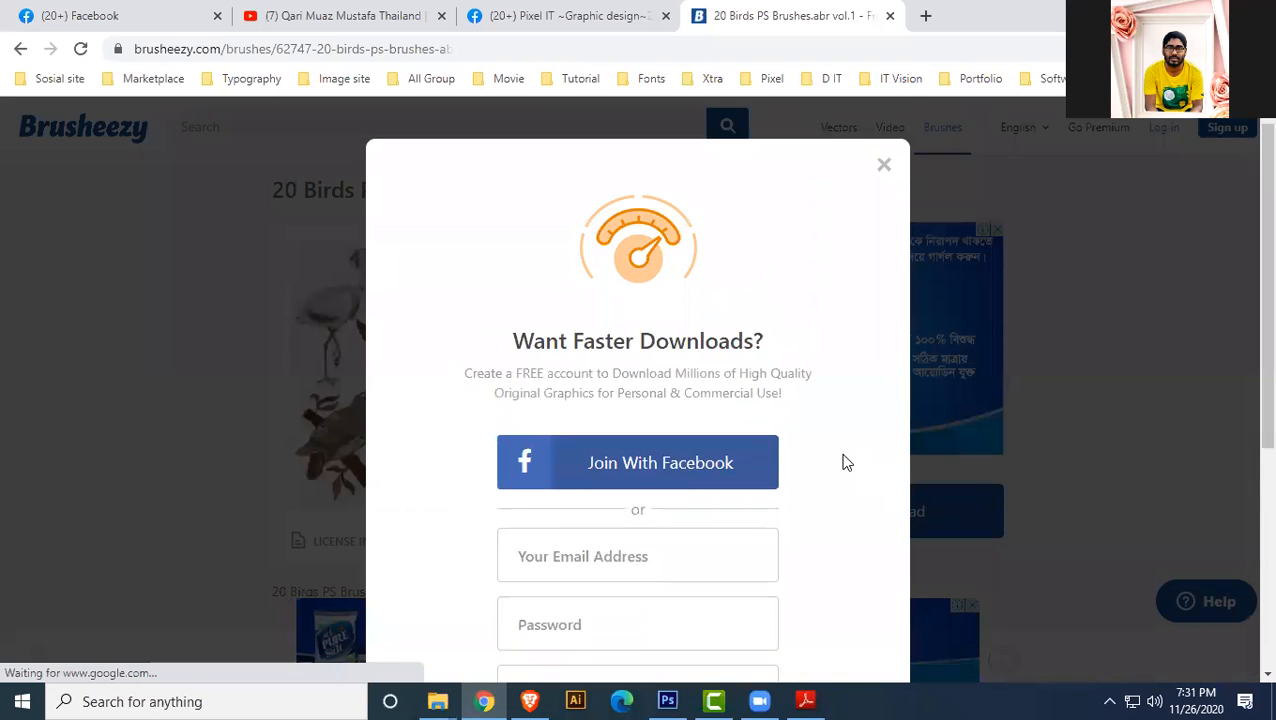
pyautogui.scroll(-1, 843, 461)
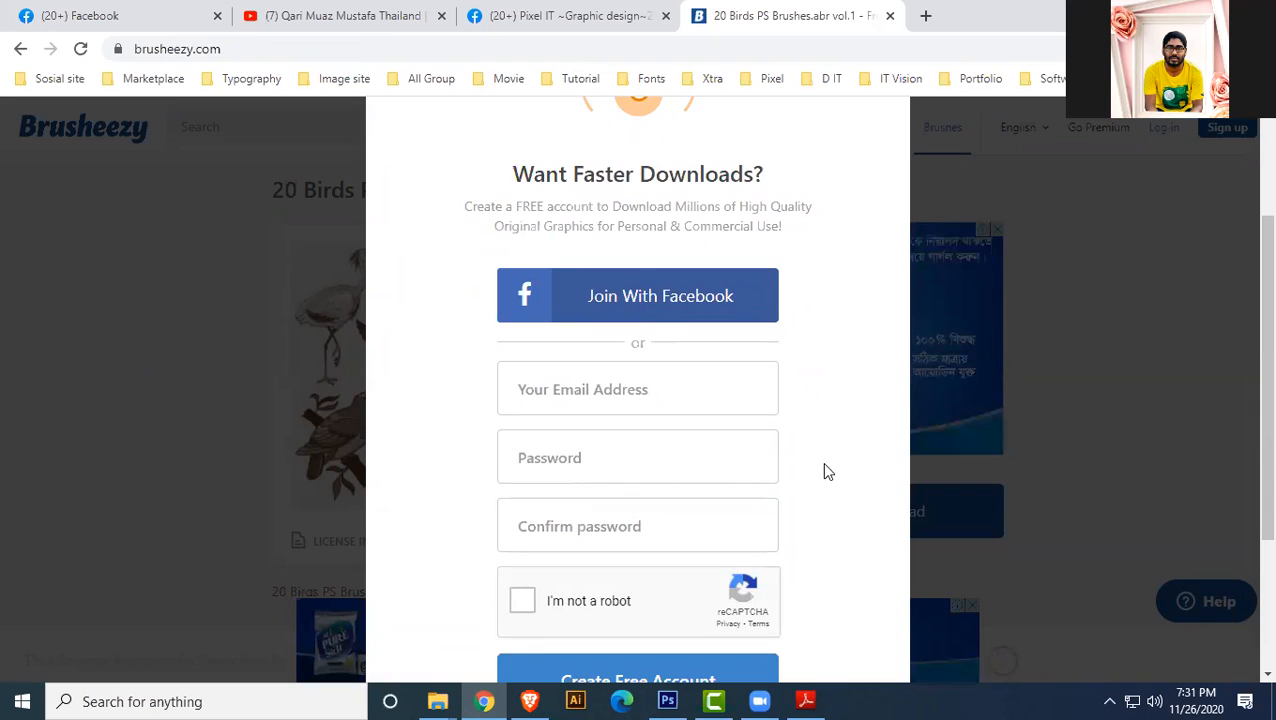
pyautogui.scroll(-2, 798, 455)
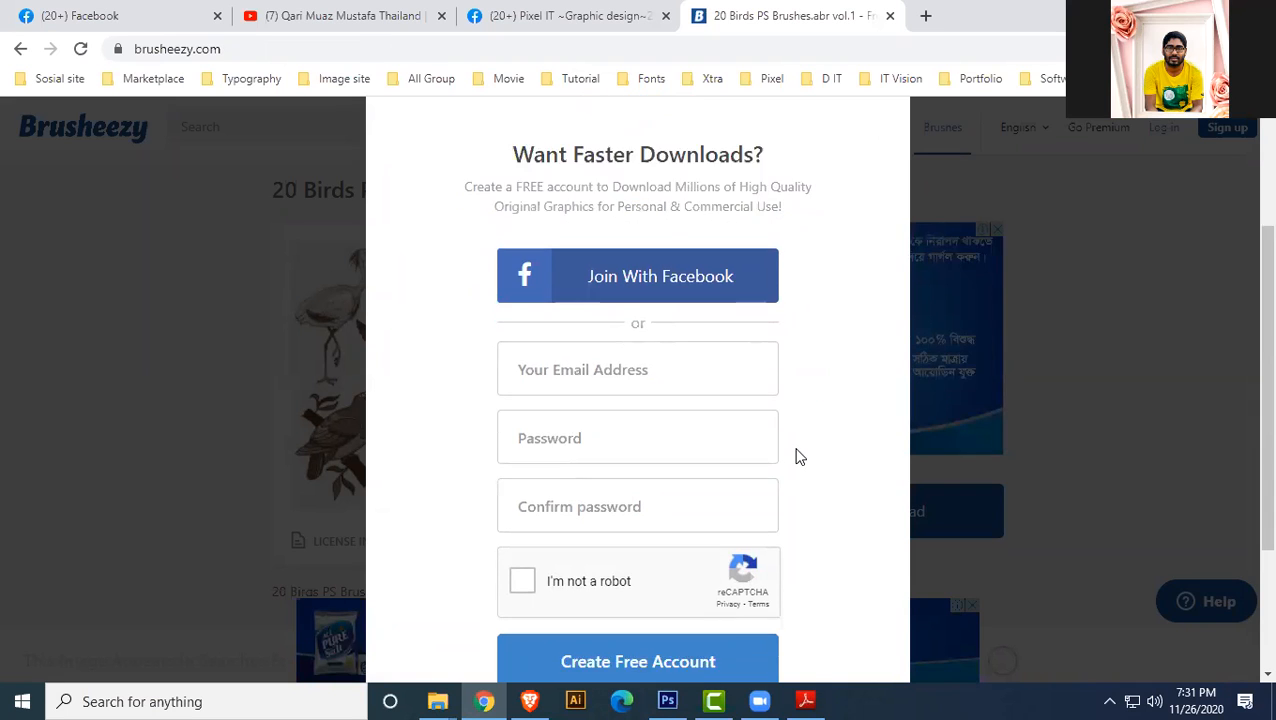
pyautogui.scroll(3, 798, 455)
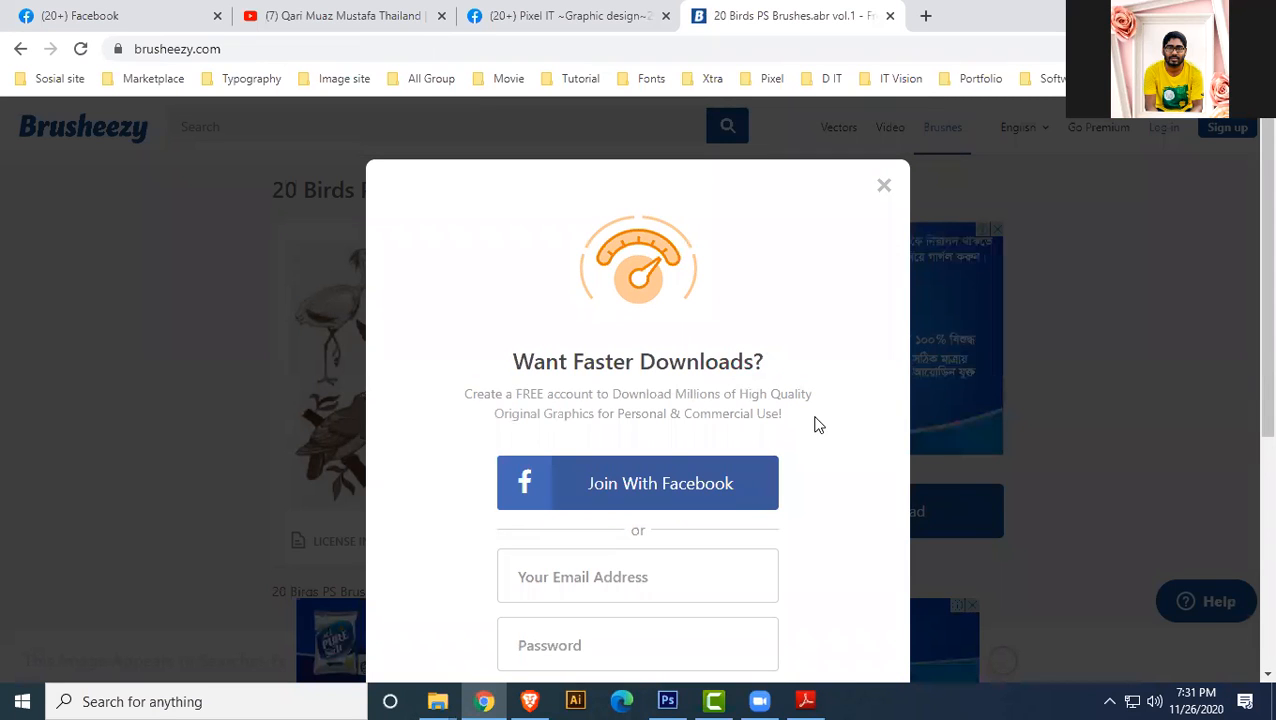
pyautogui.click(884, 186)
# - Download the 20 Birds PS Brushes zip for free and close the download countdown notice
pyautogui.scroll(-2, 866, 460)
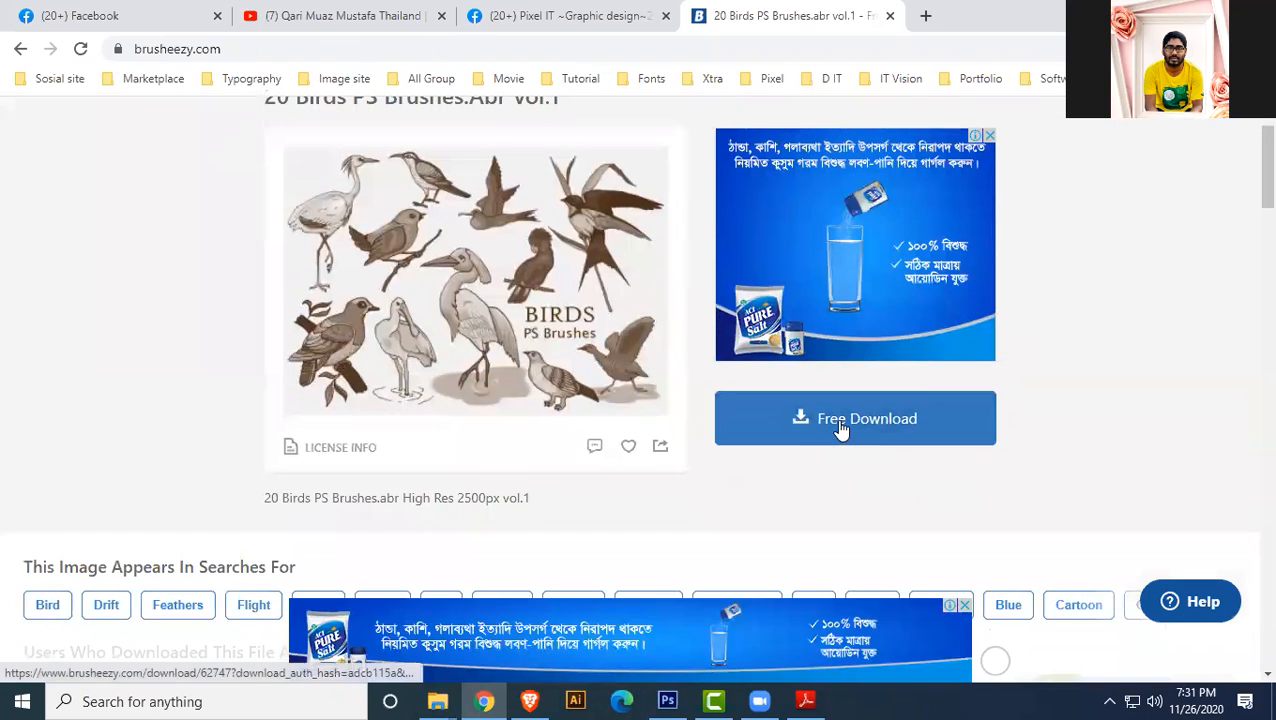
pyautogui.click(836, 419)
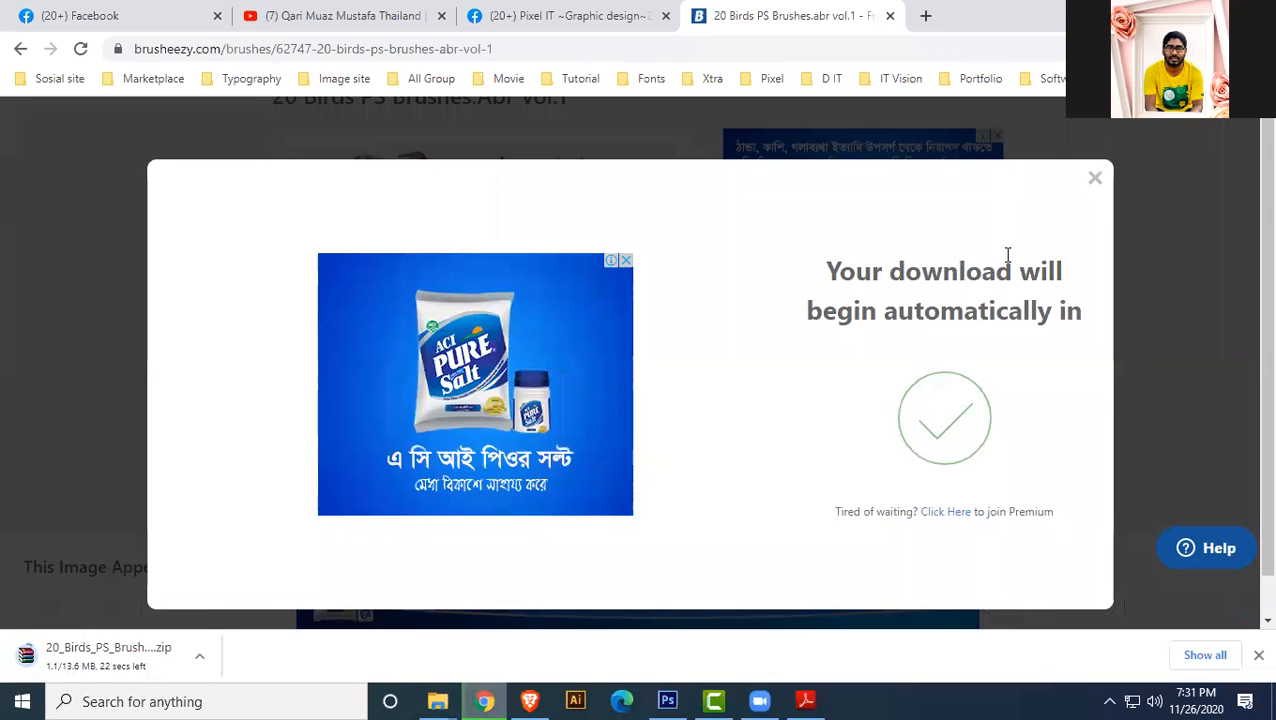
pyautogui.click(1095, 178)
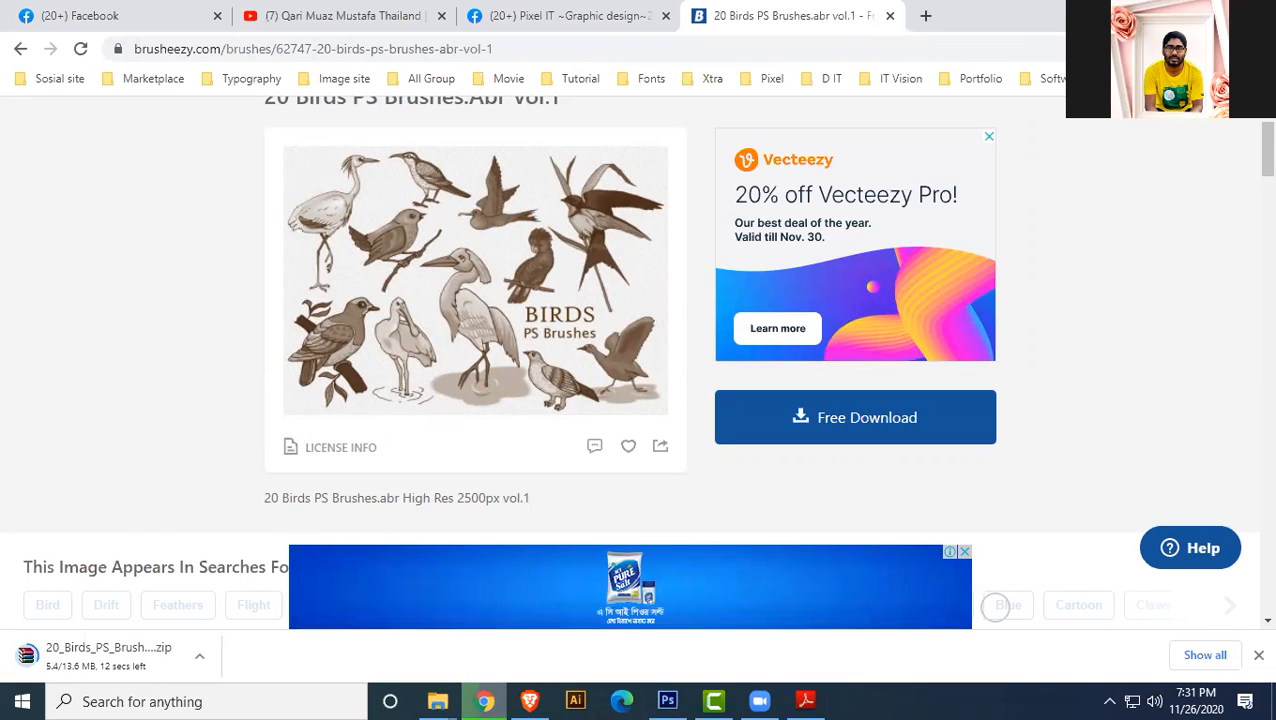
# - Minimize Photoshop, the Photoshop Module PDF and the Class - 03 folder, and open the Downloads folder from This PC
pyautogui.hotkey('alt', 'Tab')
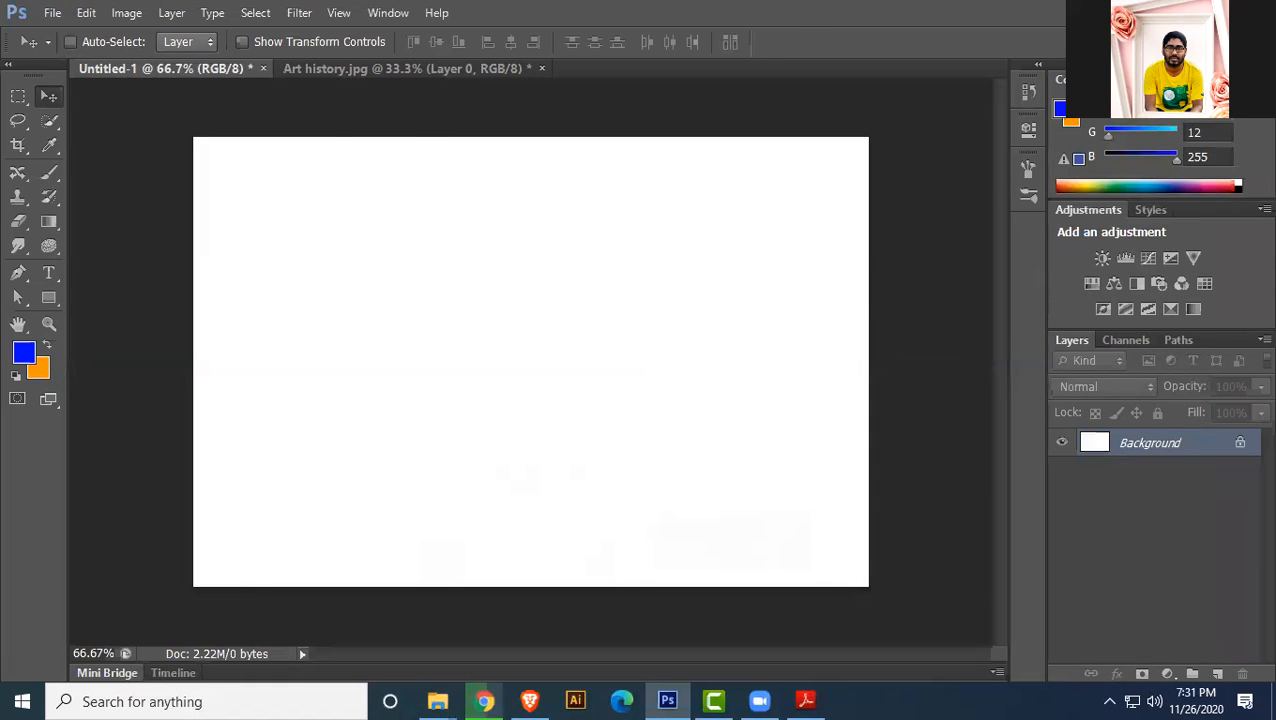
pyautogui.click(1174, 12)
pyautogui.click(1211, 12)
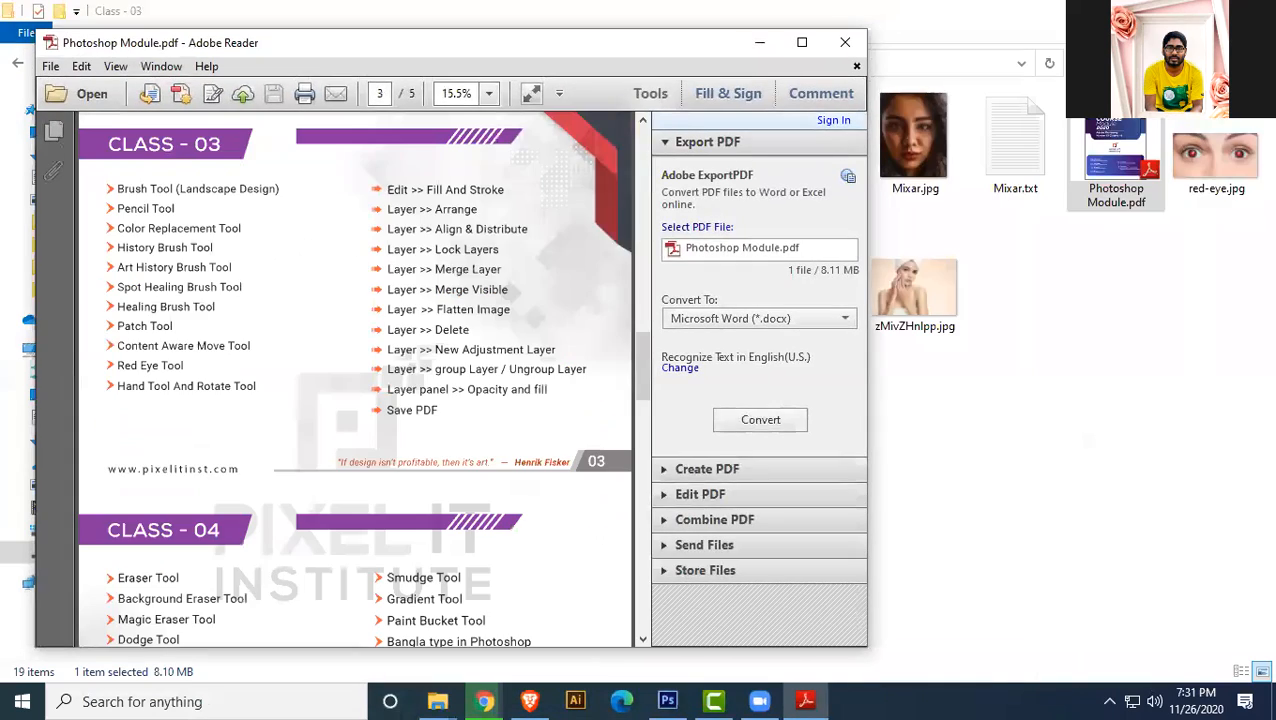
pyautogui.click(757, 46)
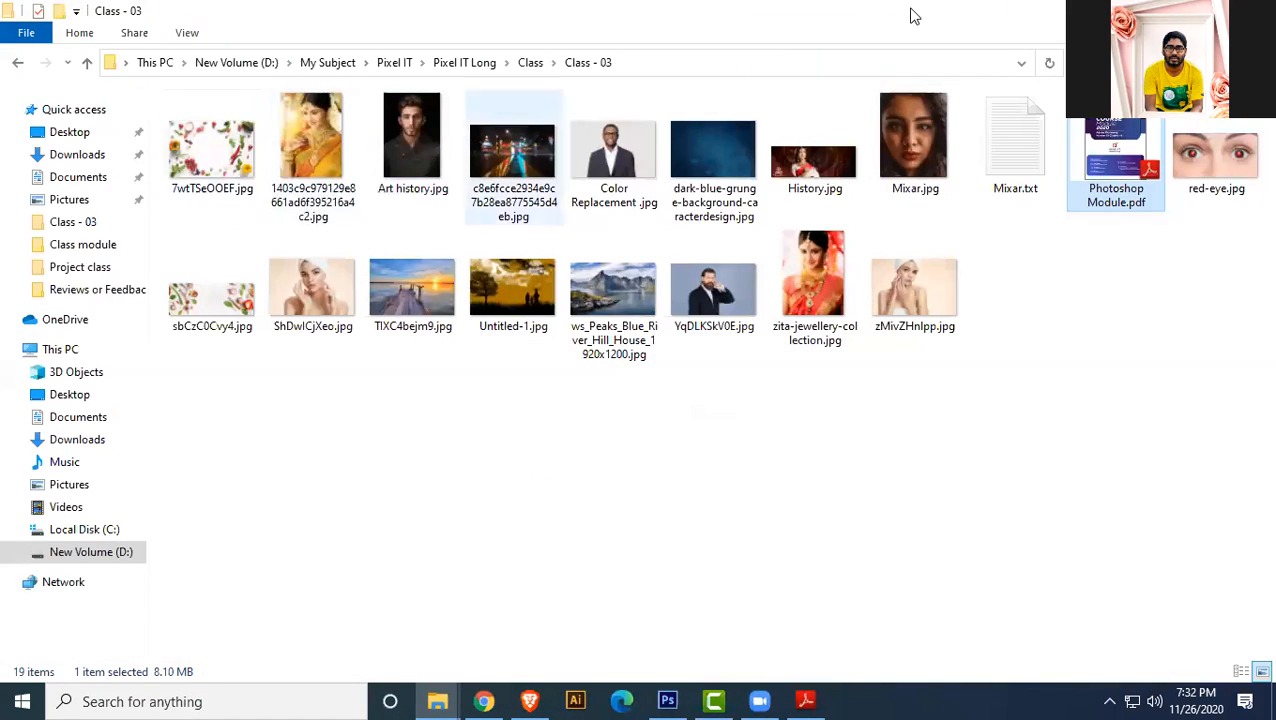
pyautogui.click(1170, 12)
pyautogui.doubleClick(50, 37)
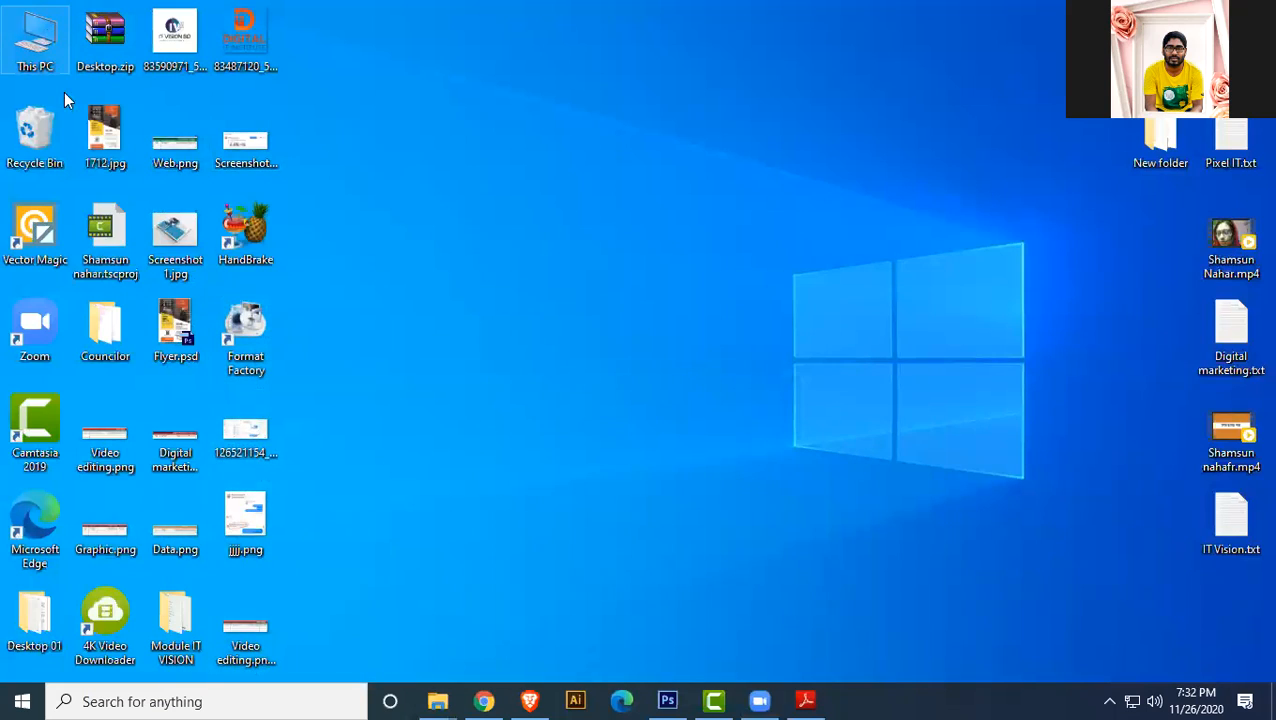
pyautogui.click(70, 156)
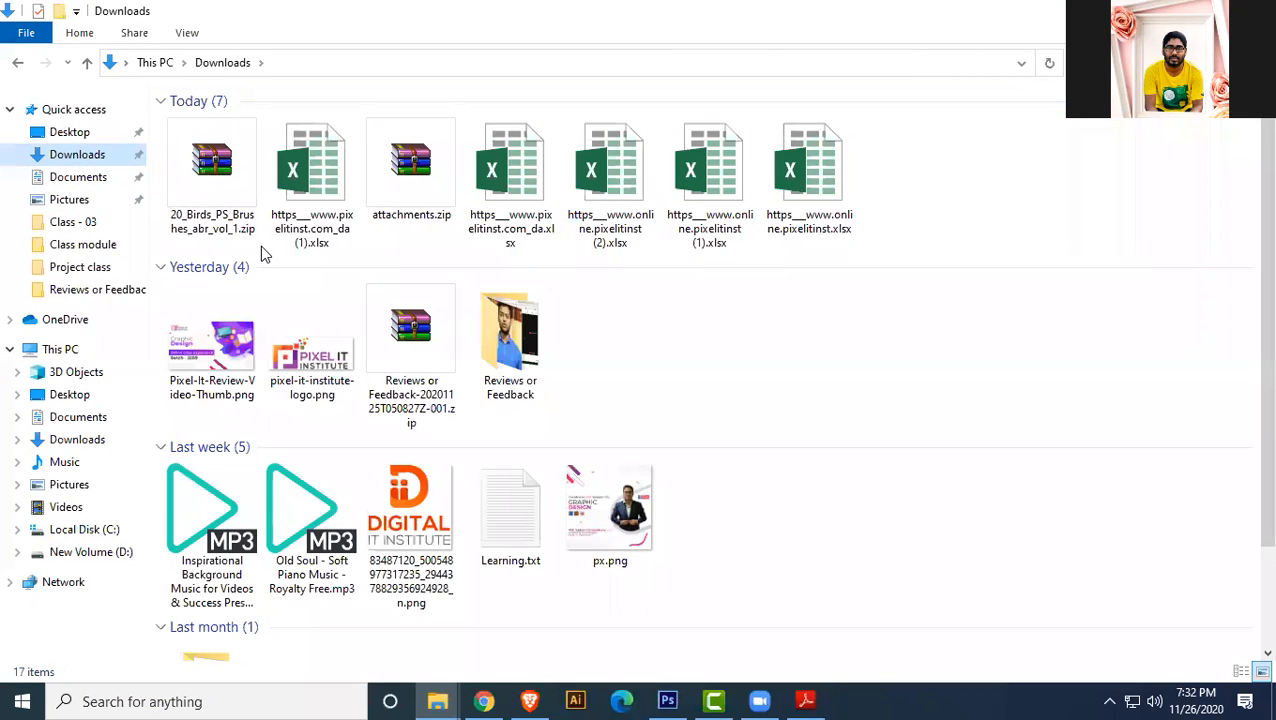
# - Extract 20_Birds_PS_Brushes_abr_vol_1.zip into its default folder and browse inside the extracted folders to the 20 Birds Brushes.abr file
pyautogui.rightClick(213, 205)
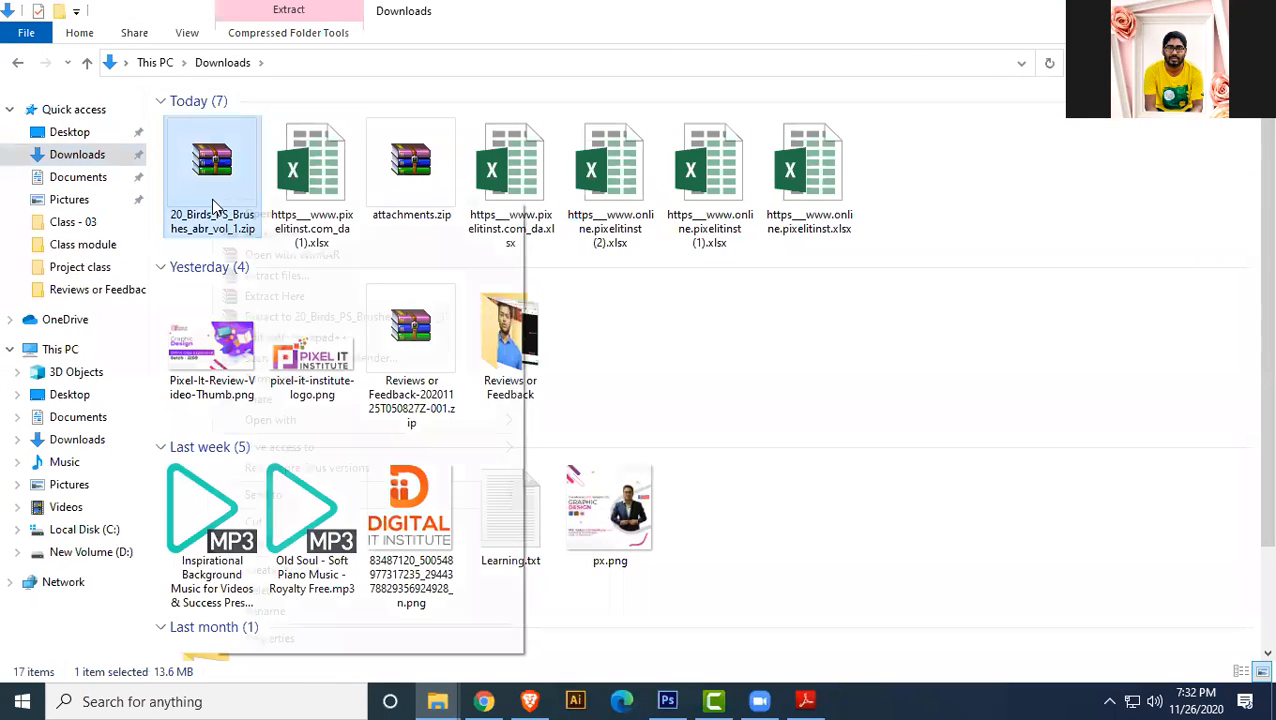
pyautogui.click(275, 276)
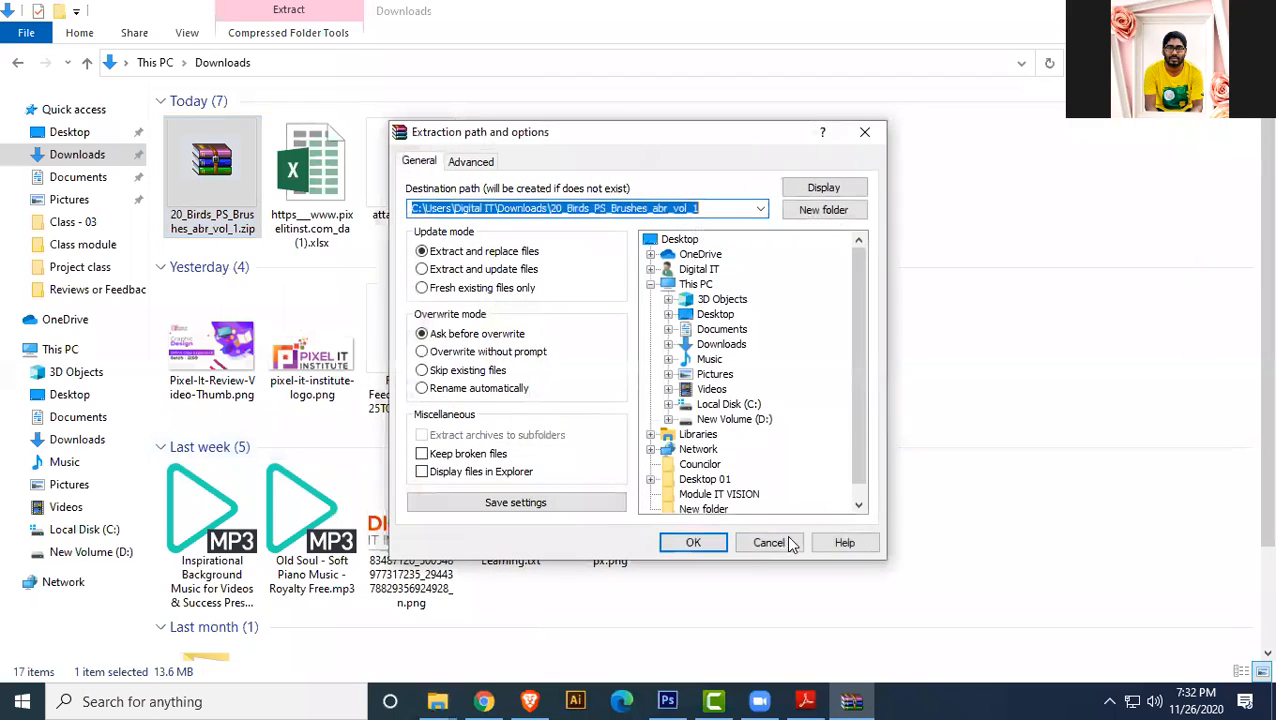
pyautogui.click(693, 543)
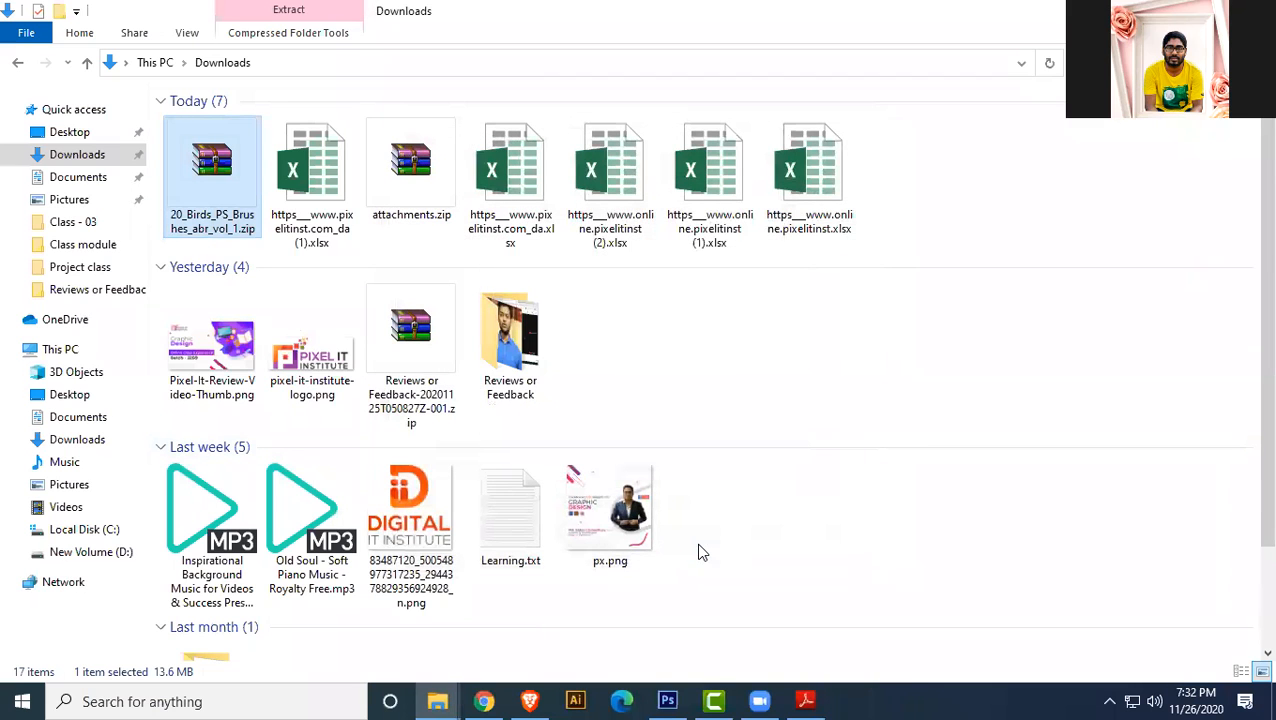
pyautogui.doubleClick(910, 170)
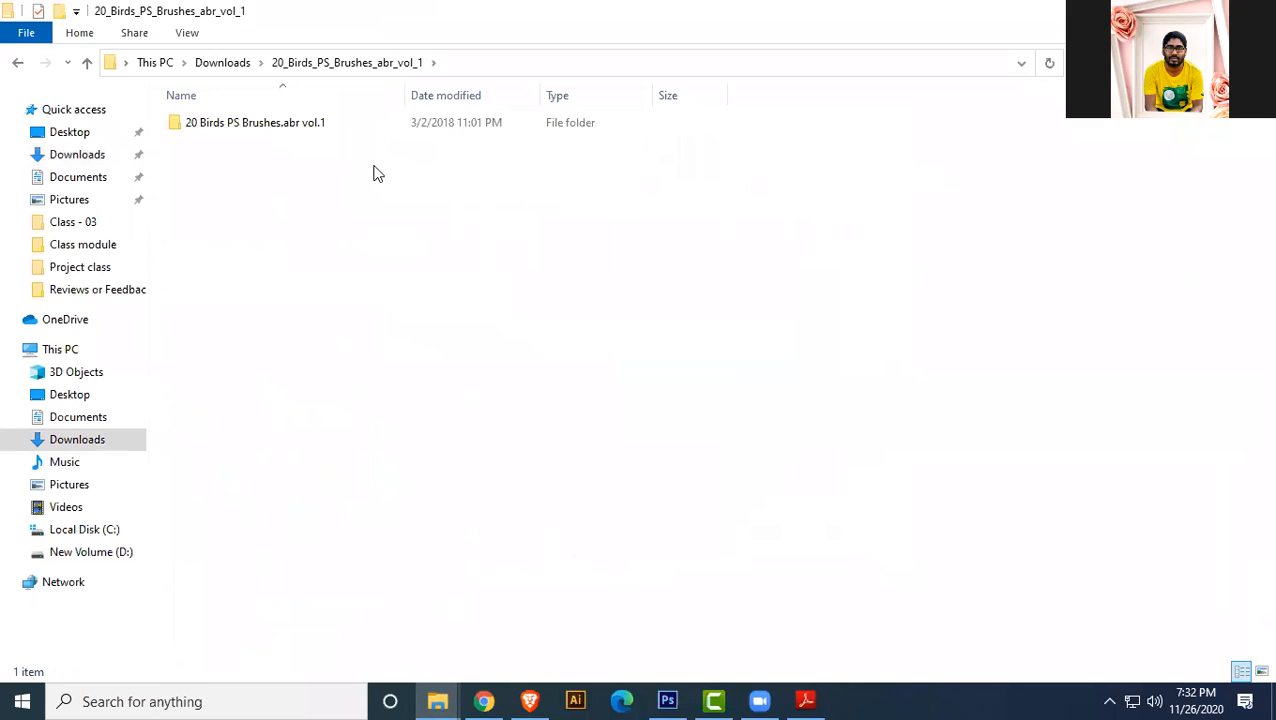
pyautogui.doubleClick(316, 134)
pyautogui.click(320, 136)
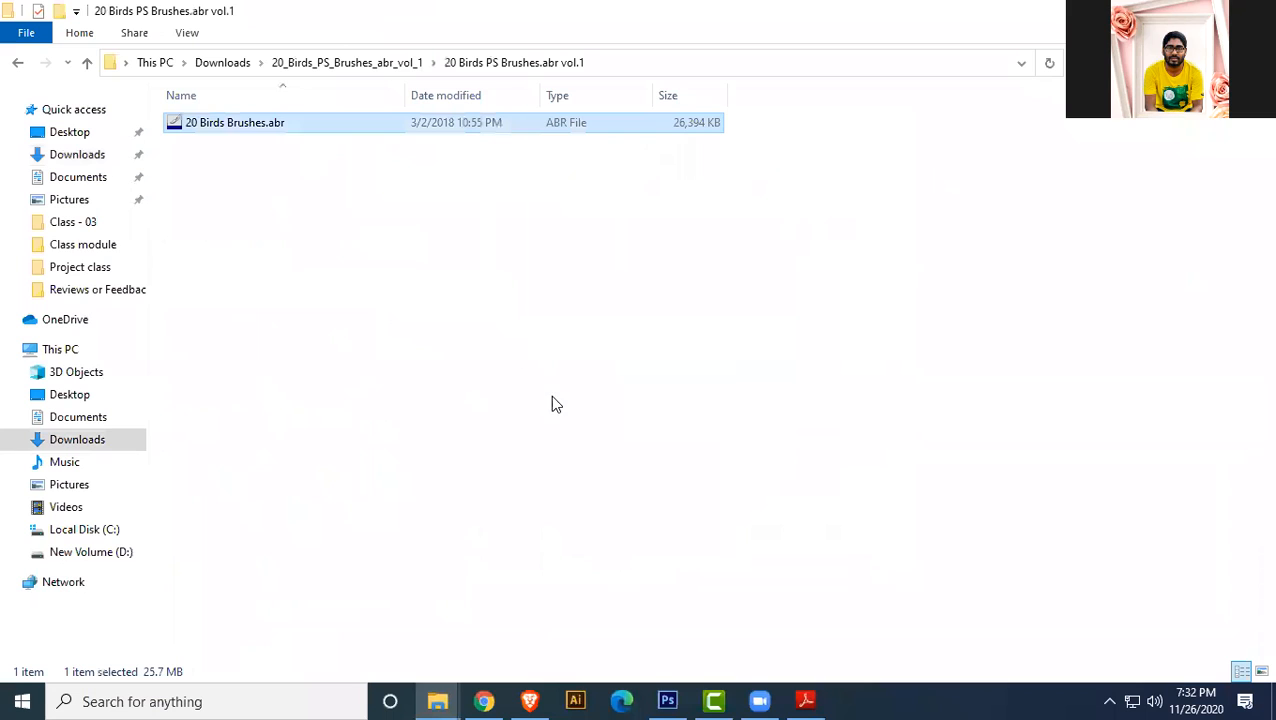
# - Switch to Photoshop and load 20 Birds Brushes.abr from the extracted Downloads folder into the Brush tool's presets
pyautogui.click(667, 701)
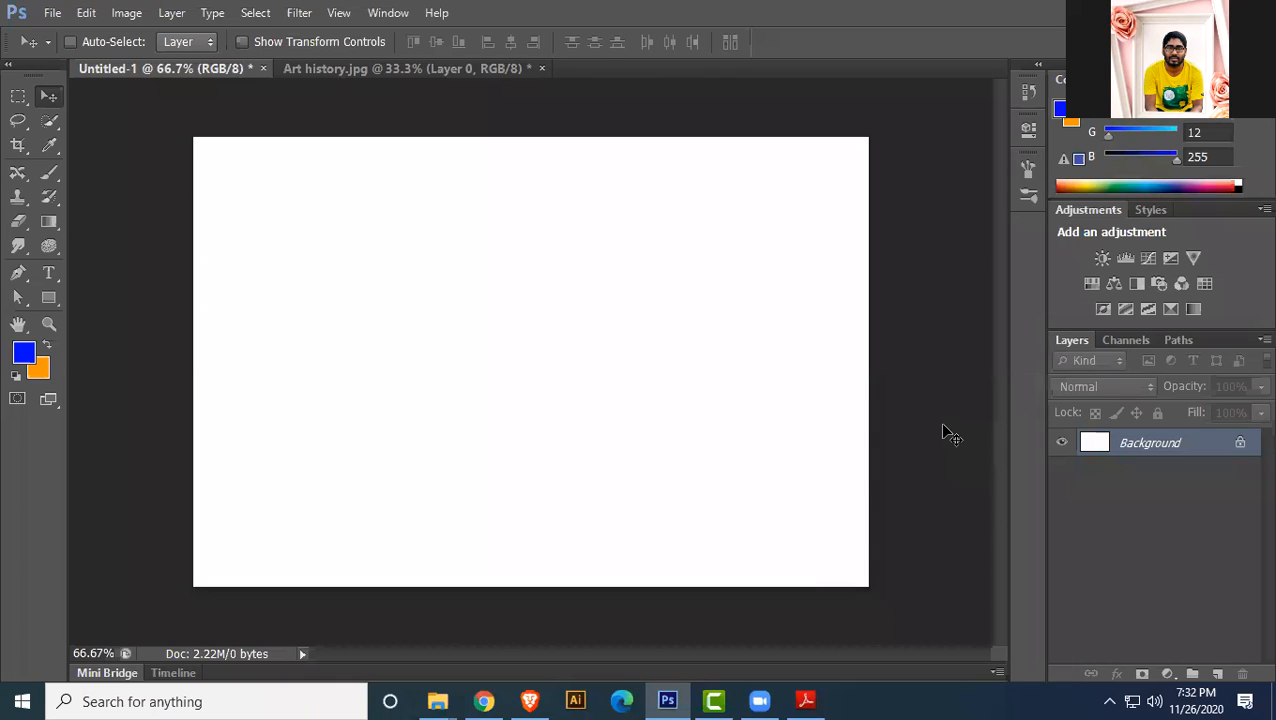
pyautogui.click(49, 172)
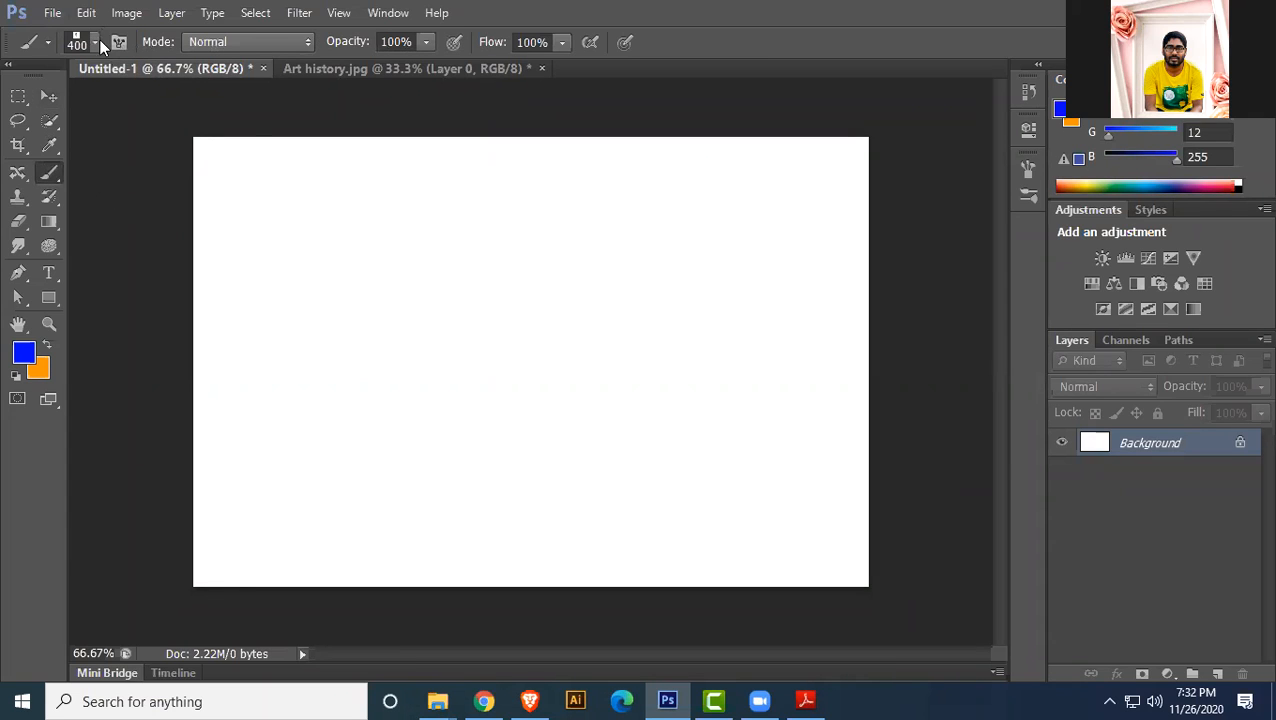
pyautogui.click(96, 44)
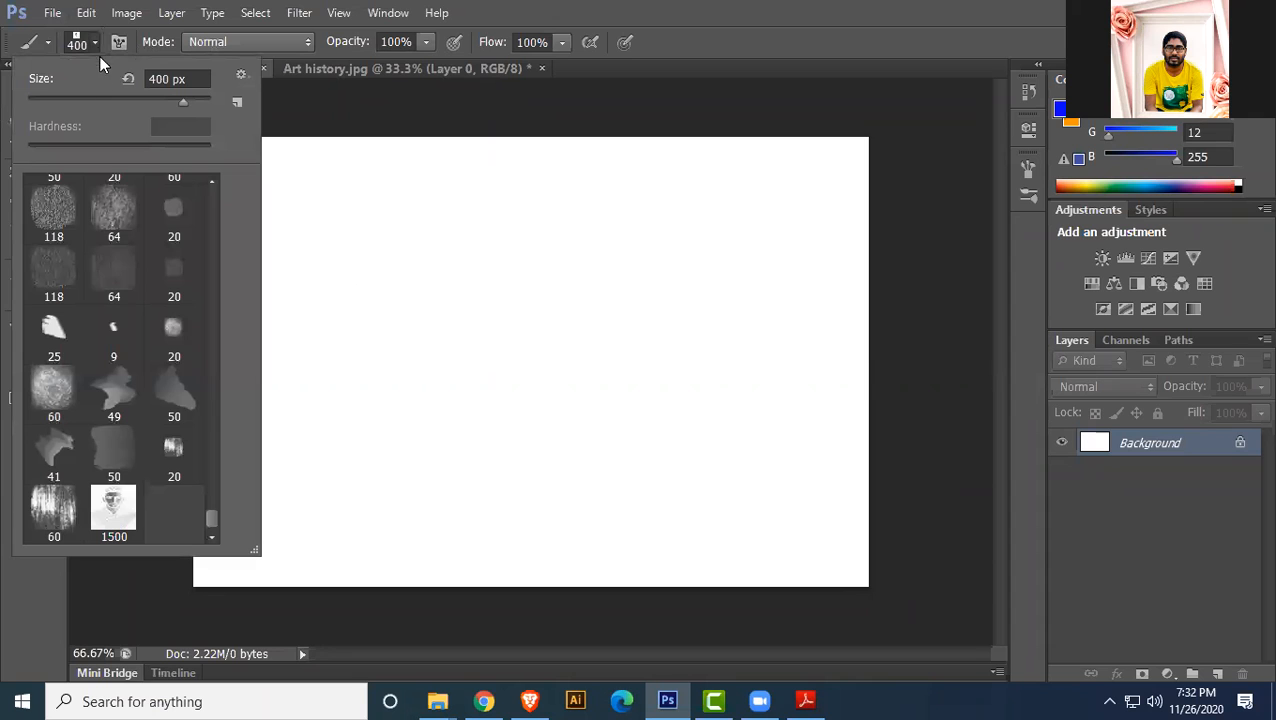
pyautogui.click(240, 77)
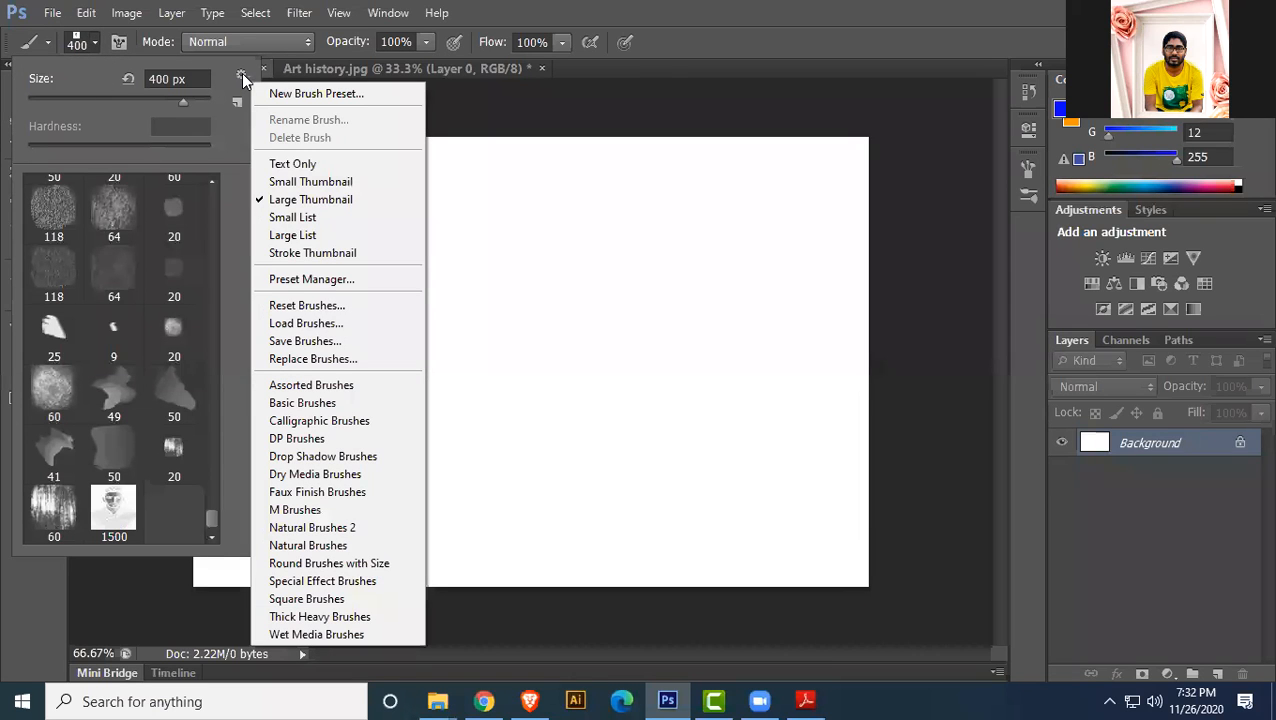
pyautogui.click(347, 323)
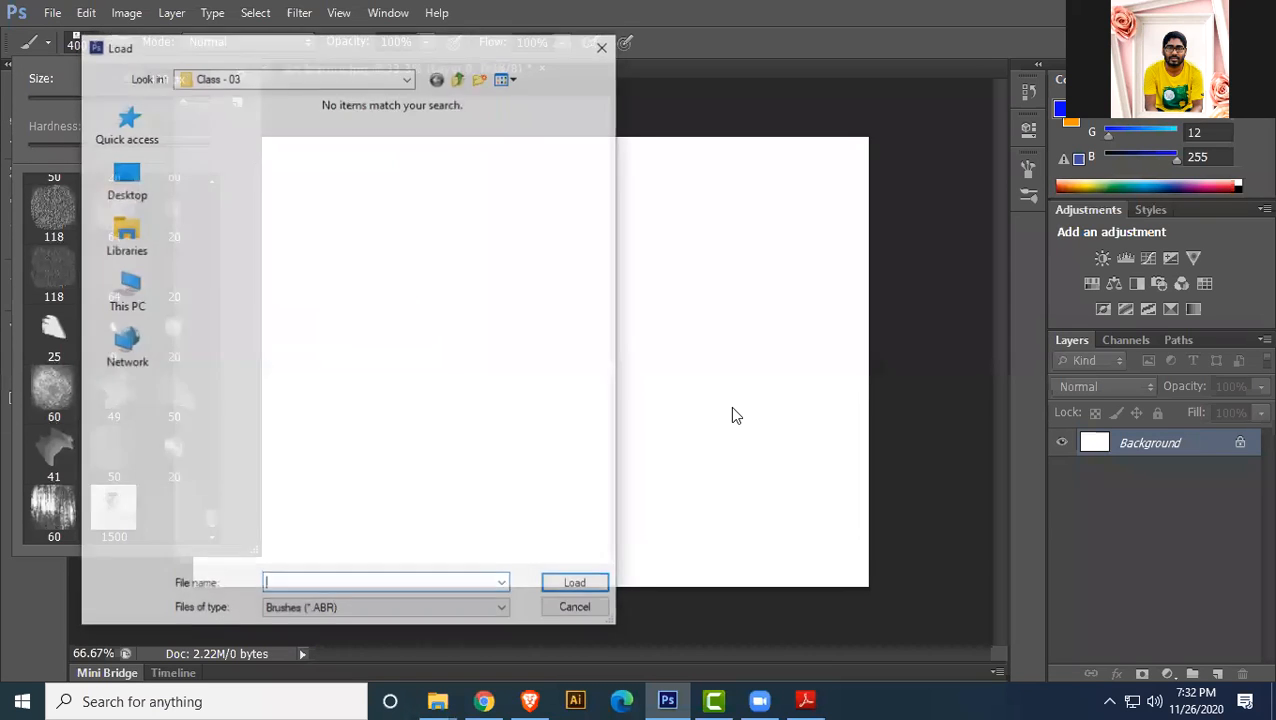
pyautogui.click(407, 77)
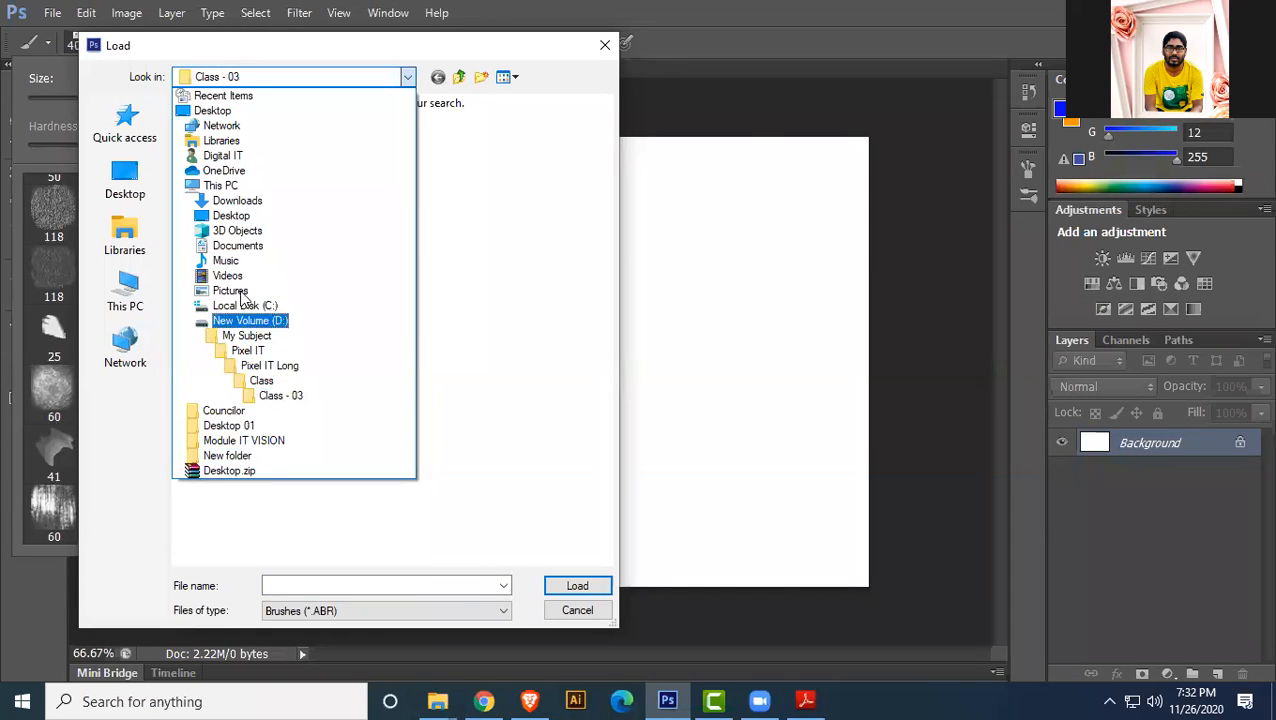
pyautogui.click(238, 200)
pyautogui.doubleClick(265, 147)
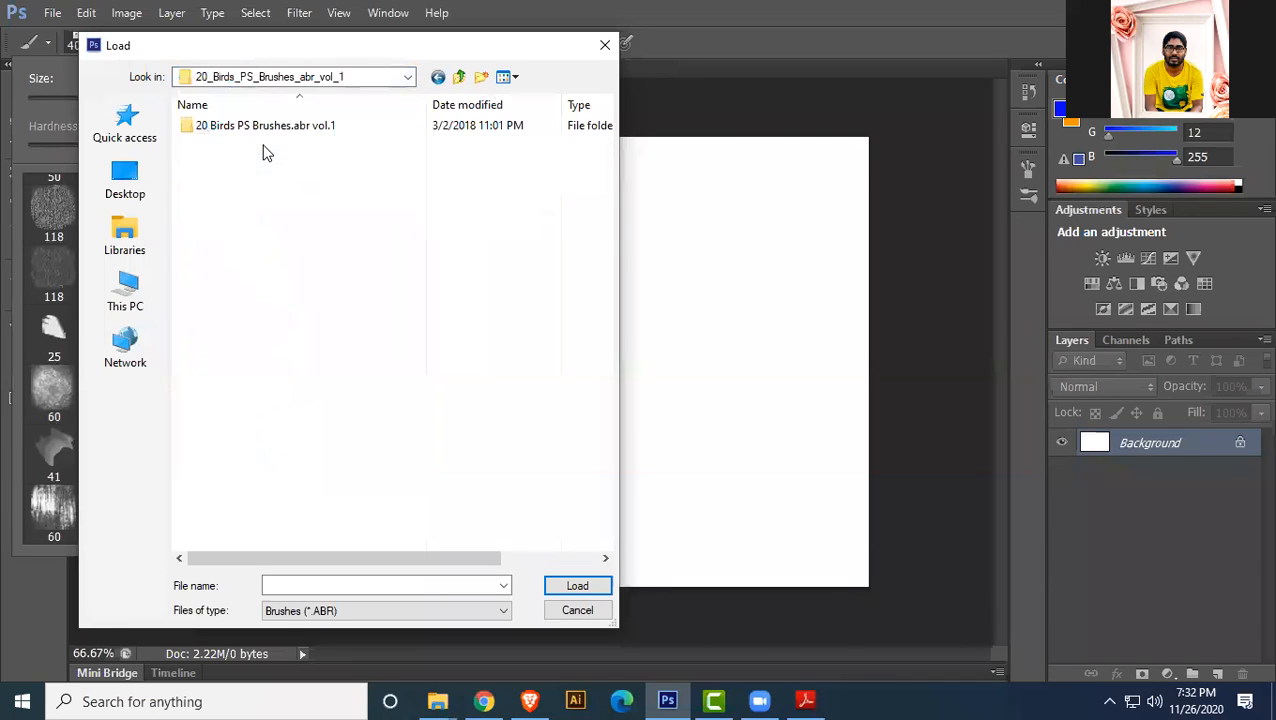
pyautogui.doubleClick(266, 130)
pyautogui.click(266, 134)
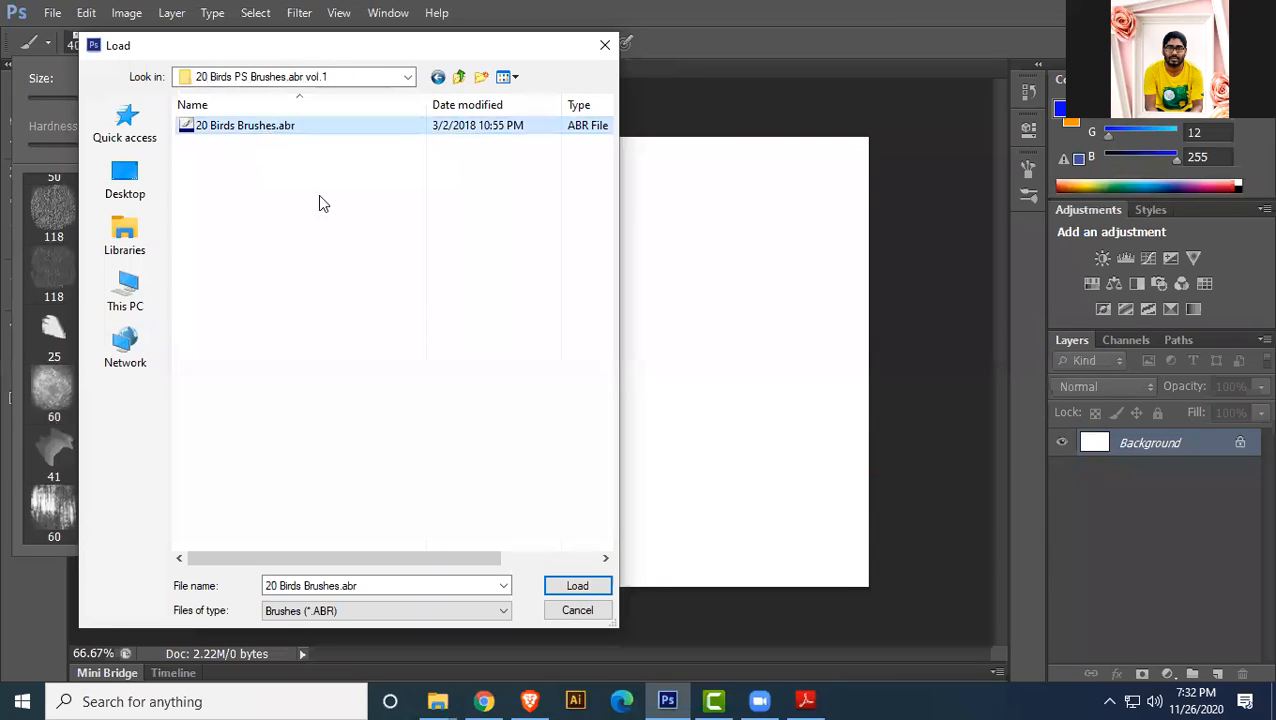
pyautogui.click(565, 586)
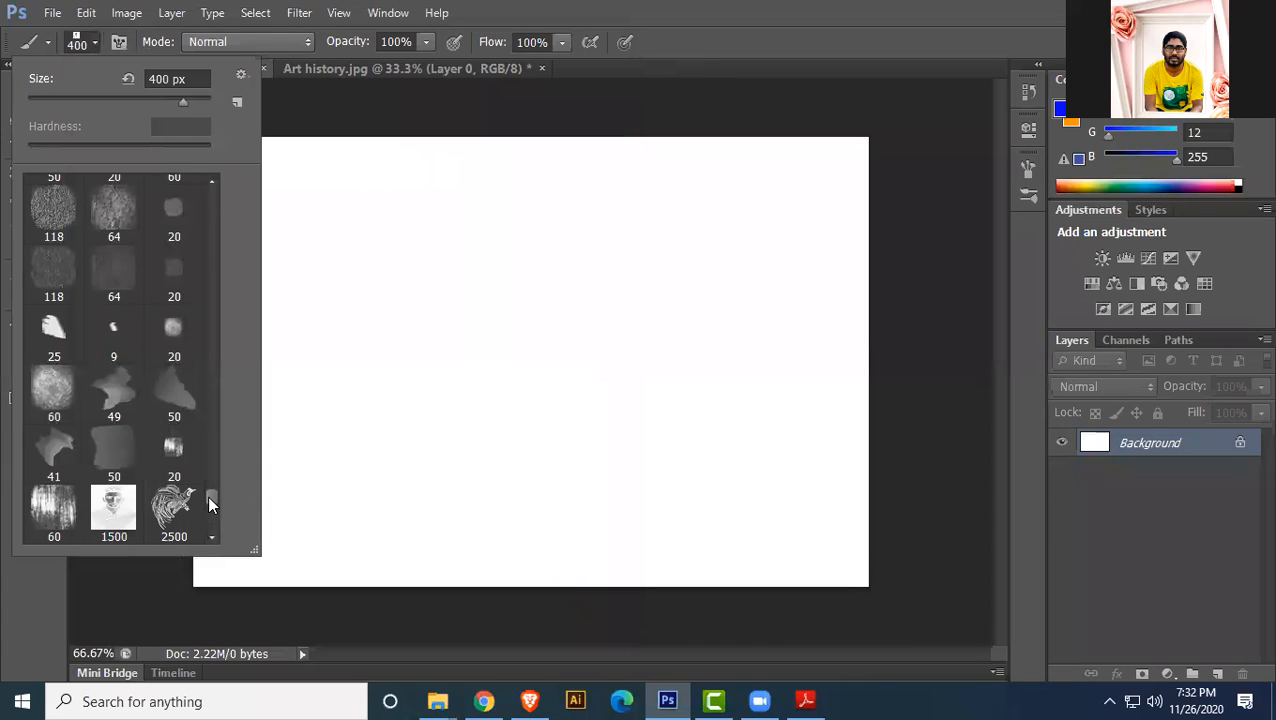
# - Choose the bird brush just before Birds 13 from the loaded presets and reduce its size to 300 px
pyautogui.moveTo(209, 497); pyautogui.dragTo(211, 523)
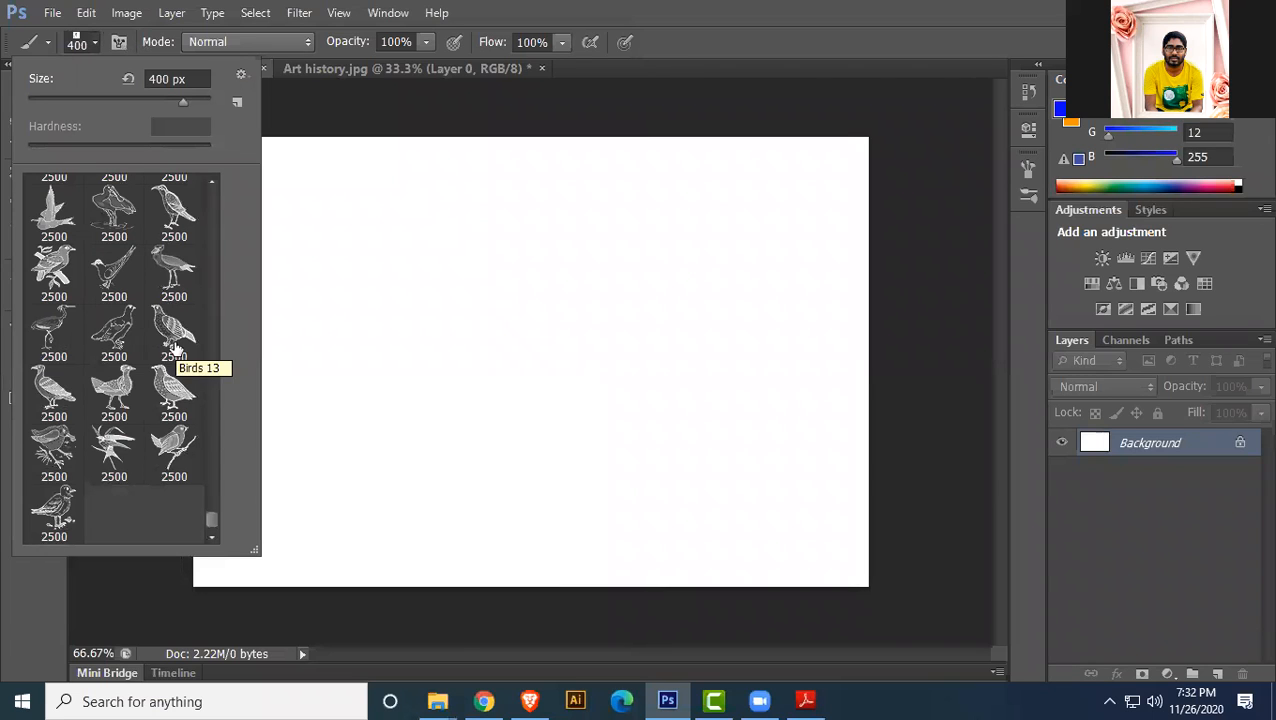
pyautogui.click(105, 338)
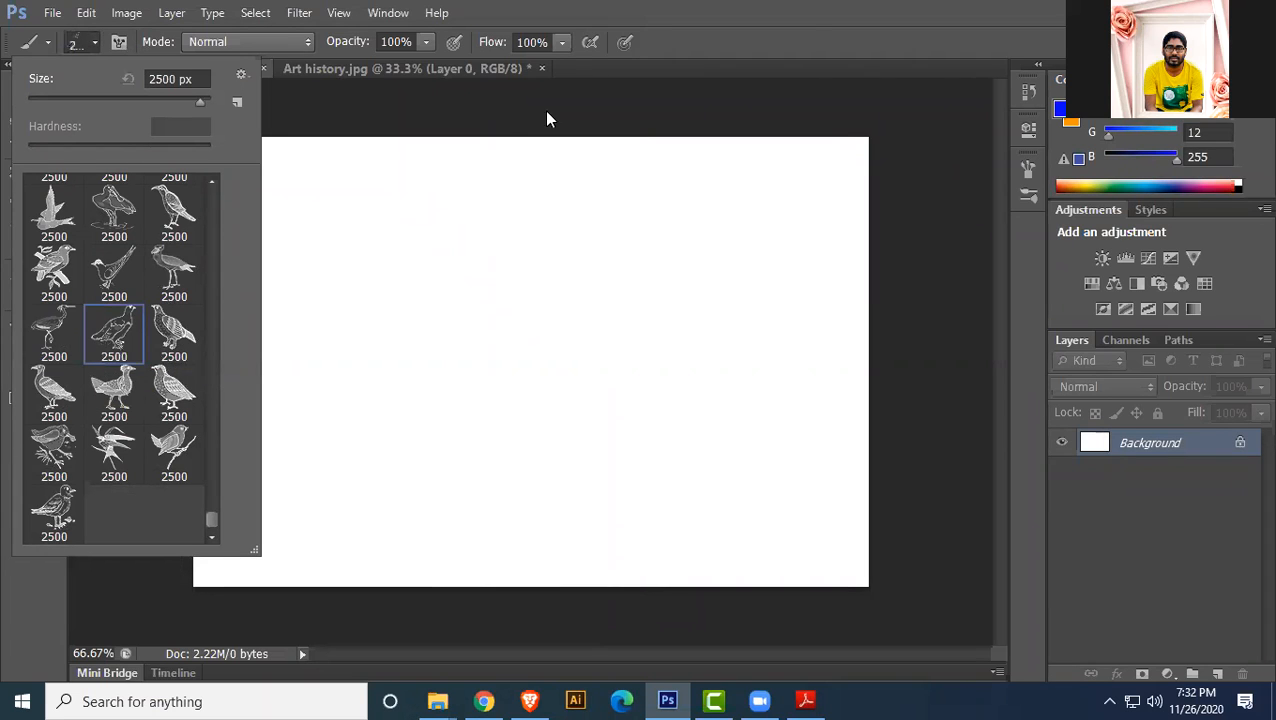
pyautogui.click(806, 5)
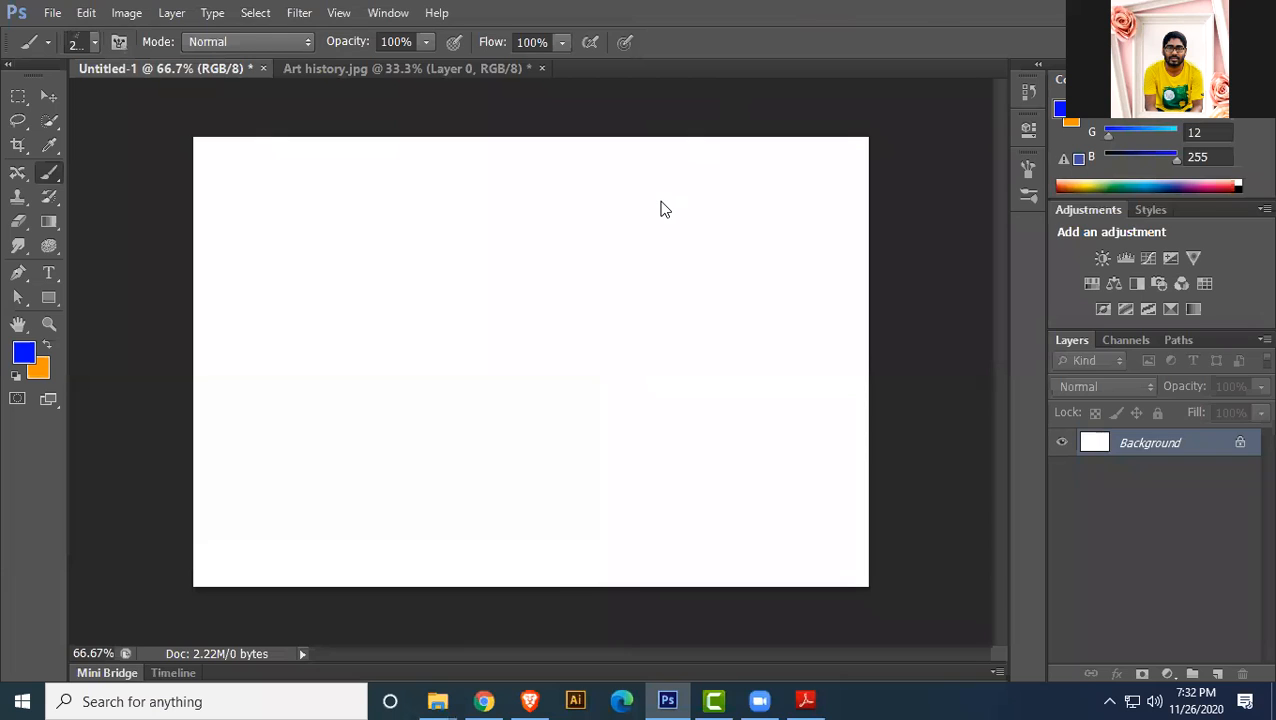
pyautogui.press('[')
pyautogui.press('[')
pyautogui.press('[')
pyautogui.press('[')
pyautogui.press('[')
pyautogui.press('[')
pyautogui.press('[')
# - Set the foreground colour to black (#000000)
pyautogui.click(26, 362)
pyautogui.click(680, 397)
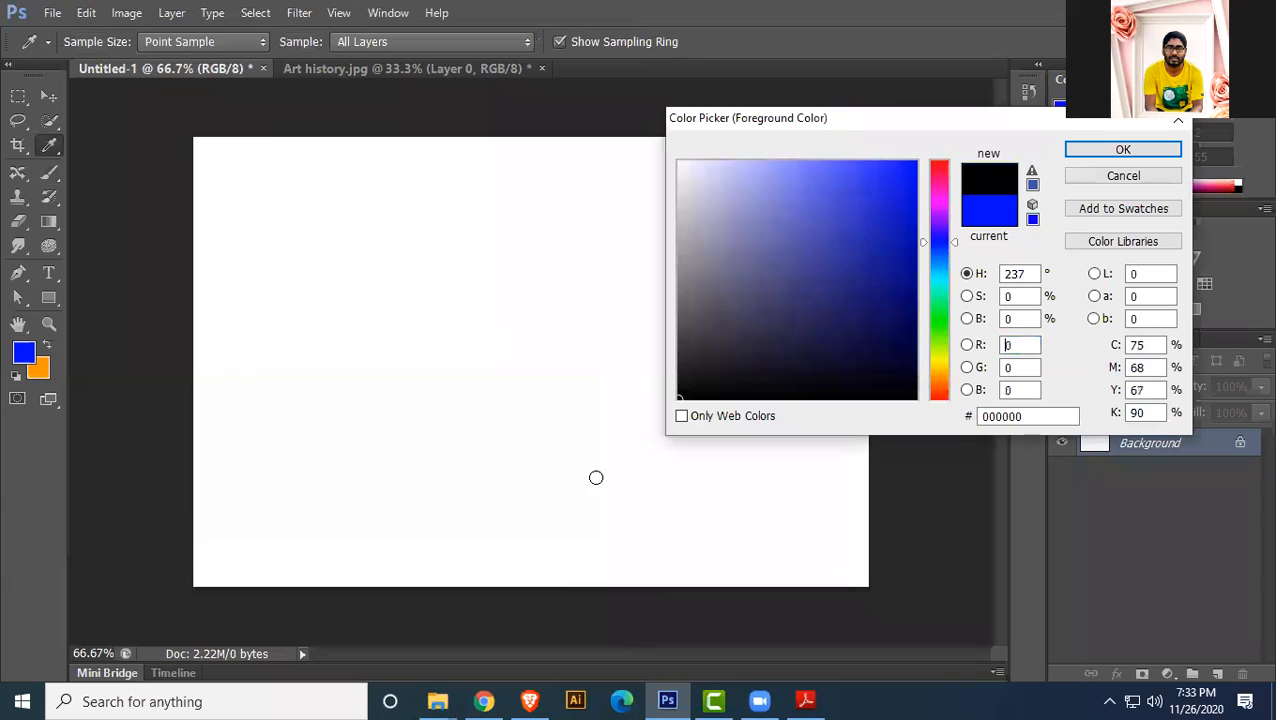
pyautogui.click(1092, 155)
# - Stamp the bird on the upper left of the canvas, and a different striped bird at 400 px on the right
pyautogui.click(406, 250)
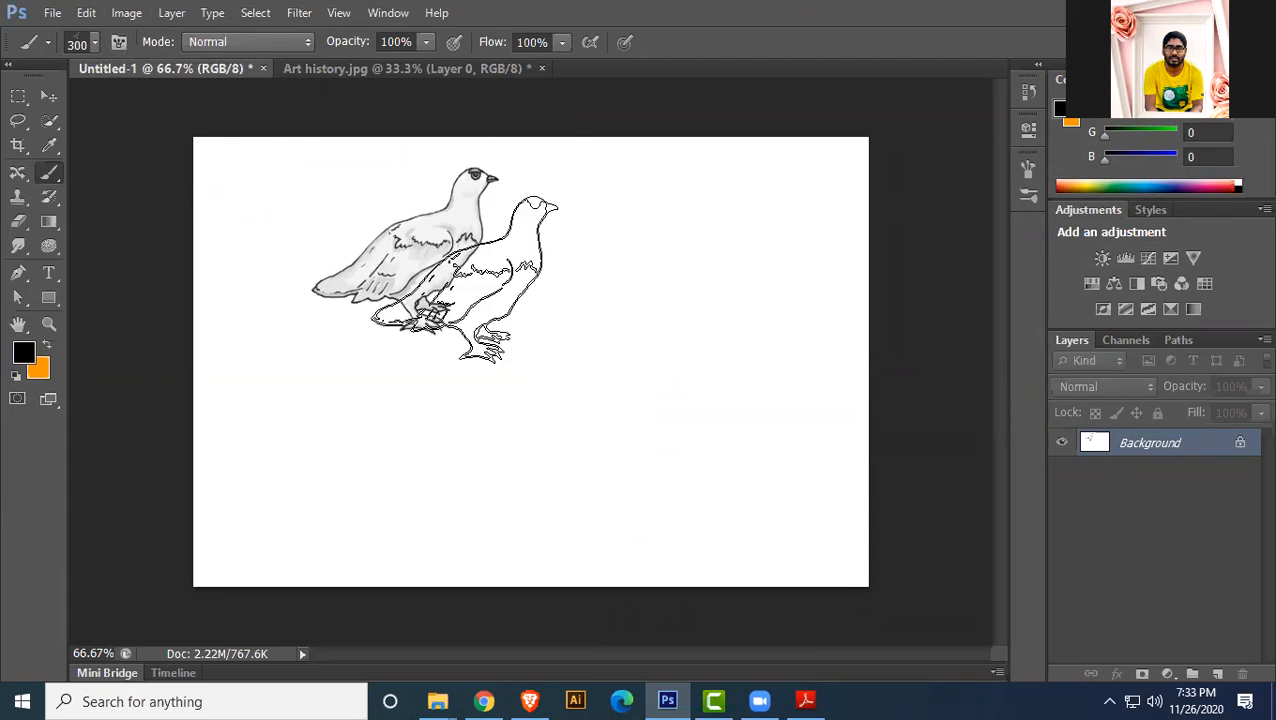
pyautogui.click(96, 41)
pyautogui.click(174, 396)
pyautogui.click(758, 13)
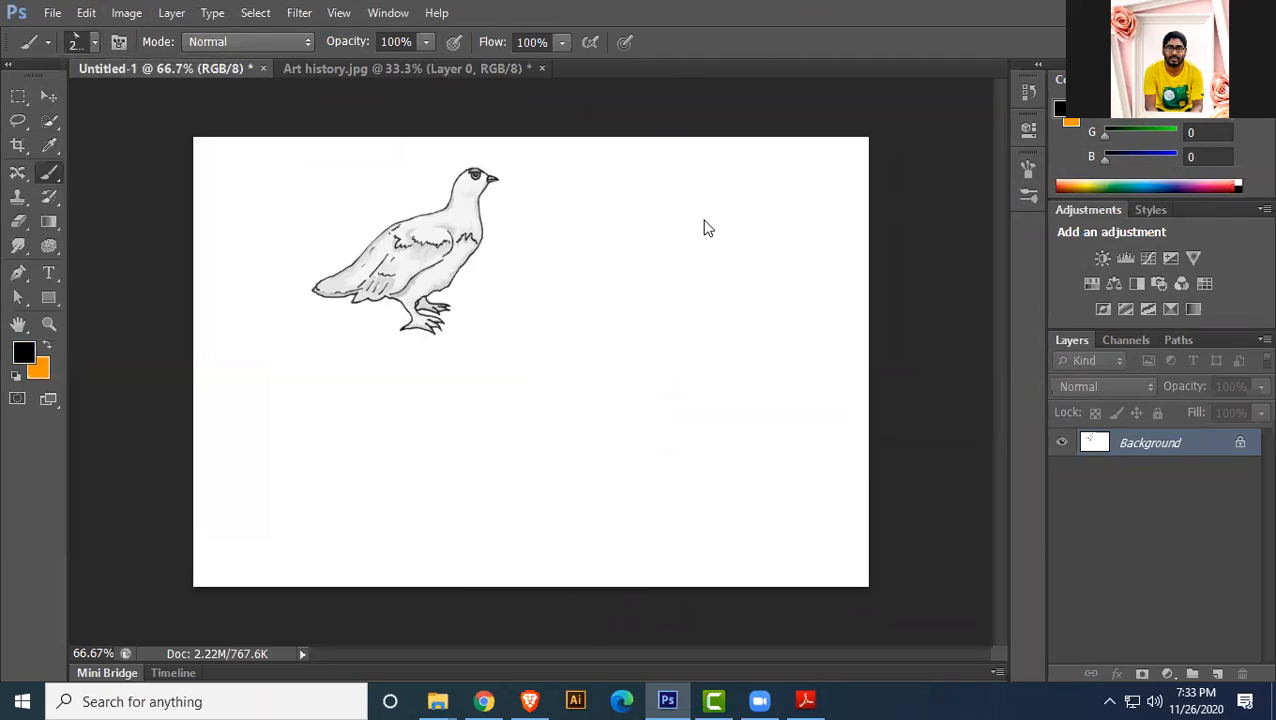
pyautogui.click(730, 320)
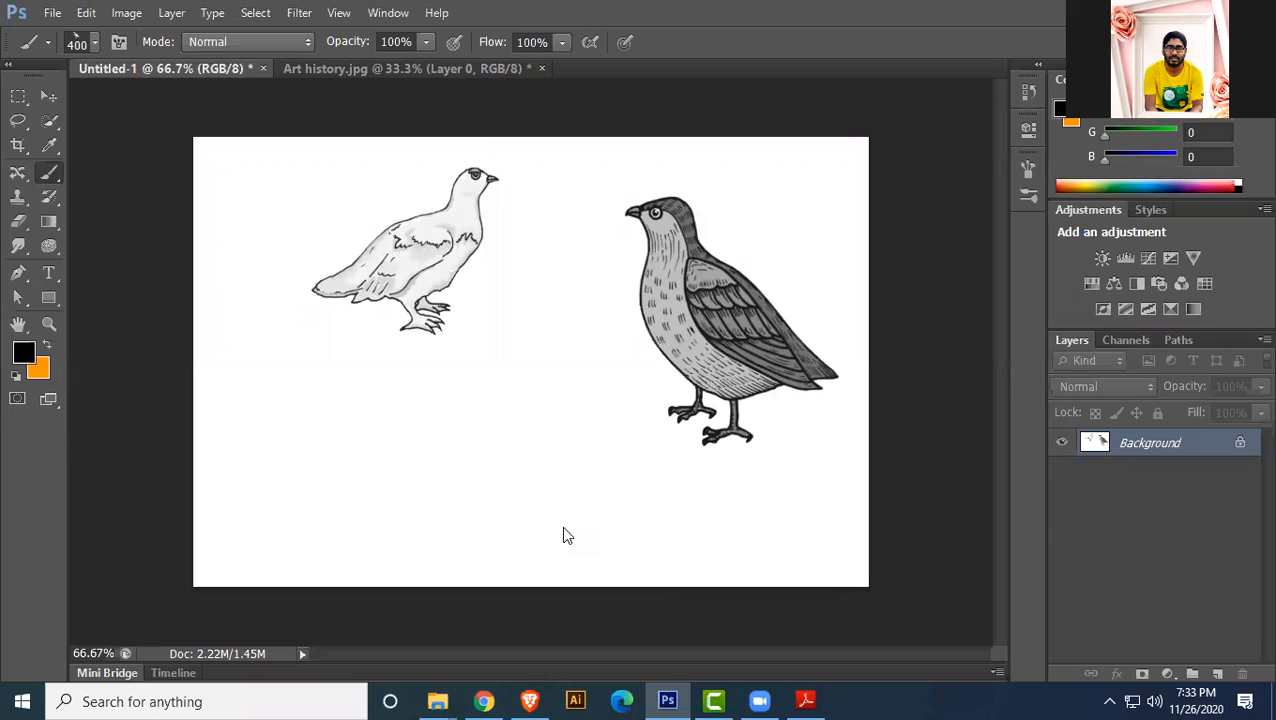
# - Undo both bird stamps and switch to the Move tool
pyautogui.hotkey('ctrl', 'alt', 'z')
pyautogui.hotkey('ctrl', 'alt', 'z')
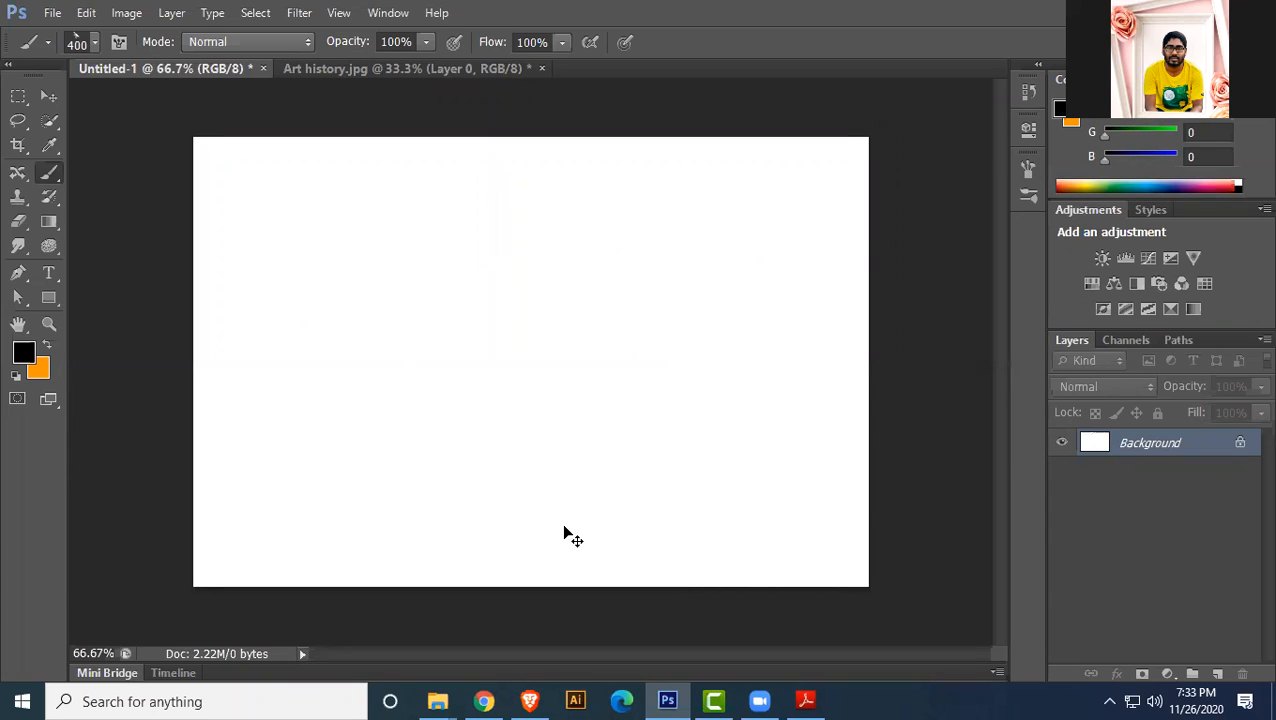
pyautogui.click(53, 94)
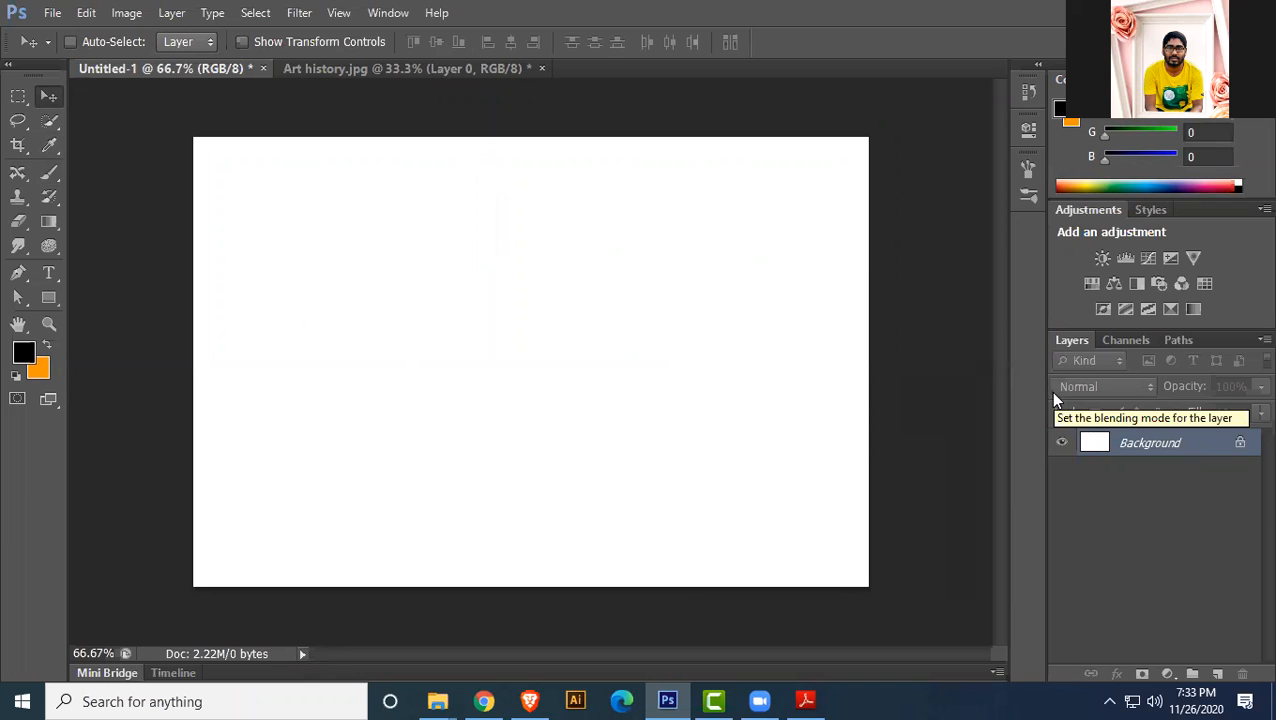
# - Close the Art history.jpg document without saving and add a new empty layer to the Untitled-1 document
pyautogui.click(486, 72)
pyautogui.click(542, 68)
pyautogui.click(630, 275)
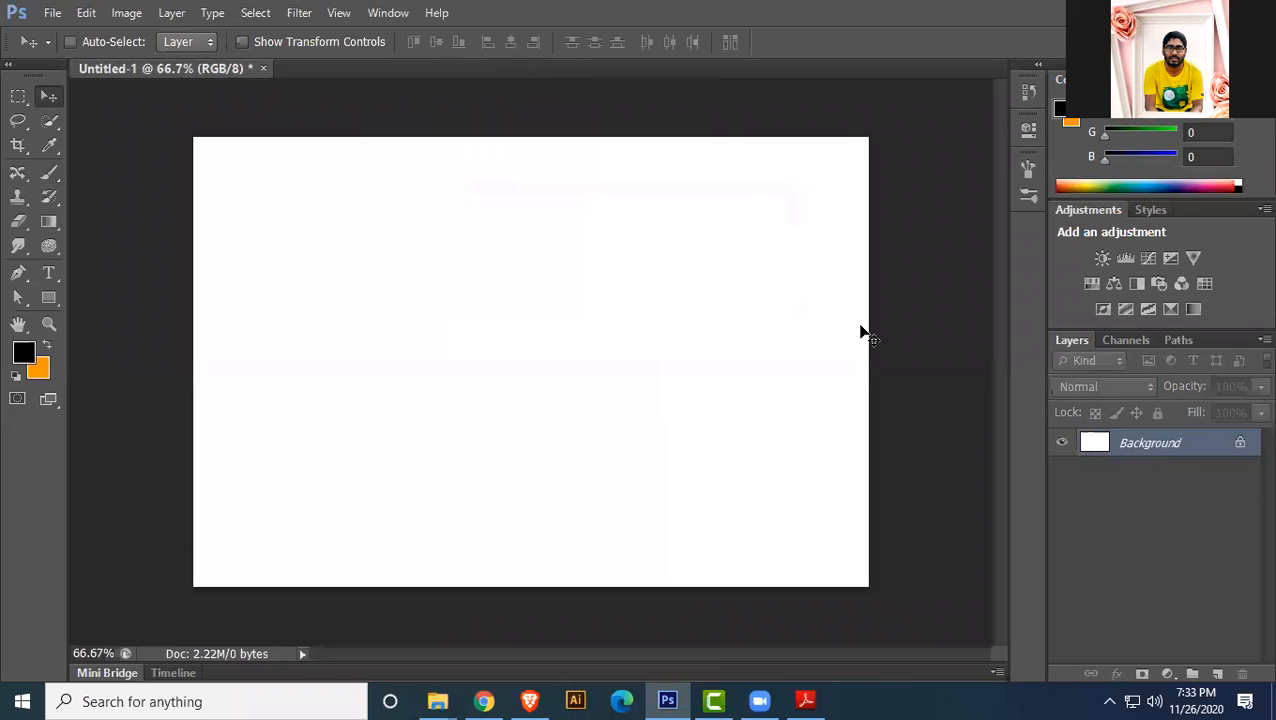
pyautogui.click(1218, 674)
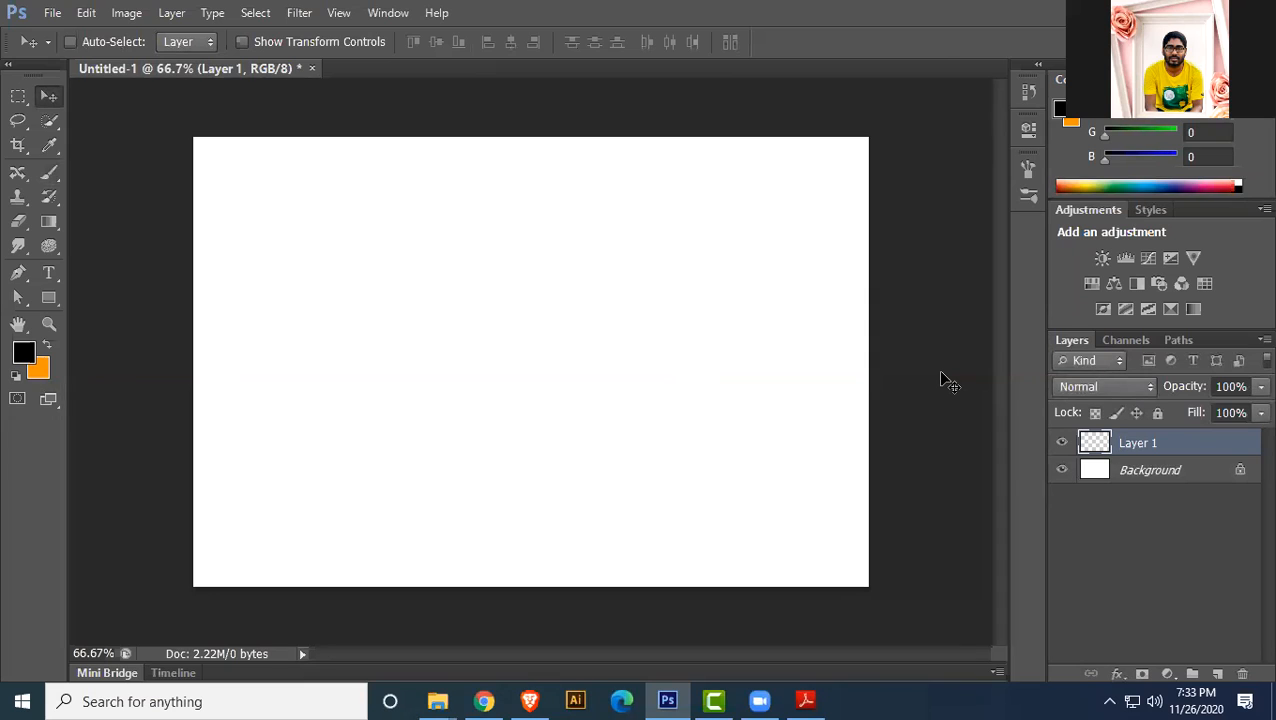
# - Try filling the new layer with the black foreground colour and with the orange background colour, undoing each fill
pyautogui.hotkey('alt', 'BackSpace')
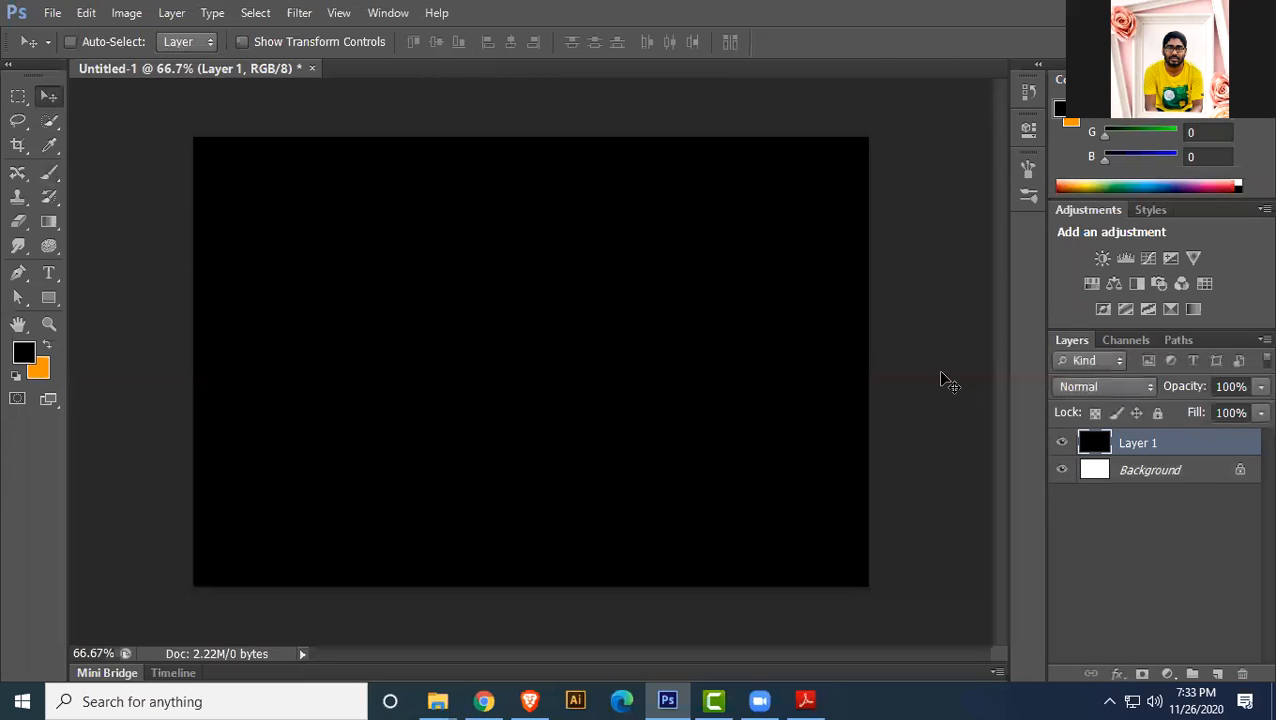
pyautogui.hotkey('ctrl', 'z')
pyautogui.hotkey('ctrl', 'BackSpace')
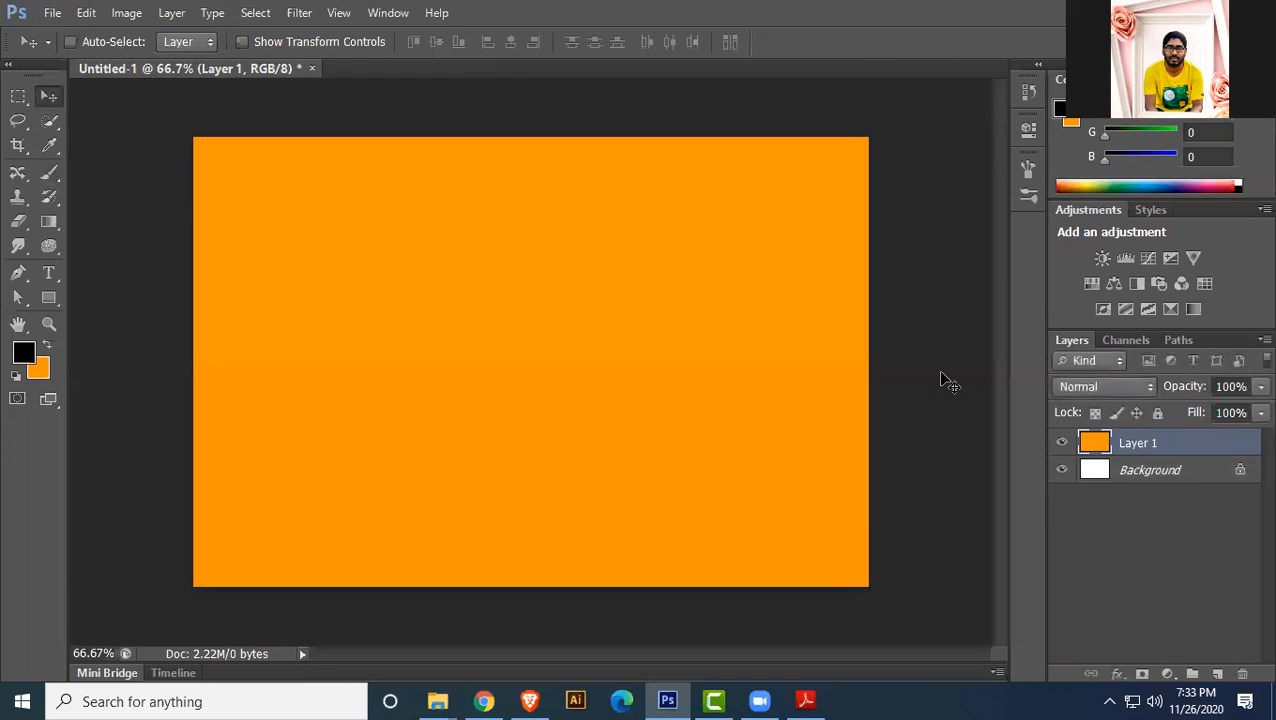
pyautogui.hotkey('ctrl', 'z')
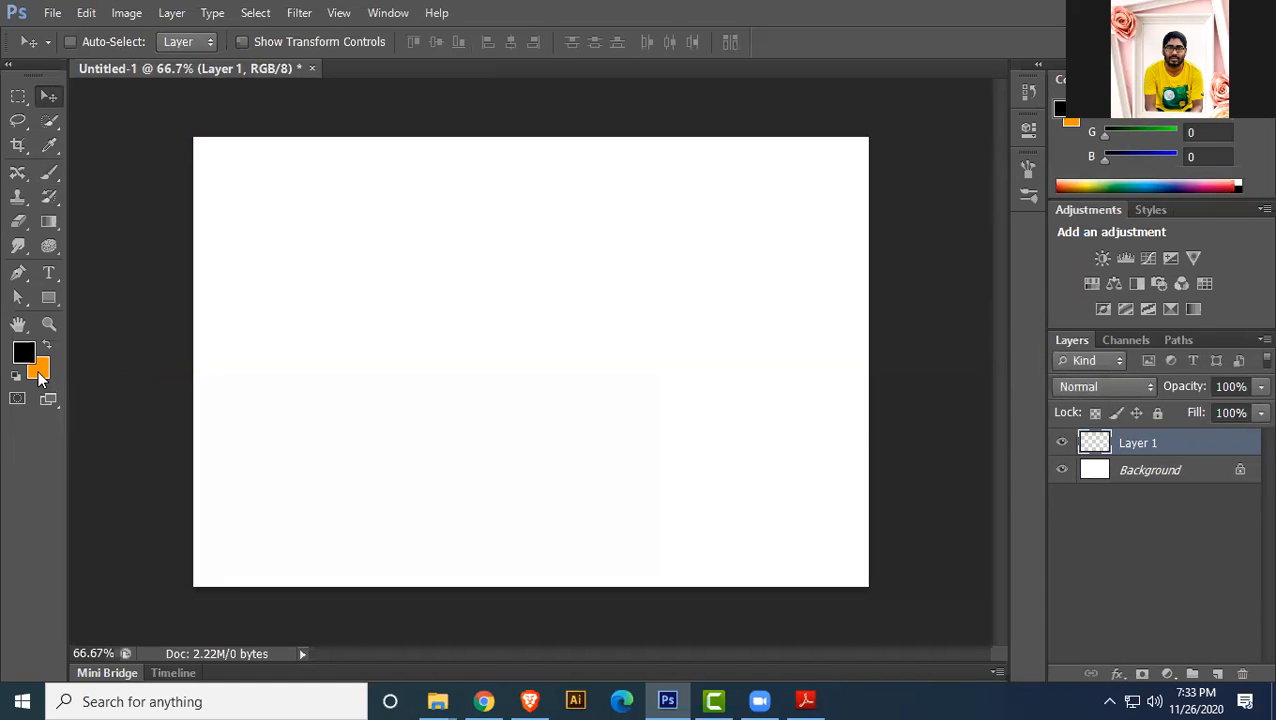
# - Set the background colour to brown #9d5d01 and fill Layer 1 with it
pyautogui.click(38, 372)
pyautogui.click(913, 253)
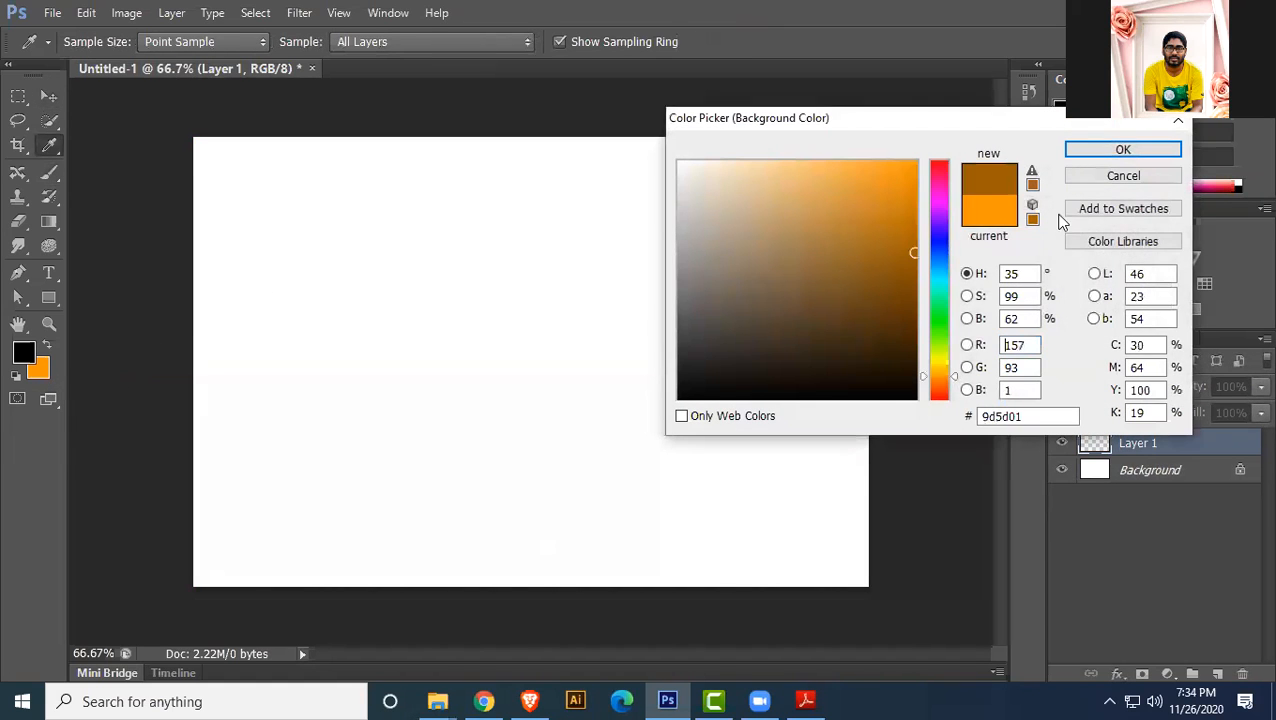
pyautogui.click(1122, 150)
pyautogui.press('v')
pyautogui.hotkey('ctrl', 'BackSpace')
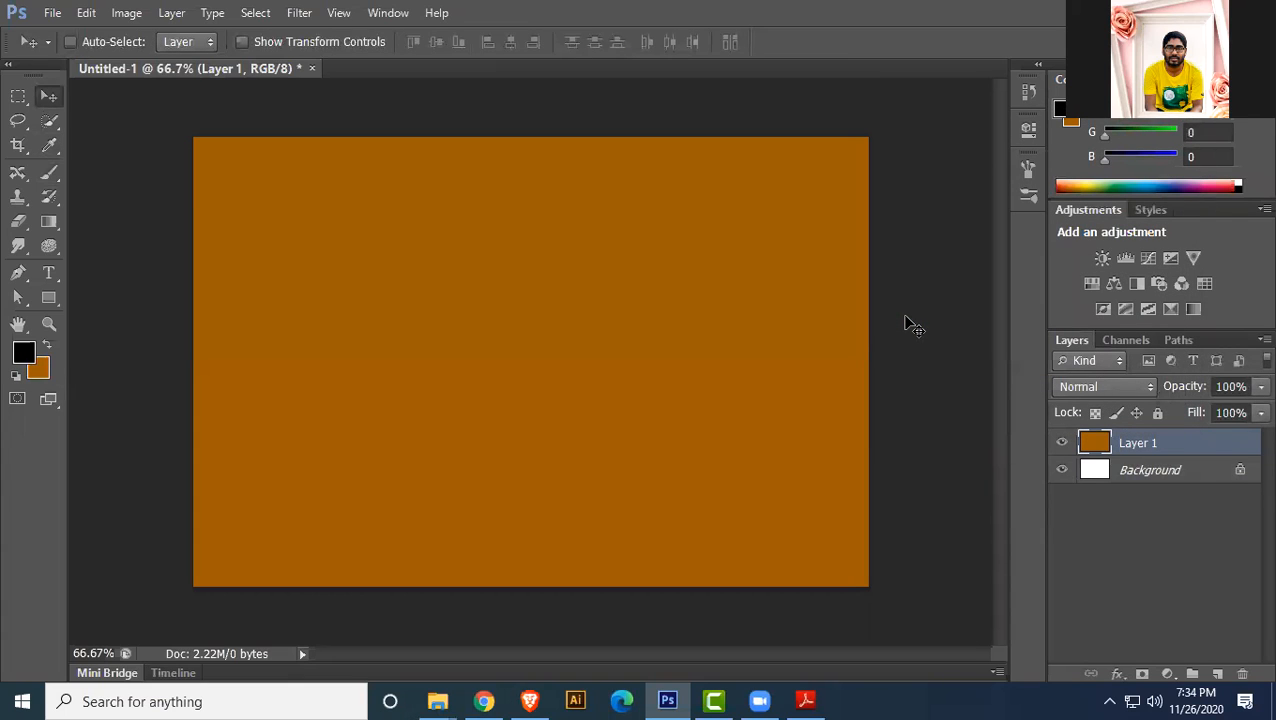
# - Add a new layer, lasso an uneven ground strip along the canvas's lower edge, fill it with black and deselect
pyautogui.click(1217, 674)
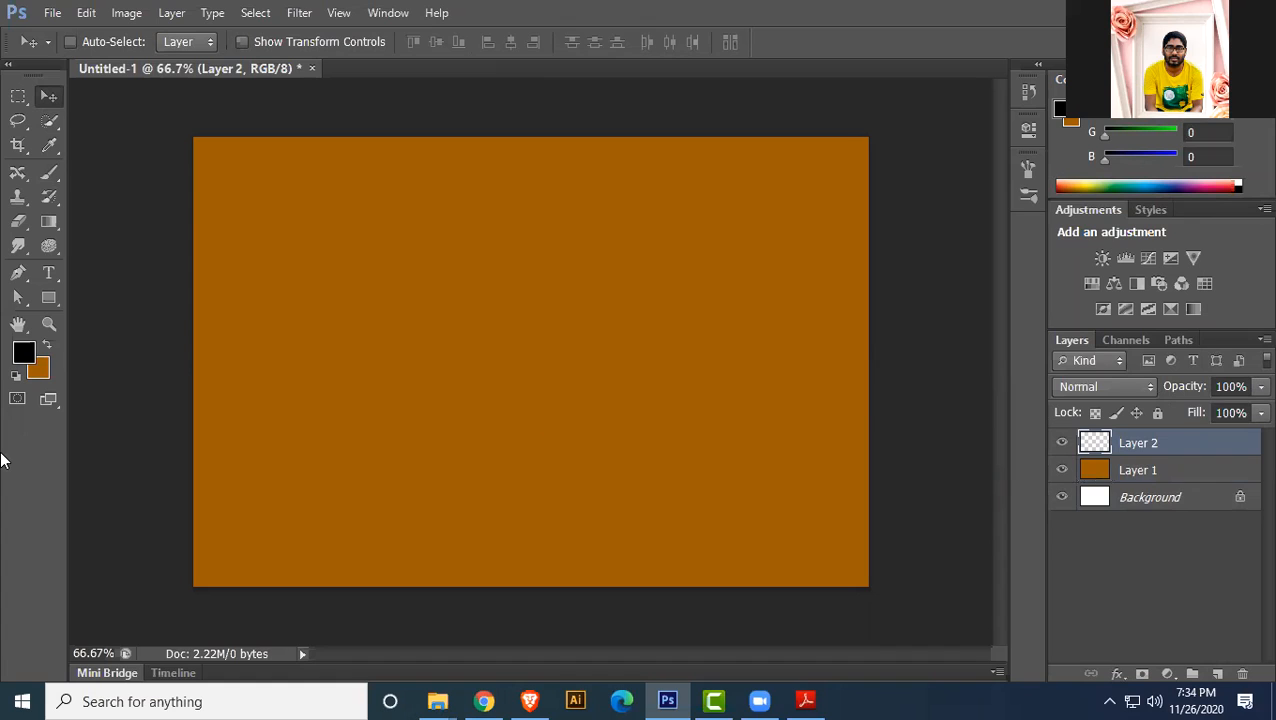
pyautogui.click(18, 121)
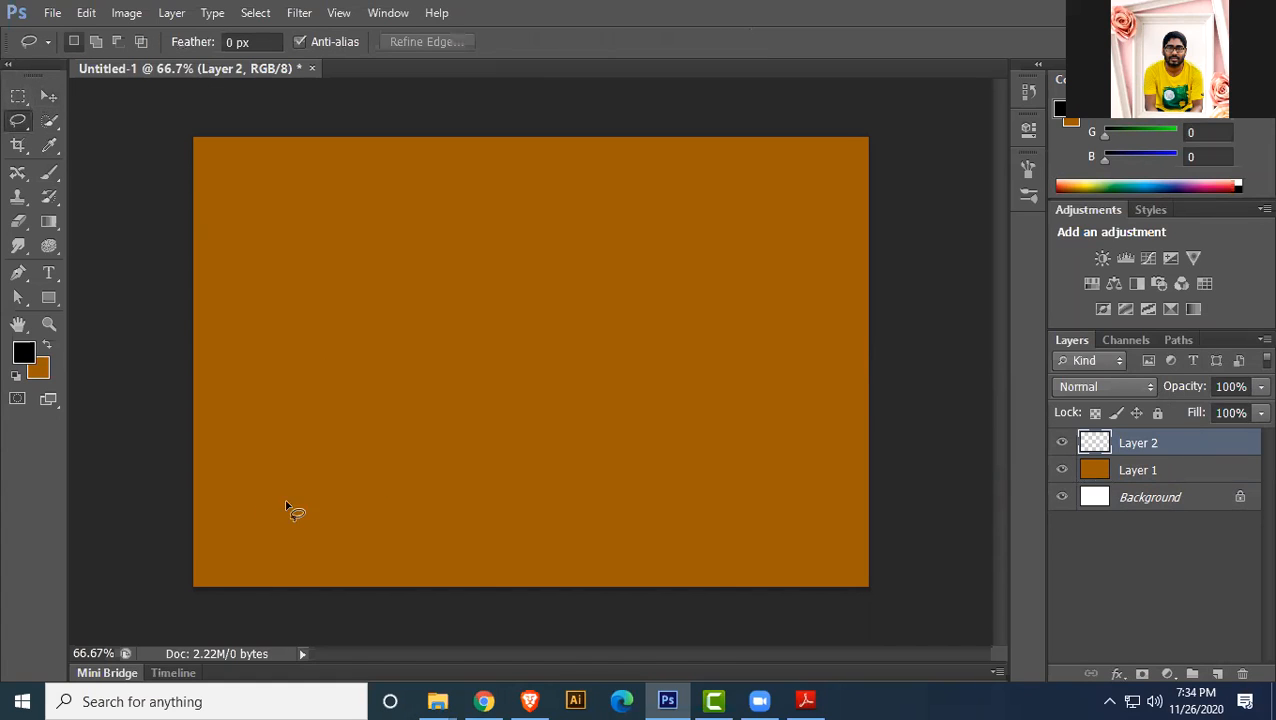
pyautogui.moveTo(177, 556)
pyautogui.mouseDown()
pyautogui.moveTo(675, 538)
pyautogui.moveTo(844, 549)
pyautogui.moveTo(892, 574)
pyautogui.moveTo(852, 614)
pyautogui.moveTo(666, 636)
pyautogui.moveTo(343, 635)
pyautogui.moveTo(208, 622)
pyautogui.moveTo(177, 592)
pyautogui.moveTo(192, 556)
pyautogui.mouseUp()
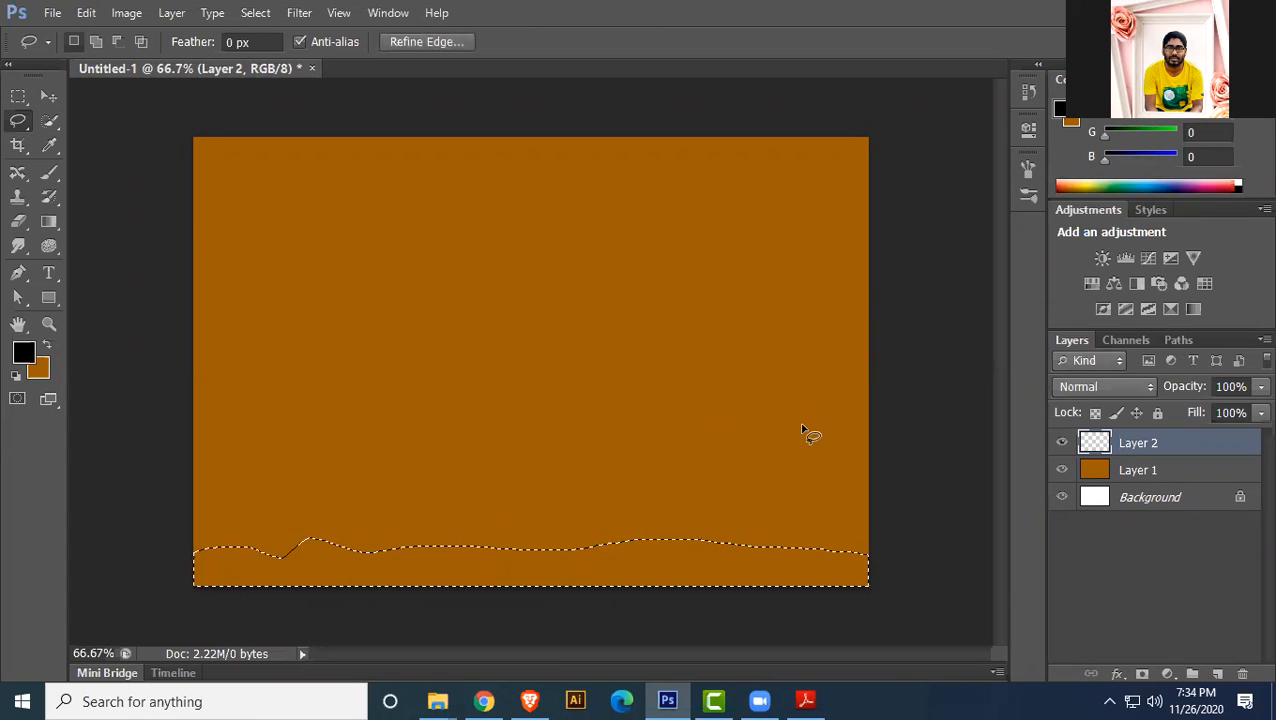
pyautogui.hotkey('alt', 'BackSpace')
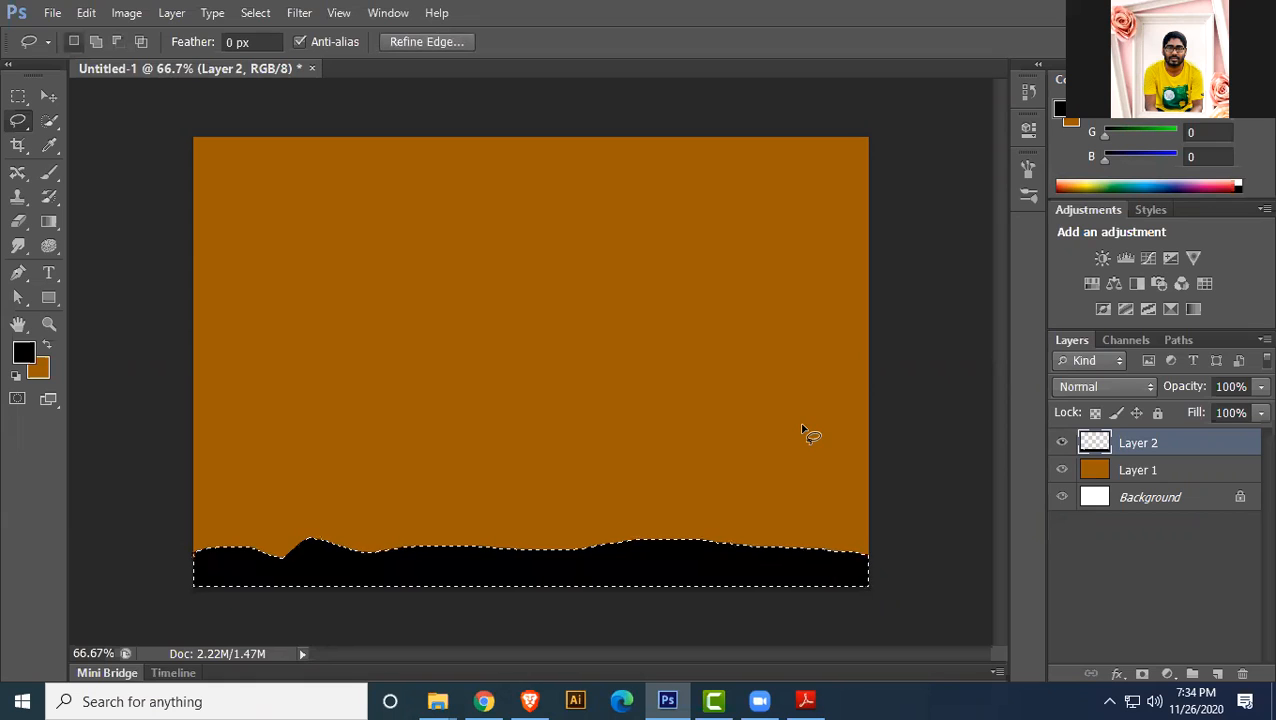
pyautogui.hotkey('ctrl', 'd')
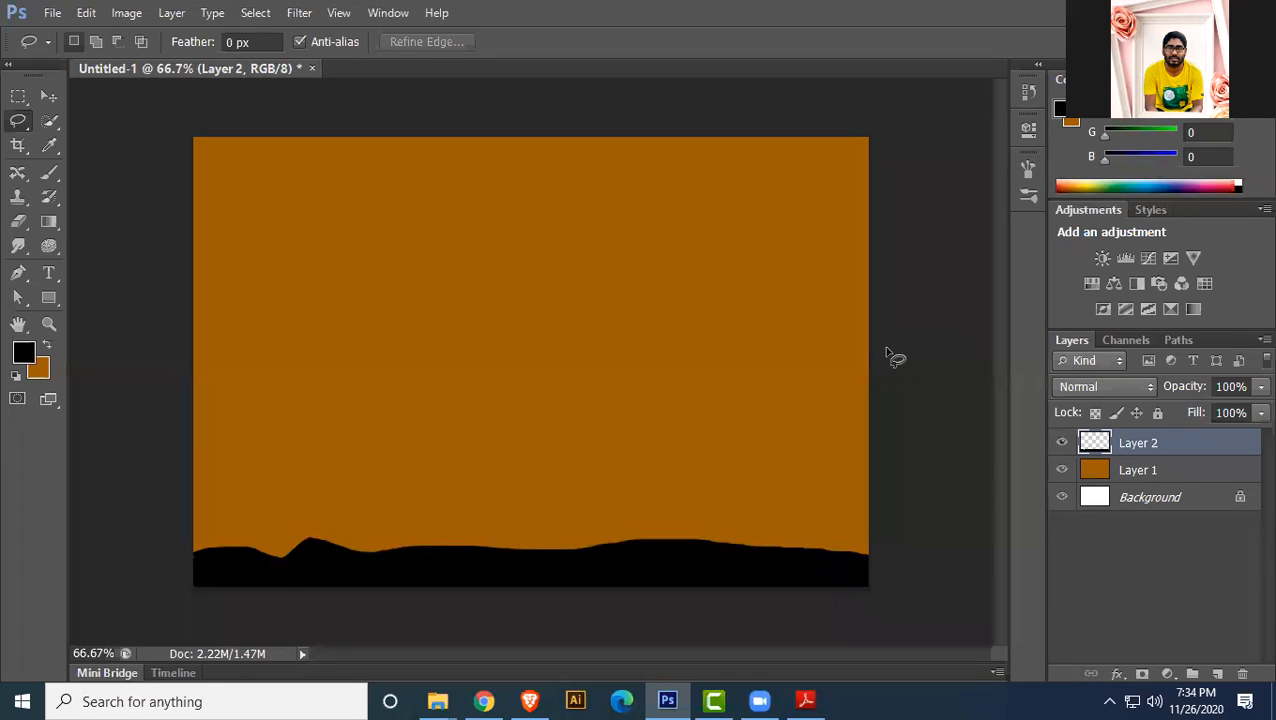
# - Add a new layer above the ground and choose the 134 px grass preset for the Brush tool
pyautogui.click(1217, 675)
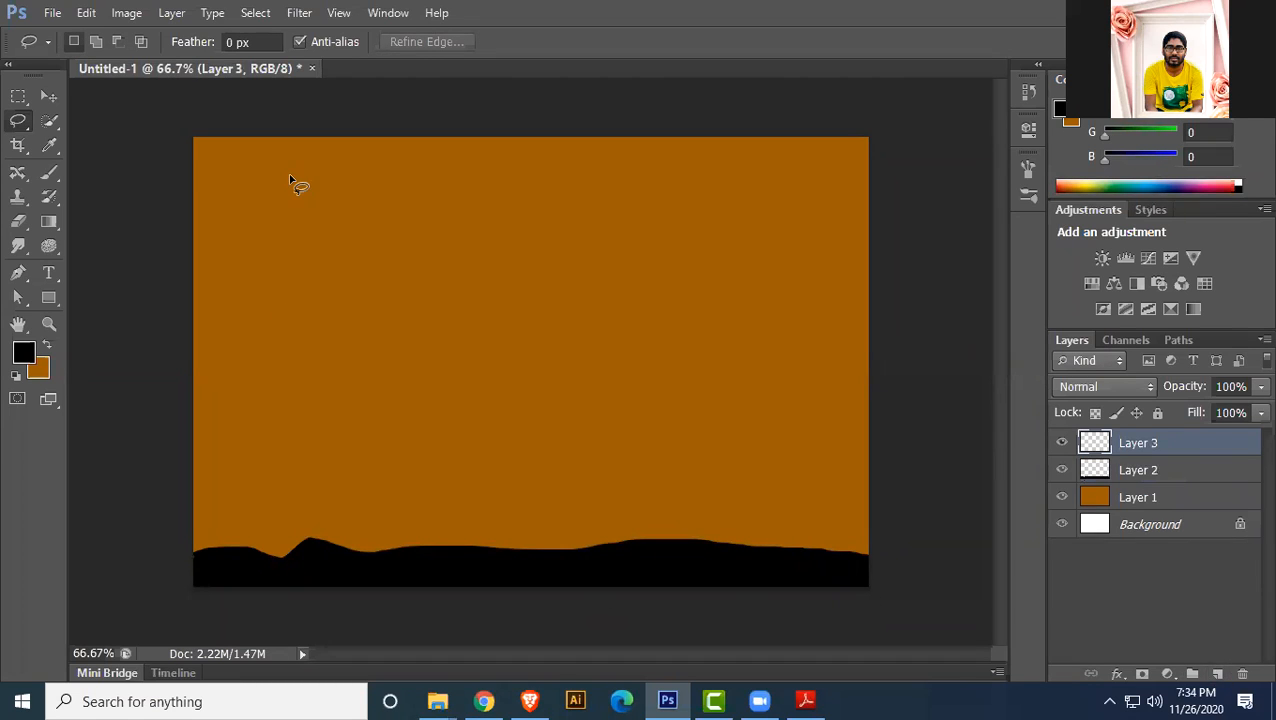
pyautogui.click(54, 150)
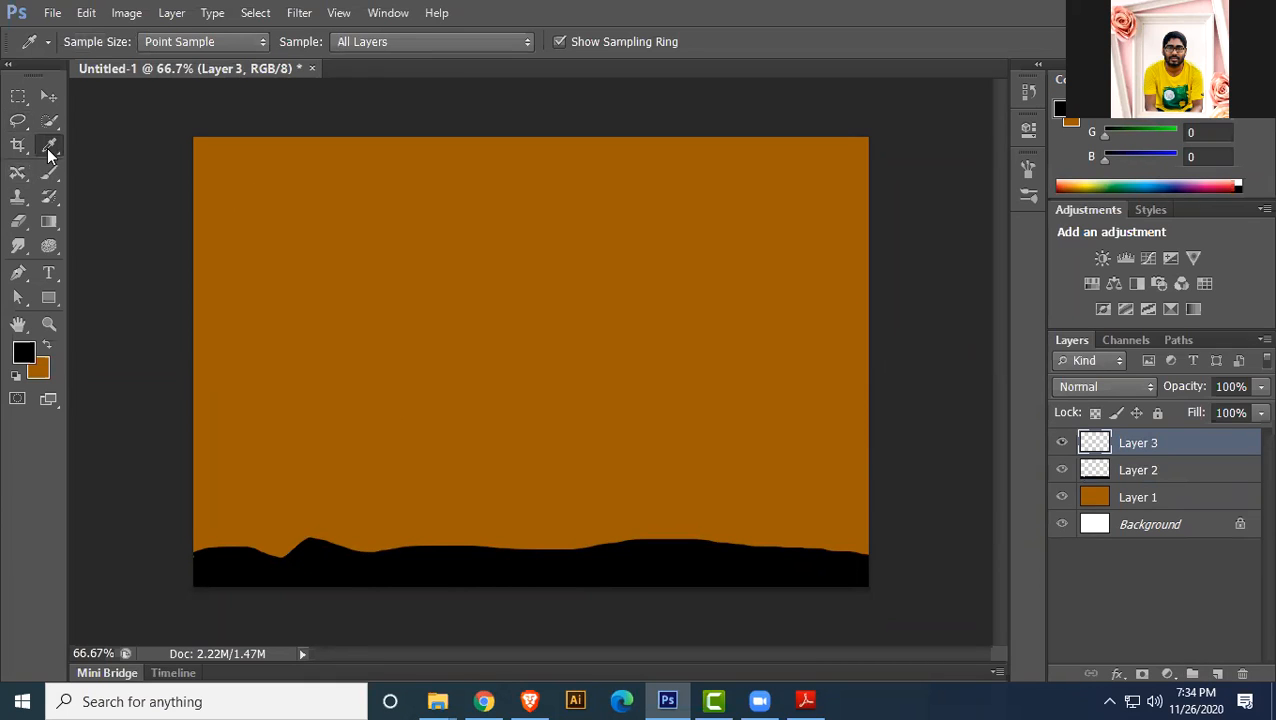
pyautogui.click(49, 173)
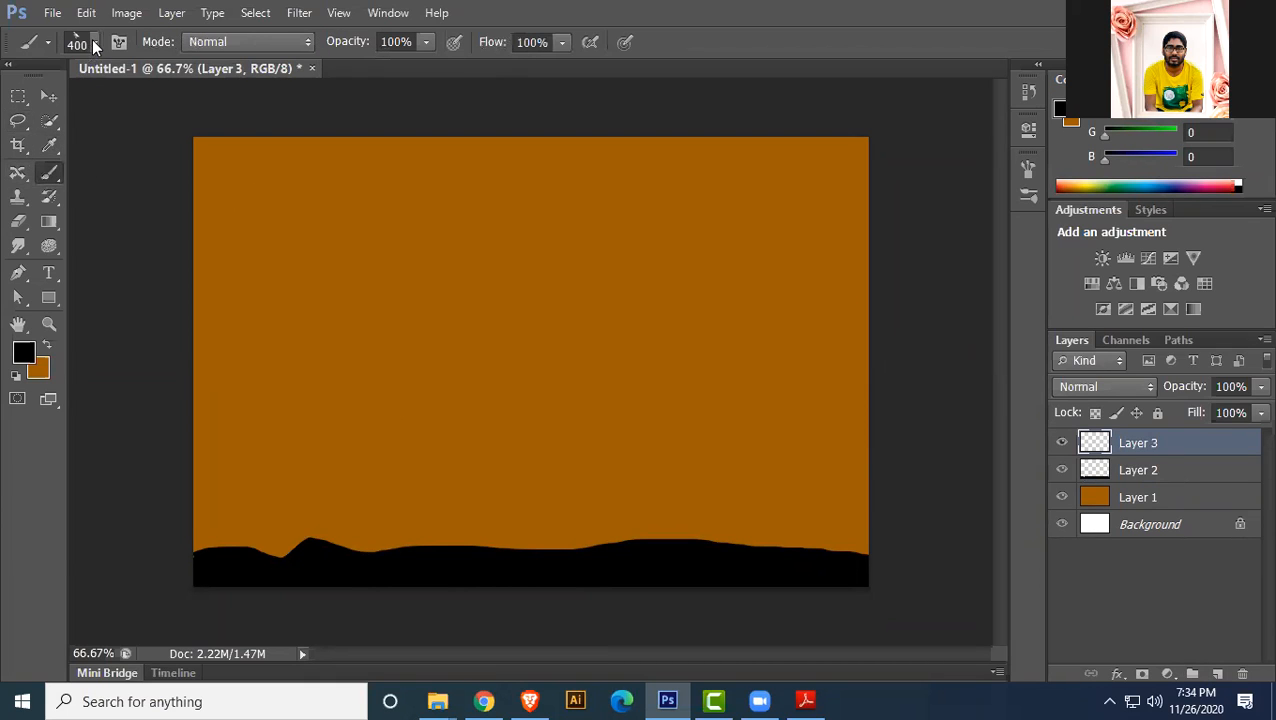
pyautogui.click(94, 43)
pyautogui.moveTo(207, 517)
pyautogui.mouseDown()
pyautogui.moveTo(224, 329)
pyautogui.moveTo(213, 237)
pyautogui.mouseUp()
pyautogui.scroll(-3, 193, 291)
pyautogui.click(173, 470)
pyautogui.click(645, 33)
# - Undo the trial grass stroke, turn off the brush's Color Dynamics and paint dense black grass along the whole ground
pyautogui.moveTo(194, 521); pyautogui.dragTo(447, 521)
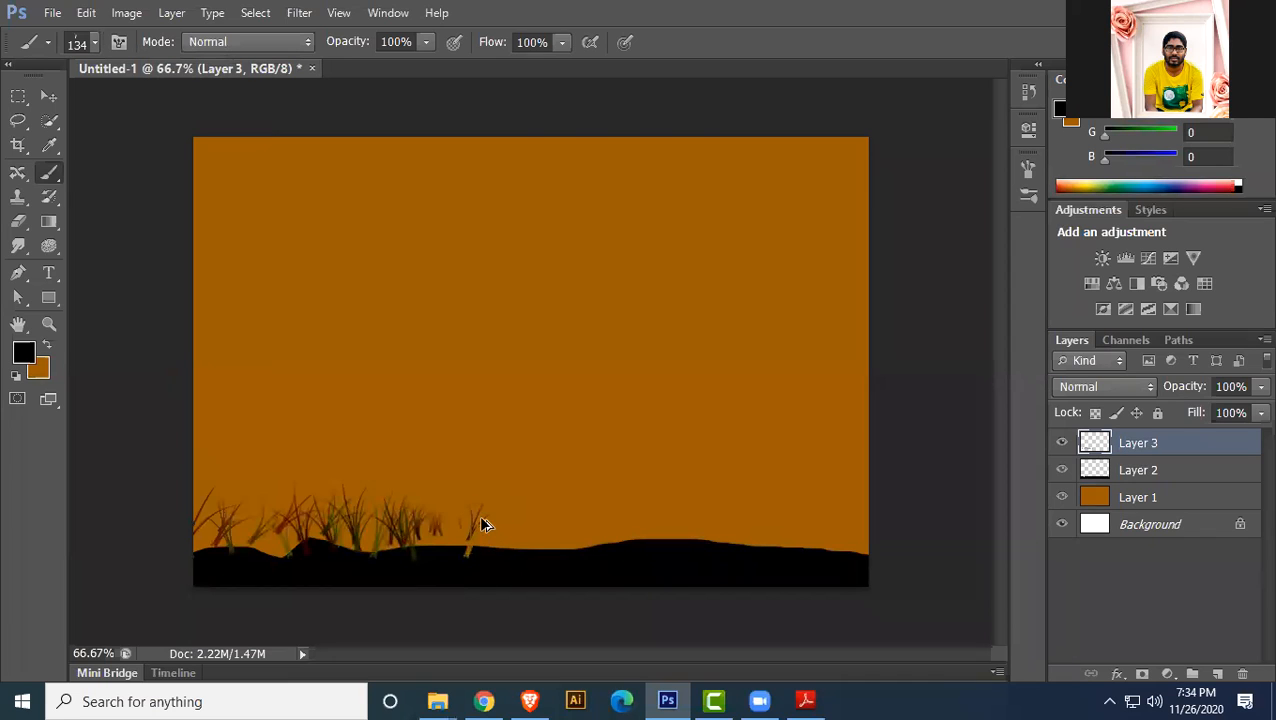
pyautogui.hotkey('ctrl', 'z')
pyautogui.click(119, 42)
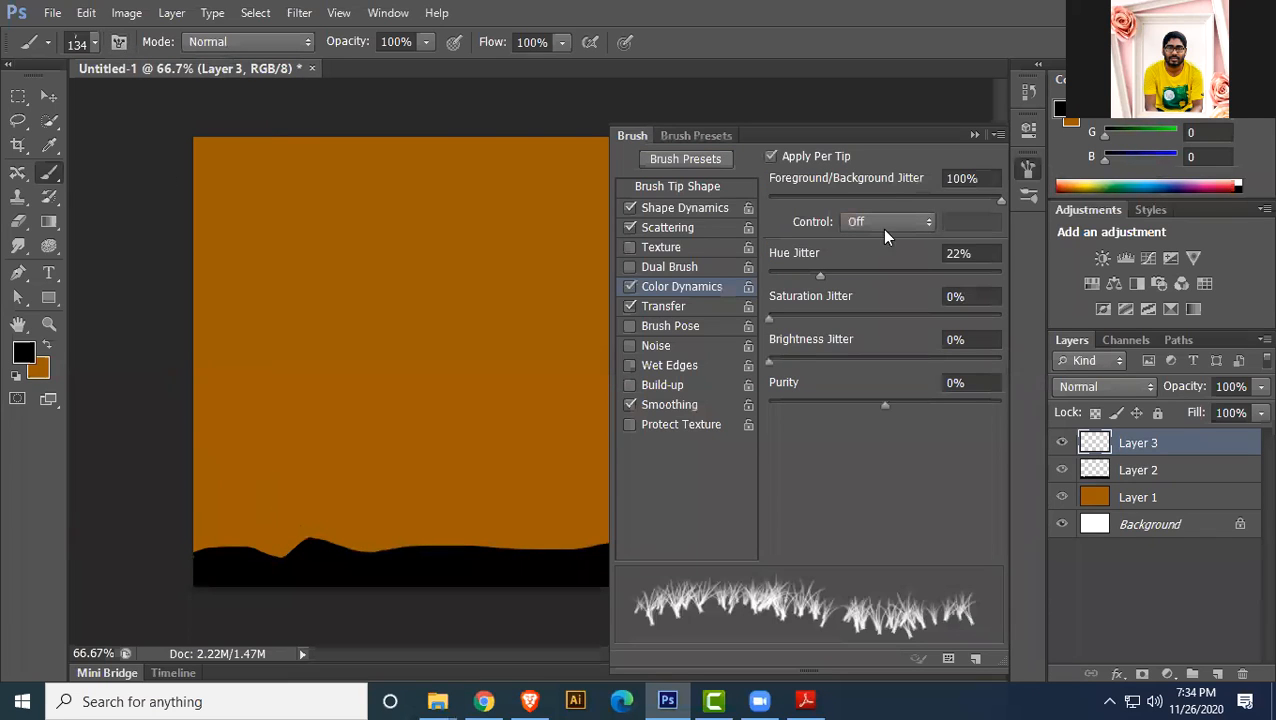
pyautogui.click(629, 287)
pyautogui.click(978, 137)
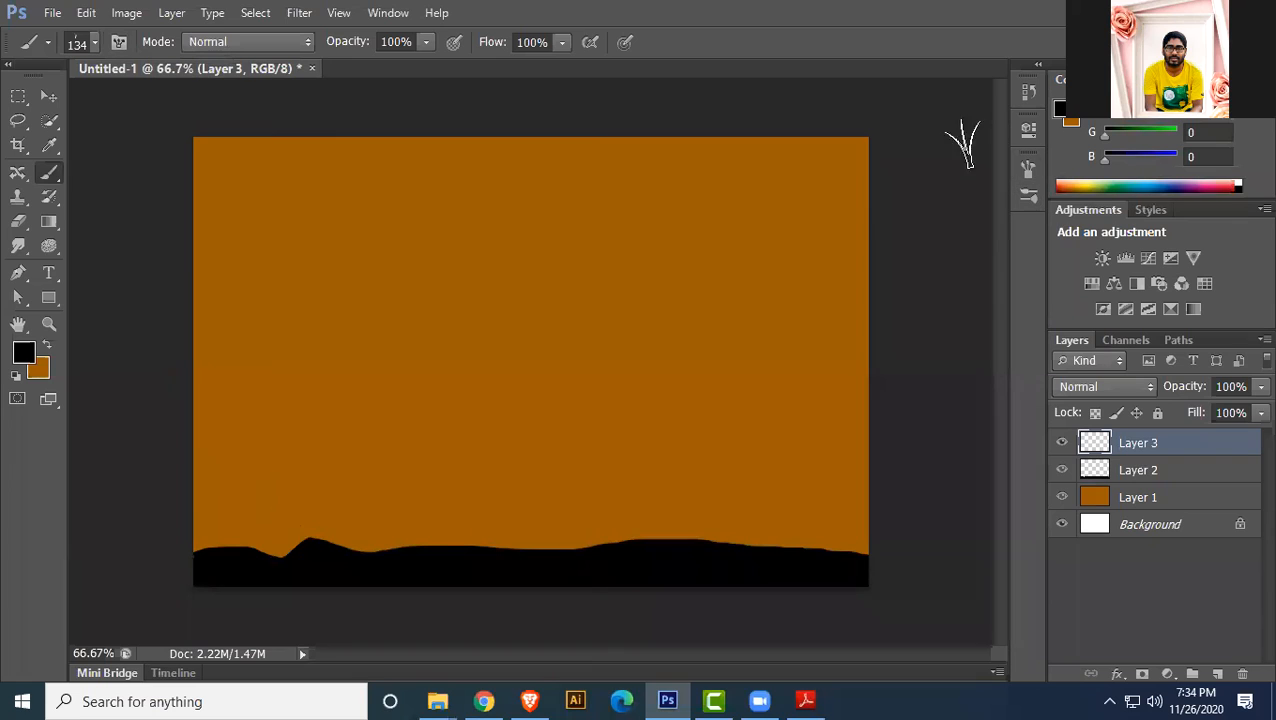
pyautogui.moveTo(188, 526)
pyautogui.mouseDown()
pyautogui.moveTo(803, 521)
pyautogui.moveTo(780, 527)
pyautogui.moveTo(889, 535)
pyautogui.moveTo(560, 525)
pyautogui.moveTo(700, 513)
pyautogui.moveTo(94, 550)
pyautogui.moveTo(330, 520)
pyautogui.moveTo(233, 504)
pyautogui.moveTo(760, 518)
pyautogui.moveTo(749, 529)
pyautogui.moveTo(553, 507)
pyautogui.moveTo(207, 507)
pyautogui.moveTo(177, 532)
pyautogui.moveTo(757, 579)
pyautogui.mouseUp()
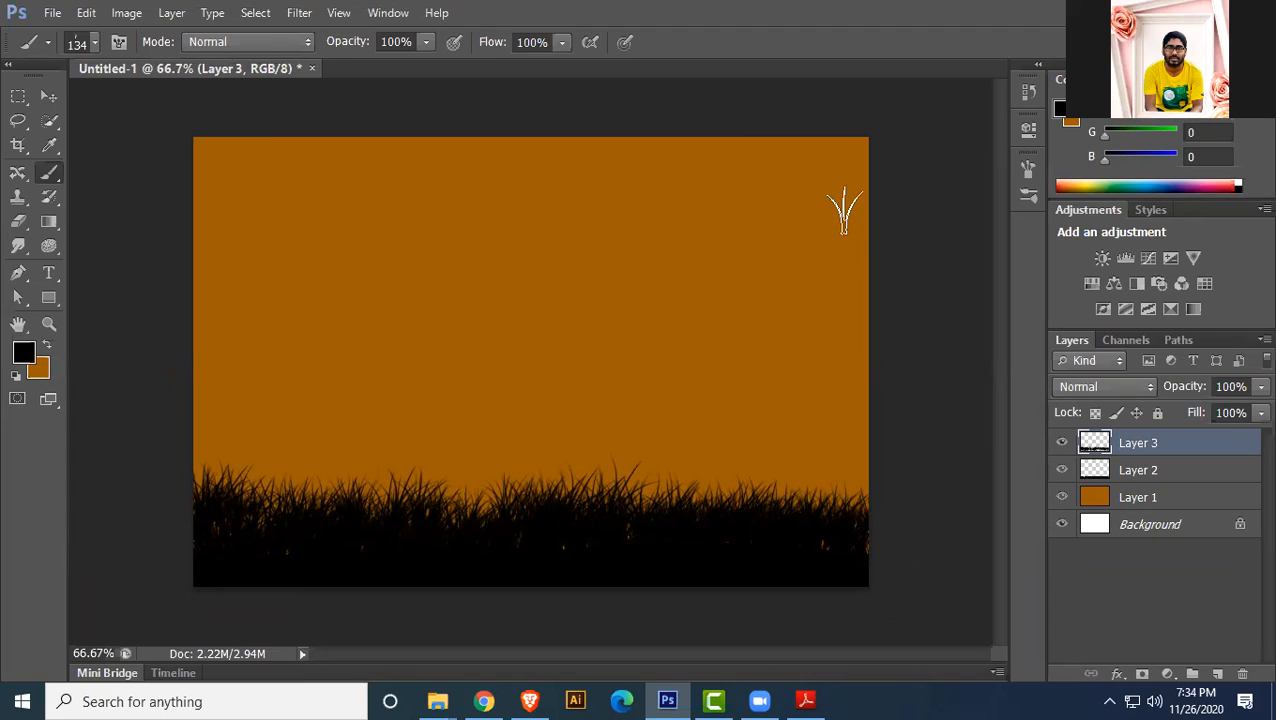
# - Add a new layer and stamp a black cloud in the sky's upper-left corner with the 2492 cloud brush at 900 px
pyautogui.click(1217, 675)
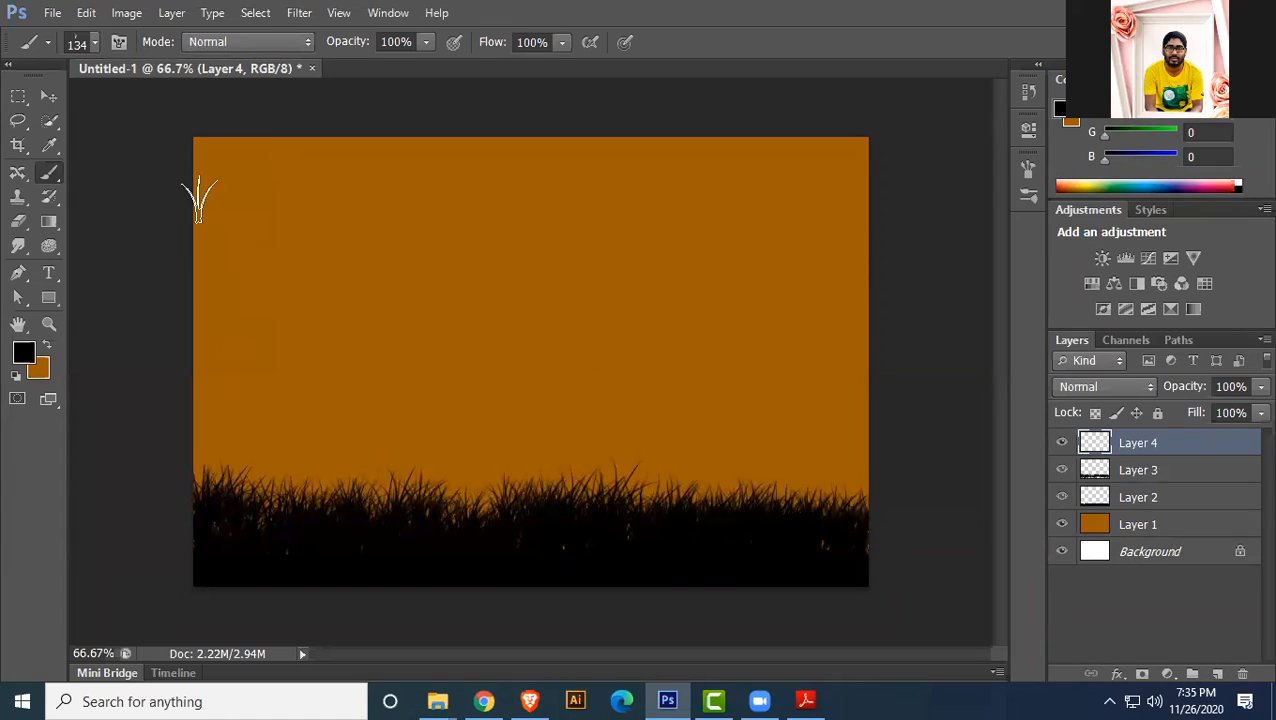
pyautogui.click(93, 43)
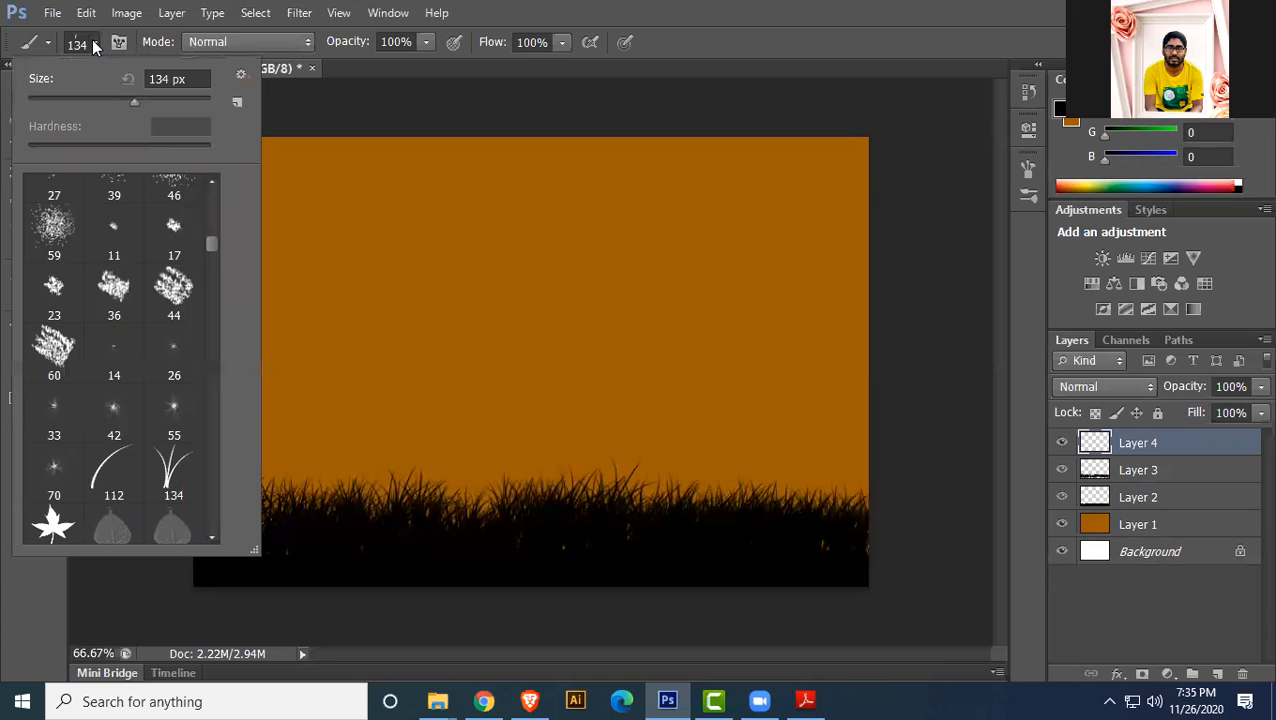
pyautogui.moveTo(216, 243); pyautogui.dragTo(227, 354)
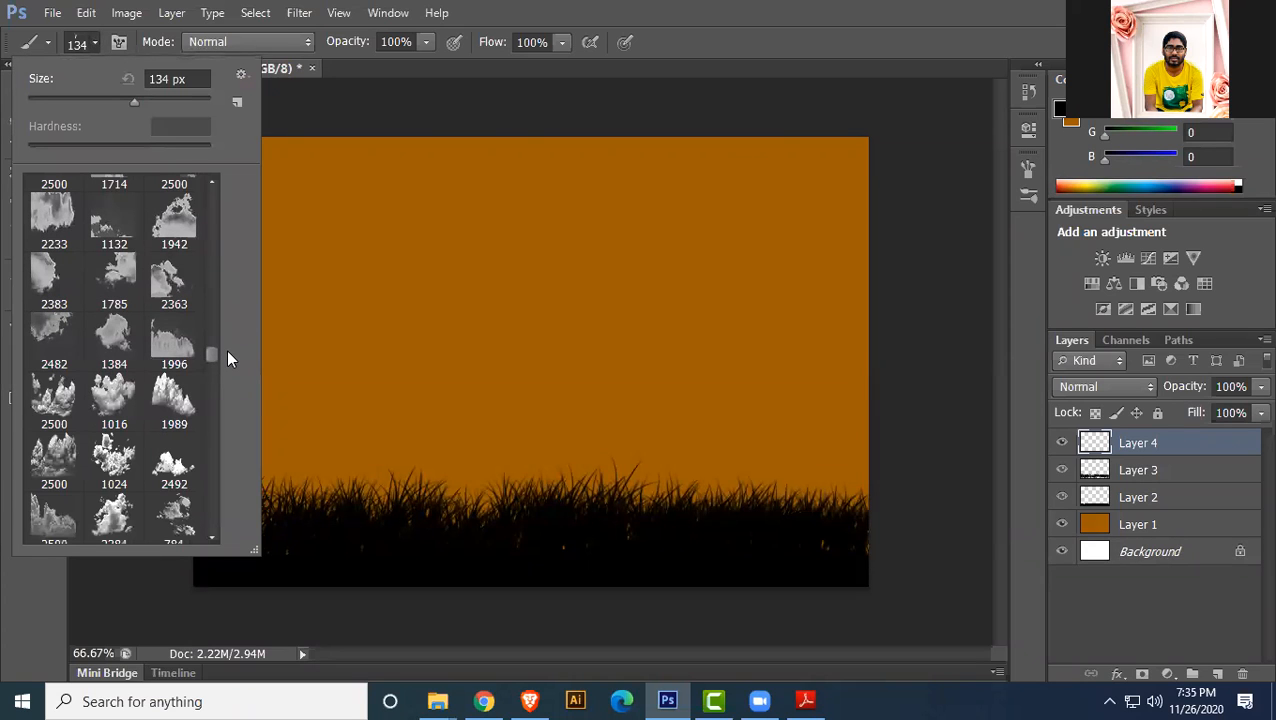
pyautogui.scroll(-3, 114, 357)
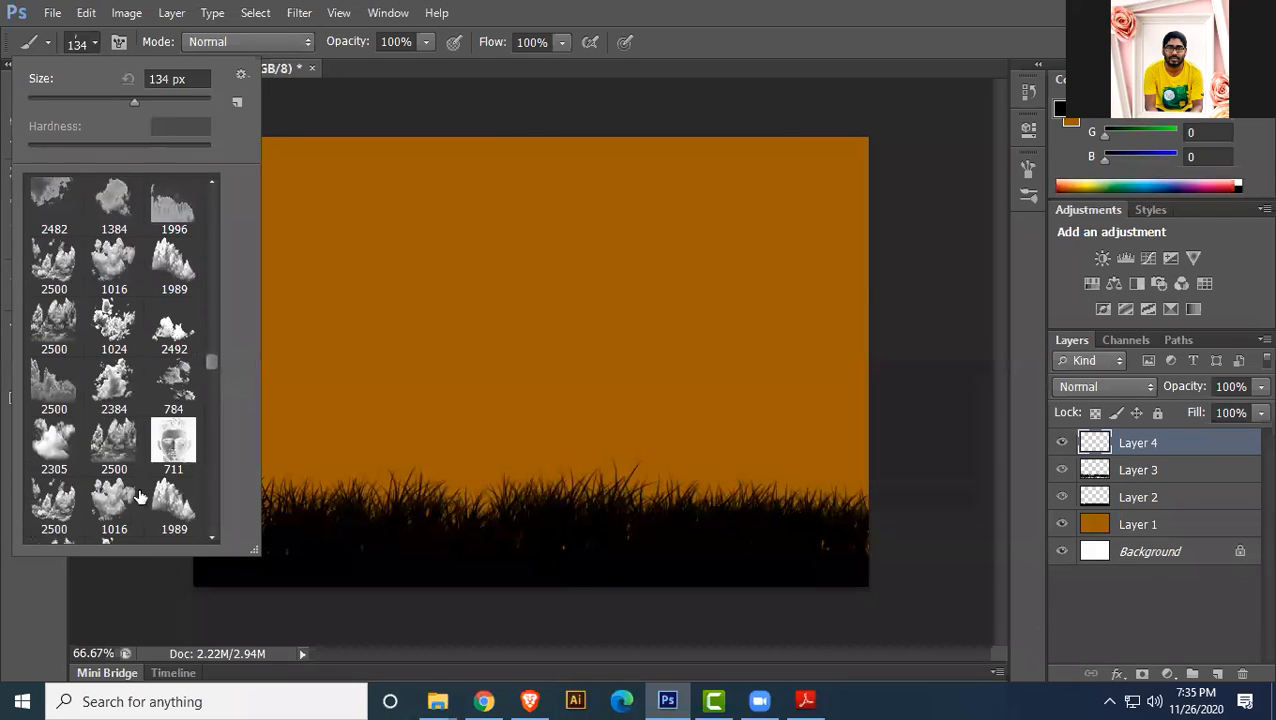
pyautogui.scroll(-1, 181, 381)
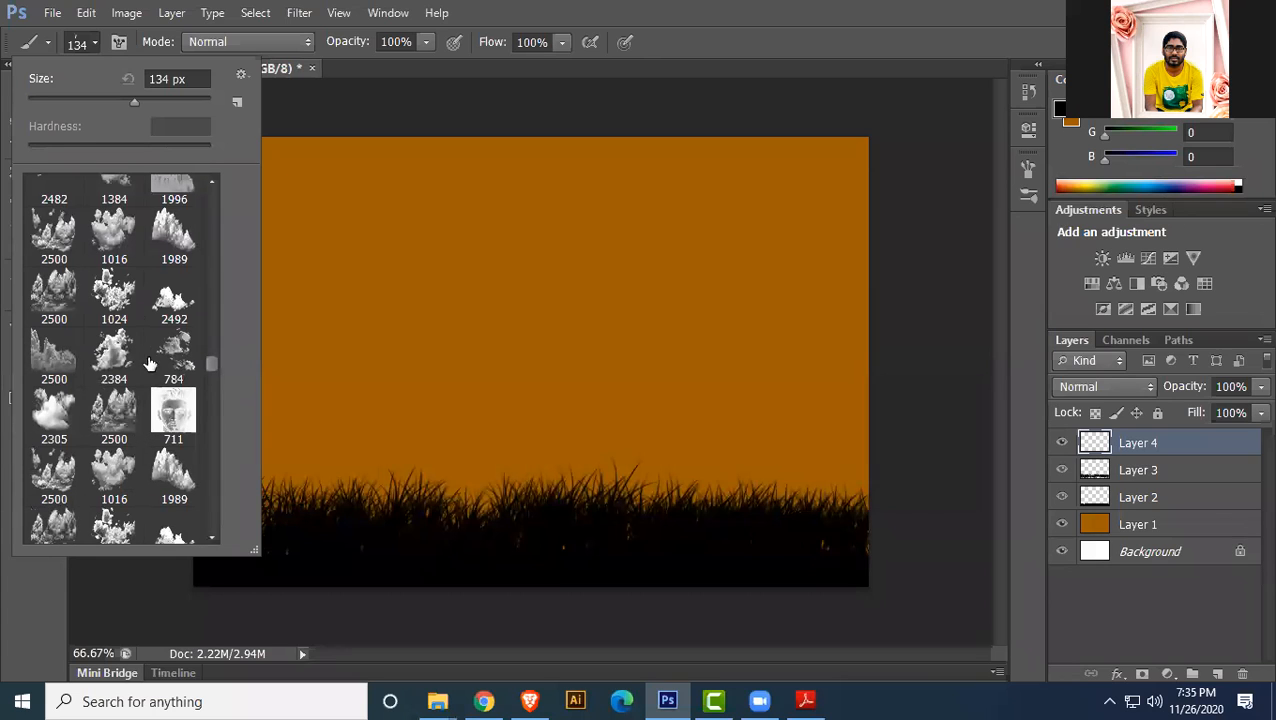
pyautogui.click(116, 294)
pyautogui.click(166, 312)
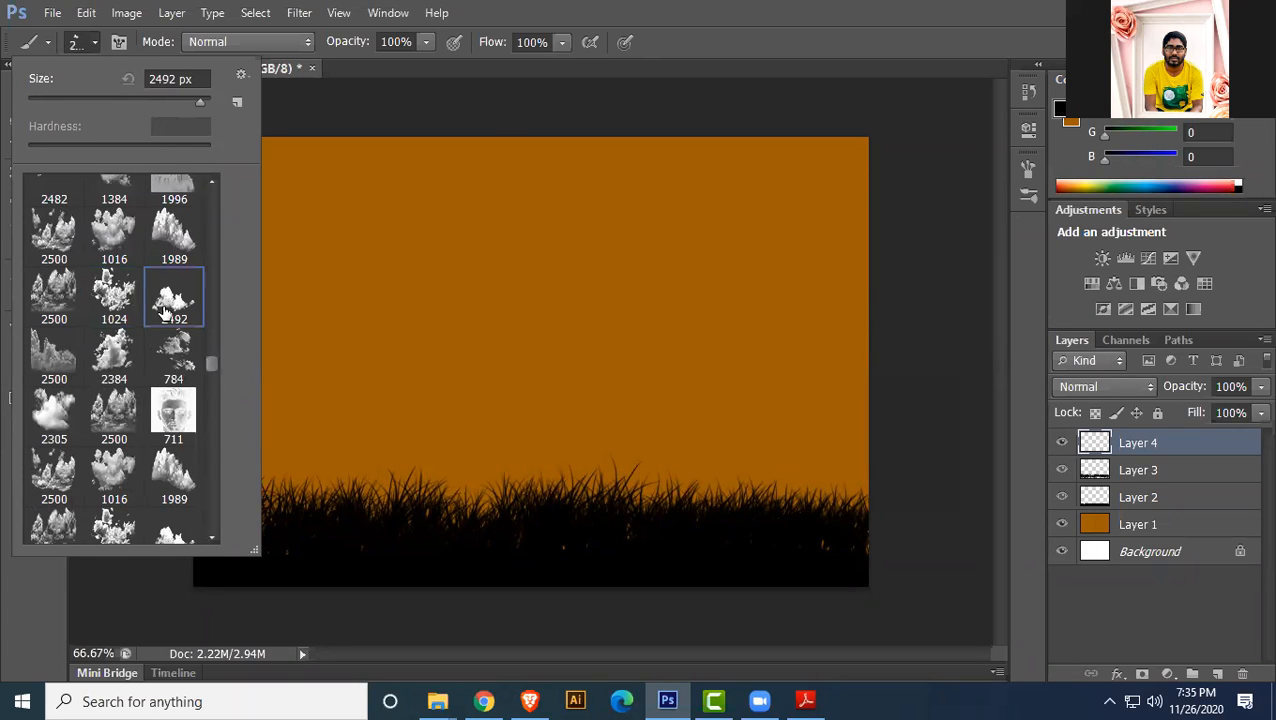
pyautogui.click(700, 6)
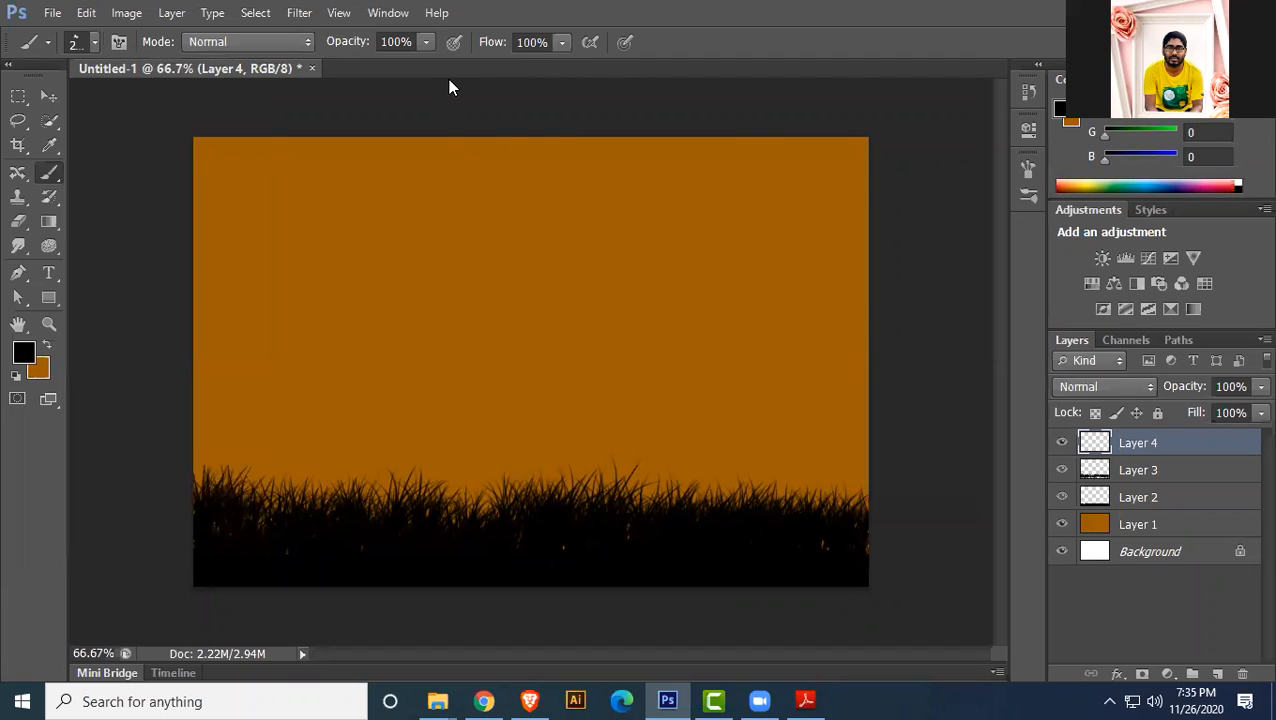
pyautogui.click(330, 127)
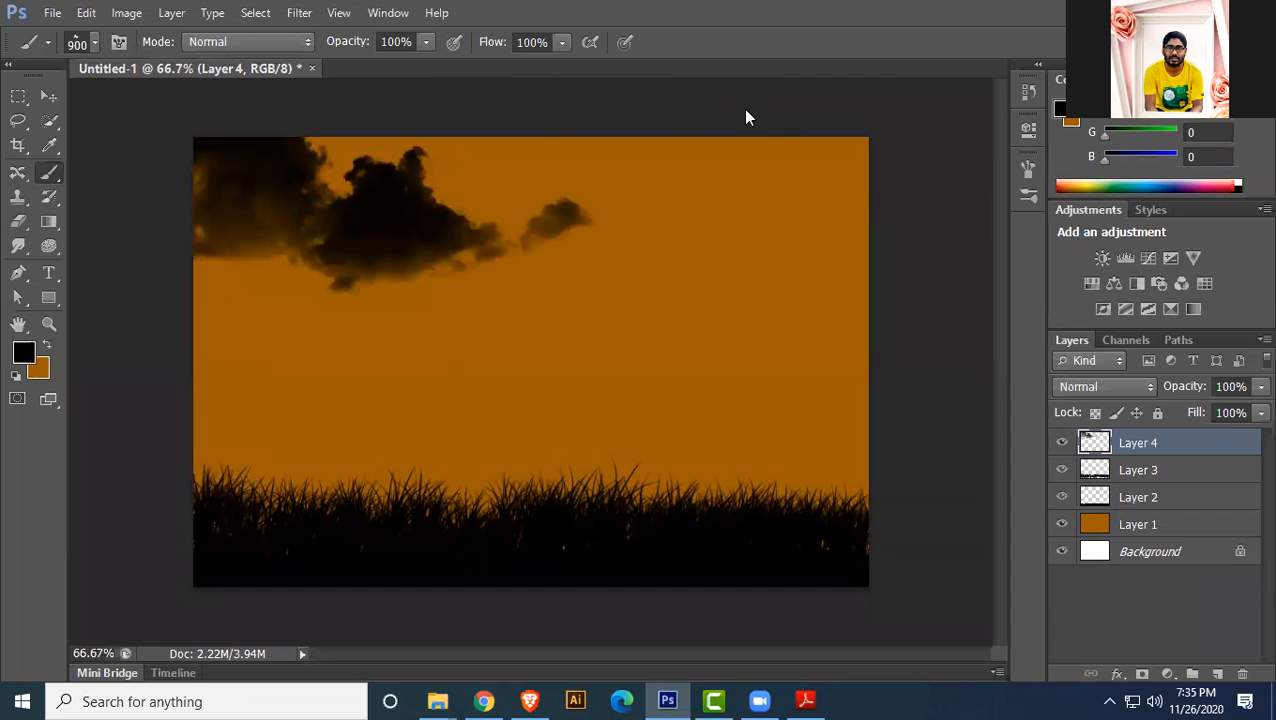
# - Set the foreground colour to white and stamp a white cloud across the upper middle of the sky
pyautogui.click(24, 352)
pyautogui.moveTo(735, 259); pyautogui.dragTo(628, 95)
pyautogui.click(1121, 150)
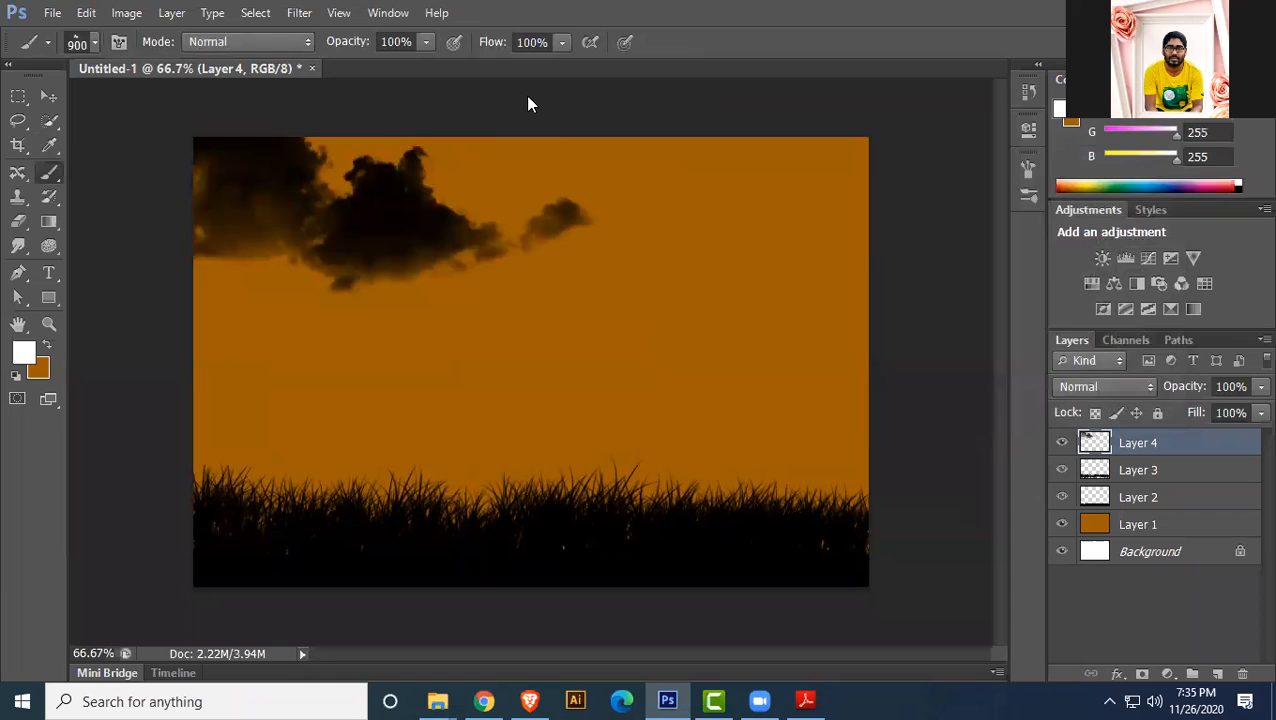
pyautogui.click(555, 88)
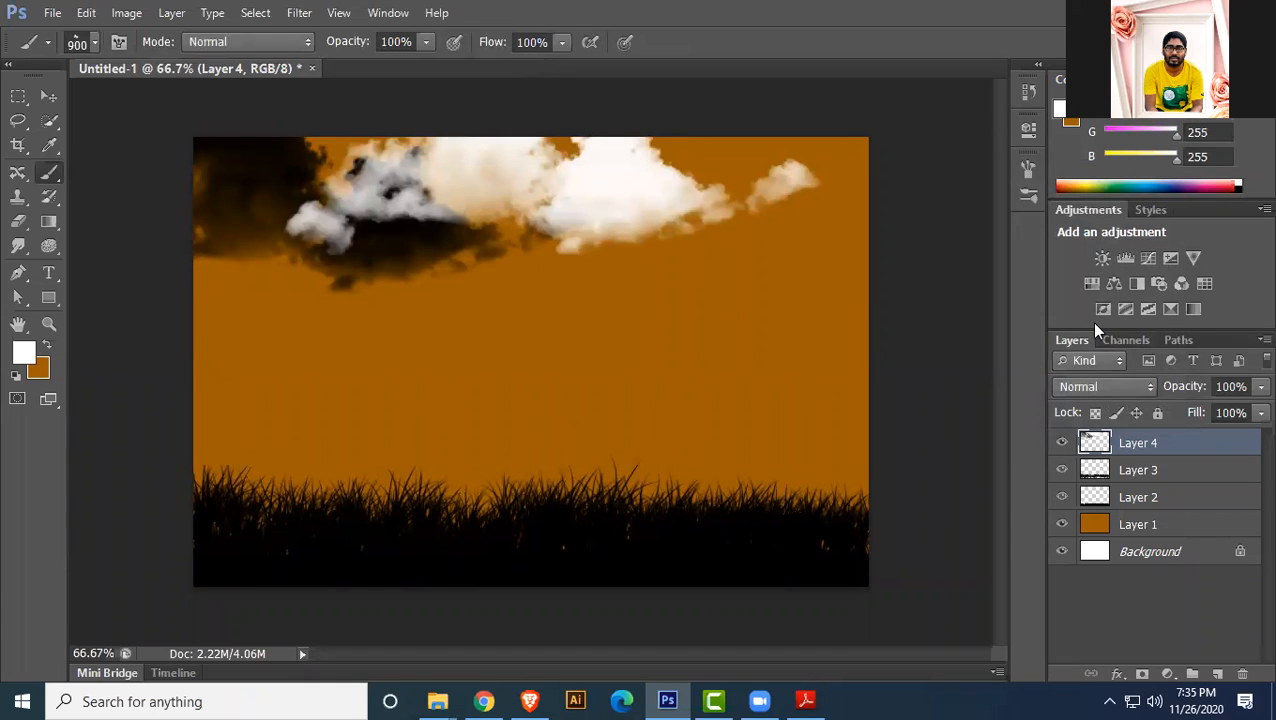
# - Stamp white wispy clouds at the sky's upper right with the 784 cloud brush, plus a 175 px one over the dark cloud's left edge
pyautogui.click(90, 45)
pyautogui.scroll(-3, 200, 390)
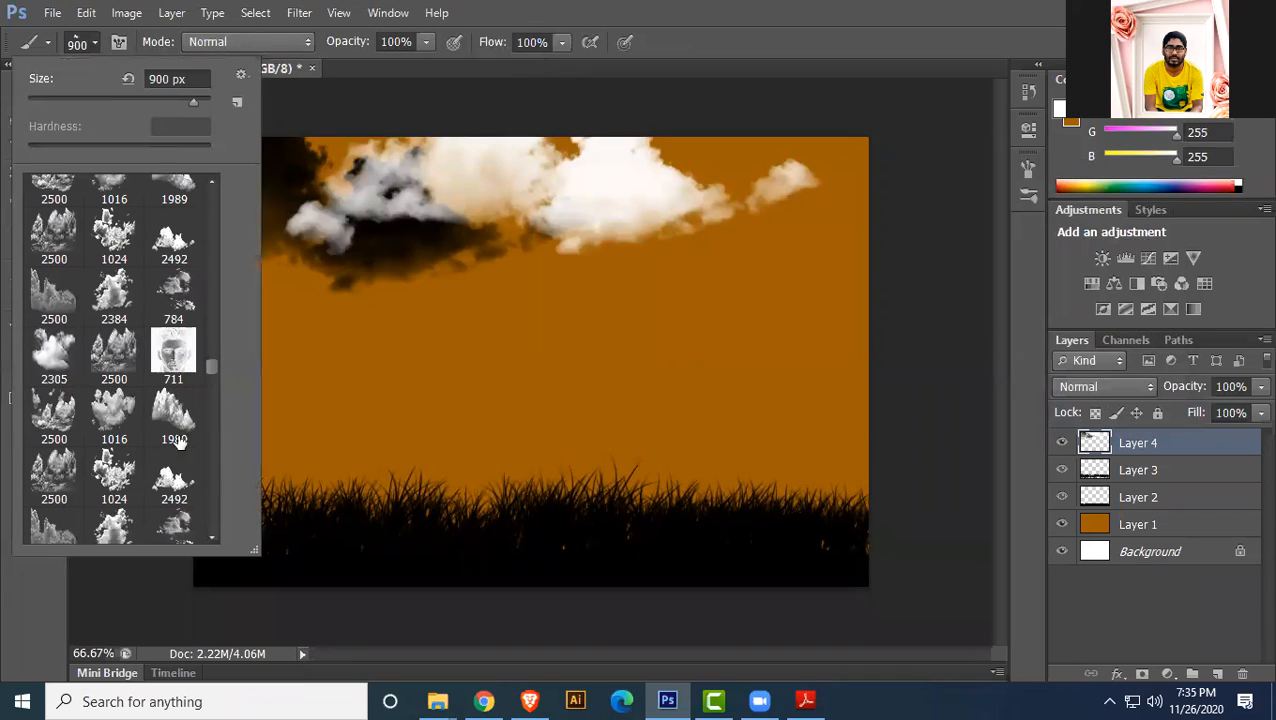
pyautogui.scroll(-1, 178, 443)
pyautogui.click(172, 460)
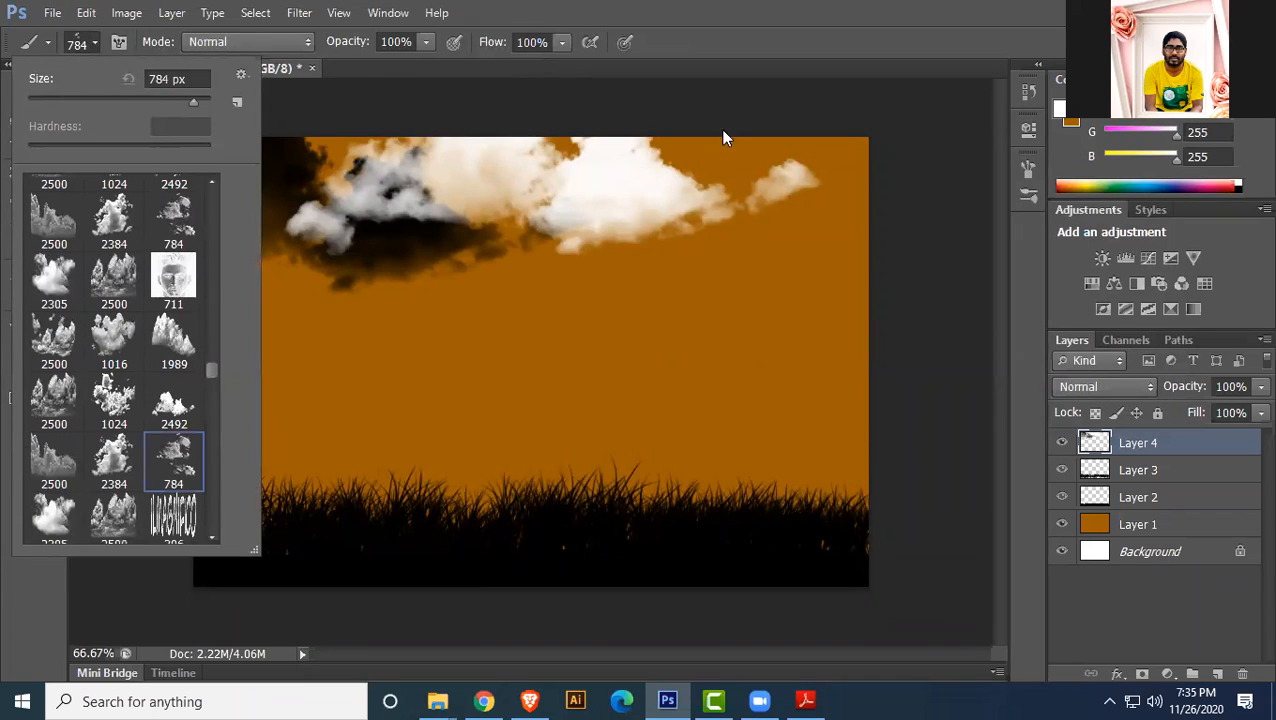
pyautogui.click(843, 10)
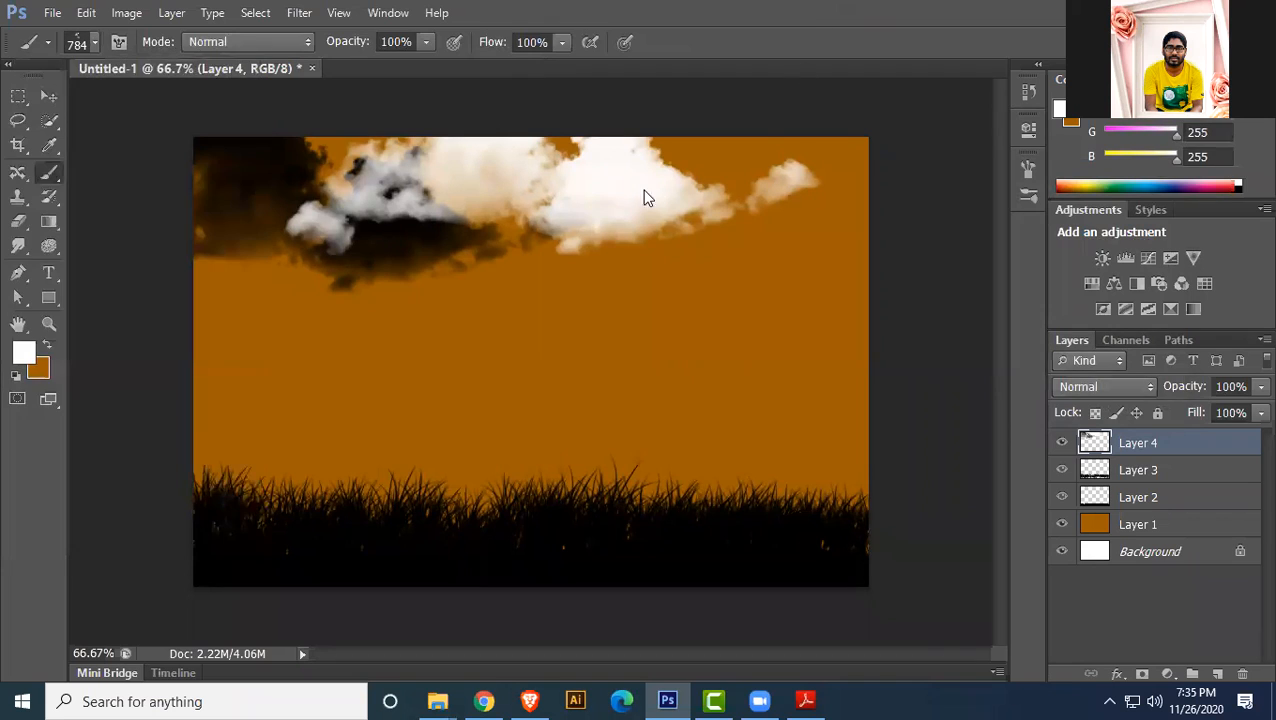
pyautogui.click(713, 250)
pyautogui.press('[')
pyautogui.press('[')
pyautogui.press('[')
pyautogui.click(214, 206)
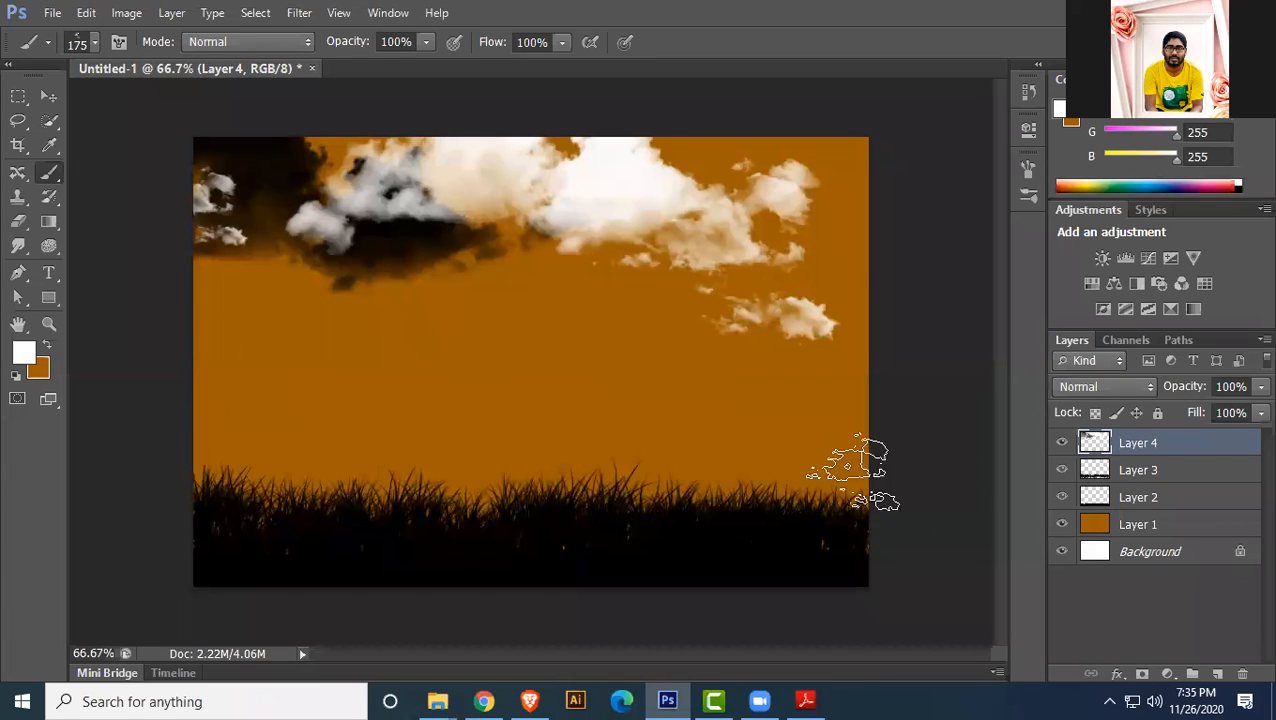
# - Add a new layer for the tree and choose the 1000 px spreading-tree brush
pyautogui.click(1217, 674)
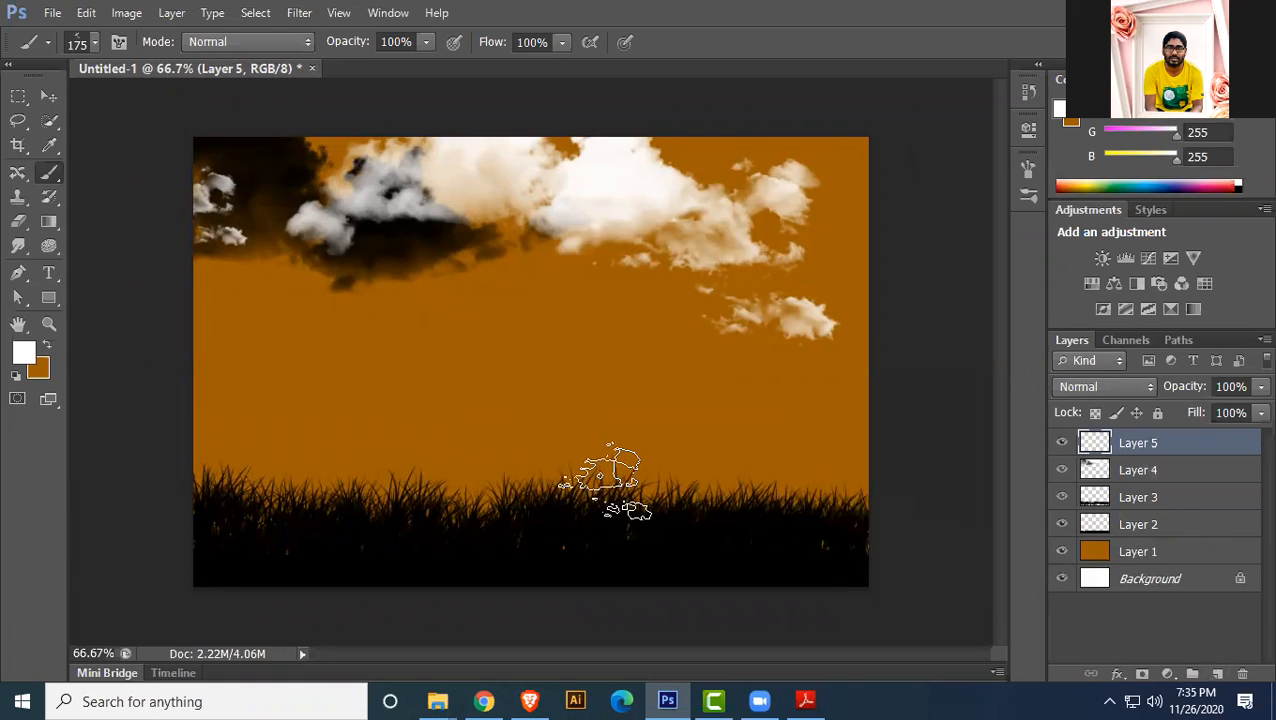
pyautogui.click(96, 48)
pyautogui.scroll(-6, 167, 372)
pyautogui.scroll(-8, 205, 380)
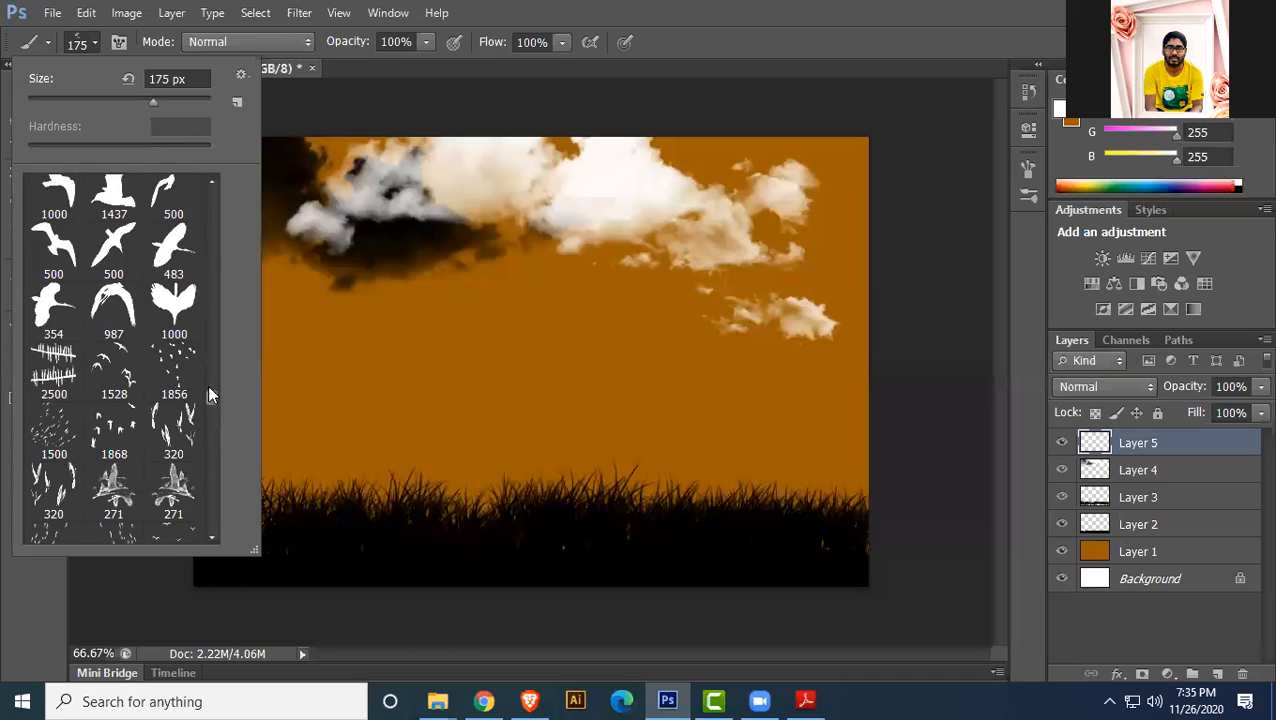
pyautogui.moveTo(219, 442)
pyautogui.mouseDown()
pyautogui.moveTo(219, 499)
pyautogui.moveTo(219, 303)
pyautogui.moveTo(219, 324)
pyautogui.mouseUp()
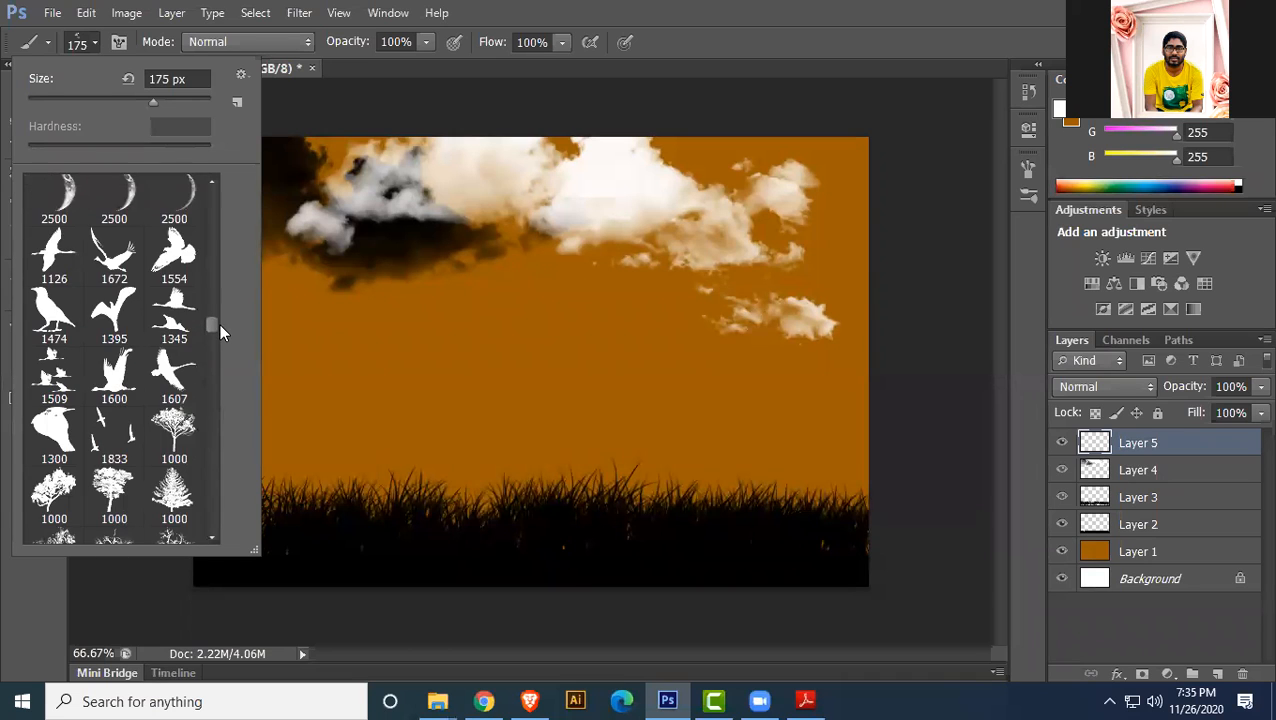
pyautogui.click(173, 350)
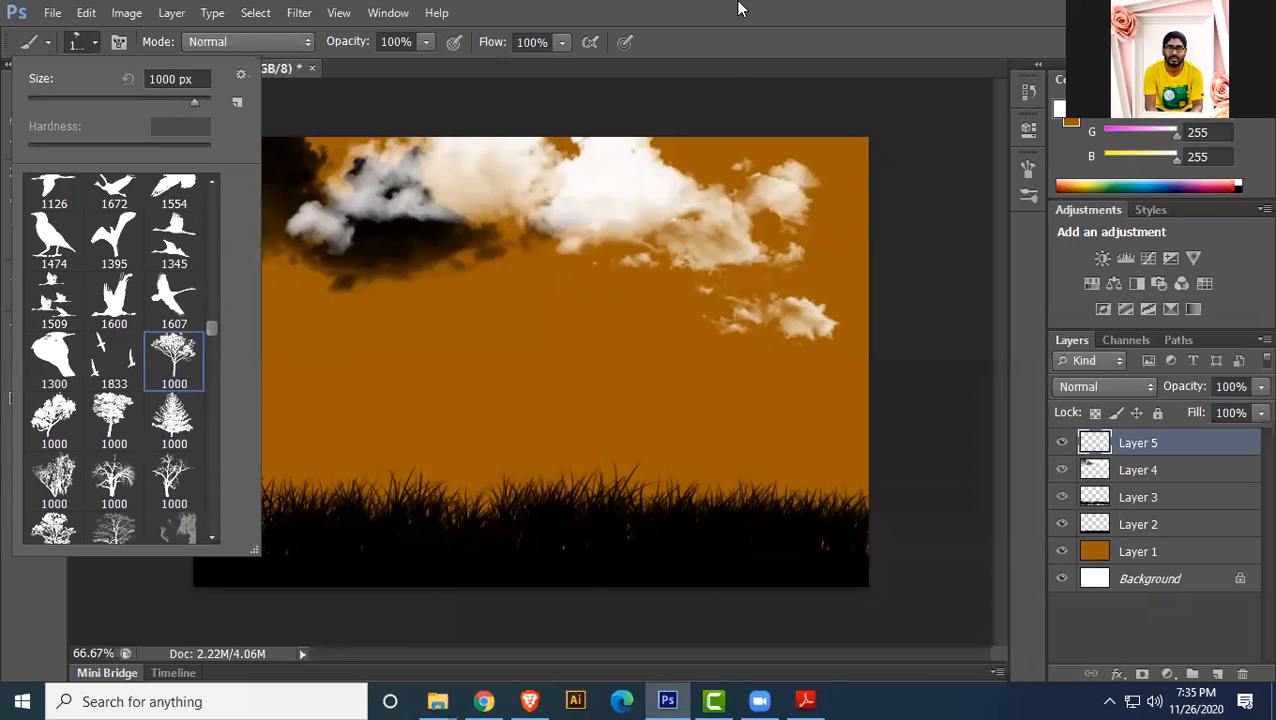
pyautogui.press('Return')
# - Set the foreground colour to black and stamp a 500 px tree rising from the grass on the scene's left side
pyautogui.click(25, 347)
pyautogui.click(505, 533)
pyautogui.click(1089, 153)
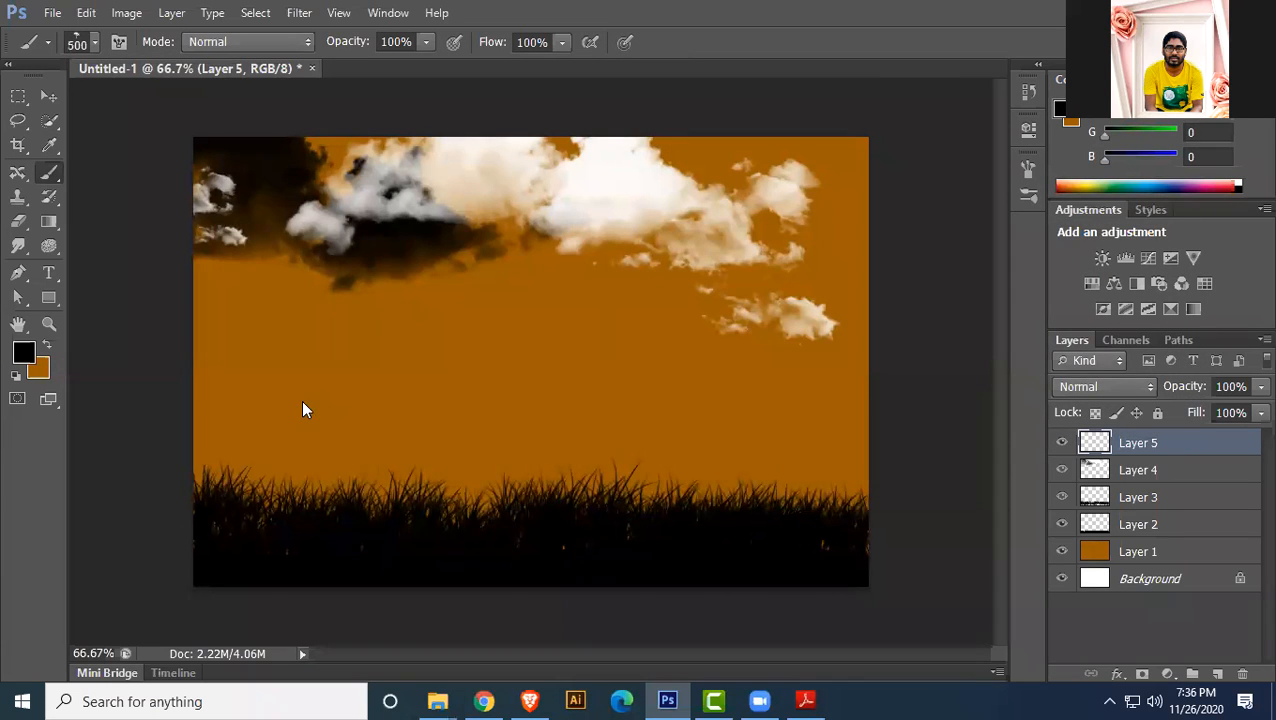
pyautogui.click(261, 428)
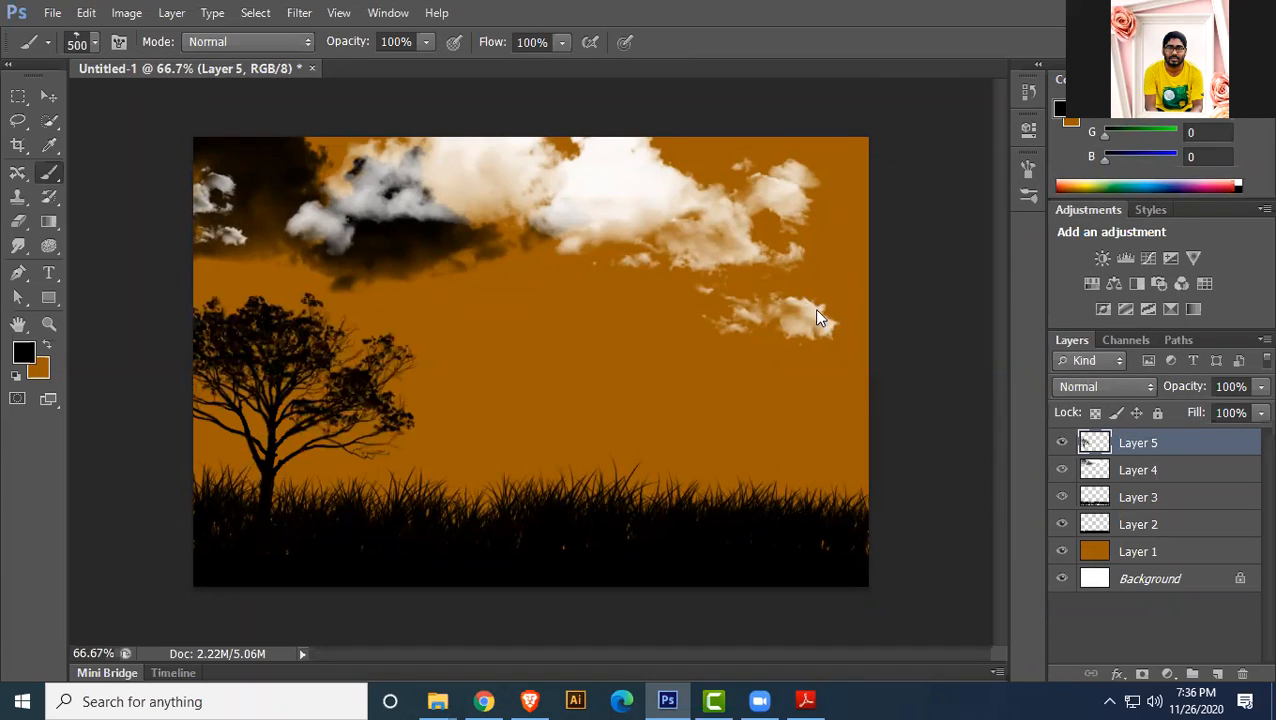
# - Add a new layer and stamp a black flock over the upper-right clouds with the 1509 flying-birds brush at 250 px
pyautogui.click(1217, 673)
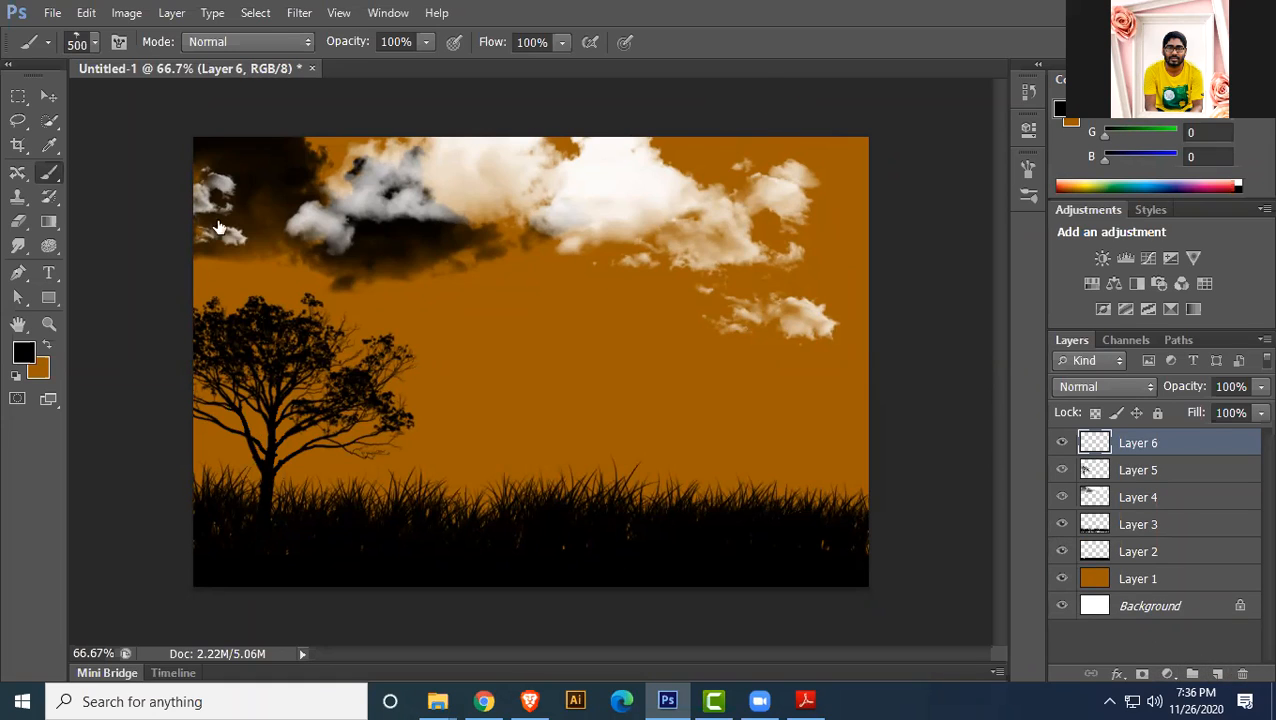
pyautogui.click(93, 43)
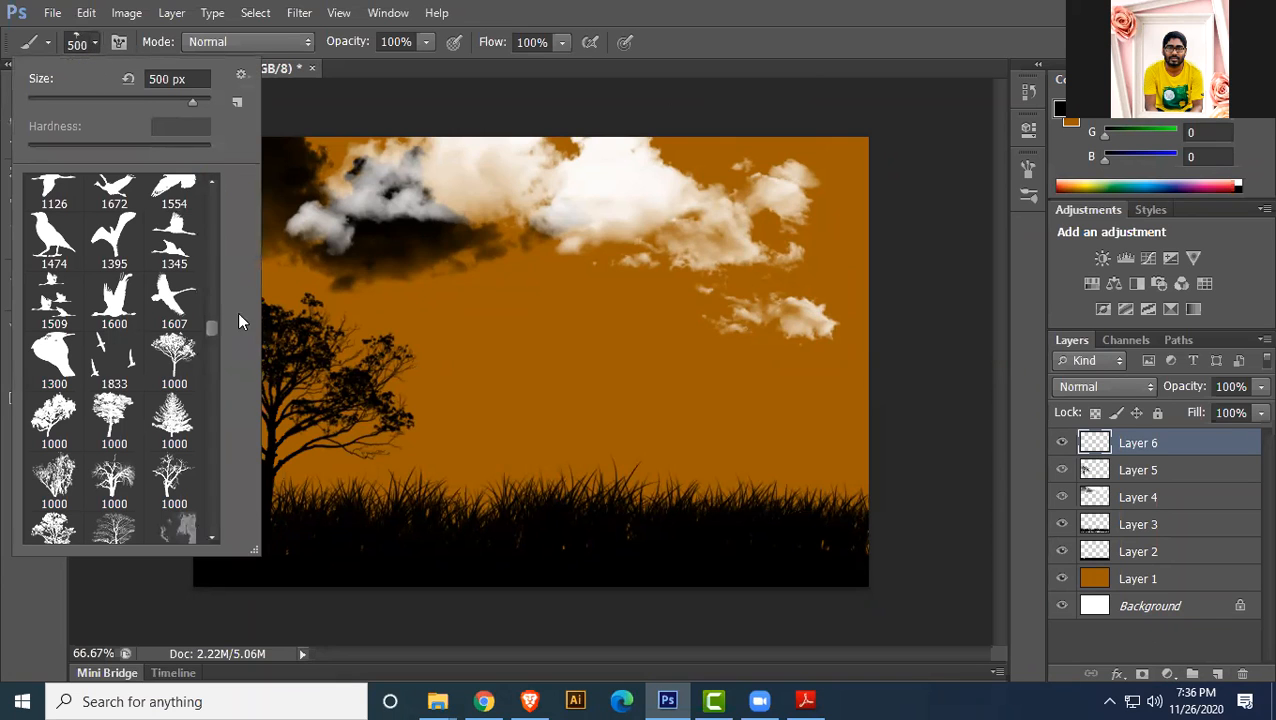
pyautogui.scroll(2, 88, 407)
pyautogui.click(62, 368)
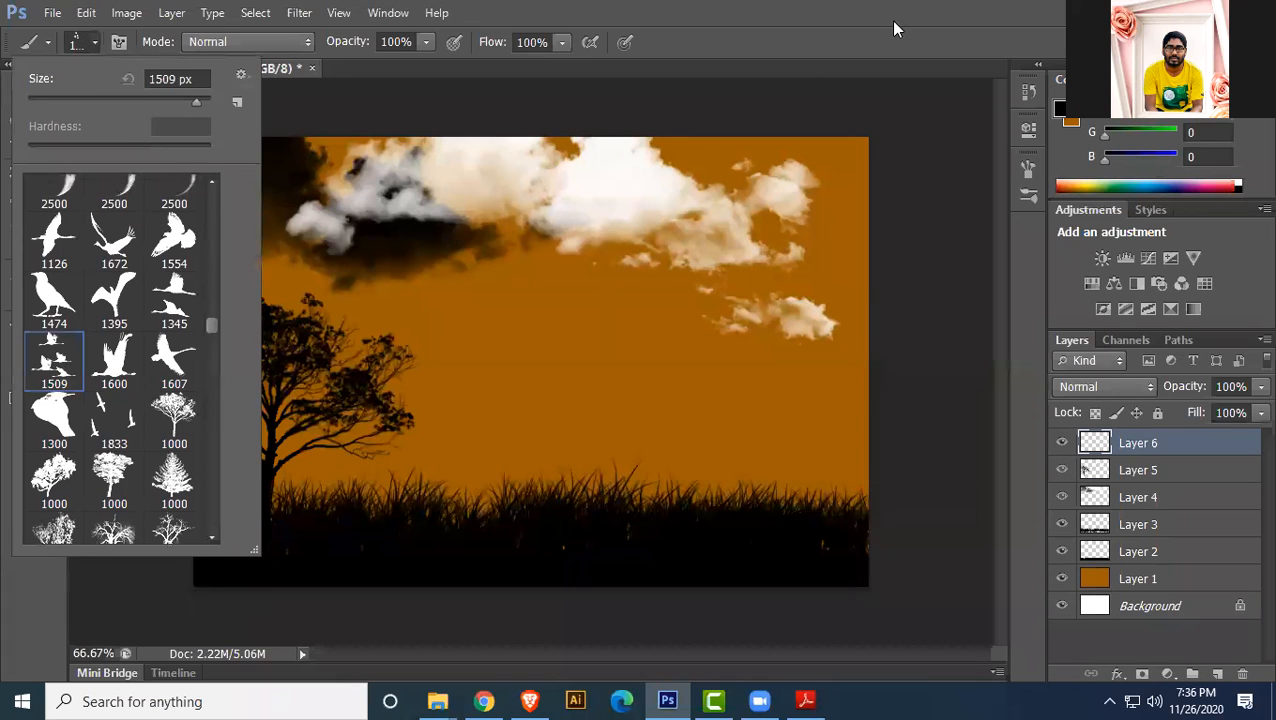
pyautogui.click(870, 14)
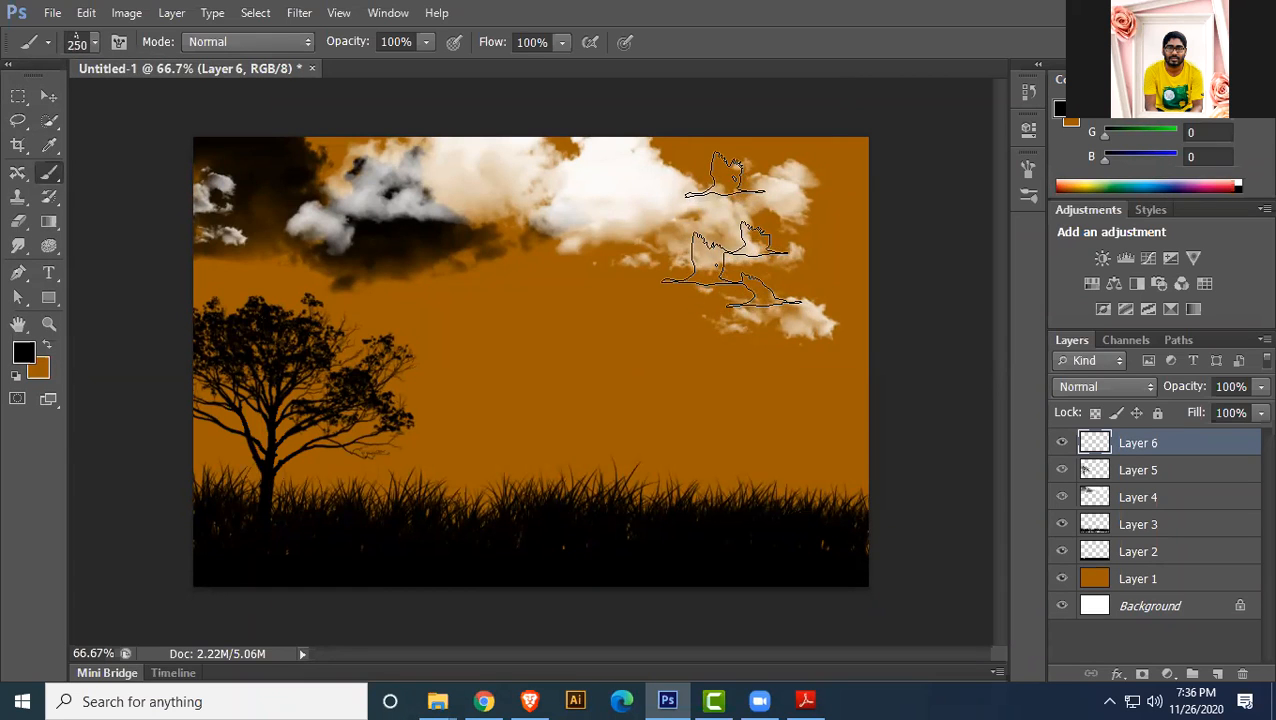
pyautogui.click(720, 212)
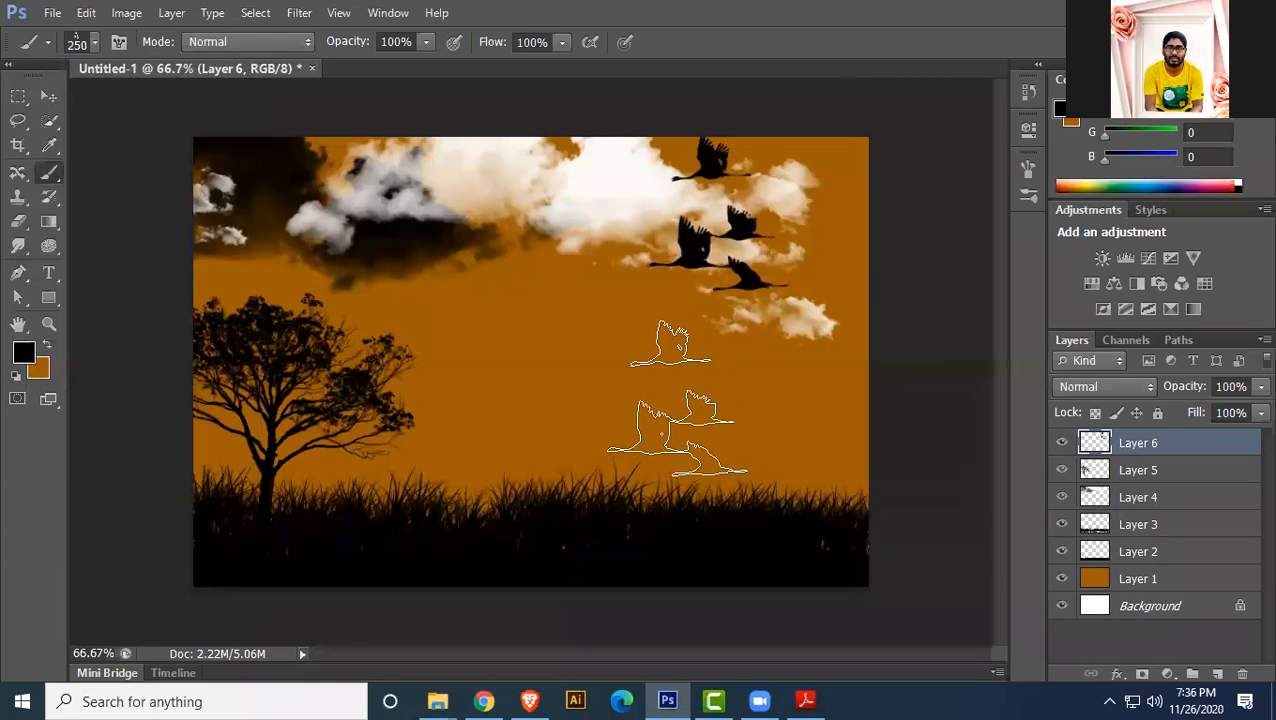
# - Reduce the bird brush and stamp a smaller flock over the middle cloud, plus a 70 px flock near the sky's upper-left corner
pyautogui.press('[')
pyautogui.press('[')
pyautogui.press('[')
pyautogui.press('[')
pyautogui.press('[')
pyautogui.press('[')
pyautogui.click(470, 178)
pyautogui.press('[')
pyautogui.press('[')
pyautogui.click(215, 170)
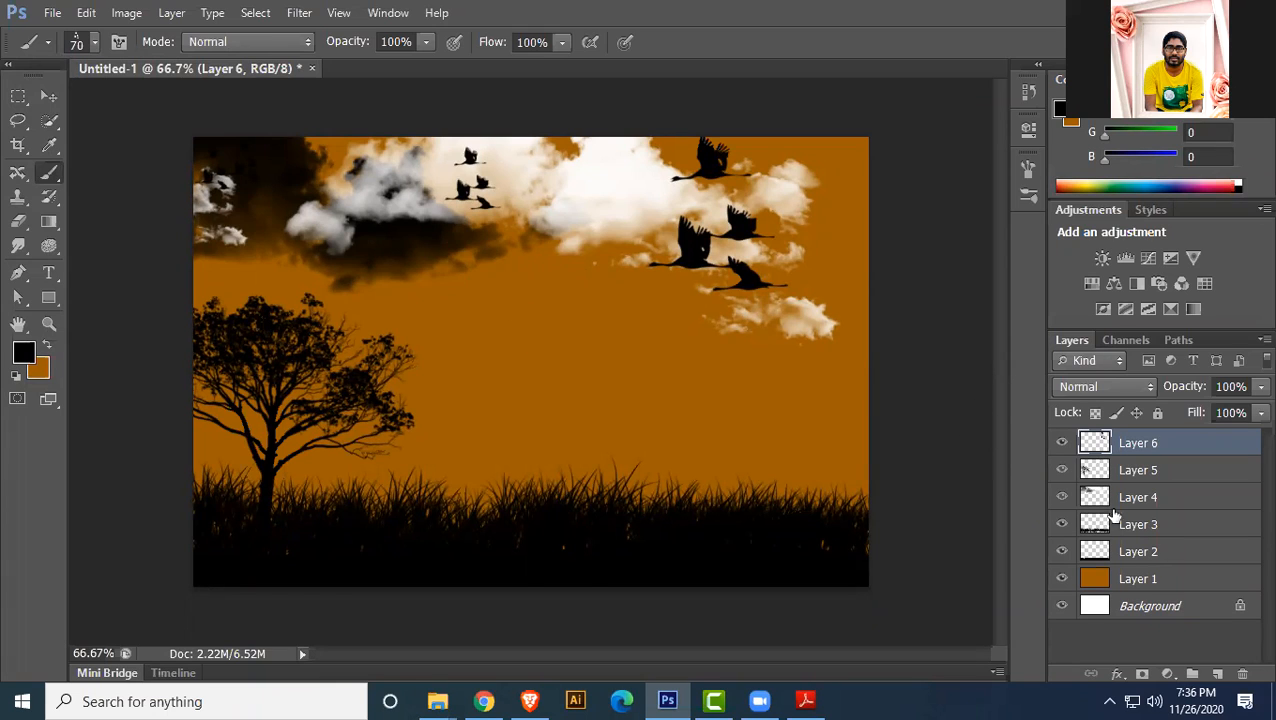
# - Add a new layer for the people and choose the 2500 px family brush with a child raising both arms on an adult's shoulders
pyautogui.click(1217, 673)
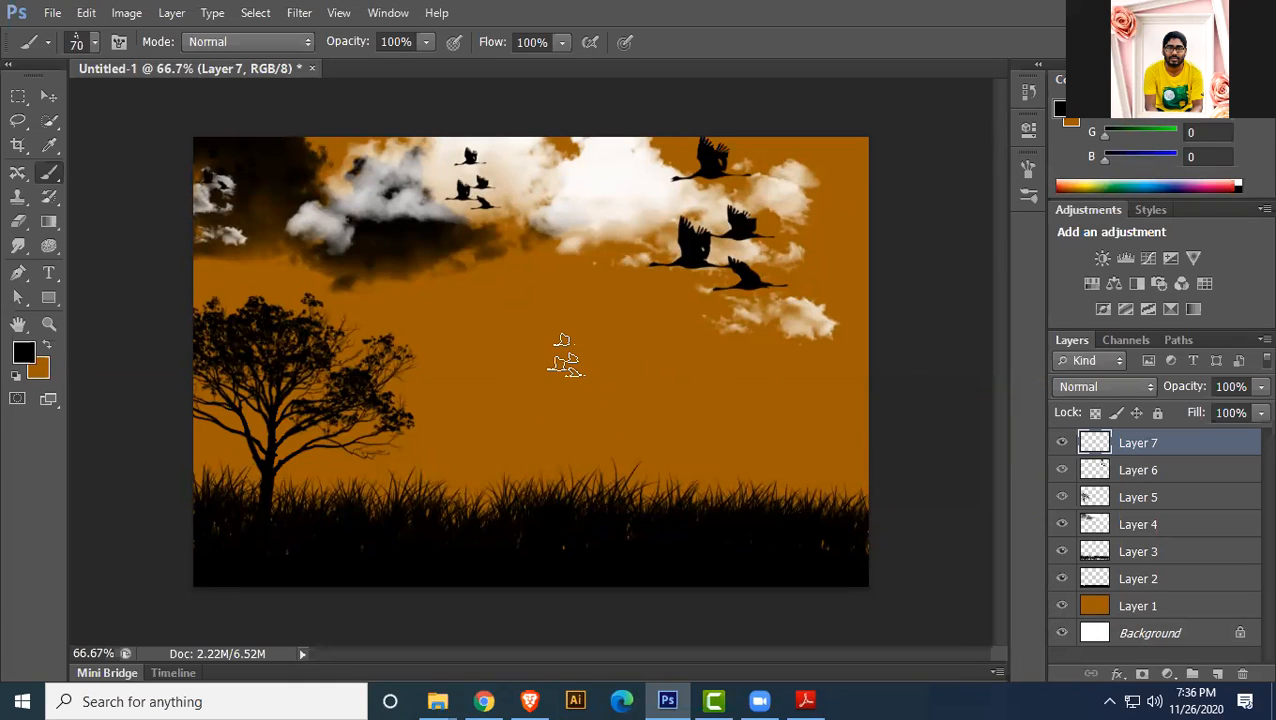
pyautogui.click(94, 42)
pyautogui.scroll(-2, 243, 291)
pyautogui.scroll(-5, 165, 330)
pyautogui.scroll(-3, 169, 330)
pyautogui.moveTo(213, 345)
pyautogui.mouseDown()
pyautogui.moveTo(228, 395)
pyautogui.moveTo(213, 230)
pyautogui.mouseUp()
pyautogui.scroll(-5, 175, 327)
pyautogui.scroll(-3, 175, 327)
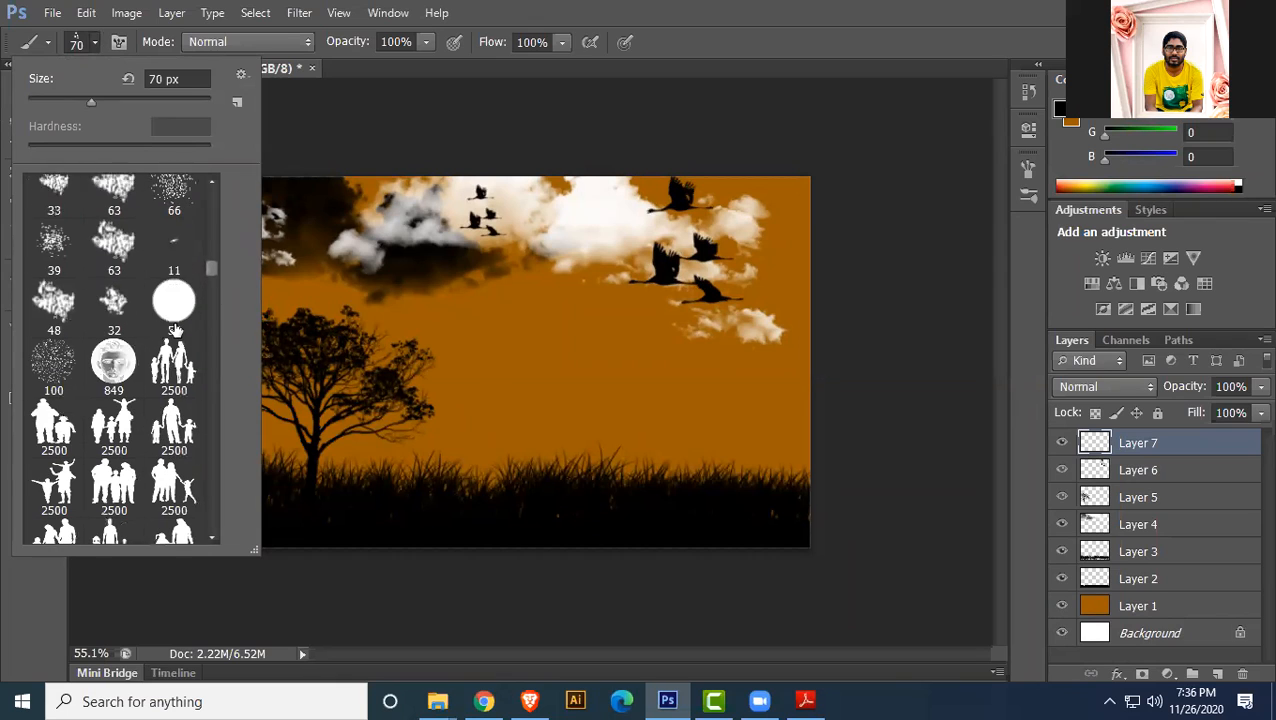
pyautogui.click(114, 345)
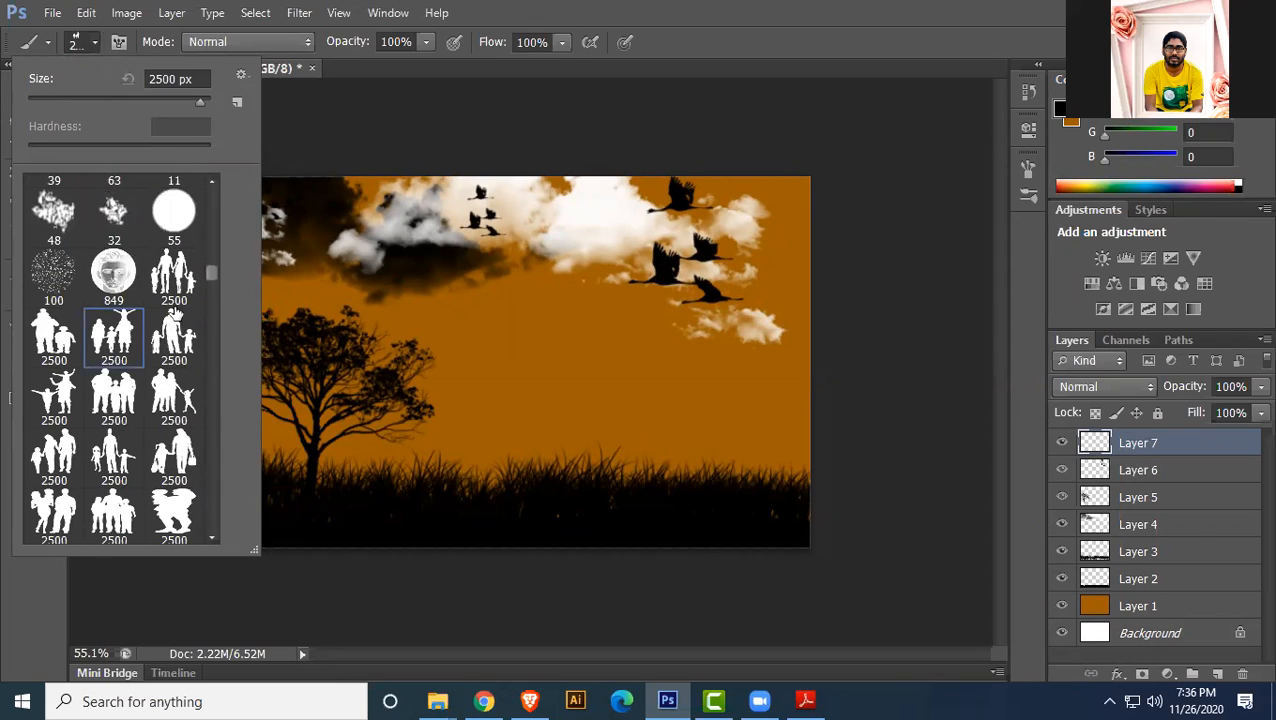
pyautogui.click(805, 34)
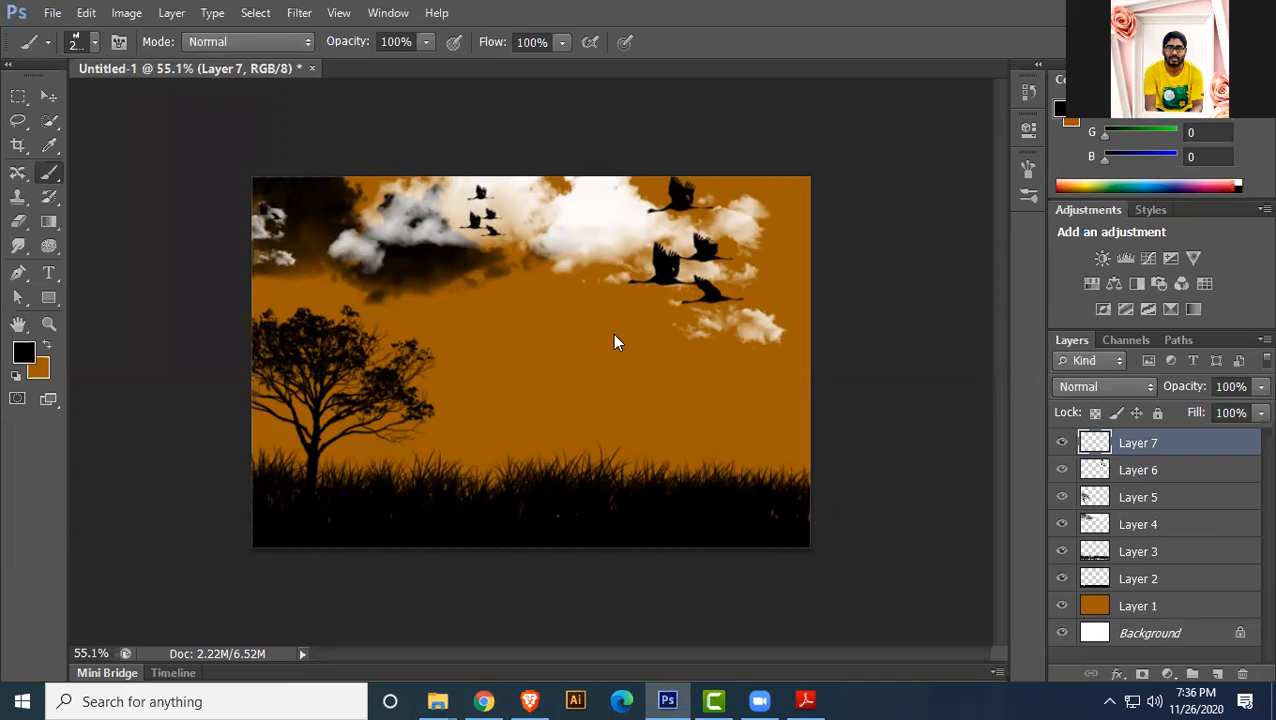
# - Reduce the family brush to 300 px and stamp the black silhouette standing in the grass just right of the scene's centre
pyautogui.scroll(3, 612, 333)
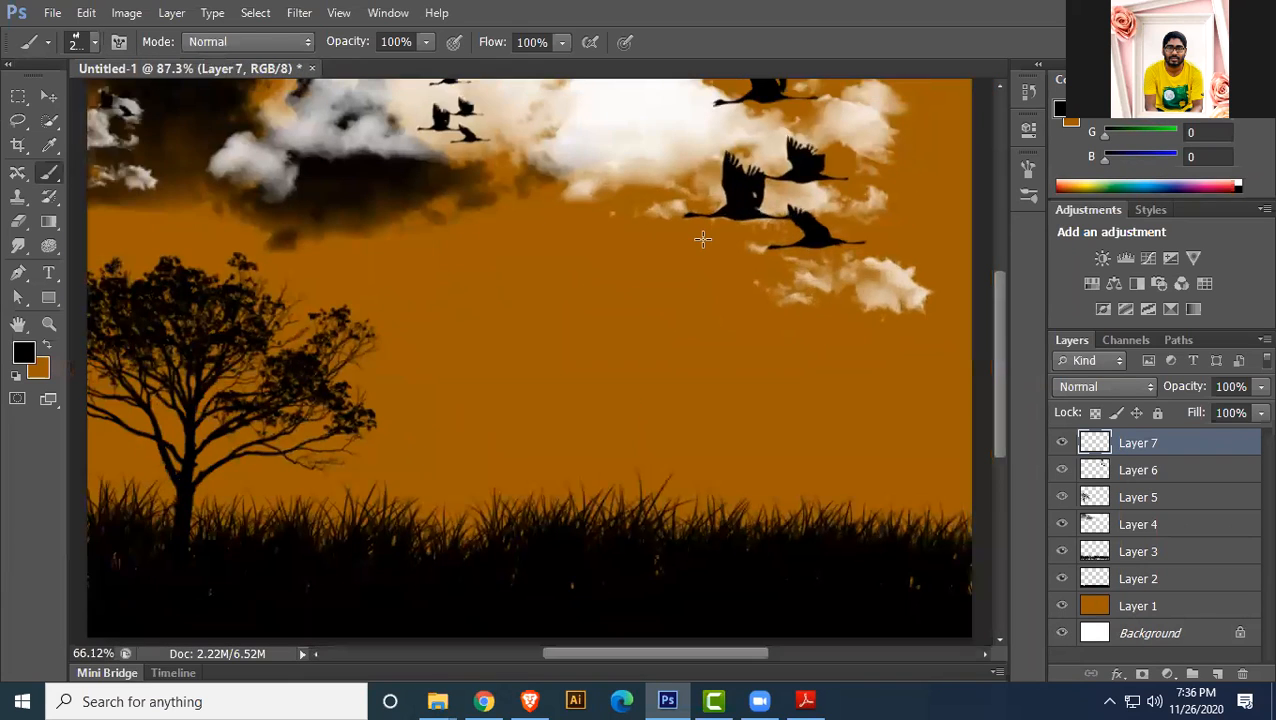
pyautogui.scroll(-2, 702, 238)
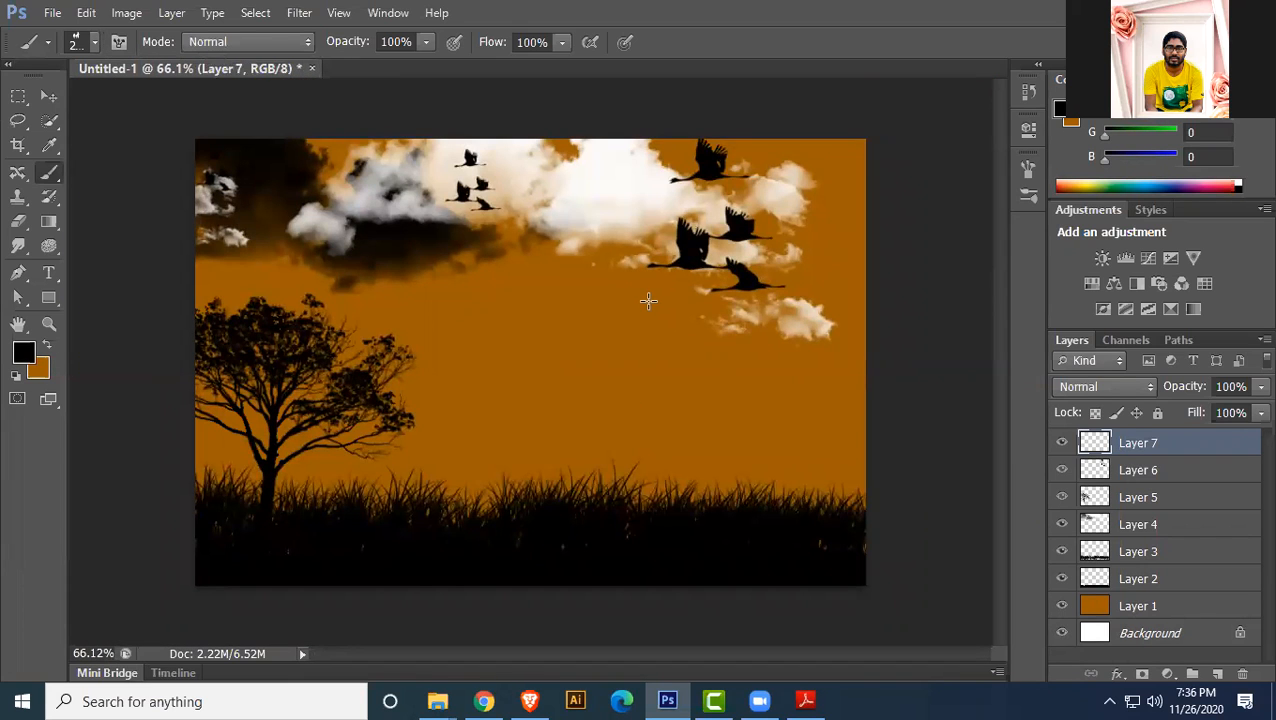
pyautogui.press('[')
pyautogui.click(615, 433)
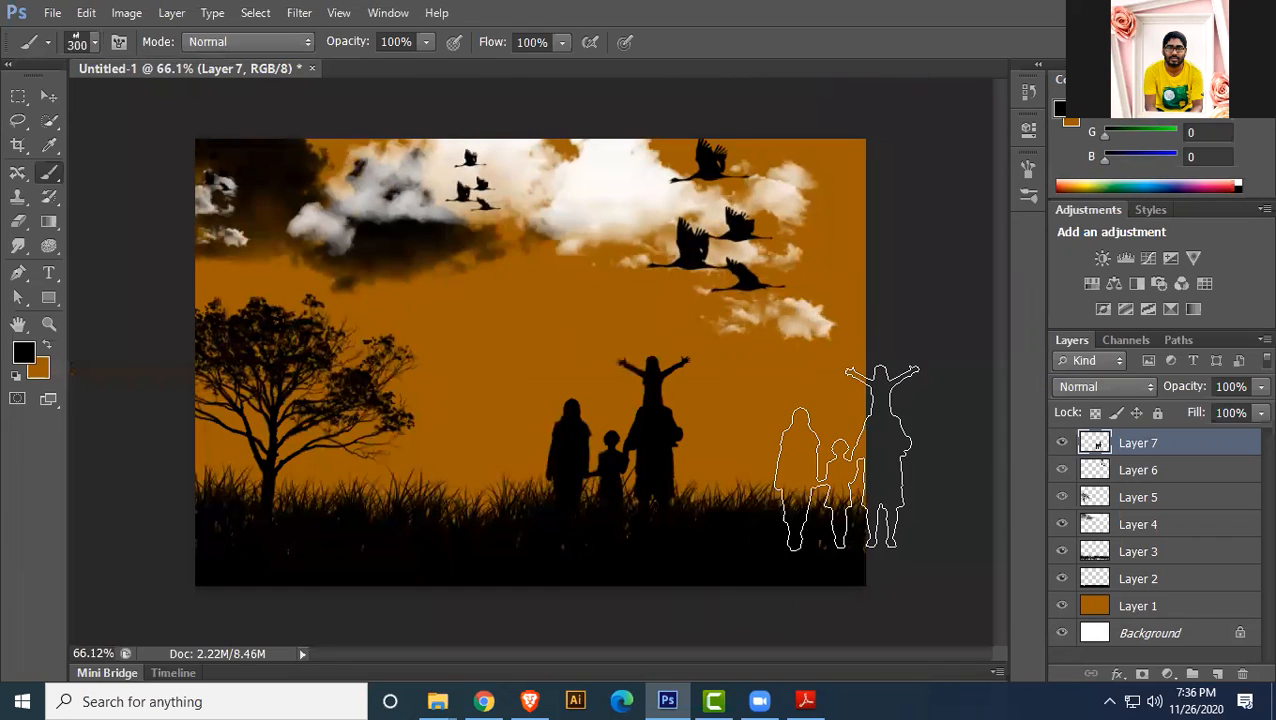
# - Add a new layer for the moon and choose a 2500 px full-moon brush
pyautogui.click(1217, 673)
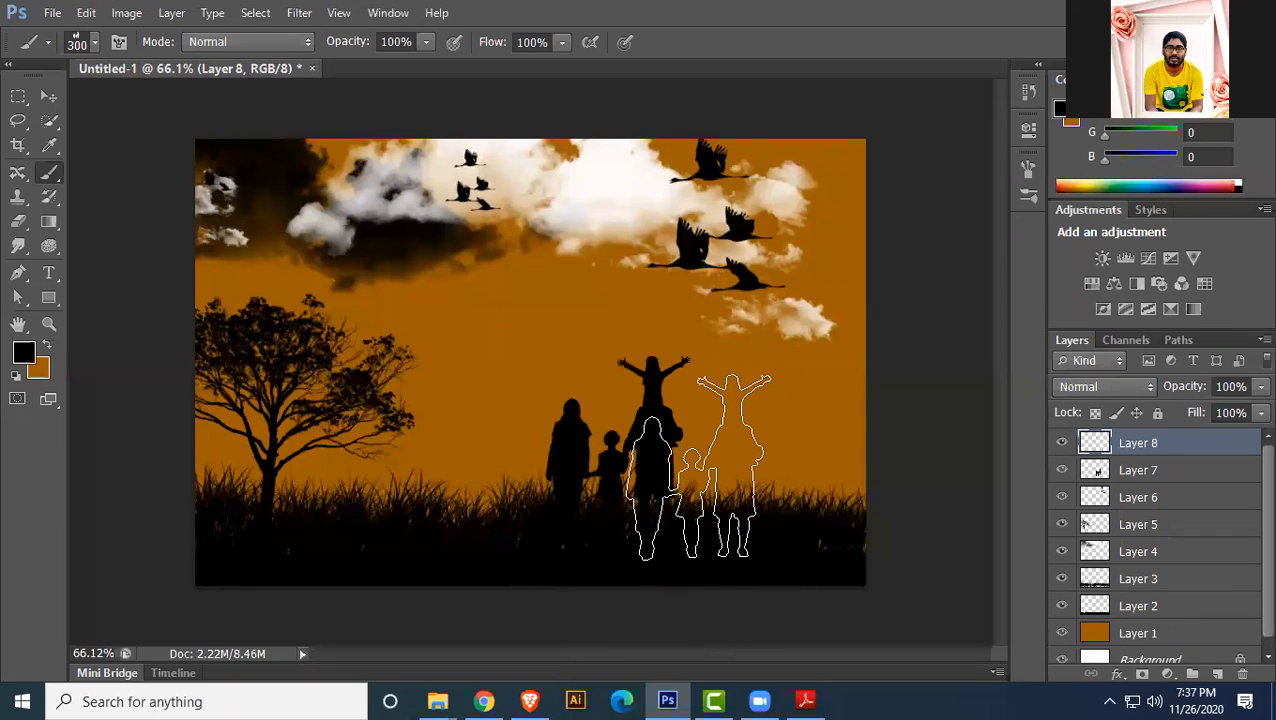
pyautogui.click(94, 43)
pyautogui.scroll(-3, 175, 297)
pyautogui.scroll(-8, 175, 297)
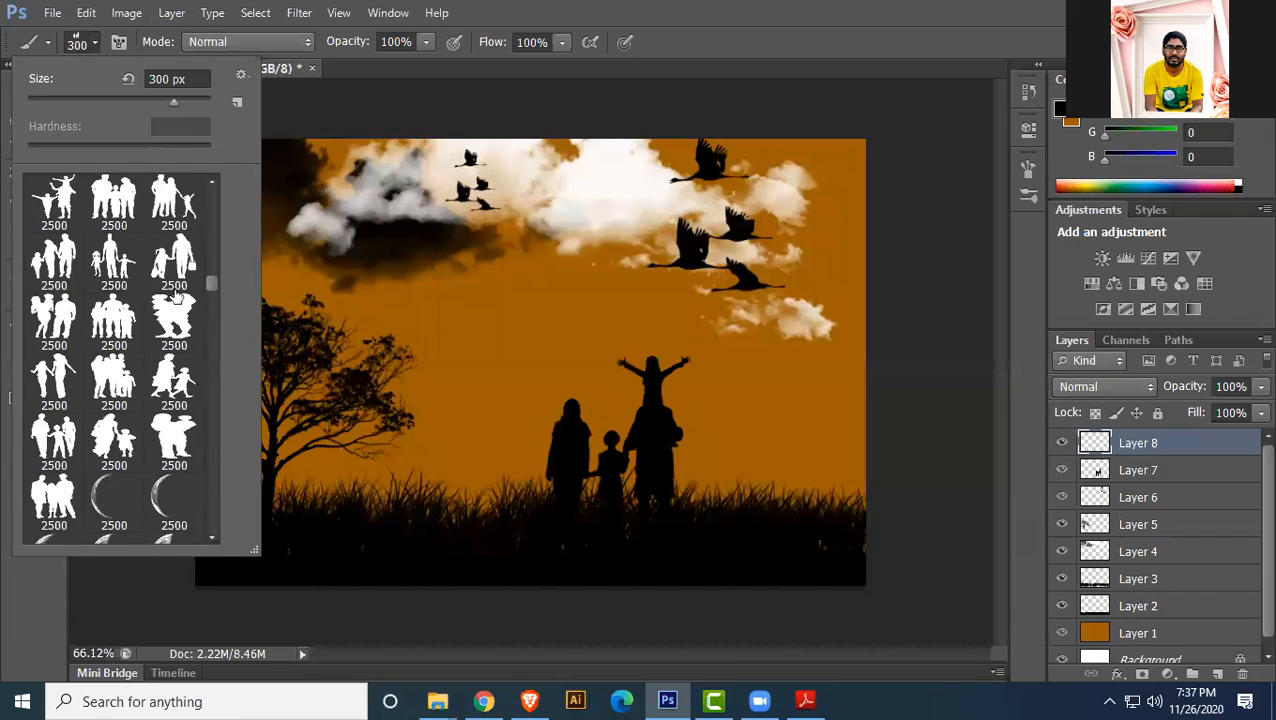
pyautogui.click(113, 335)
pyautogui.click(840, 6)
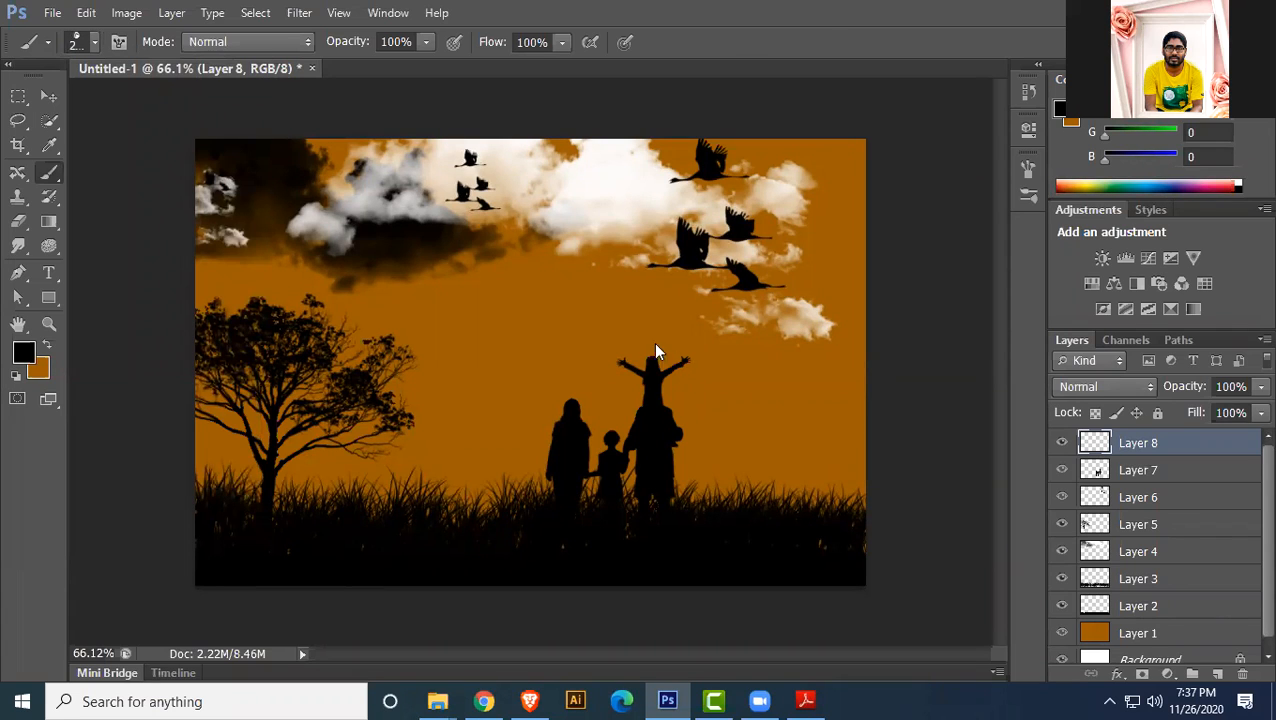
# - Set the foreground colour to white (ffffff)
pyautogui.click(23, 351)
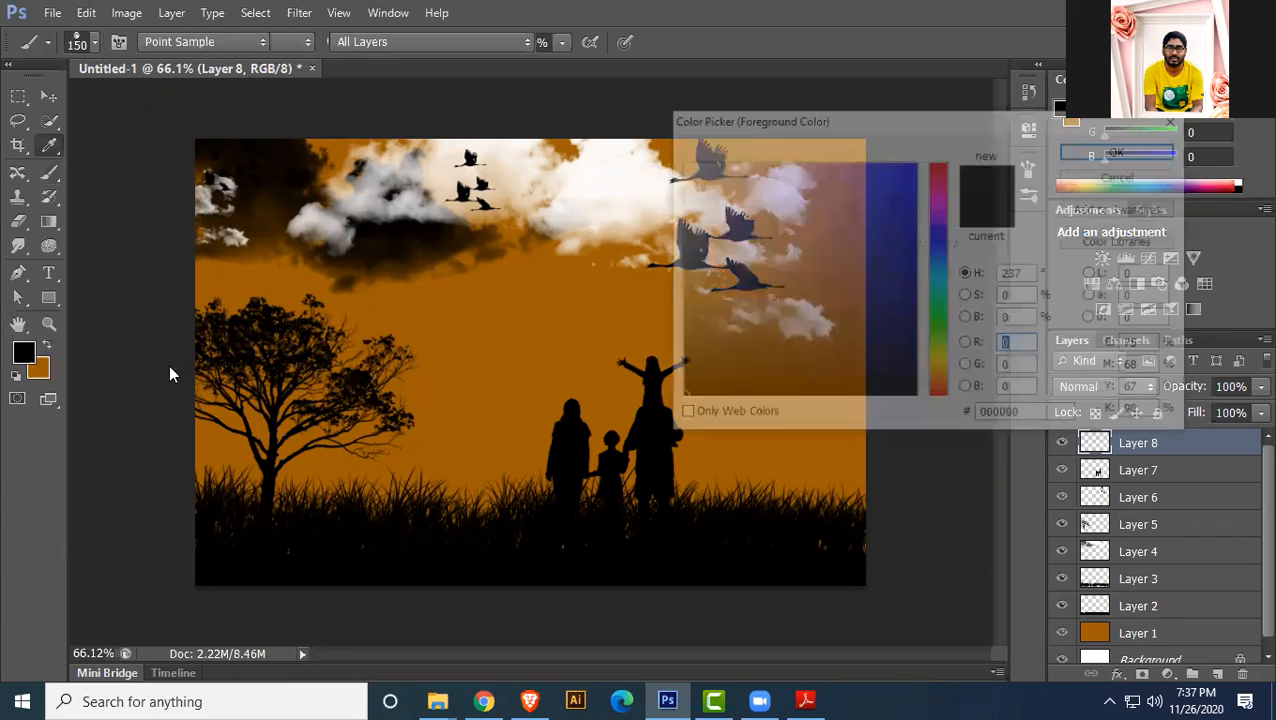
pyautogui.click(680, 162)
pyautogui.click(1123, 149)
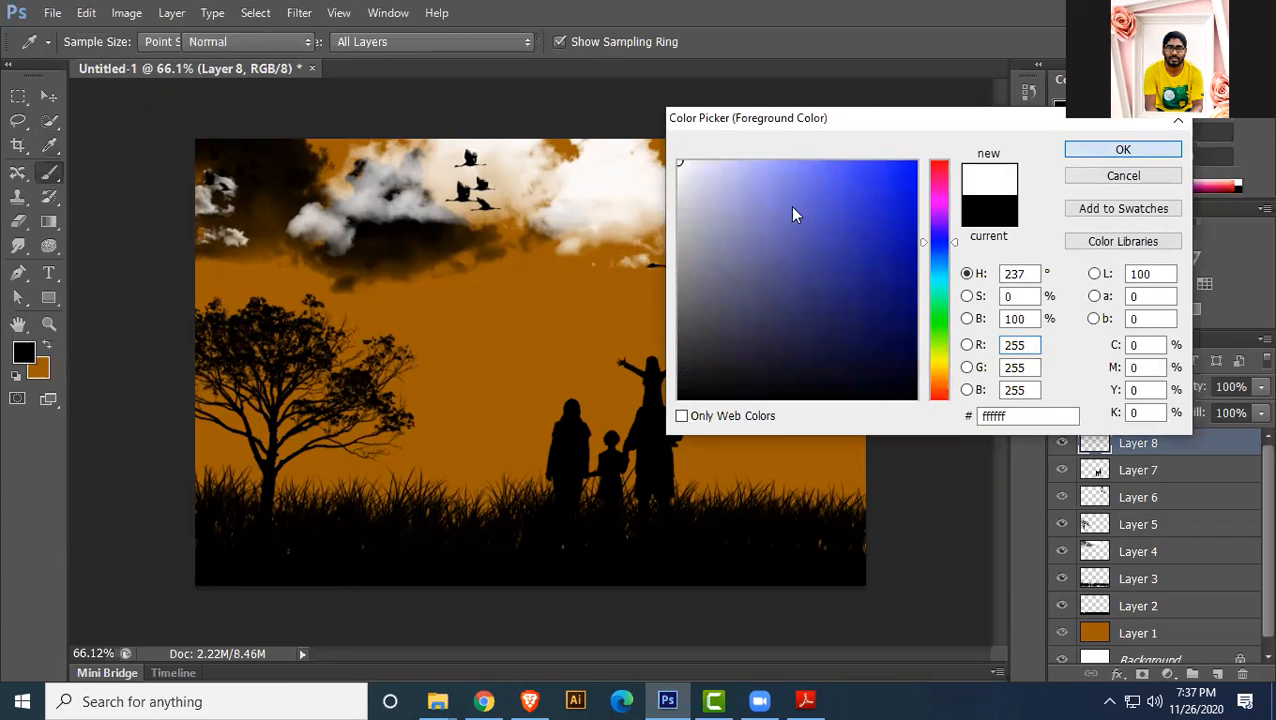
# - Stamp a 175 px moon over the topmost large bird and move its layer directly above Layer 1
pyautogui.press(']')
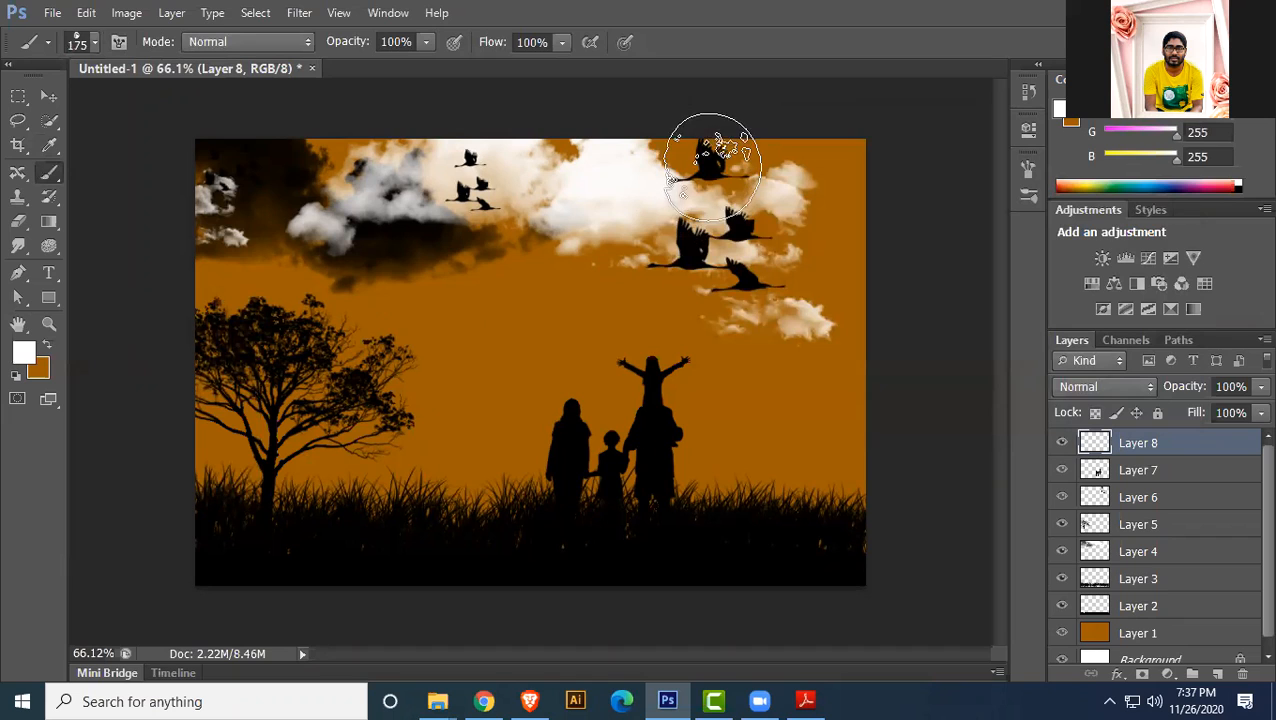
pyautogui.click(712, 182)
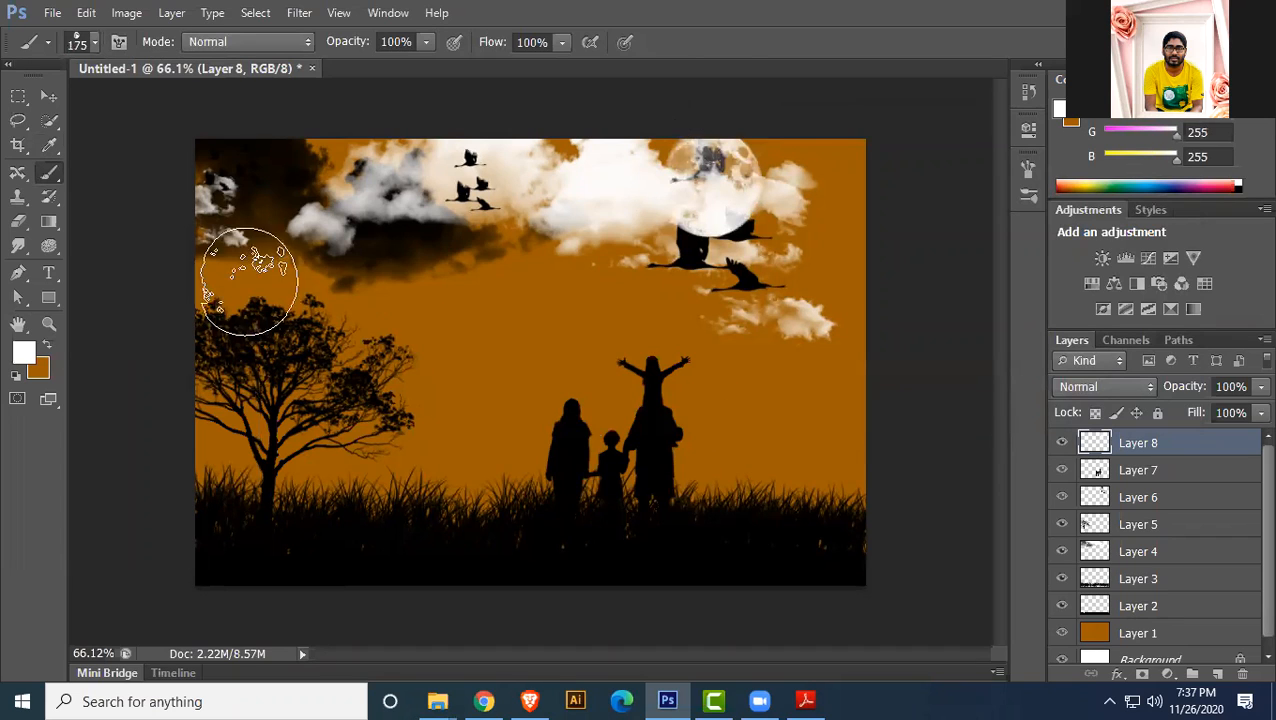
pyautogui.click(49, 96)
pyautogui.moveTo(1178, 452); pyautogui.dragTo(1184, 618)
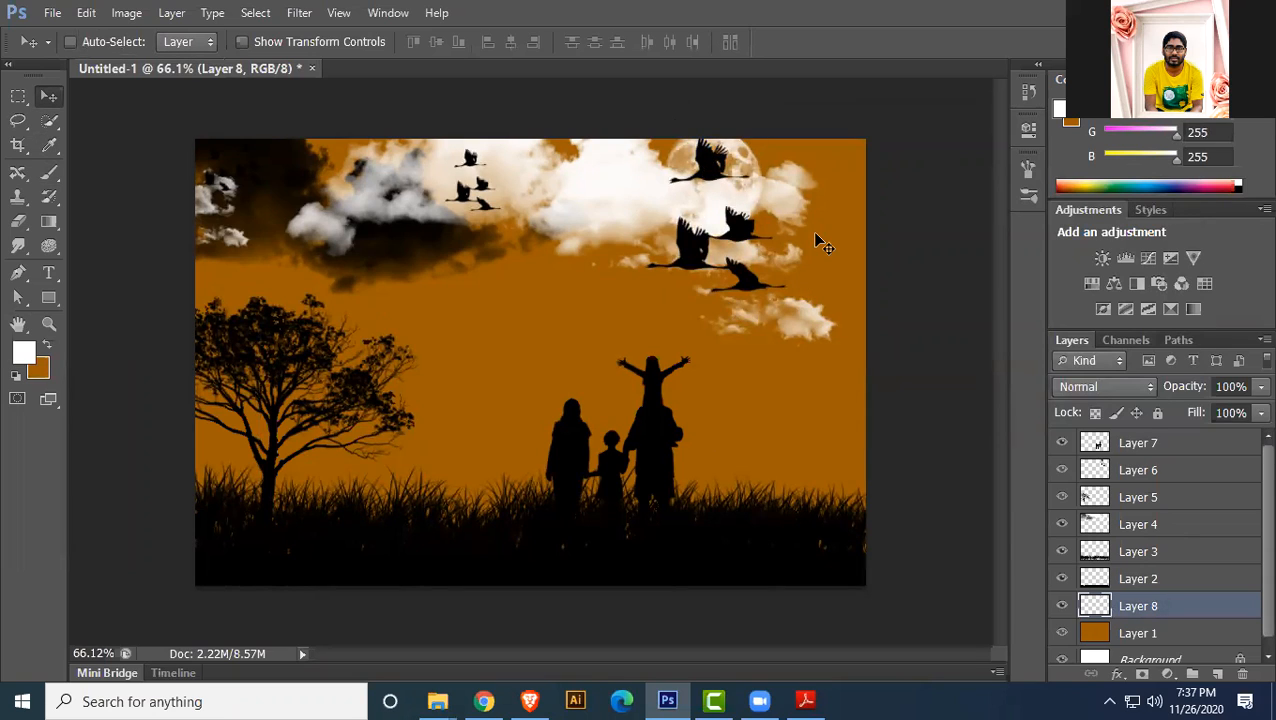
# - Add a new layer above Layer 7 and choose the 2492 px cloud brush
pyautogui.click(1136, 446)
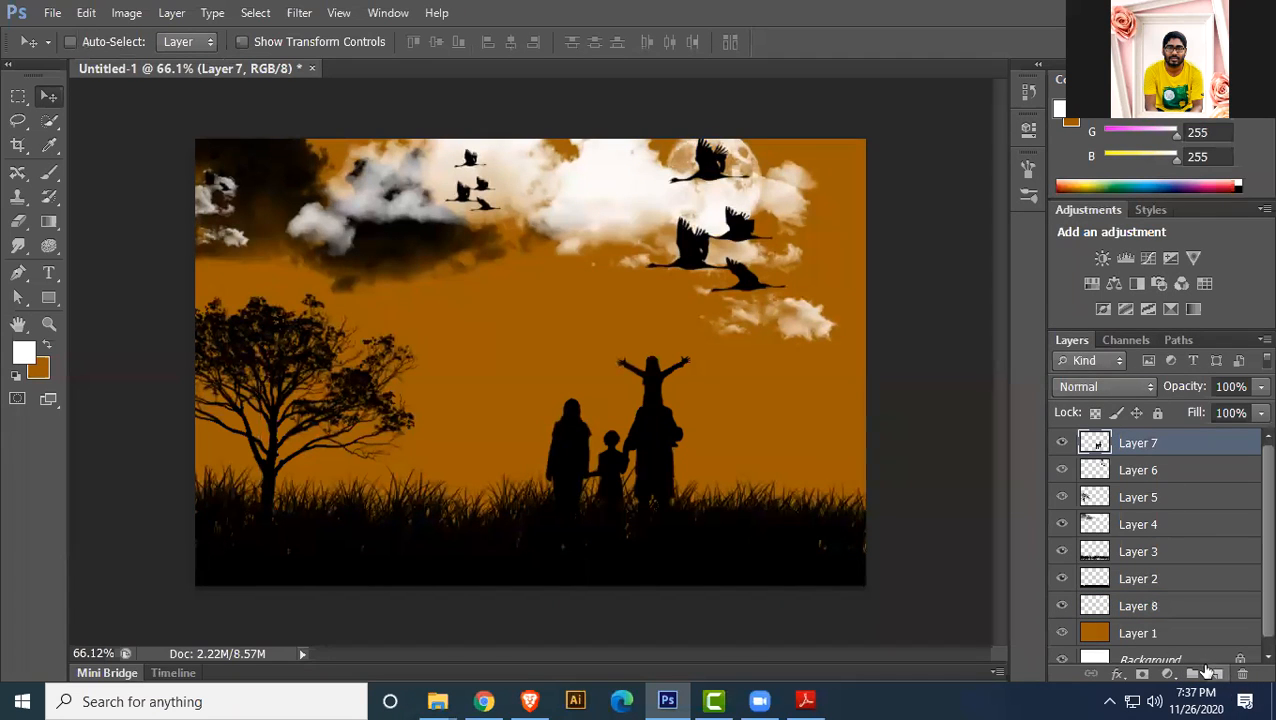
pyautogui.click(1218, 674)
pyautogui.click(49, 171)
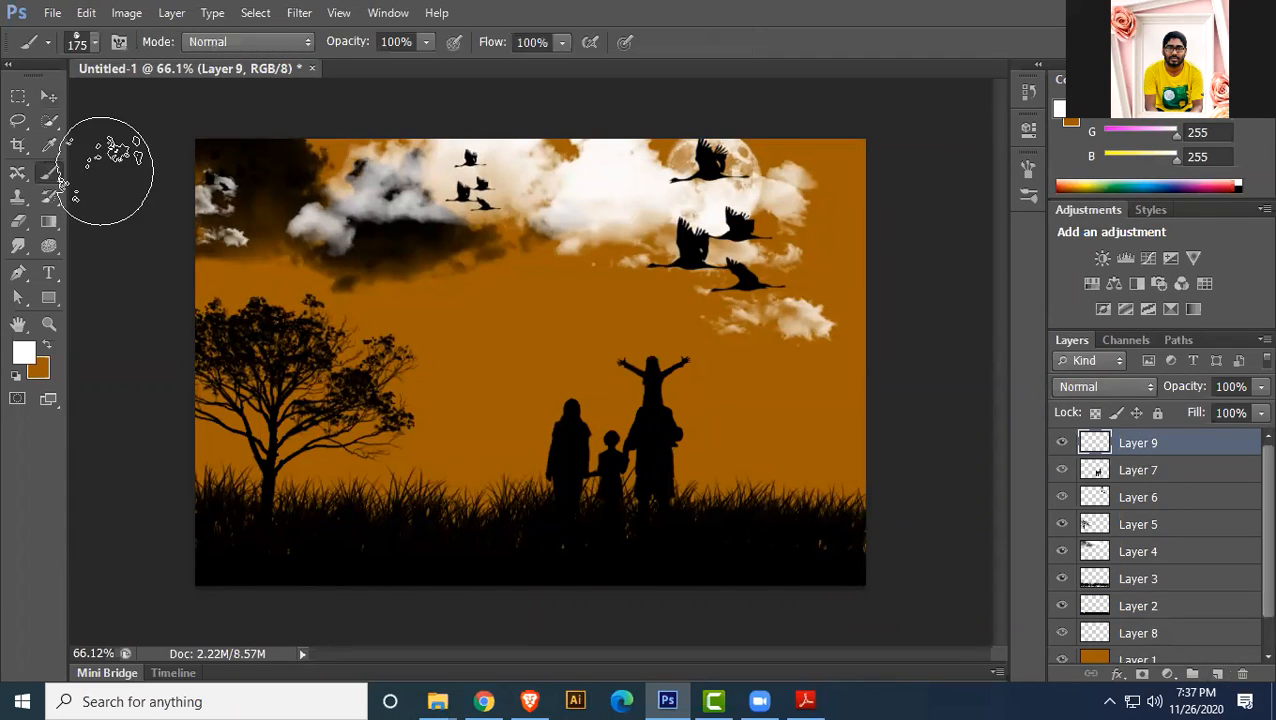
pyautogui.click(94, 42)
pyautogui.scroll(-3, 137, 348)
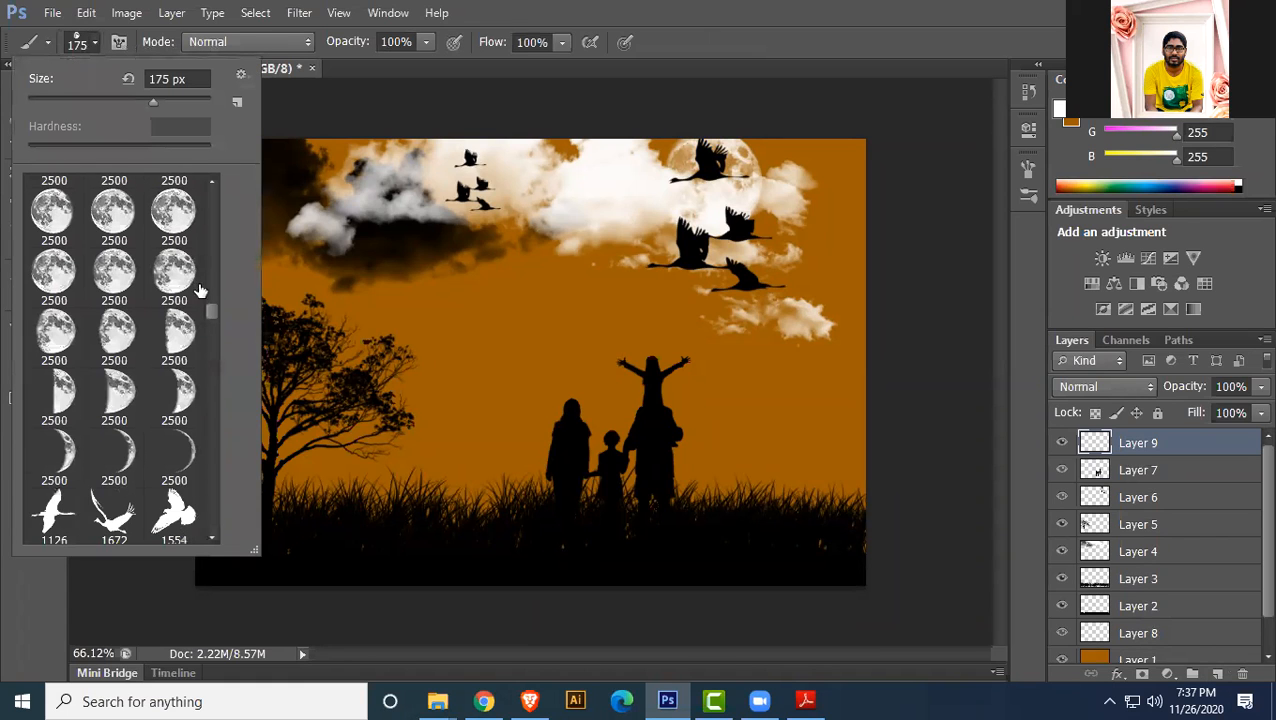
pyautogui.scroll(1, 137, 348)
pyautogui.moveTo(207, 299)
pyautogui.mouseDown()
pyautogui.moveTo(208, 250)
pyautogui.moveTo(200, 350)
pyautogui.mouseUp()
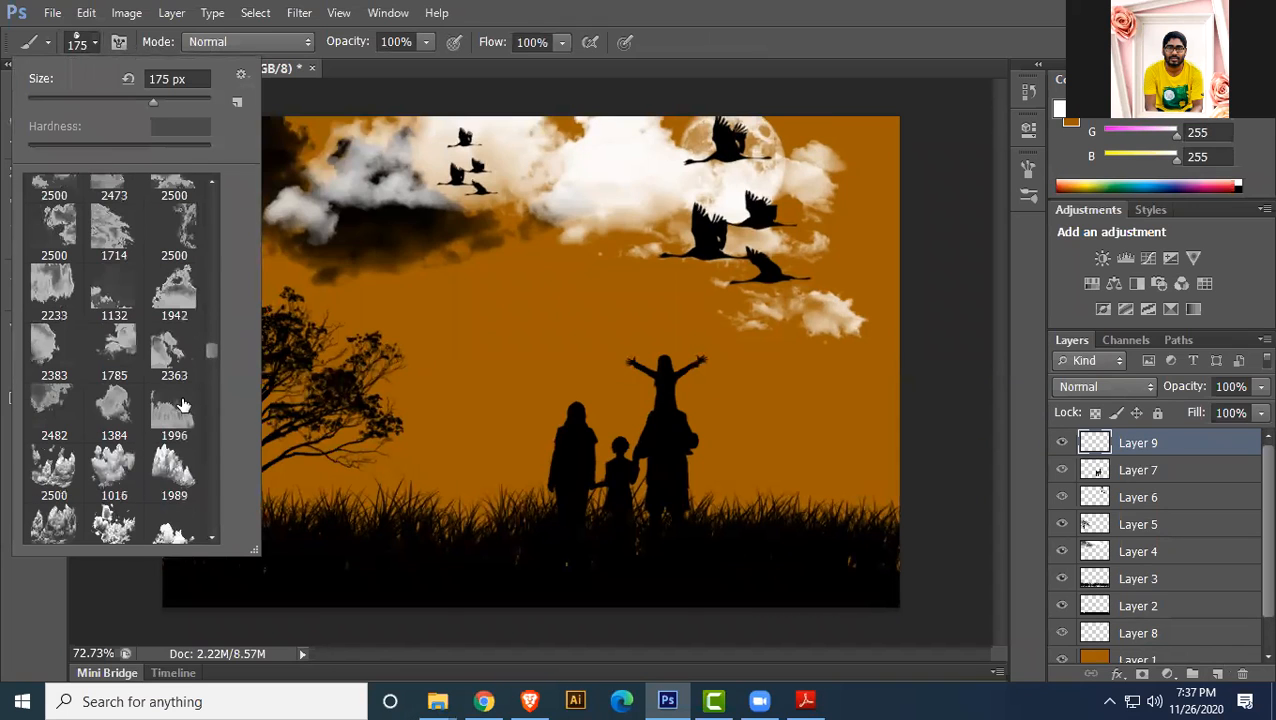
pyautogui.scroll(-2, 180, 405)
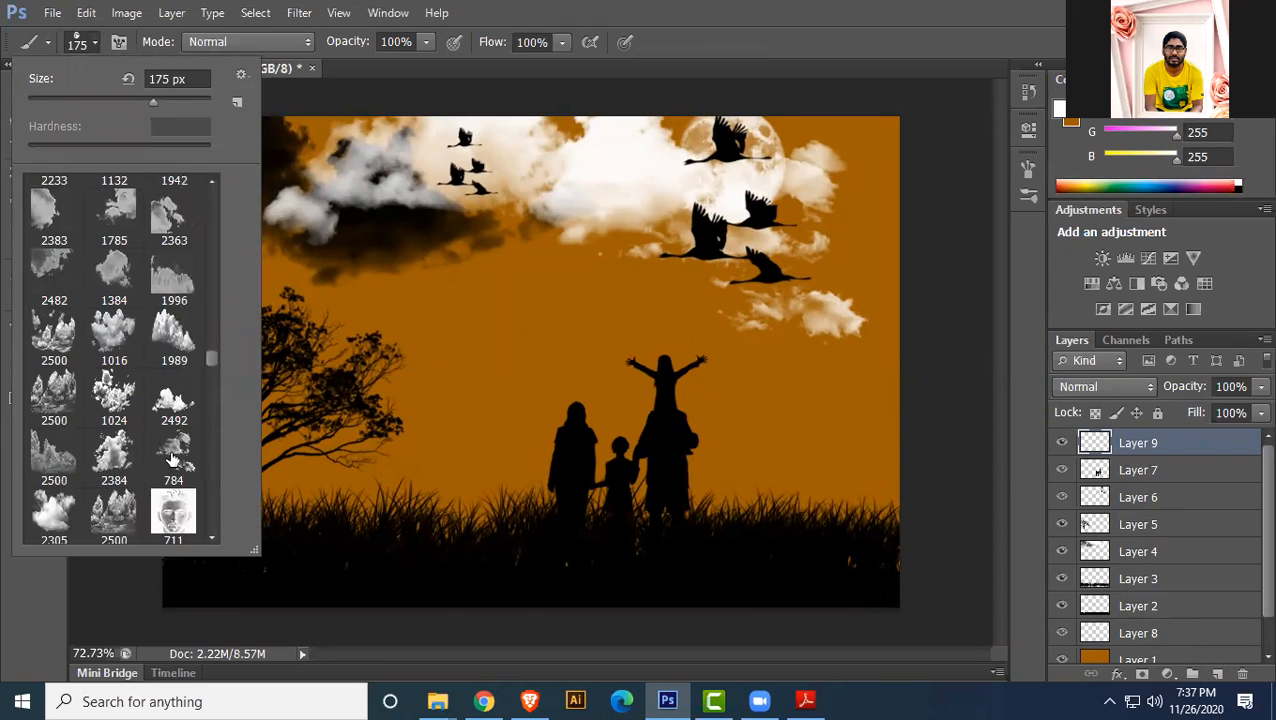
pyautogui.click(174, 400)
pyautogui.click(882, 9)
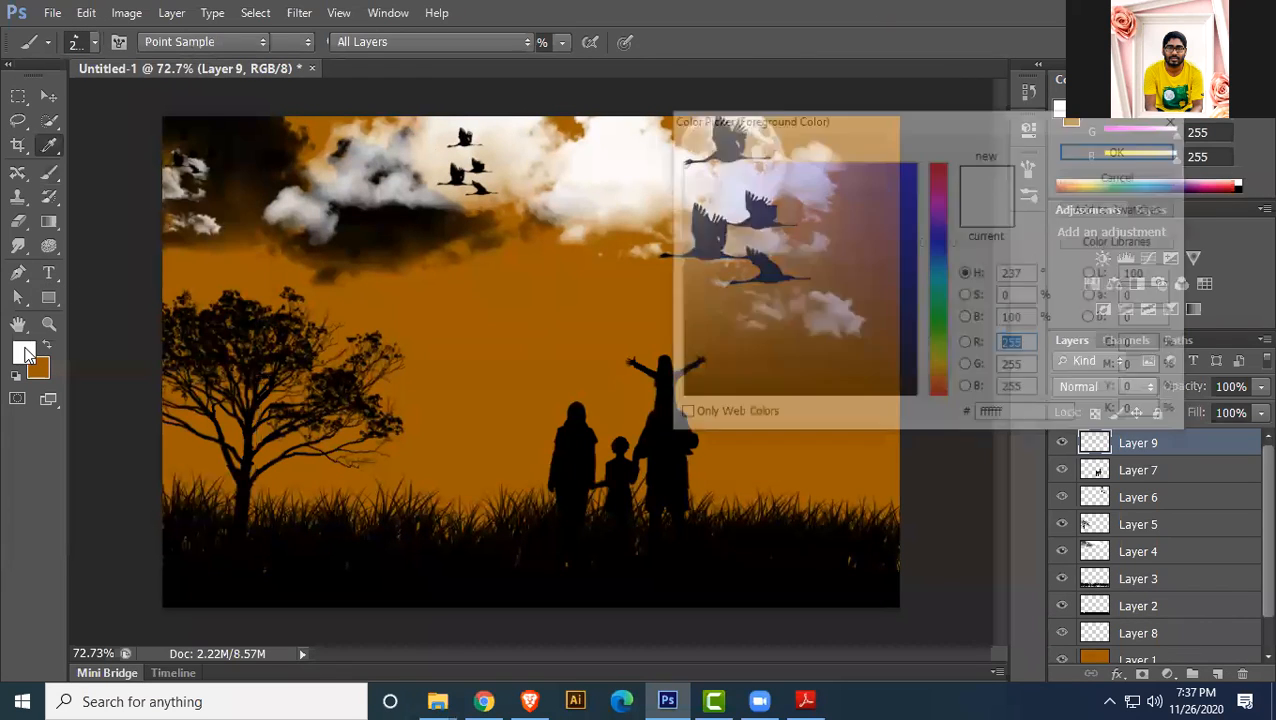
# - Set the foreground colour to black (000000) by sampling it from the child's silhouette
pyautogui.click(28, 352)
pyautogui.click(618, 458)
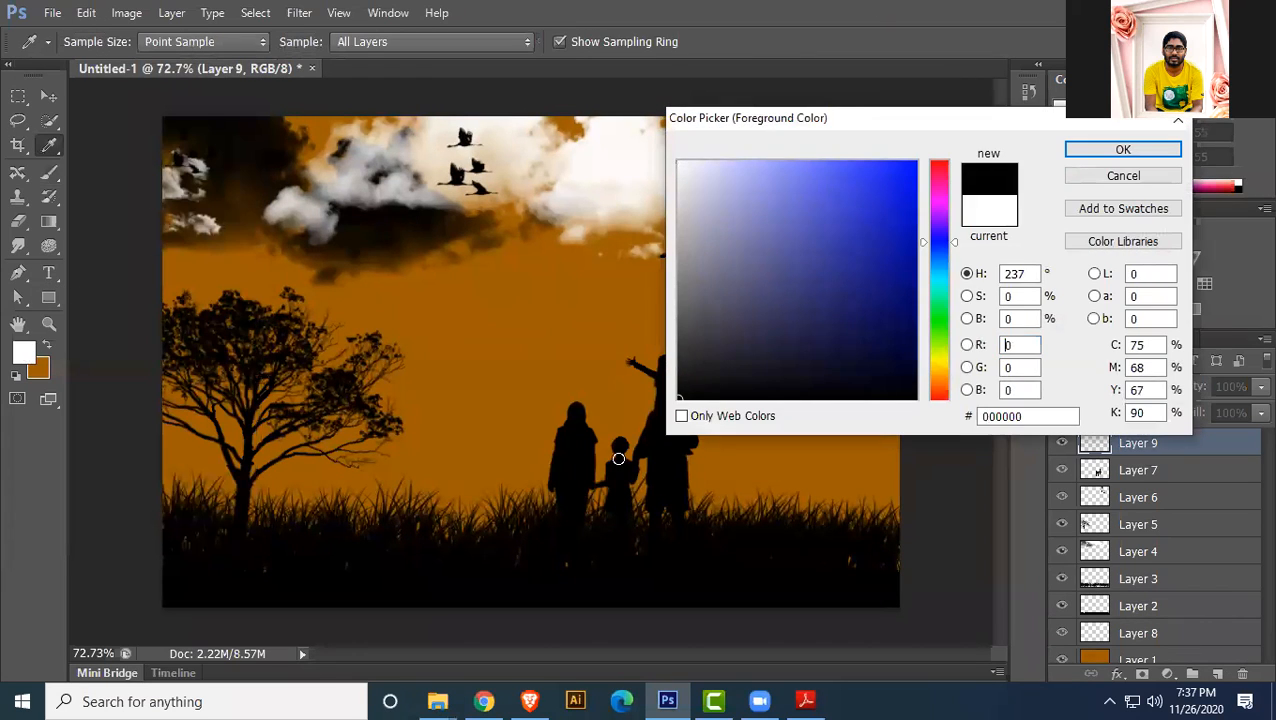
pyautogui.click(1105, 150)
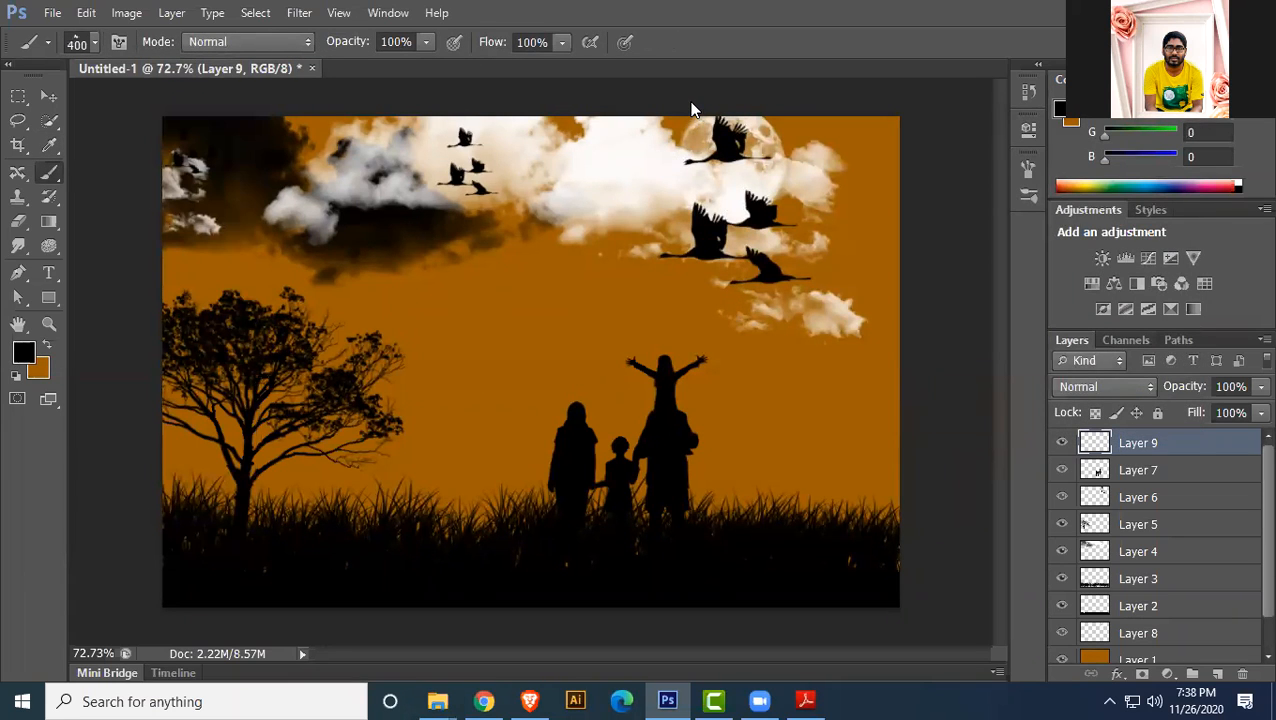
# - Stamp a 400 px black cloud beside the moon and move it into the sky's upper-right corner
pyautogui.click(691, 108)
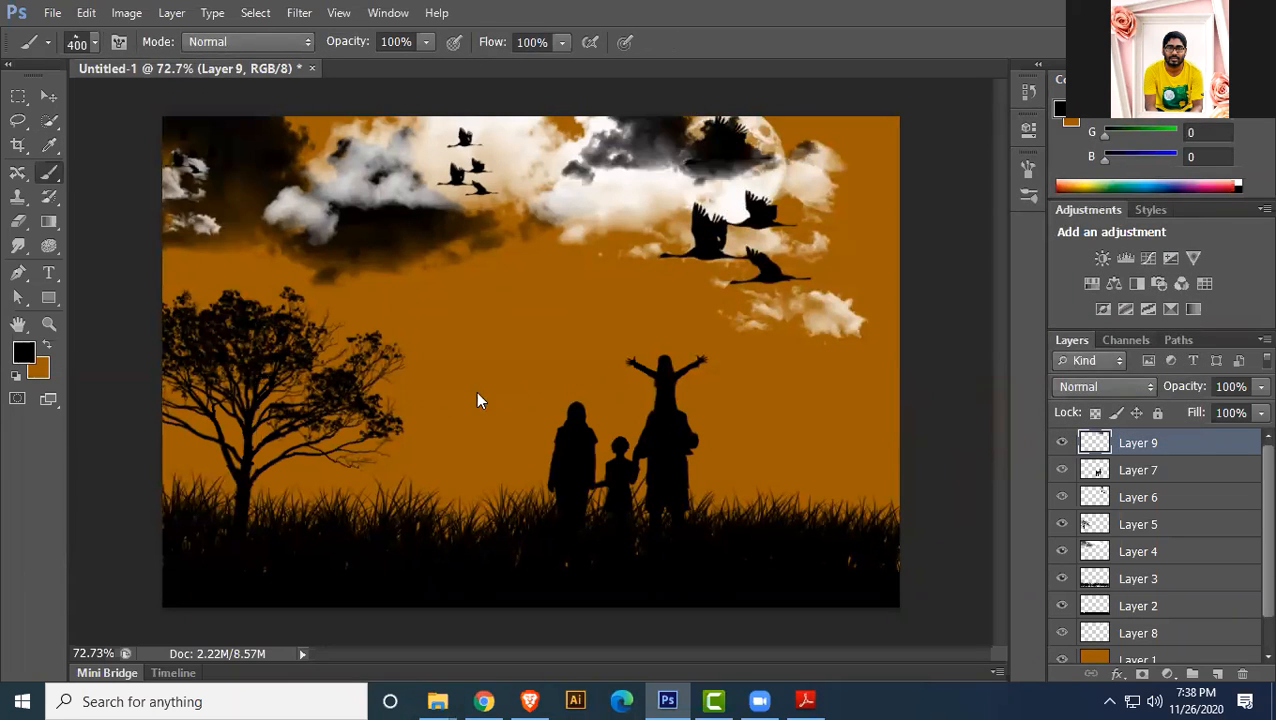
pyautogui.click(49, 96)
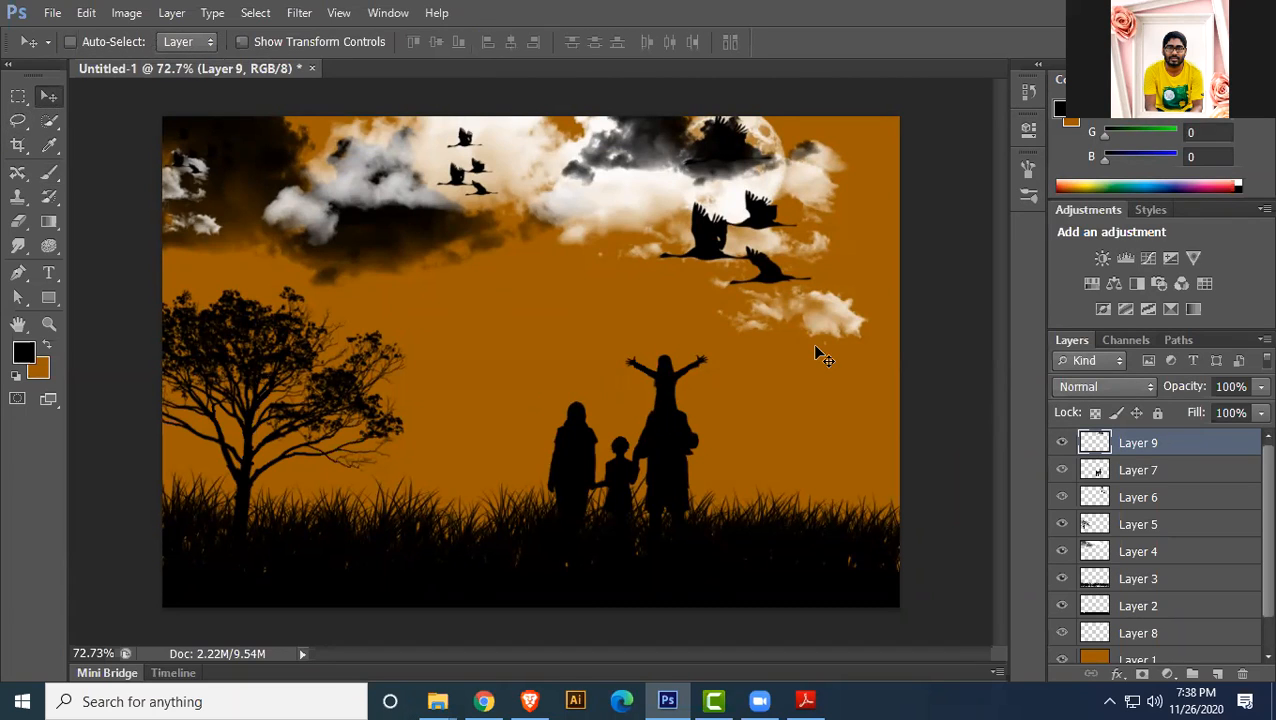
pyautogui.moveTo(701, 161)
pyautogui.mouseDown()
pyautogui.moveTo(706, 150)
pyautogui.moveTo(703, 235)
pyautogui.moveTo(680, 172)
pyautogui.moveTo(632, 168)
pyautogui.moveTo(667, 144)
pyautogui.moveTo(897, 153)
pyautogui.mouseUp()
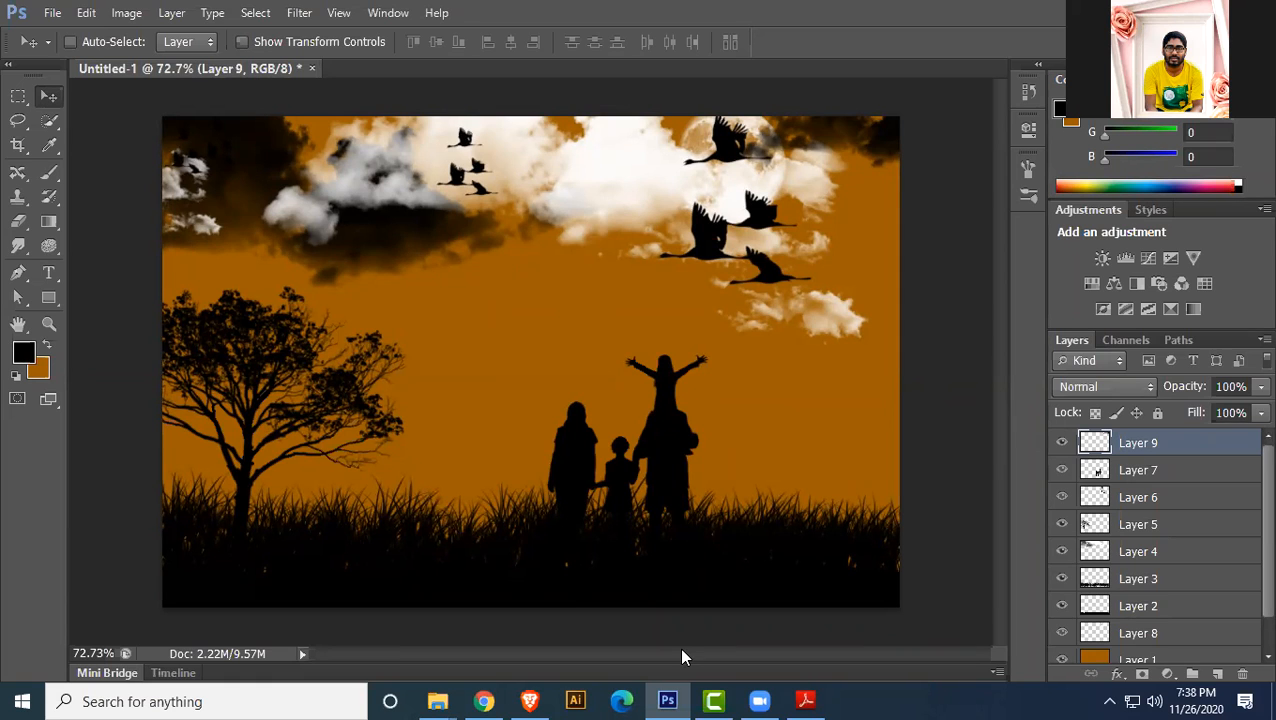
# - Check the Class 03 topic list in Photoshop Module.pdf in Adobe Reader and return to Photoshop
pyautogui.click(806, 701)
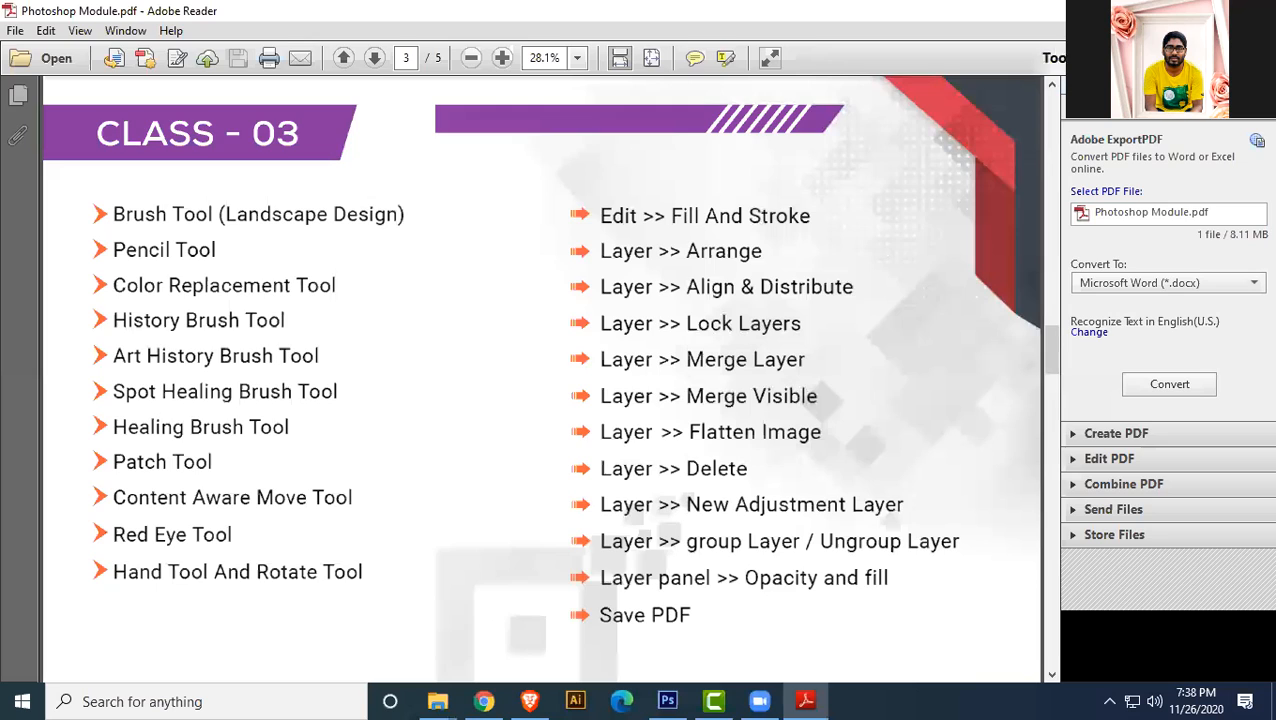
pyautogui.hotkey('alt', 'Tab')
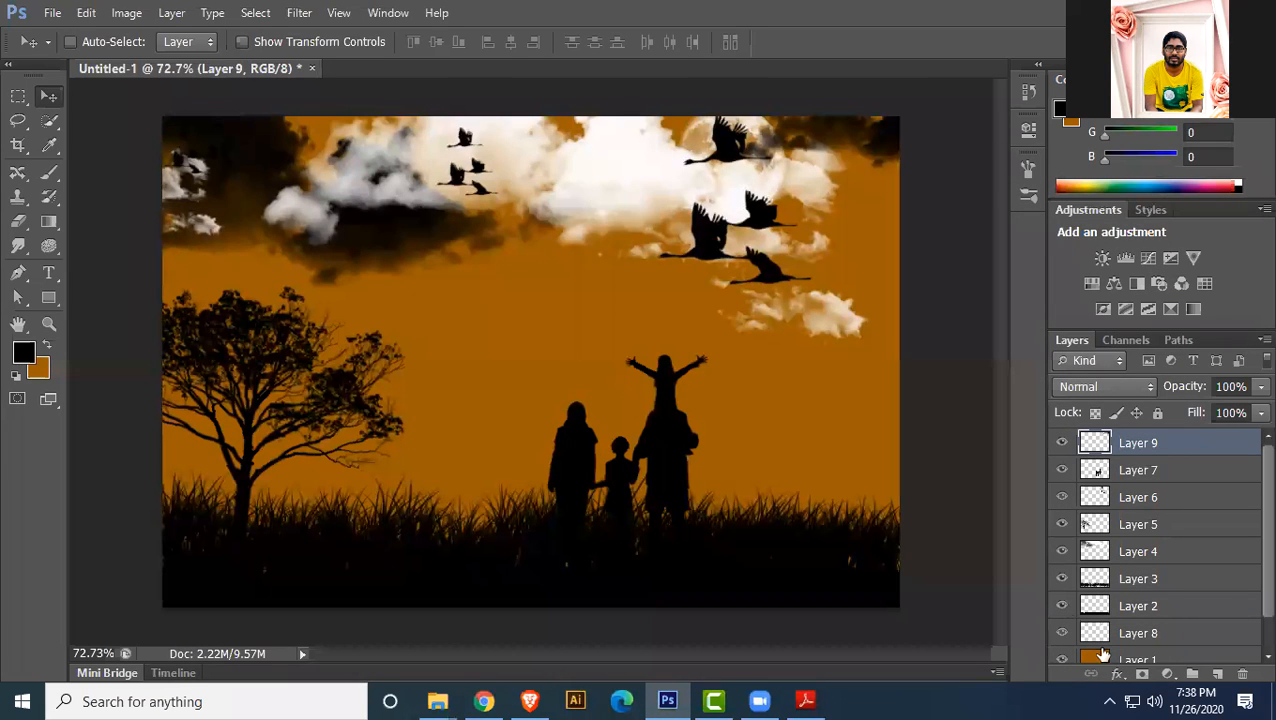
# - Delete the brown Layer 1 and all the scene layers, keeping only the Background
pyautogui.scroll(-1, 1160, 620)
pyautogui.click(1163, 623)
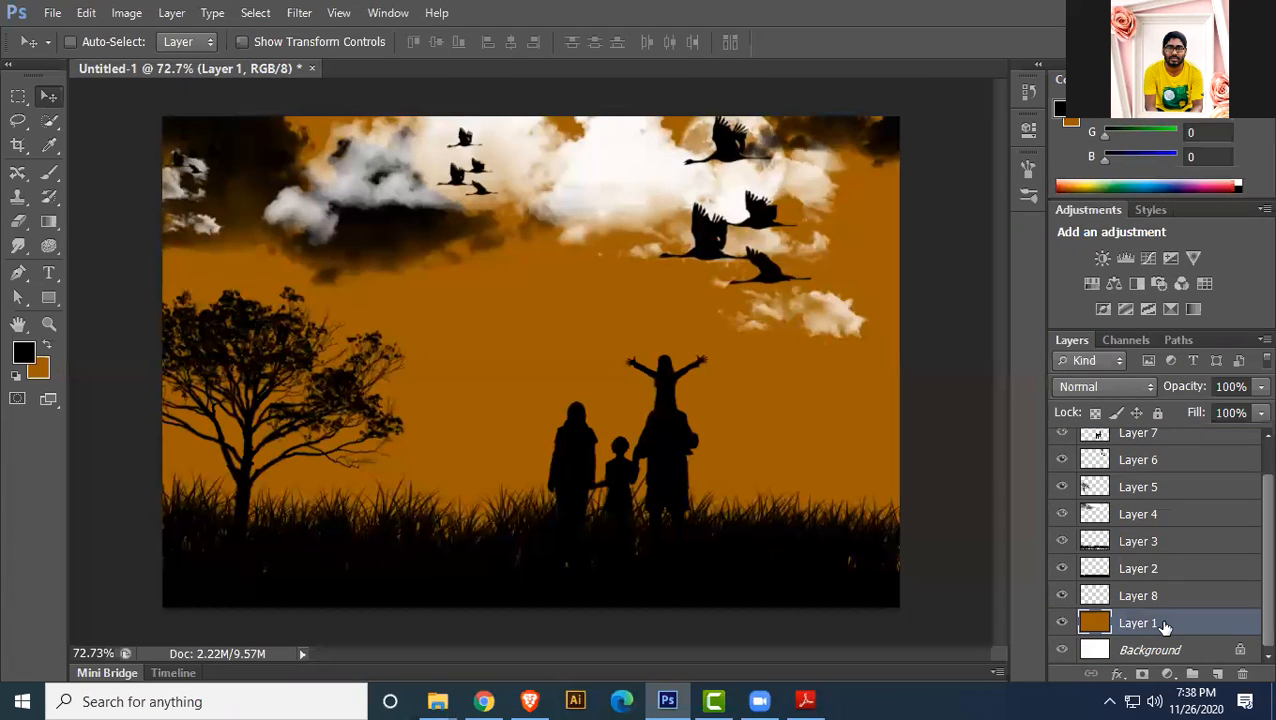
pyautogui.press('Delete')
pyautogui.click(1163, 623)
pyautogui.scroll(1, 1154, 504)
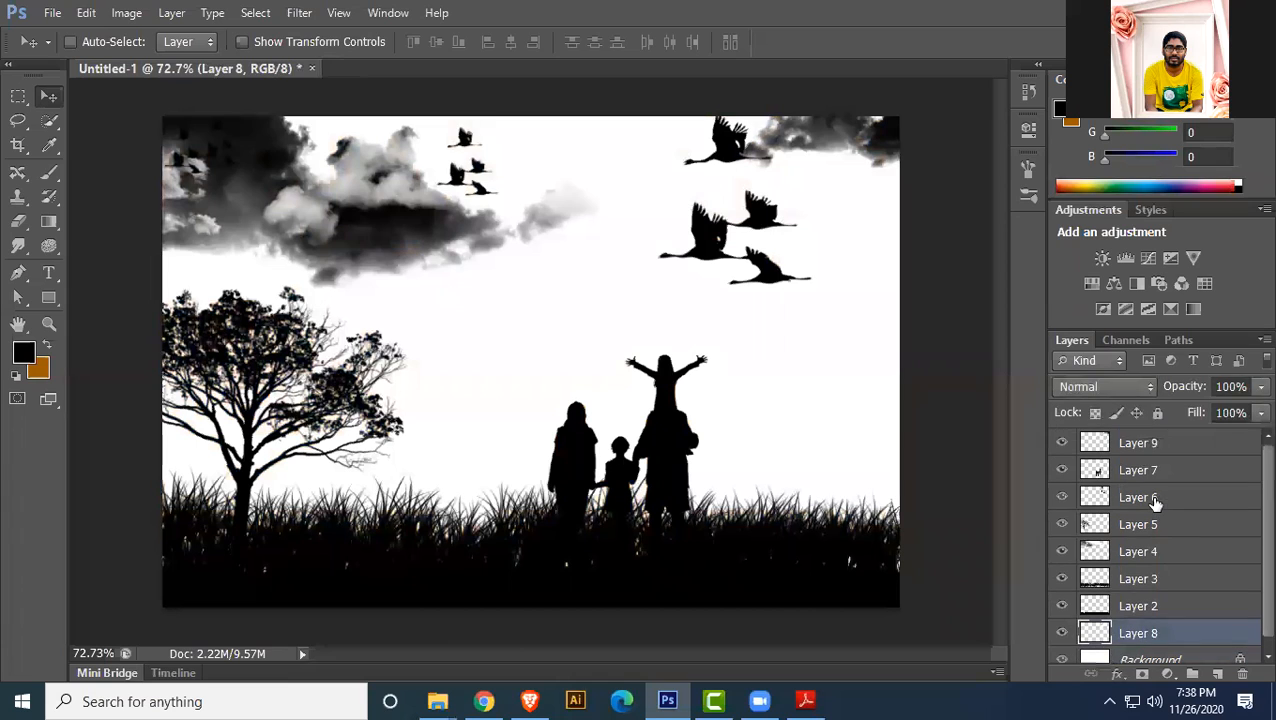
pyautogui.keyDown('shift'); pyautogui.click(1176, 455); pyautogui.keyUp('shift')
pyautogui.press('Delete')
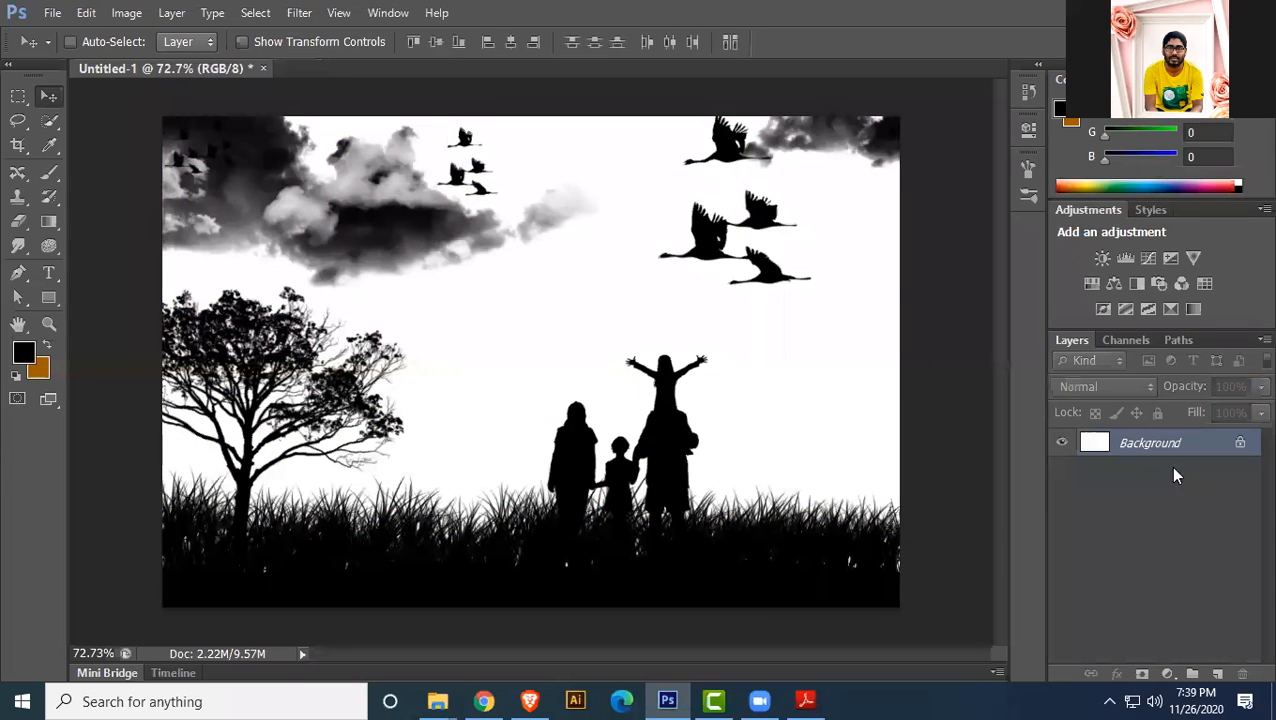
# - Add a new empty layer above the Background and switch to the Pencil tool
pyautogui.click(1218, 676)
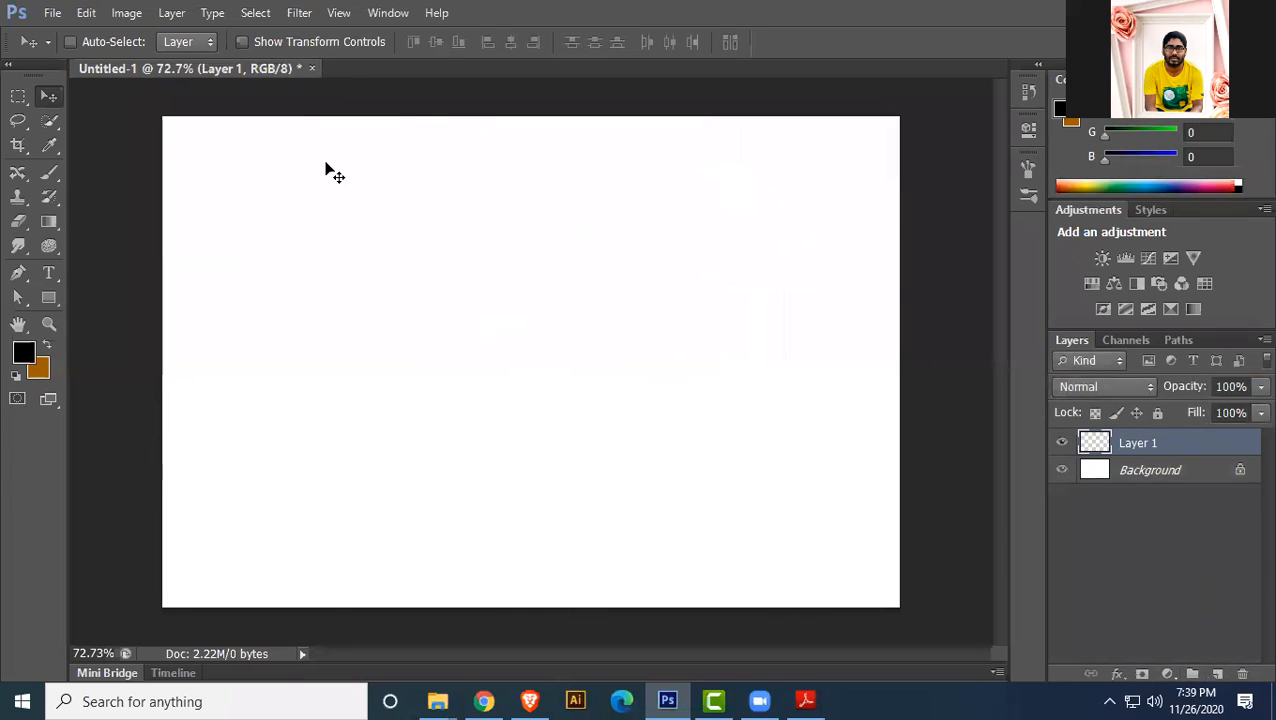
pyautogui.click(52, 172)
pyautogui.click(131, 188)
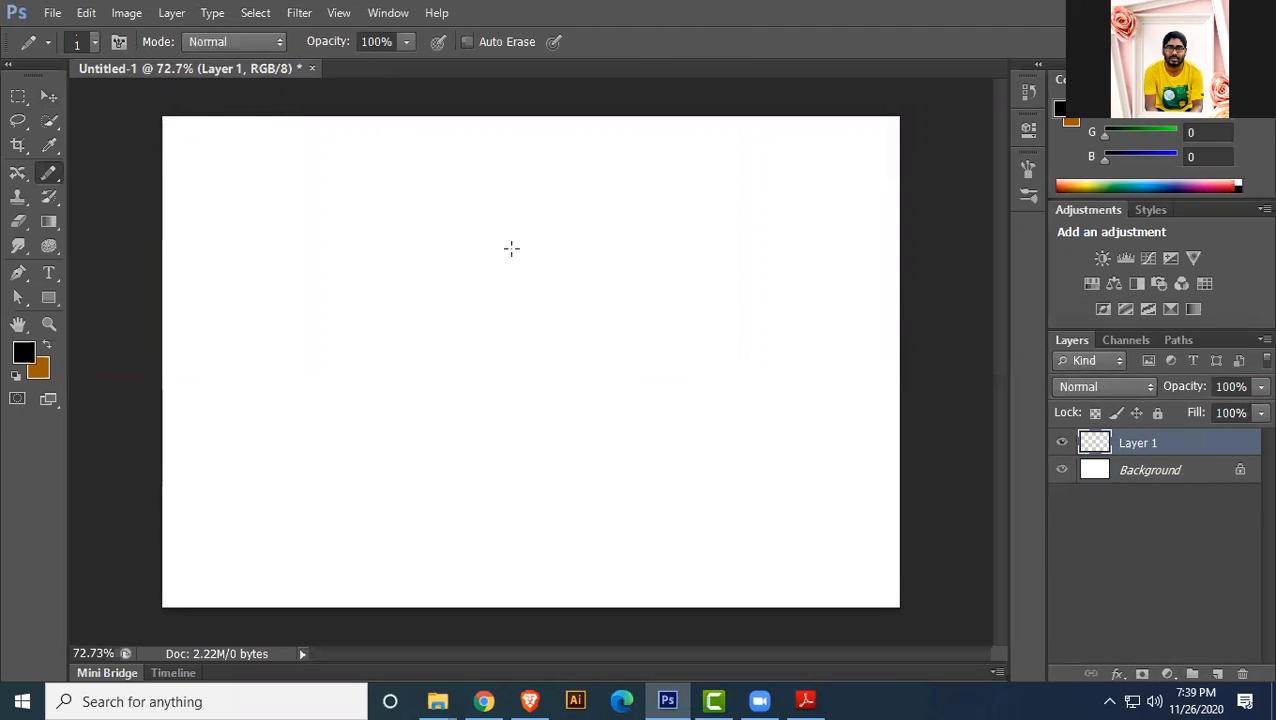
# - Draw 1 px black freehand pencil lines: a stepped zigzag, a looping signature-like scribble and a long diagonal stroke
pyautogui.moveTo(280, 220)
pyautogui.mouseDown()
pyautogui.moveTo(459, 232)
pyautogui.moveTo(451, 329)
pyautogui.moveTo(564, 395)
pyautogui.moveTo(548, 520)
pyautogui.mouseUp()
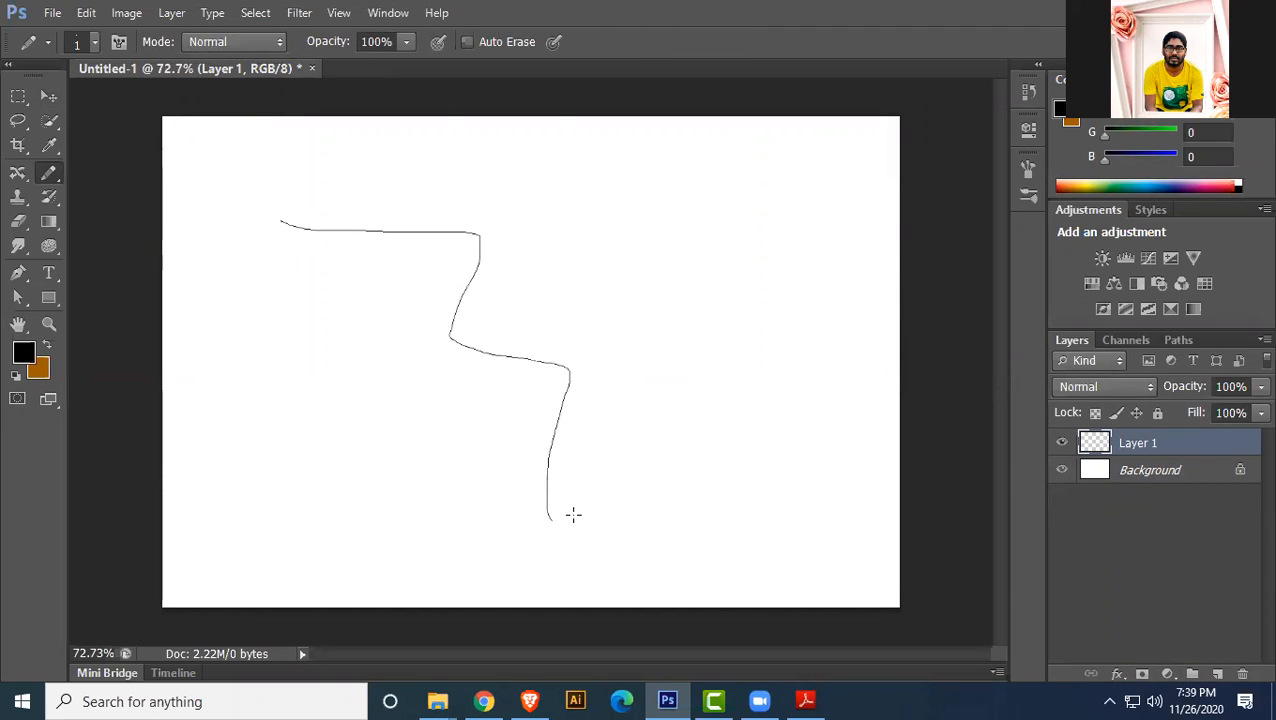
pyautogui.moveTo(614, 308)
pyautogui.mouseDown()
pyautogui.moveTo(638, 370)
pyautogui.moveTo(675, 330)
pyautogui.moveTo(707, 342)
pyautogui.moveTo(643, 172)
pyautogui.mouseUp()
pyautogui.moveTo(693, 327)
pyautogui.mouseDown()
pyautogui.moveTo(737, 297)
pyautogui.moveTo(757, 207)
pyautogui.moveTo(817, 288)
pyautogui.mouseUp()
pyautogui.moveTo(877, 243); pyautogui.dragTo(593, 534)
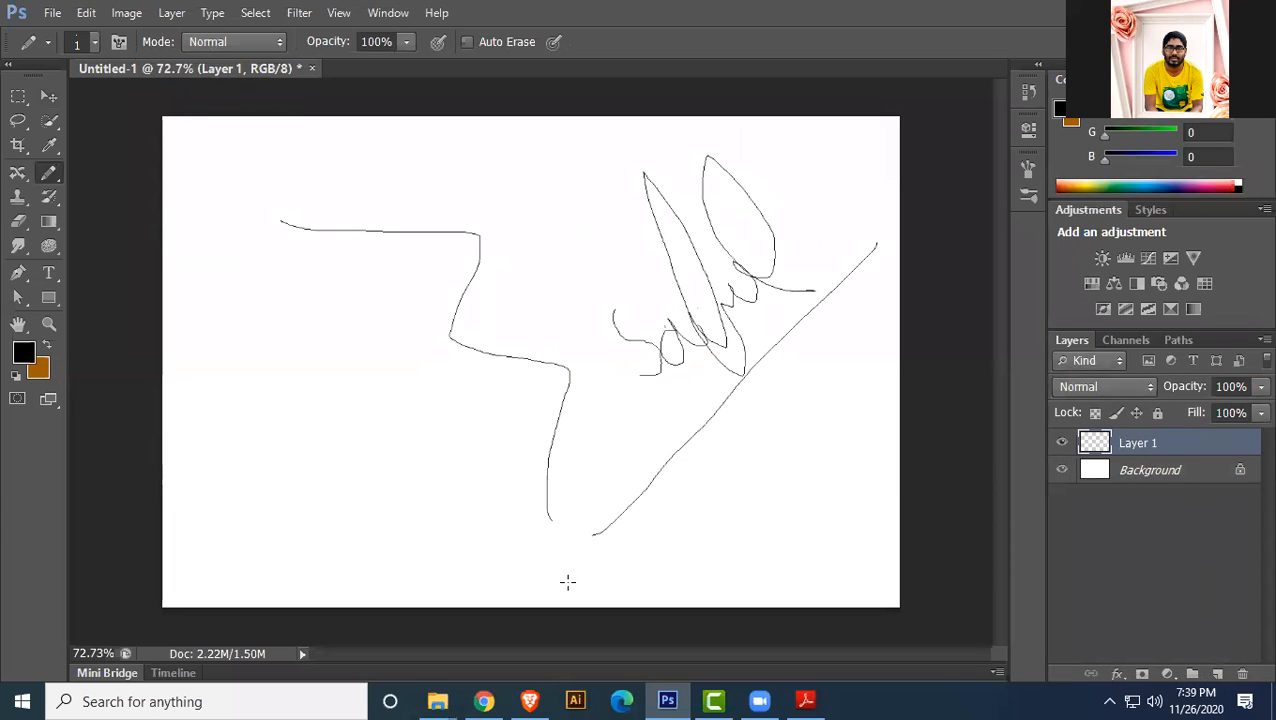
# - Draw a freehand pencil oval around the scribble, and undo all the pencil strokes on Layer 1
pyautogui.moveTo(625, 448)
pyautogui.mouseDown()
pyautogui.moveTo(709, 214)
pyautogui.moveTo(590, 441)
pyautogui.moveTo(693, 305)
pyautogui.mouseUp()
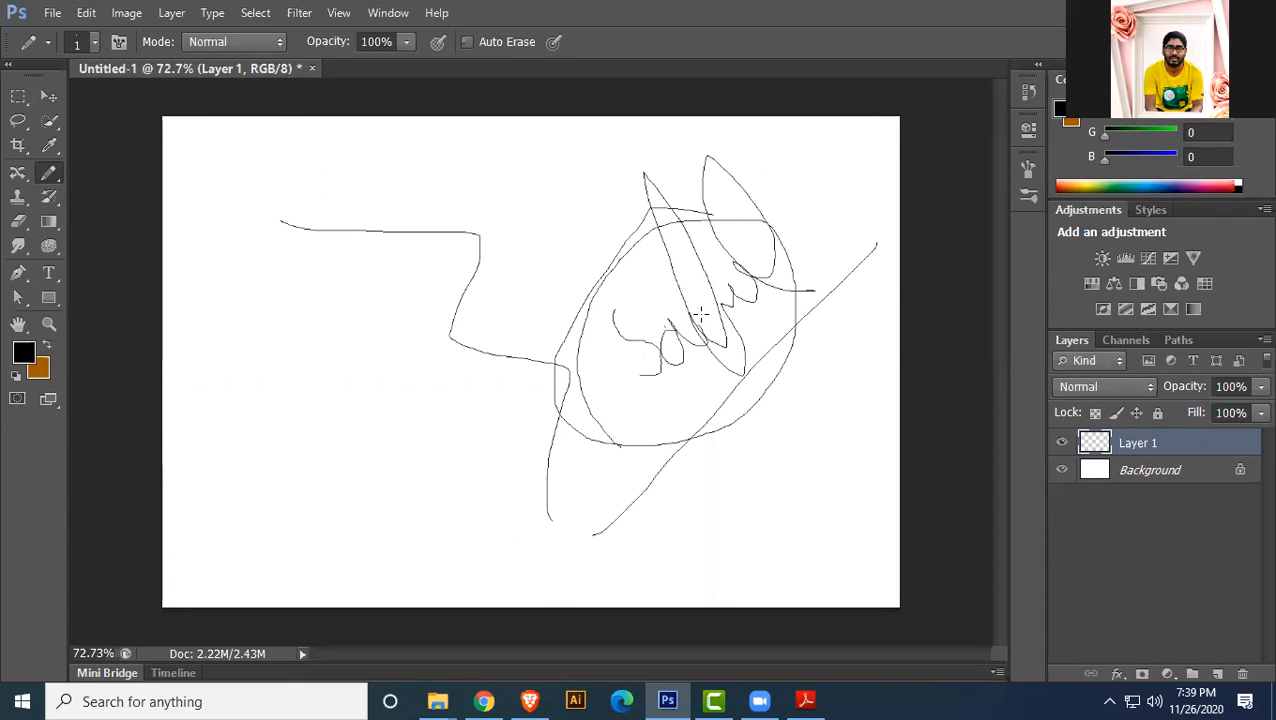
pyautogui.hotkey('ctrl', 'alt', 'z')
pyautogui.hotkey('ctrl', 'alt', 'z')
pyautogui.hotkey('ctrl', 'alt', 'z')
pyautogui.hotkey('ctrl', 'alt', 'z')
pyautogui.hotkey('ctrl', 'alt', 'z')
pyautogui.hotkey('ctrl', 'alt', 'z')
pyautogui.hotkey('ctrl', 'alt', 'z')
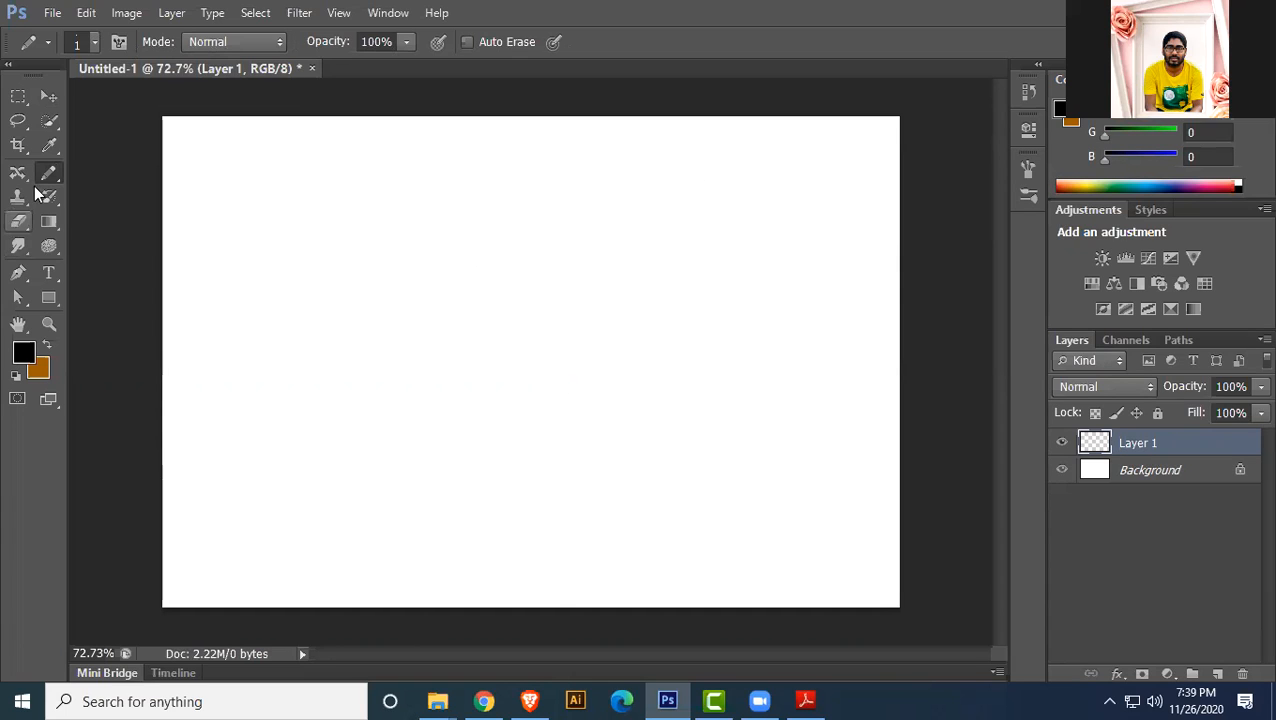
# - Switch to the Color Replacement Tool and open Color Replacement .jpg from the Class - 03 folder
pyautogui.rightClick(48, 173)
pyautogui.click(120, 203)
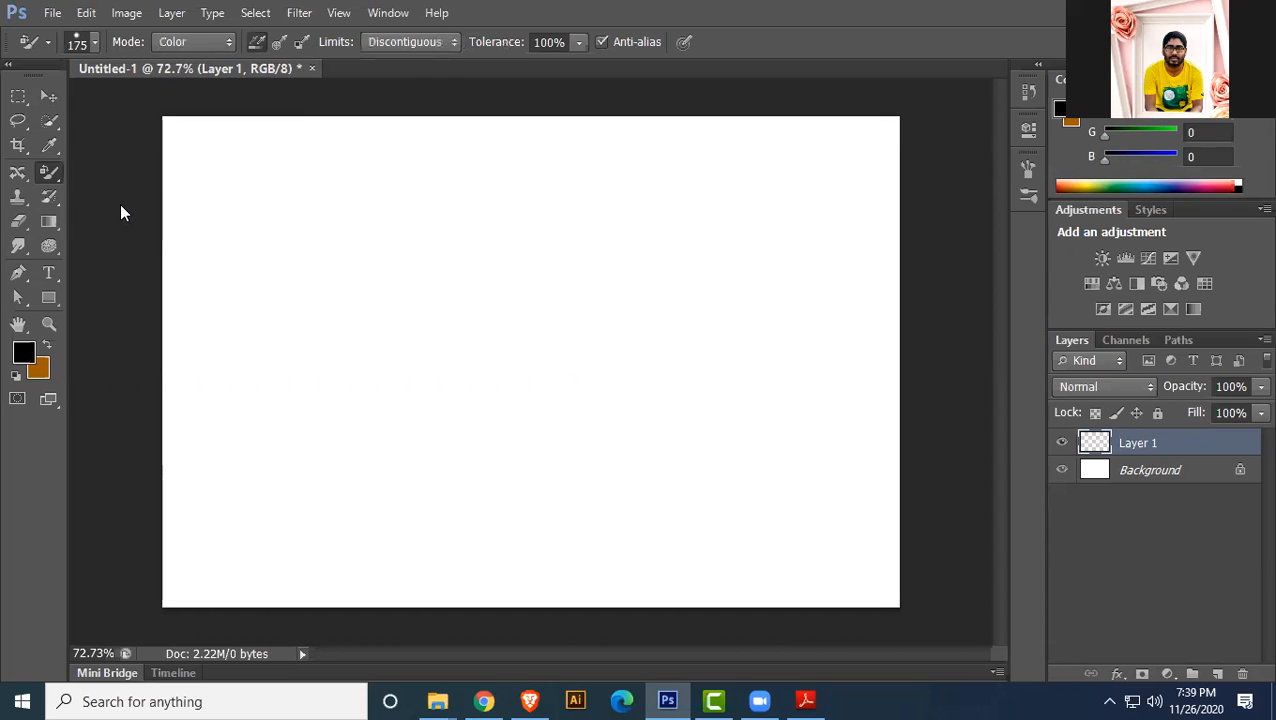
pyautogui.click(52, 12)
pyautogui.click(62, 49)
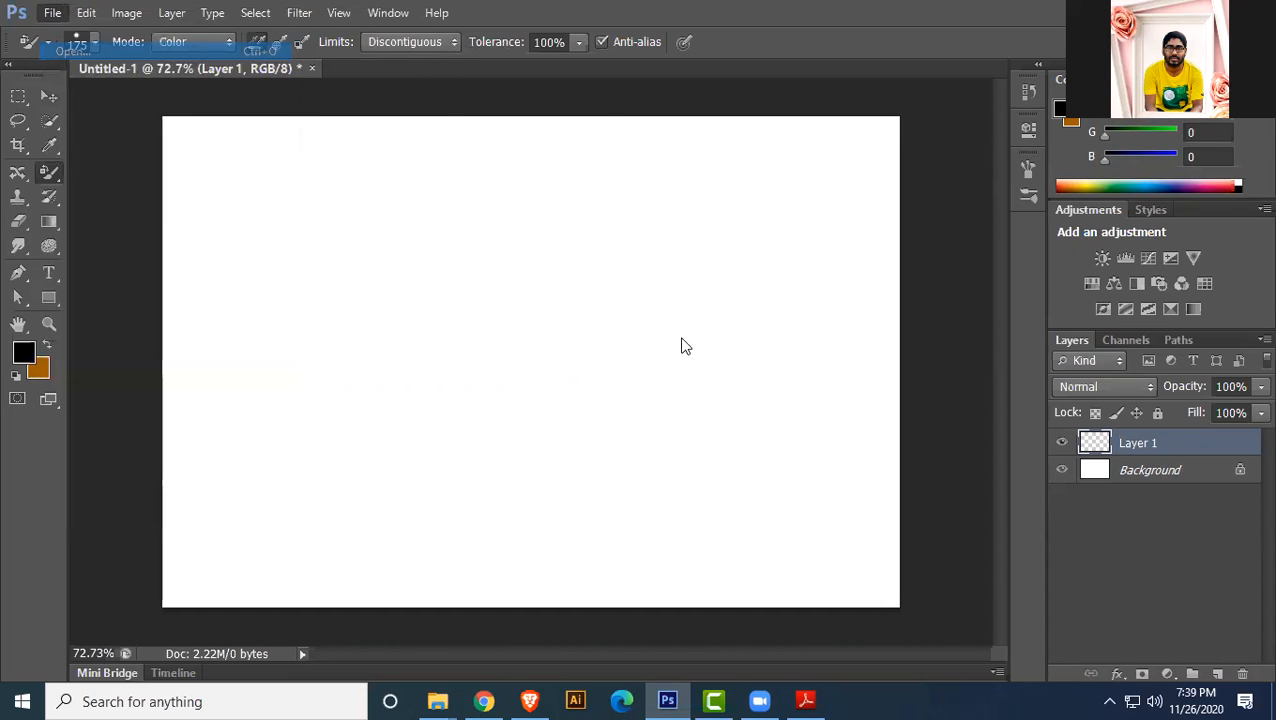
pyautogui.click(229, 300)
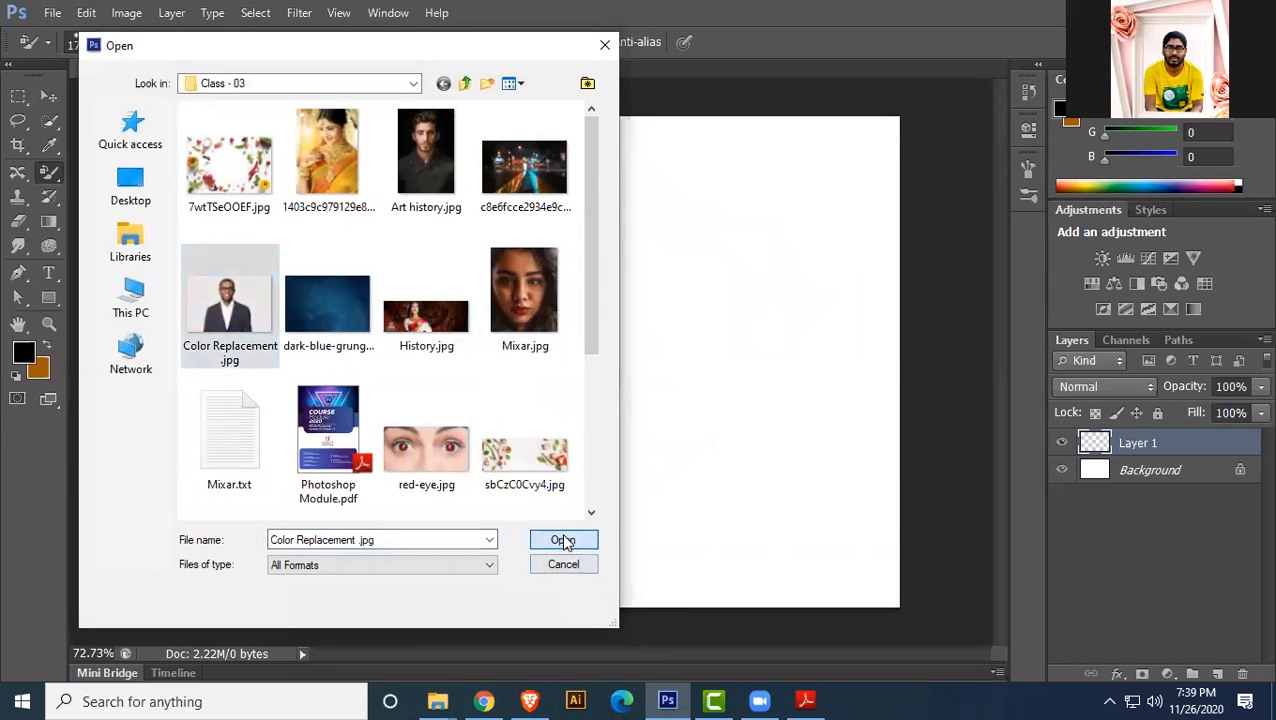
pyautogui.click(565, 541)
# - Convert the photo's locked Background into a regular layer and switch to the Quick Selection tool
pyautogui.doubleClick(1239, 443)
pyautogui.click(817, 205)
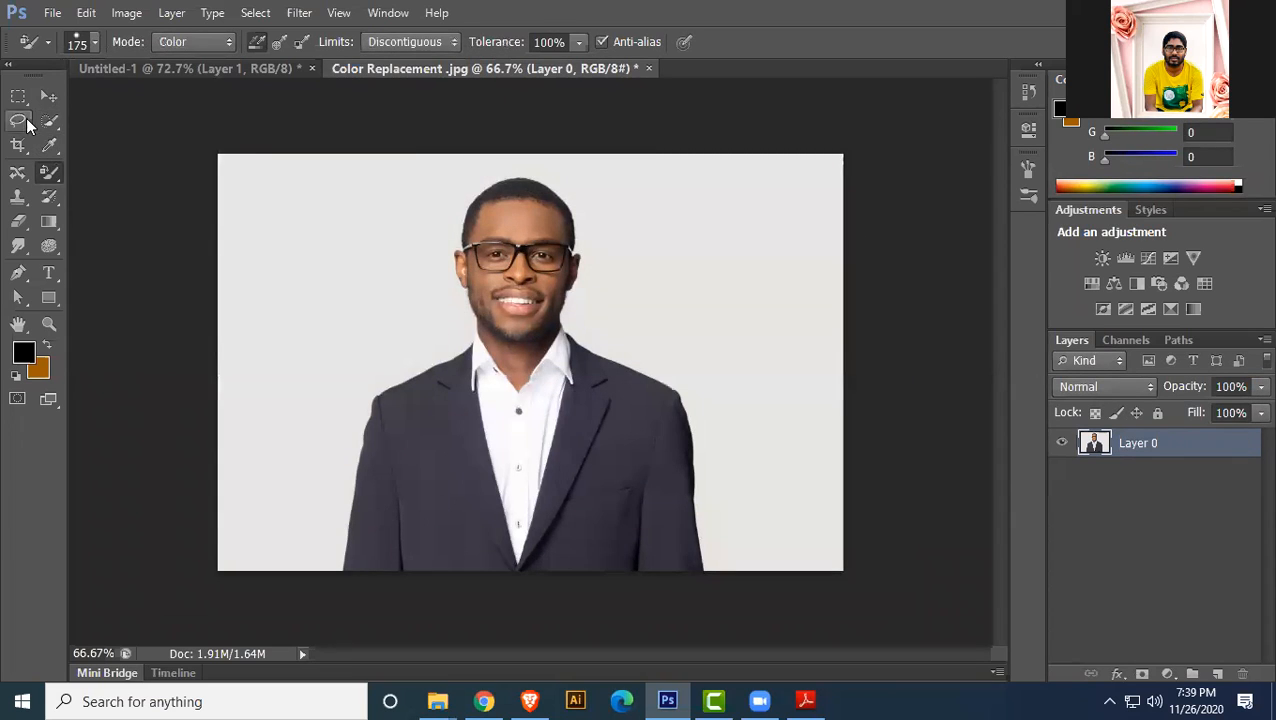
pyautogui.moveTo(49, 121); pyautogui.dragTo(124, 130)
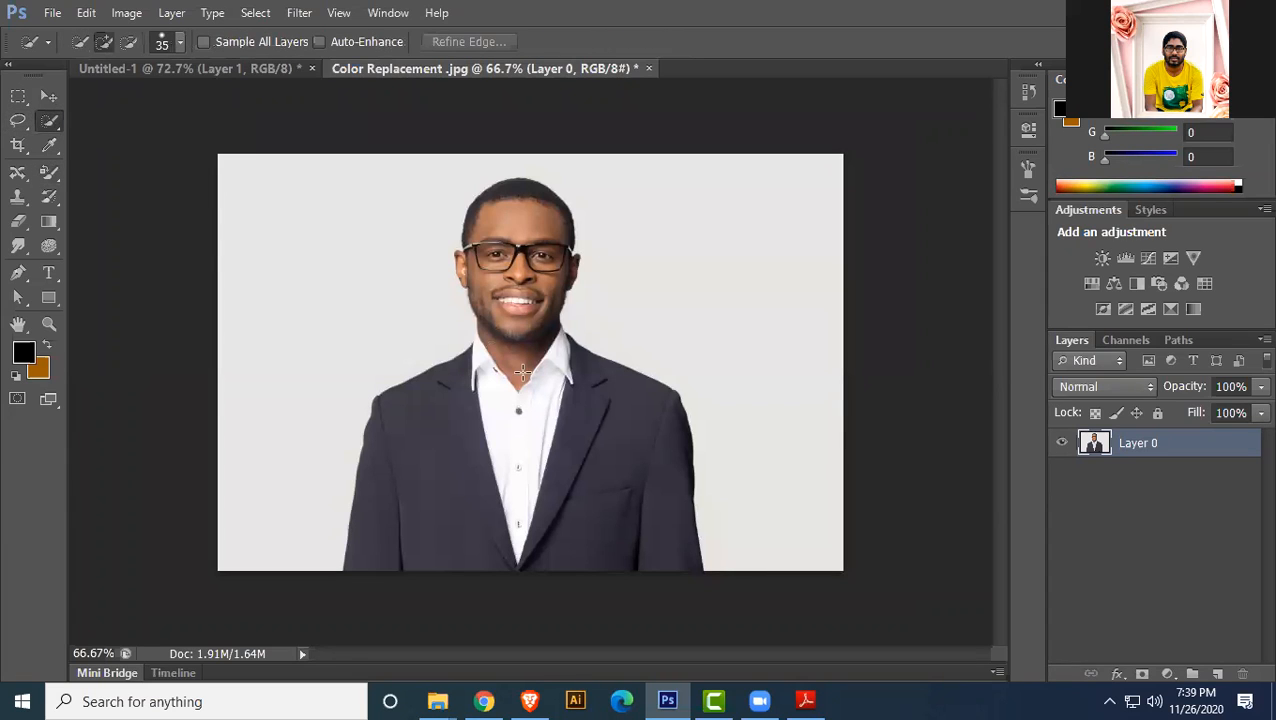
# - Try out smaller and larger Quick Selection brush sizes, and select and deselect the whole canvas
pyautogui.press('[')
pyautogui.press('[')
pyautogui.press('[')
pyautogui.press('[')
pyautogui.press('[')
pyautogui.press('[')
pyautogui.press('[')
pyautogui.press('[')
pyautogui.press('[')
pyautogui.press(']')
pyautogui.press(']')
pyautogui.press(']')
pyautogui.press(']')
pyautogui.press(']')
pyautogui.hotkey('ctrl', 'a')
pyautogui.press(']')
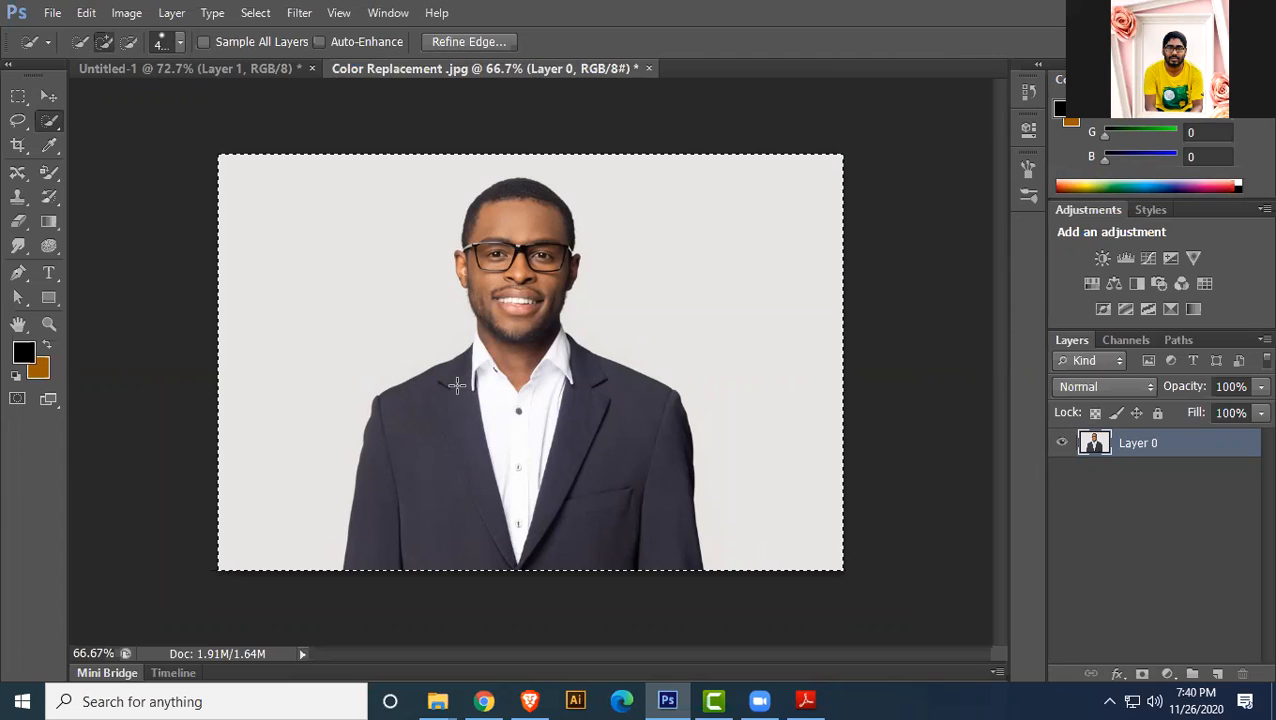
pyautogui.hotkey('ctrl', 'd')
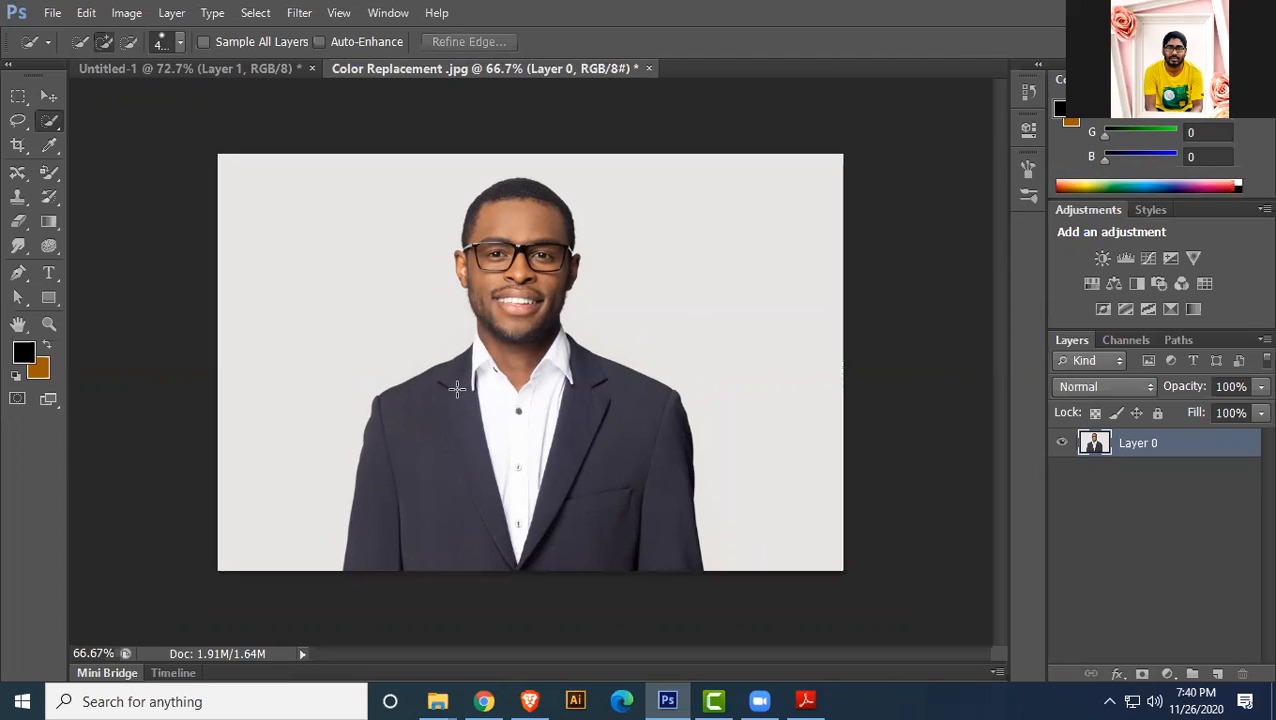
pyautogui.press('[')
pyautogui.press('[')
pyautogui.press(']')
pyautogui.press(']')
pyautogui.press(']')
pyautogui.press(']')
pyautogui.press(']')
pyautogui.press(']')
pyautogui.press(']')
pyautogui.press(']')
pyautogui.press(']')
pyautogui.press(']')
pyautogui.press(']')
pyautogui.press(']')
pyautogui.press(']')
pyautogui.press(']')
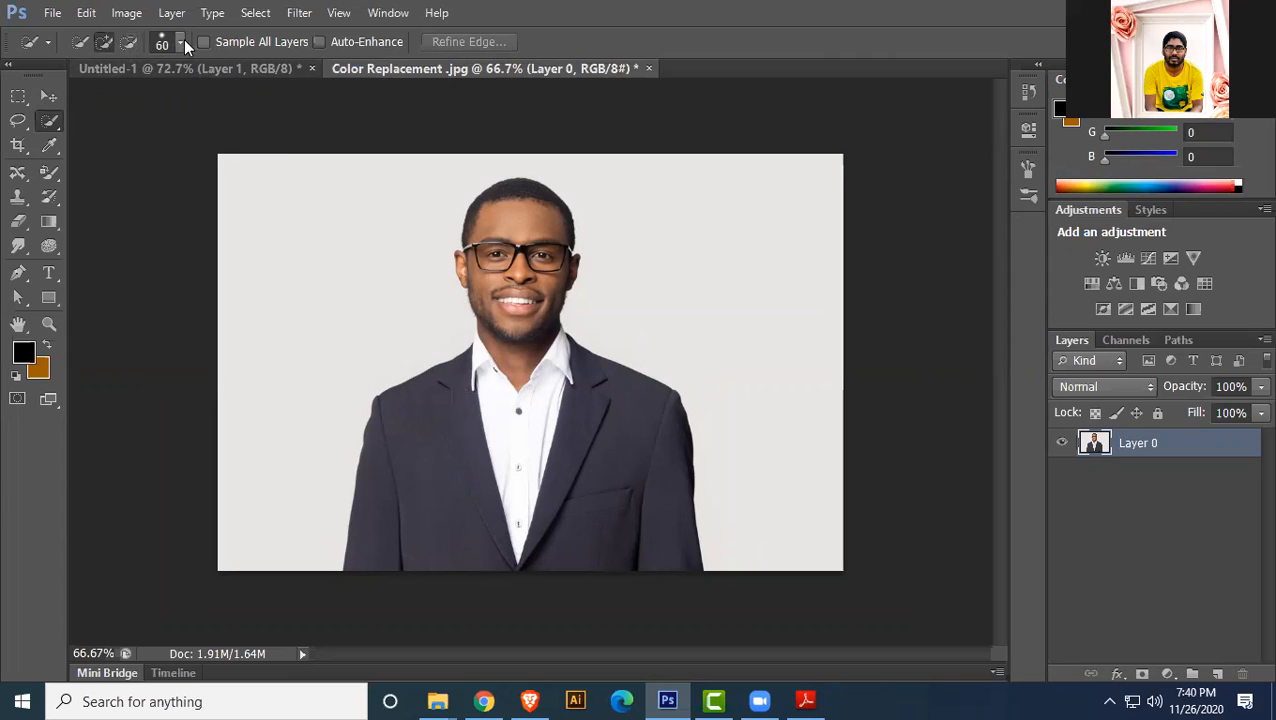
# - Try a Quick Selection stroke over the jacket's left half with a 149 px brush, and deselect
pyautogui.click(181, 42)
pyautogui.moveTo(124, 98); pyautogui.dragTo(194, 99)
pyautogui.click(768, 88)
pyautogui.moveTo(451, 376); pyautogui.dragTo(430, 481)
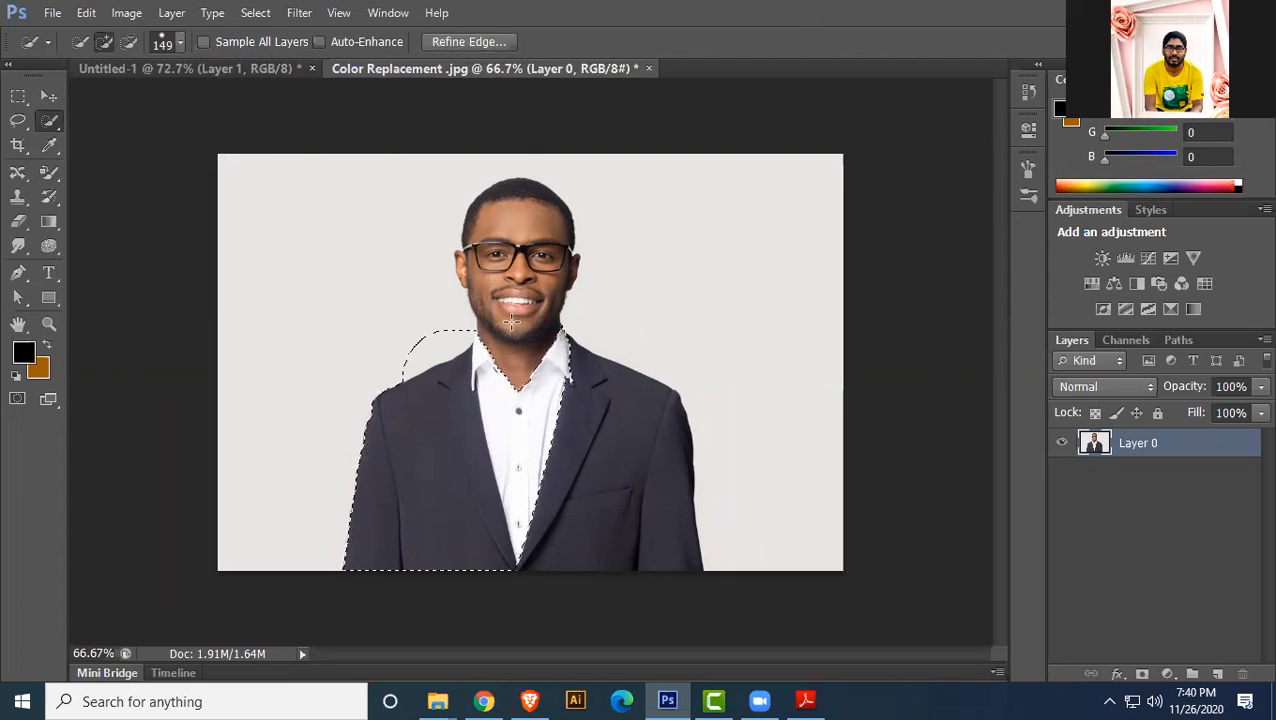
pyautogui.hotkey('ctrl', 'd')
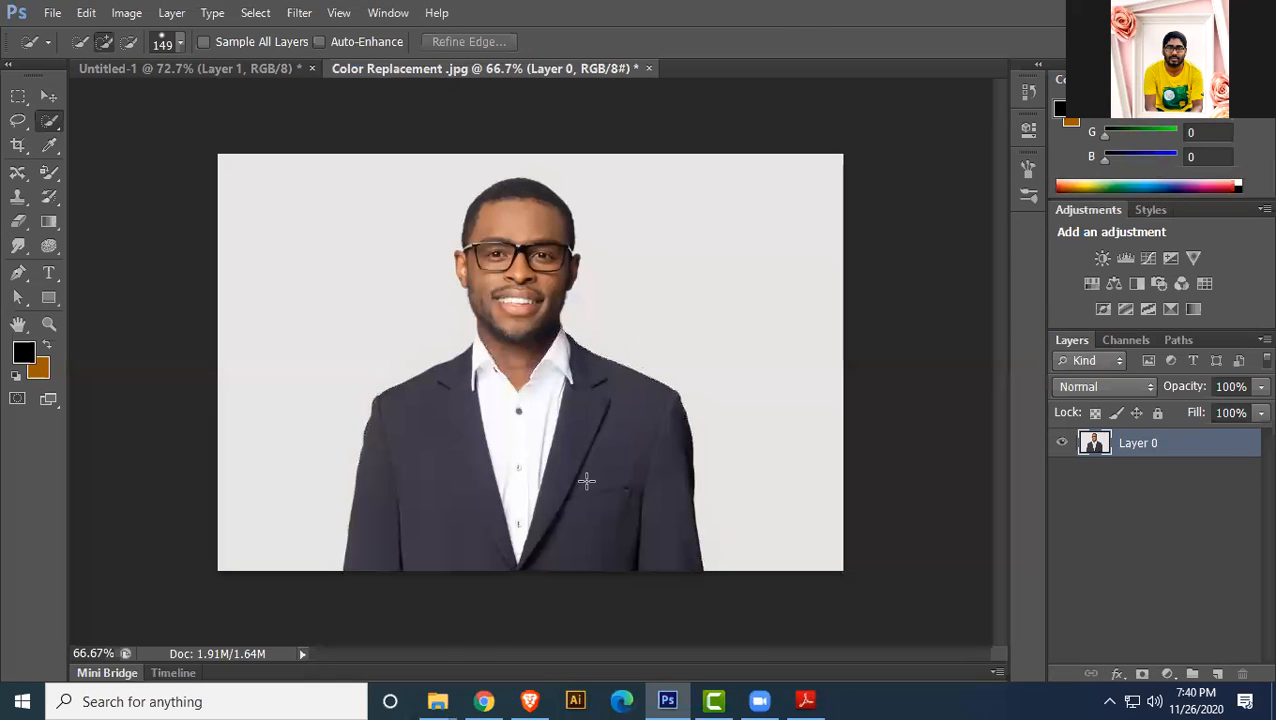
# - Reduce the Quick Selection brush to 50 px and select both sides of the suit jacket without the shirt
pyautogui.scroll(3, 455, 461)
pyautogui.scroll(-3, 456, 461)
pyautogui.scroll(1, 423, 427)
pyautogui.press('[')
pyautogui.press('[')
pyautogui.press('[')
pyautogui.press('[')
pyautogui.press('[')
pyautogui.press('[')
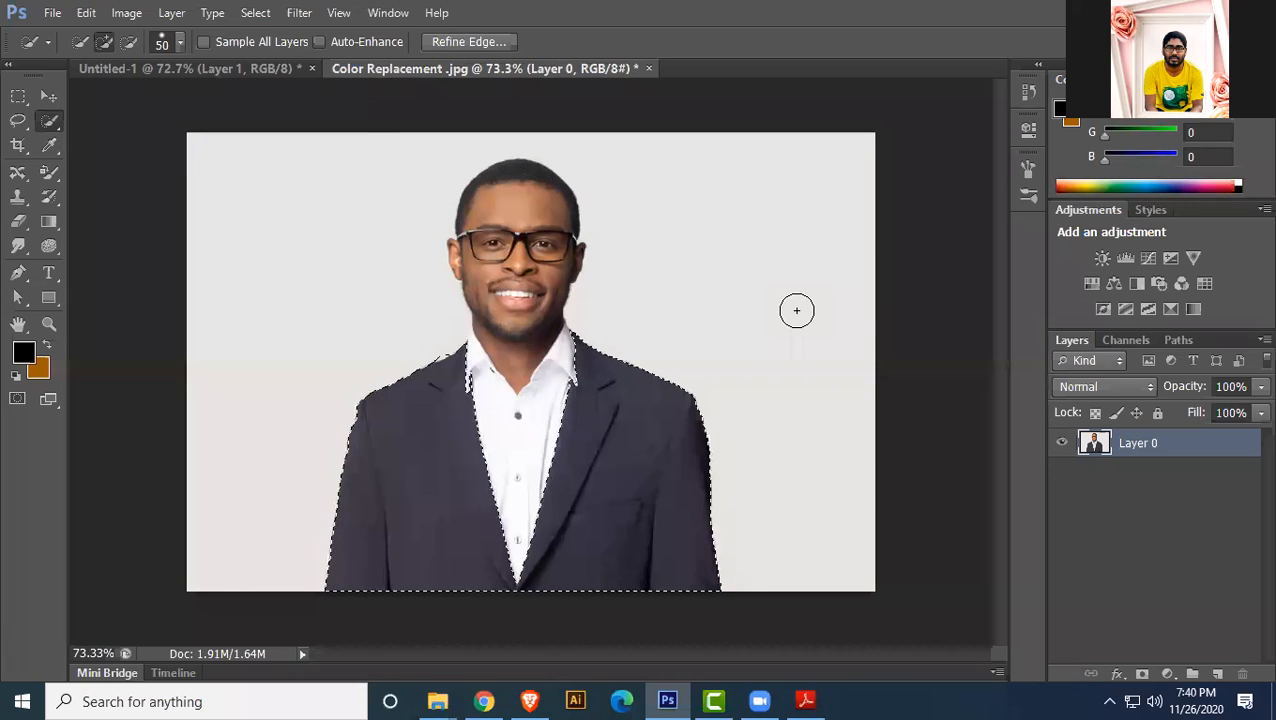
# - Set the foreground colour to blue 000cff and the background colour to bright yellow
pyautogui.click(24, 352)
pyautogui.moveTo(875, 316)
pyautogui.mouseDown()
pyautogui.moveTo(892, 188)
pyautogui.moveTo(917, 161)
pyautogui.mouseUp()
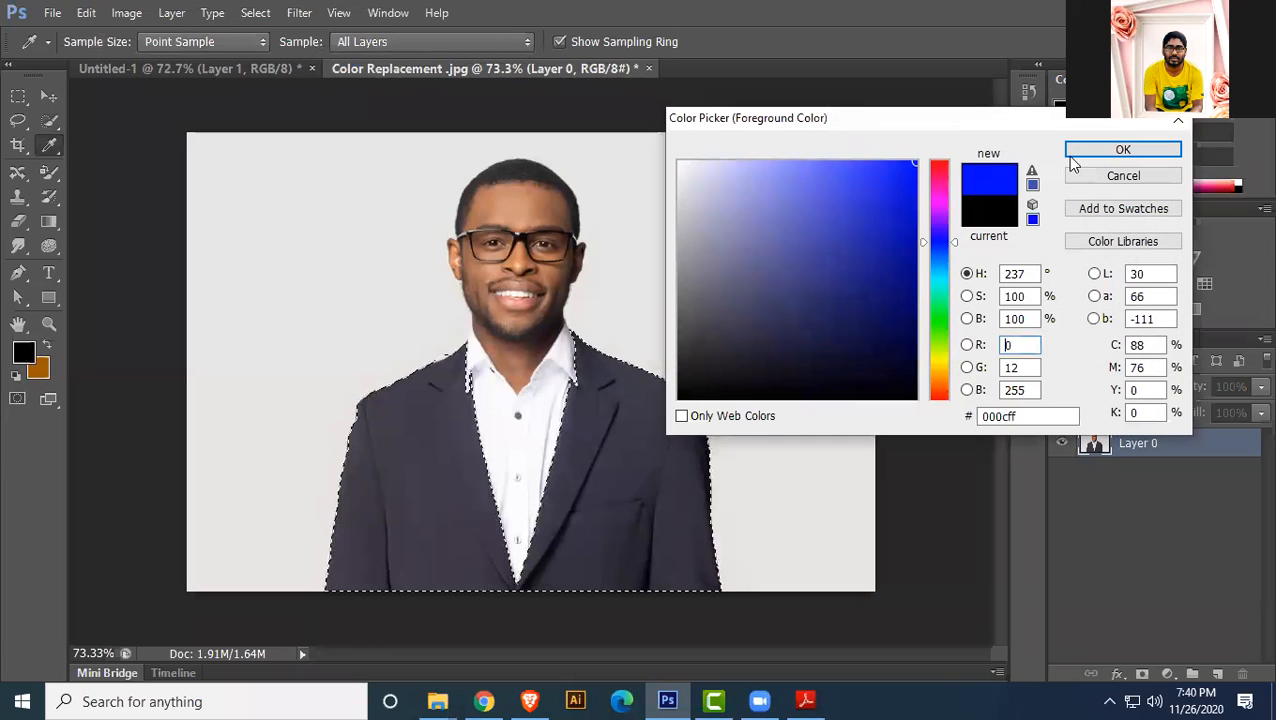
pyautogui.click(1076, 150)
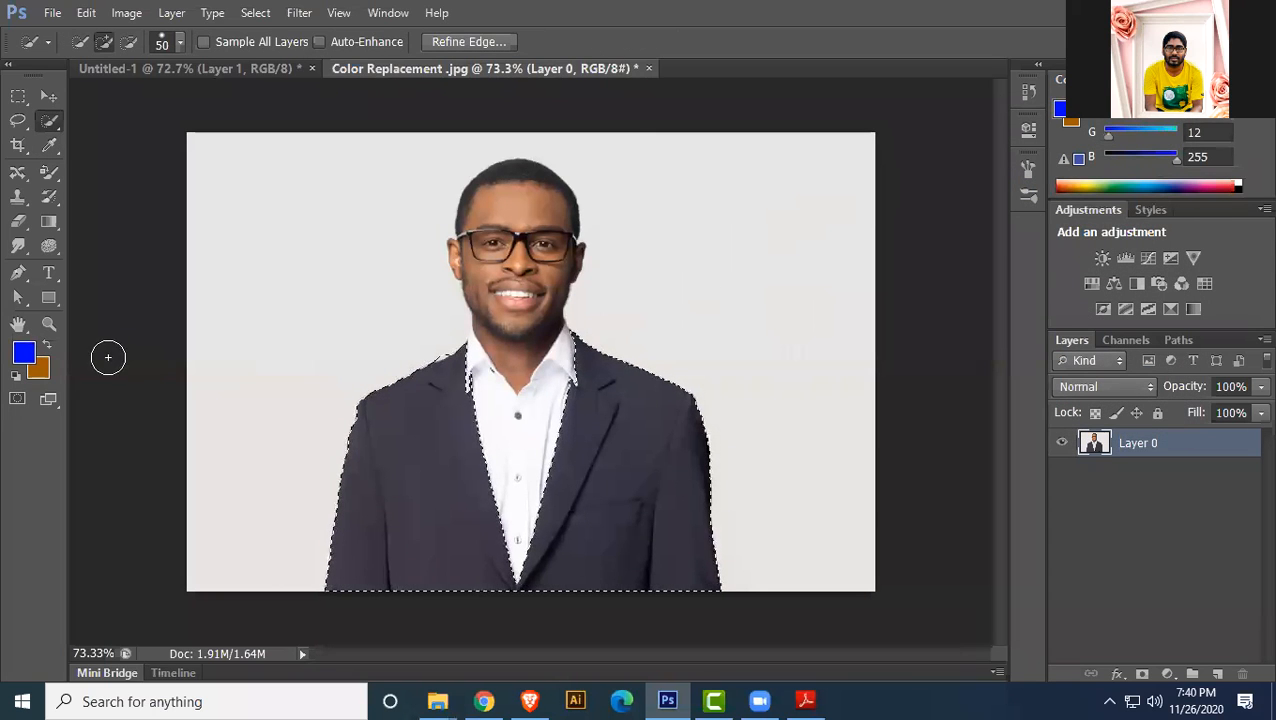
pyautogui.click(39, 367)
pyautogui.click(942, 360)
pyautogui.moveTo(900, 230); pyautogui.dragTo(982, 96)
pyautogui.click(1123, 150)
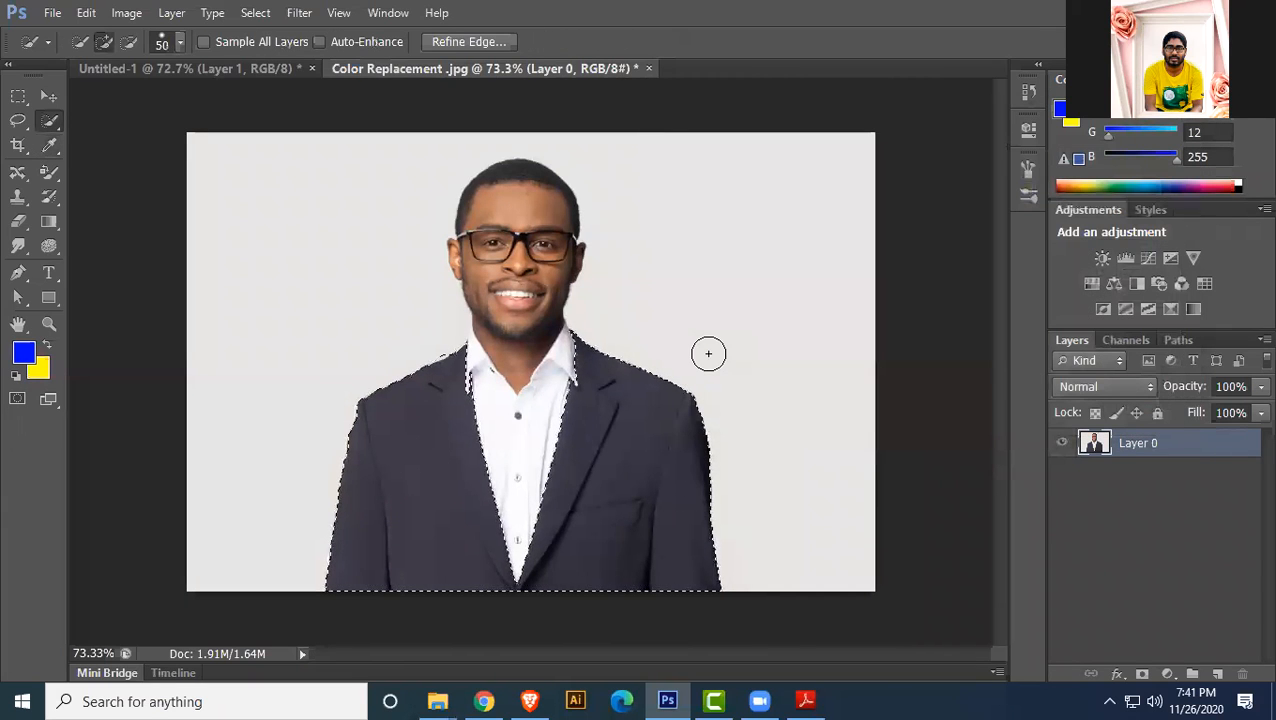
# - Try filling the jacket selection with the solid blue foreground colour, and undo the deselection and the fill
pyautogui.hotkey('alt', 'BackSpace')
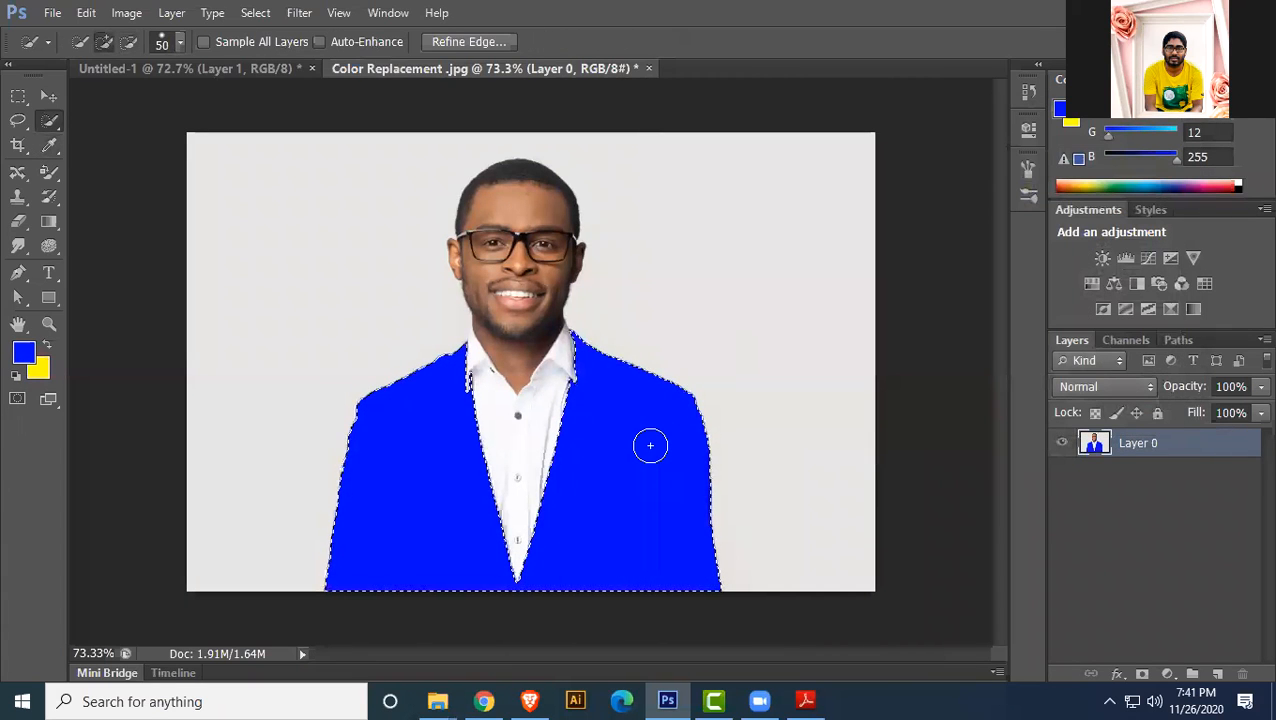
pyautogui.hotkey('ctrl', 'd')
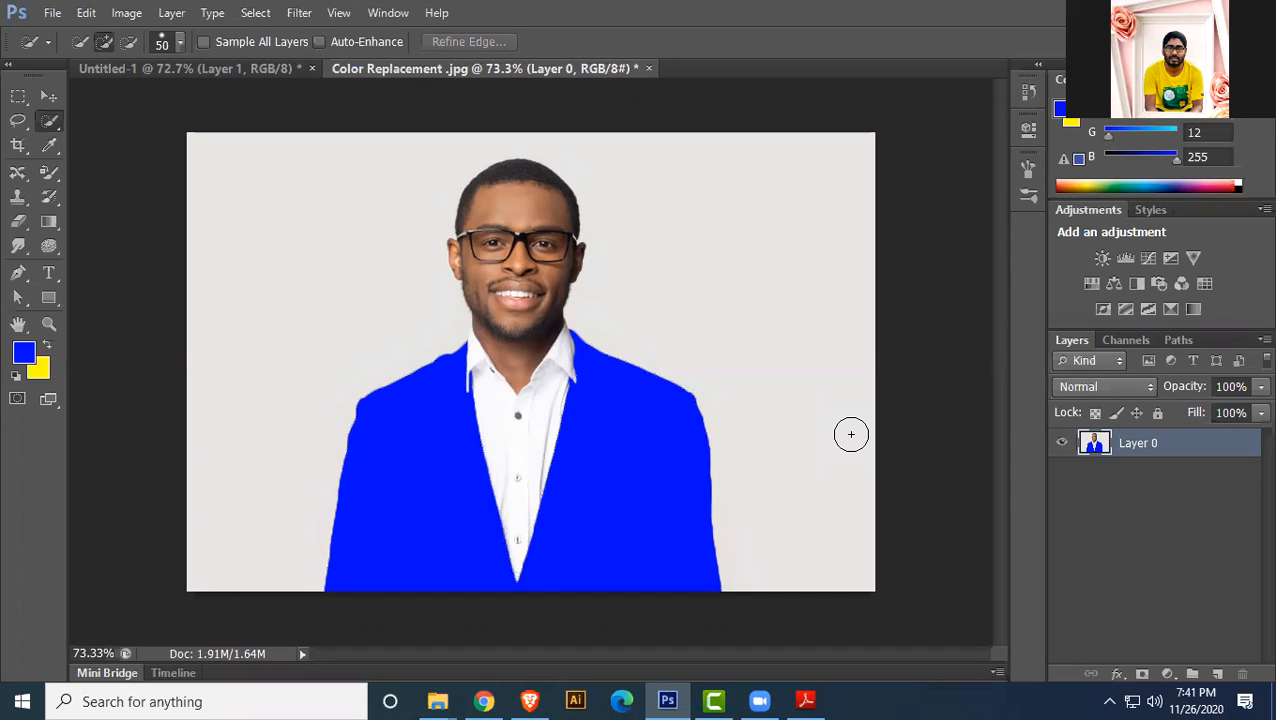
pyautogui.hotkey('ctrl', 'z')
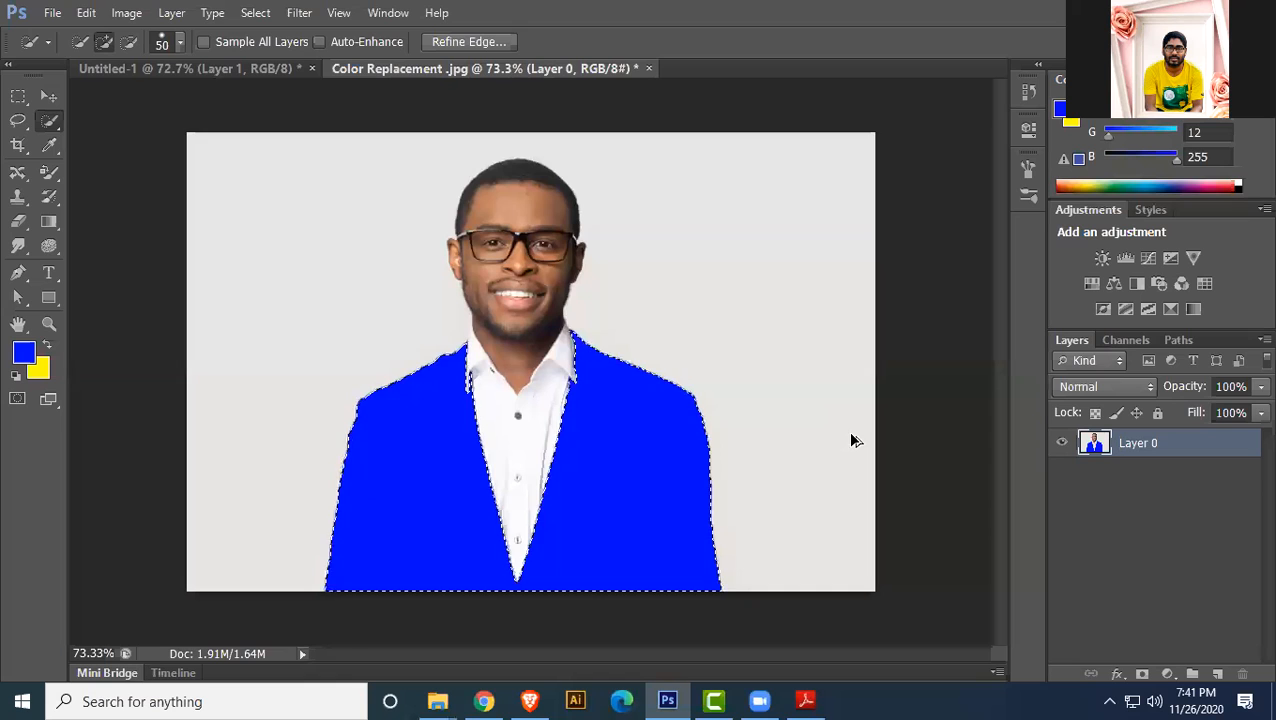
pyautogui.hotkey('ctrl', 'alt', 'z')
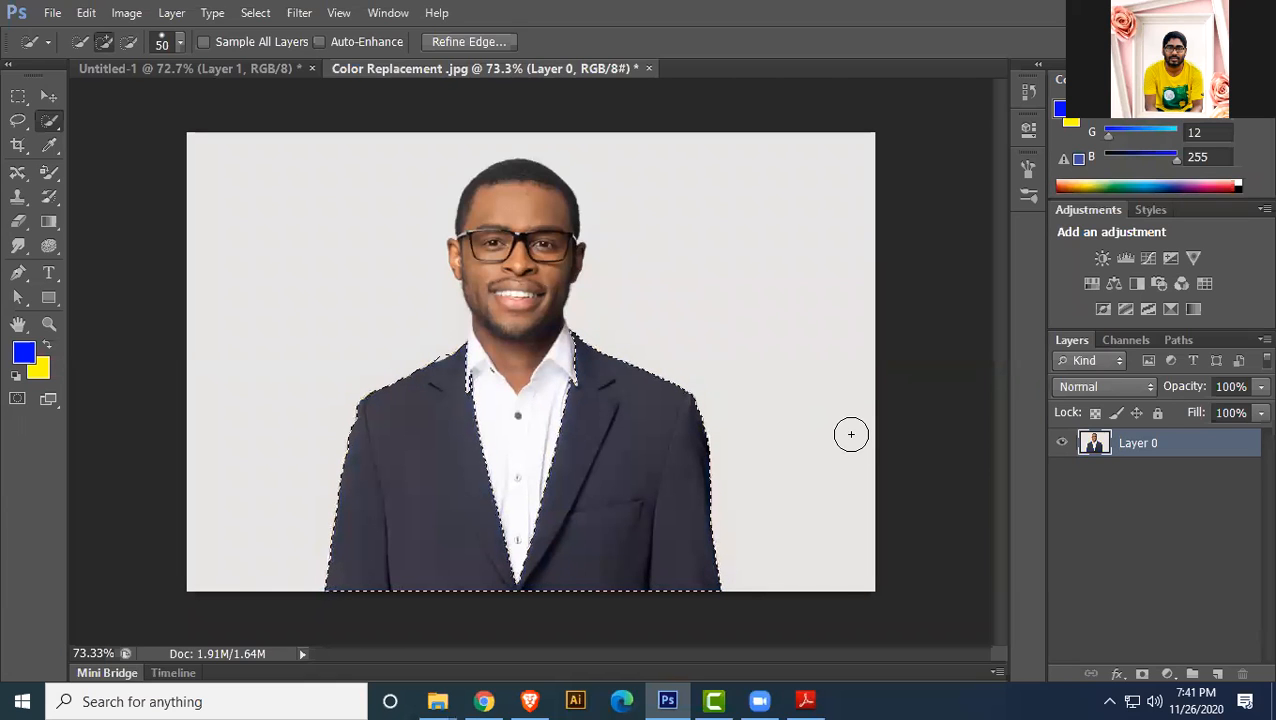
# - Paint the selected jacket blue with the Color Replacement Tool at 175 px in Color mode, and deselect
pyautogui.click(55, 172)
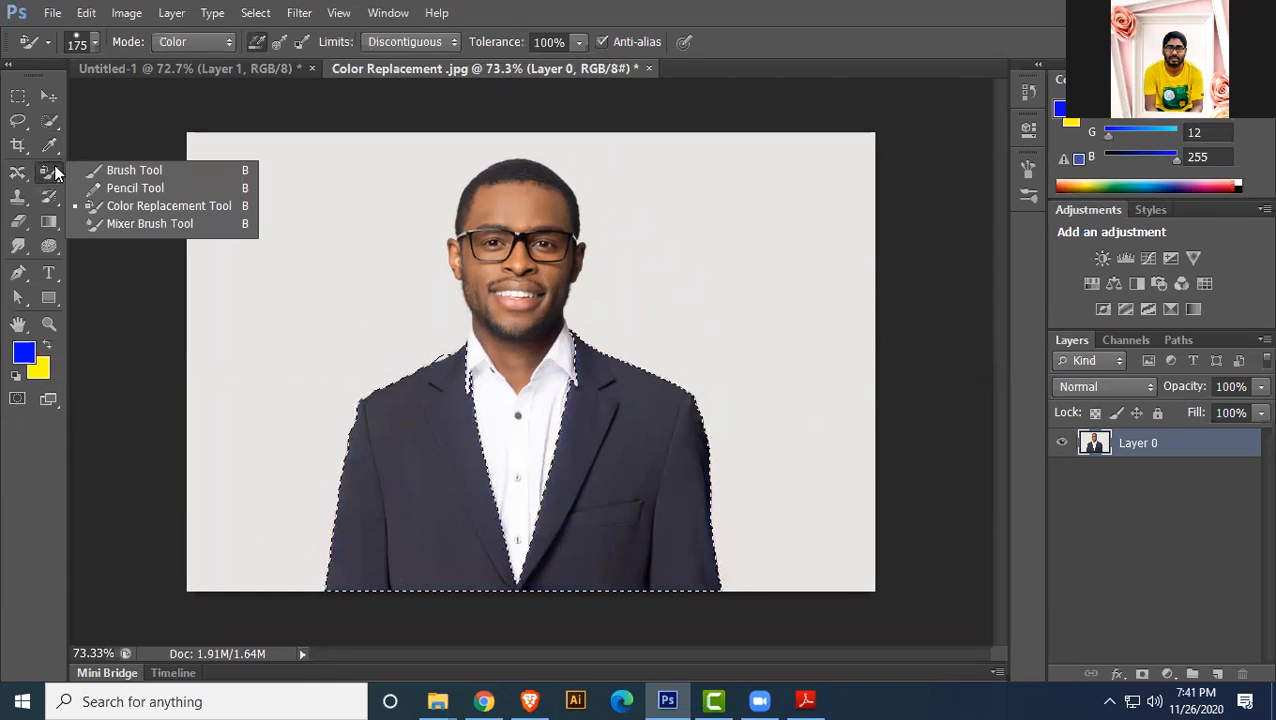
pyautogui.click(160, 205)
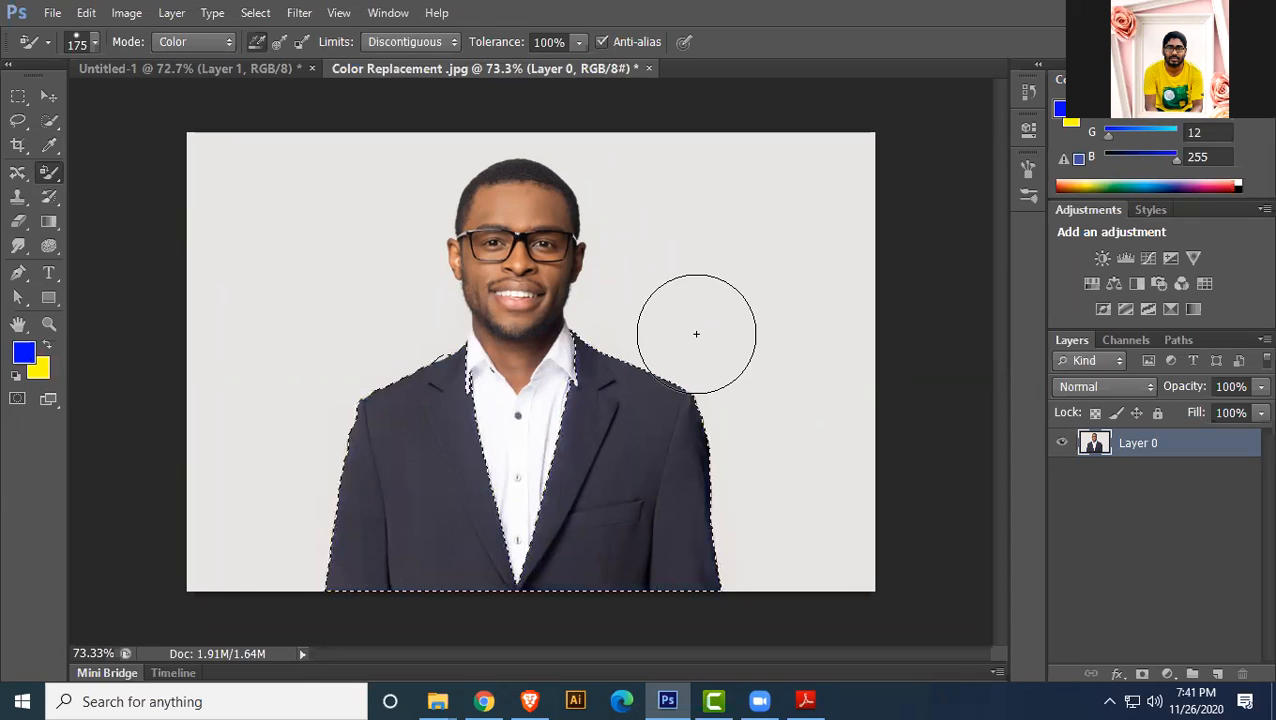
pyautogui.moveTo(418, 414)
pyautogui.mouseDown()
pyautogui.moveTo(344, 576)
pyautogui.moveTo(479, 480)
pyautogui.moveTo(505, 596)
pyautogui.moveTo(541, 578)
pyautogui.moveTo(588, 337)
pyautogui.moveTo(717, 474)
pyautogui.moveTo(670, 414)
pyautogui.moveTo(616, 563)
pyautogui.moveTo(721, 615)
pyautogui.moveTo(708, 565)
pyautogui.moveTo(743, 407)
pyautogui.mouseUp()
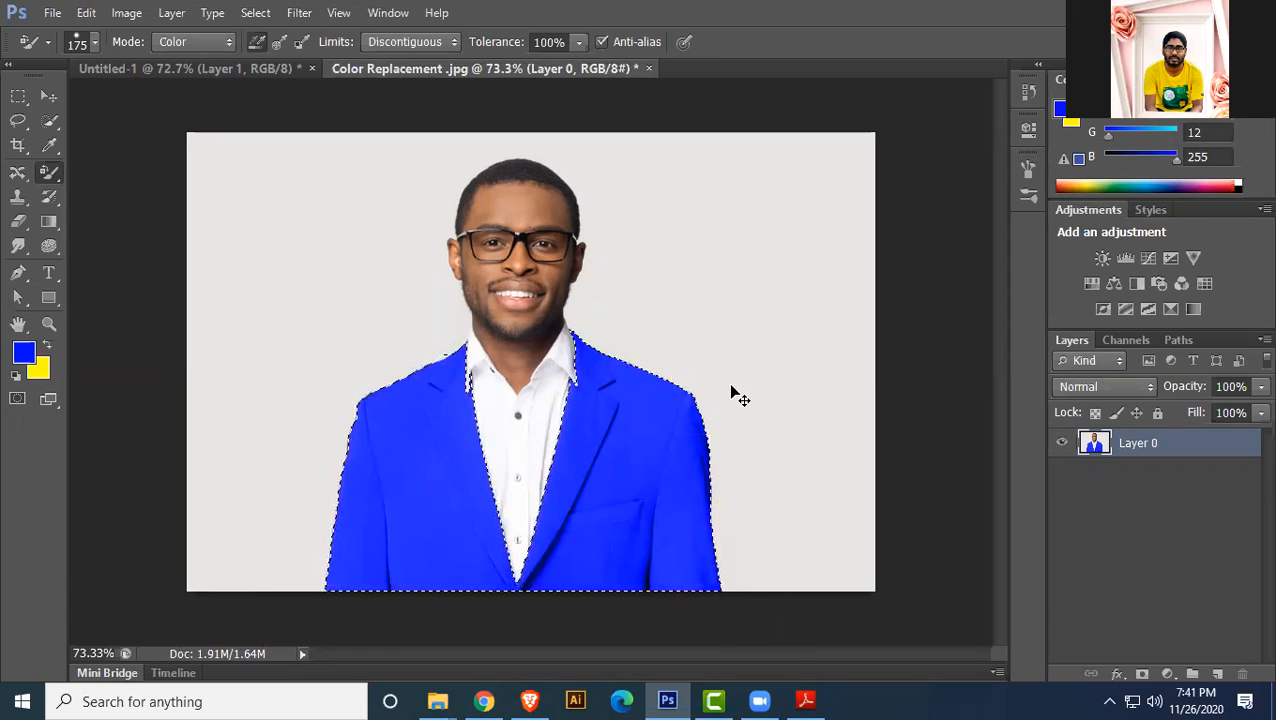
pyautogui.hotkey('ctrl', 'd')
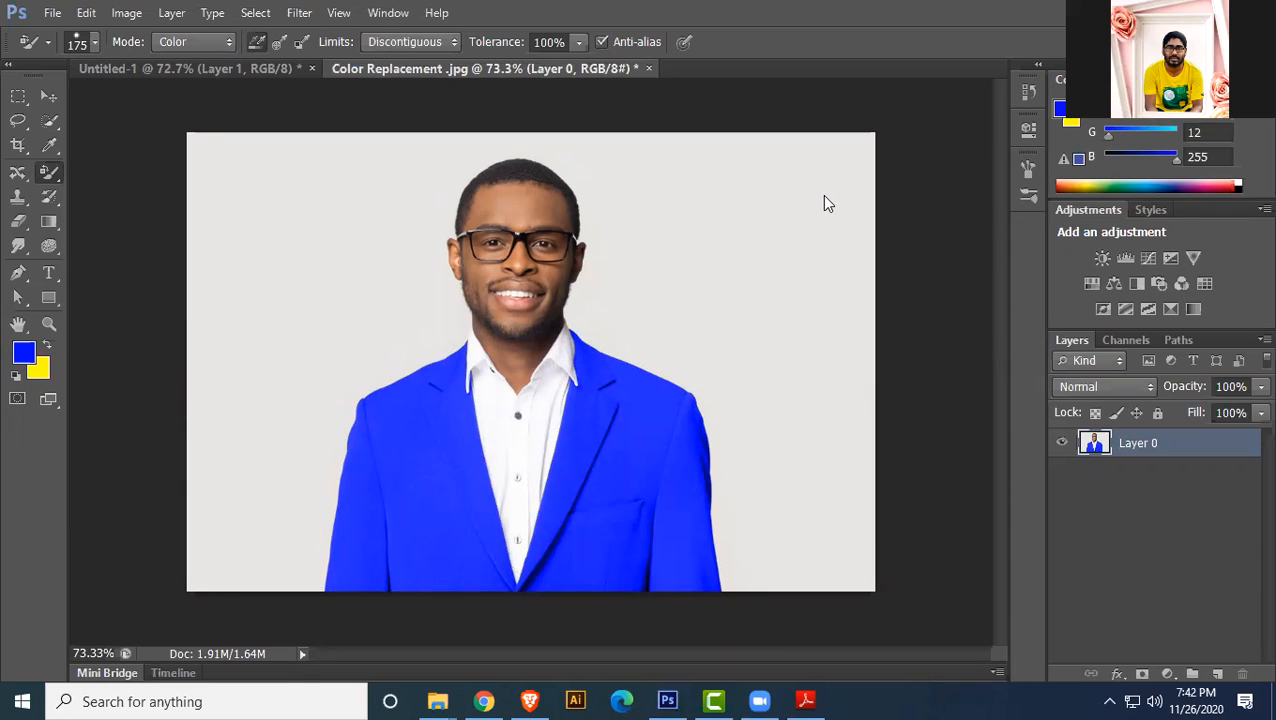
# - Restore the jacket selection, recolour the jacket with orange-red ff3600 using the Color Replacement Tool, and deselect
pyautogui.click(797, 357)
pyautogui.hotkey('ctrl', 'z')
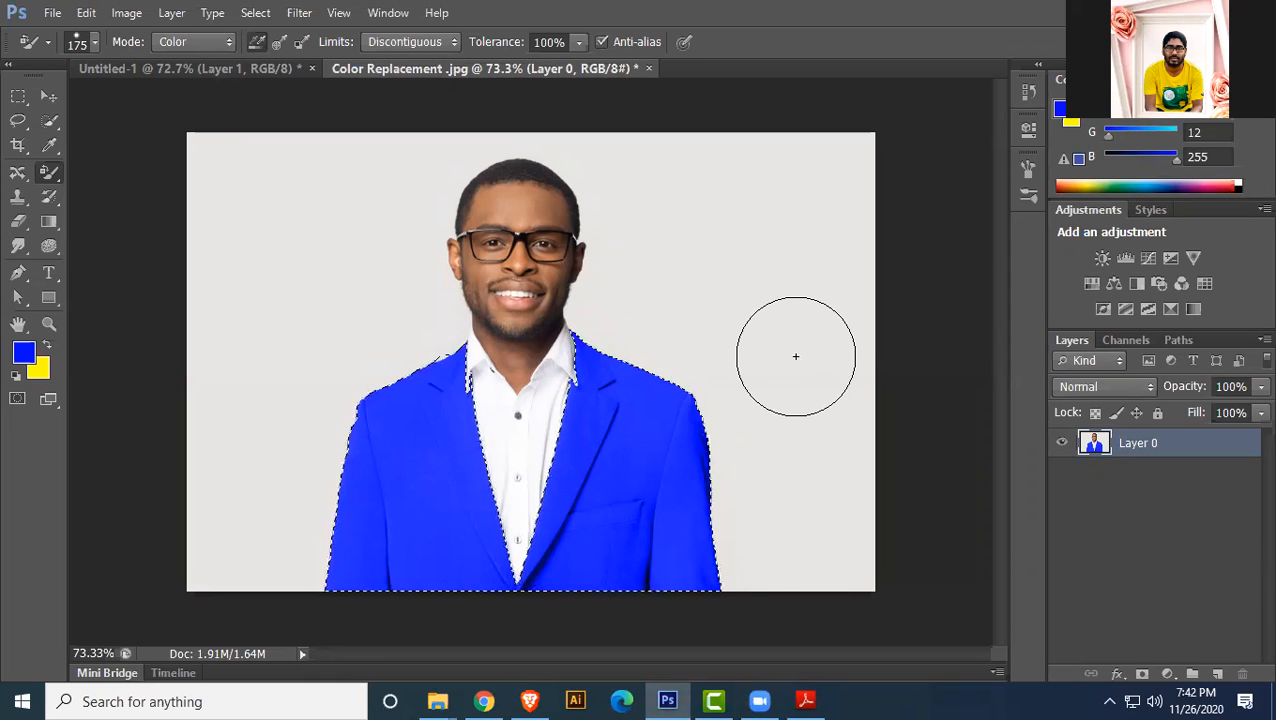
pyautogui.click(24, 352)
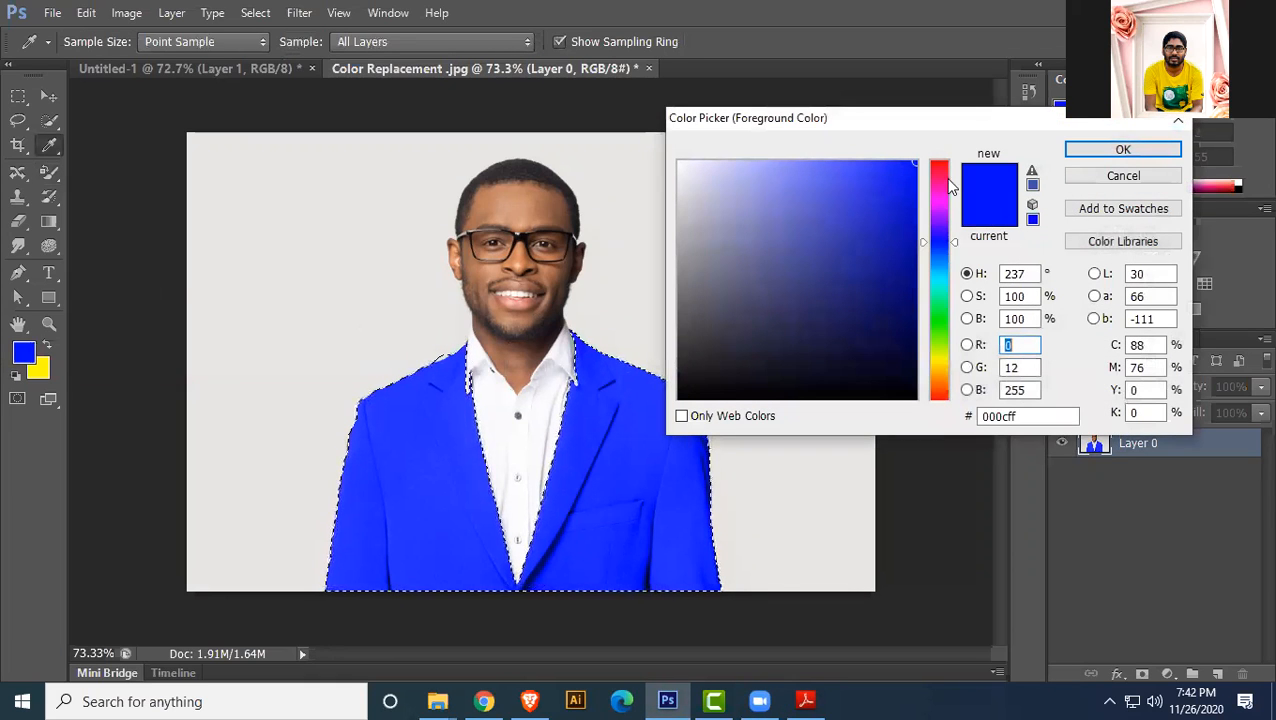
pyautogui.click(941, 393)
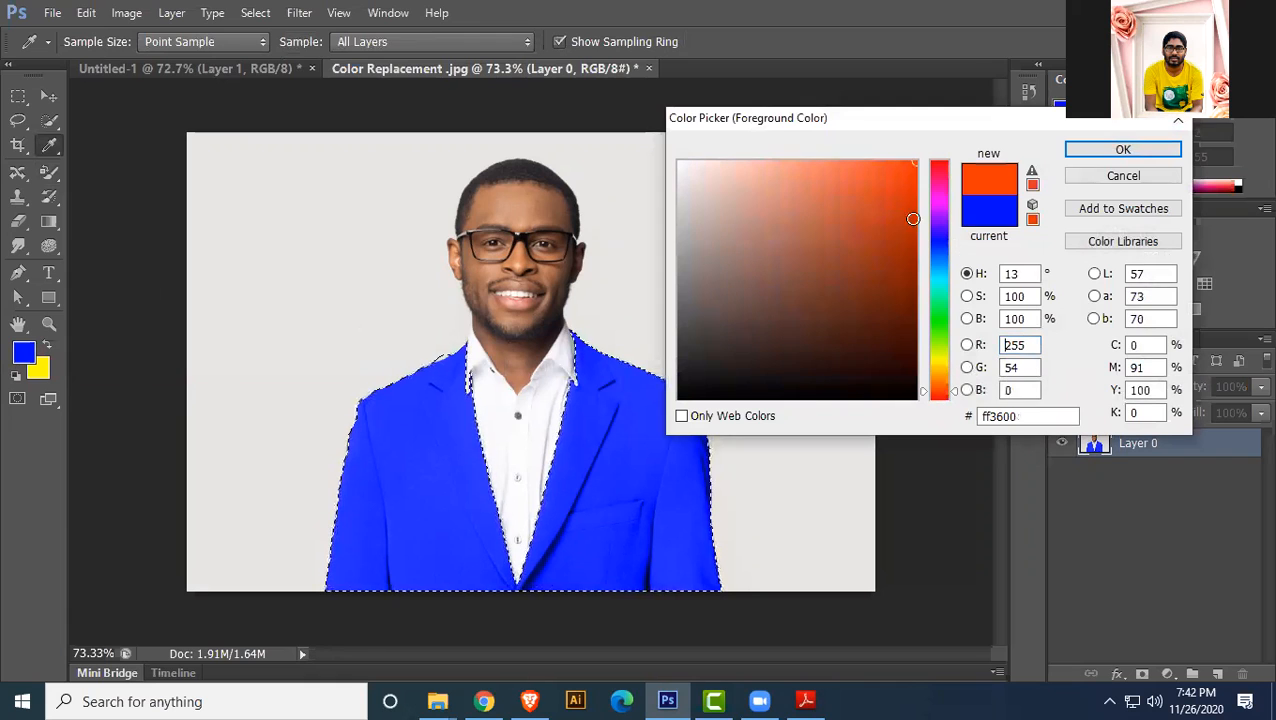
pyautogui.click(1092, 150)
pyautogui.moveTo(441, 379)
pyautogui.mouseDown()
pyautogui.moveTo(364, 507)
pyautogui.moveTo(349, 576)
pyautogui.moveTo(453, 464)
pyautogui.moveTo(475, 568)
pyautogui.moveTo(542, 583)
pyautogui.moveTo(603, 366)
pyautogui.moveTo(651, 388)
pyautogui.moveTo(681, 486)
pyautogui.moveTo(641, 583)
pyautogui.mouseUp()
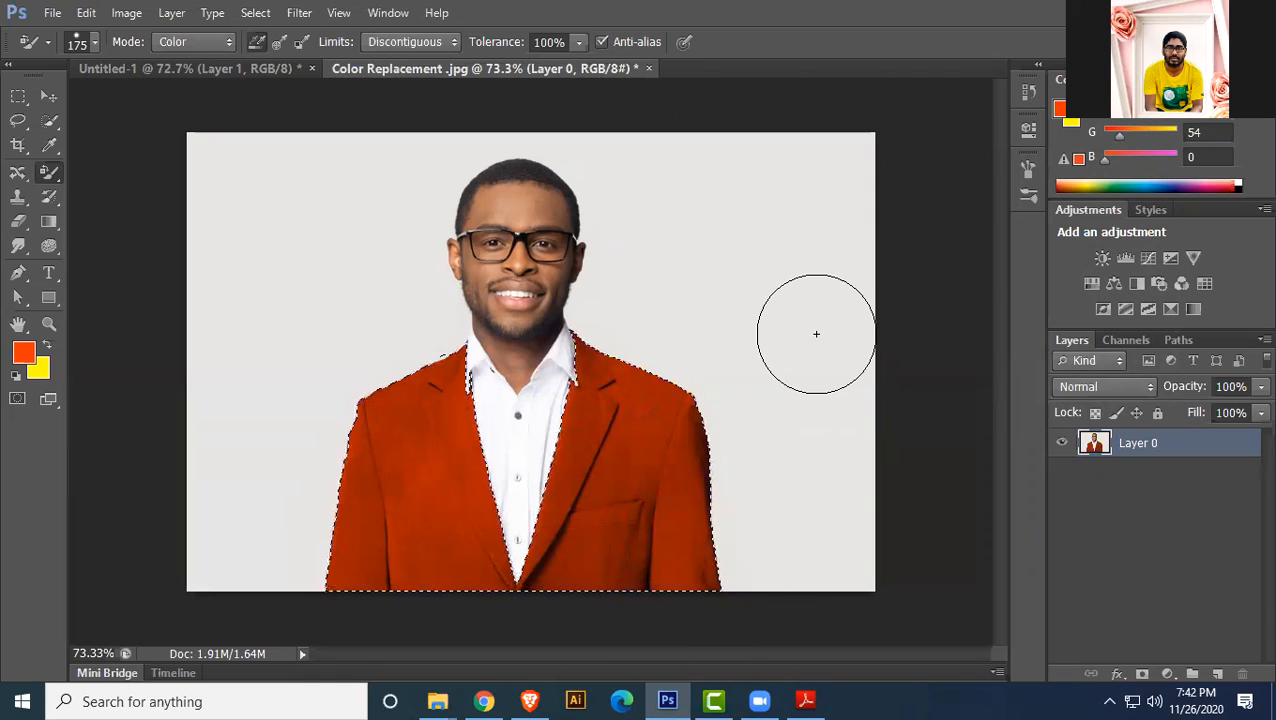
pyautogui.hotkey('ctrl', 'd')
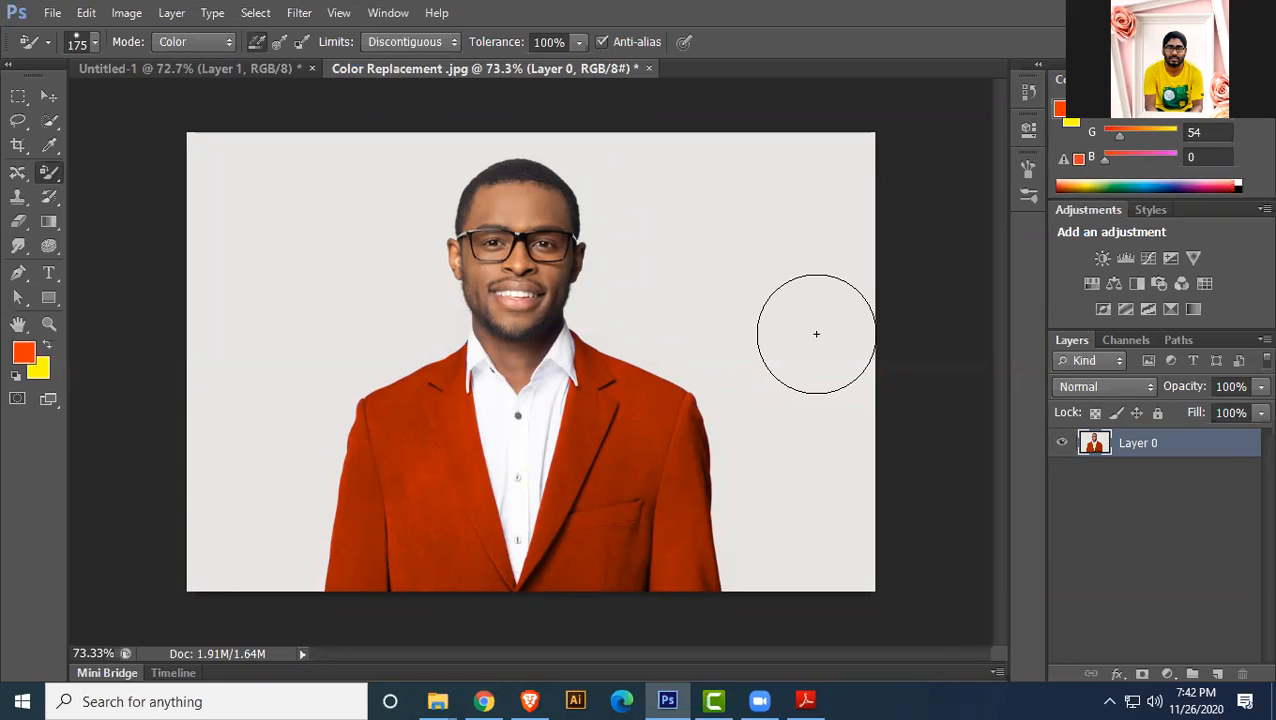
# - Check the Class 03 topic list in Photoshop Module.pdf in Adobe Reader and return to Photoshop
pyautogui.click(50, 194)
pyautogui.click(18, 172)
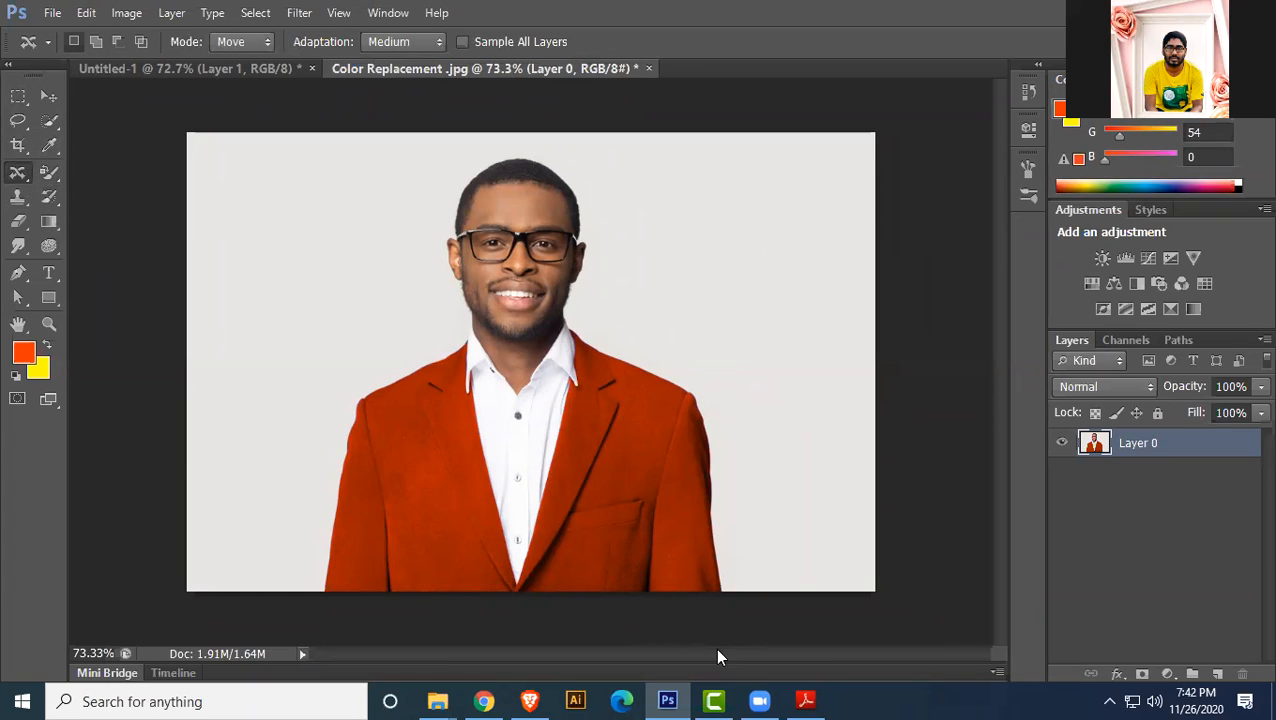
pyautogui.click(805, 700)
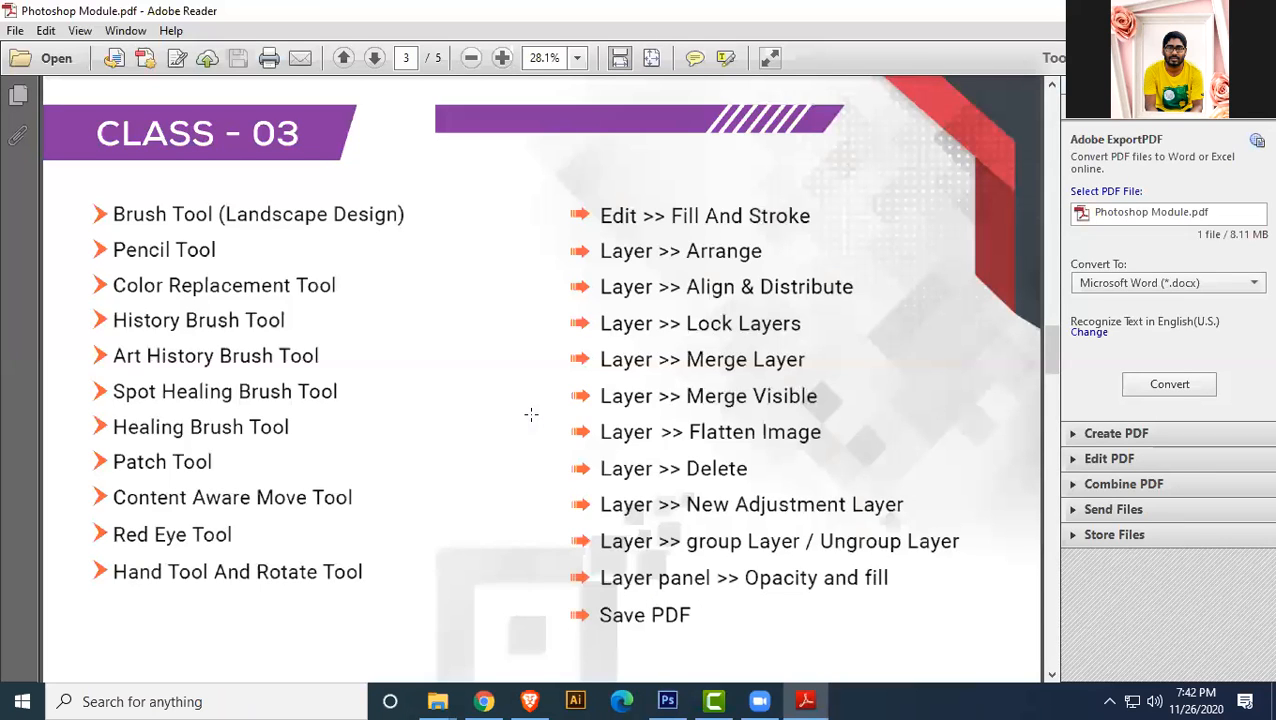
pyautogui.click(1168, 10)
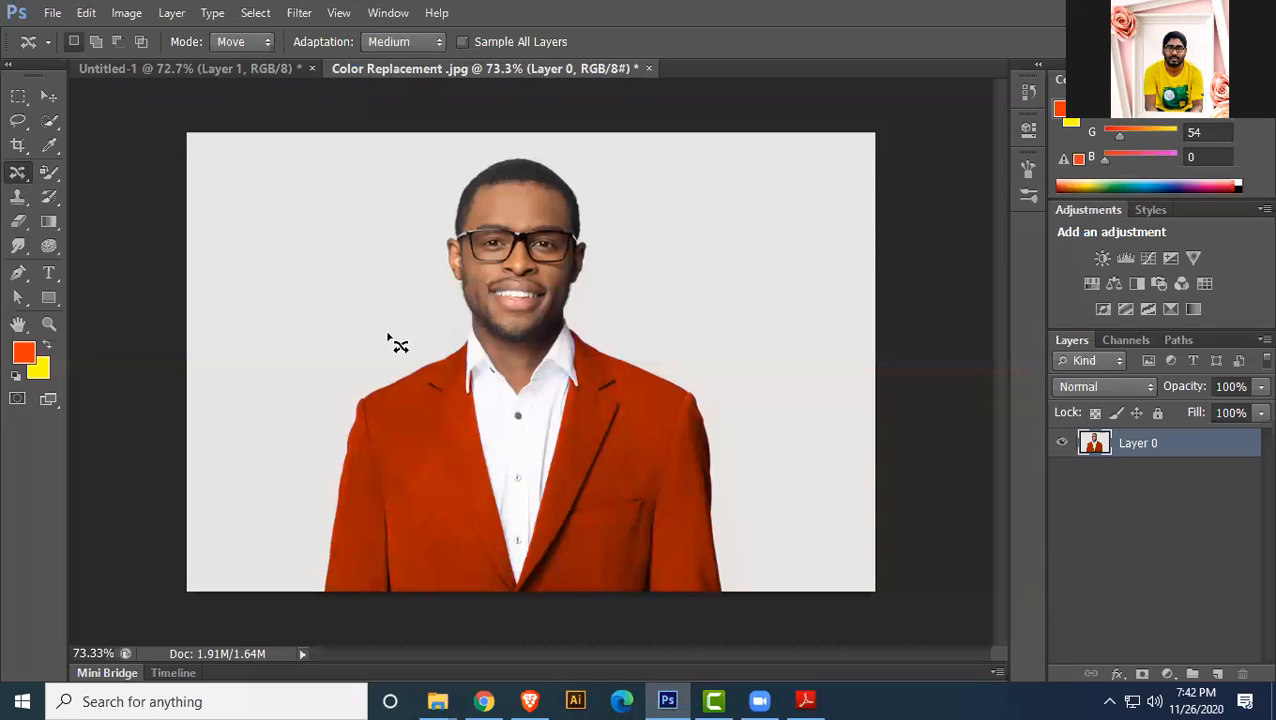
# - Switch to the History Brush Tool for the recoloured jacket photo
pyautogui.click(52, 13)
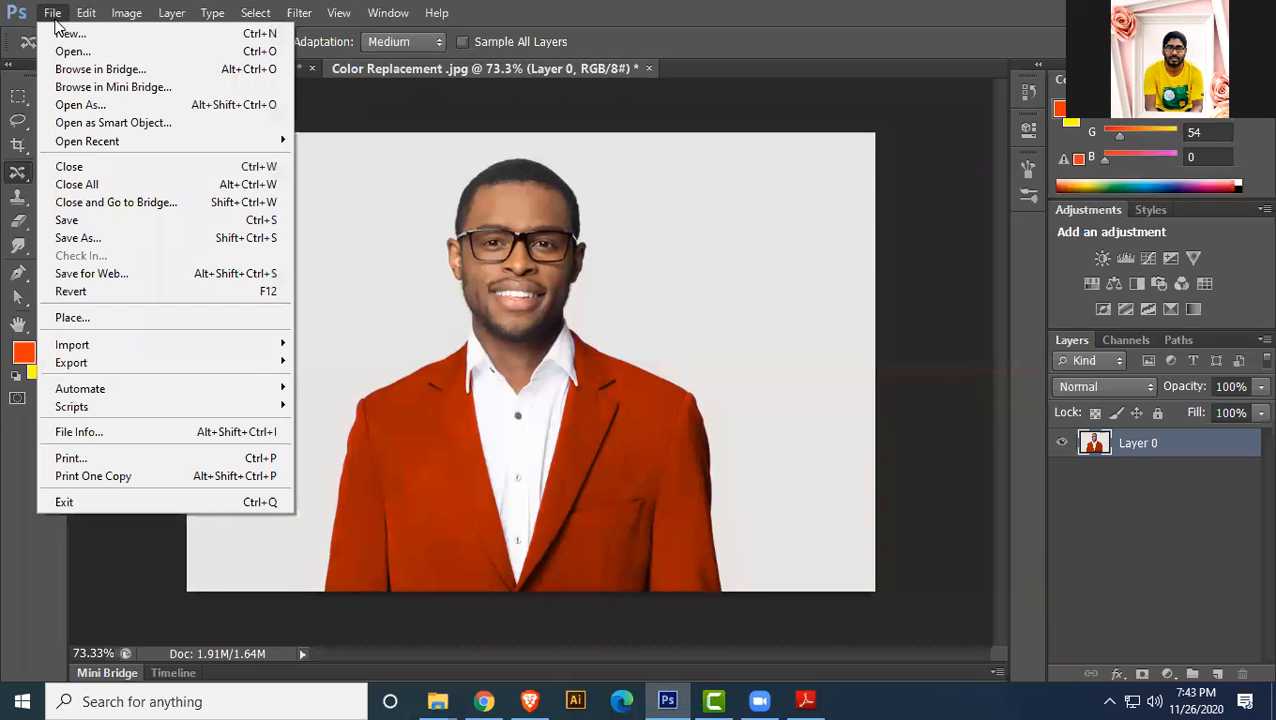
pyautogui.click(866, 5)
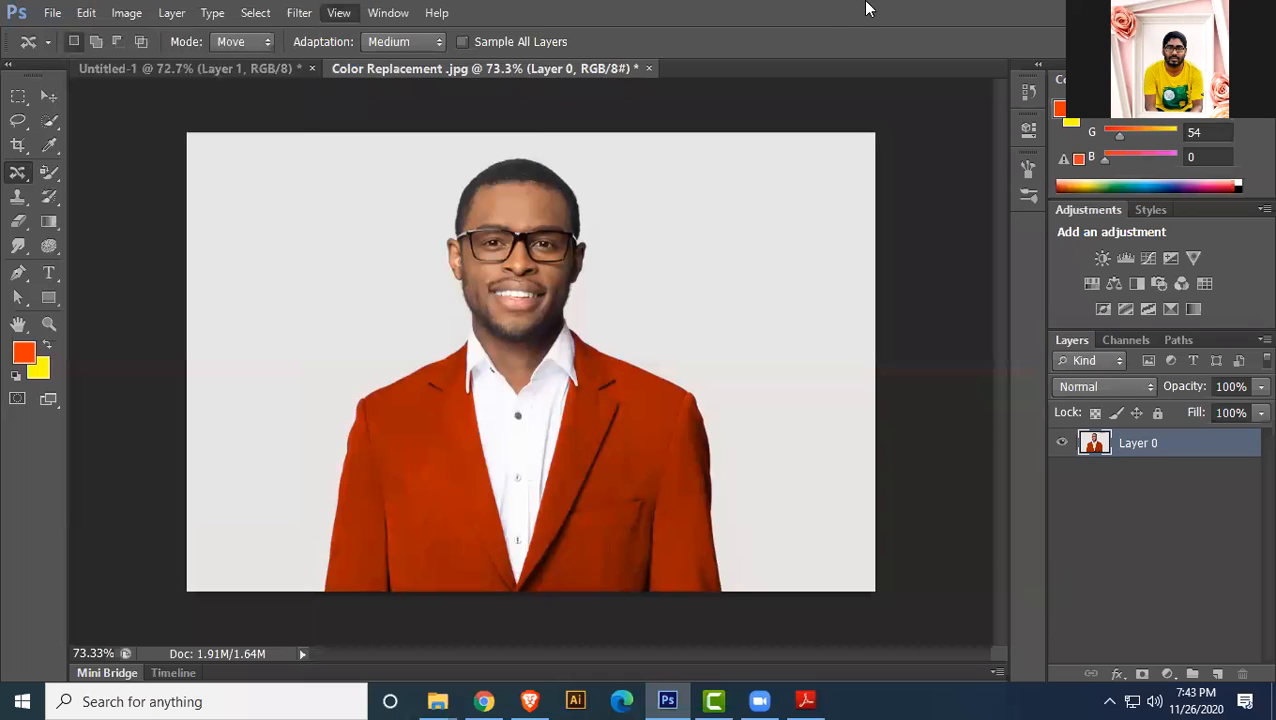
pyautogui.click(49, 198)
pyautogui.click(149, 198)
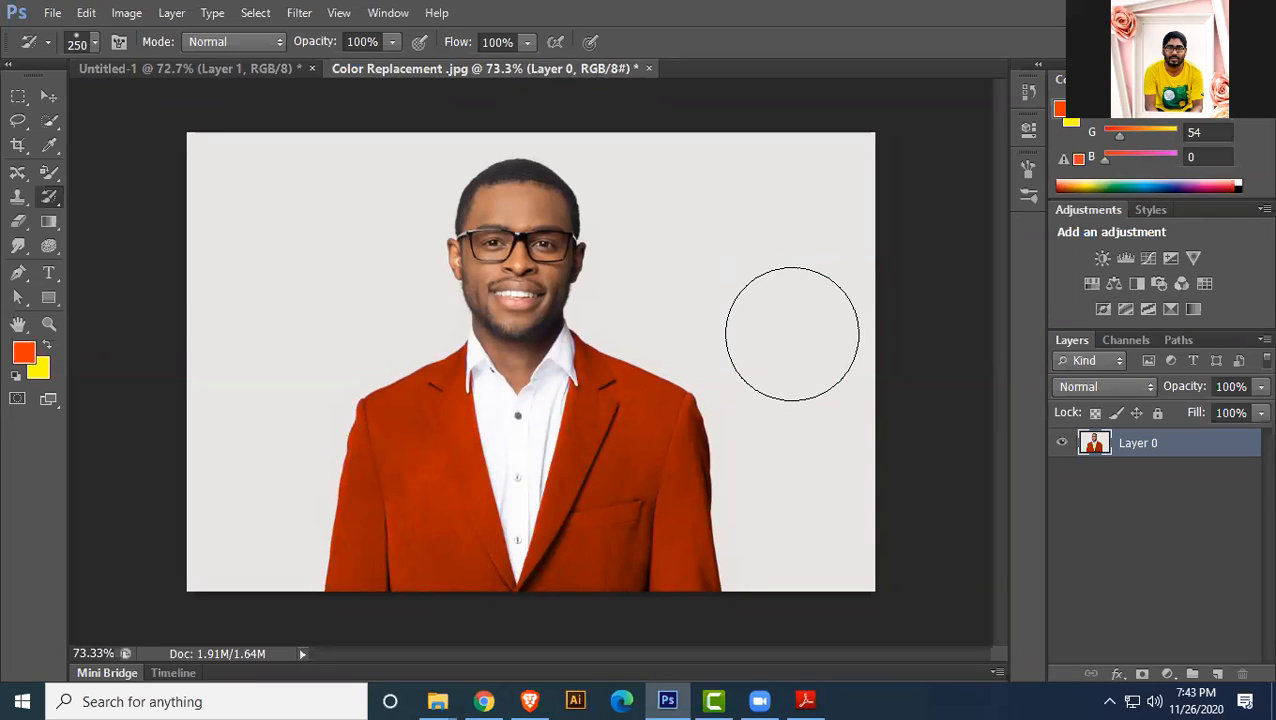
# - Restore the jacket's original dark colour by painting over it with the History Brush Tool at 250 px
pyautogui.rightClick(50, 196)
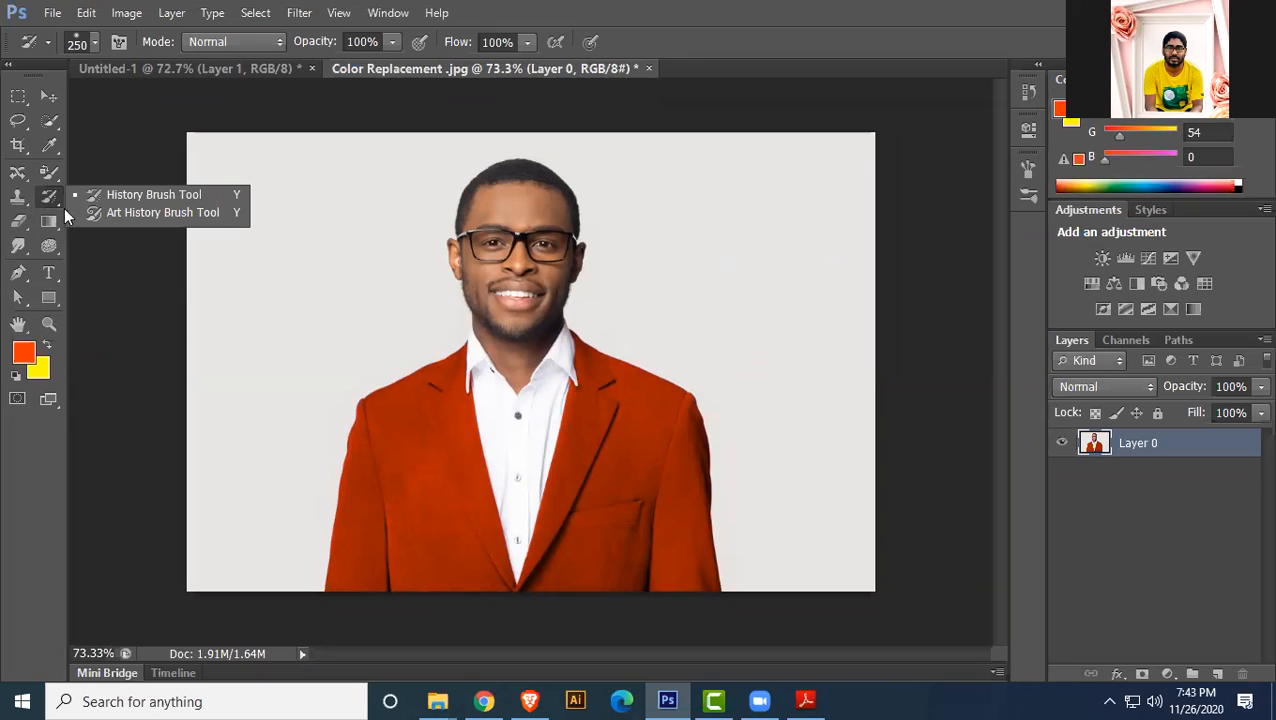
pyautogui.click(193, 198)
pyautogui.moveTo(456, 390)
pyautogui.mouseDown()
pyautogui.moveTo(413, 407)
pyautogui.moveTo(330, 632)
pyautogui.moveTo(470, 413)
pyautogui.moveTo(390, 632)
pyautogui.moveTo(584, 228)
pyautogui.moveTo(695, 650)
pyautogui.moveTo(797, 421)
pyautogui.mouseUp()
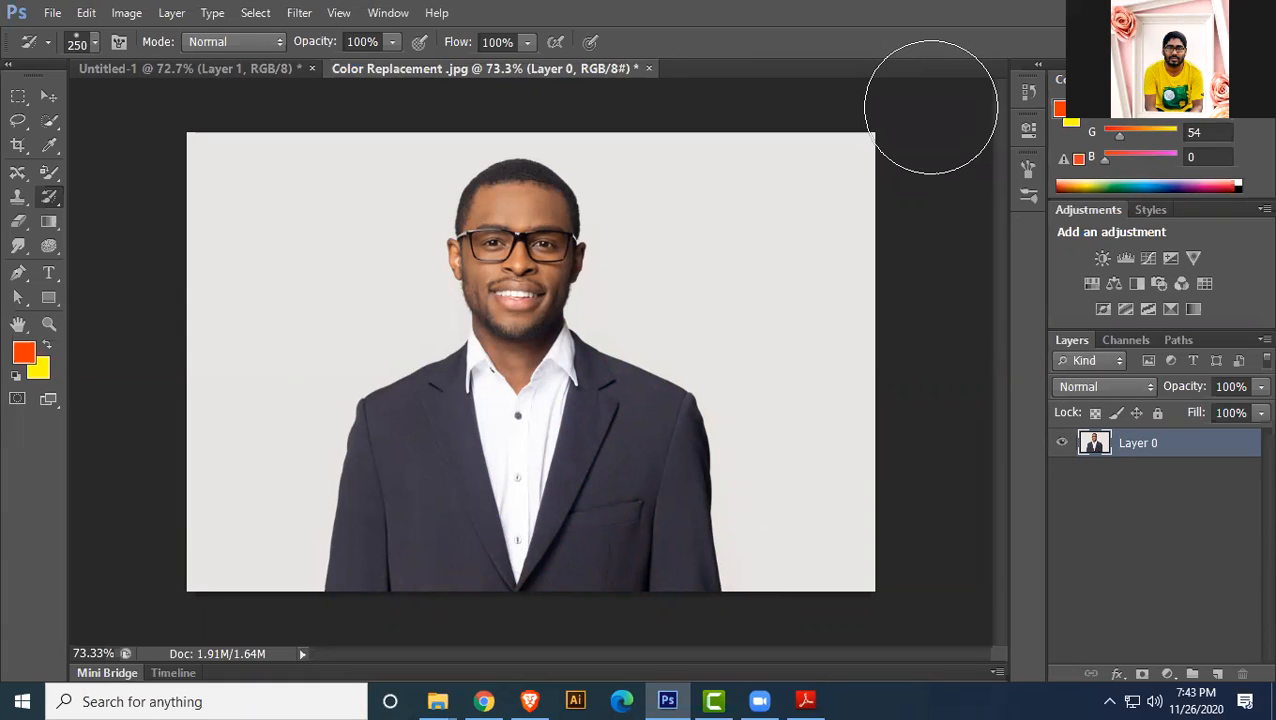
# - Paint over most of the photo in orange-red with the Brush Tool at 400 px, and reduce the flow to 1%
pyautogui.click(49, 172)
pyautogui.click(110, 172)
pyautogui.moveTo(370, 228)
pyautogui.mouseDown()
pyautogui.moveTo(525, 577)
pyautogui.moveTo(622, 335)
pyautogui.moveTo(576, 197)
pyautogui.moveTo(540, 173)
pyautogui.moveTo(502, 237)
pyautogui.moveTo(412, 218)
pyautogui.moveTo(372, 242)
pyautogui.mouseUp()
pyautogui.moveTo(762, 232)
pyautogui.mouseDown()
pyautogui.moveTo(795, 424)
pyautogui.moveTo(470, 345)
pyautogui.moveTo(333, 279)
pyautogui.moveTo(325, 228)
pyautogui.moveTo(390, 254)
pyautogui.moveTo(681, 237)
pyautogui.moveTo(770, 278)
pyautogui.moveTo(768, 258)
pyautogui.moveTo(663, 337)
pyautogui.moveTo(445, 418)
pyautogui.moveTo(393, 497)
pyautogui.moveTo(297, 510)
pyautogui.moveTo(594, 222)
pyautogui.mouseUp()
pyautogui.moveTo(492, 42)
pyautogui.mouseDown()
pyautogui.moveTo(310, 145)
pyautogui.moveTo(324, 94)
pyautogui.moveTo(366, 198)
pyautogui.mouseUp()
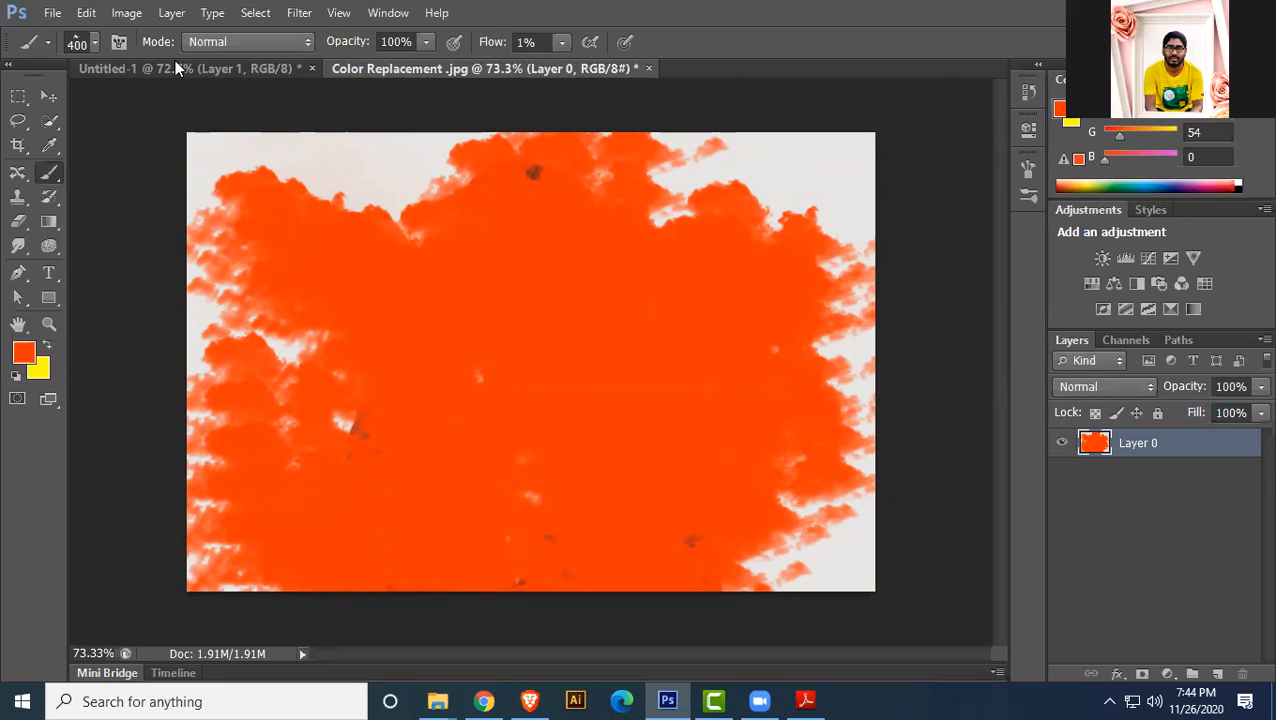
pyautogui.click(47, 96)
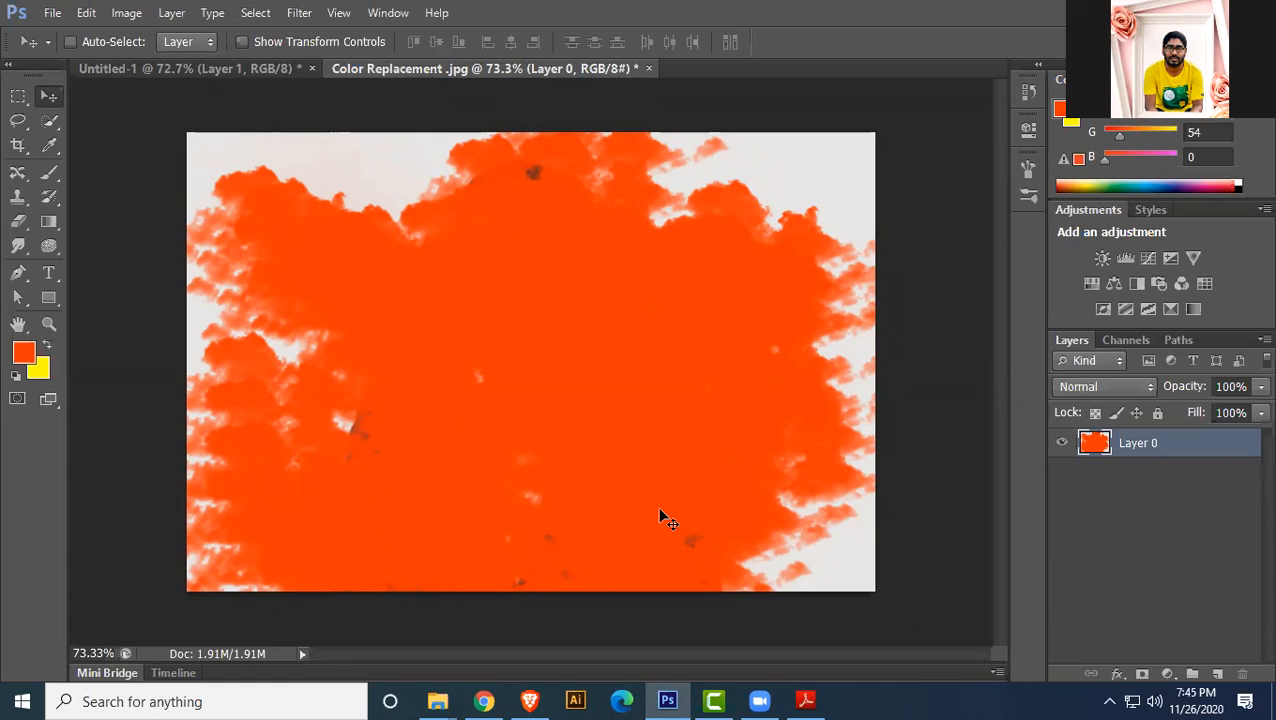
# - Bring back the original photo beneath the orange-red paint using the History Brush Tool at 250 px
pyautogui.click(53, 200)
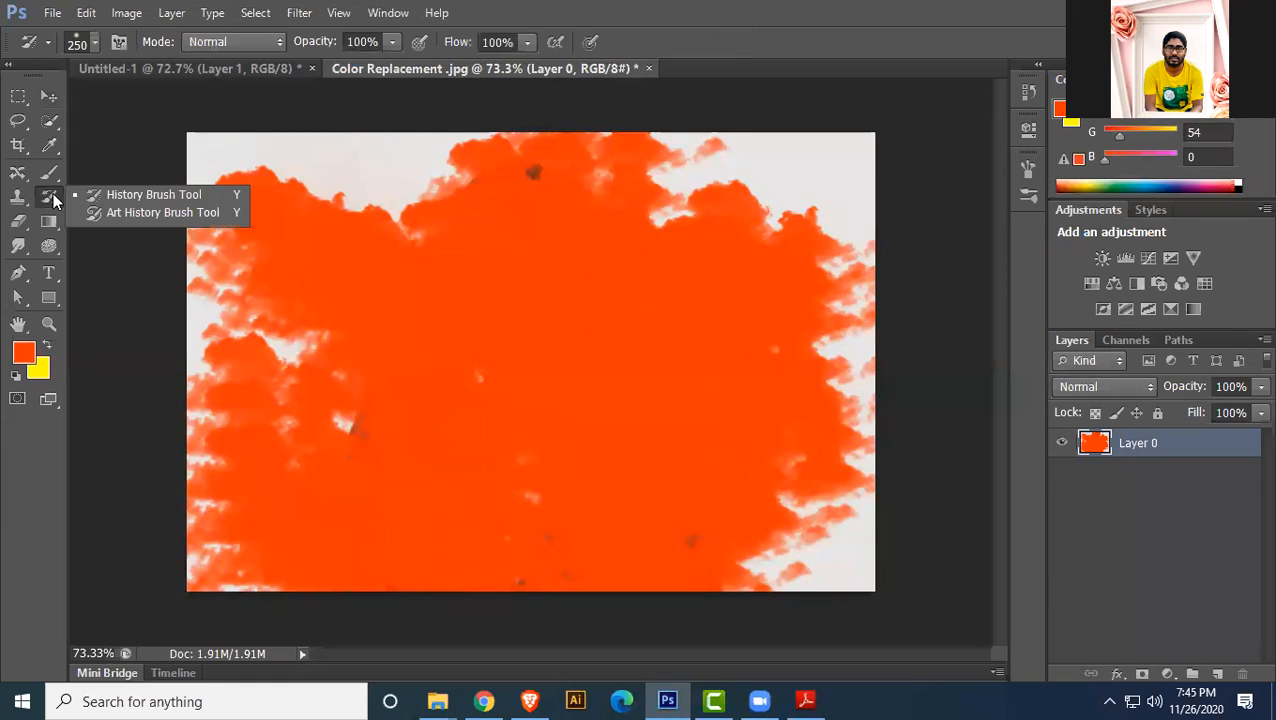
pyautogui.click(150, 195)
pyautogui.moveTo(242, 171)
pyautogui.mouseDown()
pyautogui.moveTo(177, 650)
pyautogui.moveTo(297, 68)
pyautogui.moveTo(352, 650)
pyautogui.moveTo(487, 68)
pyautogui.moveTo(616, 649)
pyautogui.moveTo(703, 641)
pyautogui.moveTo(657, 649)
pyautogui.moveTo(781, 129)
pyautogui.moveTo(843, 105)
pyautogui.mouseUp()
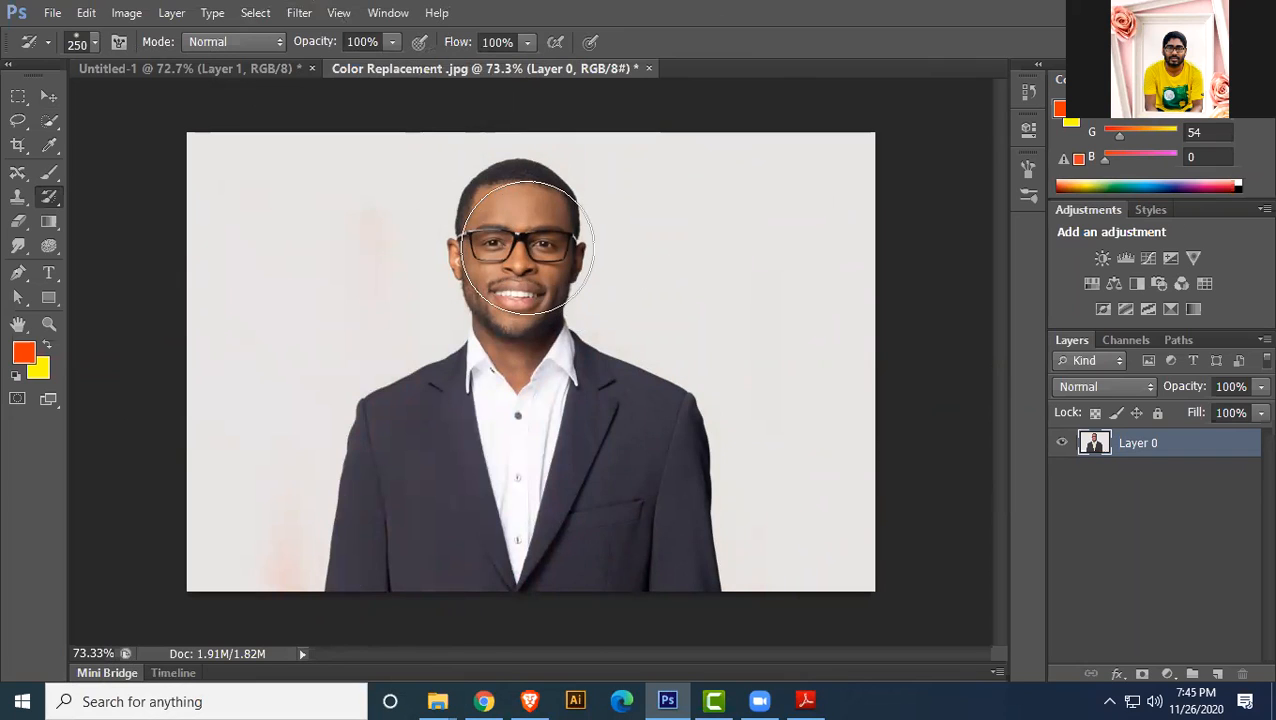
# - Select the Art History Brush Tool and open 1403c9c979129e8661ad6f395216a4c2.jpg from the Class - 03 folder
pyautogui.rightClick(53, 198)
pyautogui.click(152, 214)
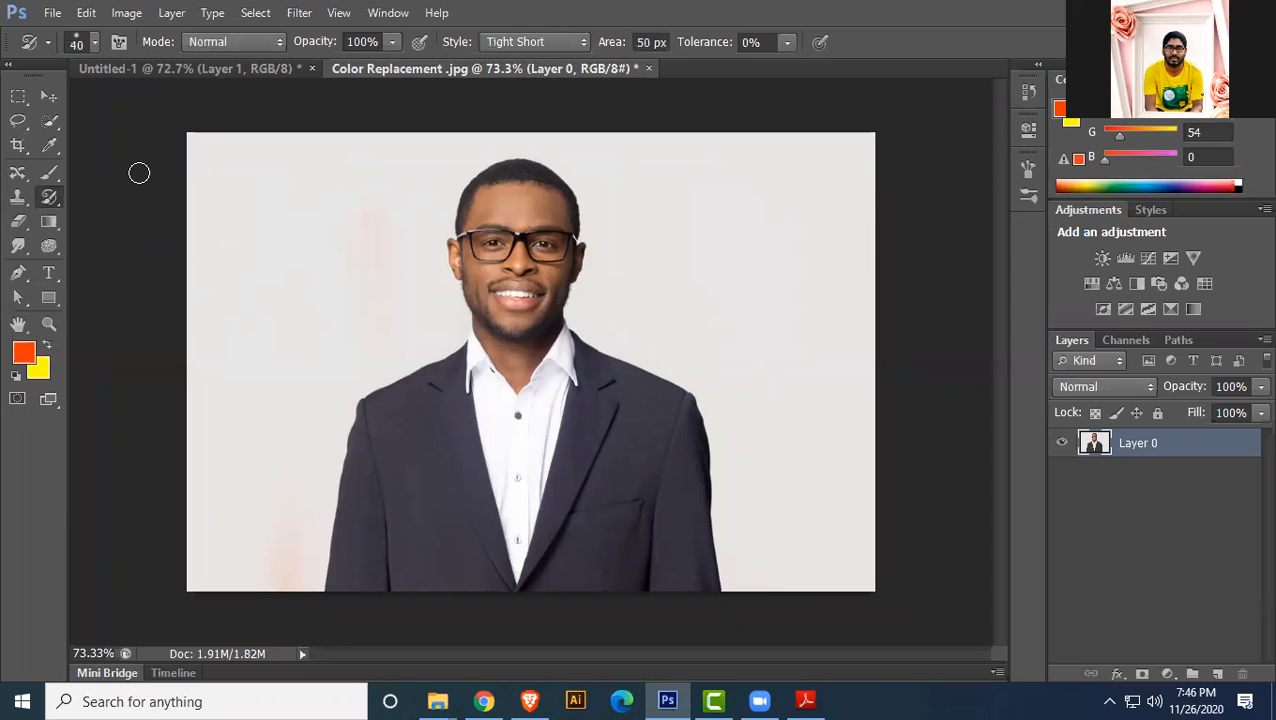
pyautogui.click(55, 12)
pyautogui.click(100, 69)
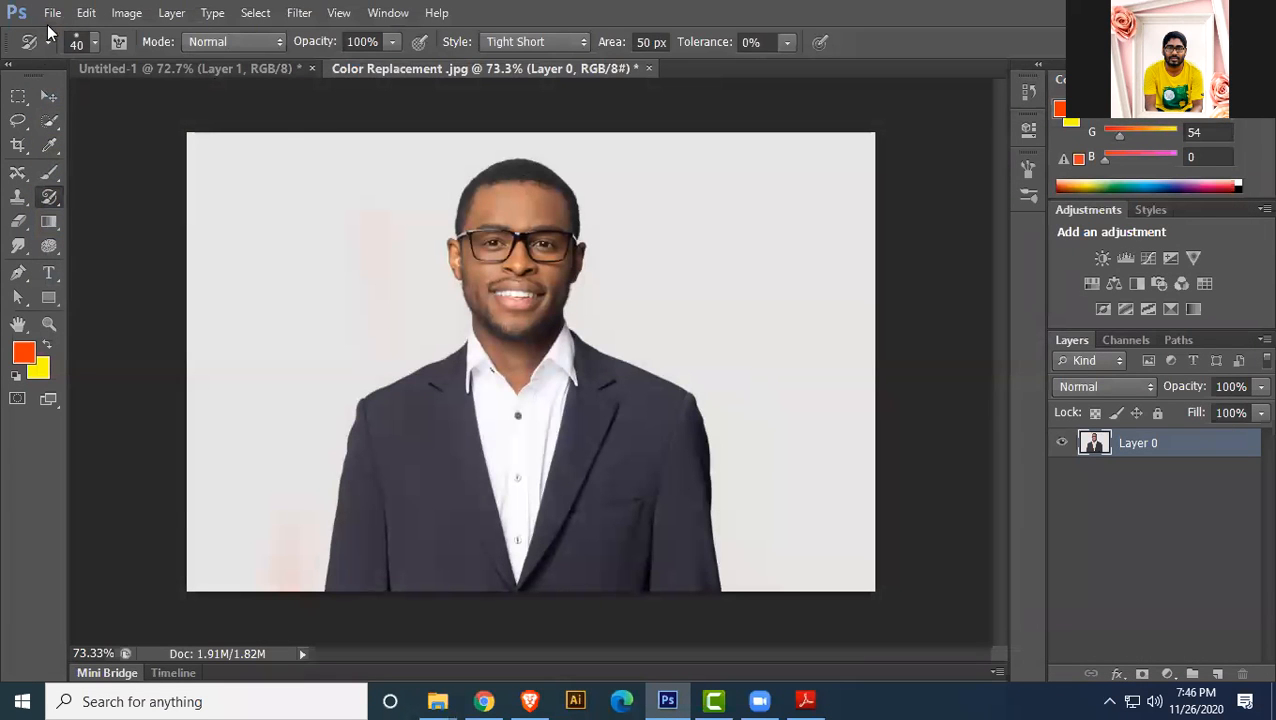
pyautogui.click(55, 14)
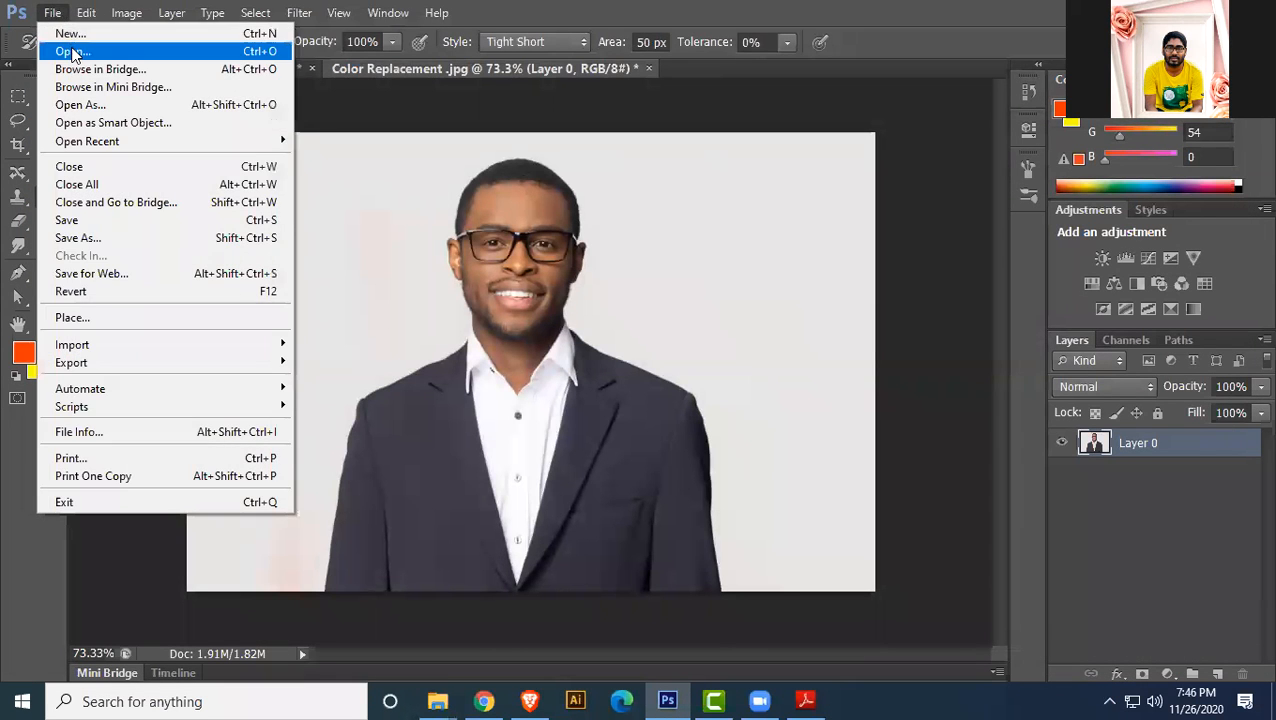
pyautogui.click(70, 51)
pyautogui.click(337, 170)
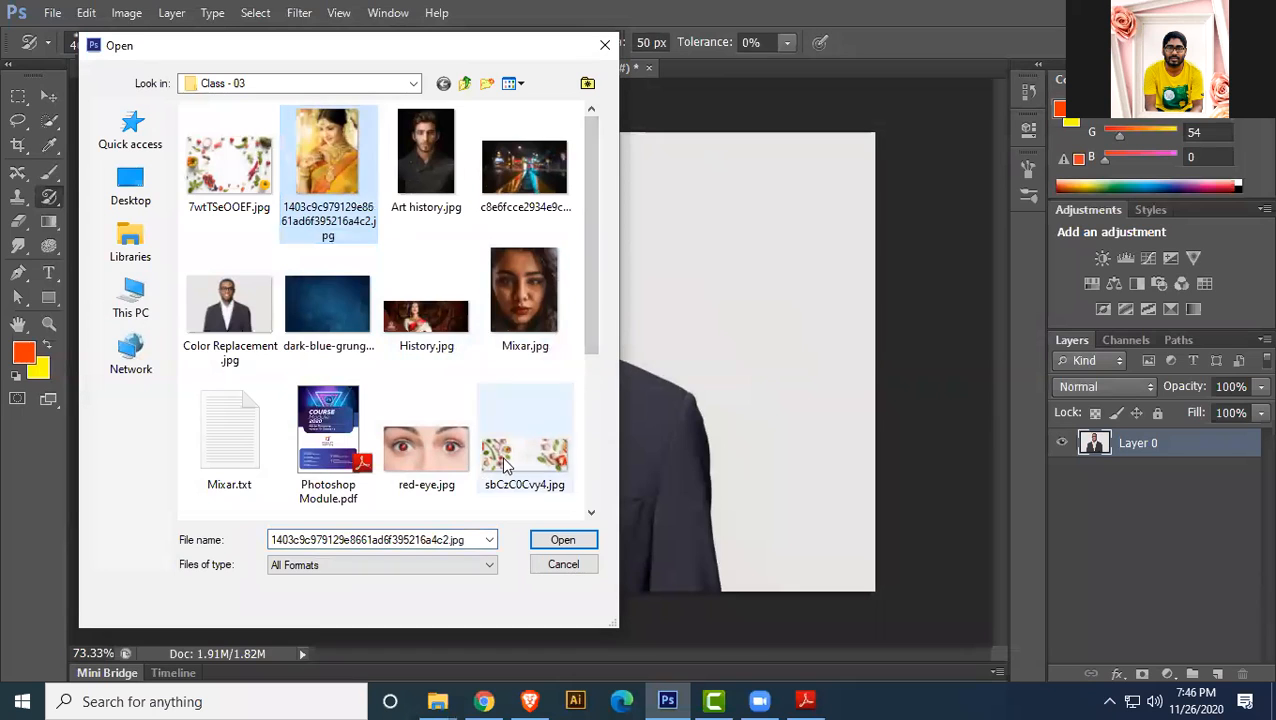
pyautogui.click(545, 541)
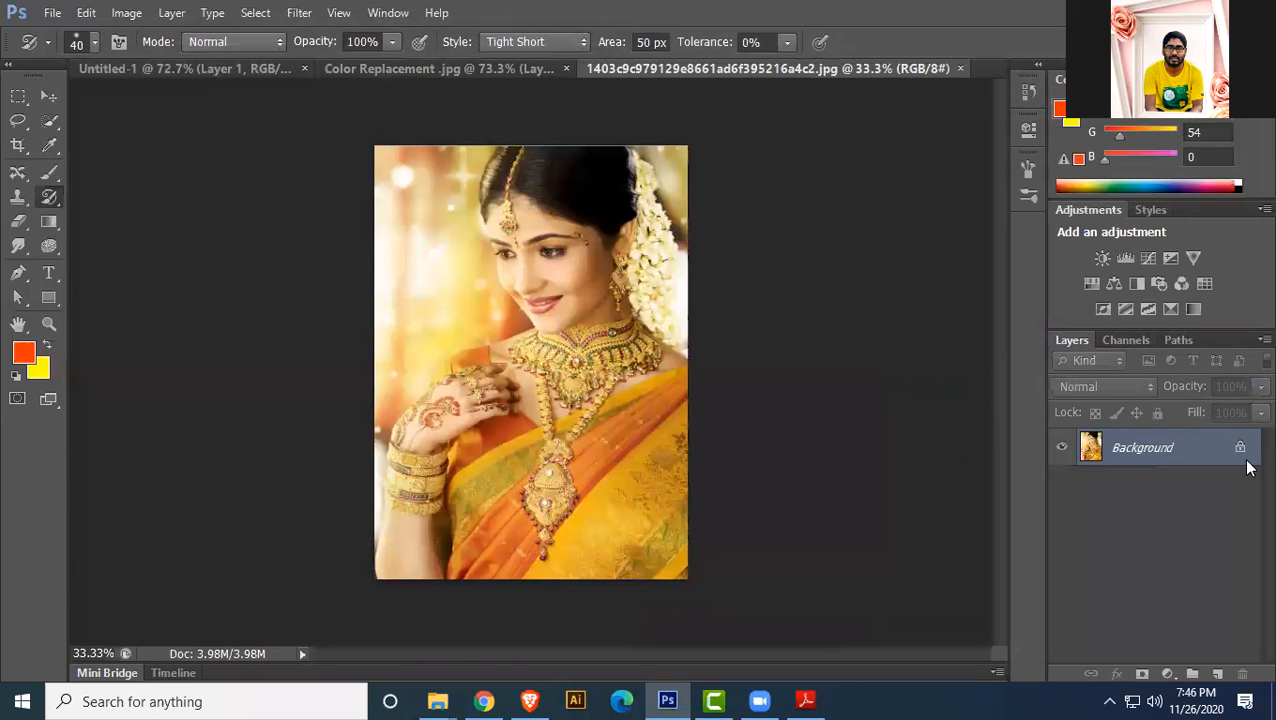
# - Convert the locked background into a regular layer, then duplicate it and hide the original layer
pyautogui.doubleClick(1238, 450)
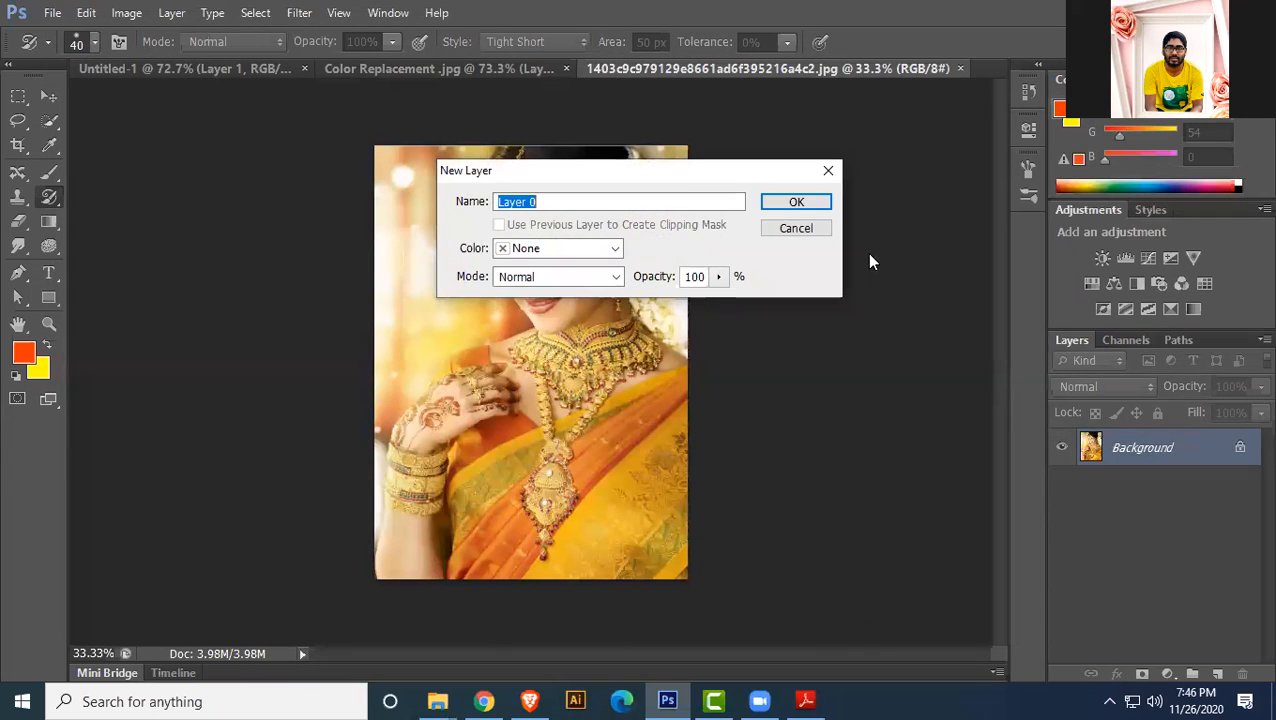
pyautogui.click(805, 201)
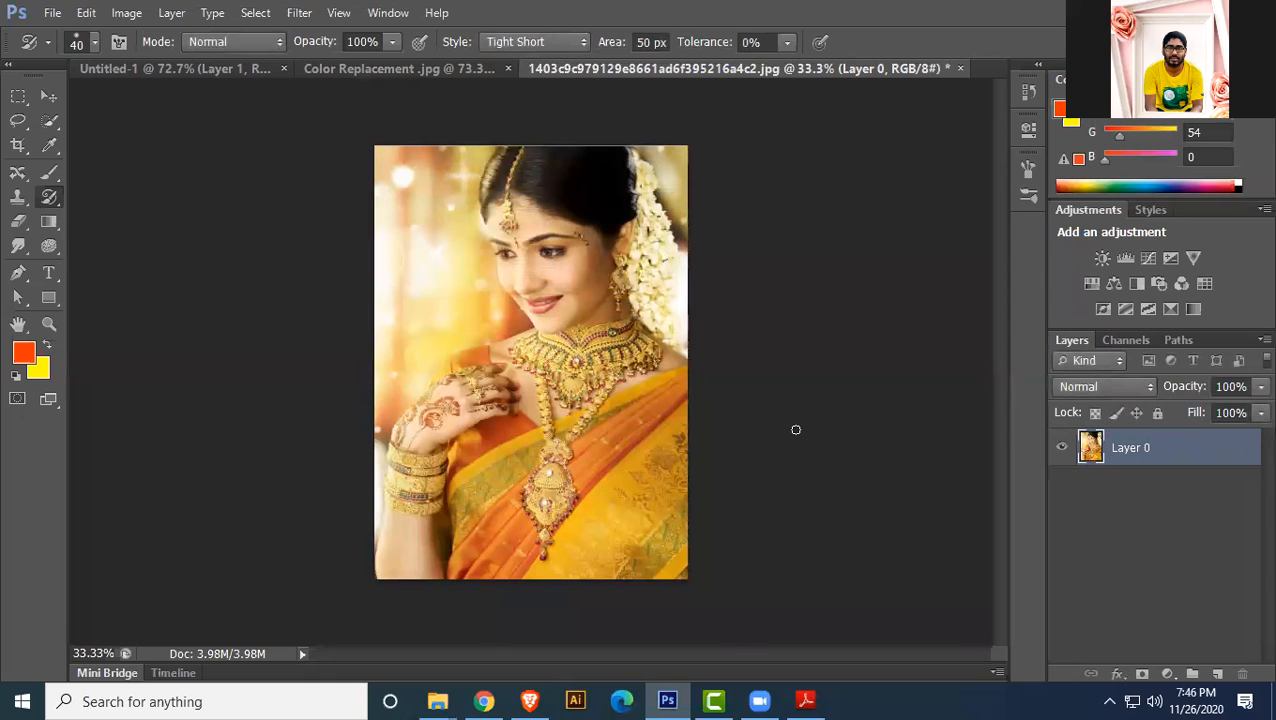
pyautogui.hotkey('ctrl', 'j')
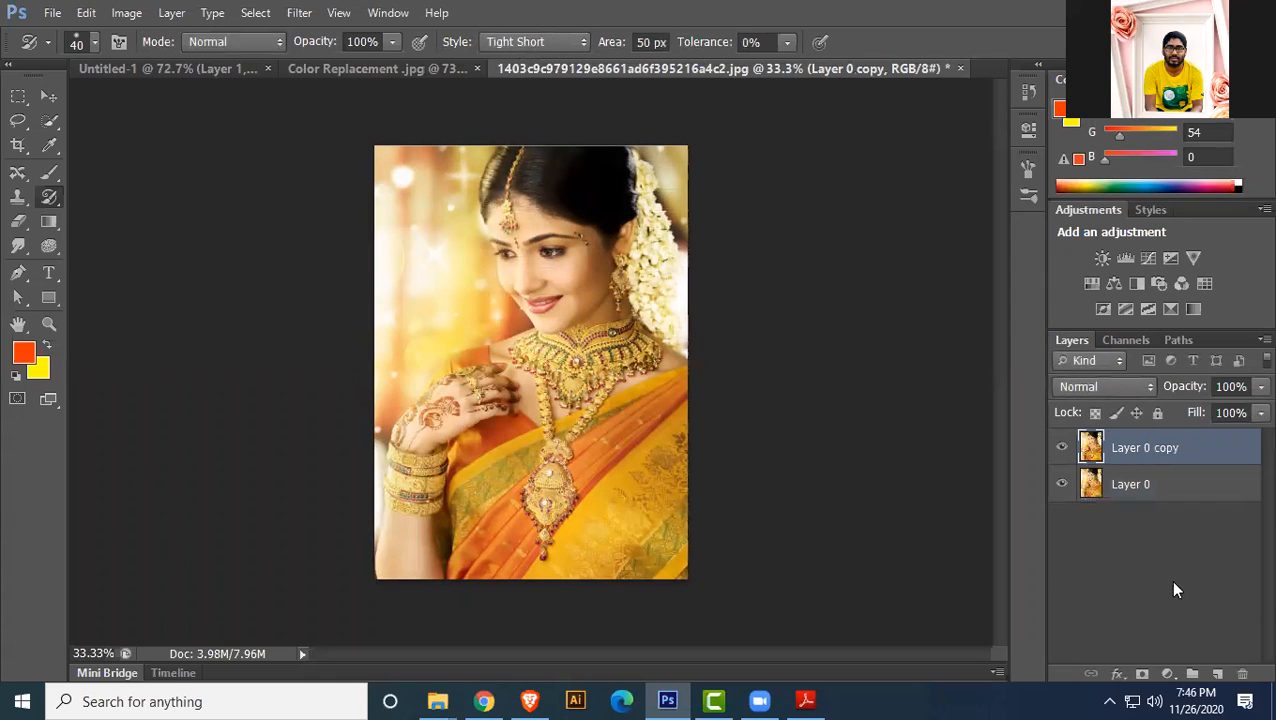
pyautogui.click(1061, 486)
# - Paint over the entire duplicate layer with the Art History Brush Tool at 40 px in Tight Short style
pyautogui.rightClick(50, 199)
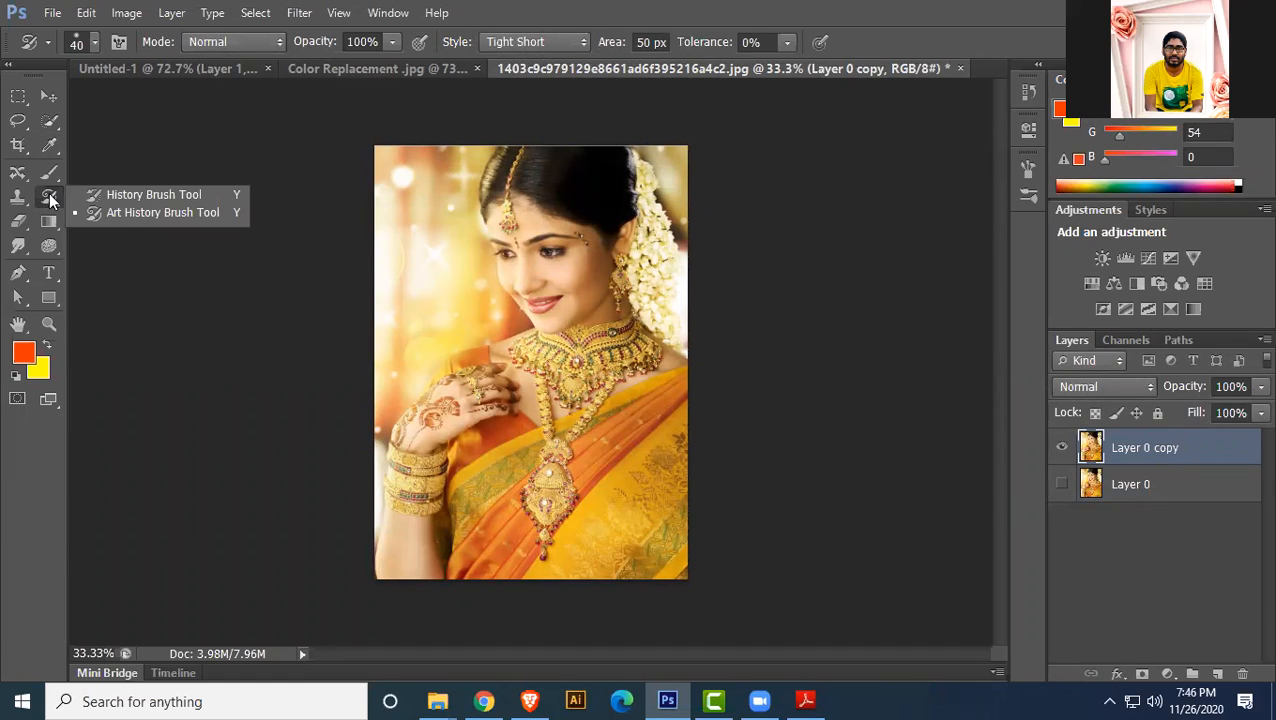
pyautogui.click(145, 213)
pyautogui.moveTo(546, 182)
pyautogui.mouseDown()
pyautogui.moveTo(536, 276)
pyautogui.moveTo(491, 279)
pyautogui.moveTo(535, 311)
pyautogui.moveTo(516, 278)
pyautogui.moveTo(538, 256)
pyautogui.moveTo(565, 156)
pyautogui.moveTo(608, 150)
pyautogui.moveTo(647, 168)
pyautogui.moveTo(647, 139)
pyautogui.moveTo(672, 167)
pyautogui.moveTo(627, 205)
pyautogui.moveTo(593, 292)
pyautogui.moveTo(603, 376)
pyautogui.moveTo(473, 302)
pyautogui.moveTo(439, 184)
pyautogui.moveTo(378, 225)
pyautogui.moveTo(390, 187)
pyautogui.moveTo(466, 217)
pyautogui.moveTo(438, 141)
pyautogui.moveTo(563, 289)
pyautogui.moveTo(548, 214)
pyautogui.moveTo(614, 291)
pyautogui.moveTo(631, 275)
pyautogui.moveTo(683, 270)
pyautogui.moveTo(695, 282)
pyautogui.moveTo(696, 373)
pyautogui.moveTo(606, 389)
pyautogui.moveTo(581, 414)
pyautogui.moveTo(564, 479)
pyautogui.moveTo(521, 398)
pyautogui.moveTo(486, 489)
pyautogui.moveTo(516, 506)
pyautogui.moveTo(525, 432)
pyautogui.moveTo(534, 482)
pyautogui.moveTo(475, 471)
pyautogui.moveTo(385, 368)
pyautogui.moveTo(366, 416)
pyautogui.moveTo(392, 495)
pyautogui.moveTo(373, 538)
pyautogui.moveTo(421, 639)
pyautogui.moveTo(456, 609)
pyautogui.moveTo(454, 512)
pyautogui.moveTo(488, 541)
pyautogui.moveTo(492, 518)
pyautogui.moveTo(469, 516)
pyautogui.moveTo(454, 540)
pyautogui.moveTo(462, 593)
pyautogui.moveTo(494, 600)
pyautogui.moveTo(513, 566)
pyautogui.moveTo(481, 456)
pyautogui.moveTo(507, 451)
pyautogui.moveTo(462, 471)
pyautogui.moveTo(517, 493)
pyautogui.moveTo(550, 540)
pyautogui.moveTo(570, 500)
pyautogui.moveTo(600, 587)
pyautogui.moveTo(591, 525)
pyautogui.moveTo(605, 460)
pyautogui.moveTo(655, 540)
pyautogui.moveTo(680, 515)
pyautogui.moveTo(670, 400)
pyautogui.moveTo(655, 425)
pyautogui.moveTo(602, 414)
pyautogui.moveTo(585, 390)
pyautogui.moveTo(645, 345)
pyautogui.moveTo(670, 360)
pyautogui.moveTo(593, 392)
pyautogui.moveTo(566, 452)
pyautogui.moveTo(545, 460)
pyautogui.moveTo(499, 405)
pyautogui.moveTo(540, 215)
pyautogui.moveTo(565, 235)
pyautogui.moveTo(503, 239)
pyautogui.moveTo(495, 215)
pyautogui.moveTo(555, 245)
pyautogui.moveTo(669, 178)
pyautogui.moveTo(665, 345)
pyautogui.moveTo(605, 290)
pyautogui.moveTo(600, 340)
pyautogui.moveTo(462, 345)
pyautogui.moveTo(400, 275)
pyautogui.moveTo(566, 398)
pyautogui.mouseUp()
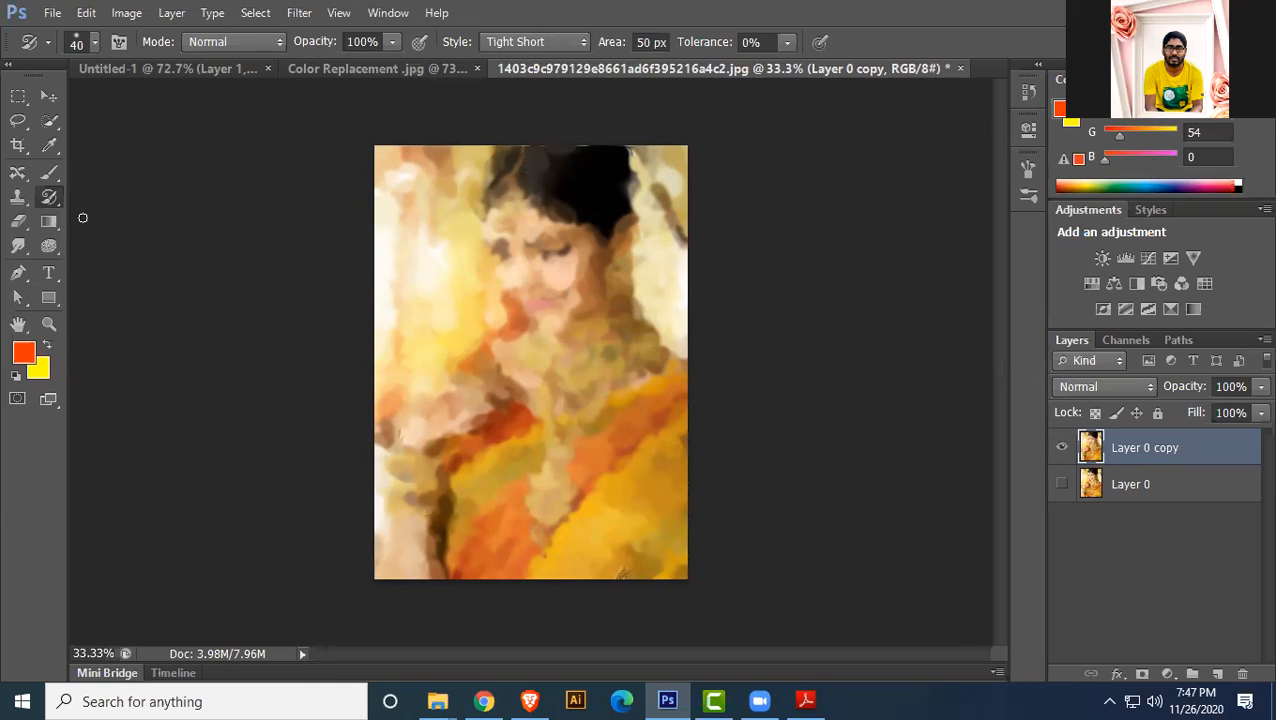
# - Restore the woman's face on the painted layer with the History Brush Tool enlarged to 800 px
pyautogui.click(50, 203)
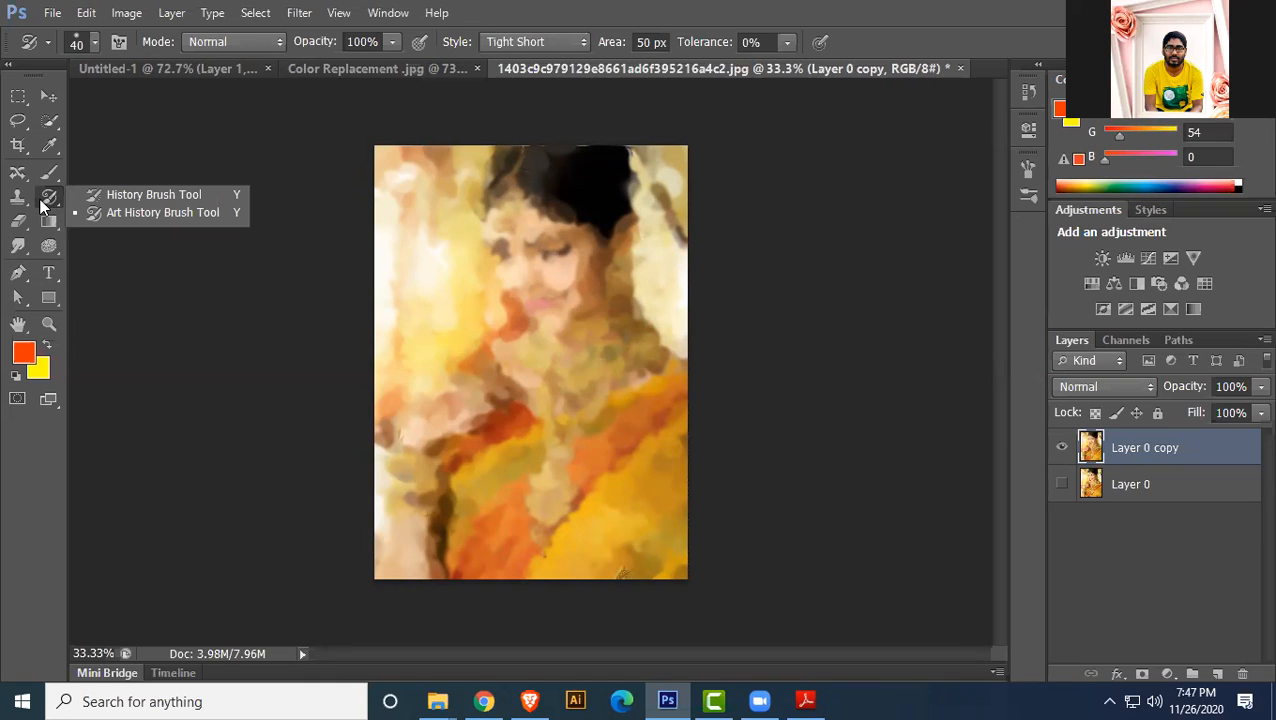
pyautogui.click(127, 197)
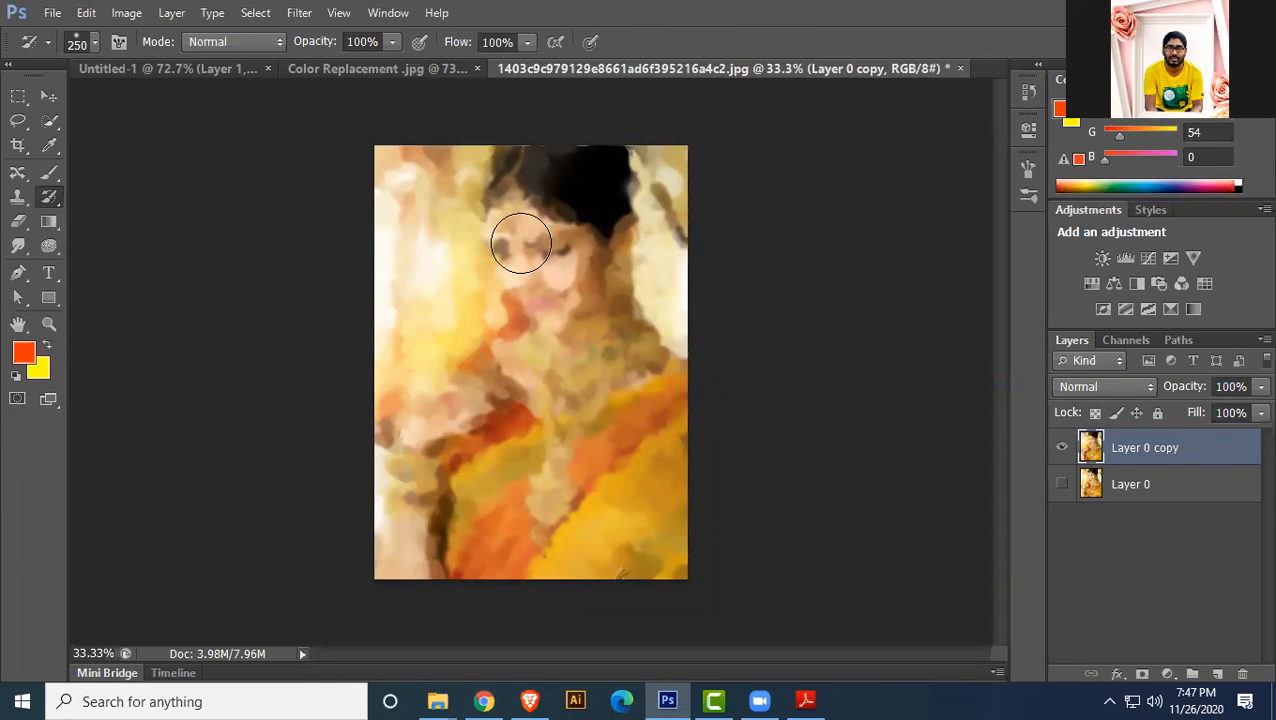
pyautogui.press(']')
pyautogui.press(']')
pyautogui.press(']')
pyautogui.press(']')
pyautogui.press(']')
pyautogui.press(']')
pyautogui.press(']')
pyautogui.press(']')
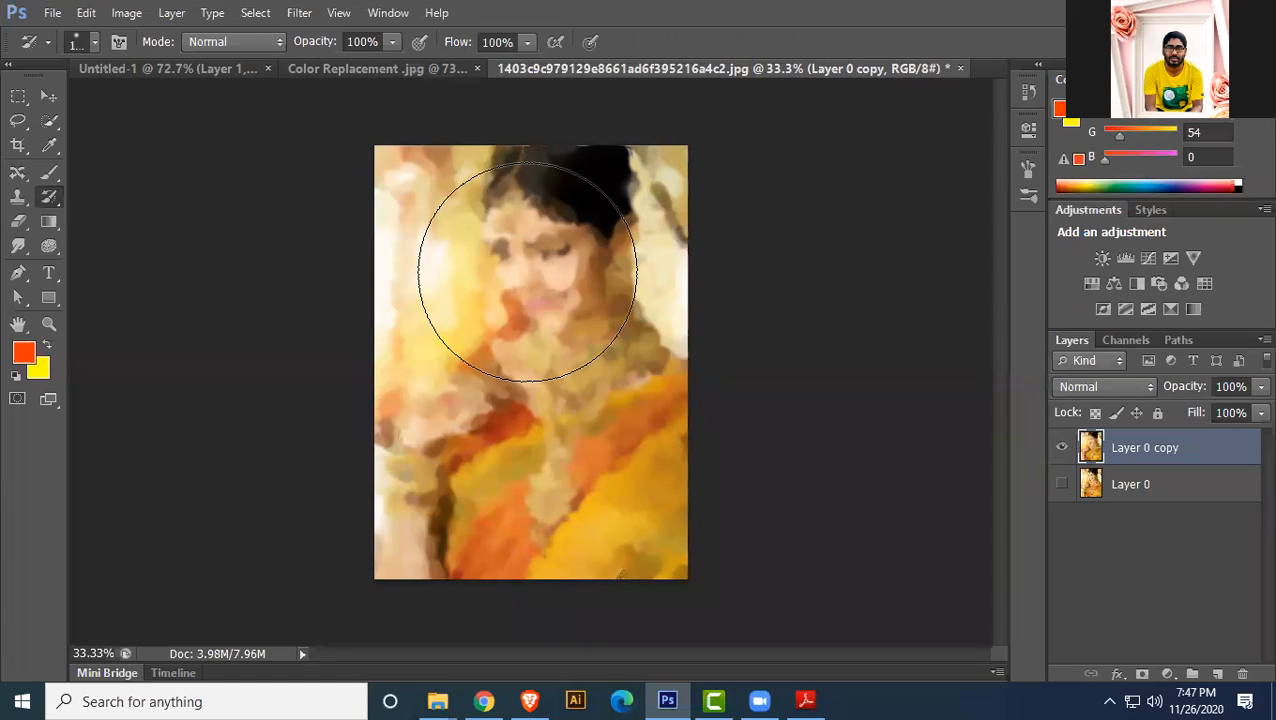
pyautogui.press('[')
pyautogui.click(527, 262)
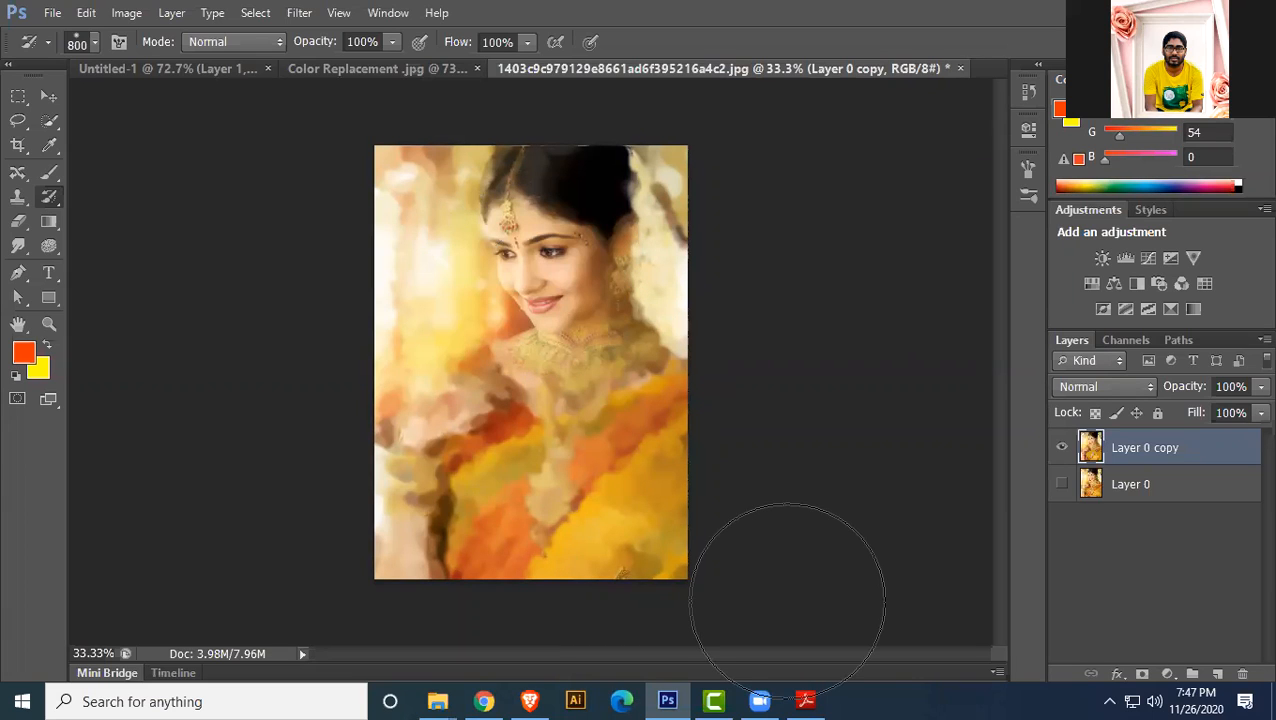
# - Select the Spot Healing Brush Tool, open zMivZHnlpp.jpg, and convert its locked background into a regular layer
pyautogui.click(16, 169)
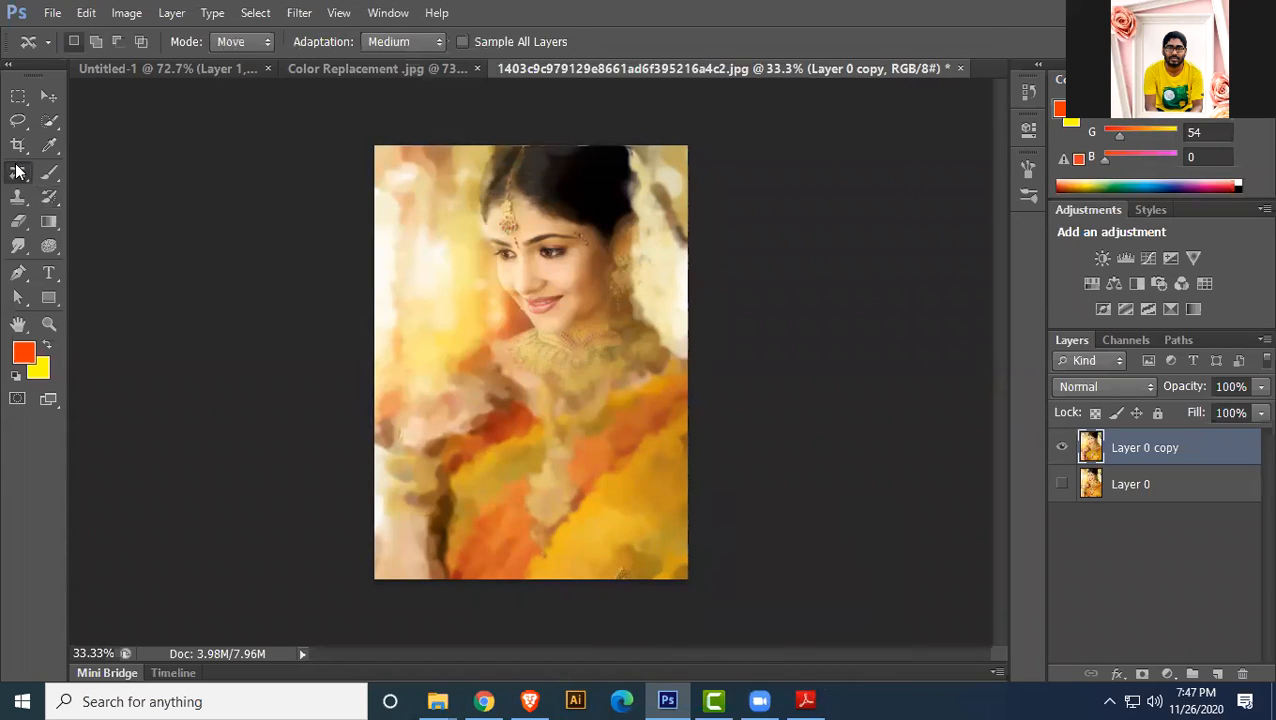
pyautogui.click(102, 172)
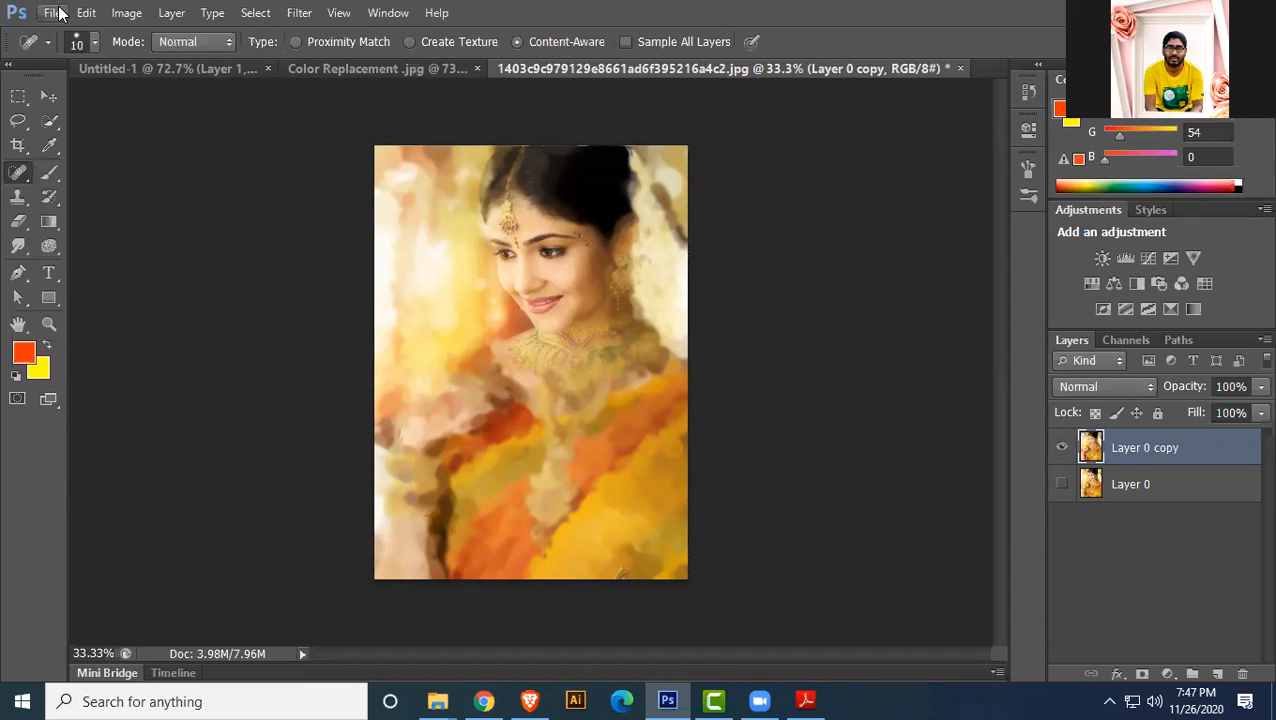
pyautogui.hotkey('alt', 'f')
pyautogui.press('Down')
pyautogui.press('Return')
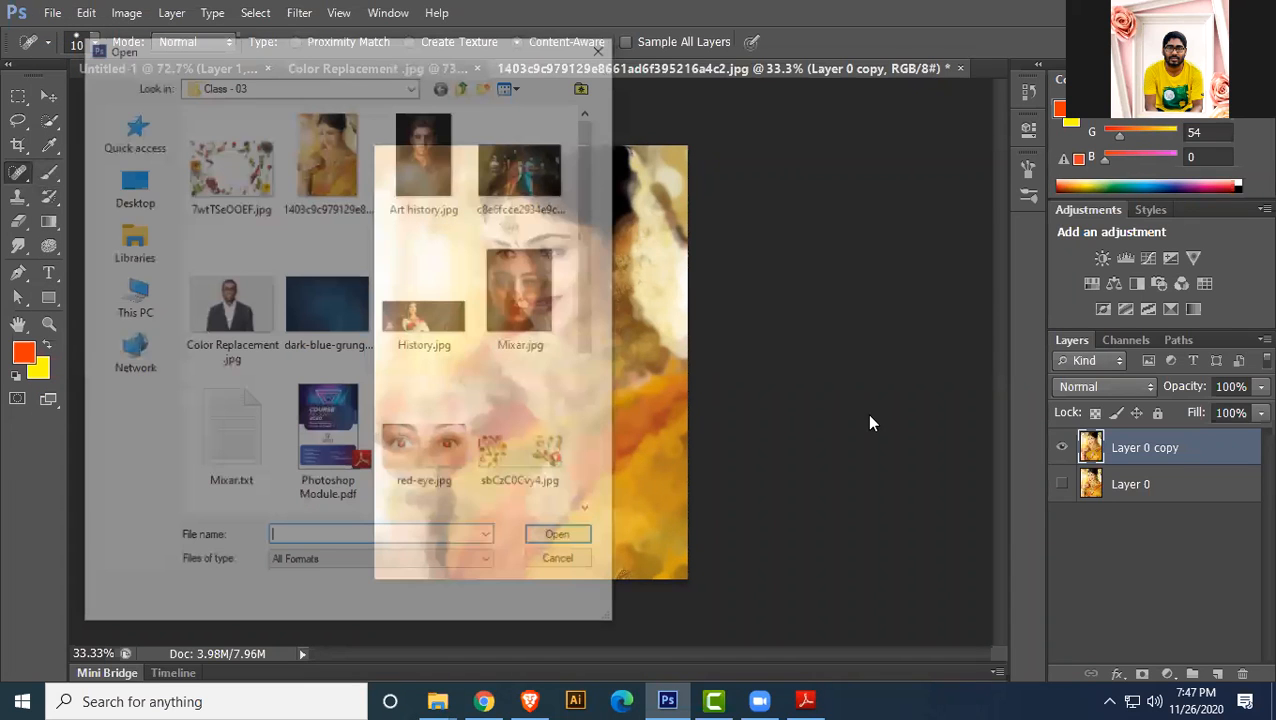
pyautogui.scroll(-3, 400, 350)
pyautogui.click(430, 460)
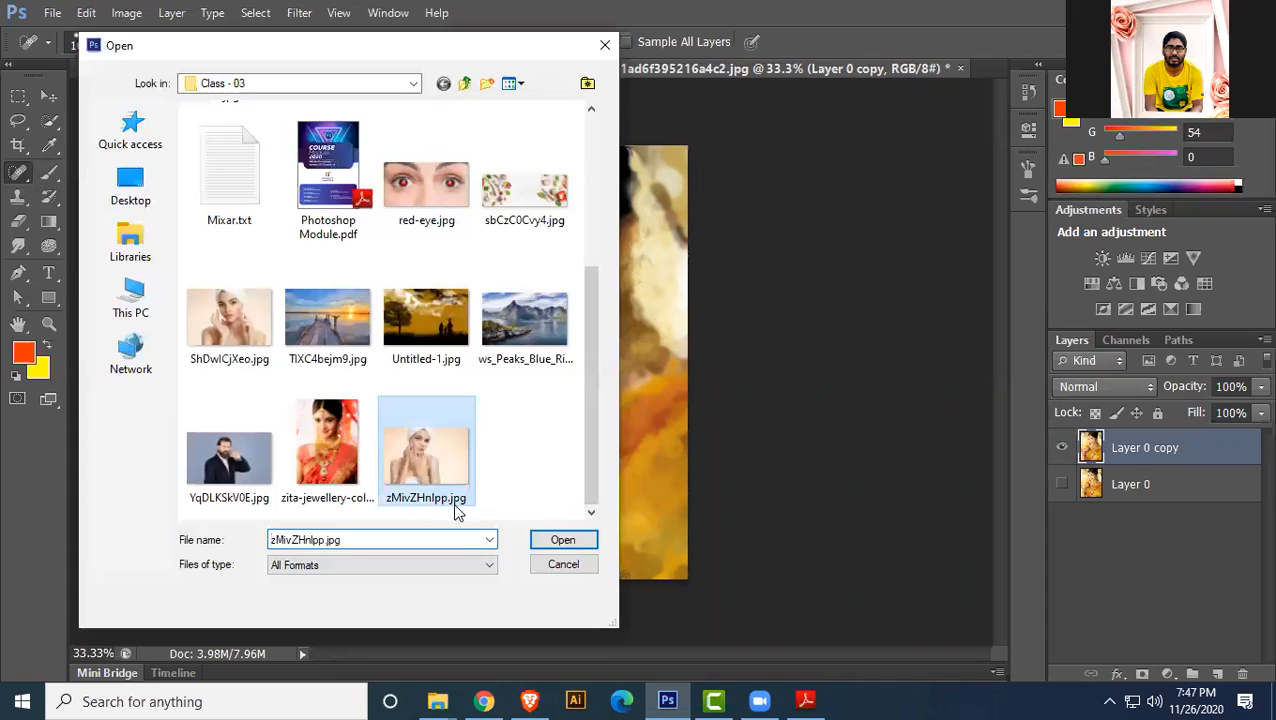
pyautogui.click(560, 534)
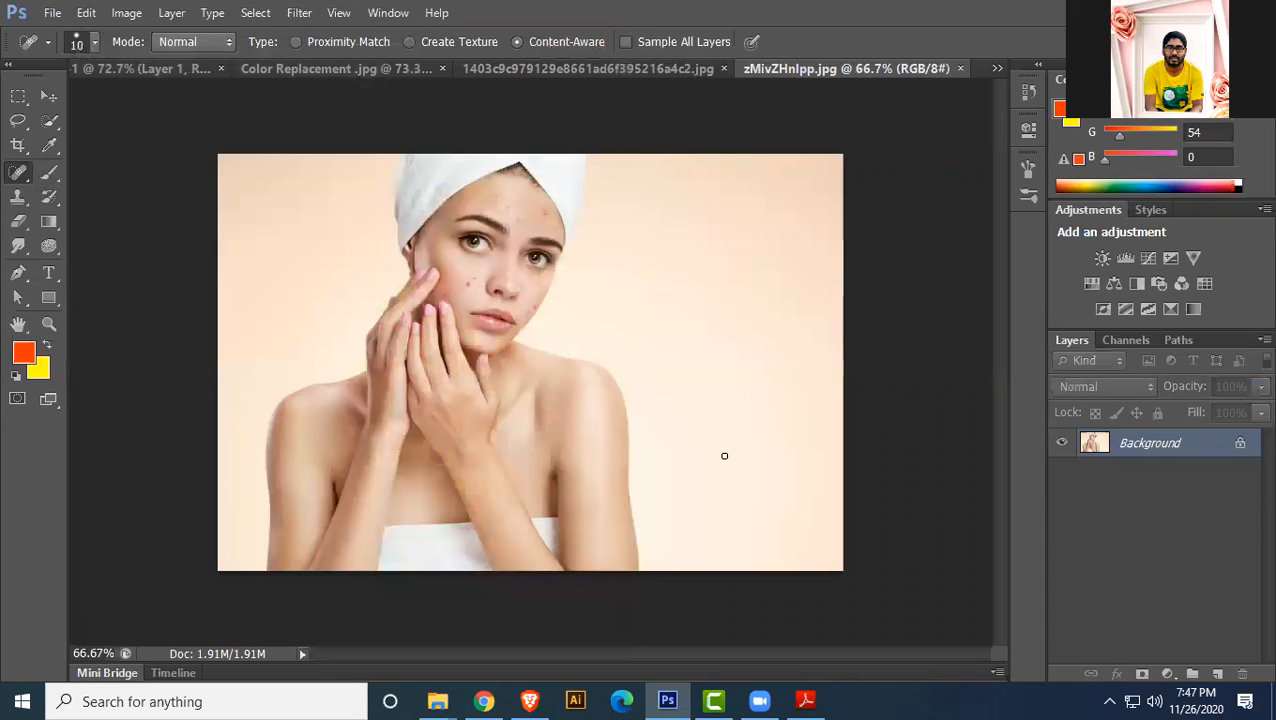
pyautogui.doubleClick(1238, 445)
pyautogui.click(796, 202)
# - Remove the blemishes from the woman's forehead, cheeks and jaw with the Spot Healing Brush Tool at 10 px, set to Content-Aware
pyautogui.scroll(2, 799, 368)
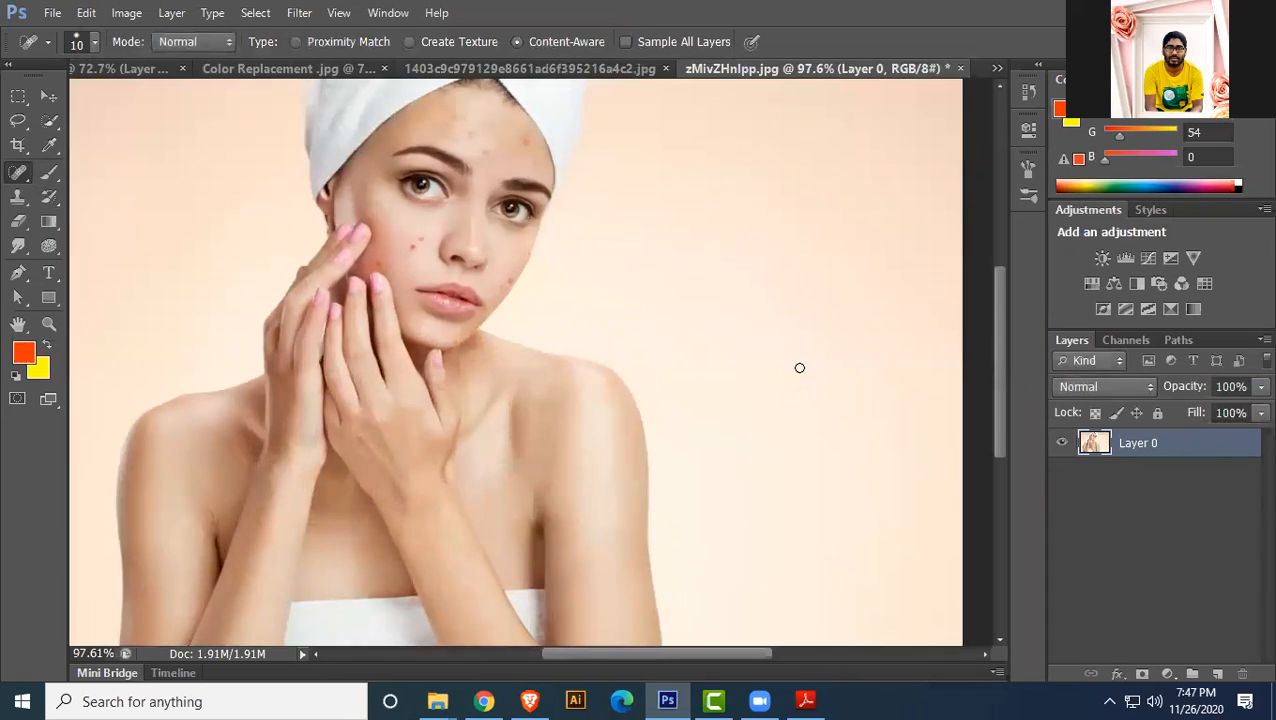
pyautogui.scroll(1, 749, 375)
pyautogui.moveTo(504, 293); pyautogui.dragTo(642, 411)
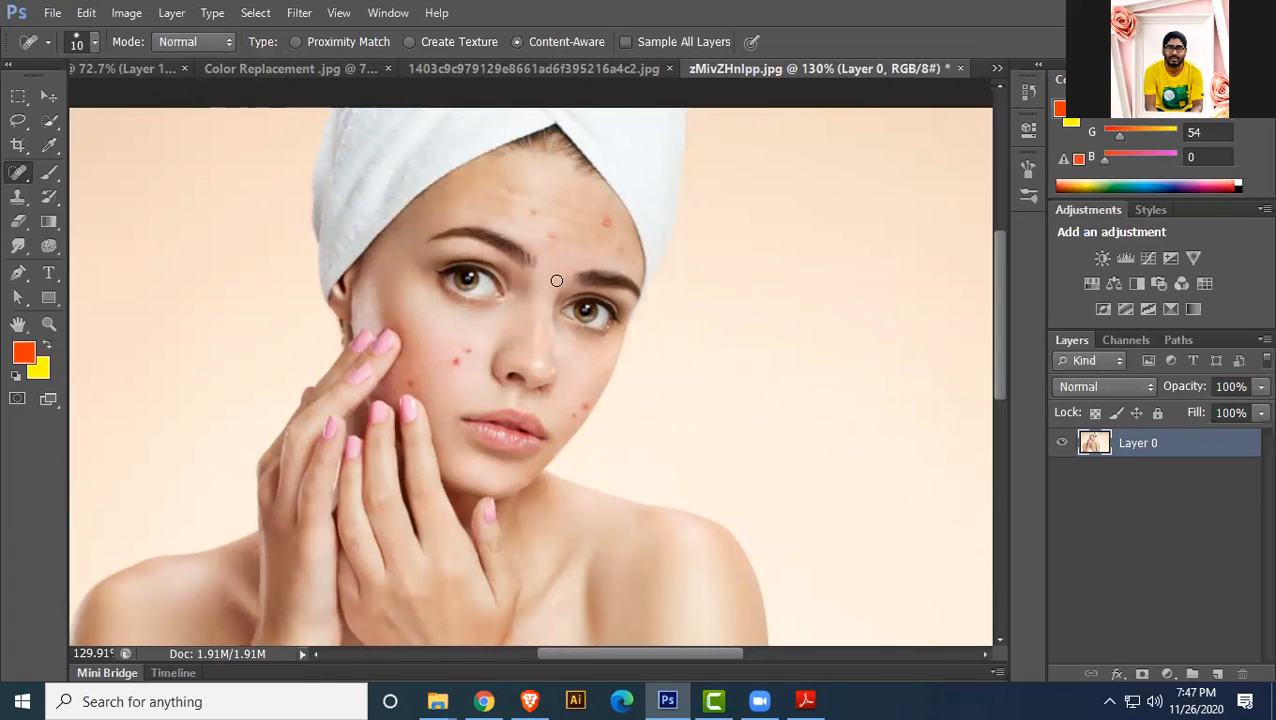
pyautogui.rightClick(19, 172)
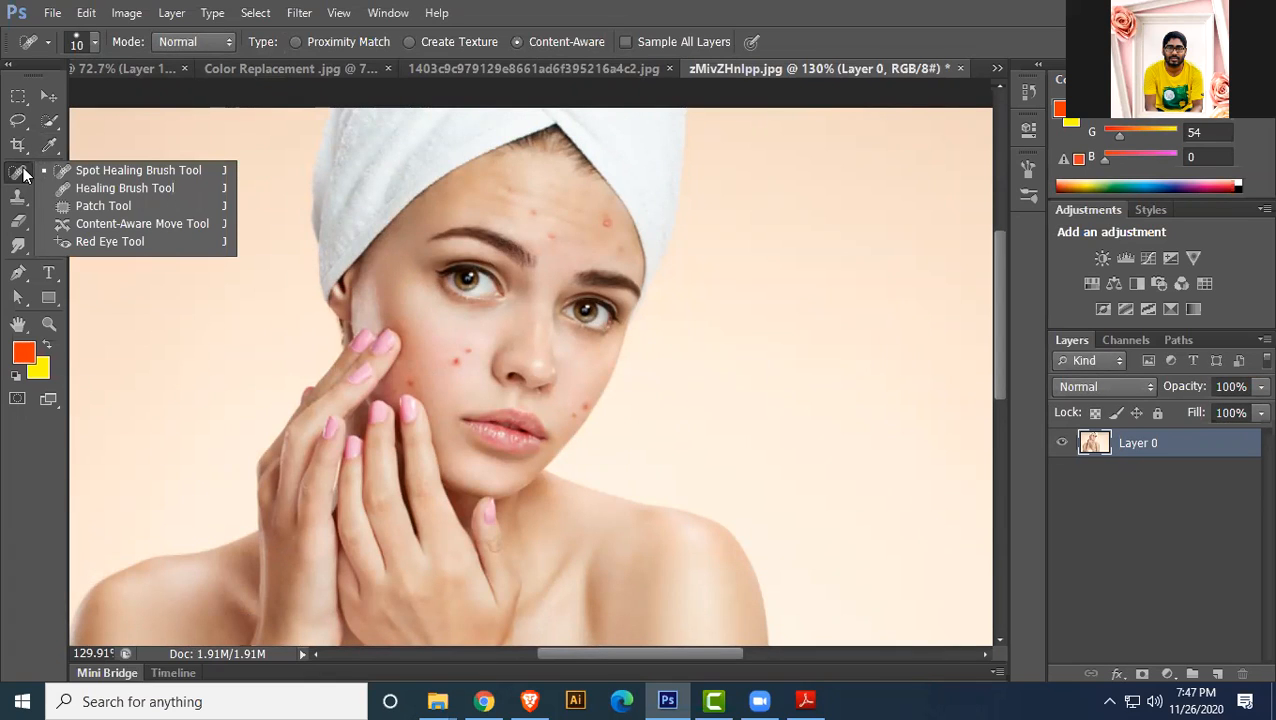
pyautogui.click(80, 172)
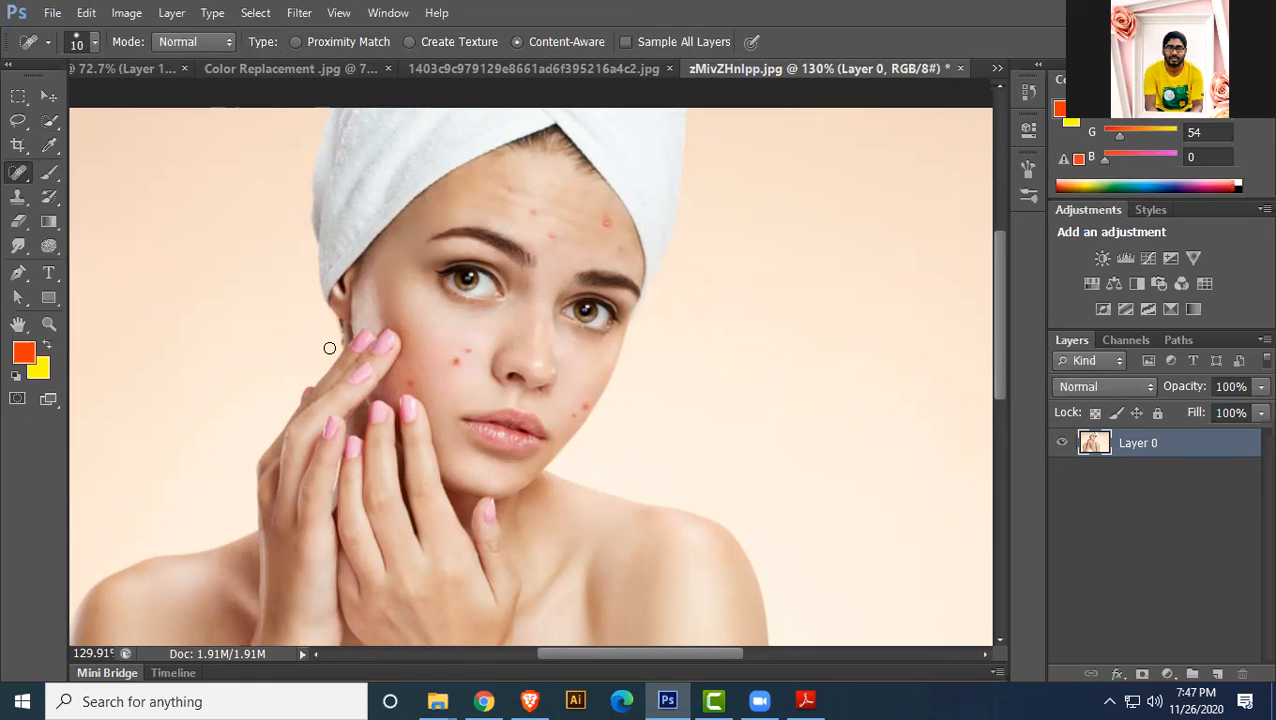
pyautogui.click(511, 190)
pyautogui.click(606, 221)
pyautogui.click(617, 248)
pyautogui.click(470, 348)
pyautogui.moveTo(470, 348); pyautogui.dragTo(455, 368)
pyautogui.click(395, 390)
pyautogui.click(411, 381)
pyautogui.click(570, 414)
pyautogui.click(584, 404)
pyautogui.moveTo(554, 455); pyautogui.dragTo(542, 460)
pyautogui.scroll(-2, 758, 390)
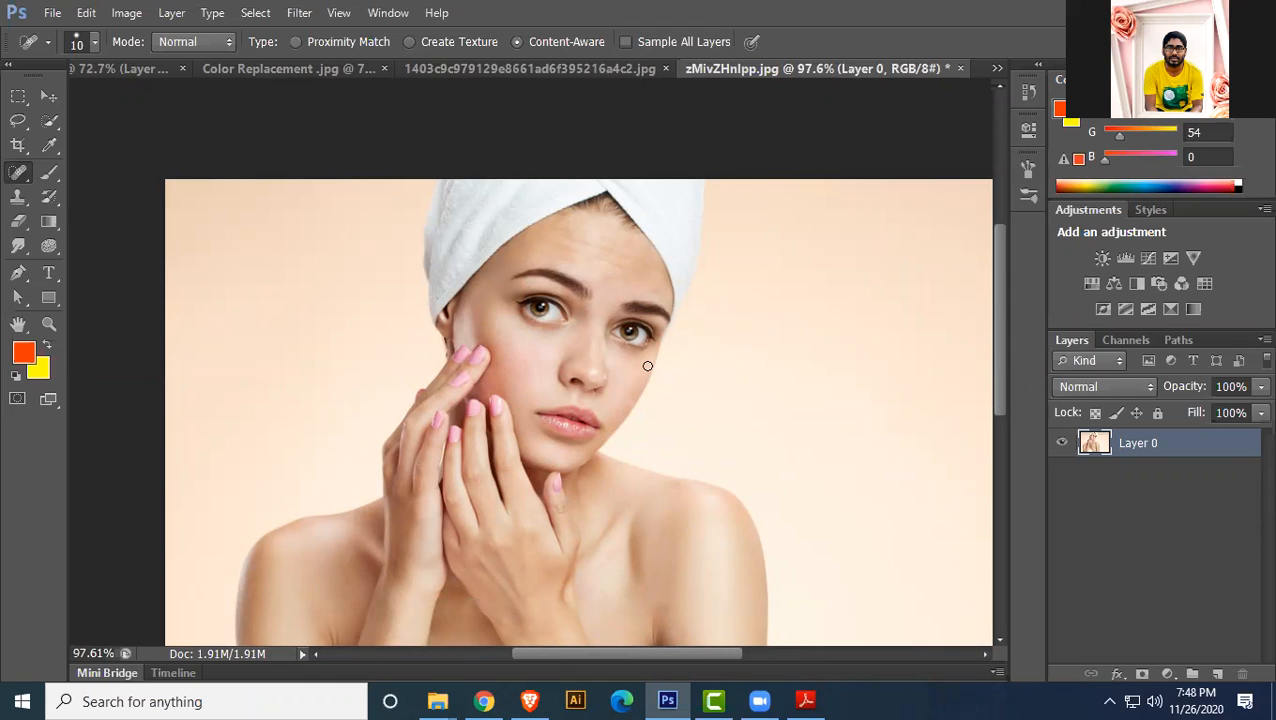
# - Paint the original blemishes back onto the woman's face with the History Brush Tool at 800 px
pyautogui.rightClick(20, 173)
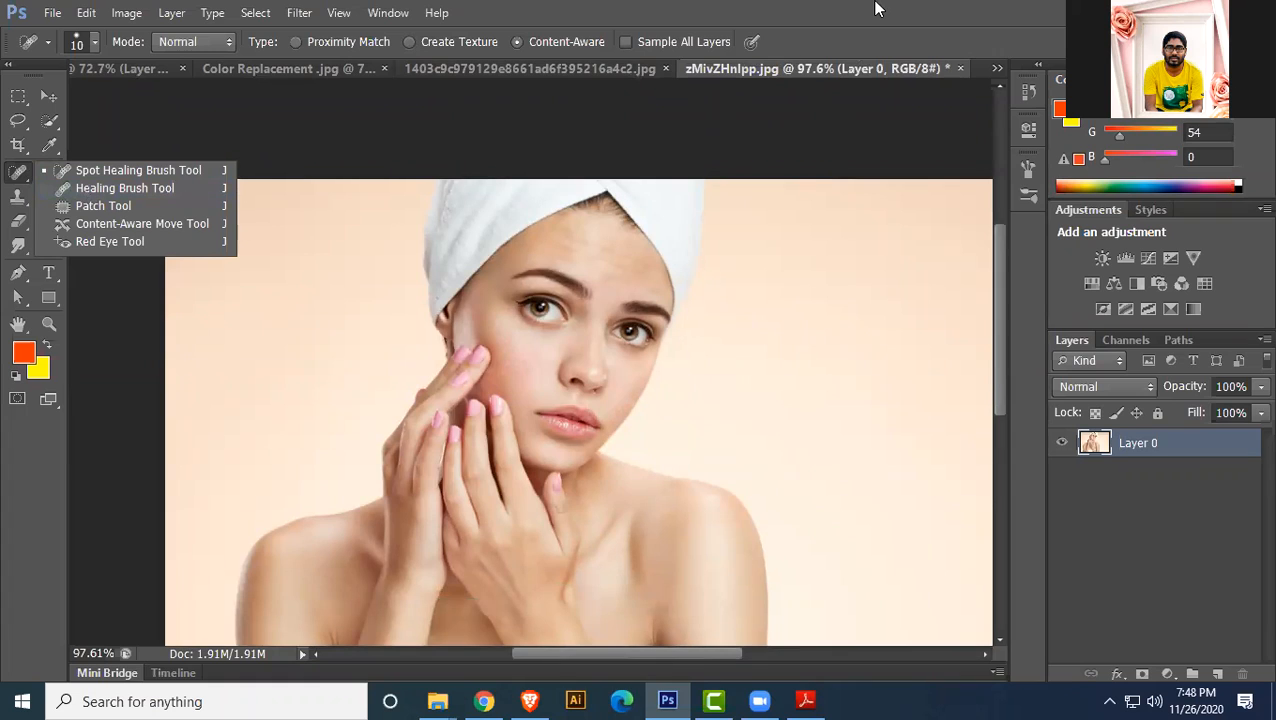
pyautogui.click(871, 5)
pyautogui.click(49, 198)
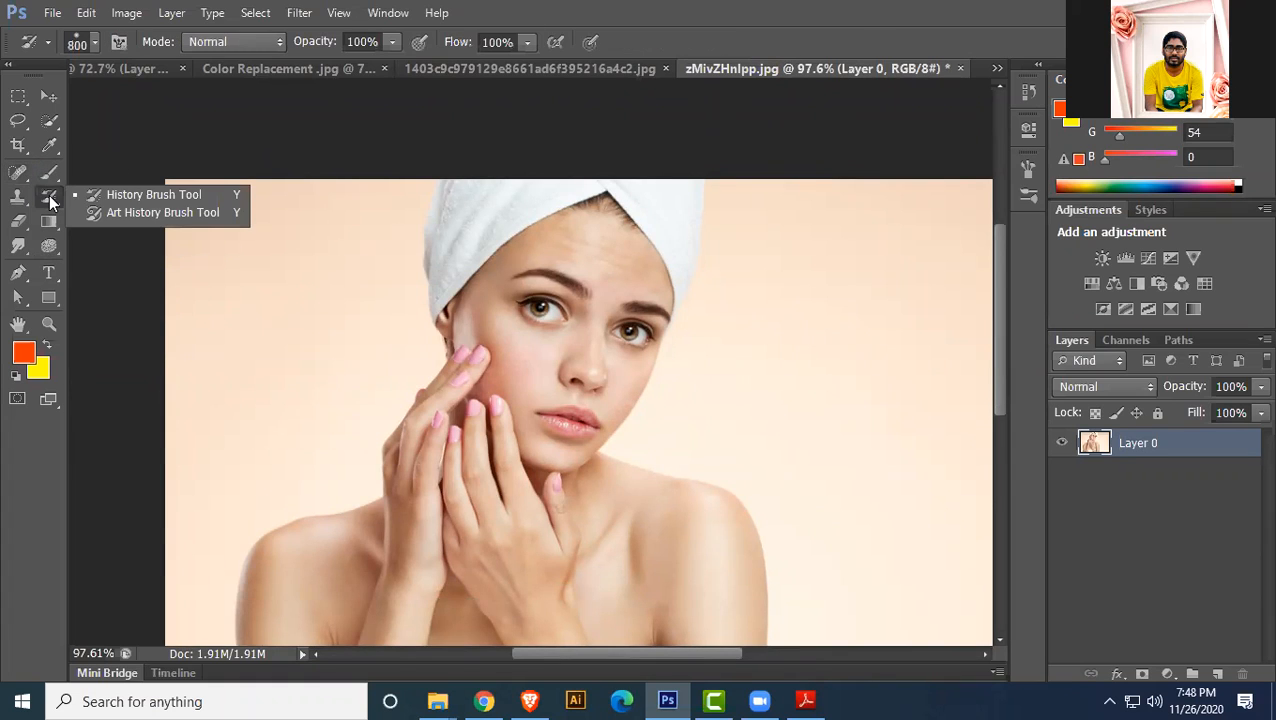
pyautogui.click(115, 200)
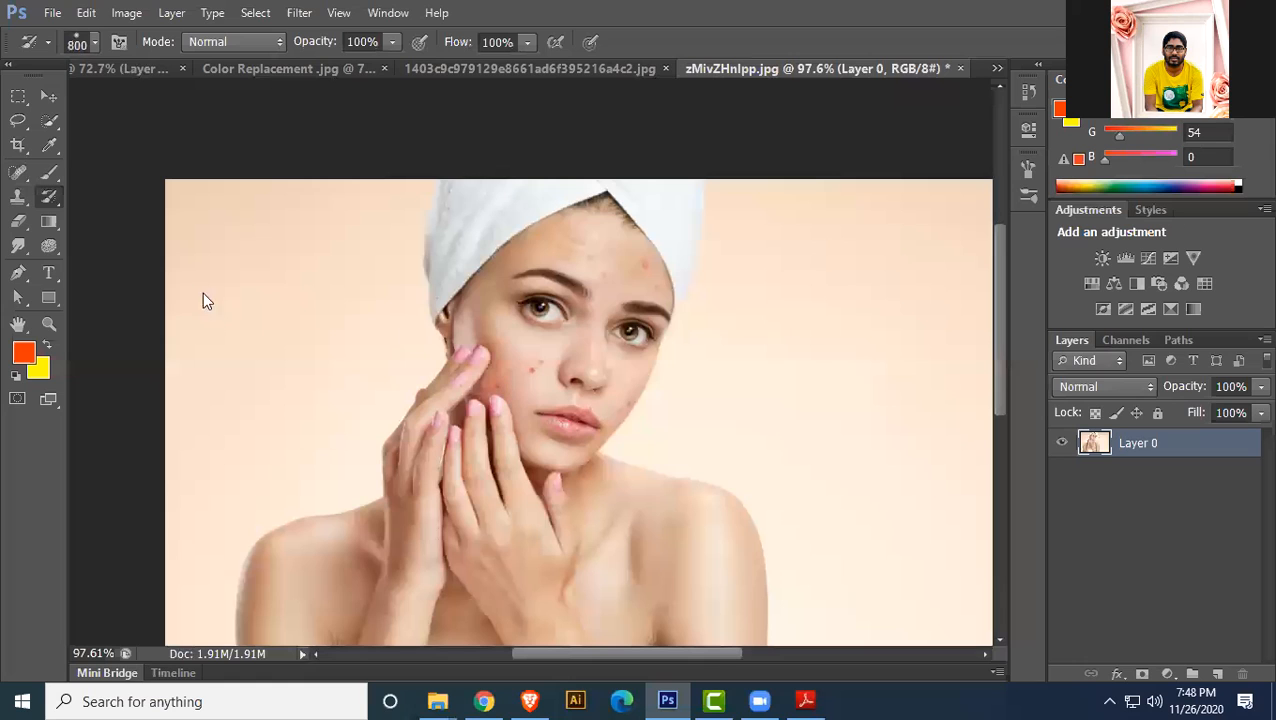
# - Remove the blemishes from the woman's cheeks, forehead and jaw with the Healing Brush Tool at 9 px, using Sampled source
pyautogui.click(49, 197)
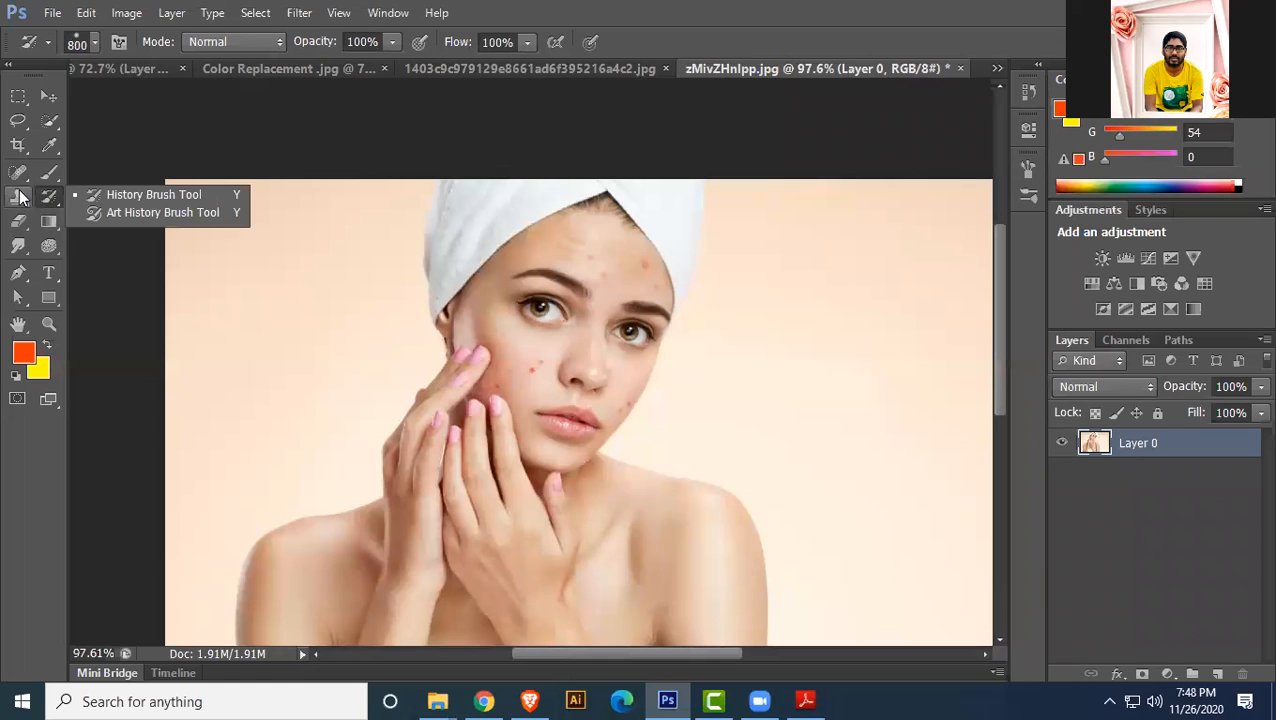
pyautogui.click(16, 174)
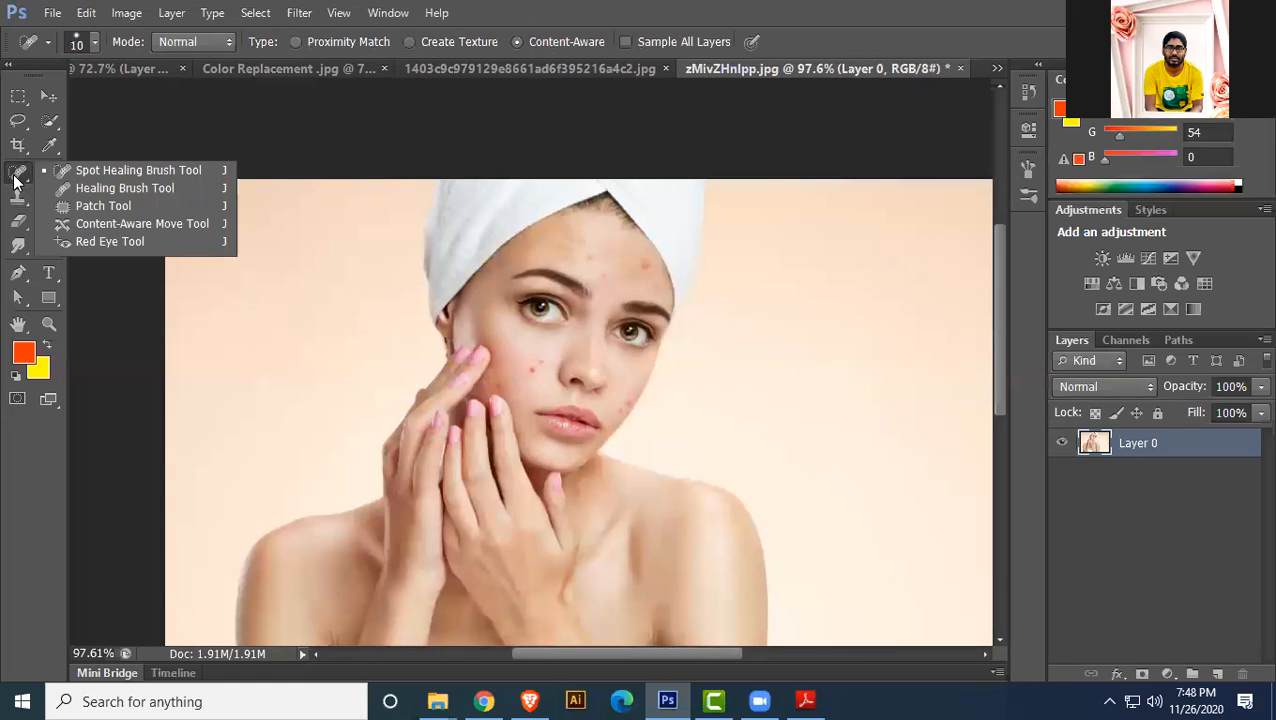
pyautogui.click(135, 188)
pyautogui.scroll(2, 703, 370)
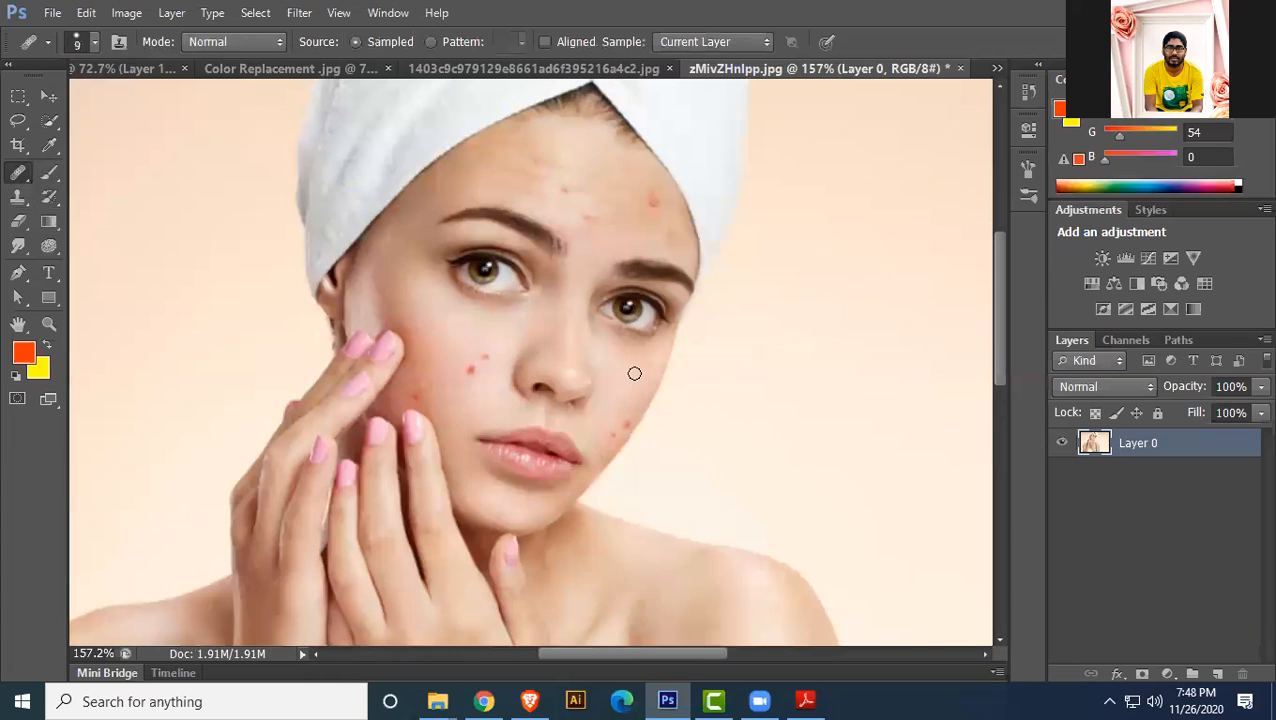
pyautogui.click(469, 372)
pyautogui.click(646, 196)
pyautogui.click(458, 371)
pyautogui.click(544, 391)
pyautogui.rightClick(22, 172)
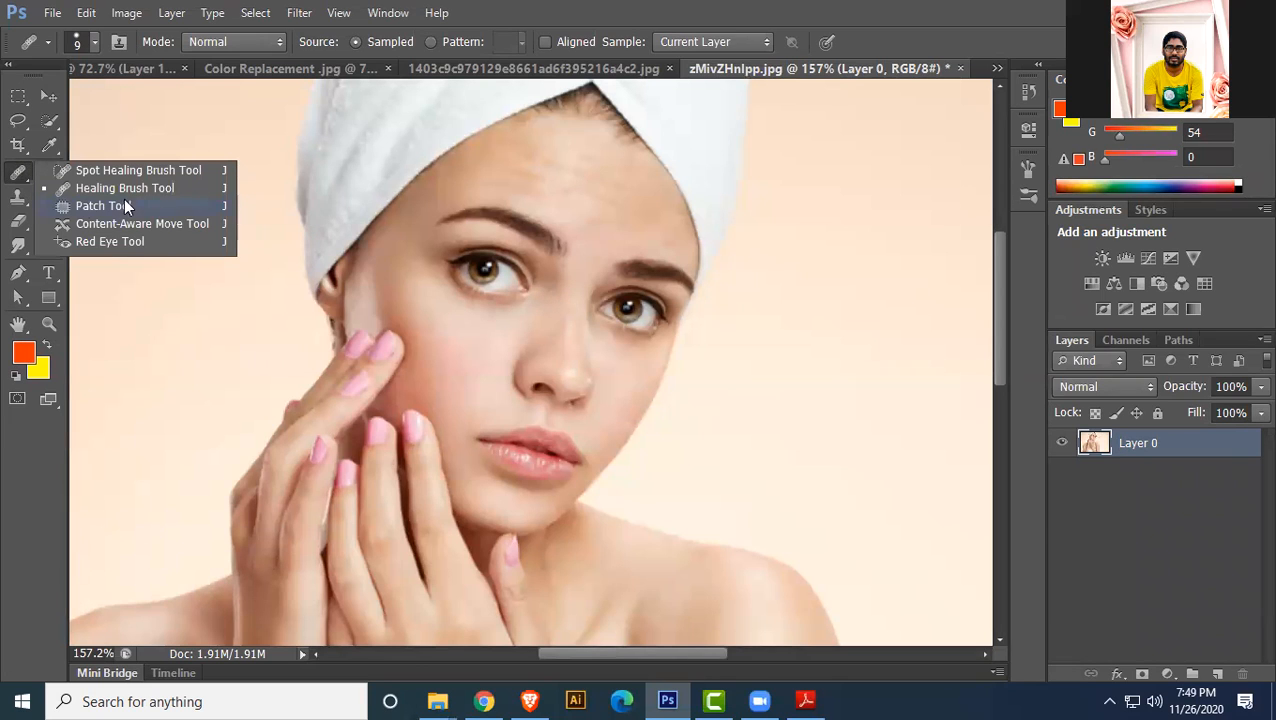
pyautogui.click(761, 4)
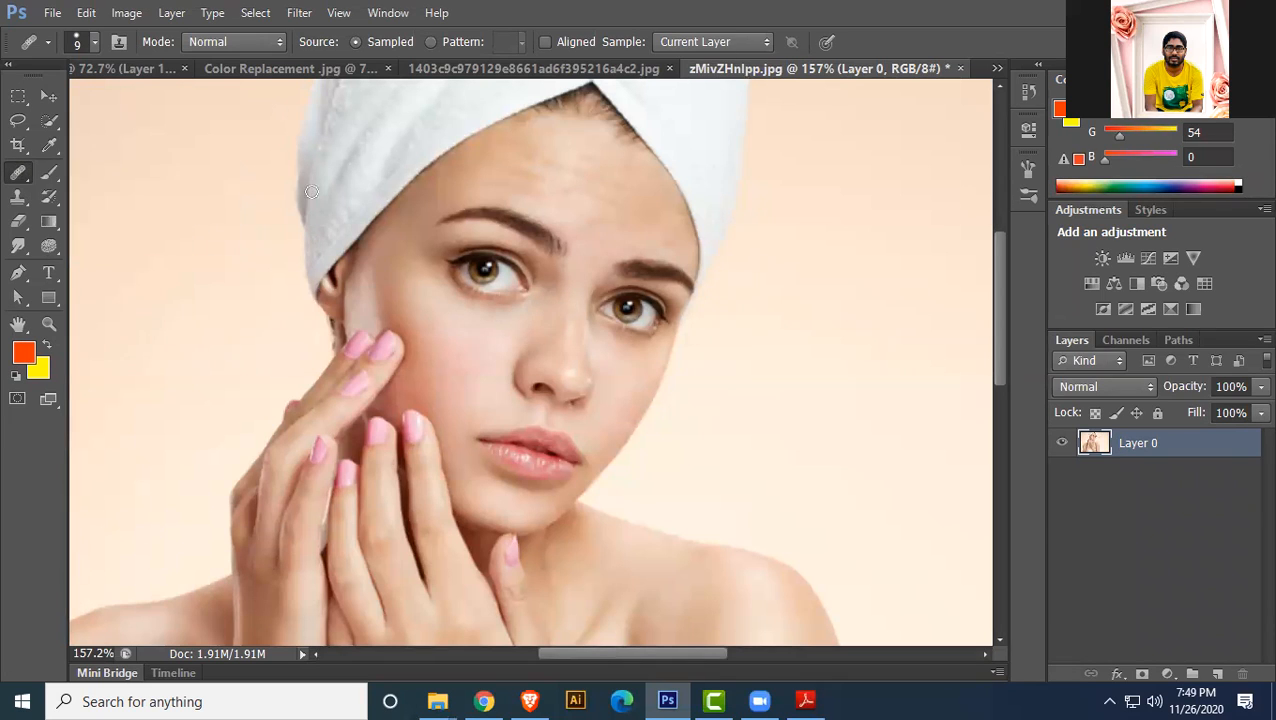
# - Bring the original blemishes back across the woman's face using the History Brush Tool at 800 px
pyautogui.click(44, 197)
pyautogui.rightClick(44, 197)
pyautogui.click(170, 215)
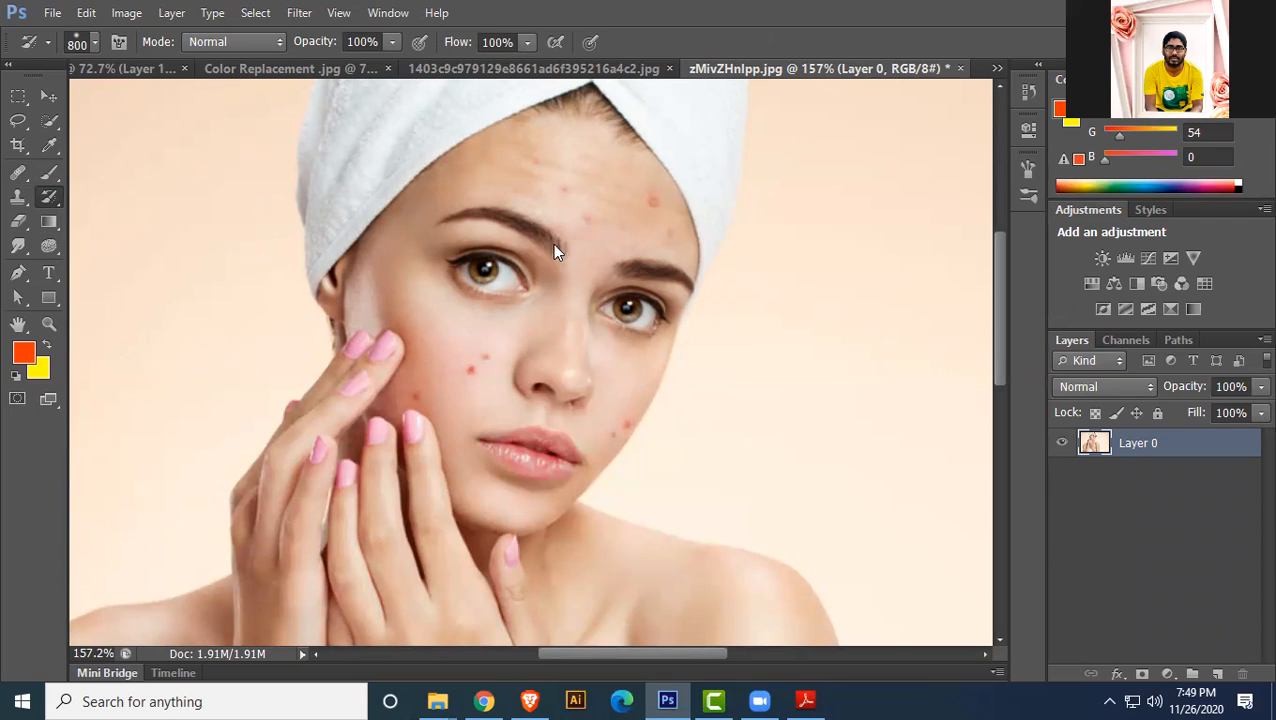
# - Use the Patch Tool with Source to replace the two blemishes beside the nose with clean cheek skin, and deselect
pyautogui.click(18, 145)
pyautogui.click(18, 172)
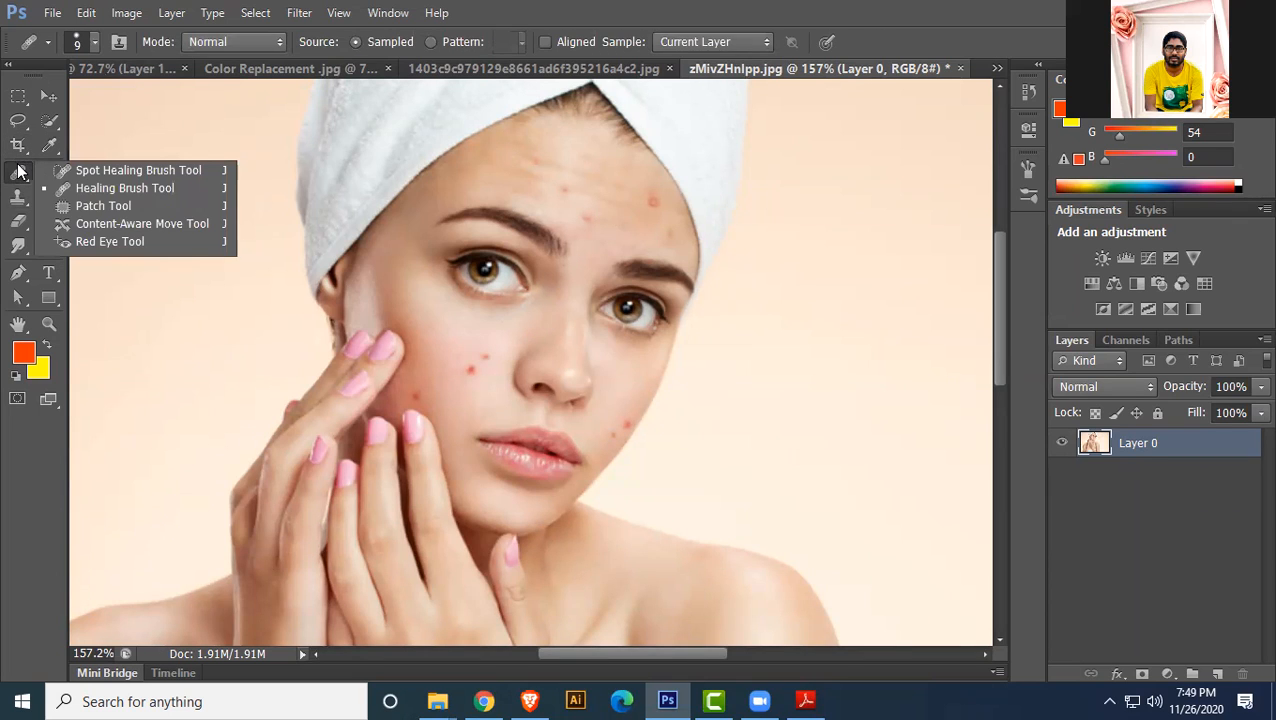
pyautogui.click(92, 205)
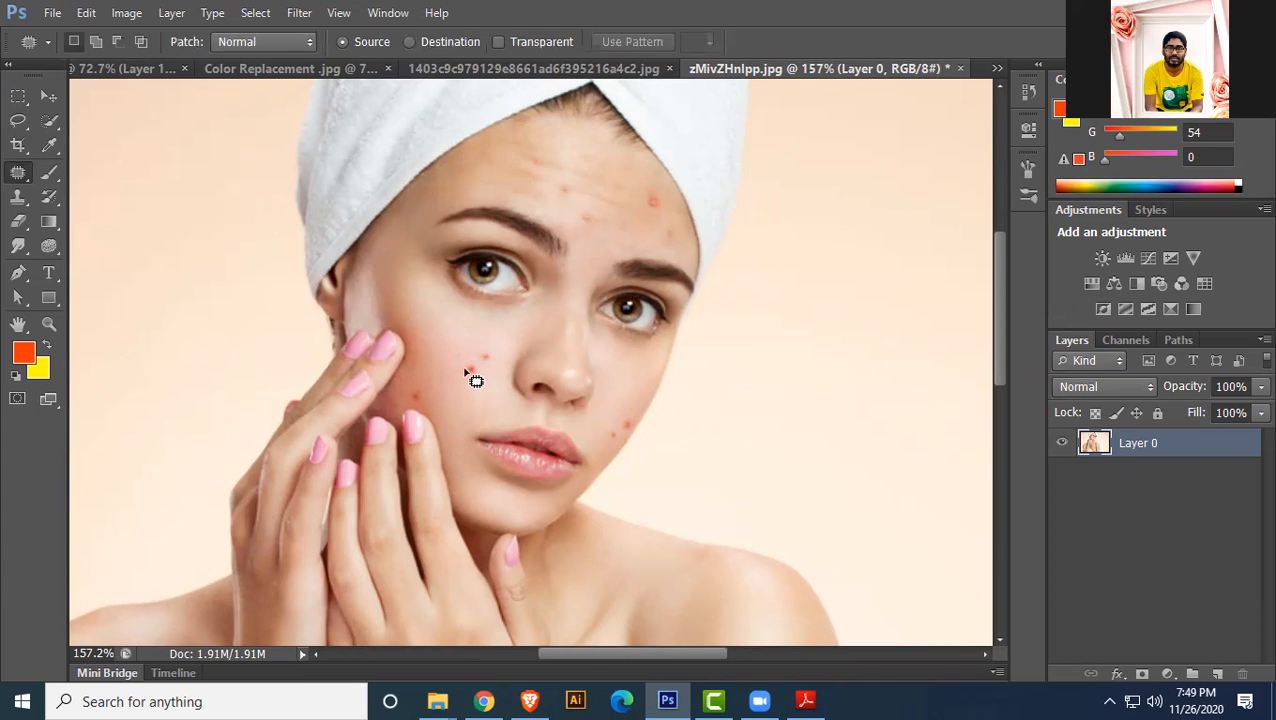
pyautogui.moveTo(461, 369)
pyautogui.mouseDown()
pyautogui.moveTo(483, 348)
pyautogui.moveTo(500, 372)
pyautogui.moveTo(475, 390)
pyautogui.moveTo(461, 366)
pyautogui.mouseUp()
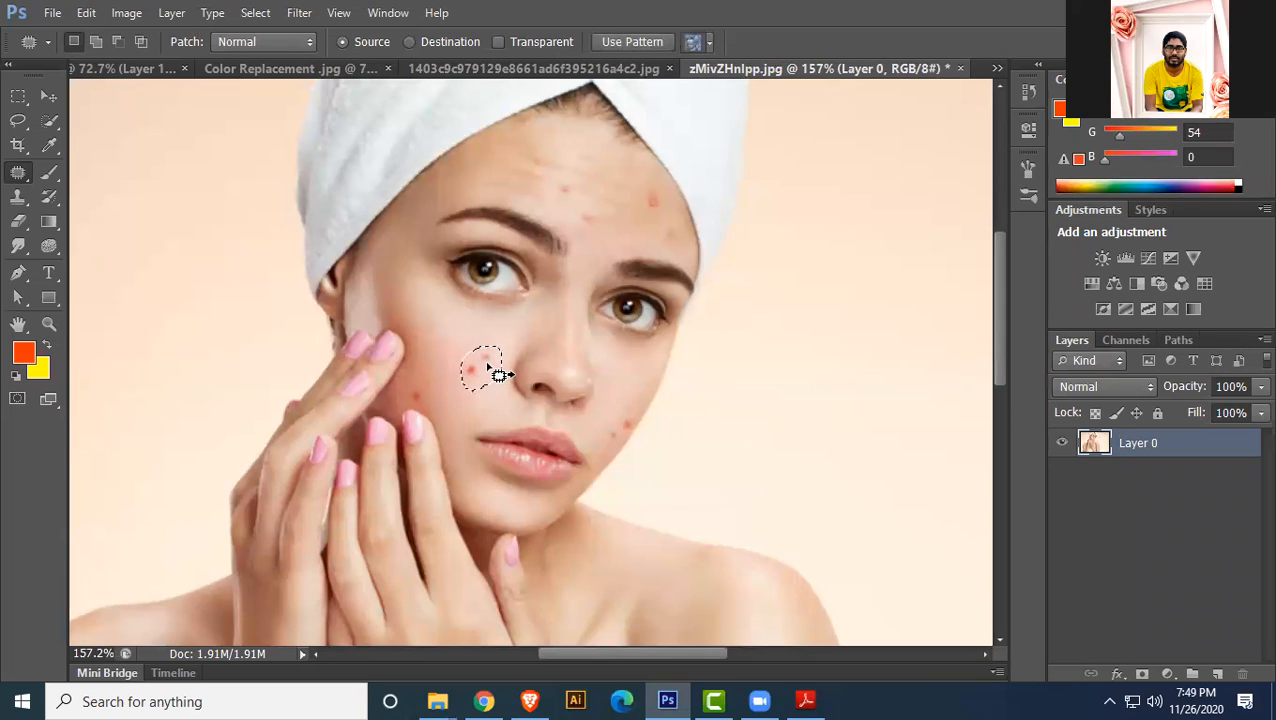
pyautogui.moveTo(487, 364); pyautogui.dragTo(451, 332)
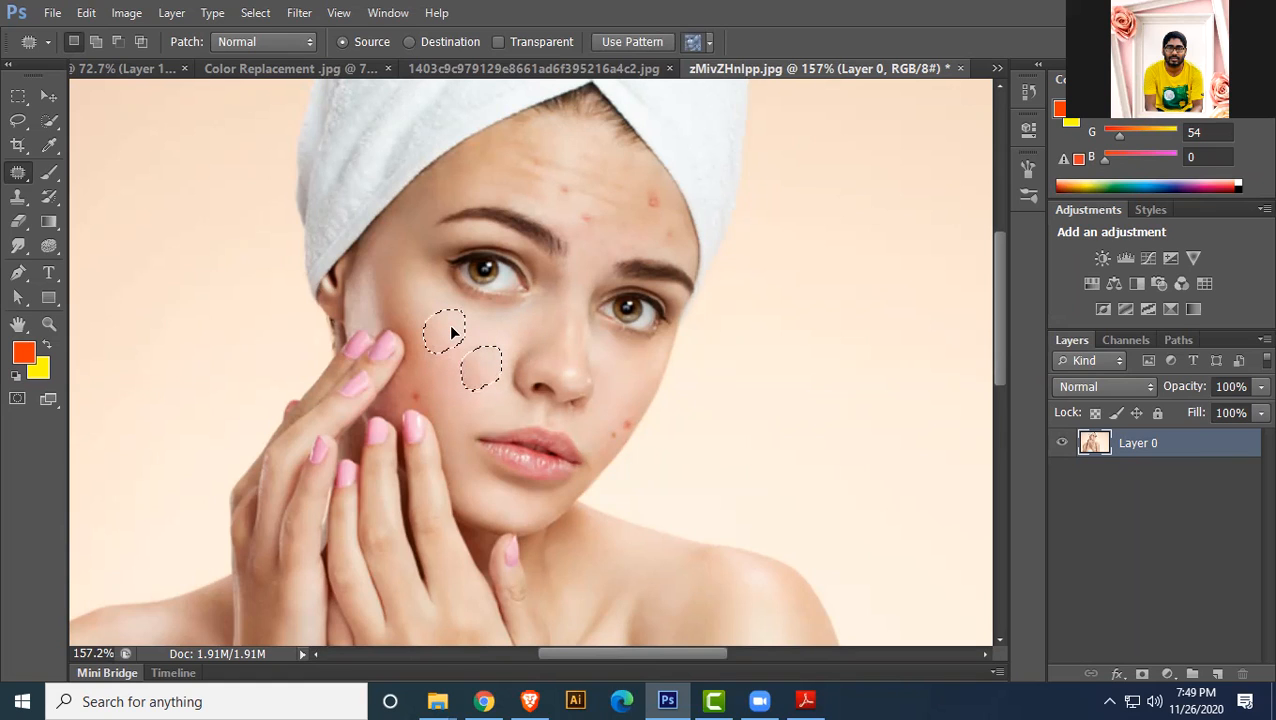
pyautogui.moveTo(451, 332); pyautogui.dragTo(455, 335)
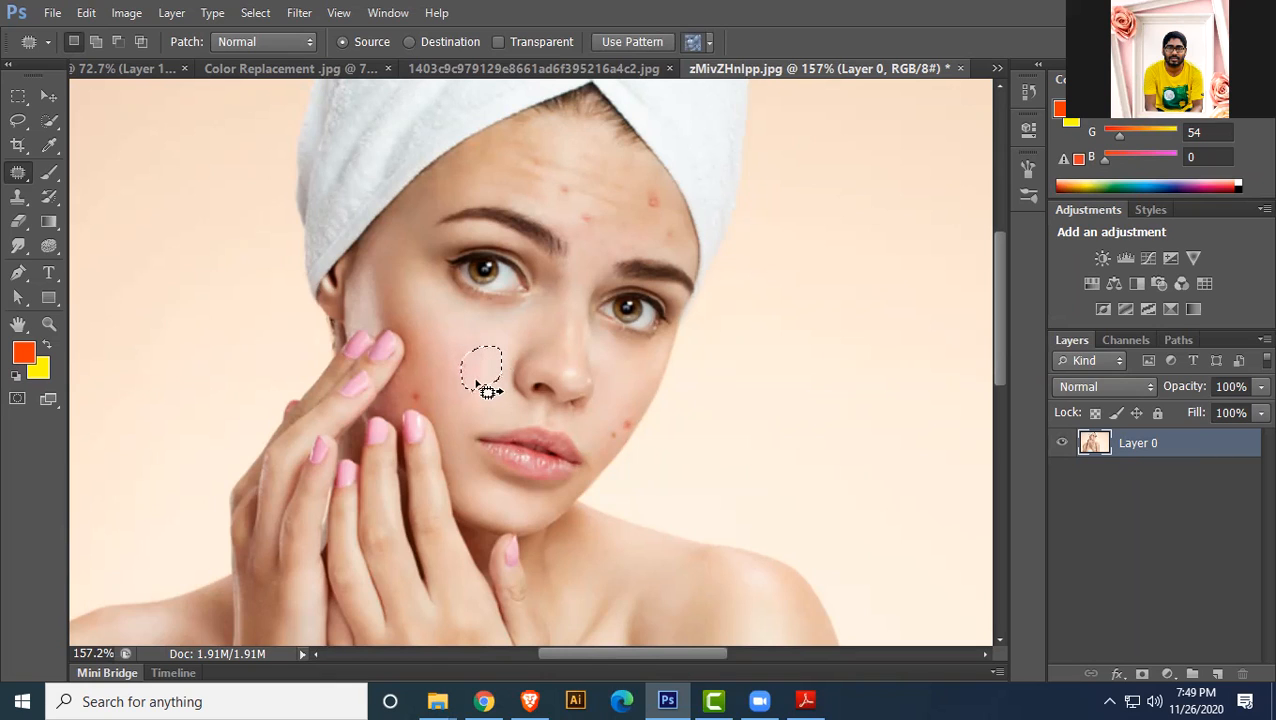
pyautogui.hotkey('ctrl', 'd')
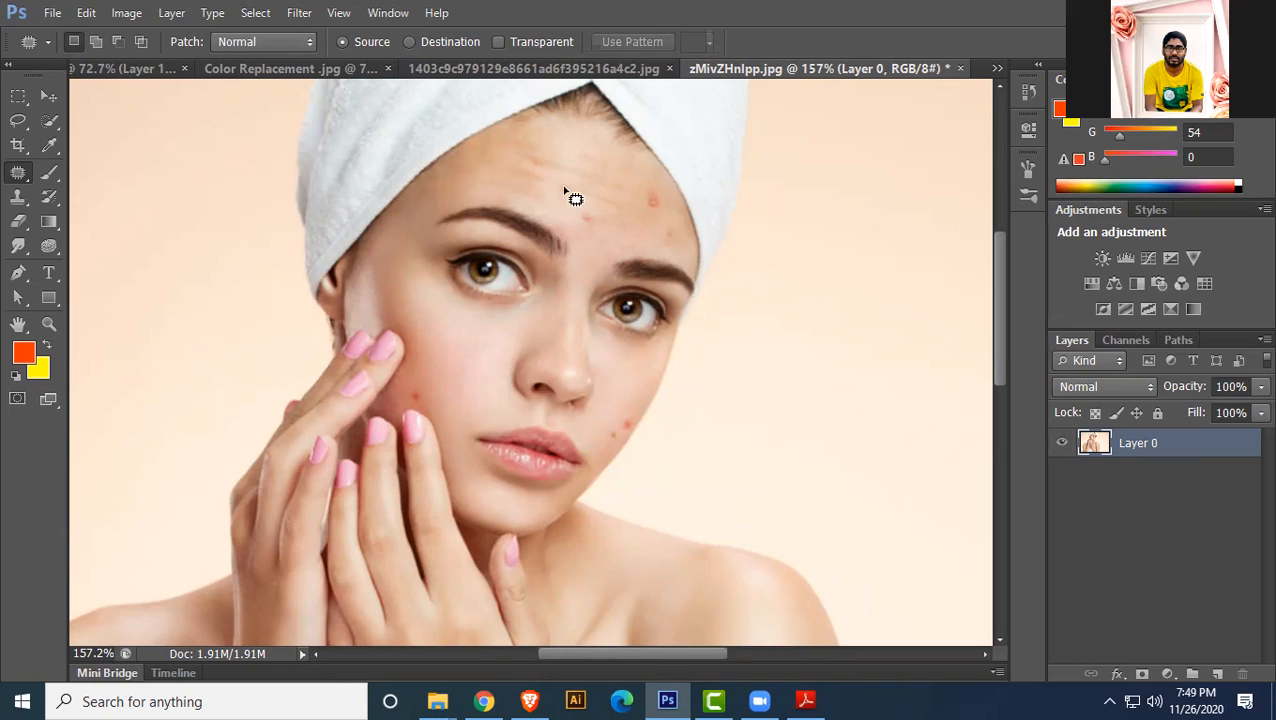
# - Patch the three blemishes across the middle of the forehead with clean skin from nearby
pyautogui.moveTo(569, 176)
pyautogui.mouseDown()
pyautogui.moveTo(567, 207)
pyautogui.moveTo(553, 203)
pyautogui.moveTo(562, 163)
pyautogui.mouseUp()
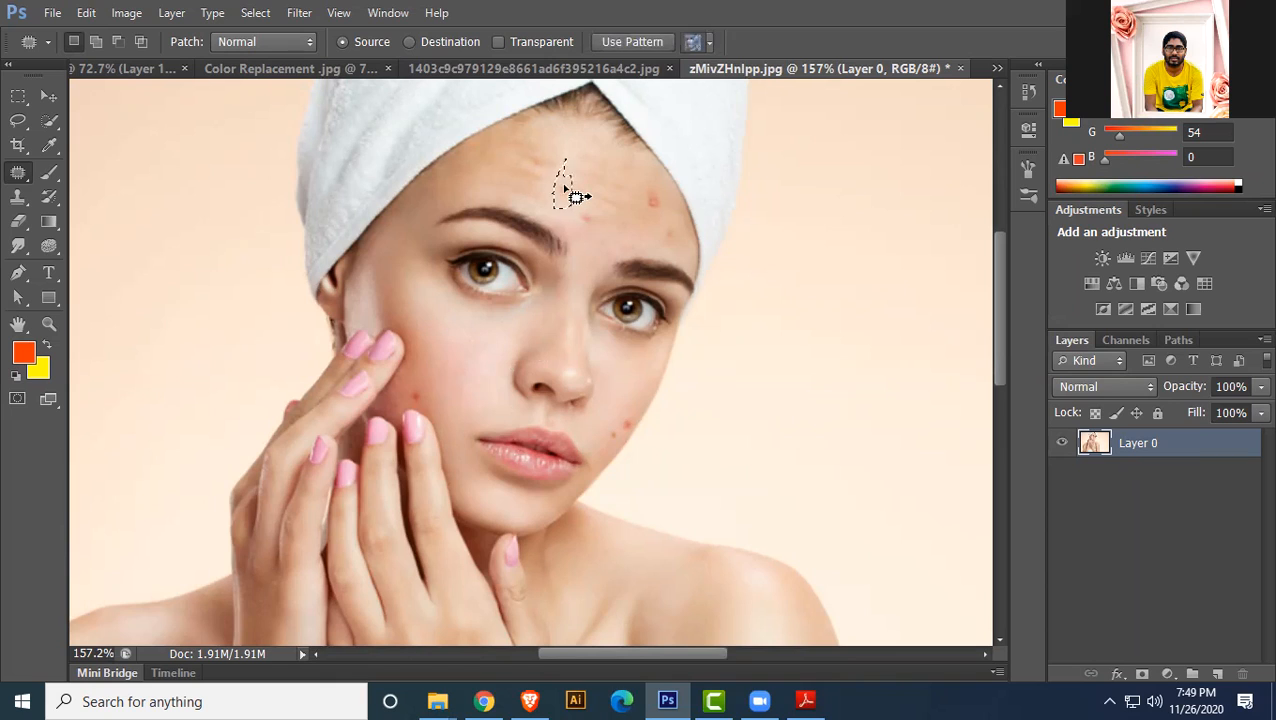
pyautogui.moveTo(643, 199)
pyautogui.mouseDown()
pyautogui.moveTo(661, 181)
pyautogui.moveTo(663, 205)
pyautogui.moveTo(649, 197)
pyautogui.moveTo(664, 186)
pyautogui.moveTo(596, 233)
pyautogui.moveTo(579, 219)
pyautogui.mouseUp()
pyautogui.moveTo(577, 265); pyautogui.dragTo(567, 274)
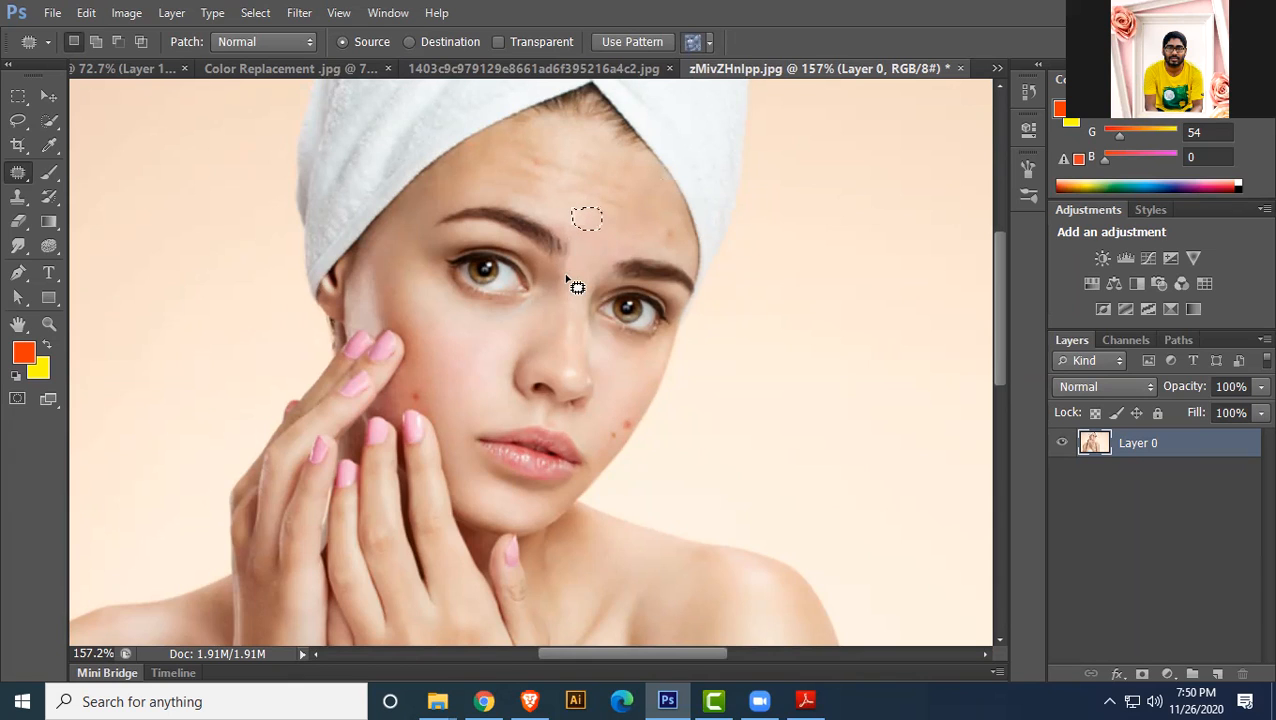
# - Patch the blemish above the fingertips and the blemishes on the opposite side of the mouth with clean skin, clearing each selection
pyautogui.moveTo(415, 391)
pyautogui.mouseDown()
pyautogui.moveTo(397, 391)
pyautogui.moveTo(422, 410)
pyautogui.moveTo(431, 392)
pyautogui.moveTo(409, 395)
pyautogui.moveTo(412, 410)
pyautogui.moveTo(453, 358)
pyautogui.mouseUp()
pyautogui.click(434, 441)
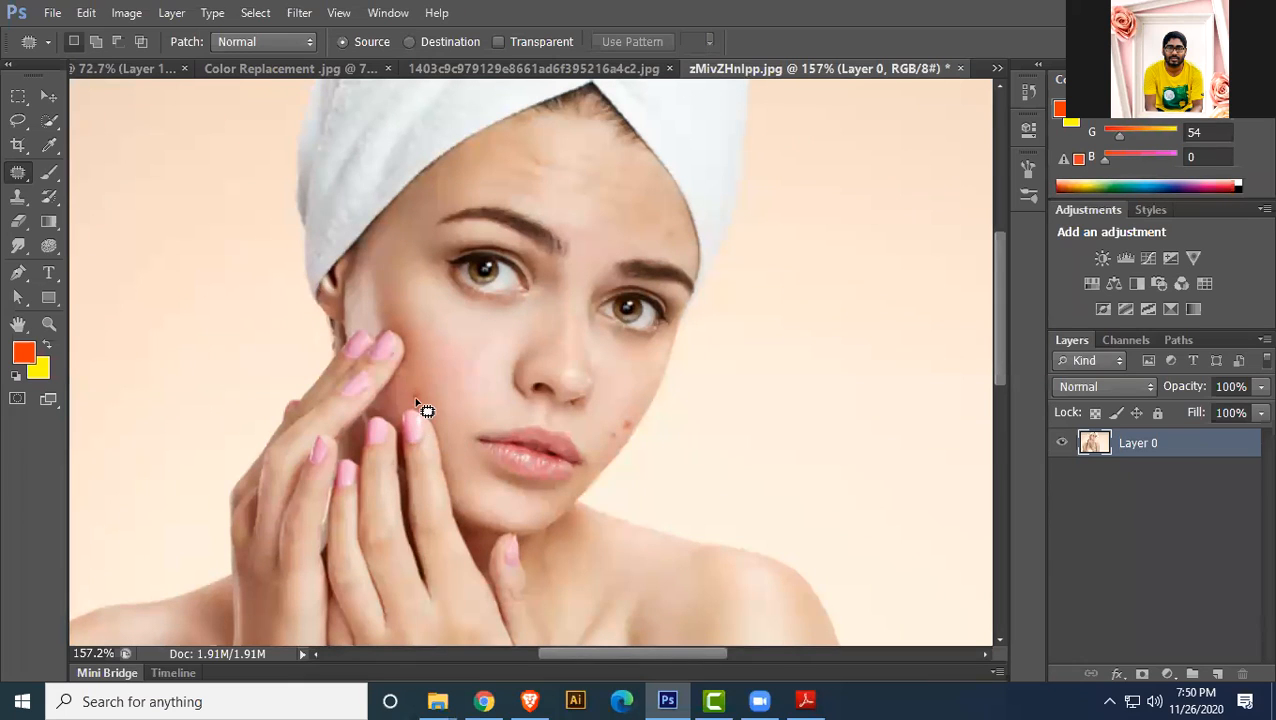
pyautogui.moveTo(420, 388)
pyautogui.mouseDown()
pyautogui.moveTo(416, 405)
pyautogui.moveTo(421, 389)
pyautogui.mouseUp()
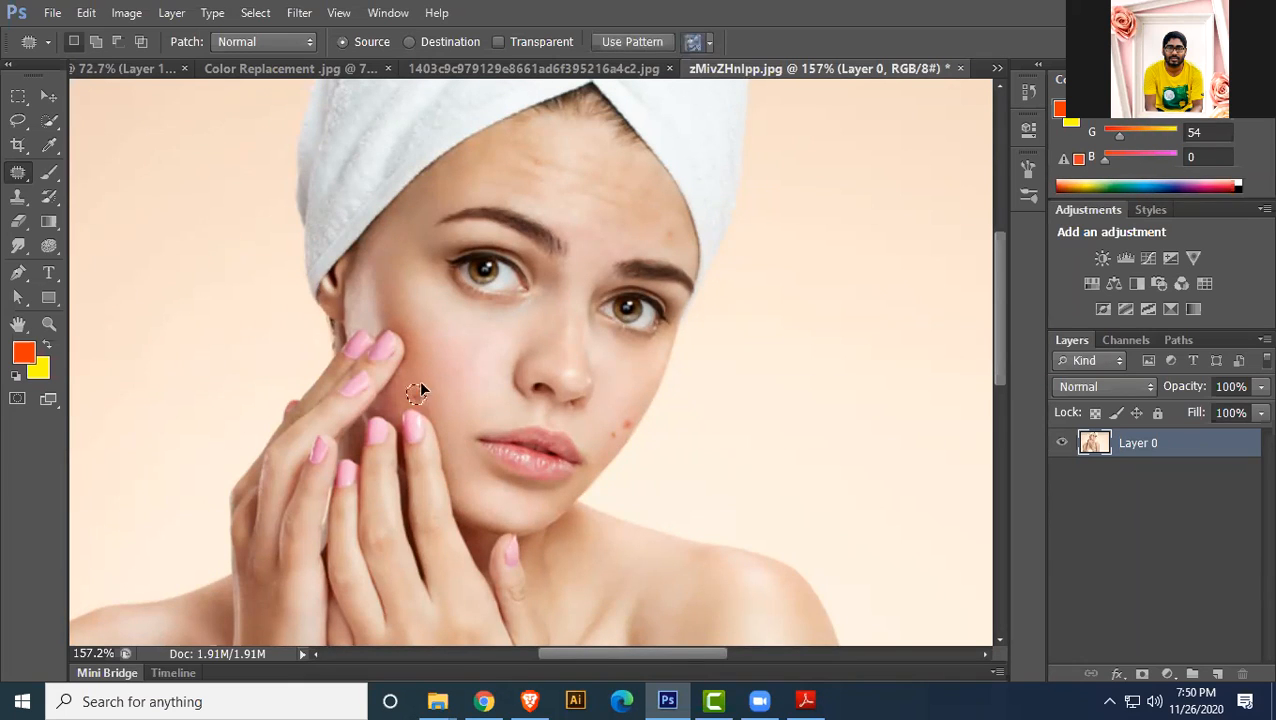
pyautogui.click(441, 386)
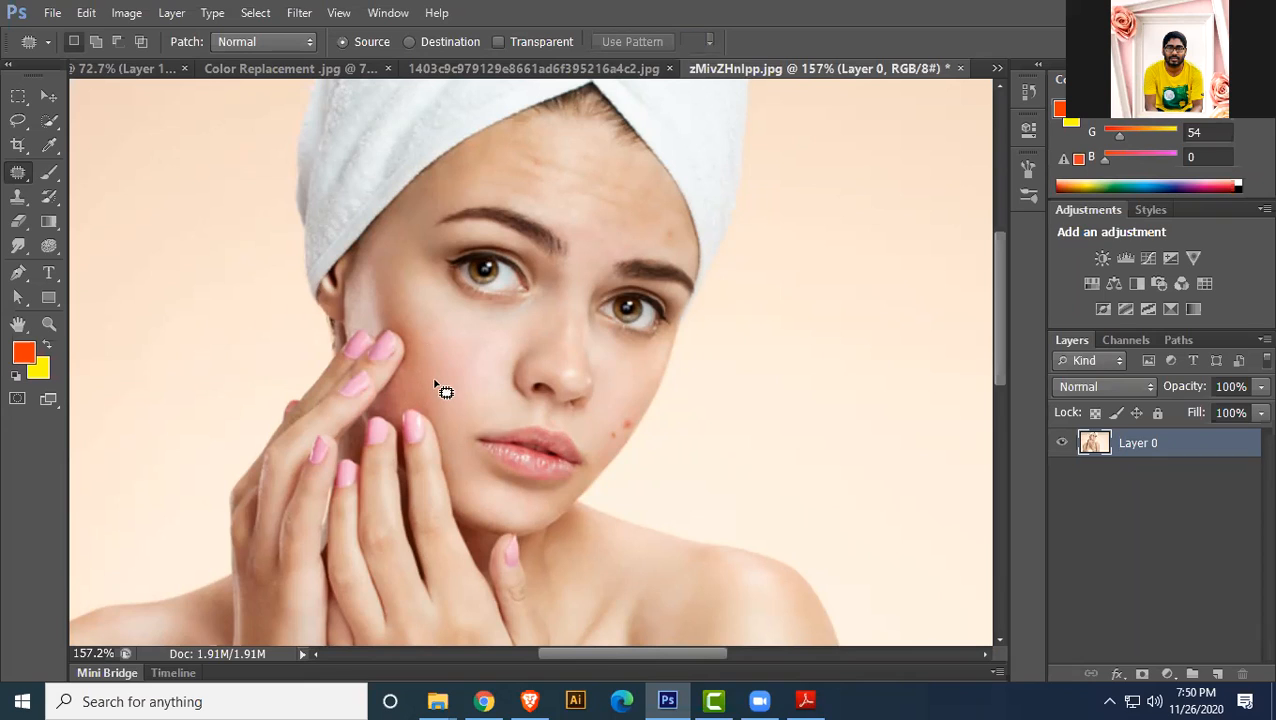
pyautogui.moveTo(605, 452)
pyautogui.mouseDown()
pyautogui.moveTo(606, 418)
pyautogui.moveTo(634, 408)
pyautogui.moveTo(634, 432)
pyautogui.moveTo(609, 446)
pyautogui.moveTo(614, 368)
pyautogui.moveTo(612, 383)
pyautogui.mouseUp()
pyautogui.click(611, 382)
pyautogui.rightClick(20, 177)
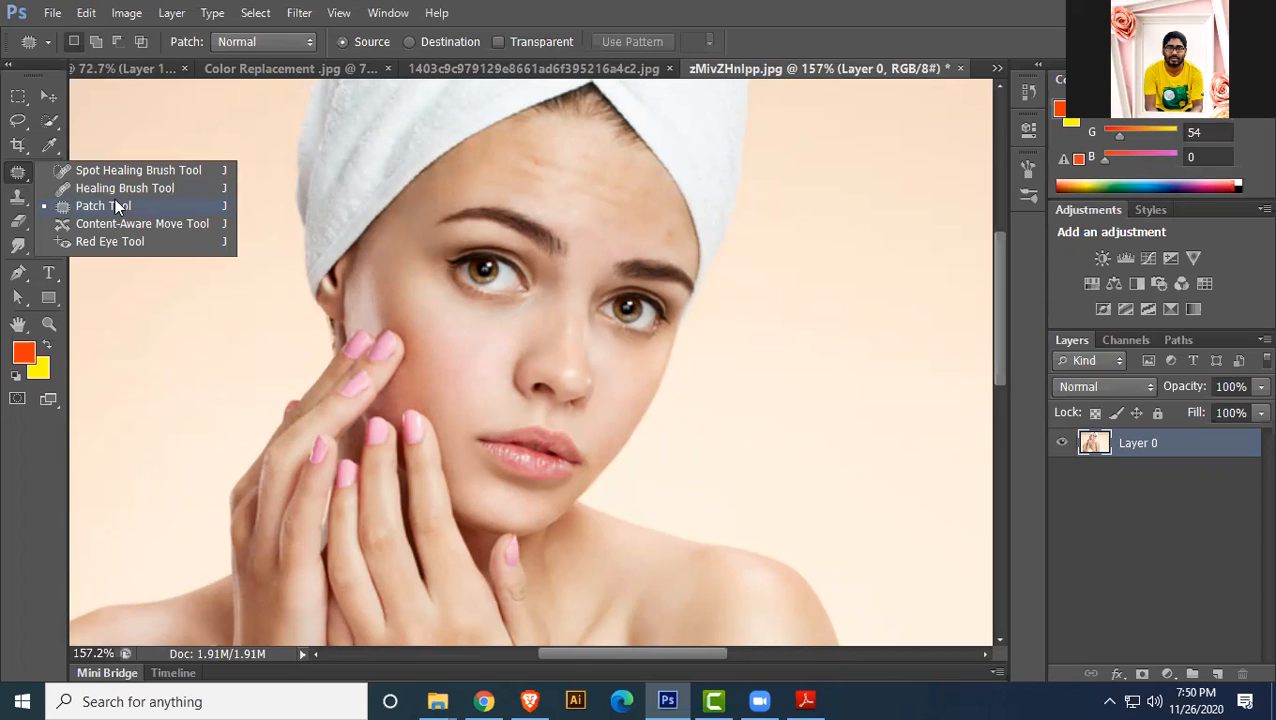
# - Open 7wtTSeOOEF.jpg from the Class - 03 folder and convert its locked background into a regular layer
pyautogui.click(52, 12)
pyautogui.click(73, 52)
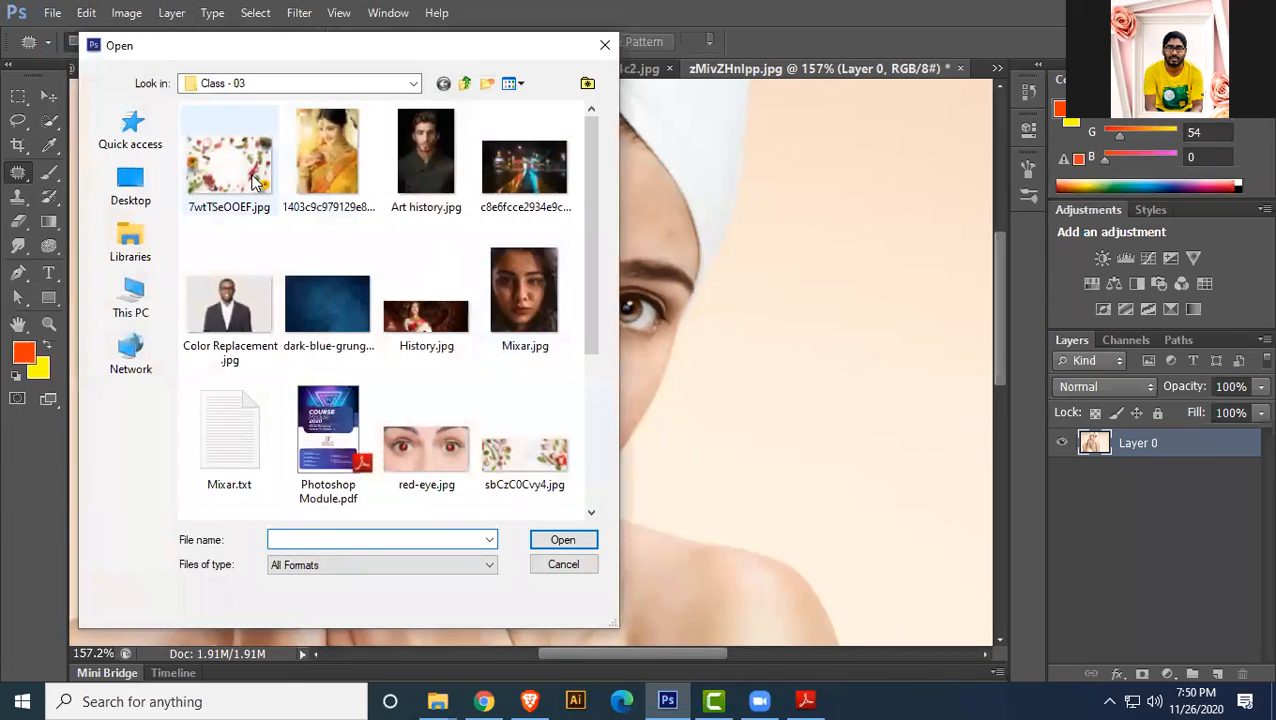
pyautogui.click(229, 160)
pyautogui.click(557, 541)
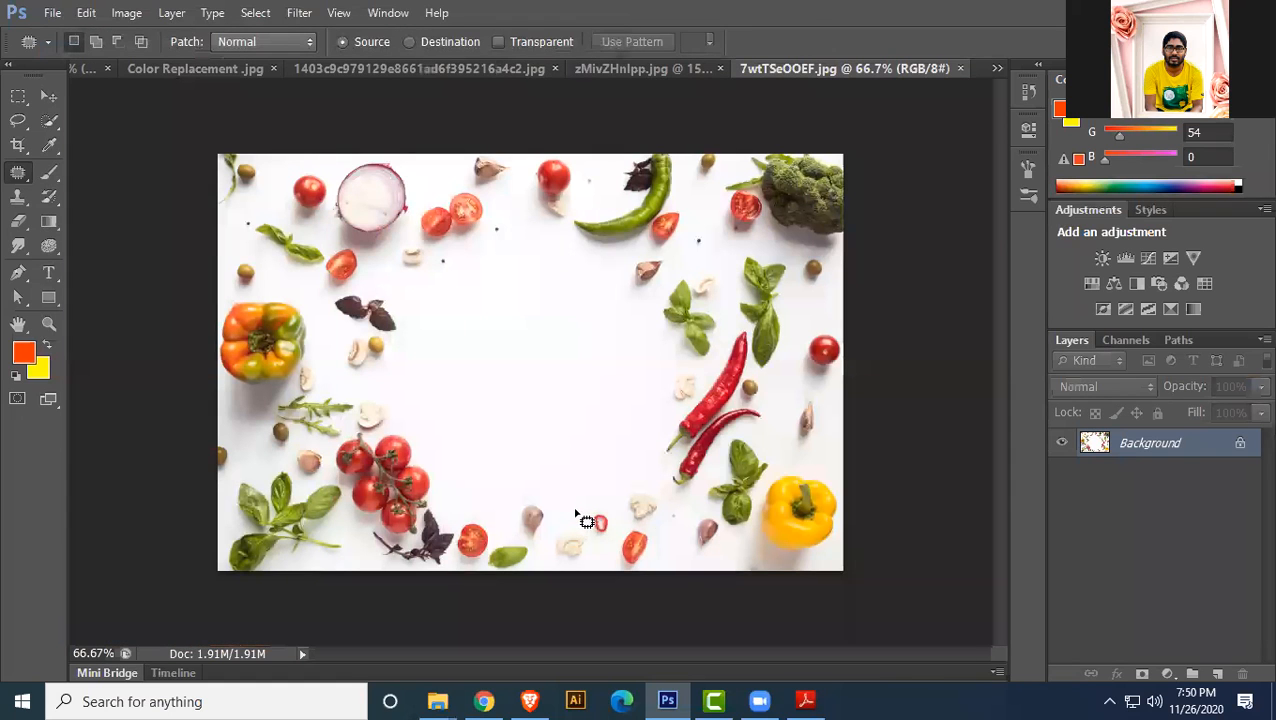
pyautogui.doubleClick(1247, 451)
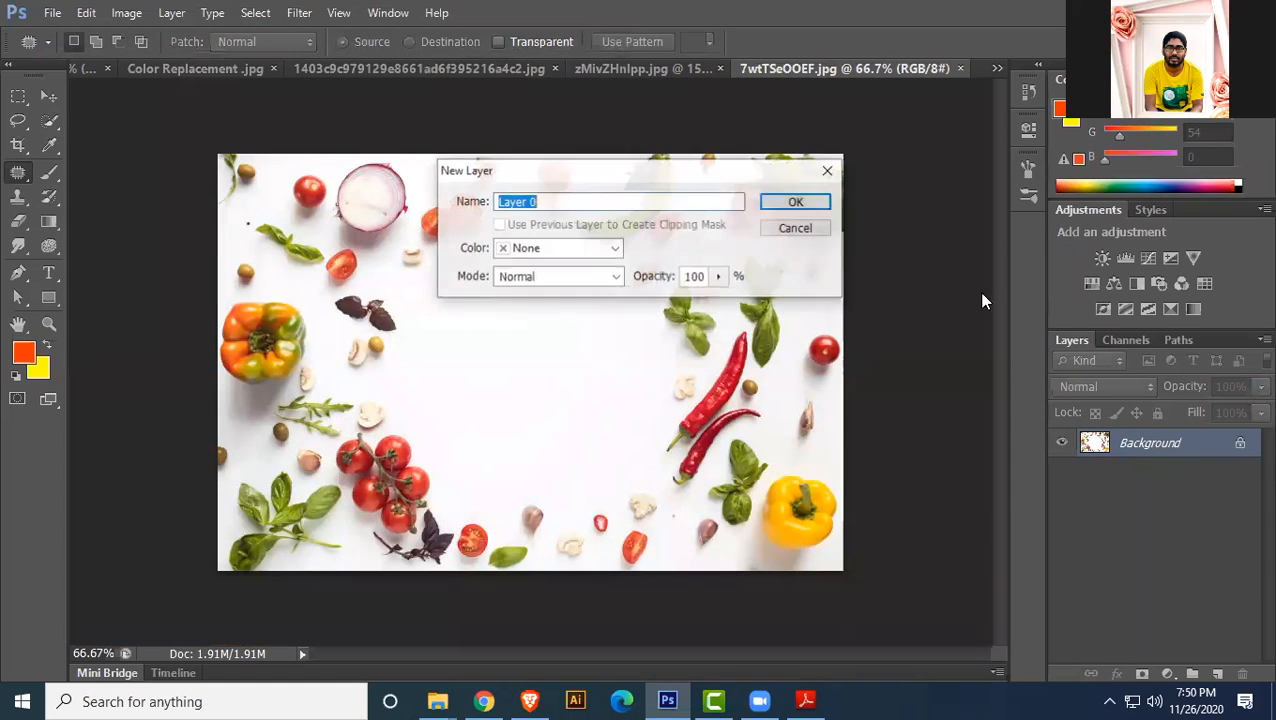
pyautogui.click(778, 204)
# - Patch out the dark purple leaf above the mushroom and olive with empty white background, and deselect
pyautogui.moveTo(330, 300)
pyautogui.mouseDown()
pyautogui.moveTo(379, 291)
pyautogui.moveTo(411, 317)
pyautogui.moveTo(404, 330)
pyautogui.moveTo(349, 330)
pyautogui.moveTo(331, 299)
pyautogui.mouseUp()
pyautogui.moveTo(410, 333); pyautogui.dragTo(550, 245)
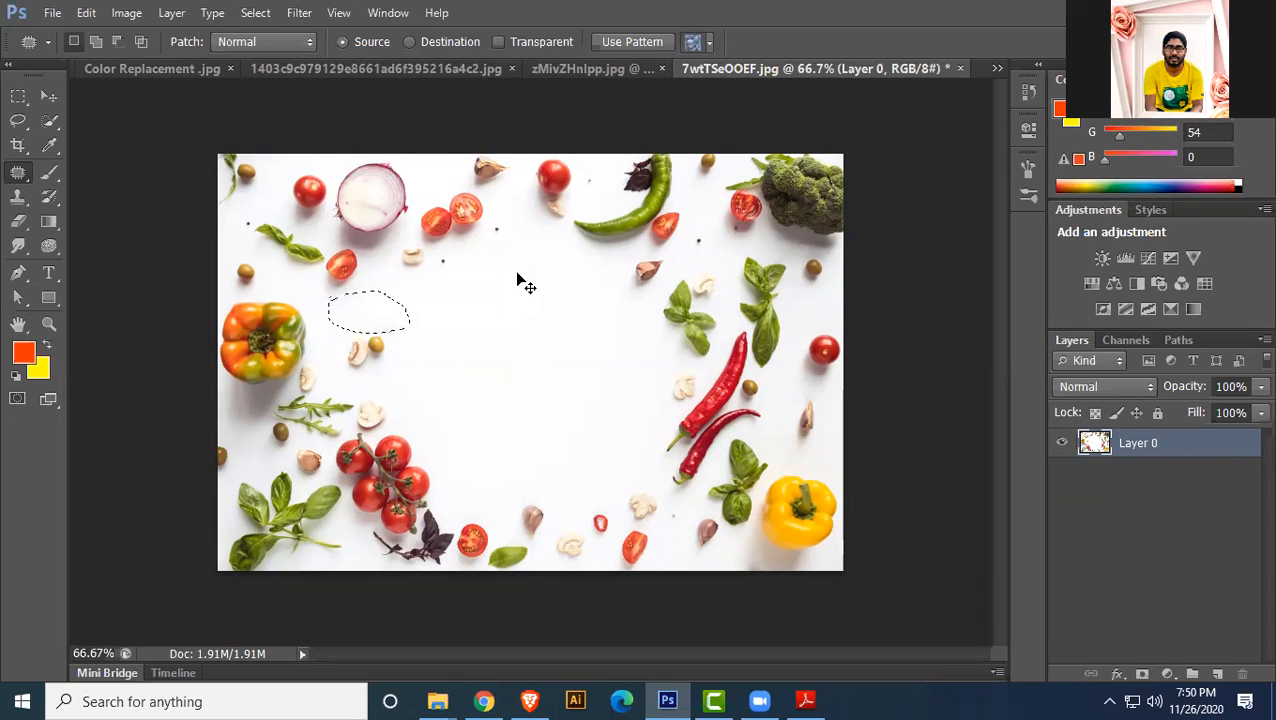
pyautogui.hotkey('ctrl', 'd')
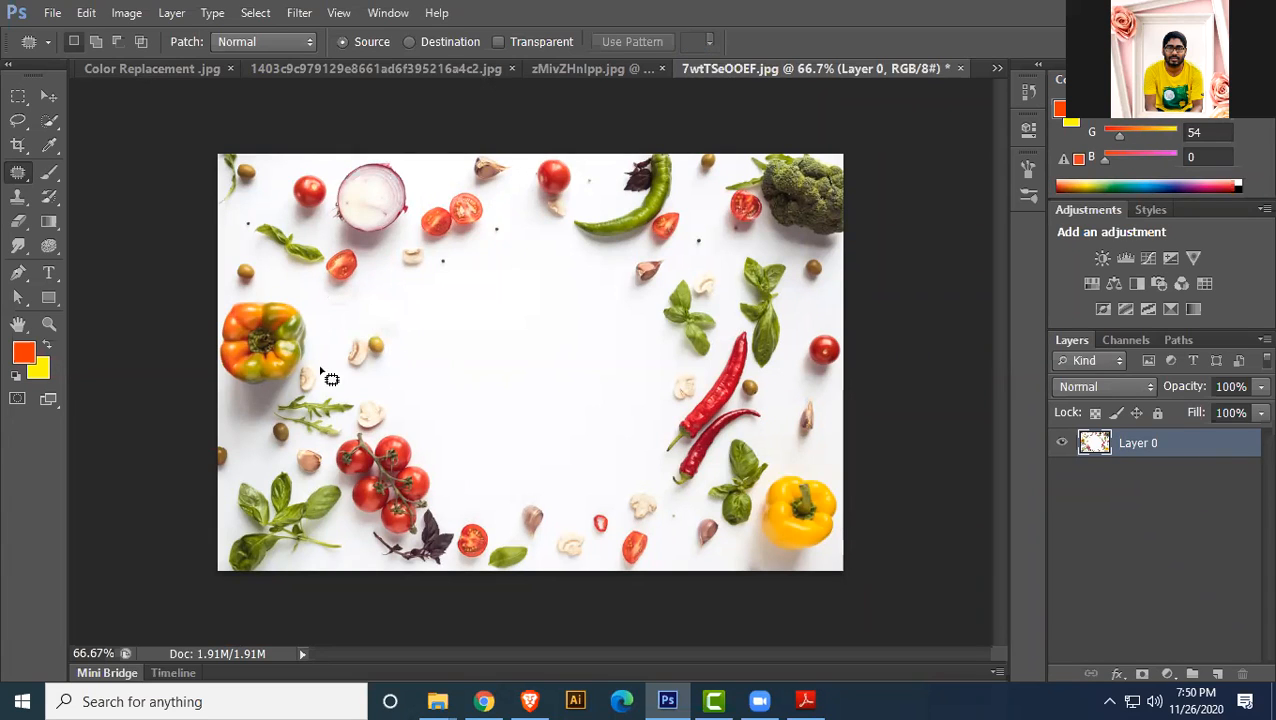
# - Switch to the Content-Aware Move Tool and keep its mode set to Move
pyautogui.rightClick(18, 172)
pyautogui.click(118, 224)
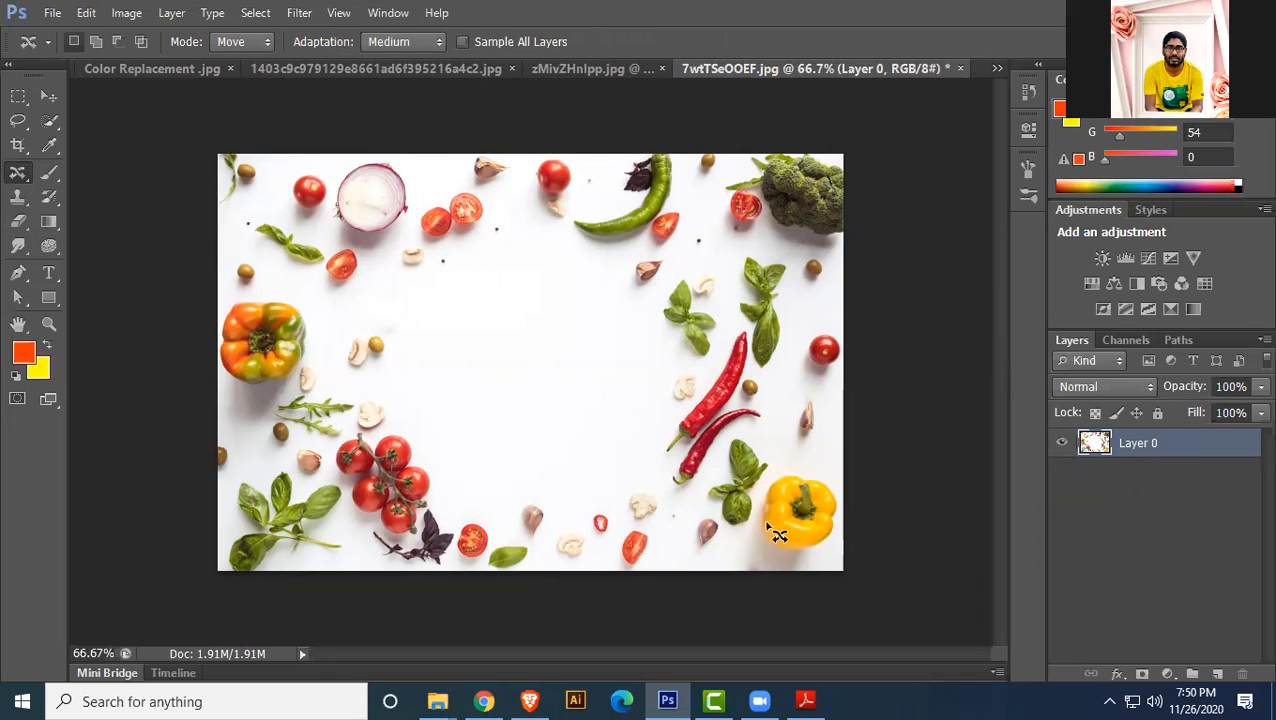
pyautogui.click(262, 44)
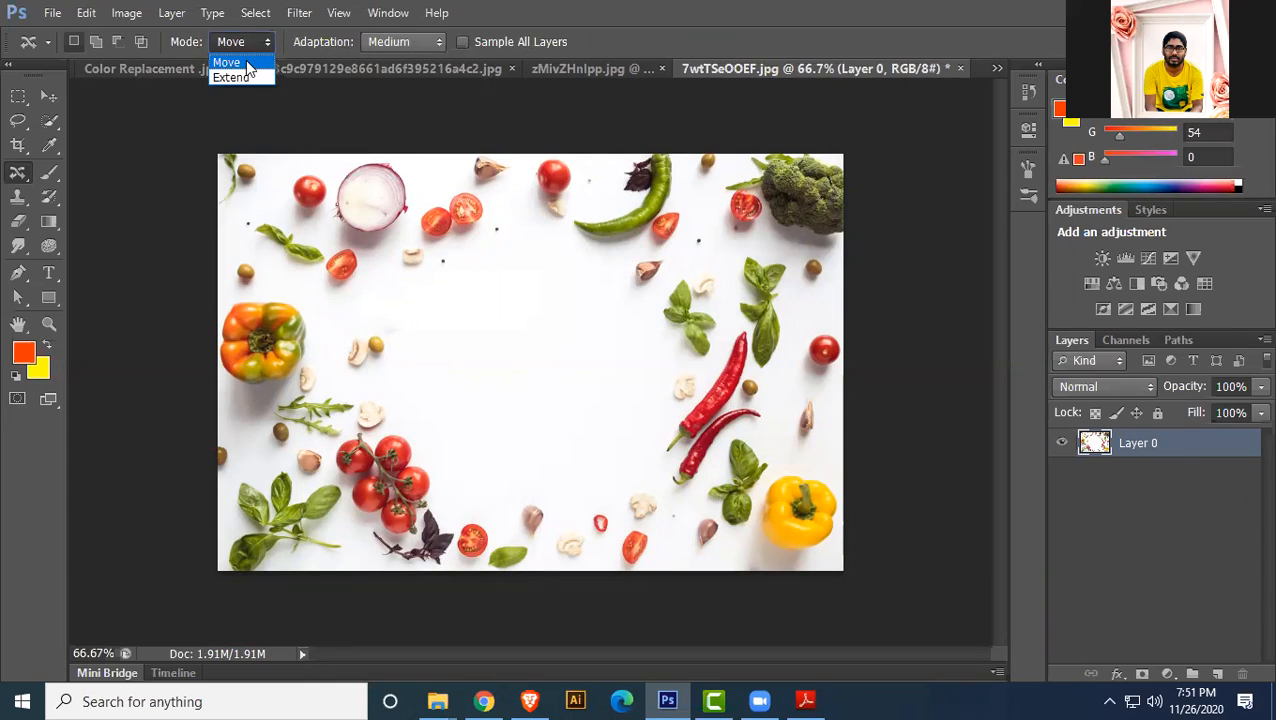
pyautogui.click(255, 66)
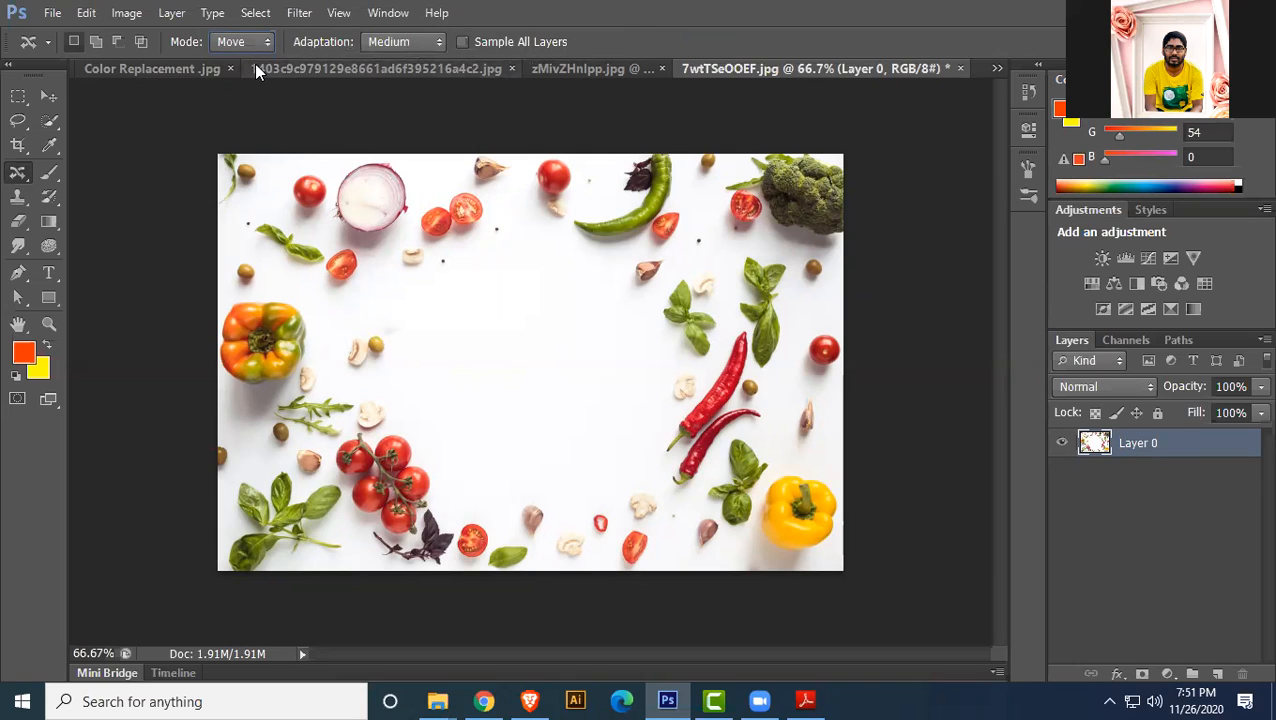
# - Return to the Patch Tool and replace the mushroom slice and olive beside the orange pepper with empty white background
pyautogui.click(19, 195)
pyautogui.click(19, 172)
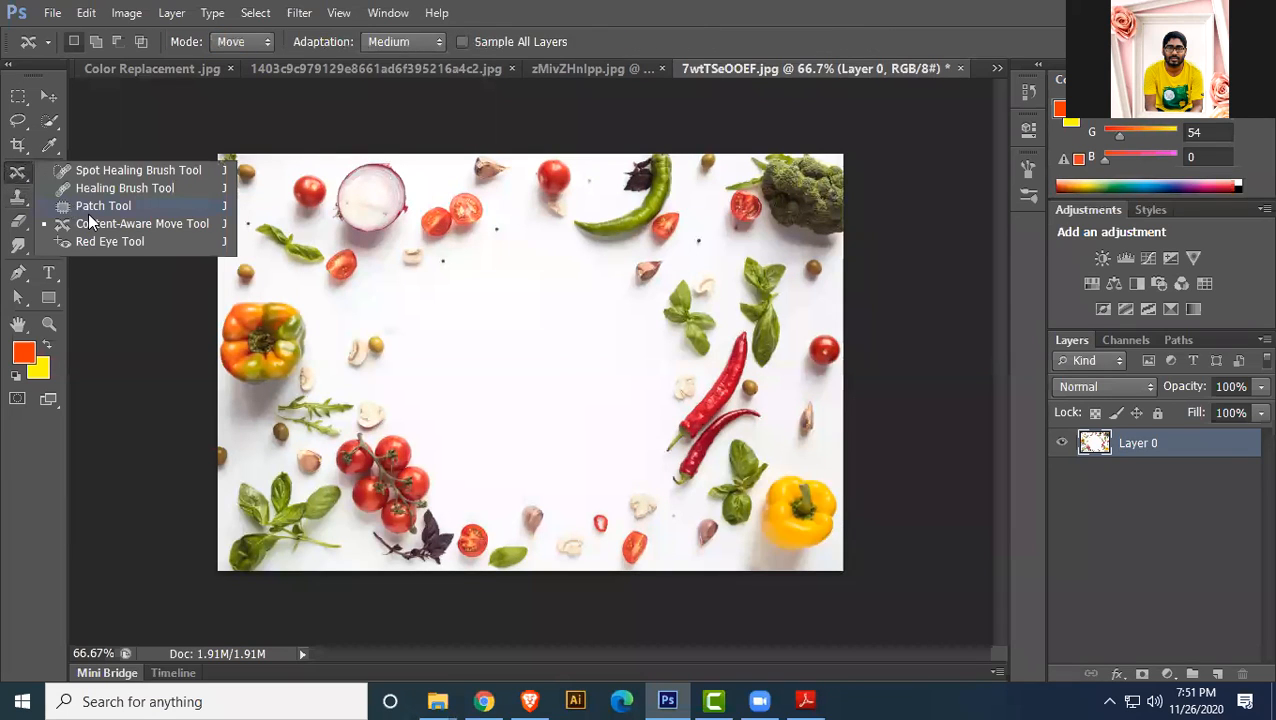
pyautogui.click(86, 210)
pyautogui.moveTo(343, 351)
pyautogui.mouseDown()
pyautogui.moveTo(369, 320)
pyautogui.moveTo(390, 323)
pyautogui.moveTo(395, 361)
pyautogui.moveTo(378, 380)
pyautogui.moveTo(343, 351)
pyautogui.mouseUp()
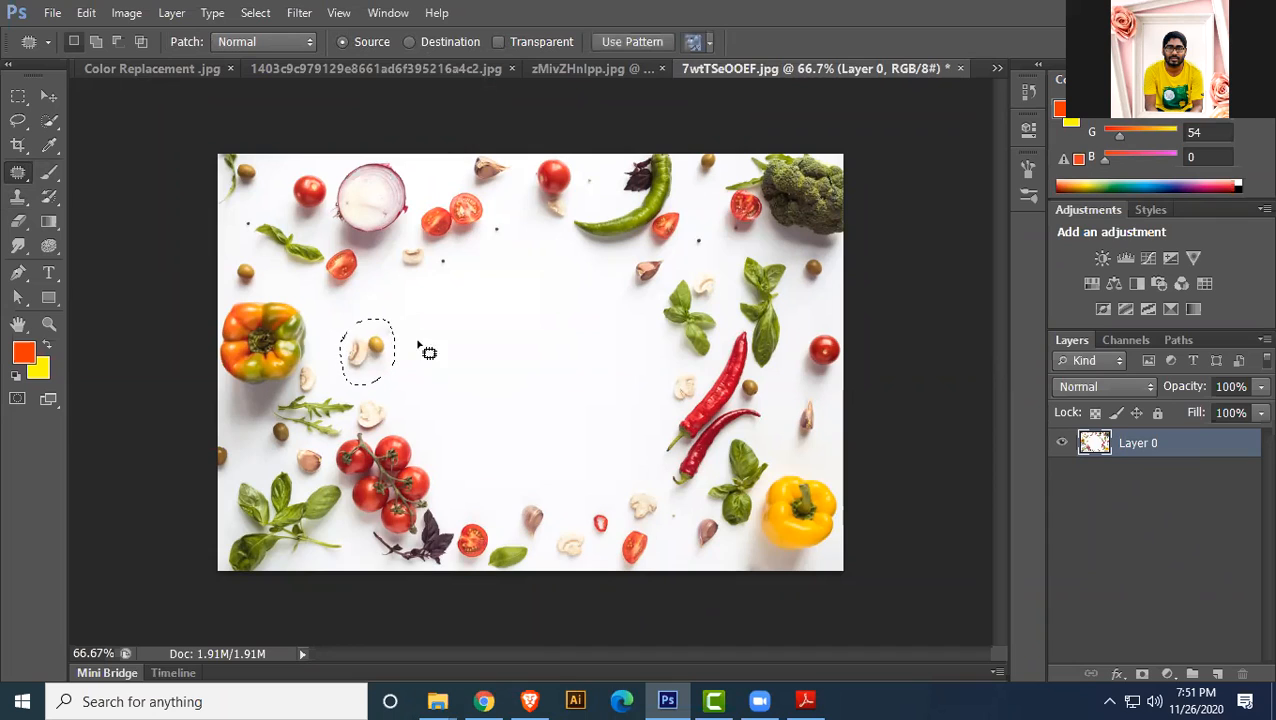
pyautogui.moveTo(379, 353); pyautogui.dragTo(614, 282)
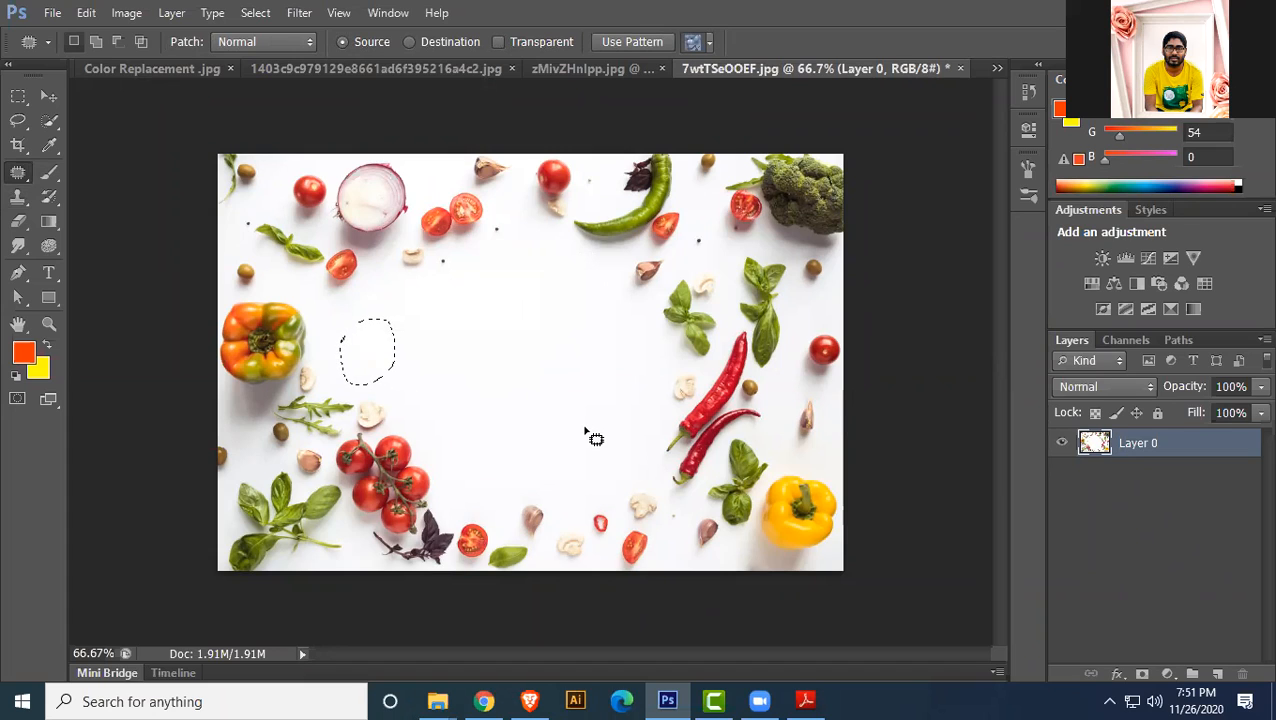
# - Patch out the two tomato halves beside the onion using the clean white background as source
pyautogui.hotkey('ctrl', 'd')
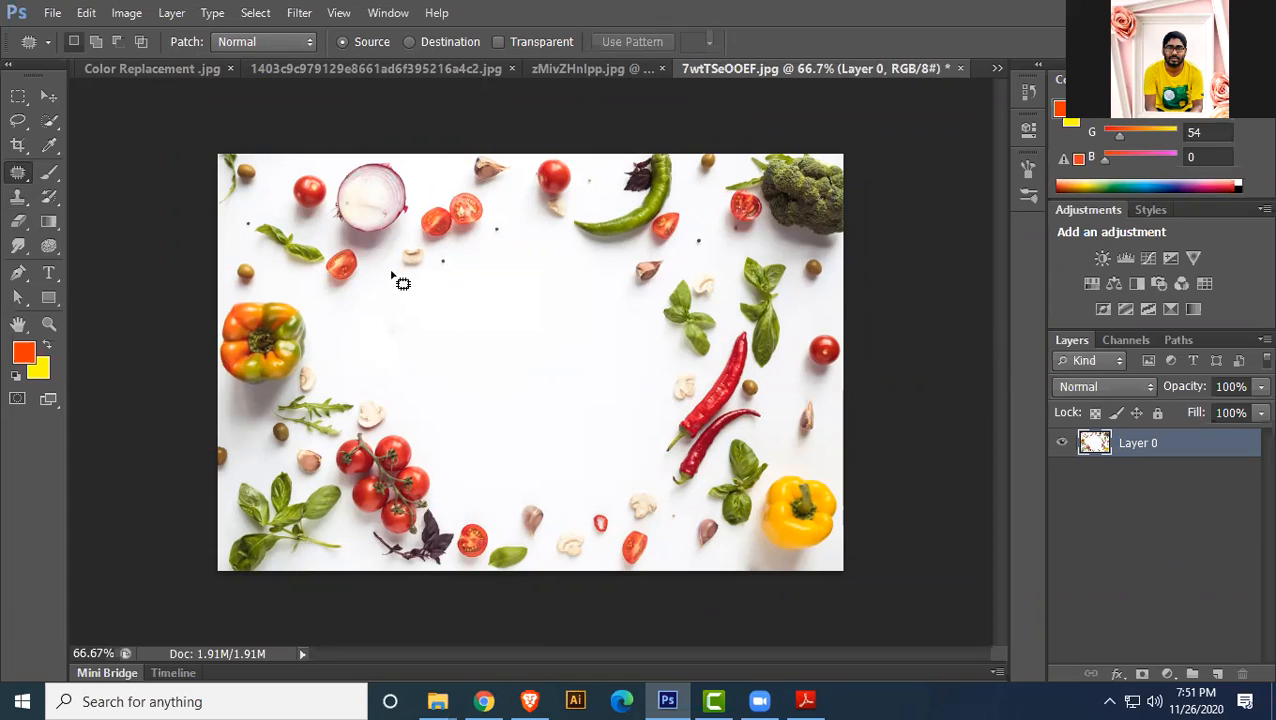
pyautogui.moveTo(416, 211)
pyautogui.mouseDown()
pyautogui.moveTo(439, 180)
pyautogui.moveTo(491, 189)
pyautogui.moveTo(516, 230)
pyautogui.moveTo(510, 259)
pyautogui.moveTo(450, 257)
pyautogui.mouseUp()
pyautogui.click(450, 256)
pyautogui.moveTo(412, 232)
pyautogui.mouseDown()
pyautogui.moveTo(433, 186)
pyautogui.moveTo(472, 181)
pyautogui.moveTo(493, 198)
pyautogui.moveTo(503, 247)
pyautogui.moveTo(480, 257)
pyautogui.moveTo(408, 236)
pyautogui.moveTo(405, 219)
pyautogui.moveTo(594, 350)
pyautogui.mouseUp()
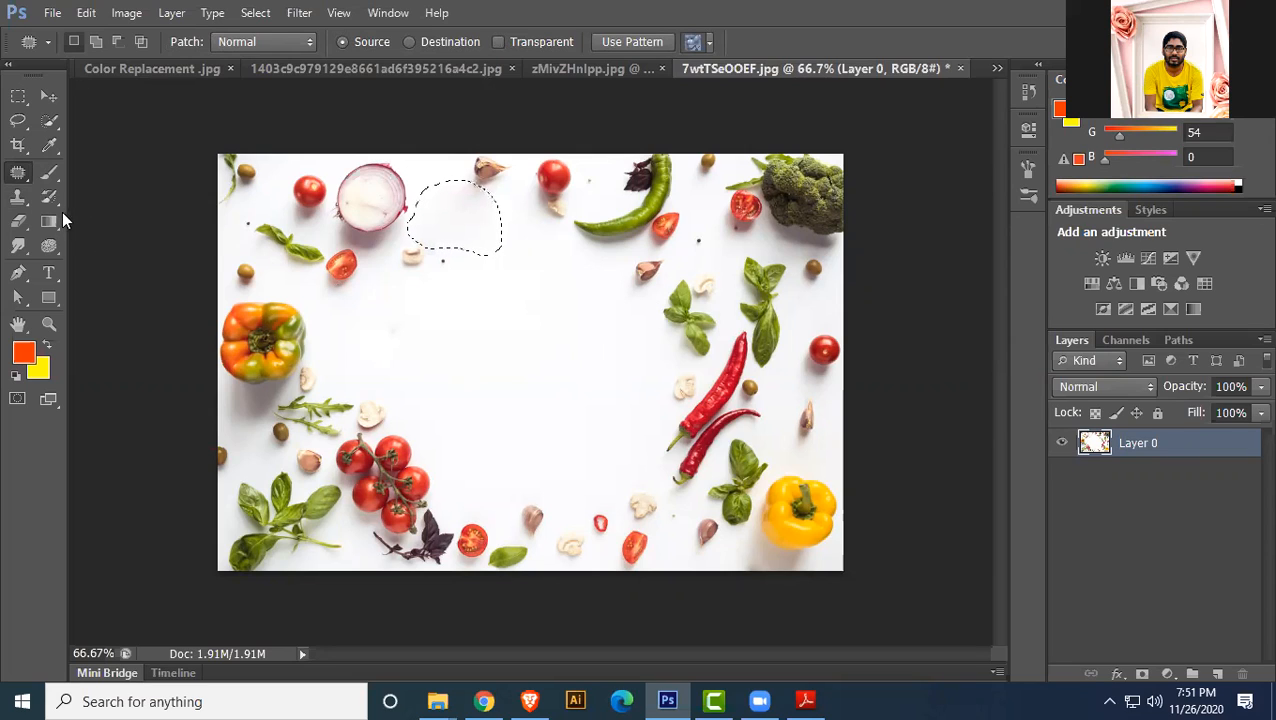
# - Use the Content-Aware Move Tool in Move mode to shift the mushroom and peppercorn below the onion to the empty area beside the basil
pyautogui.rightClick(18, 172)
pyautogui.click(118, 216)
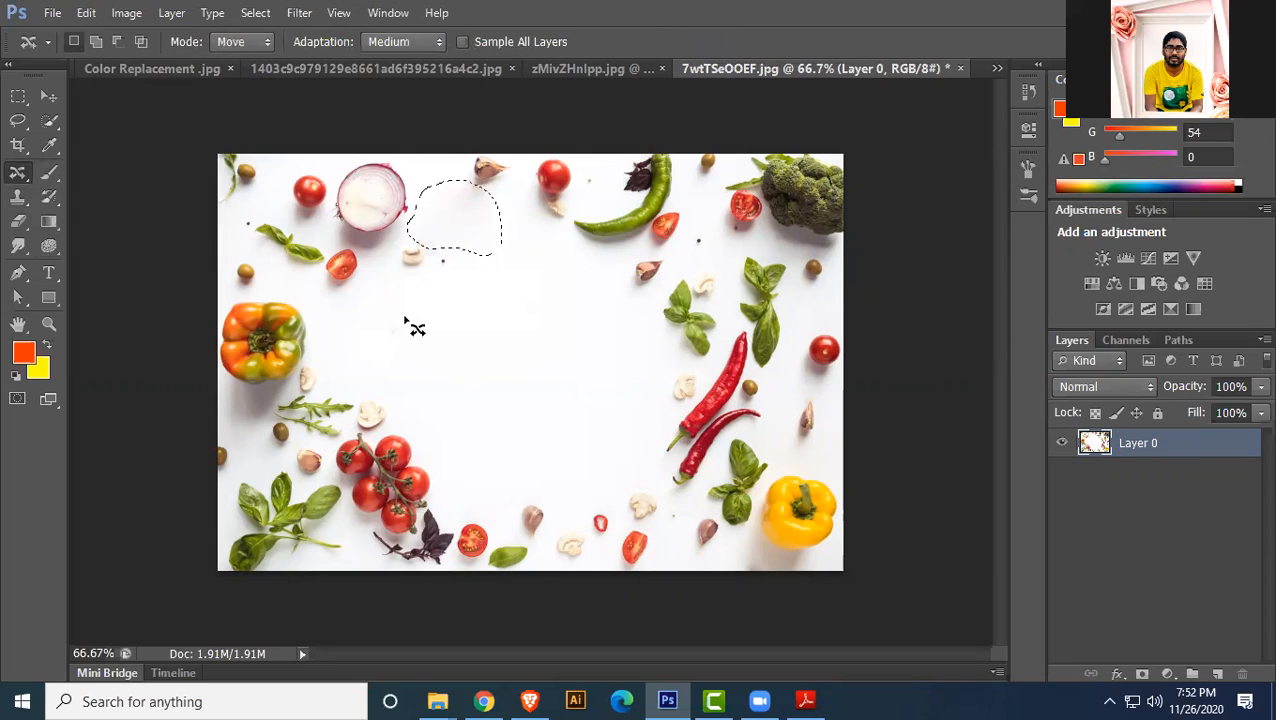
pyautogui.hotkey('ctrl', 'd')
pyautogui.moveTo(440, 270); pyautogui.dragTo(643, 354)
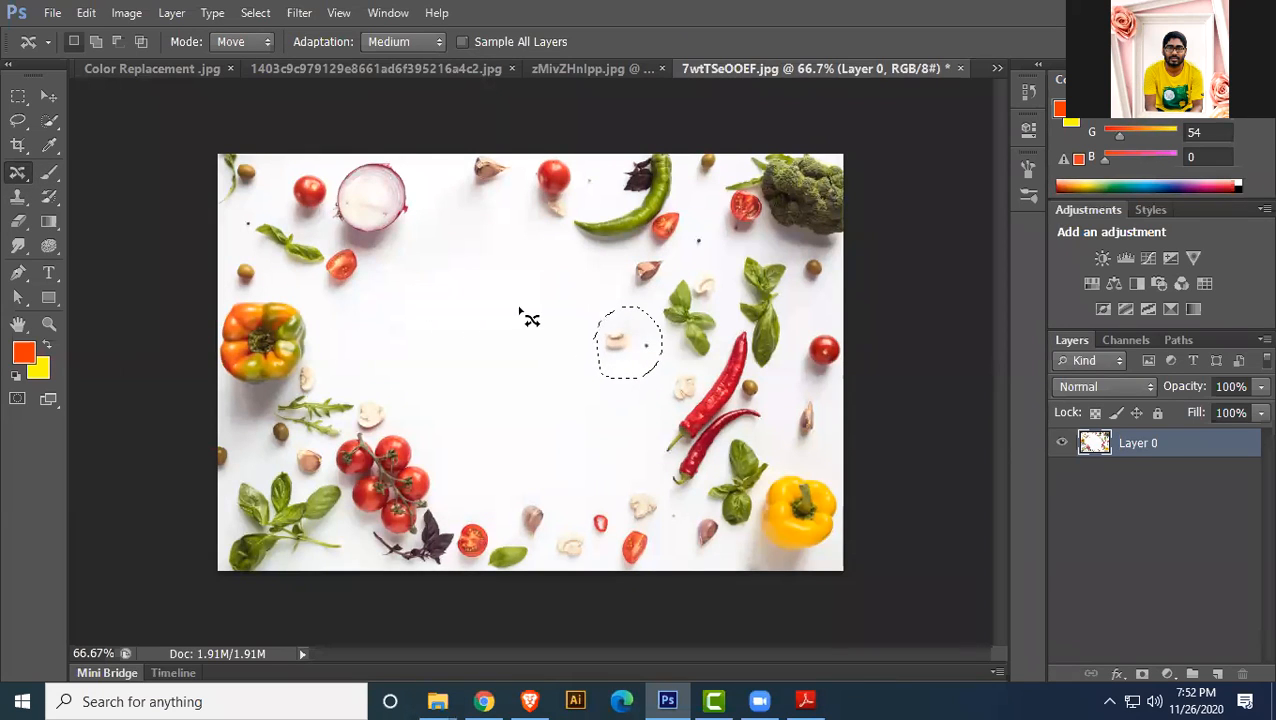
pyautogui.hotkey('ctrl', 'd')
# - Move the tomato half above the orange-green bell pepper to the empty area beside the red chillies, and clear the selection
pyautogui.moveTo(320, 288)
pyautogui.mouseDown()
pyautogui.moveTo(311, 273)
pyautogui.moveTo(330, 258)
pyautogui.mouseUp()
pyautogui.moveTo(348, 245)
pyautogui.mouseDown()
pyautogui.moveTo(365, 302)
pyautogui.moveTo(315, 289)
pyautogui.moveTo(519, 393)
pyautogui.moveTo(640, 395)
pyautogui.mouseUp()
pyautogui.hotkey('ctrl', 'd')
# - Lengthen the larger red chilli in Extend mode by selecting its stem end and moving it outward along the chilli's direction
pyautogui.click(262, 43)
pyautogui.click(236, 77)
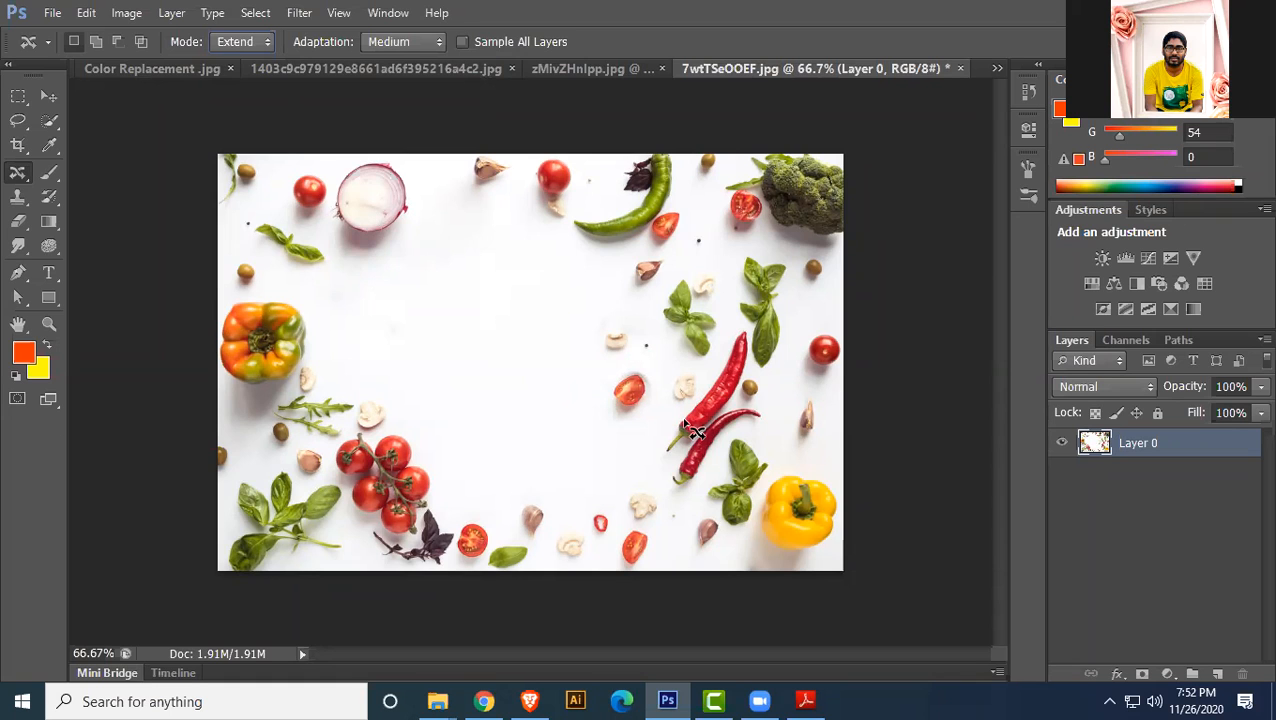
pyautogui.scroll(5, 693, 430)
pyautogui.scroll(-2, 698, 433)
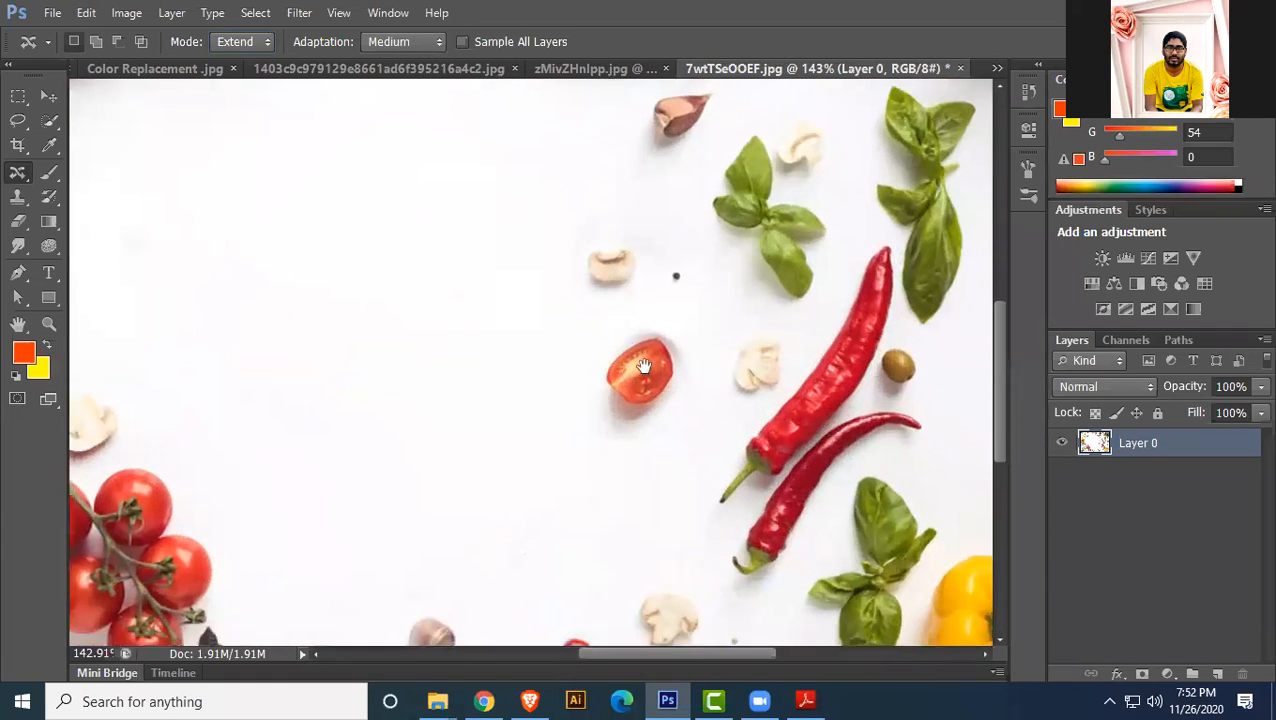
pyautogui.moveTo(643, 366); pyautogui.dragTo(604, 322)
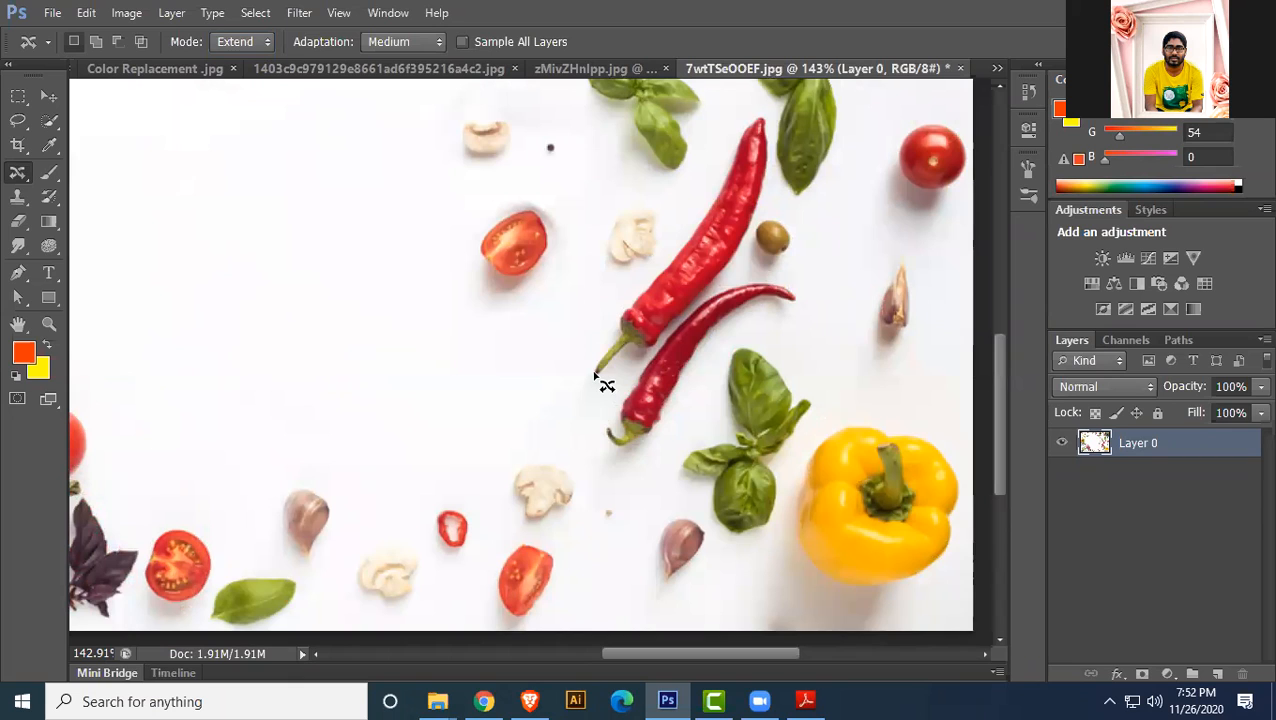
pyautogui.moveTo(627, 306)
pyautogui.mouseDown()
pyautogui.moveTo(664, 305)
pyautogui.moveTo(670, 320)
pyautogui.moveTo(668, 340)
pyautogui.moveTo(626, 348)
pyautogui.moveTo(592, 380)
pyautogui.moveTo(624, 367)
pyautogui.mouseUp()
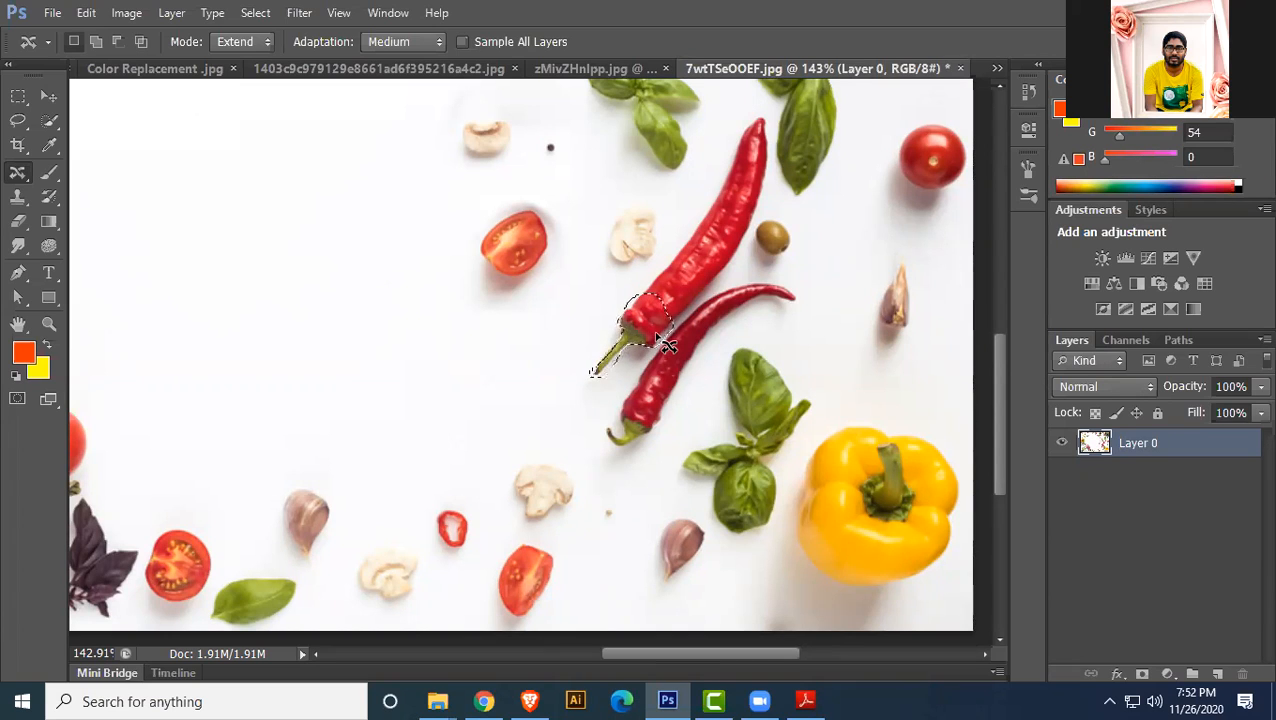
pyautogui.moveTo(646, 330)
pyautogui.mouseDown()
pyautogui.moveTo(632, 331)
pyautogui.moveTo(646, 345)
pyautogui.moveTo(621, 337)
pyautogui.moveTo(627, 358)
pyautogui.moveTo(616, 353)
pyautogui.moveTo(568, 416)
pyautogui.moveTo(549, 418)
pyautogui.mouseUp()
pyautogui.hotkey('ctrl', 'd')
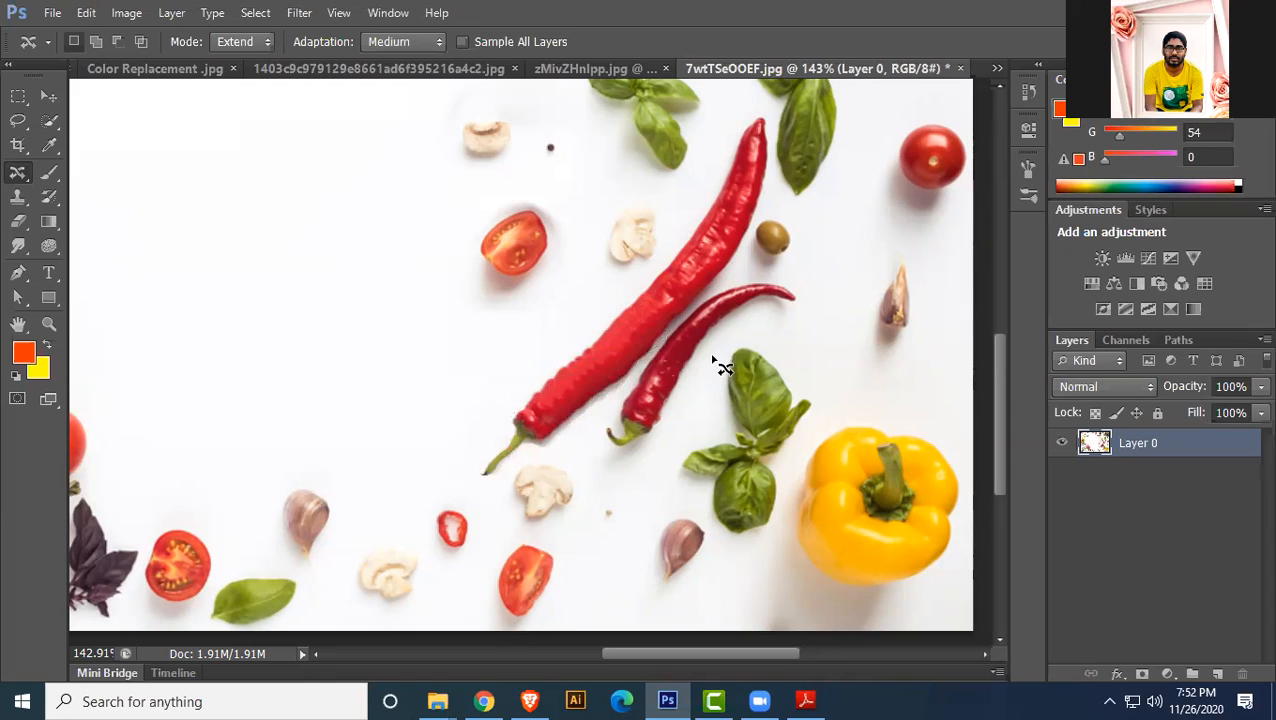
pyautogui.hotkey('ctrl', '0')
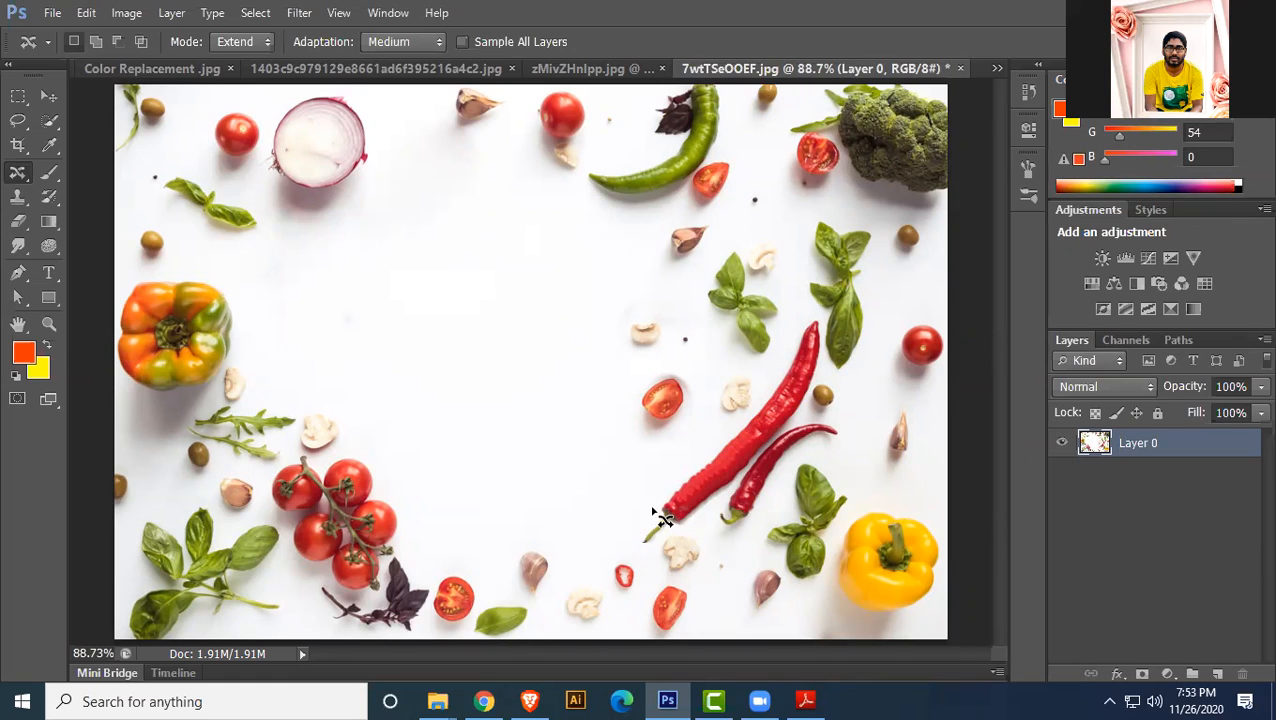
# - Open red-eye.jpg from the Class - 03 folder and convert its background into an editable layer named Layer 0
pyautogui.rightClick(19, 174)
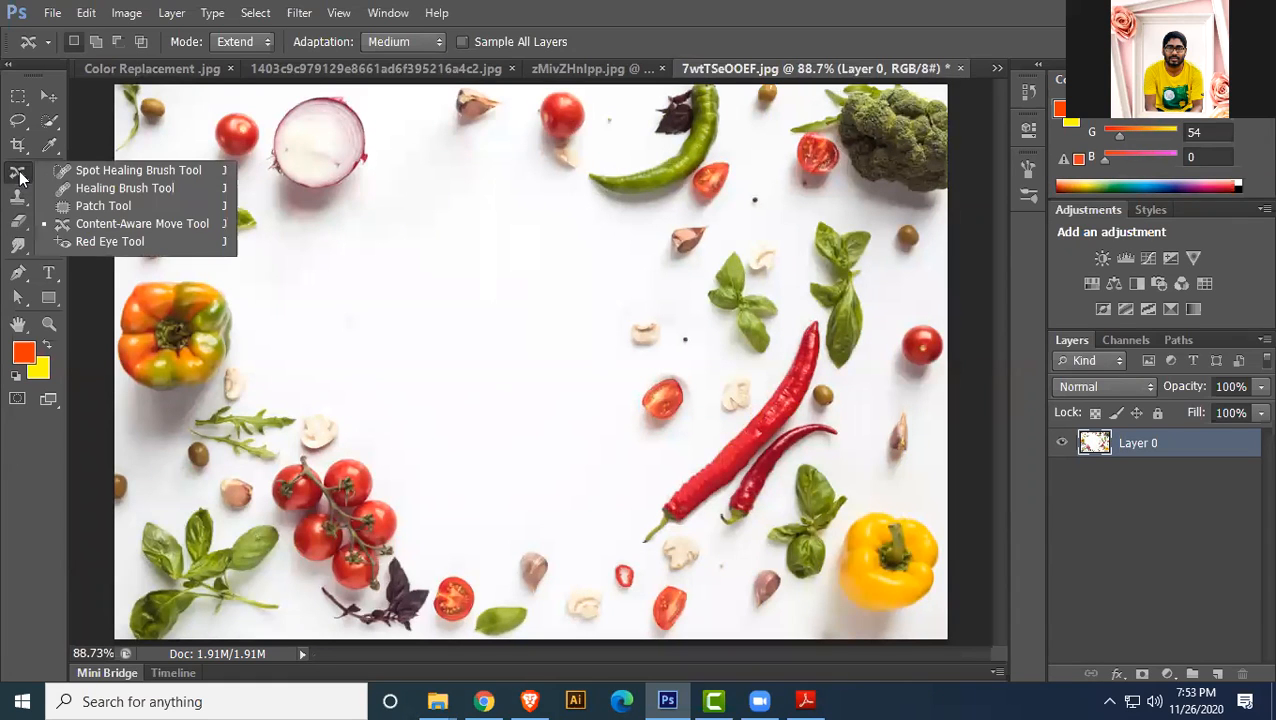
pyautogui.click(52, 12)
pyautogui.click(55, 48)
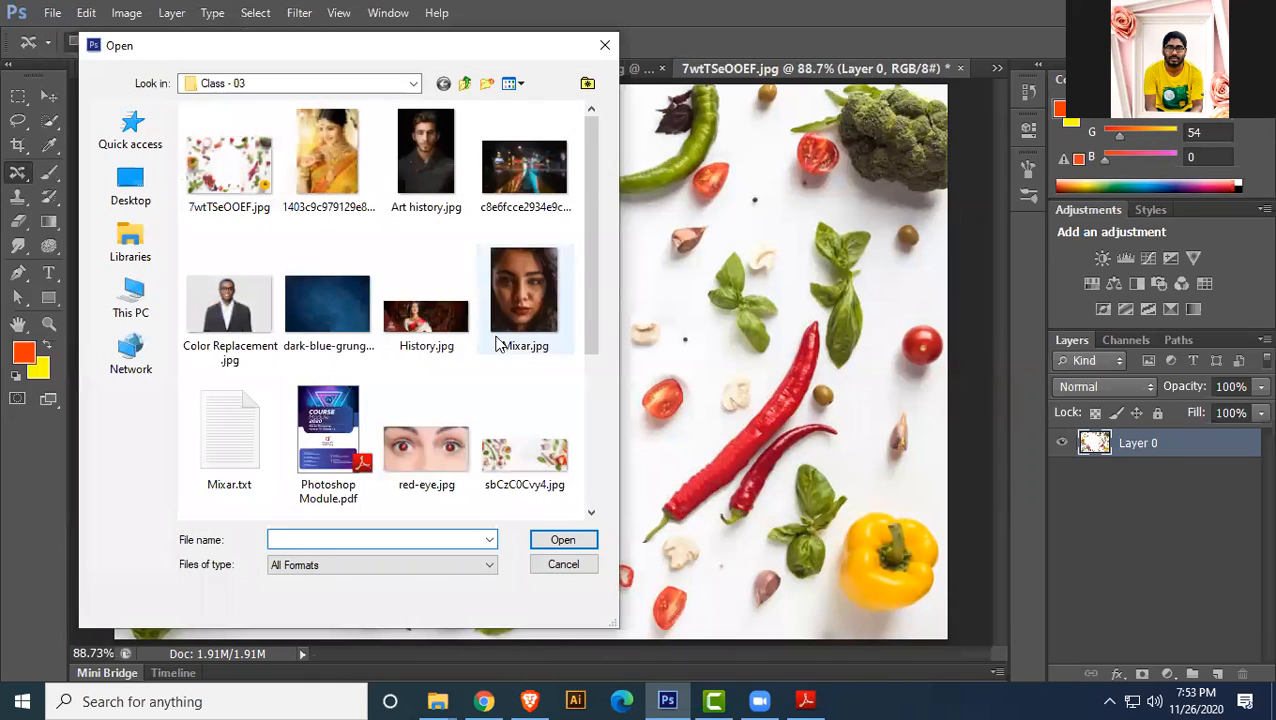
pyautogui.click(426, 450)
pyautogui.click(540, 541)
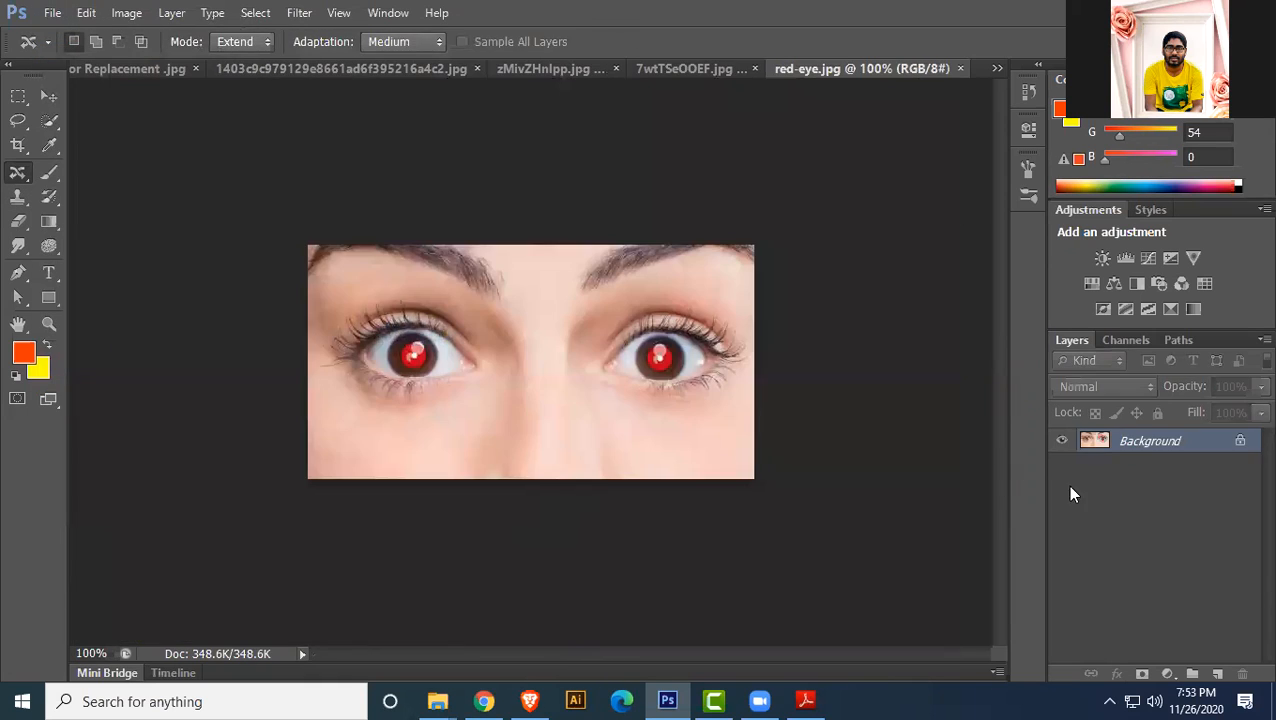
pyautogui.doubleClick(1230, 446)
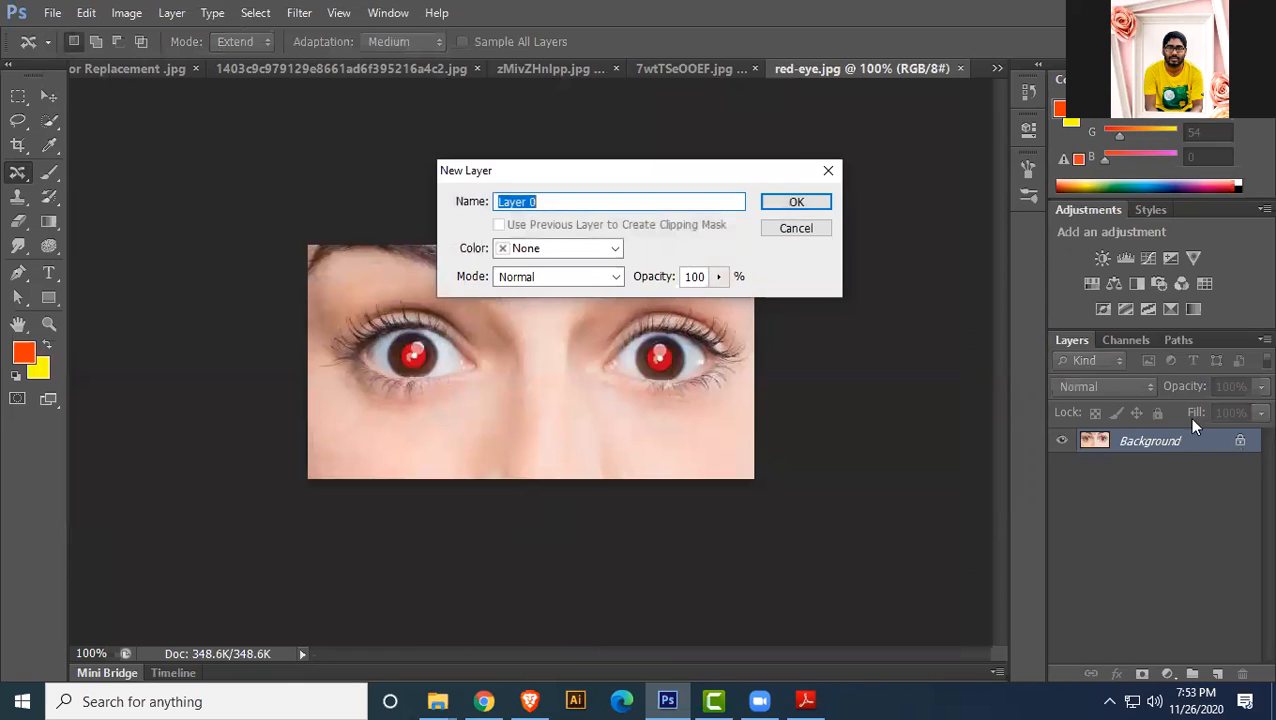
pyautogui.click(806, 203)
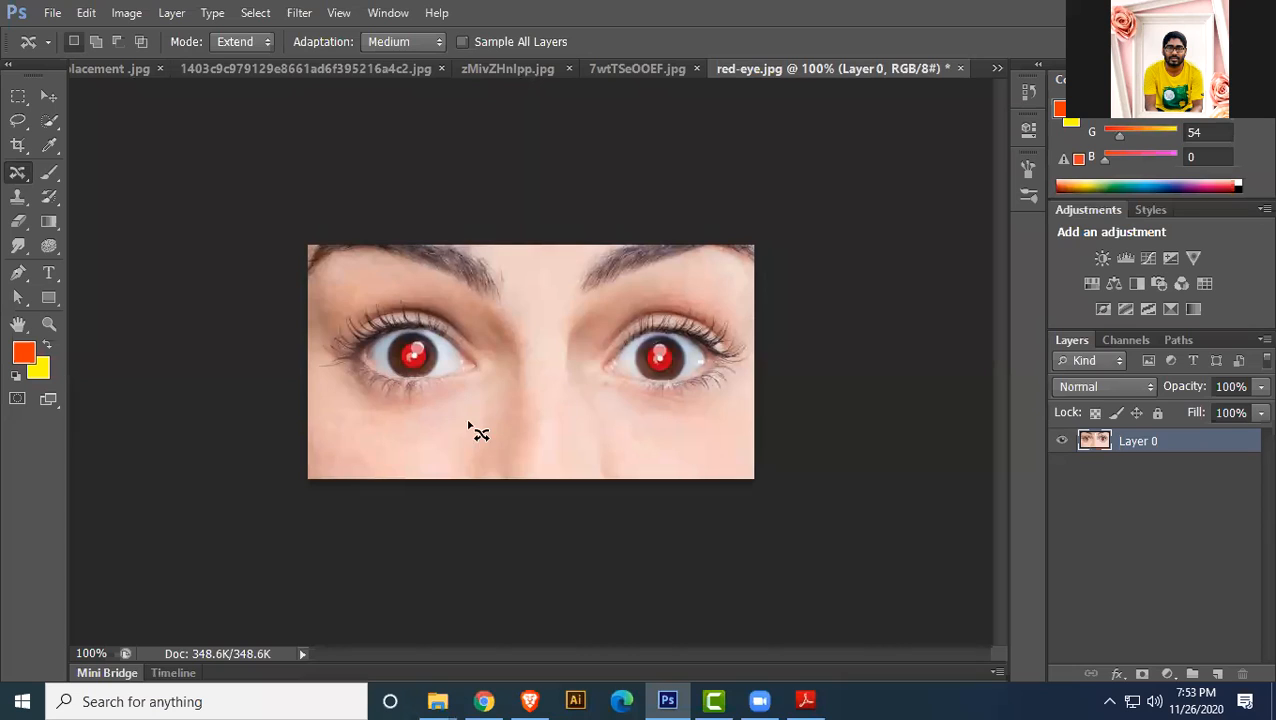
# - Remove the red glare from both pupils with the Red Eye Tool at 50% pupil size and 50% darken amount
pyautogui.rightClick(18, 172)
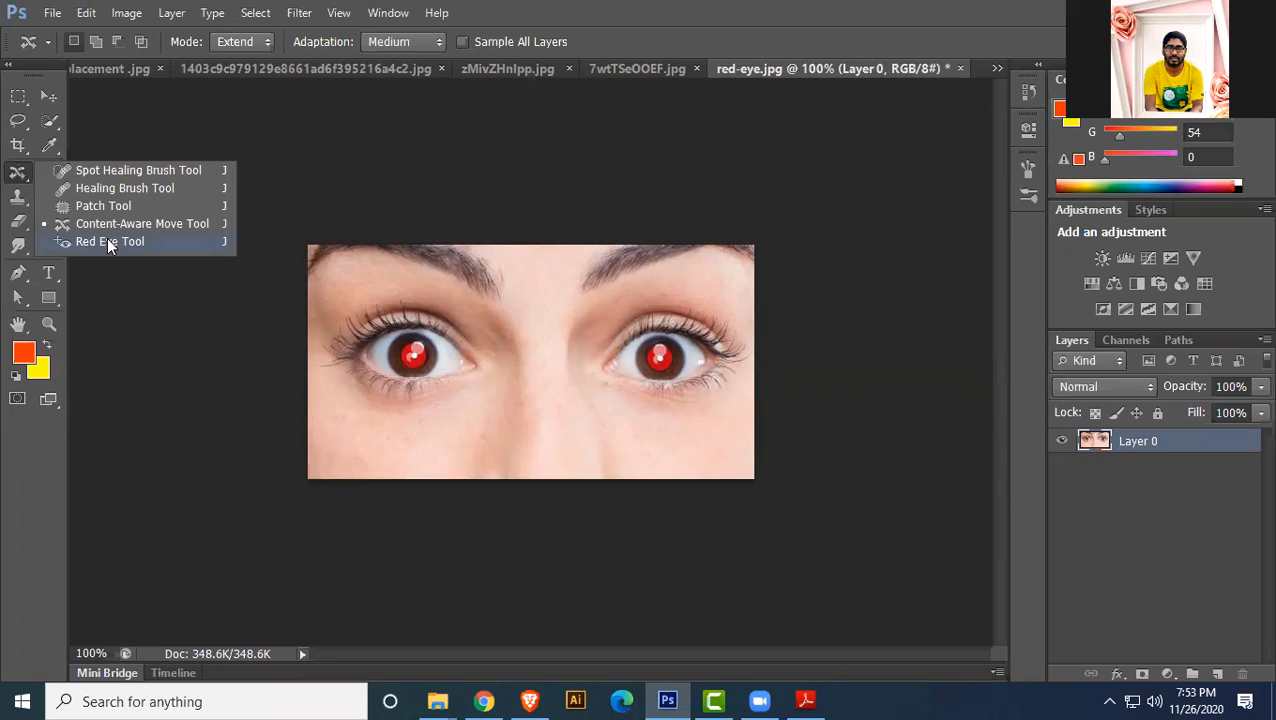
pyautogui.click(109, 244)
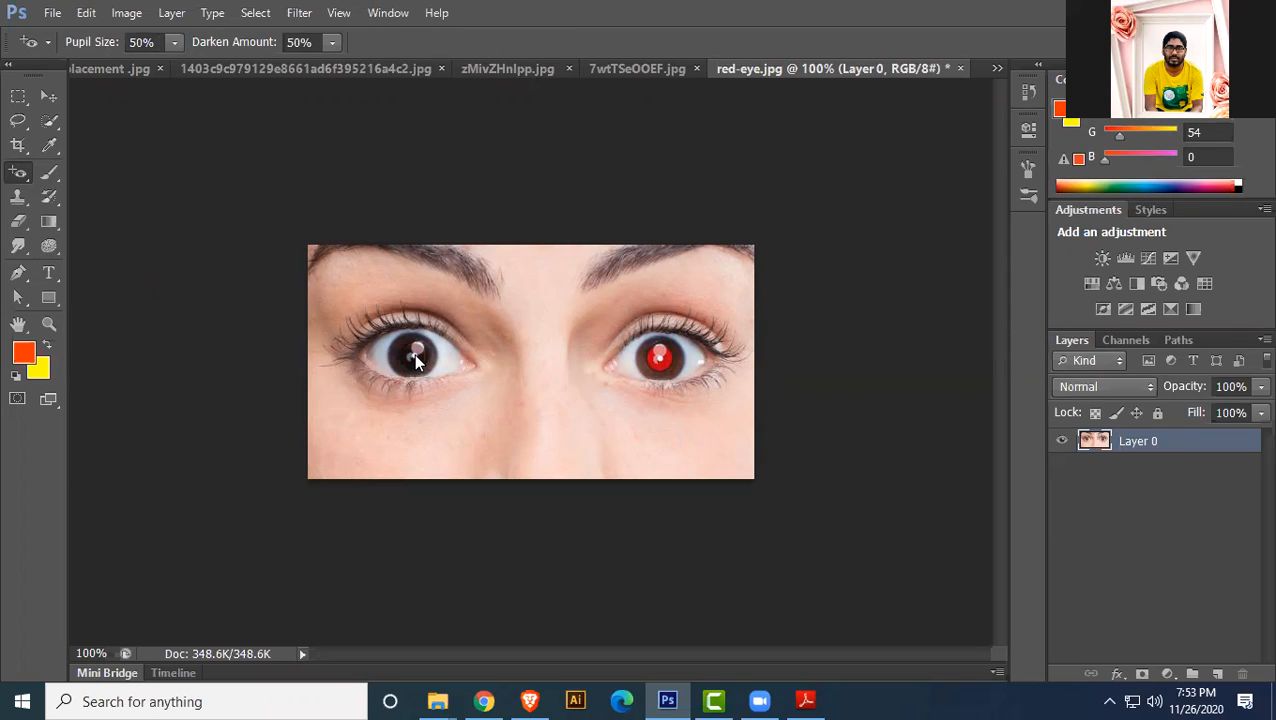
pyautogui.click(657, 357)
pyautogui.click(55, 97)
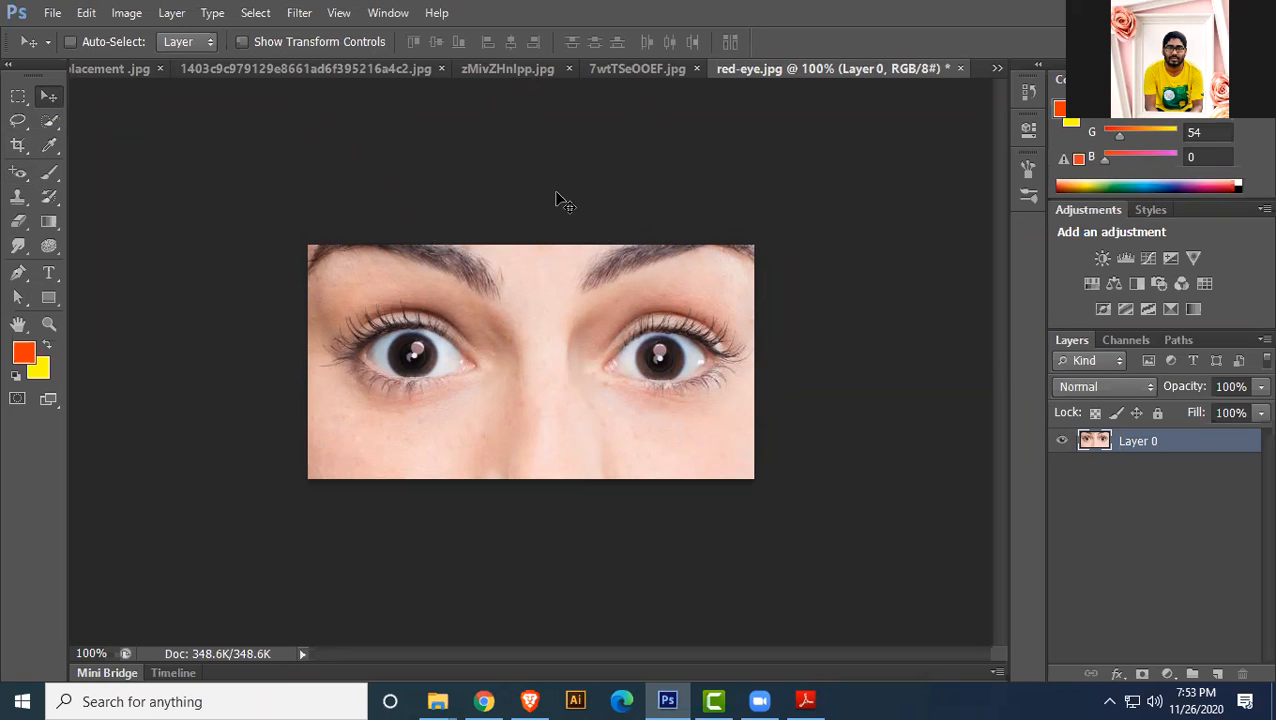
# - Check the Class - 03 topic list in Photoshop Module.pdf in Adobe Reader, and return to Photoshop
pyautogui.click(786, 699)
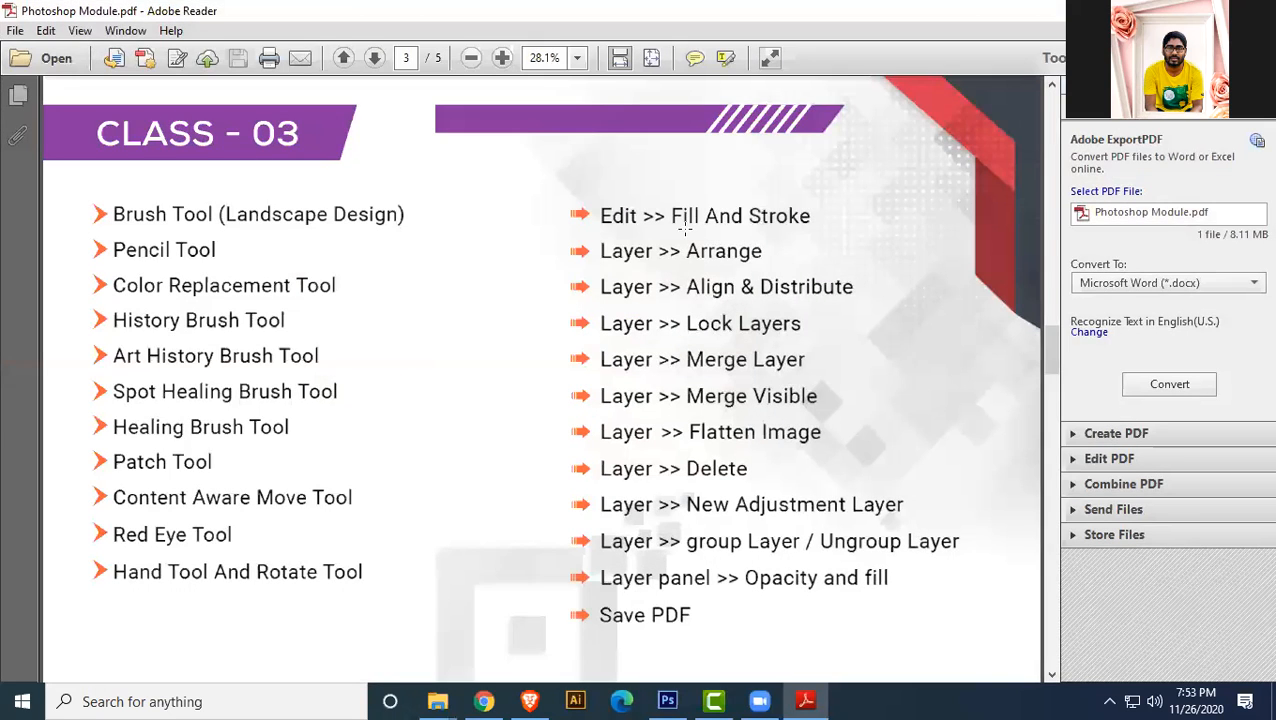
pyautogui.click(1168, 10)
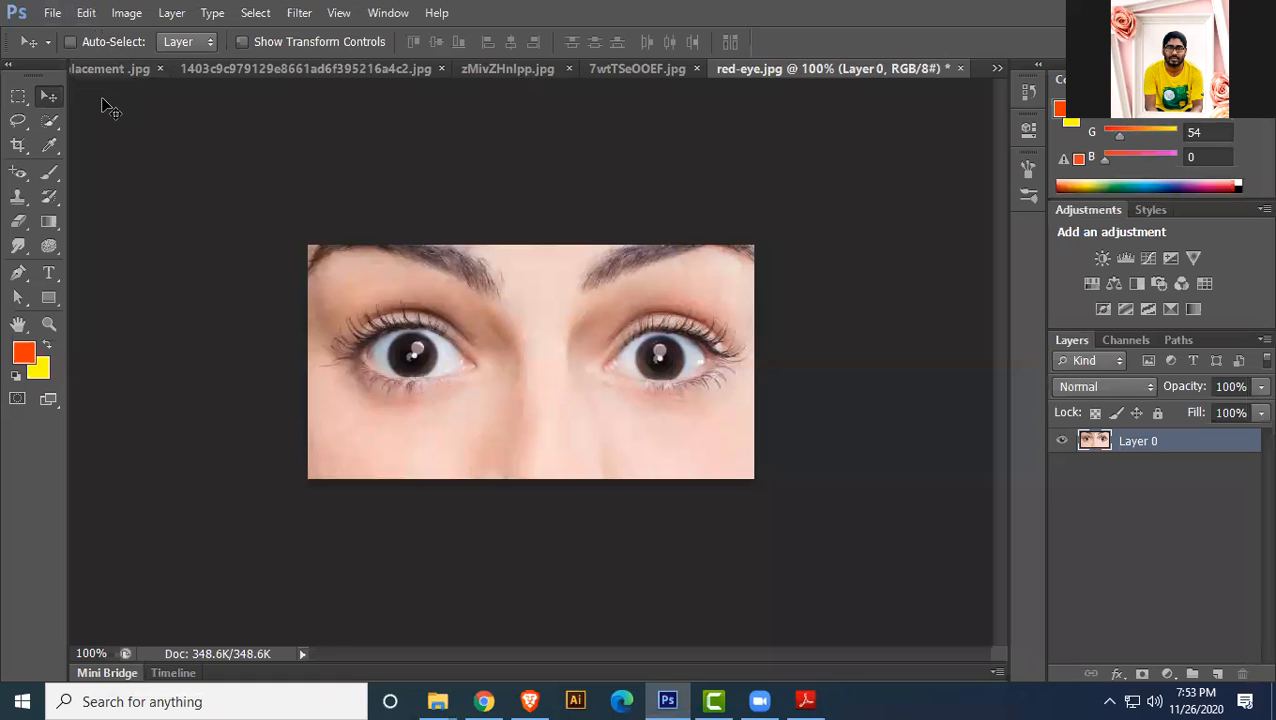
# - Examine the painted portrait of the woman in the yellow sari up close using the Hand Tool
pyautogui.click(252, 66)
pyautogui.keyDown('alt'); pyautogui.scroll(4, 459, 474); pyautogui.keyUp('alt')
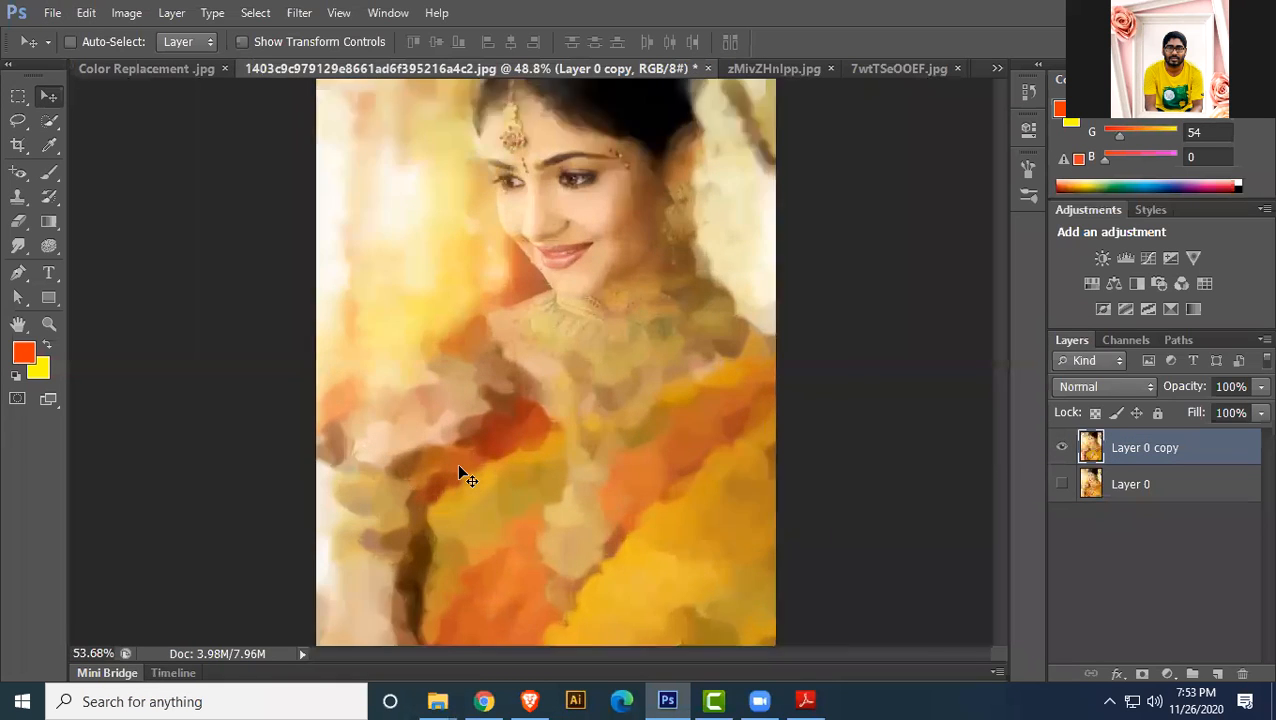
pyautogui.keyDown('alt'); pyautogui.scroll(3, 459, 466); pyautogui.keyUp('alt')
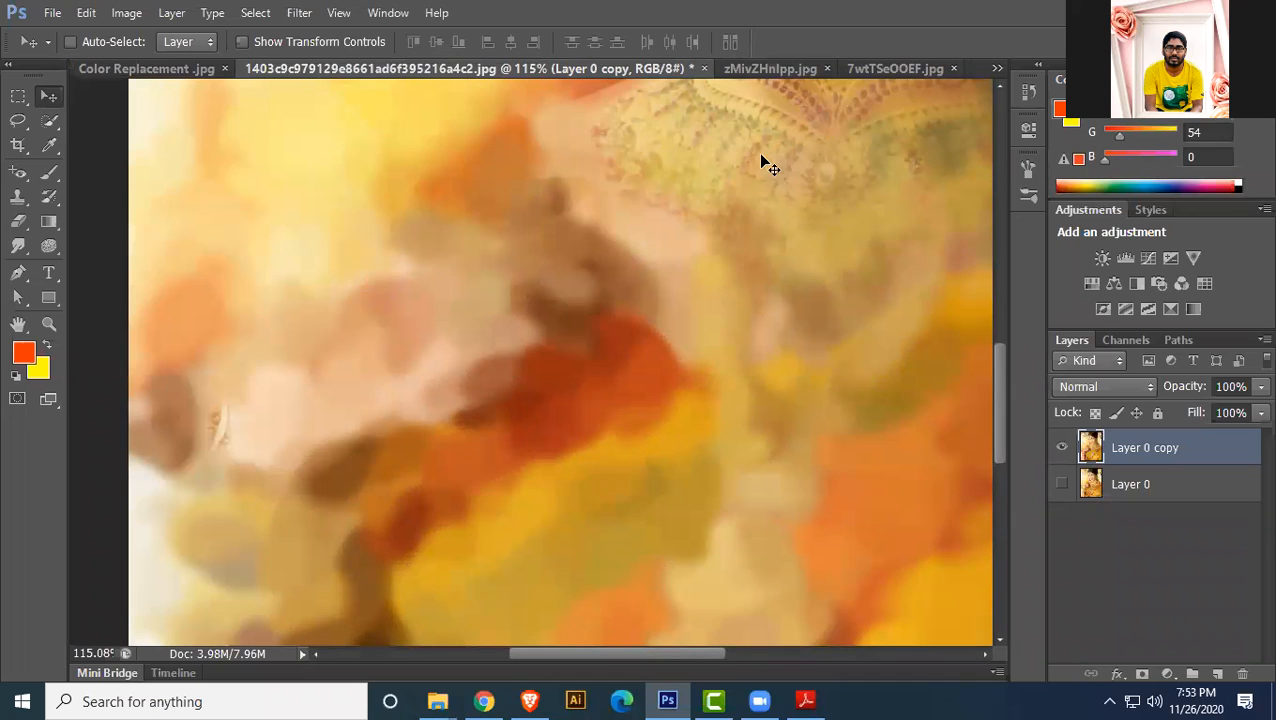
pyautogui.moveTo(18, 325); pyautogui.dragTo(89, 318)
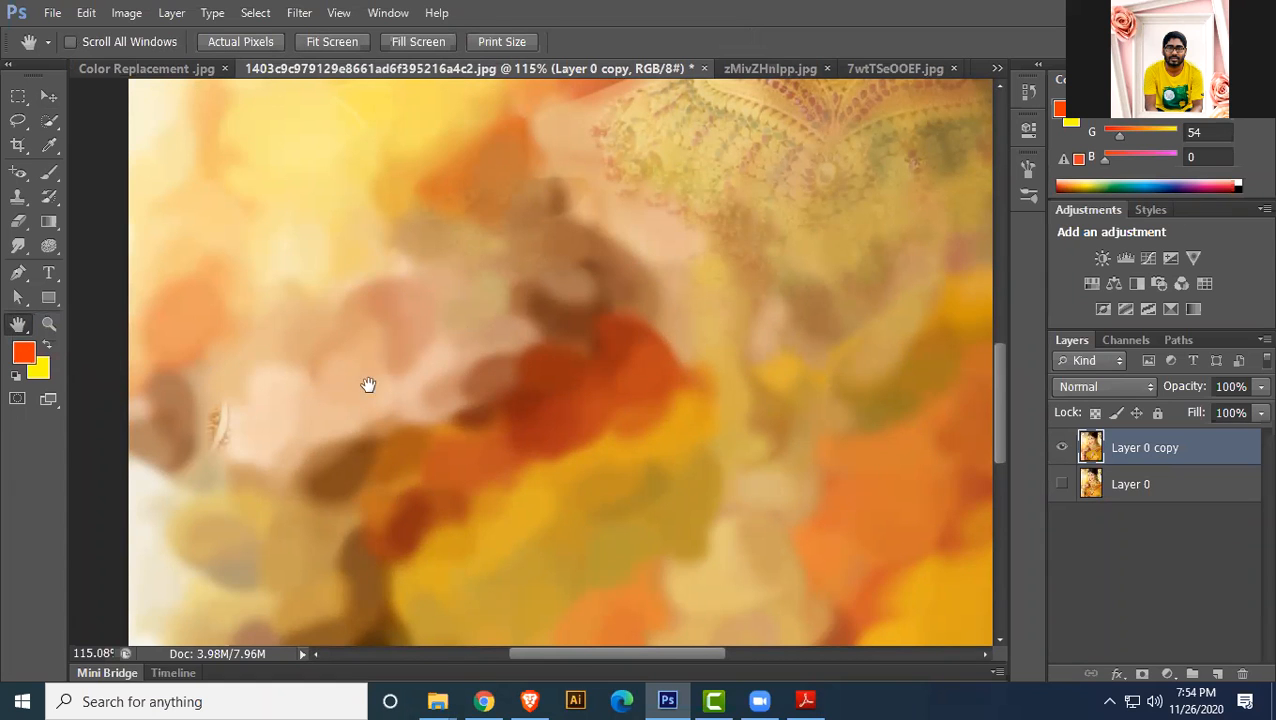
pyautogui.moveTo(278, 249); pyautogui.dragTo(427, 570)
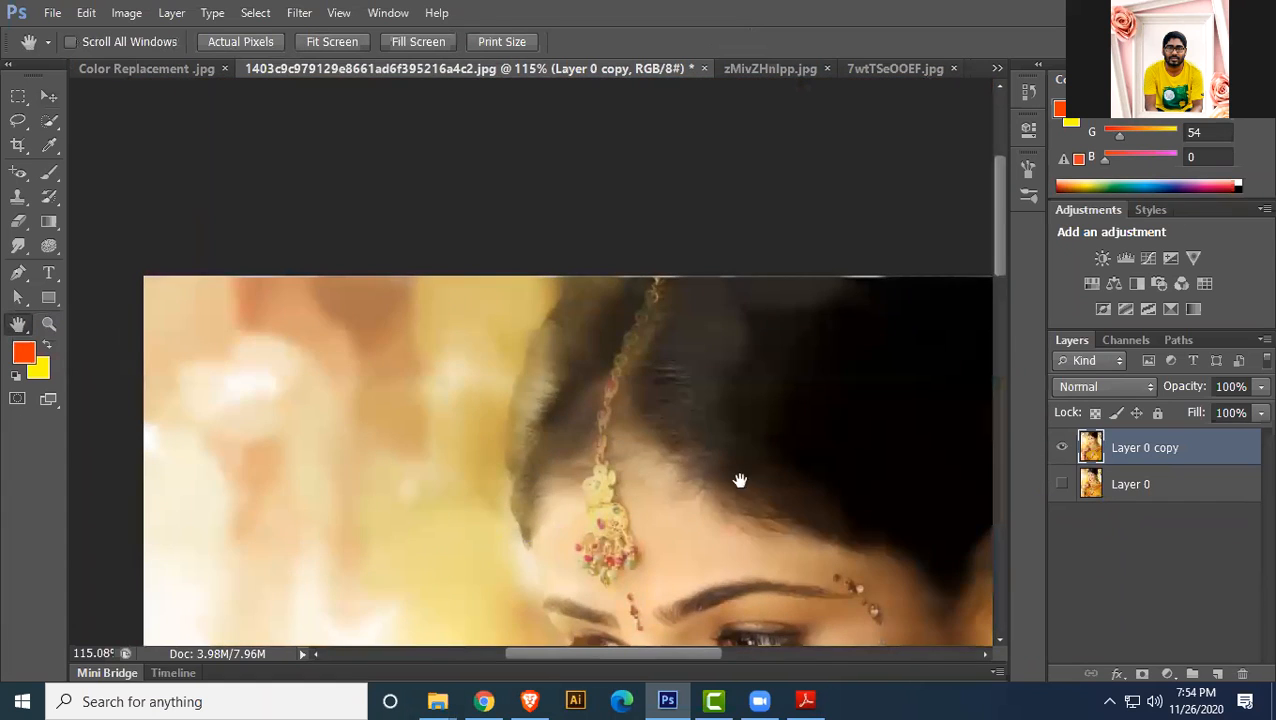
pyautogui.moveTo(738, 478); pyautogui.dragTo(310, 401)
pyautogui.moveTo(478, 365); pyautogui.dragTo(930, 180)
pyautogui.moveTo(266, 250); pyautogui.dragTo(721, 386)
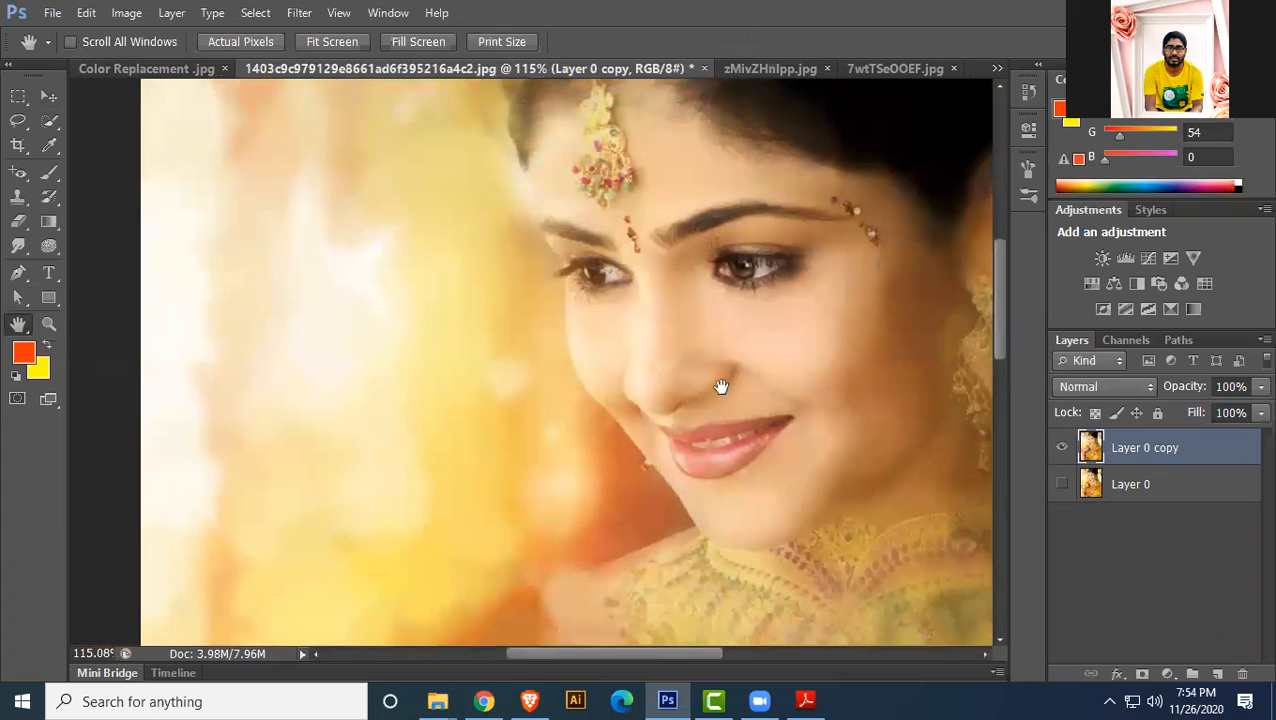
pyautogui.hotkey('ctrl', '0')
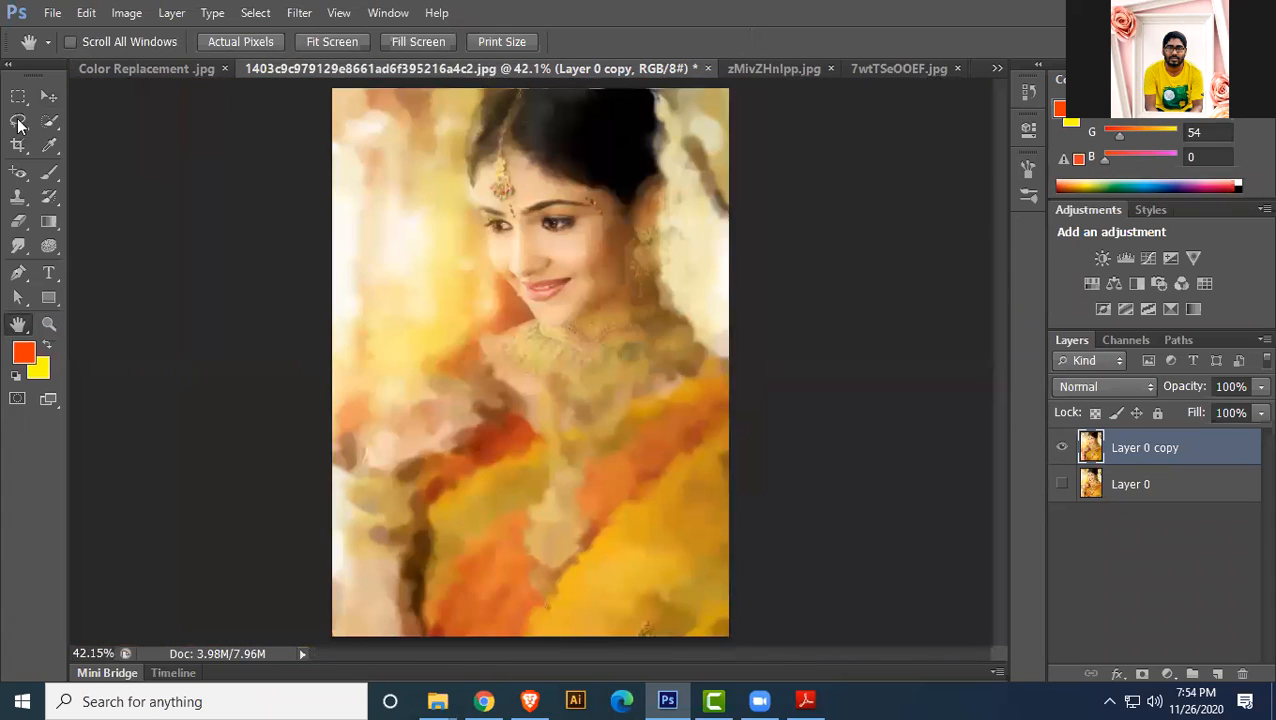
# - Inspect the portrait's face and necklace up close with the Move Tool active, using temporary hand panning
pyautogui.click(56, 99)
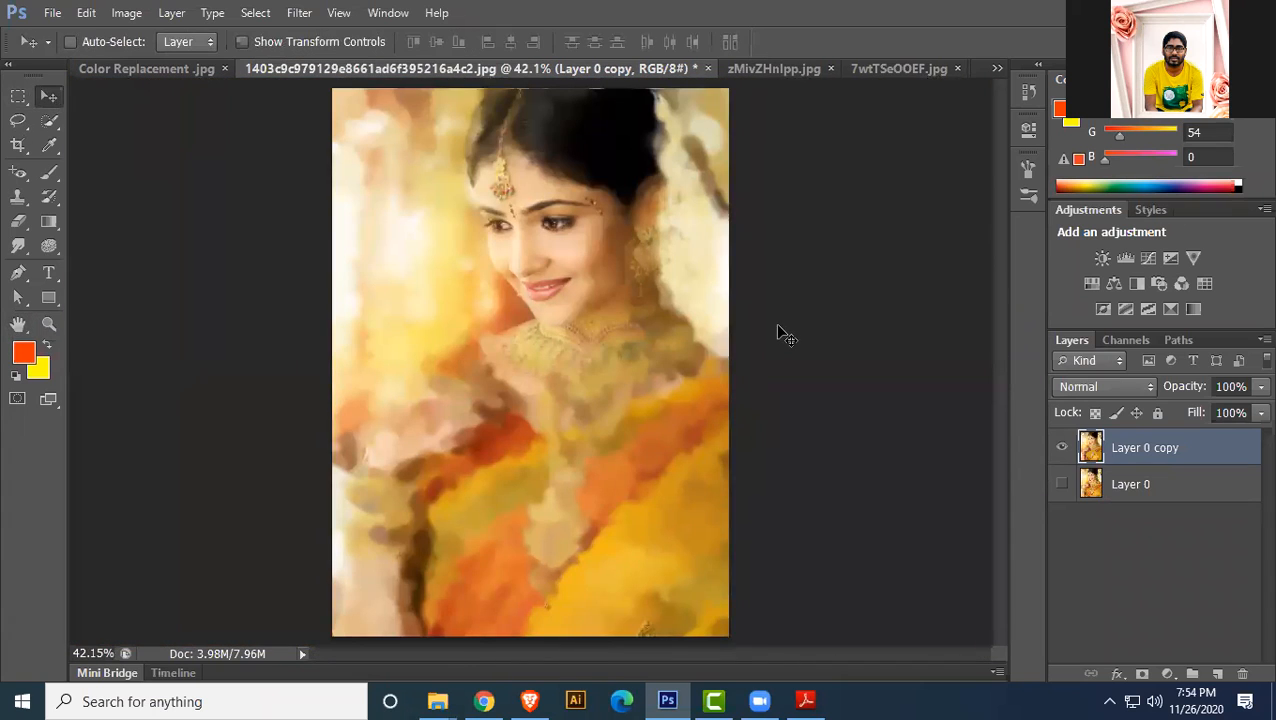
pyautogui.scroll(5, 595, 300)
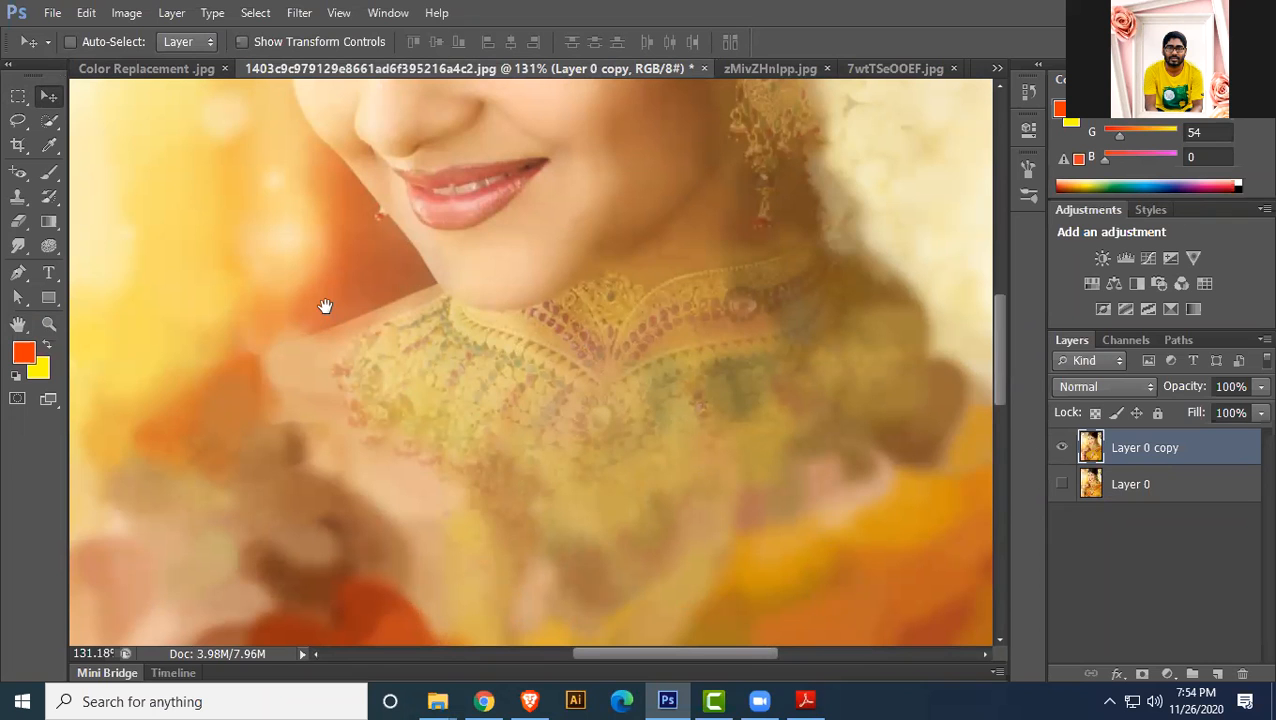
pyautogui.moveTo(383, 344); pyautogui.dragTo(590, 655)
pyautogui.moveTo(587, 282); pyautogui.dragTo(361, 648)
pyautogui.moveTo(295, 576); pyautogui.dragTo(529, 323)
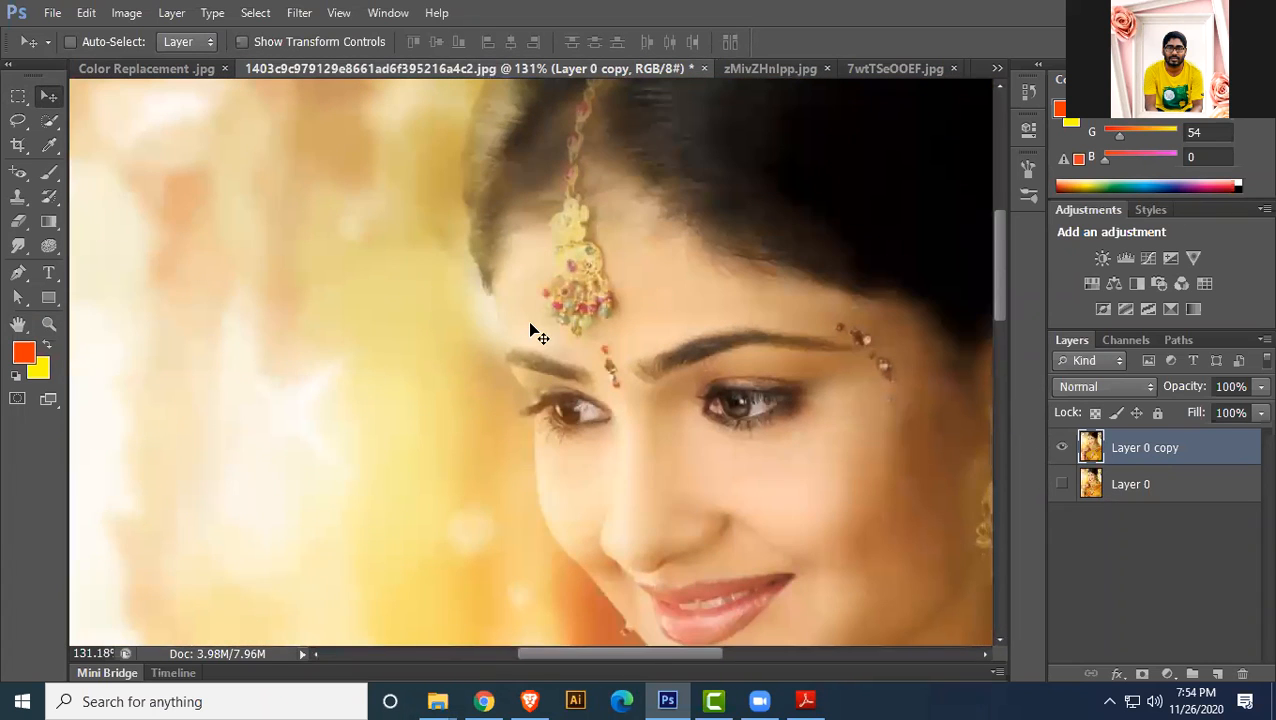
pyautogui.hotkey('ctrl', '0')
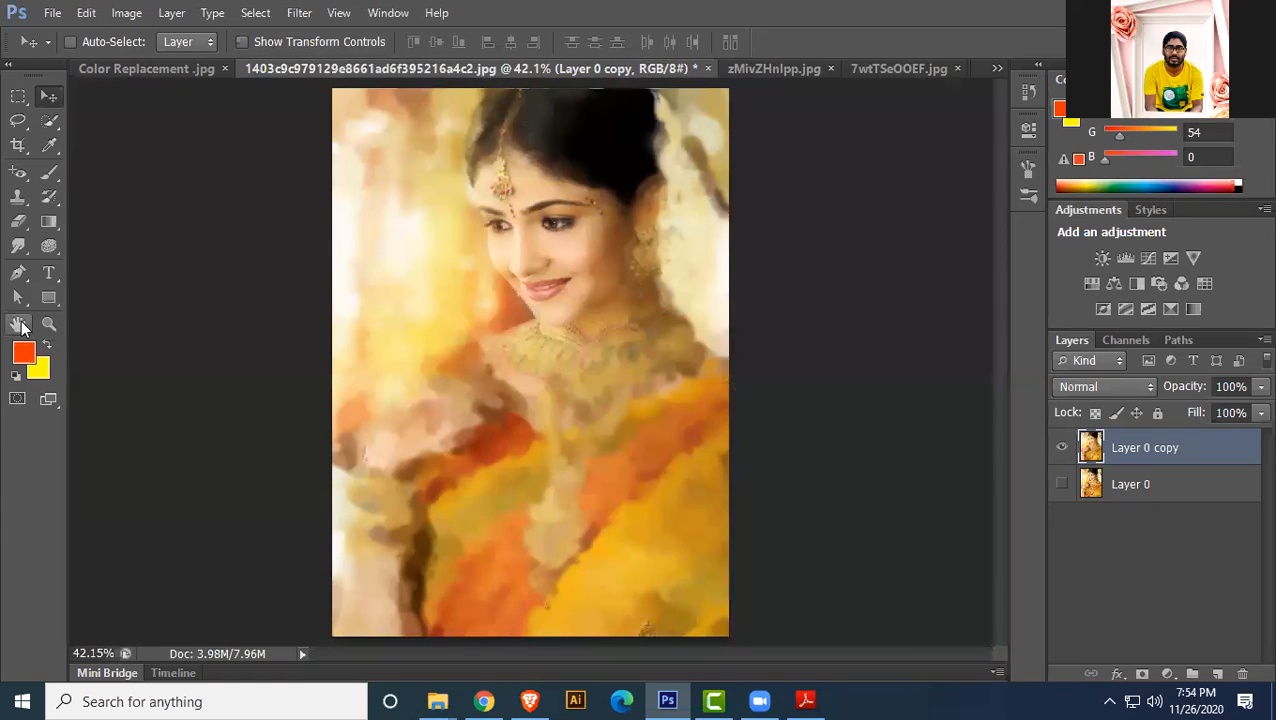
# - Rotate the portrait's canvas view to 35° with the Rotate View Tool
pyautogui.click(20, 325)
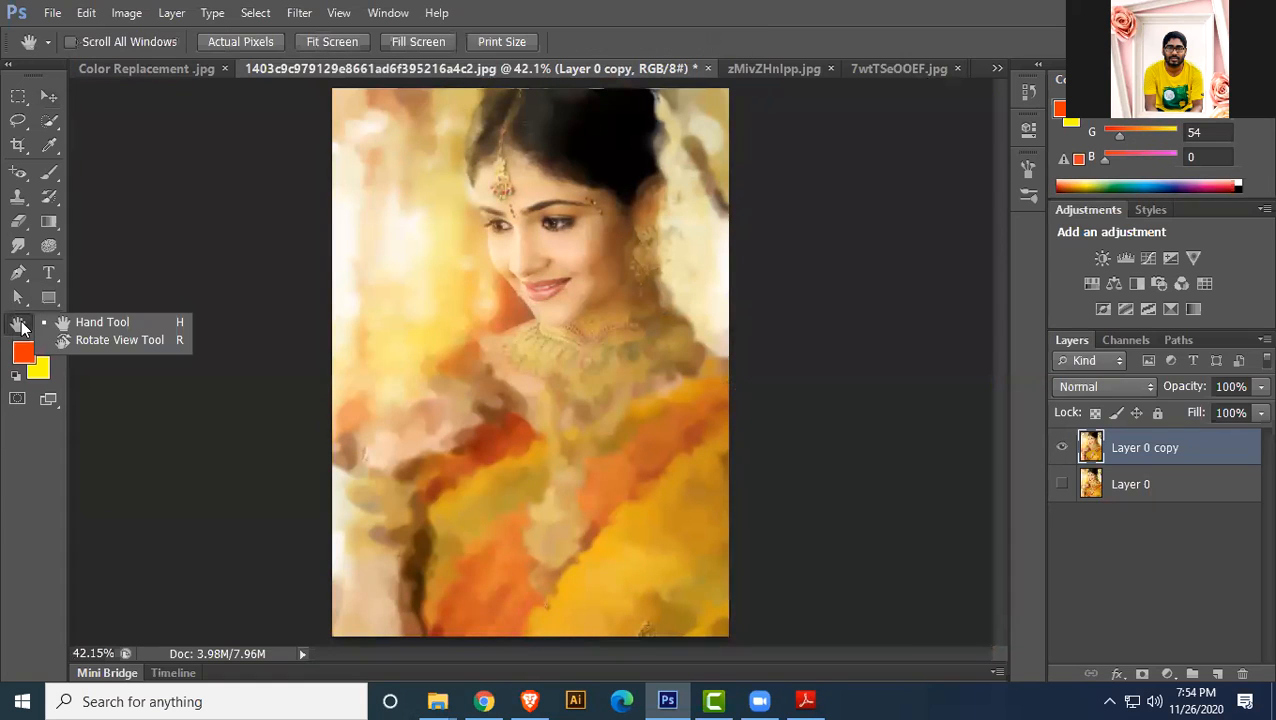
pyautogui.click(96, 340)
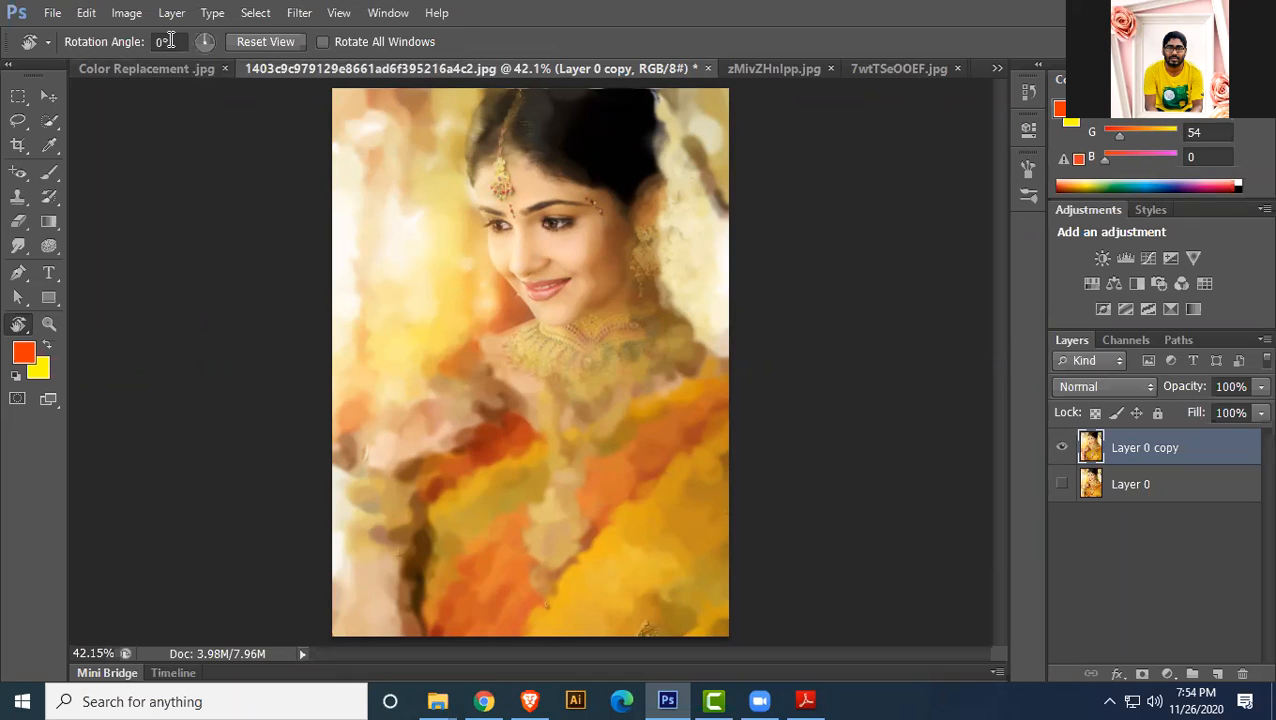
pyautogui.moveTo(484, 151); pyautogui.dragTo(569, 264)
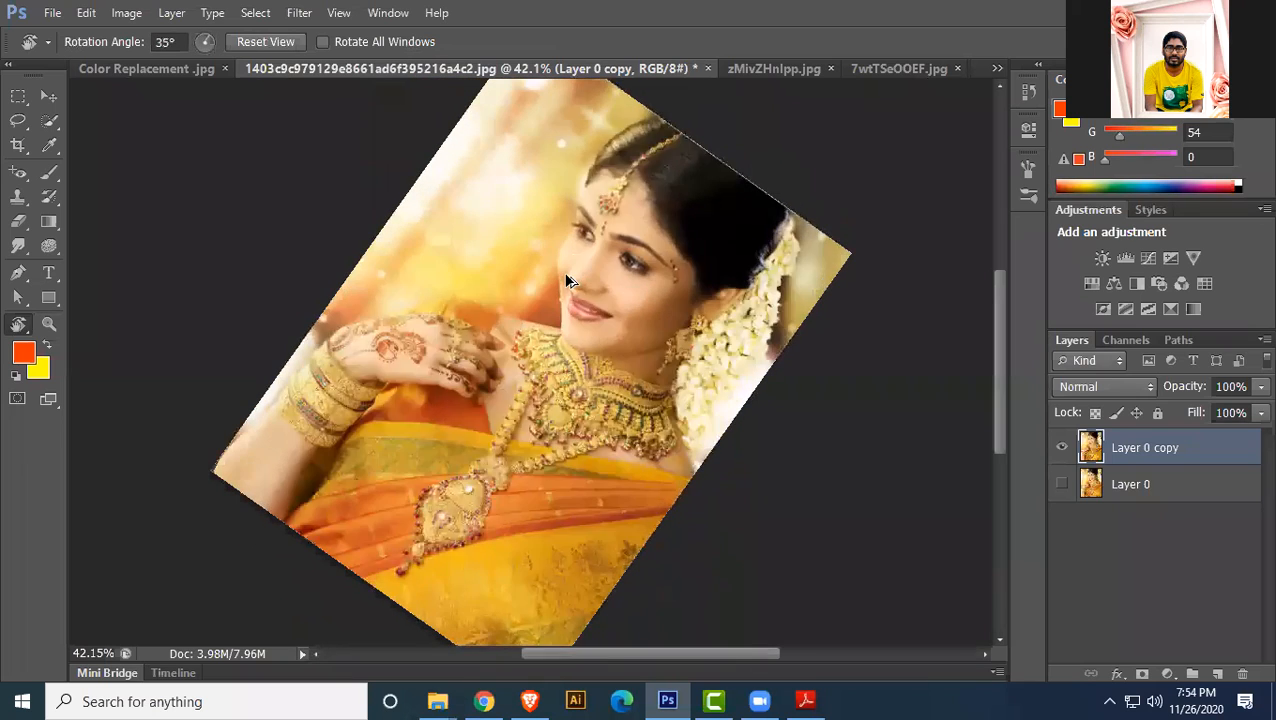
# - Delete the Layer 0 copy layer, revert the portrait to its original saved state, and return the view rotation to 0°
pyautogui.press('Delete')
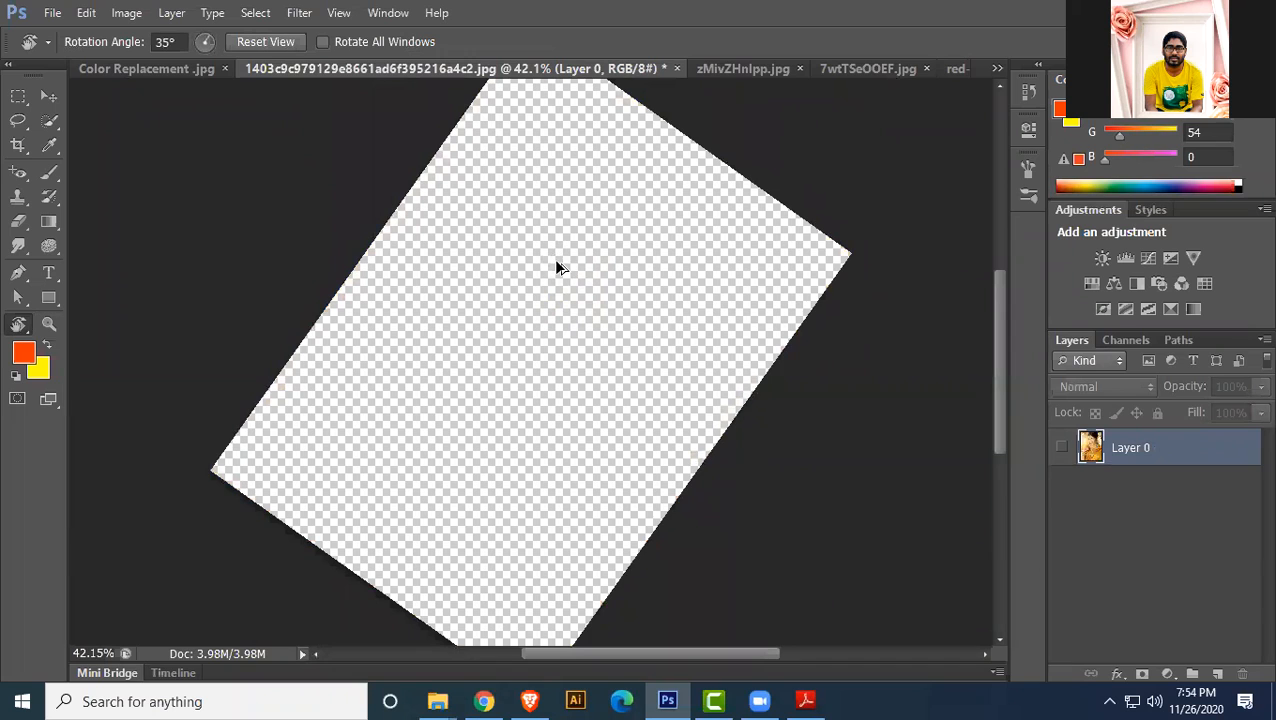
pyautogui.press('F12')
pyautogui.moveTo(557, 267); pyautogui.dragTo(621, 211)
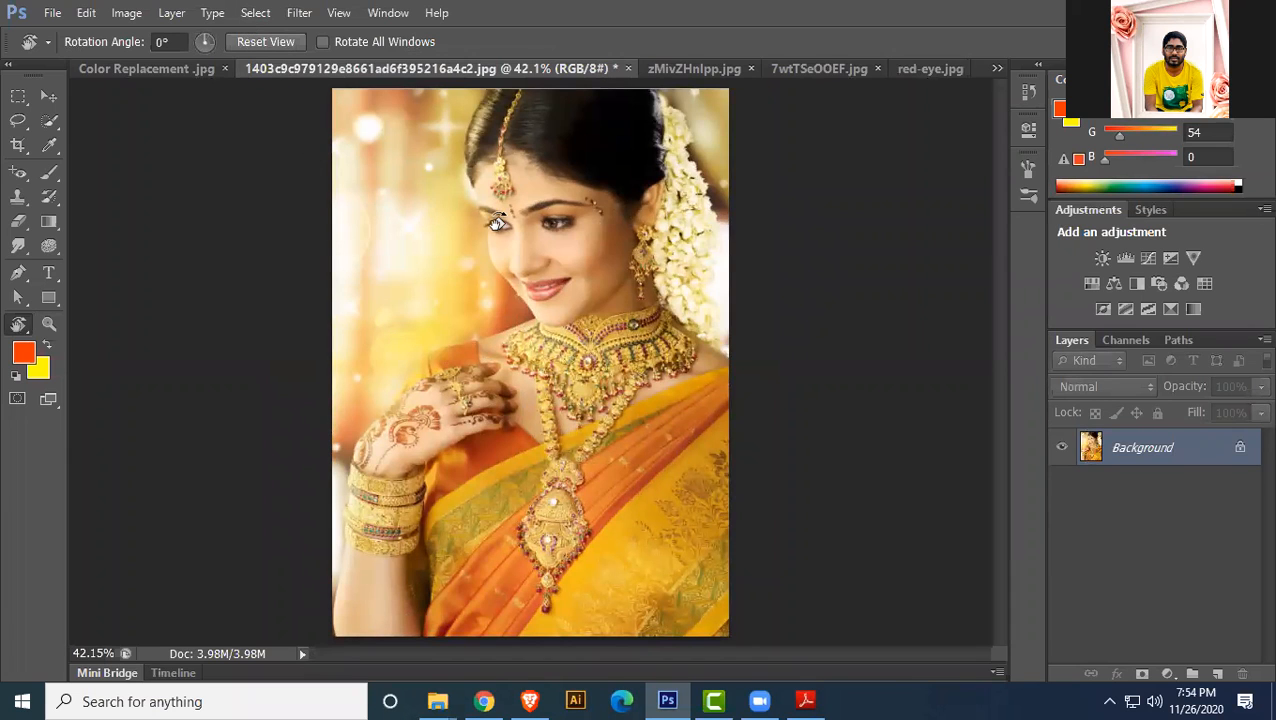
# - Activate the Move Tool and check the Class 03 topic list of Photoshop Module.pdf in Adobe Reader before returning to Photoshop
pyautogui.moveTo(676, 195); pyautogui.dragTo(729, 187)
pyautogui.click(48, 95)
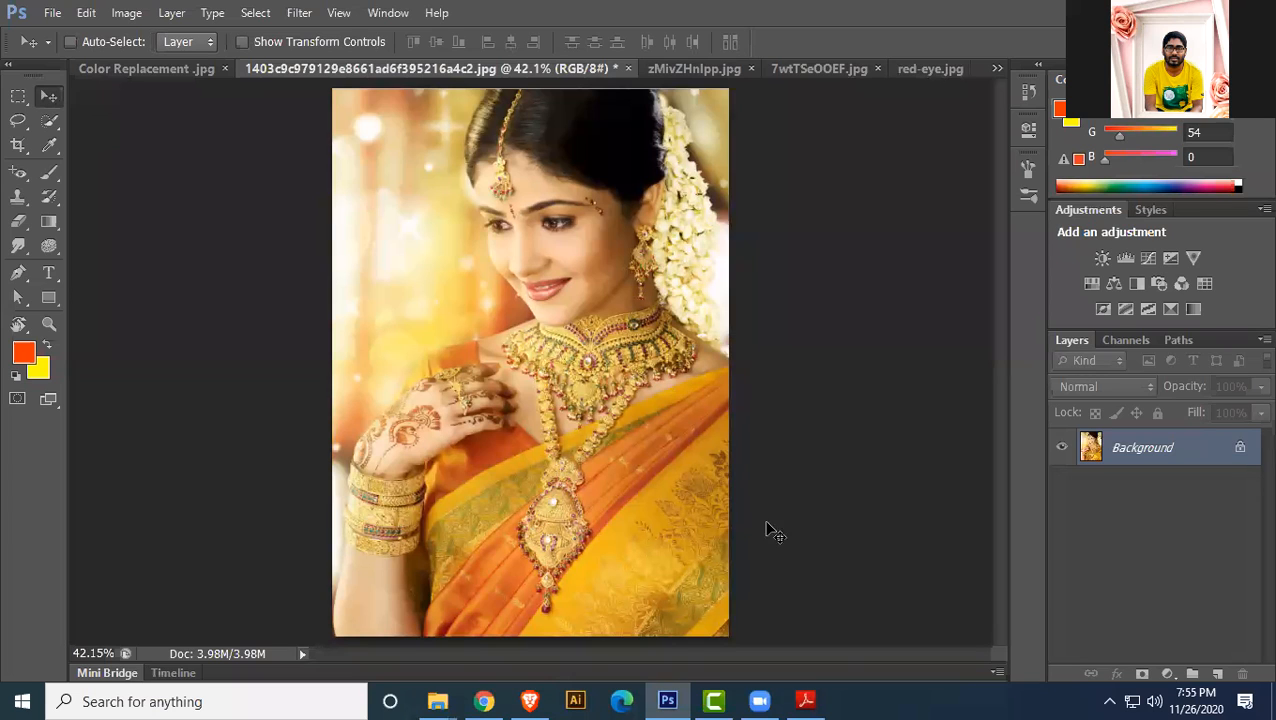
pyautogui.click(806, 700)
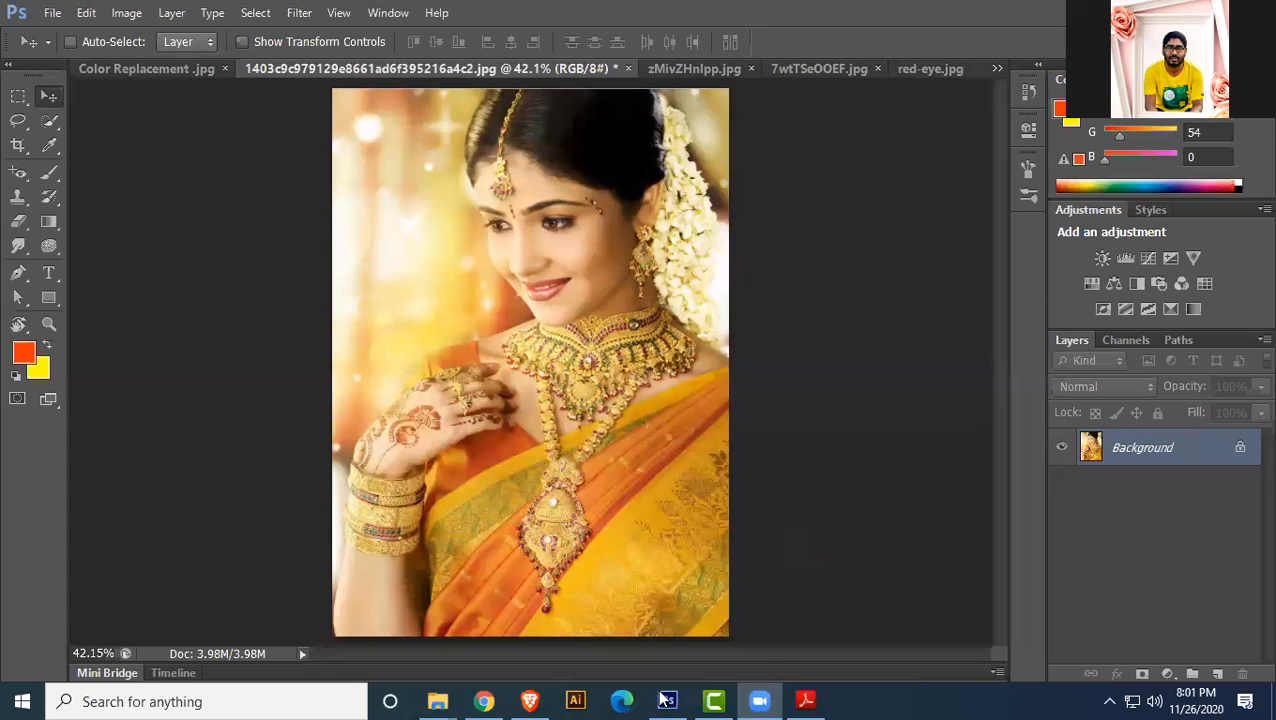
pyautogui.click(808, 700)
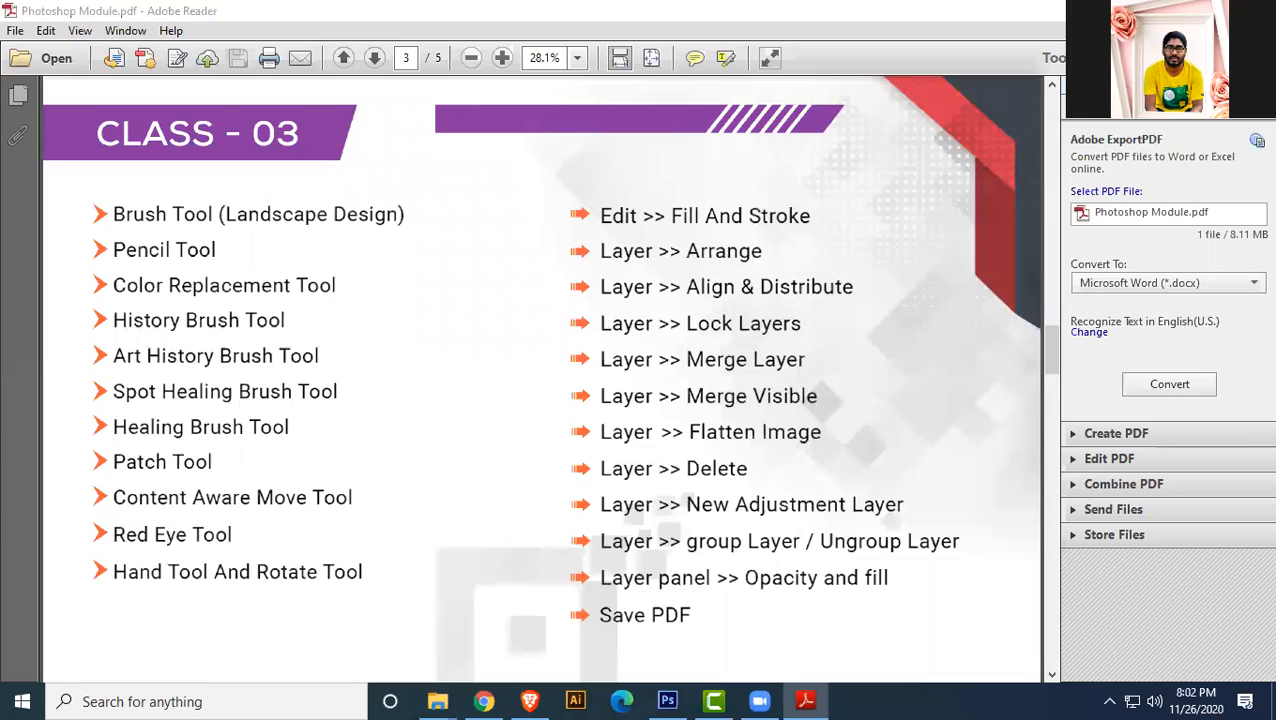
pyautogui.hotkey('alt', 'Tab')
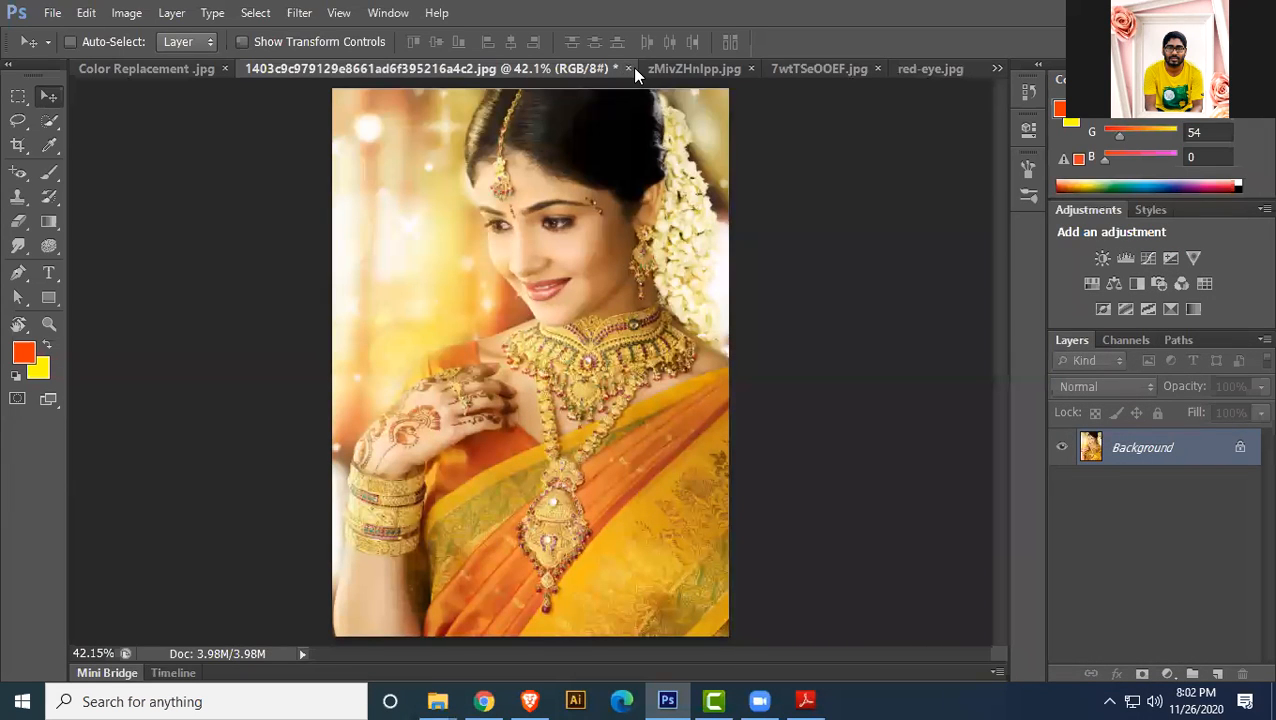
# - Close the sari portrait, red-eye.jpg, 7wtTSeOOEF.jpg, zMivZHnlpp.jpg and Color Replacement .jpg without saving their changes
pyautogui.click(628, 68)
pyautogui.click(633, 286)
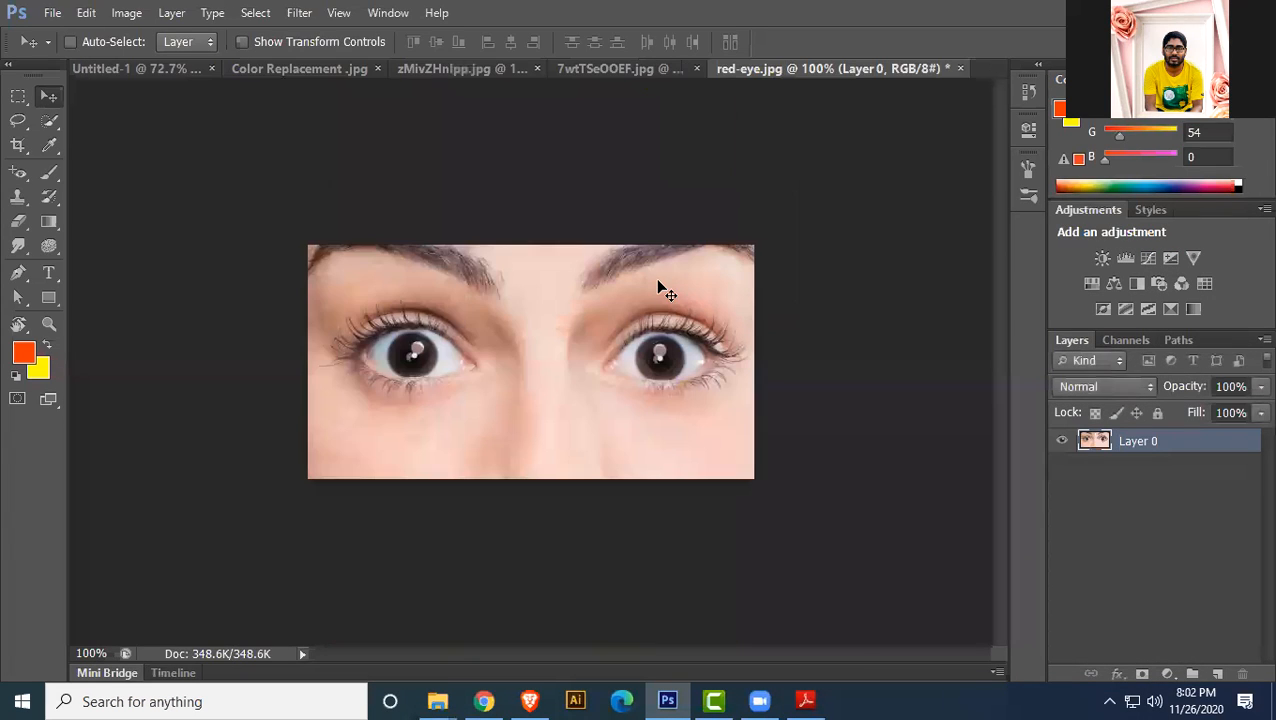
pyautogui.click(959, 68)
pyautogui.click(640, 279)
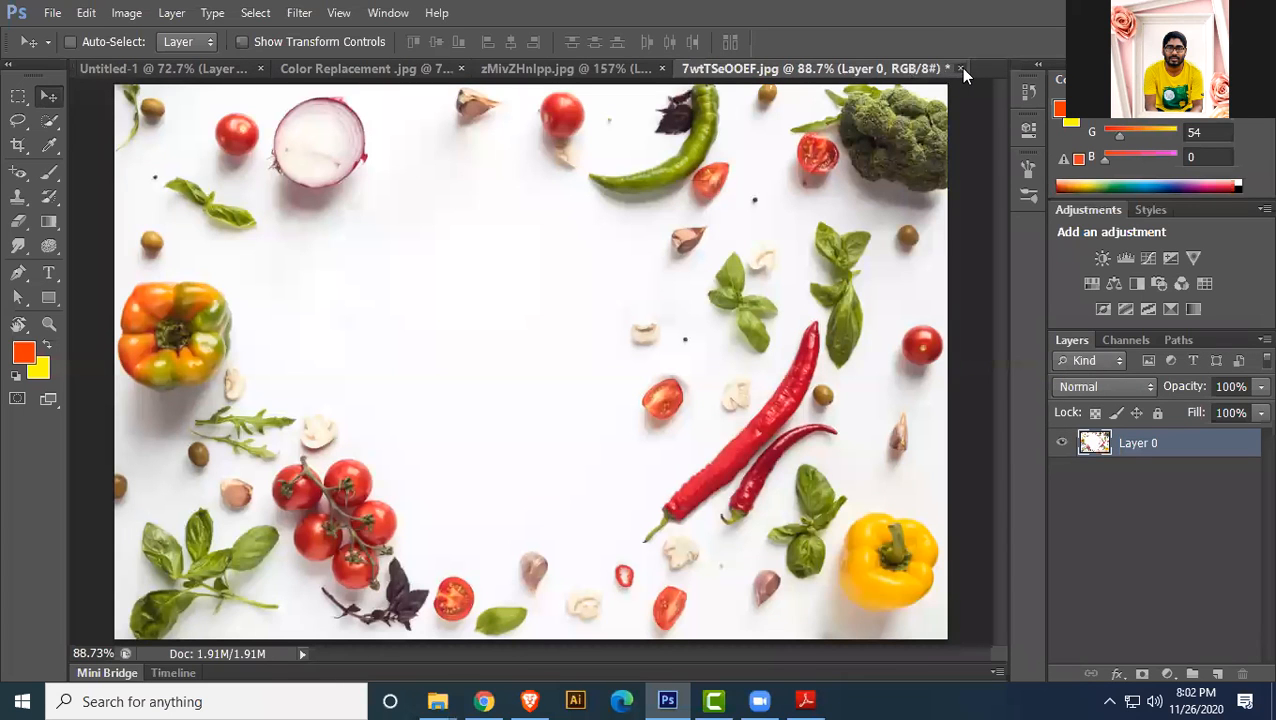
pyautogui.click(960, 68)
pyautogui.click(633, 277)
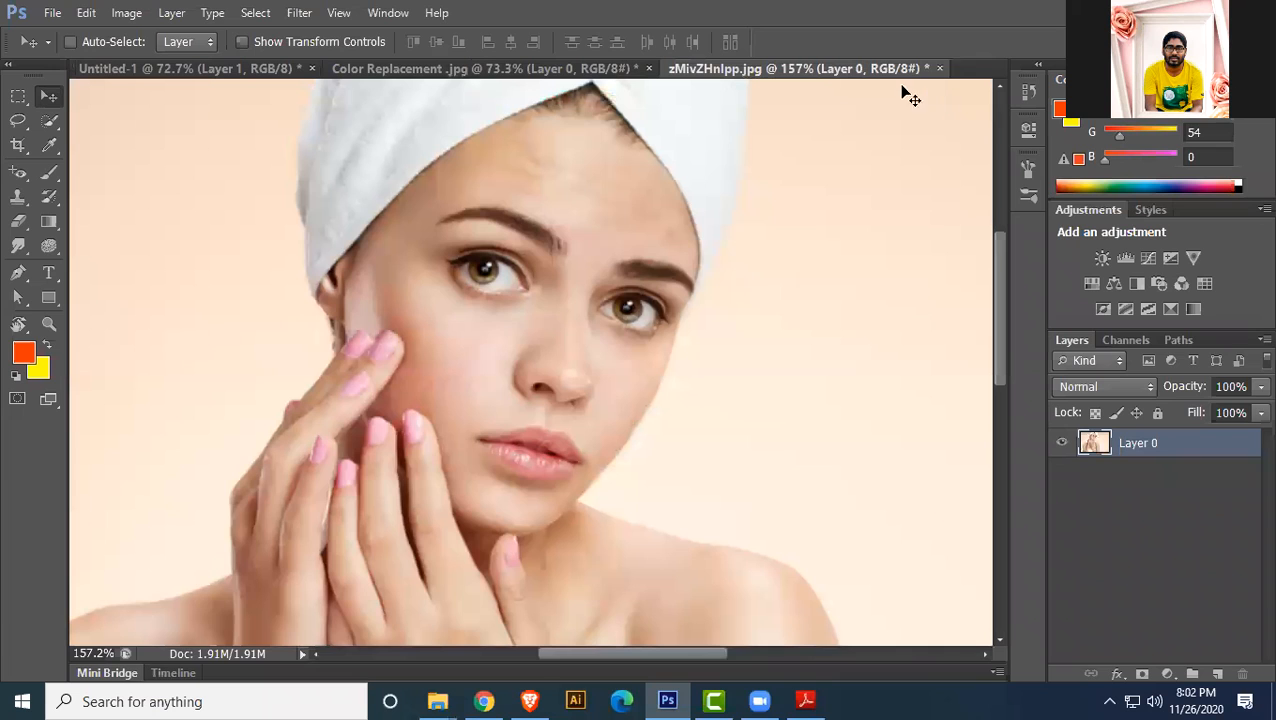
pyautogui.click(939, 69)
pyautogui.click(643, 277)
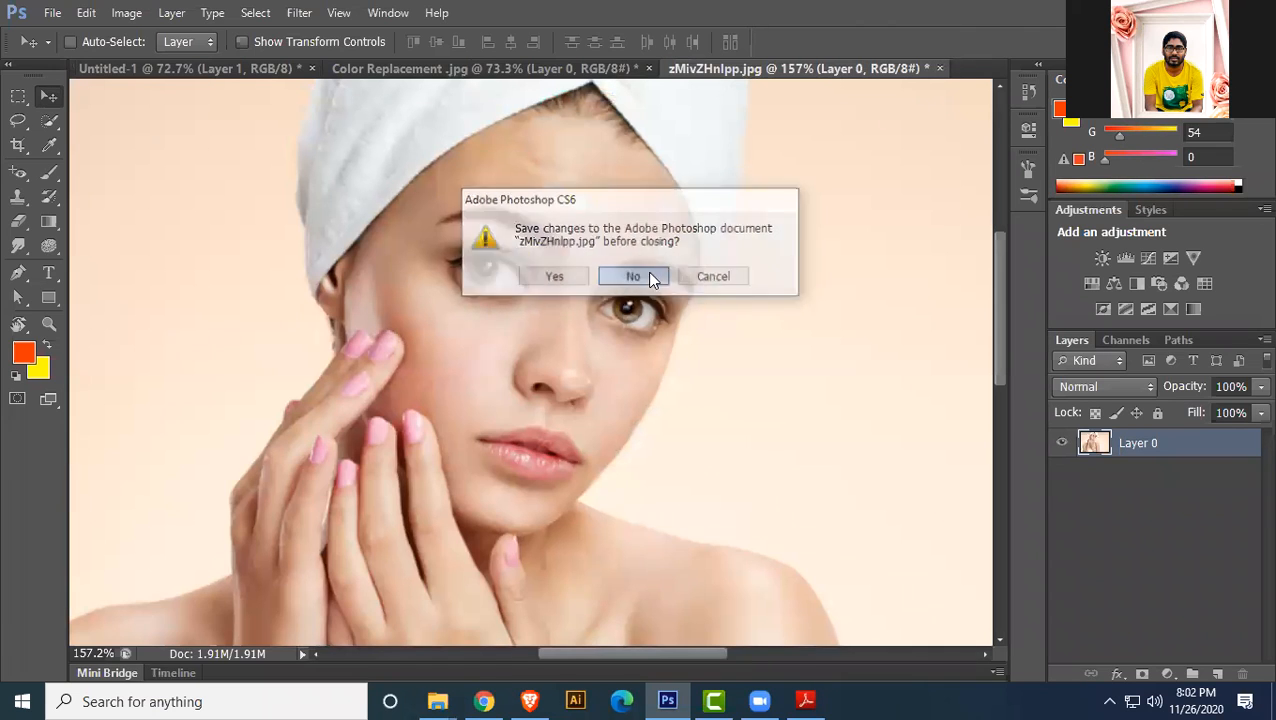
pyautogui.click(649, 68)
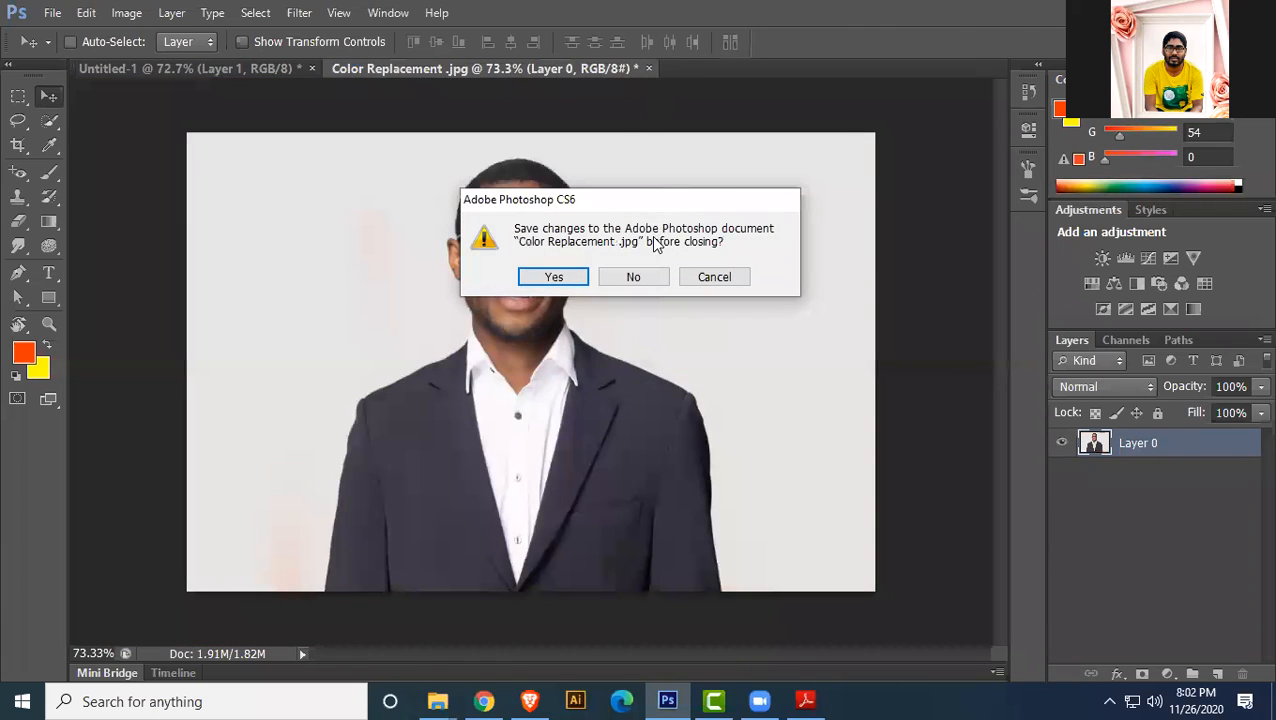
pyautogui.click(647, 284)
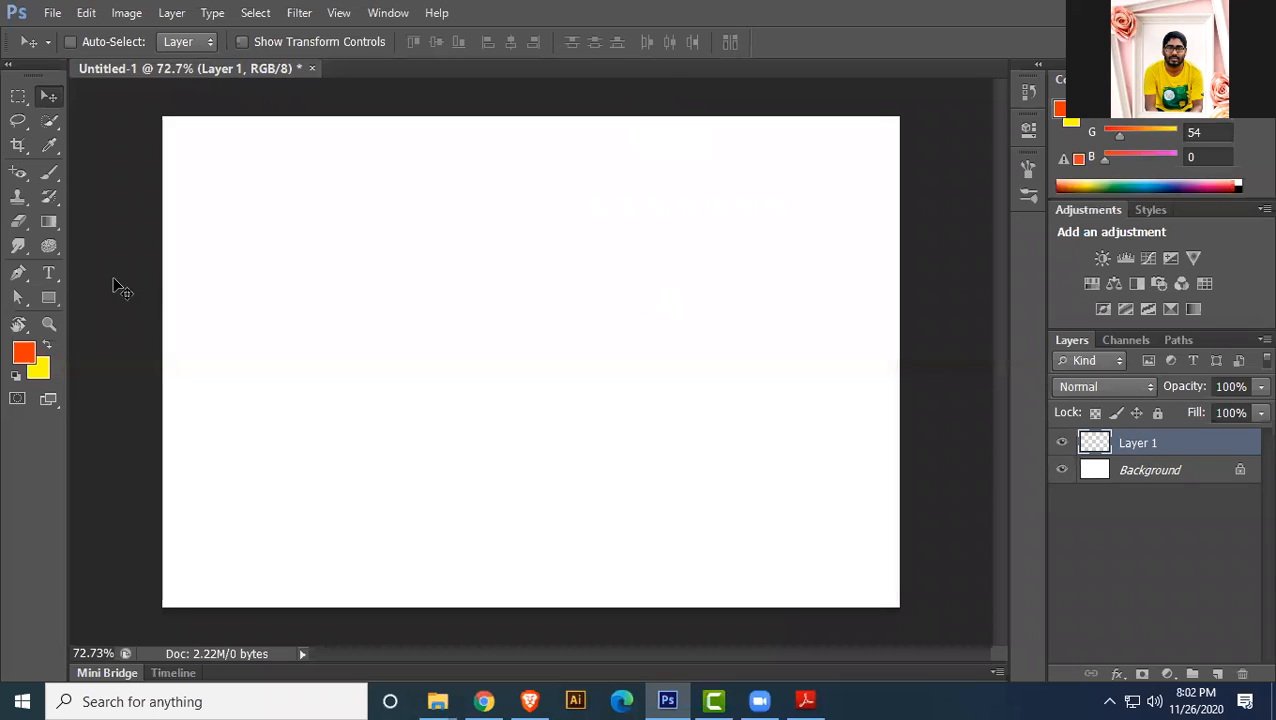
# - Draw a large rectangular marquee selection around the upper middle of the Untitled-1 canvas with Layer 1 active
pyautogui.click(18, 96)
pyautogui.moveTo(322, 190); pyautogui.dragTo(727, 461)
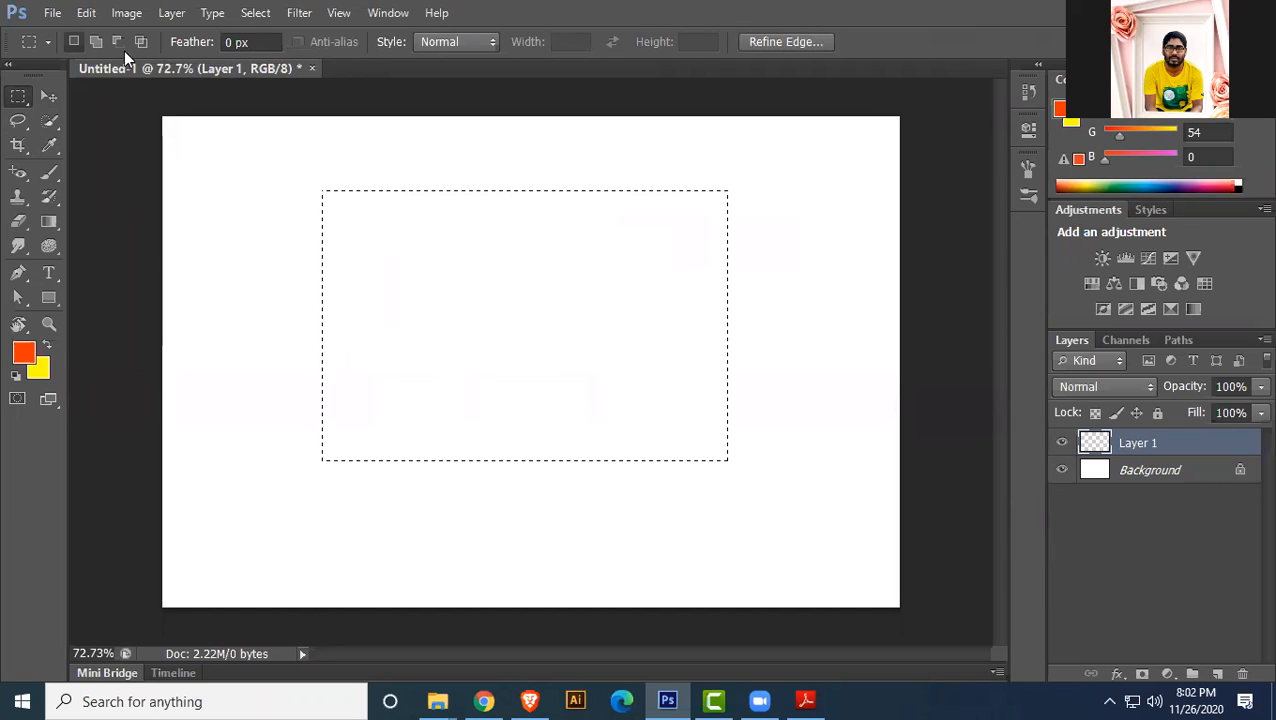
# - Fill the rectangular selection on Layer 1 with the Foreground Color, and clear that orange fill
pyautogui.click(88, 13)
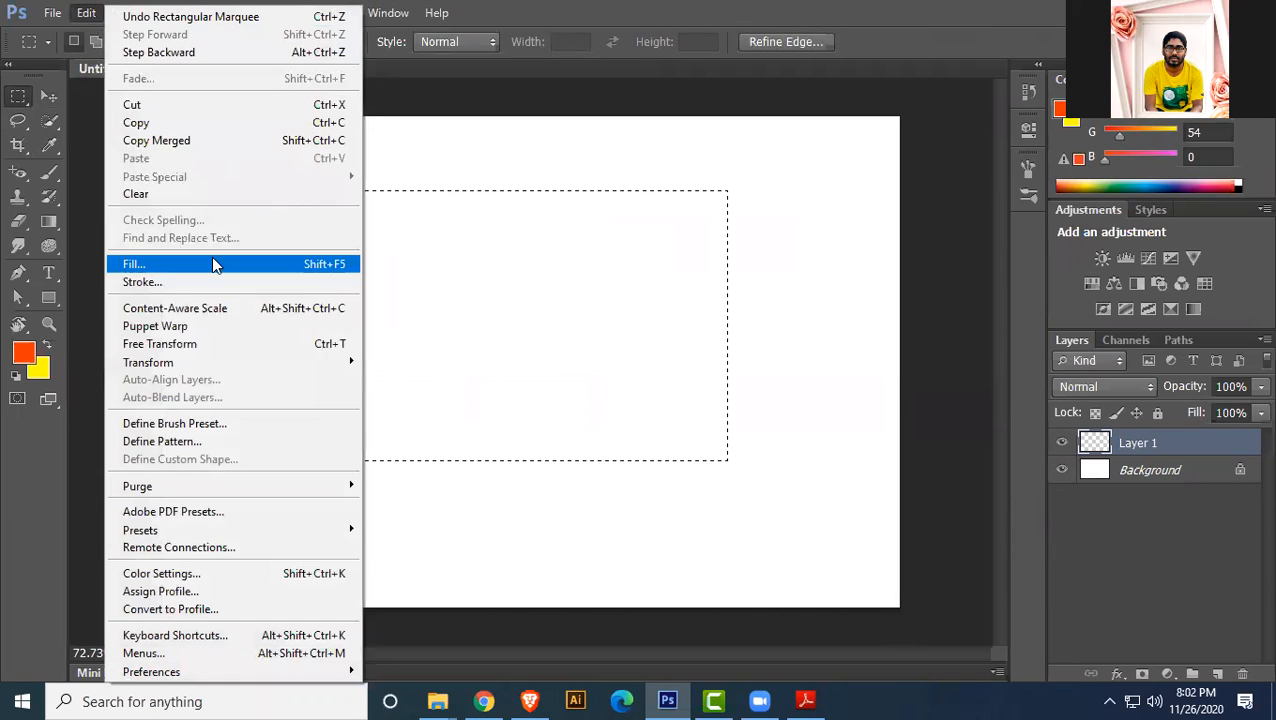
pyautogui.click(150, 265)
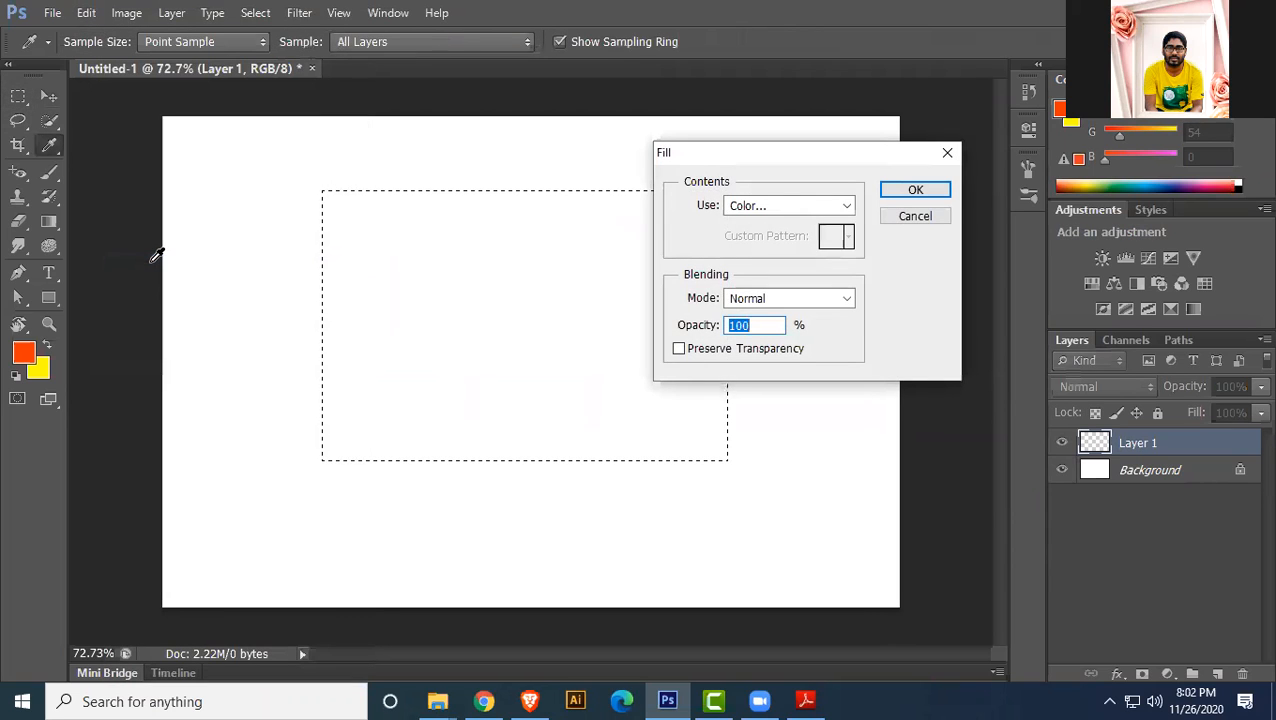
pyautogui.moveTo(856, 155); pyautogui.dragTo(965, 141)
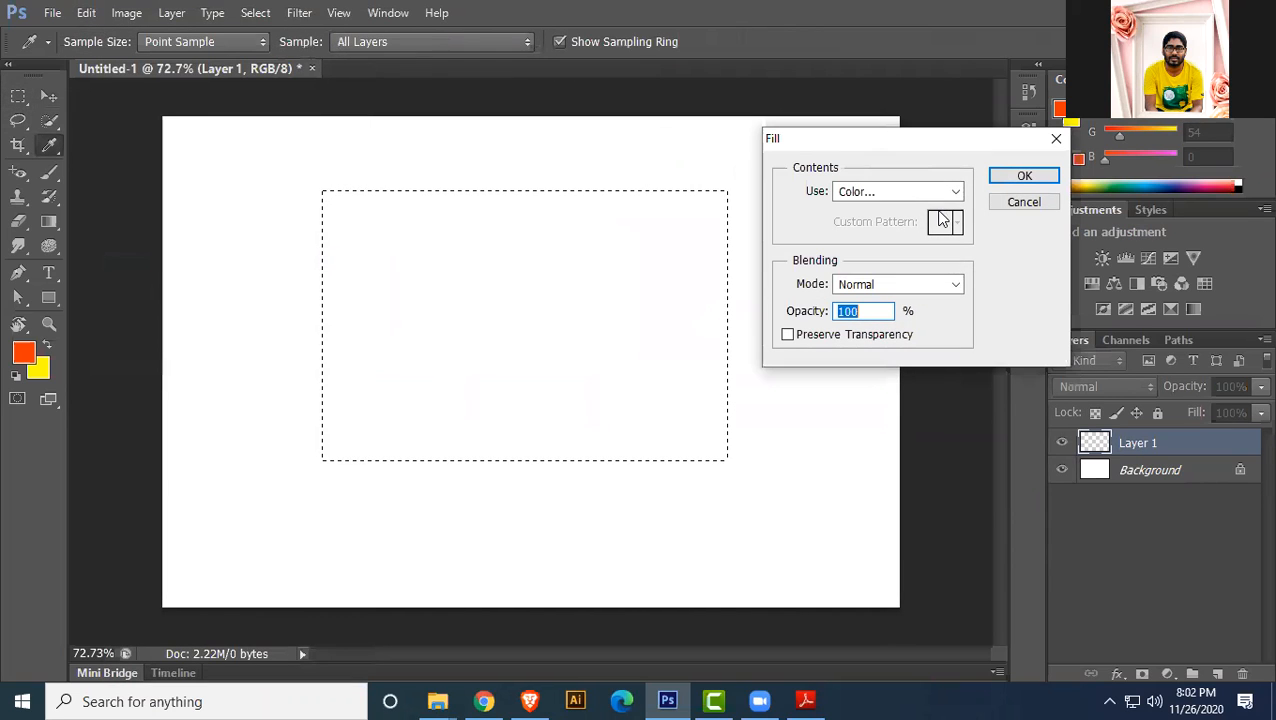
pyautogui.click(955, 192)
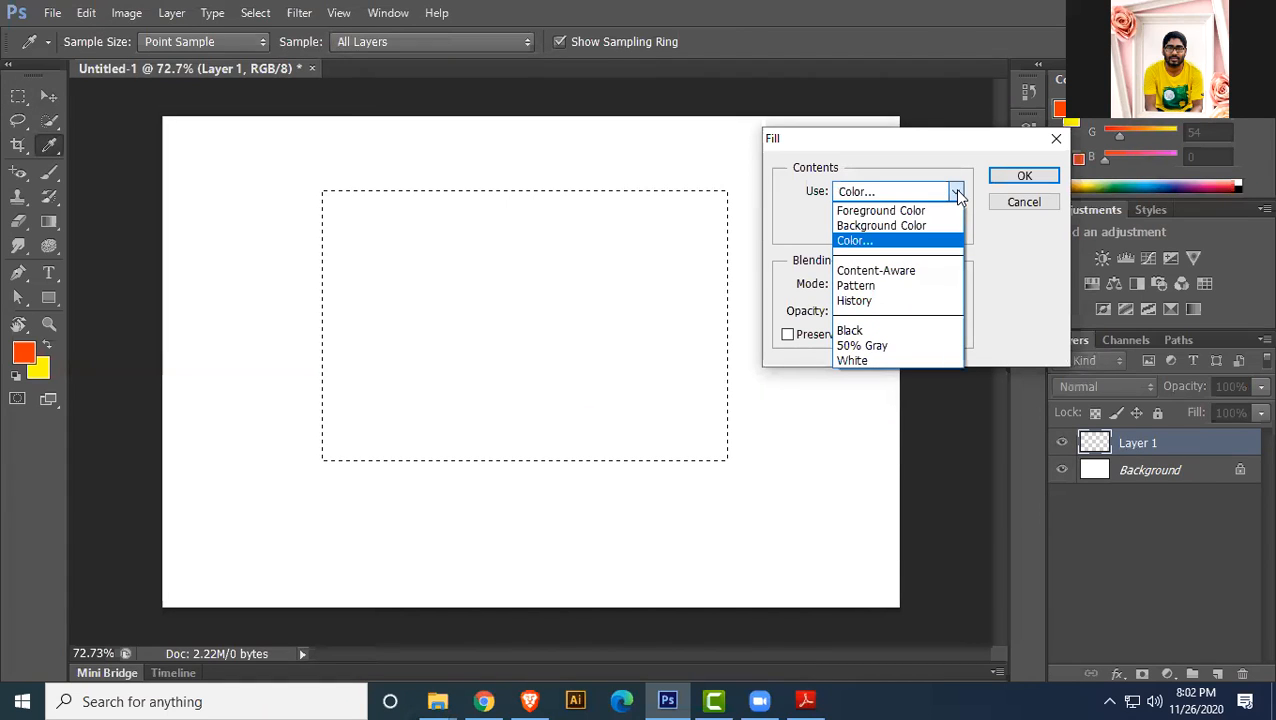
pyautogui.click(910, 211)
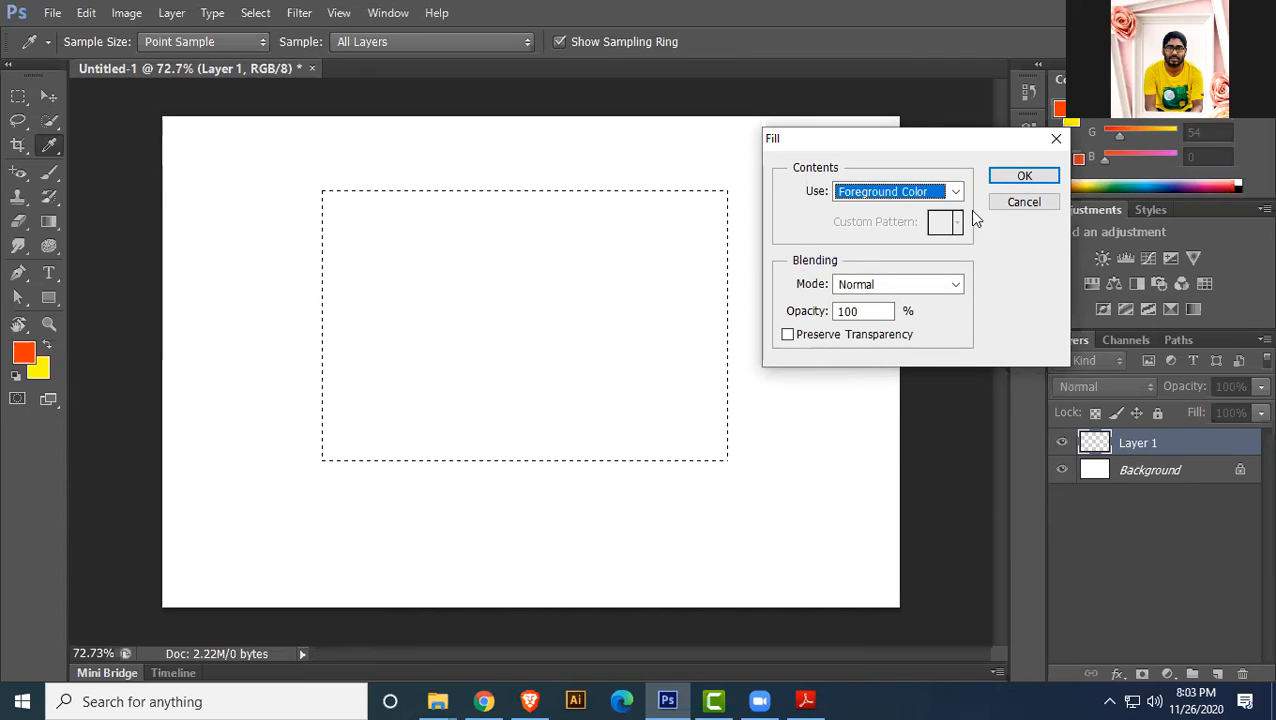
pyautogui.click(1026, 177)
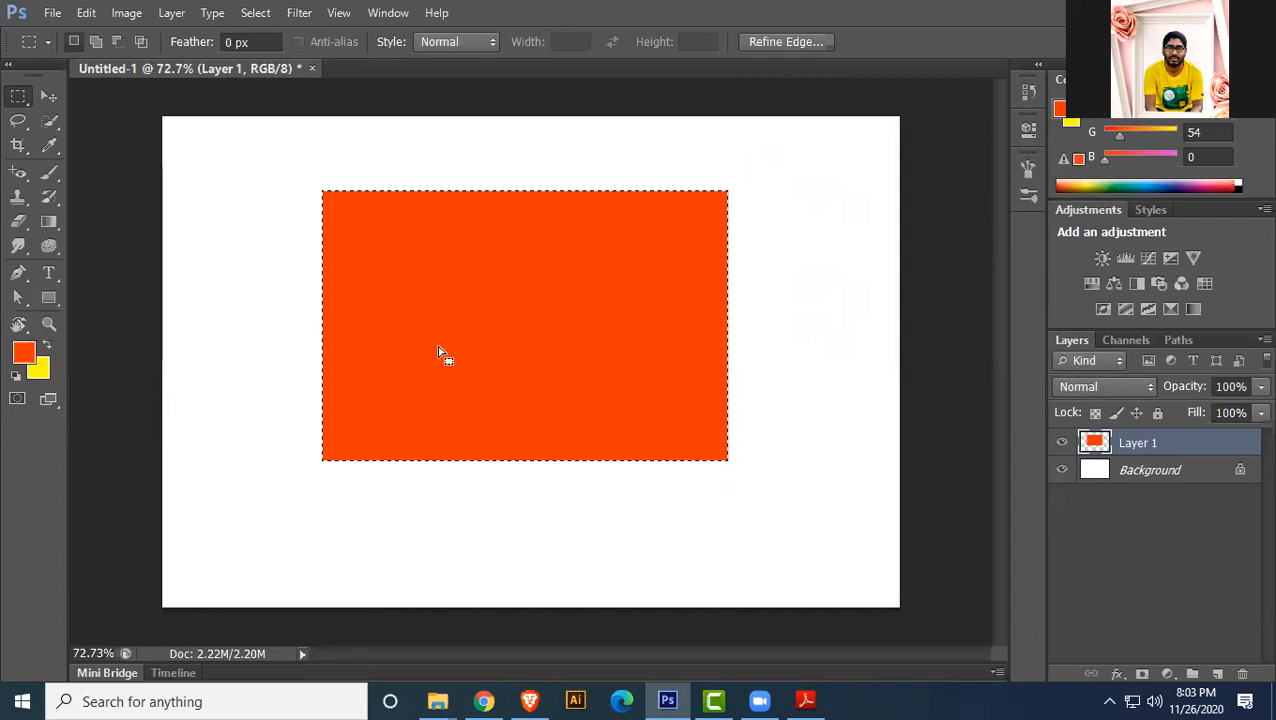
pyautogui.press('Delete')
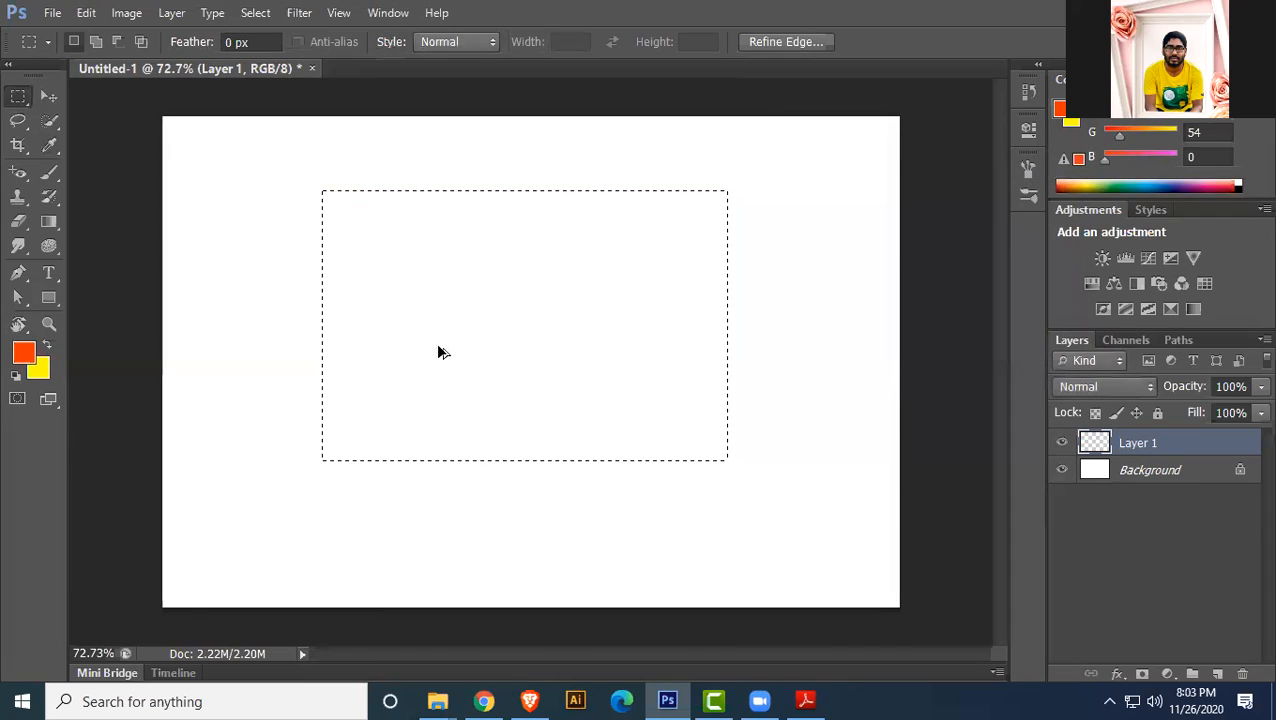
# - Fill the rectangular selection on Layer 1 with the Background Color, and clear that yellow fill
pyautogui.click(86, 12)
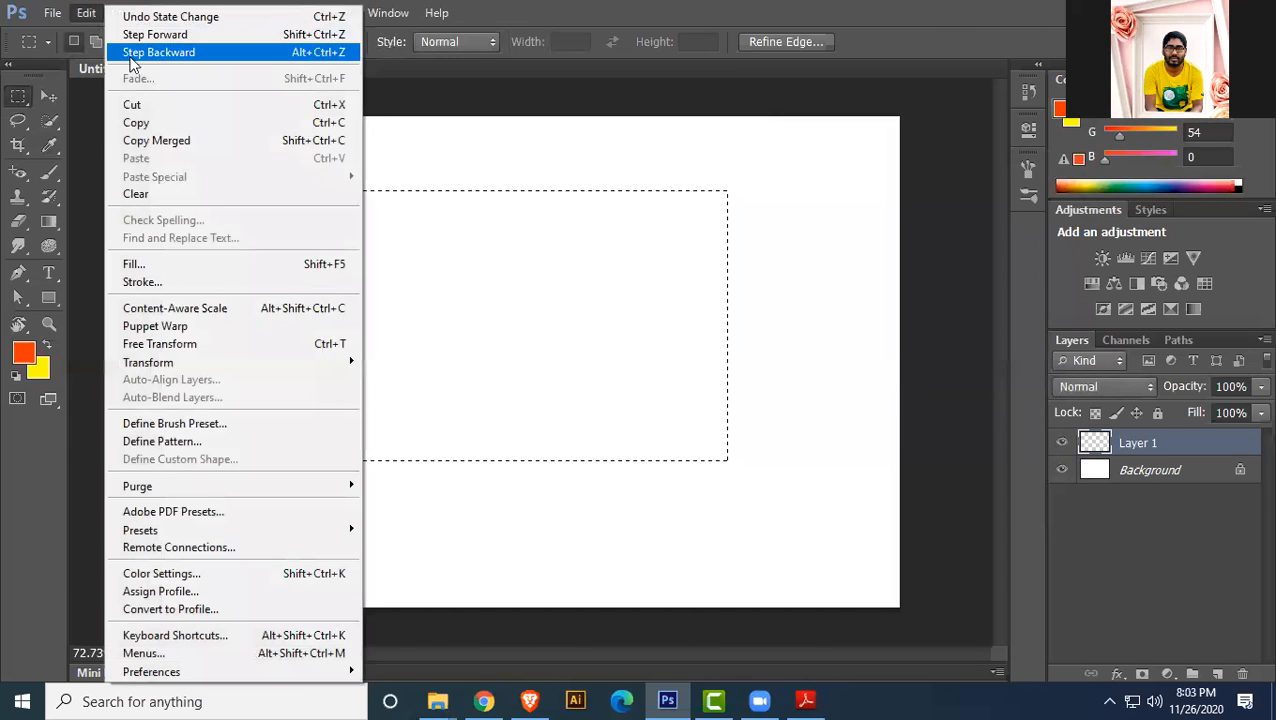
pyautogui.click(140, 264)
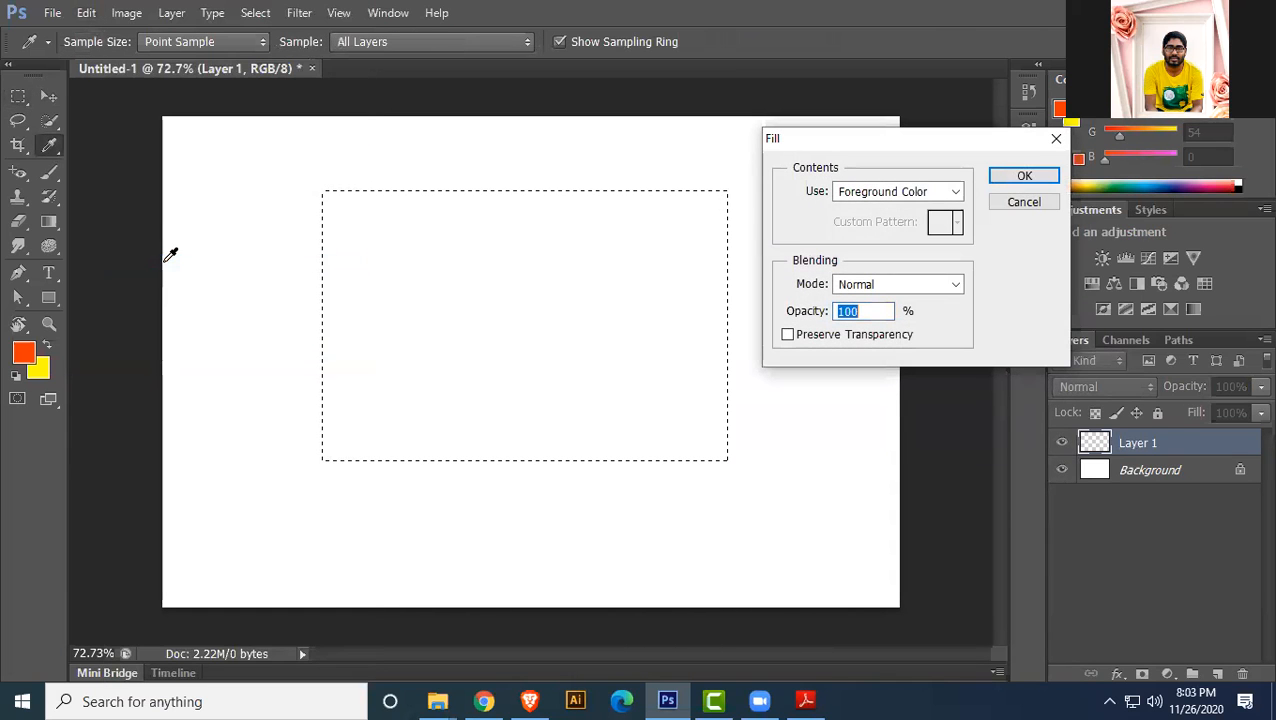
pyautogui.click(948, 191)
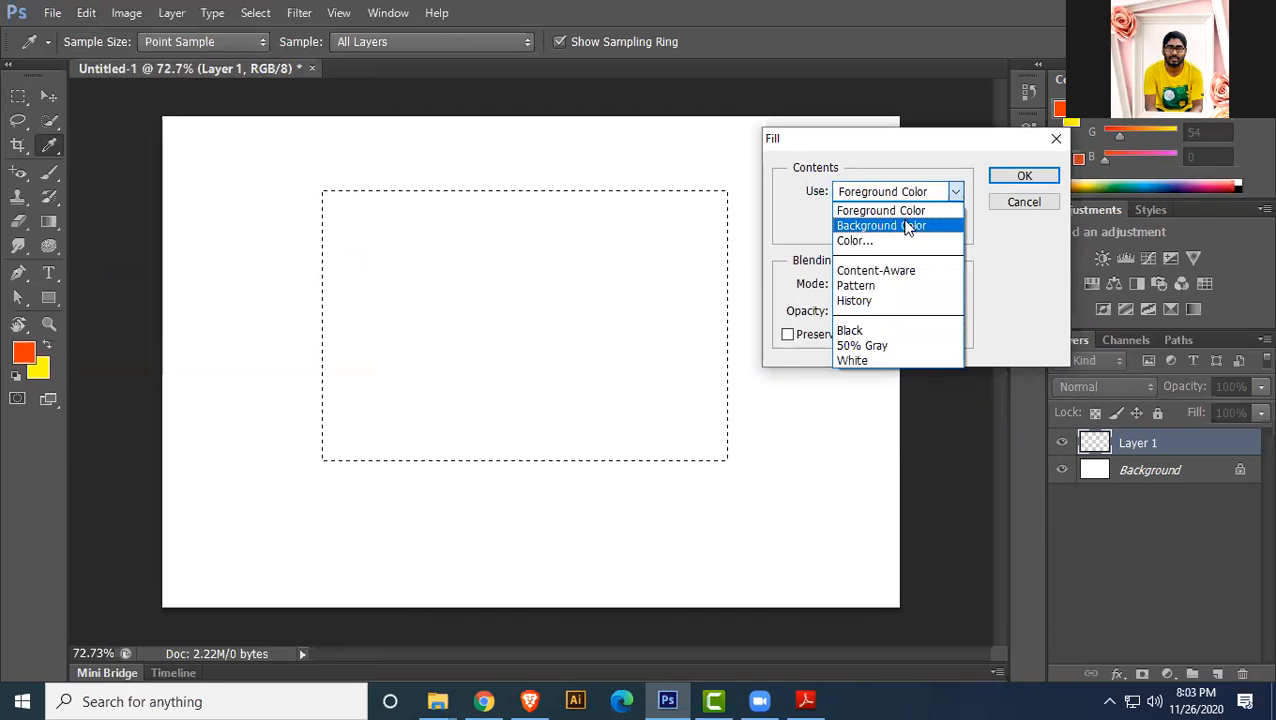
pyautogui.click(900, 228)
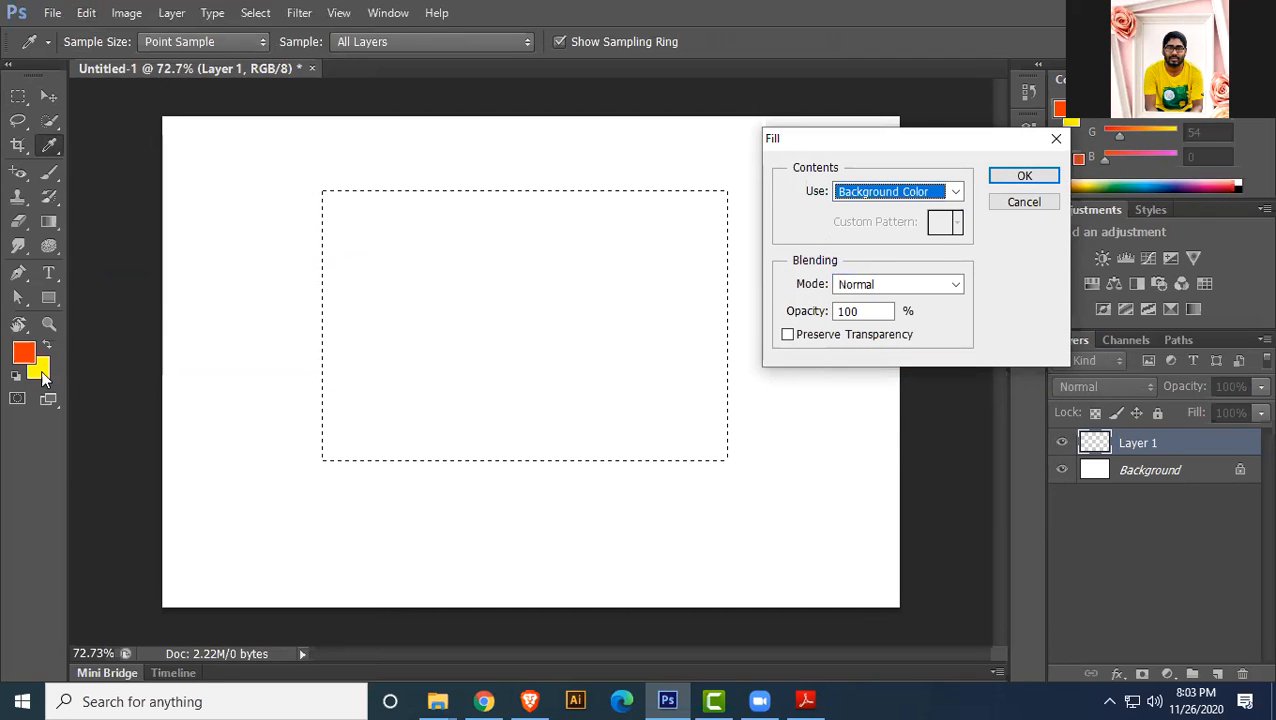
pyautogui.click(1027, 177)
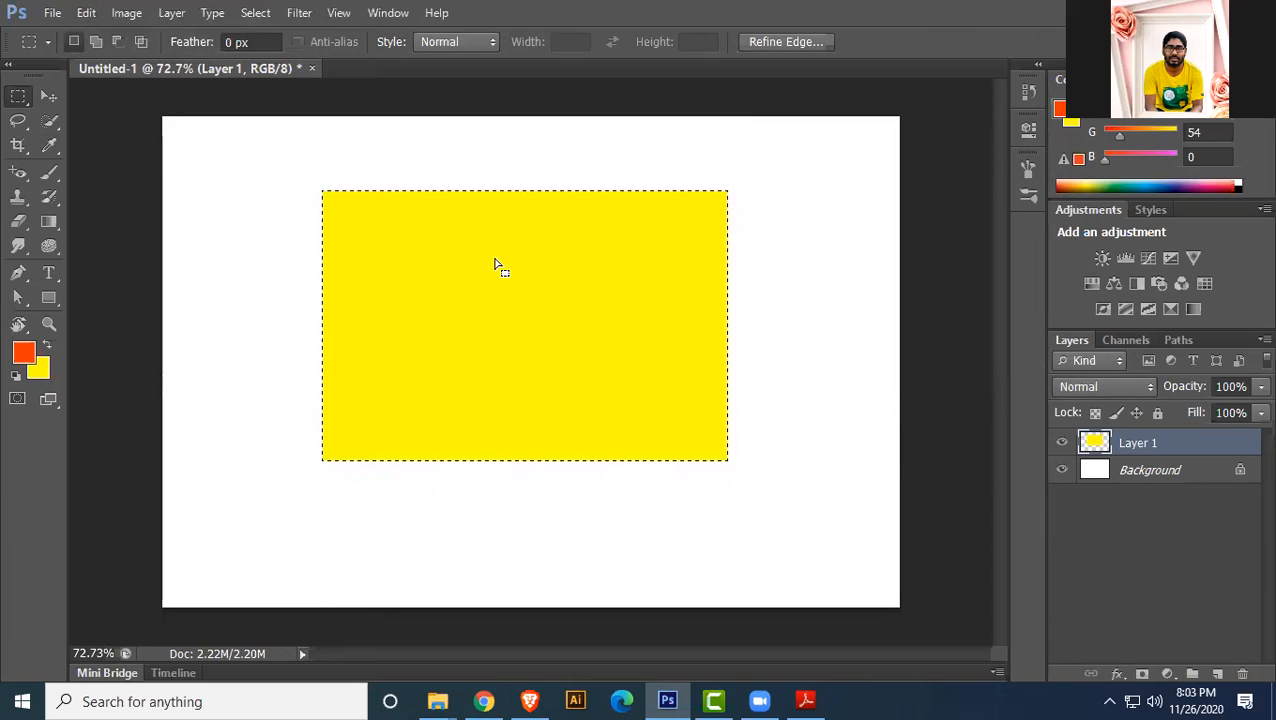
pyautogui.press('Delete')
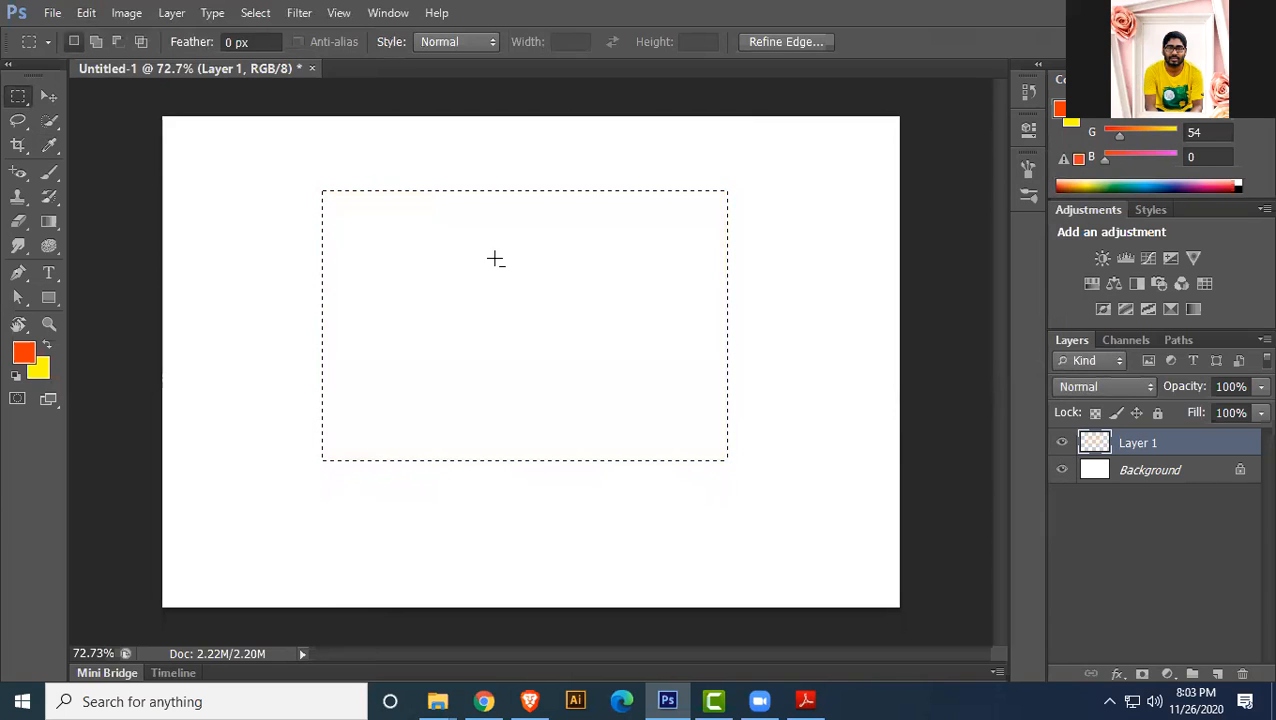
# - Fill the rectangular selection on Layer 1 with the custom blue color 2207f3
pyautogui.click(88, 13)
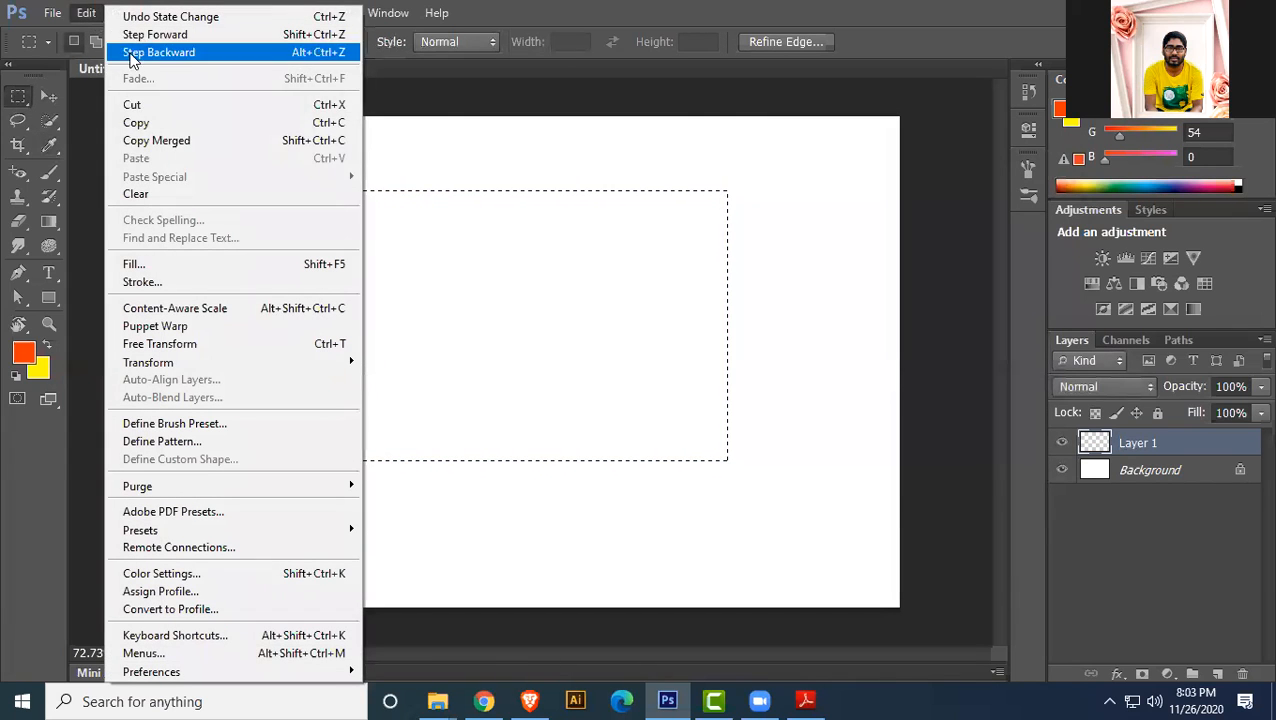
pyautogui.click(182, 264)
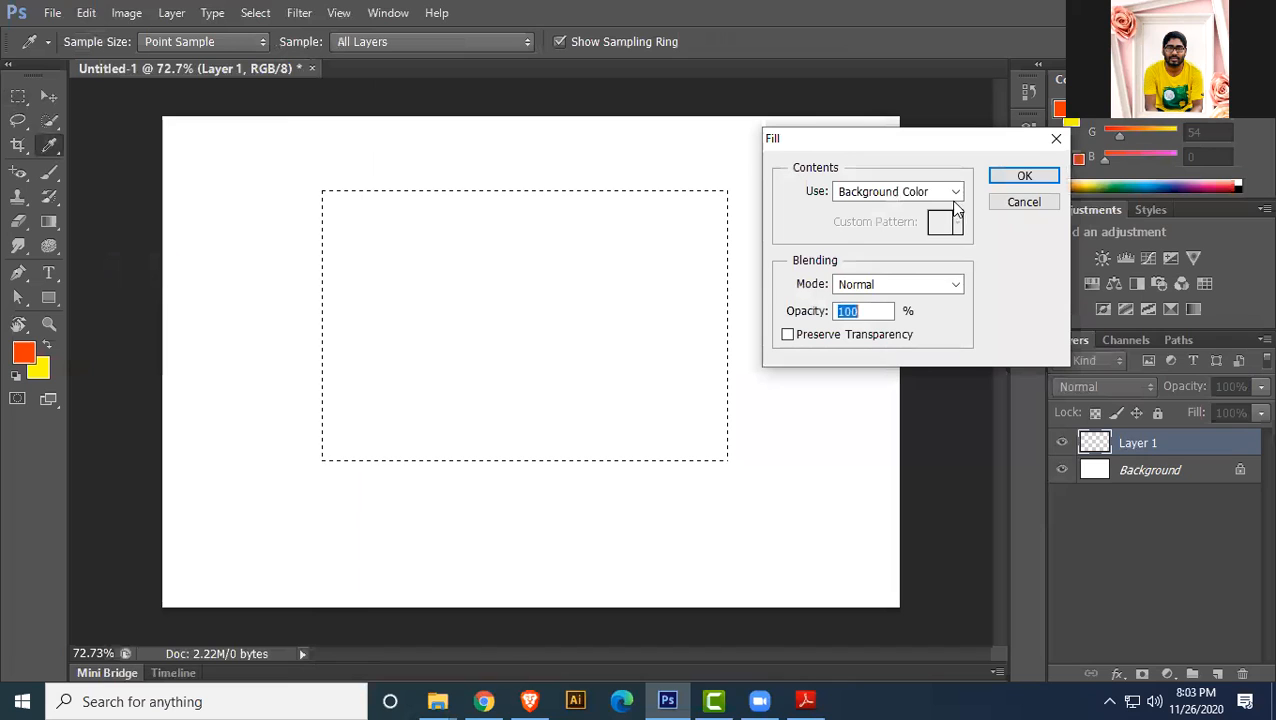
pyautogui.click(955, 195)
pyautogui.click(879, 241)
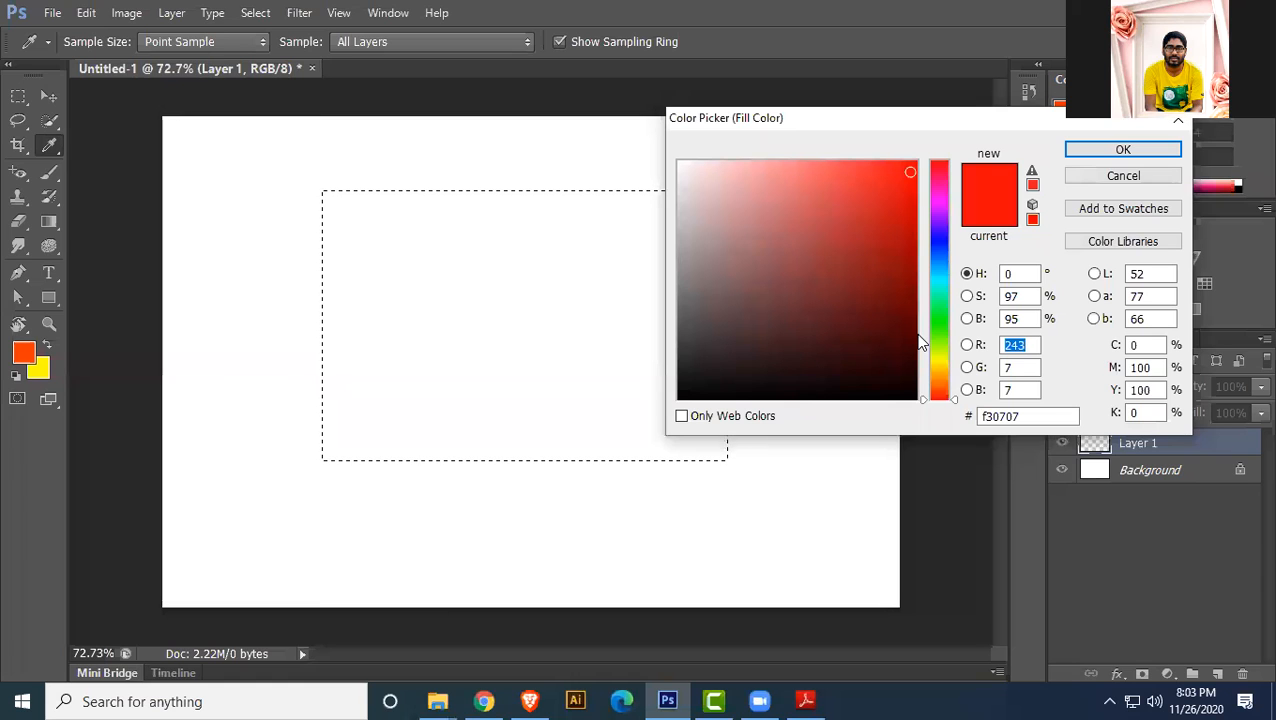
pyautogui.click(935, 236)
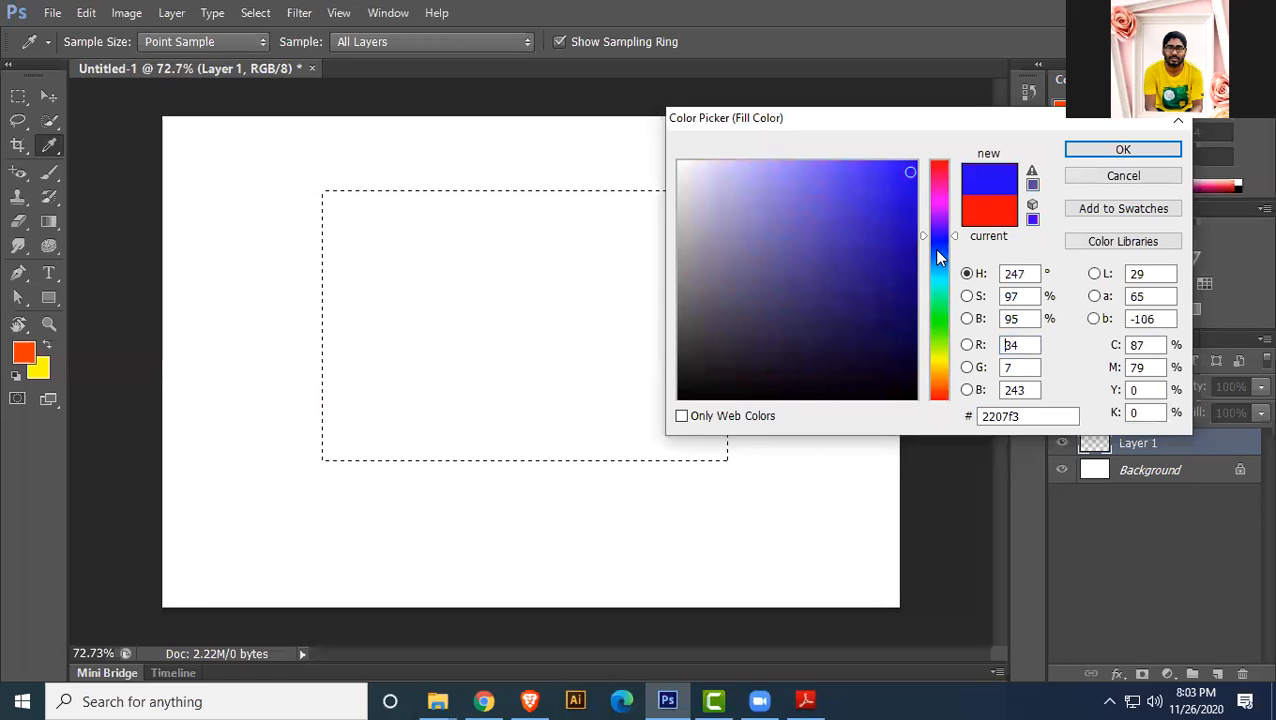
pyautogui.click(1110, 150)
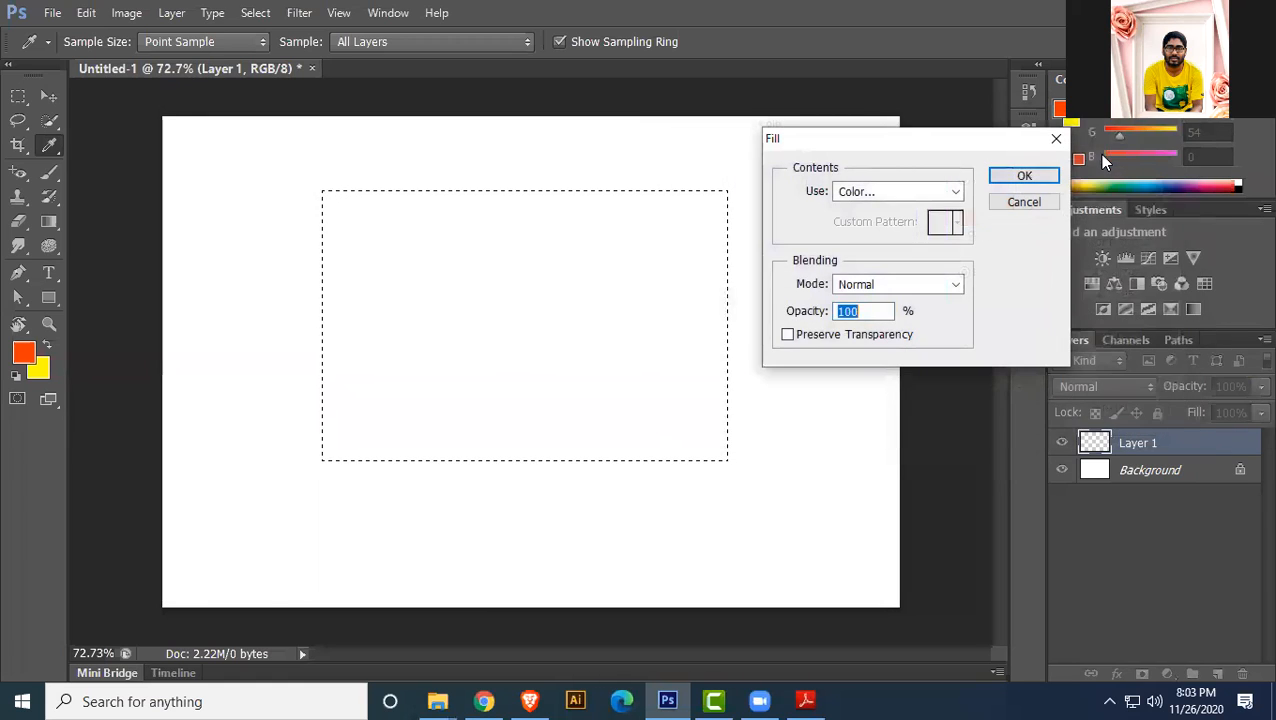
pyautogui.click(1013, 179)
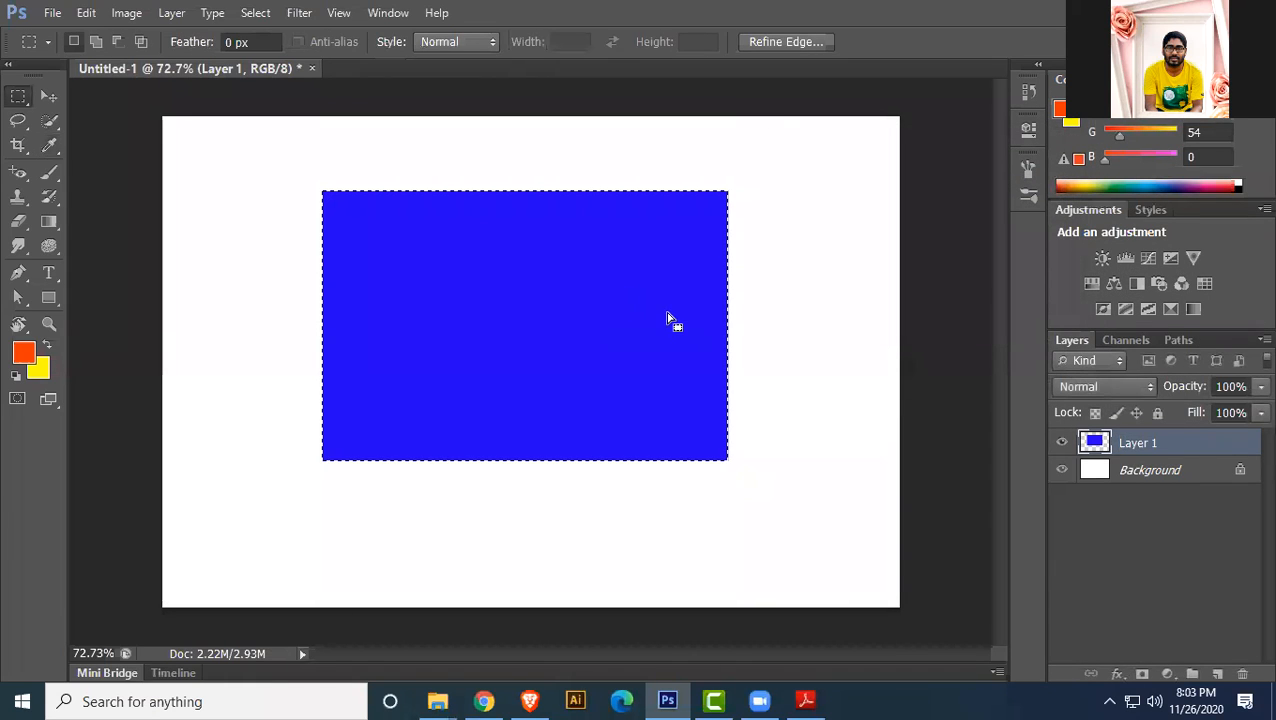
# - Stroke the rectangular selection on Layer 1 with a 10 px red ff0024 outline placed Inside, and undo that stroke
pyautogui.click(86, 13)
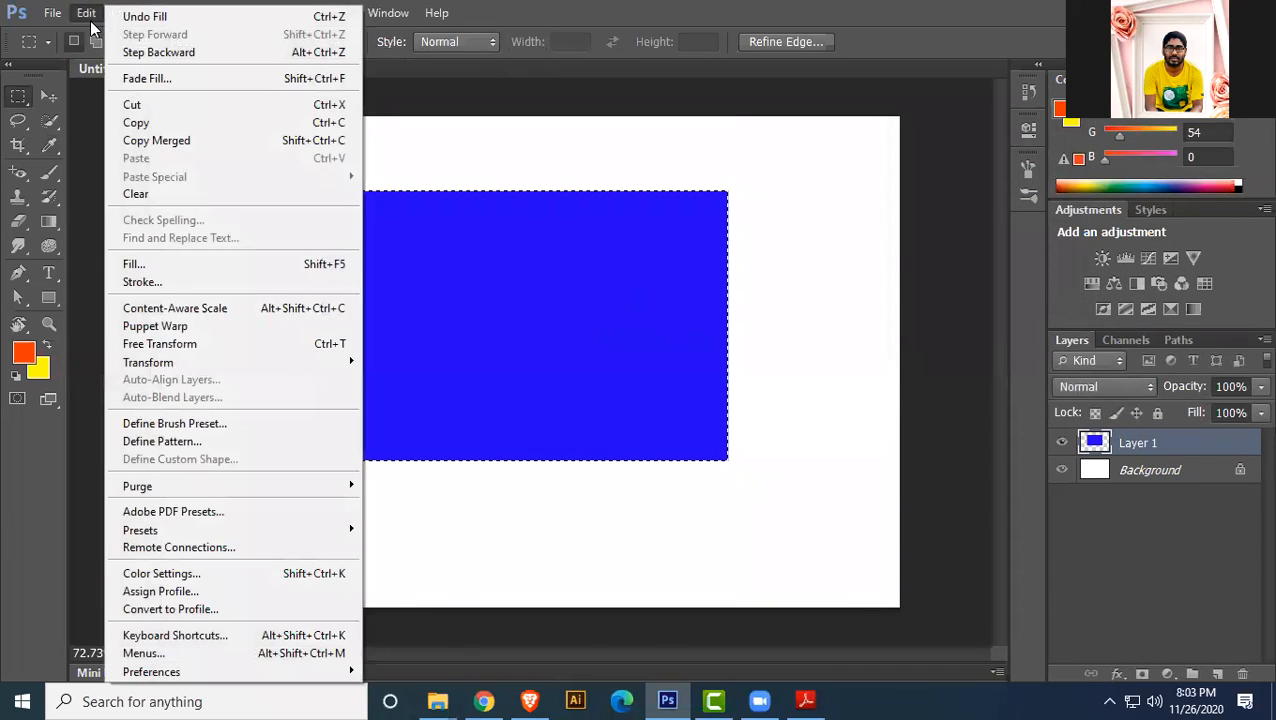
pyautogui.click(152, 282)
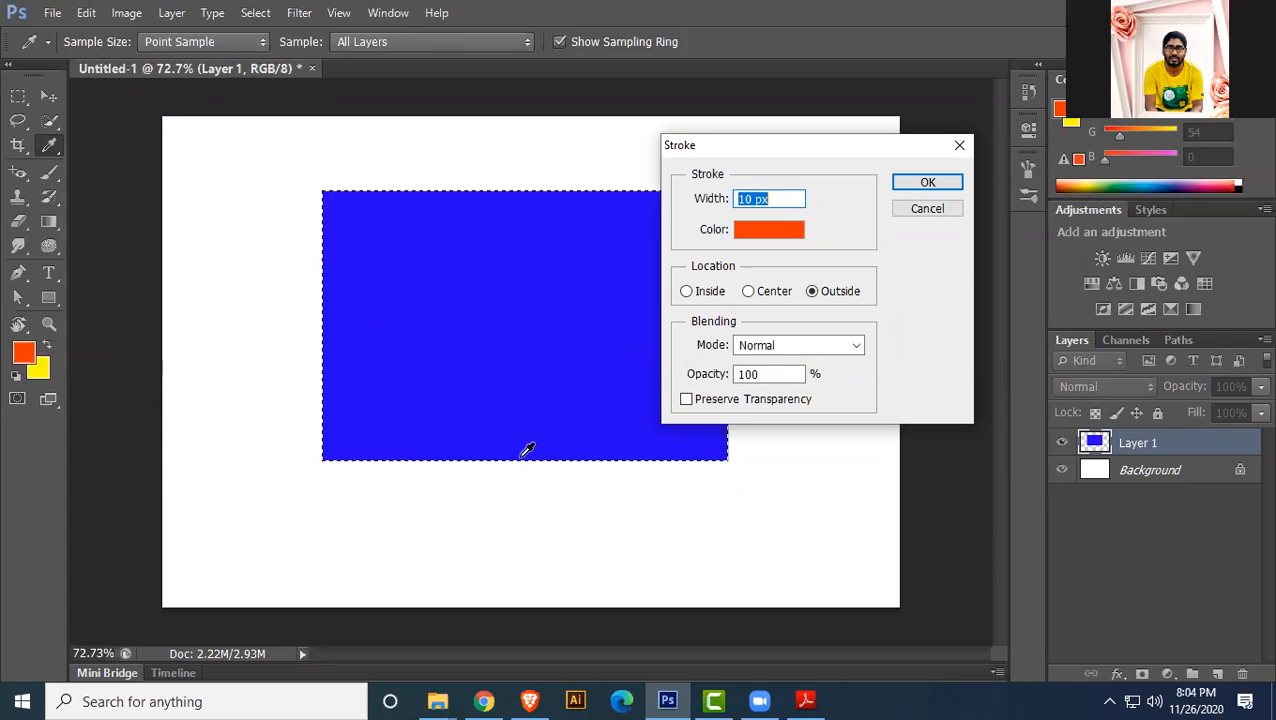
pyautogui.click(770, 232)
pyautogui.click(940, 173)
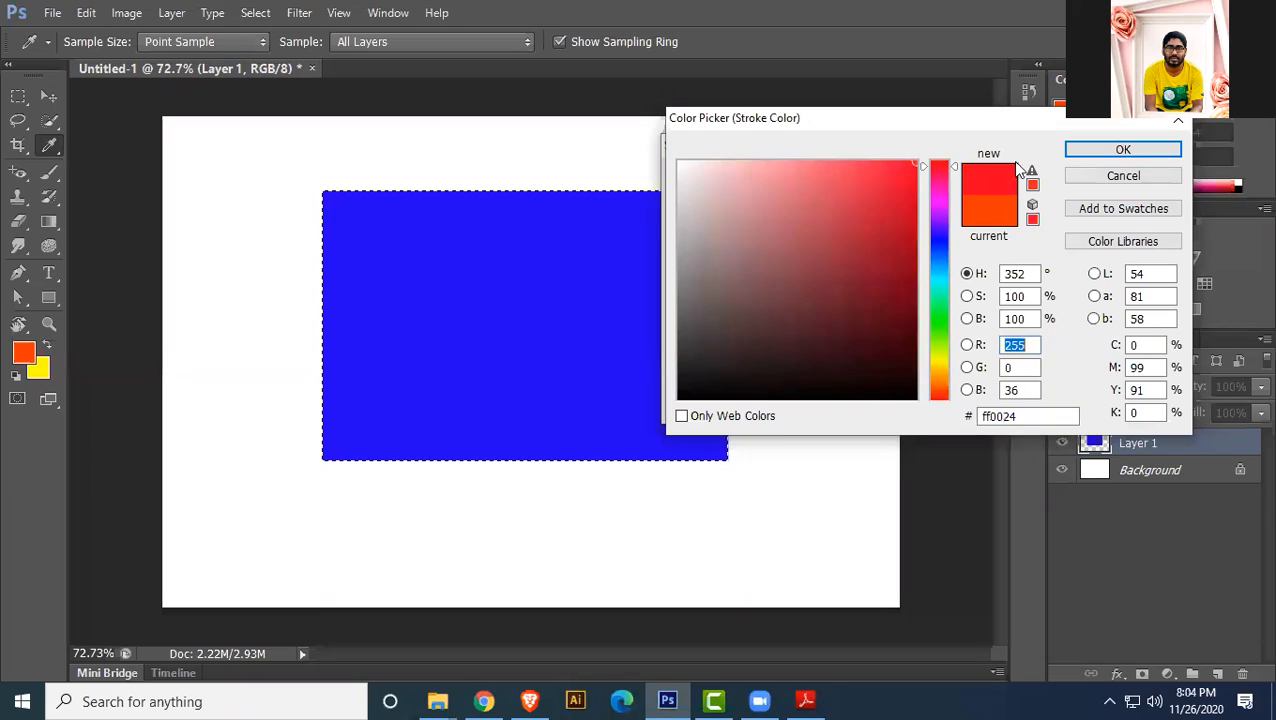
pyautogui.click(1123, 149)
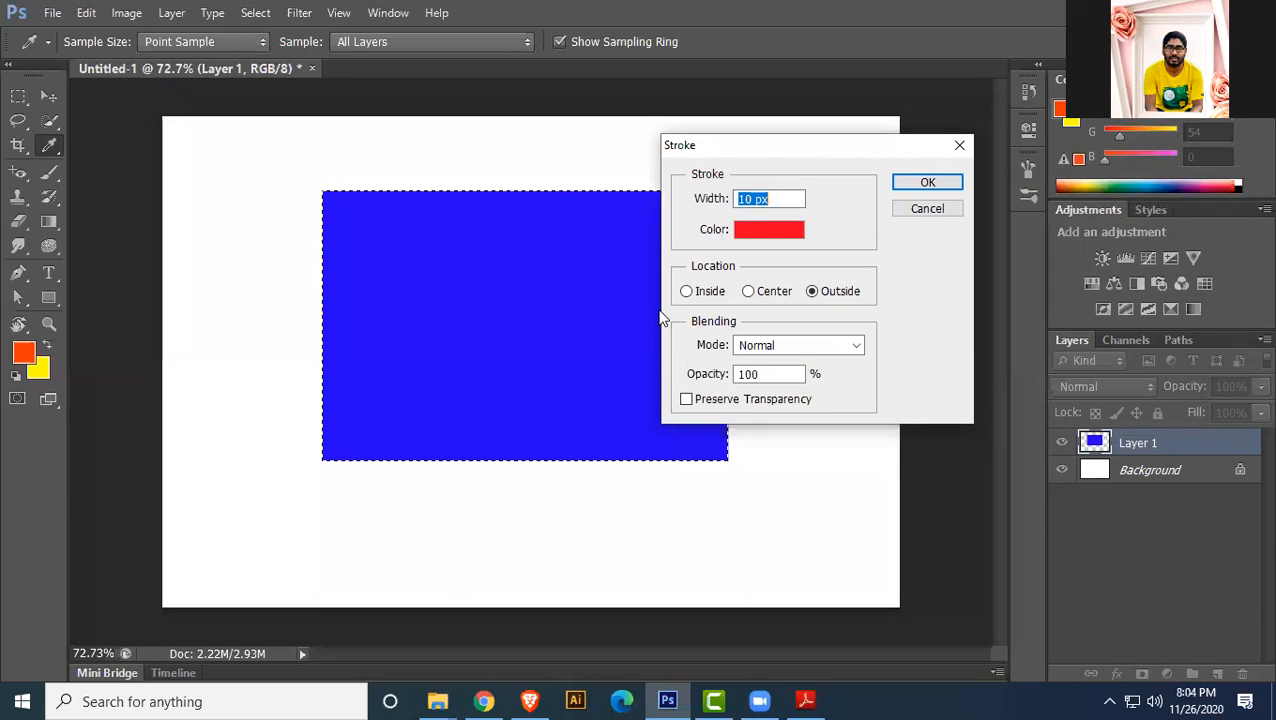
pyautogui.click(686, 291)
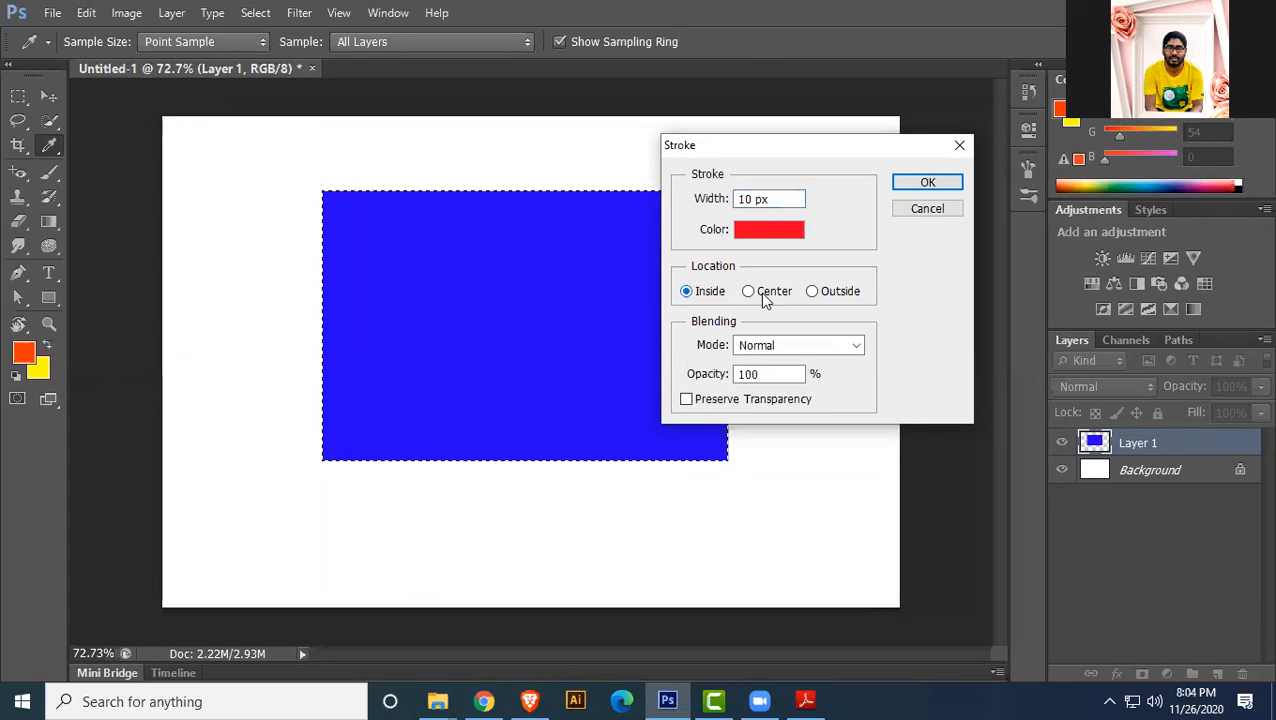
pyautogui.click(902, 183)
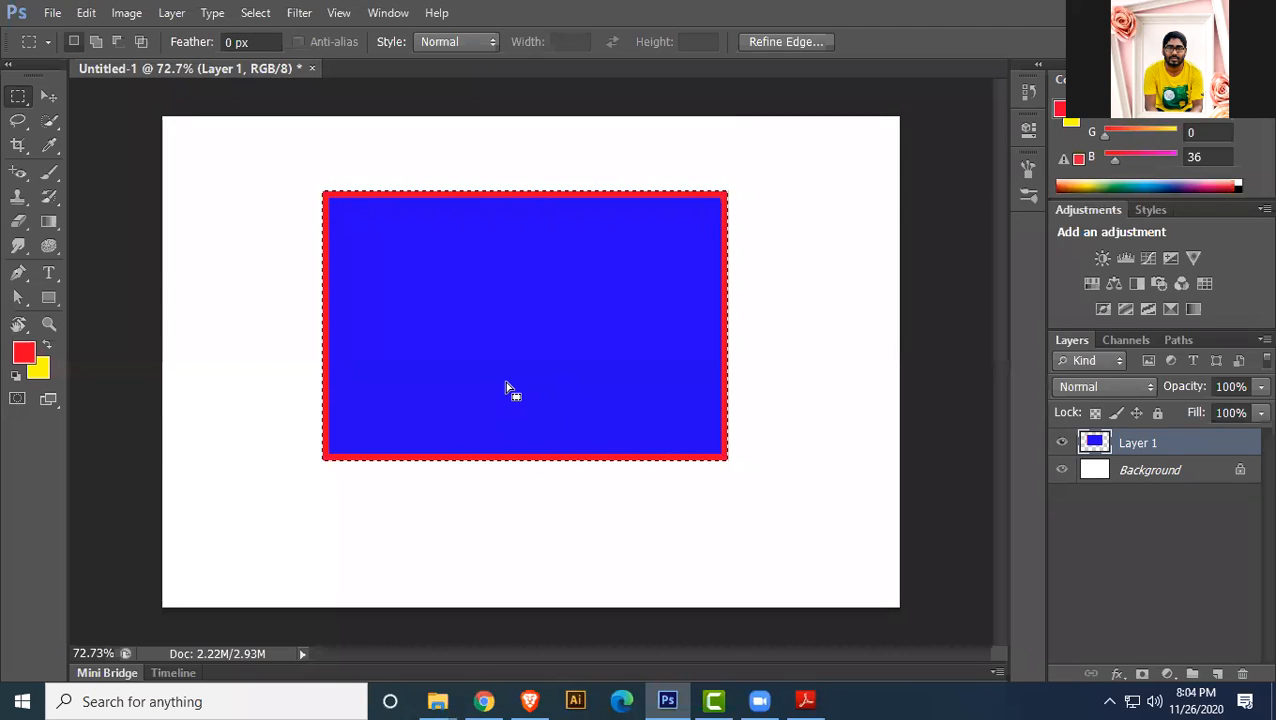
pyautogui.hotkey('ctrl', 'z')
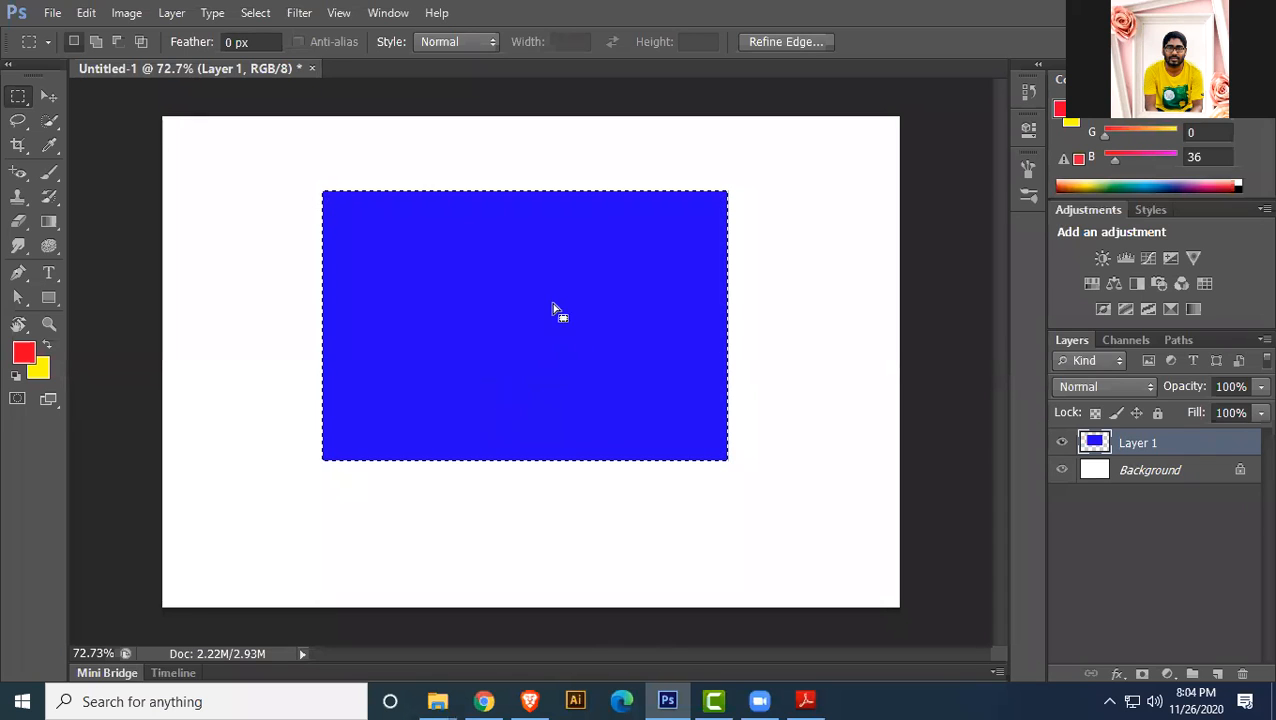
# - Stroke the rectangular selection with the 10 px red outline placed at Center, and undo that stroke
pyautogui.click(86, 13)
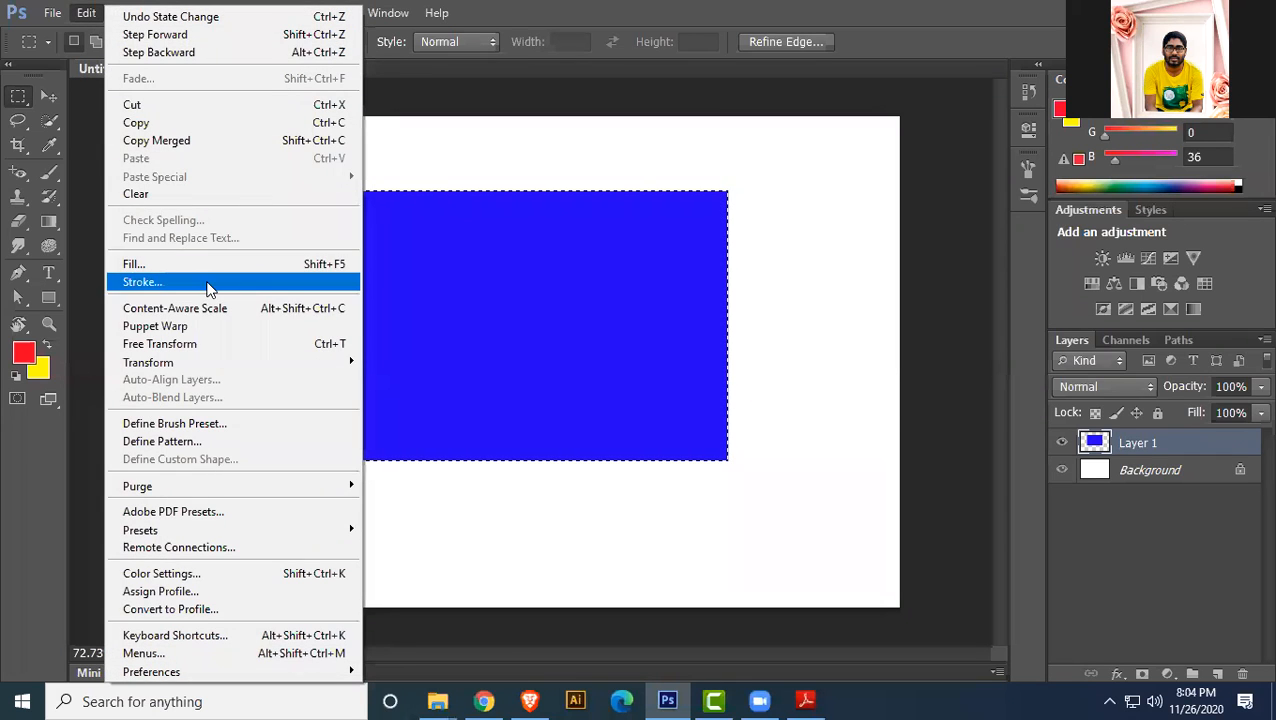
pyautogui.click(208, 283)
pyautogui.click(749, 292)
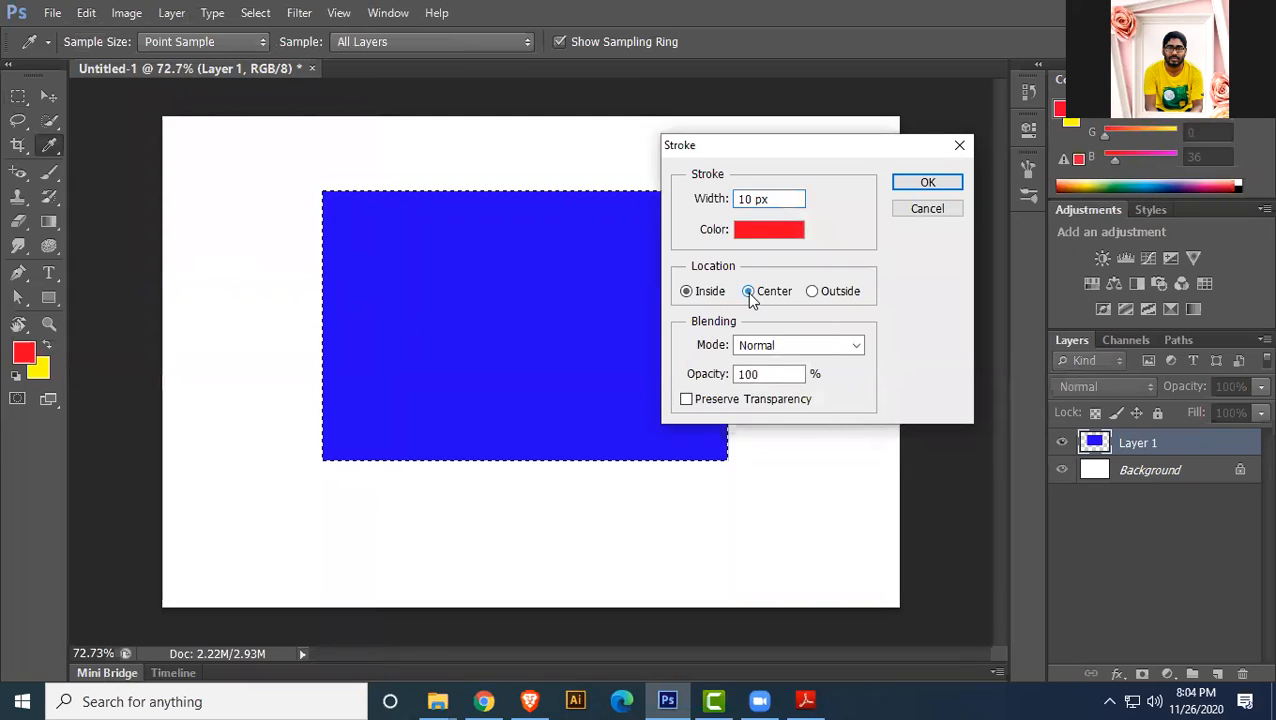
pyautogui.click(928, 183)
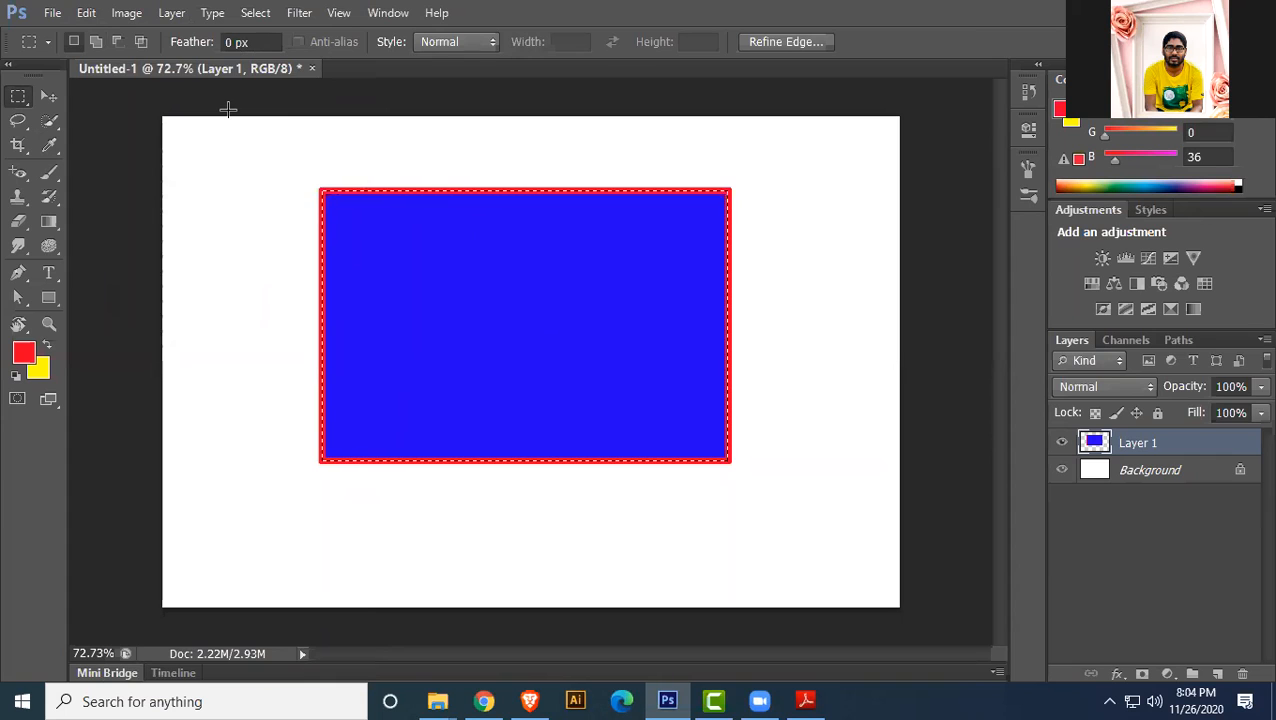
pyautogui.hotkey('ctrl', 'z')
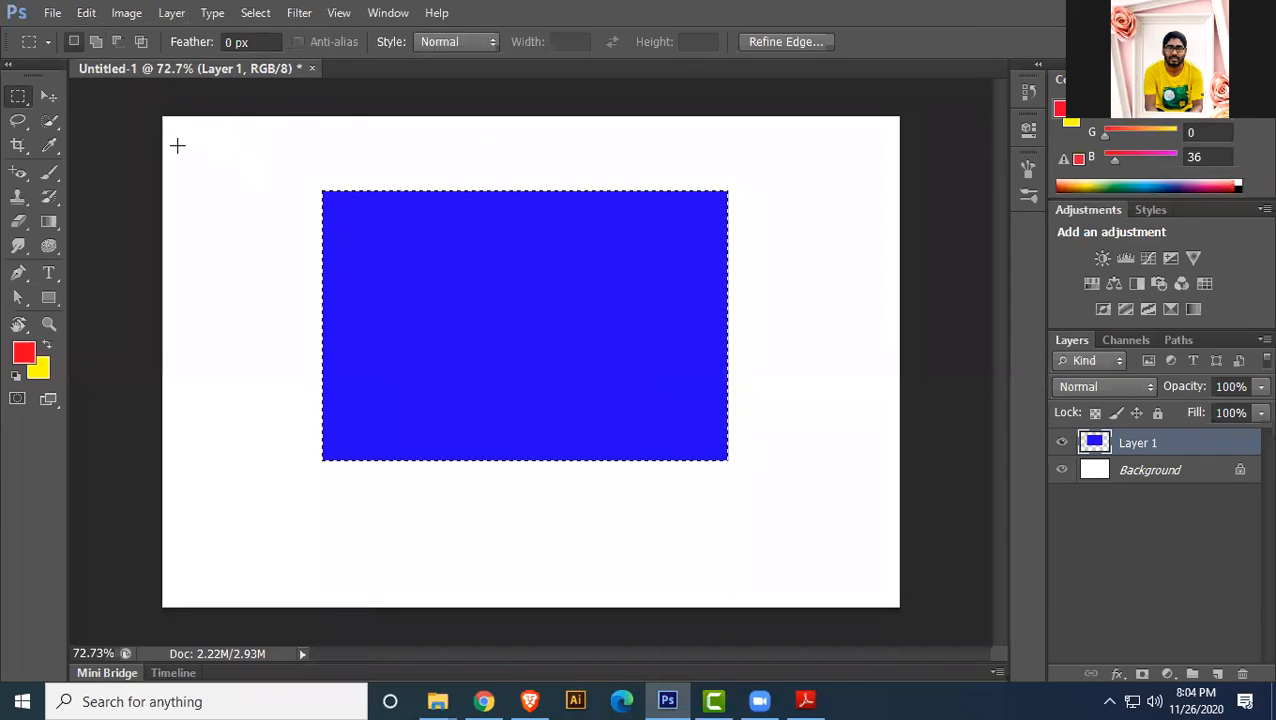
# - Stroke the rectangular selection with the 10 px red outline placed Outside, and undo that stroke
pyautogui.click(88, 14)
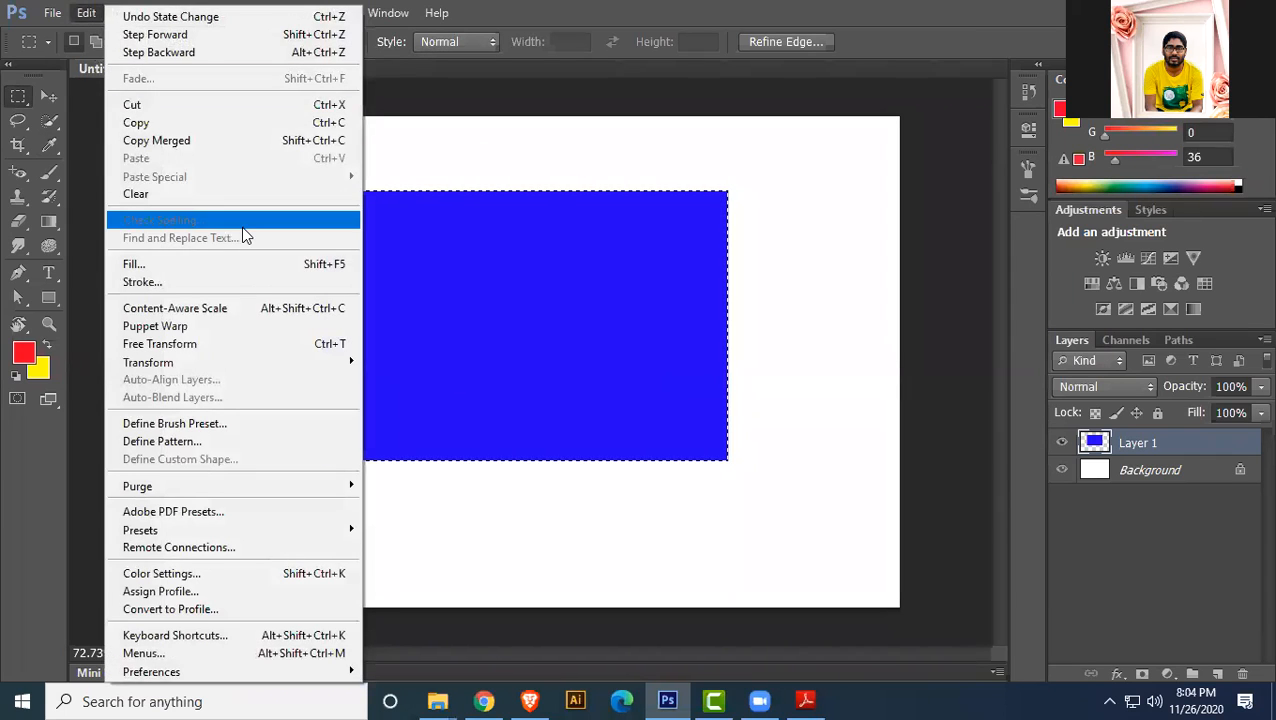
pyautogui.click(188, 284)
pyautogui.click(811, 291)
pyautogui.click(926, 181)
pyautogui.press('m')
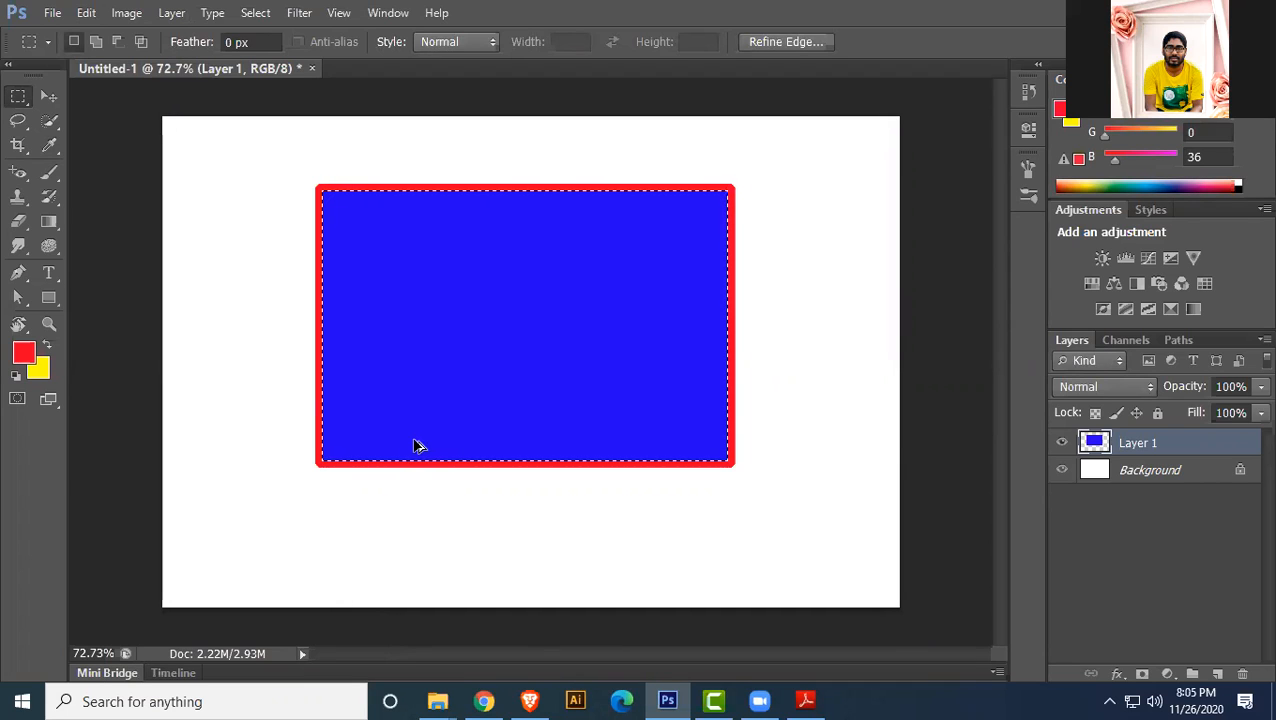
pyautogui.hotkey('ctrl', 'z')
# - Deselect and delete Layer 1 with the blue rectangle, and check the Class - 03 topic list in Photoshop Module.pdf in Adobe Reader
pyautogui.hotkey('ctrl', 'd')
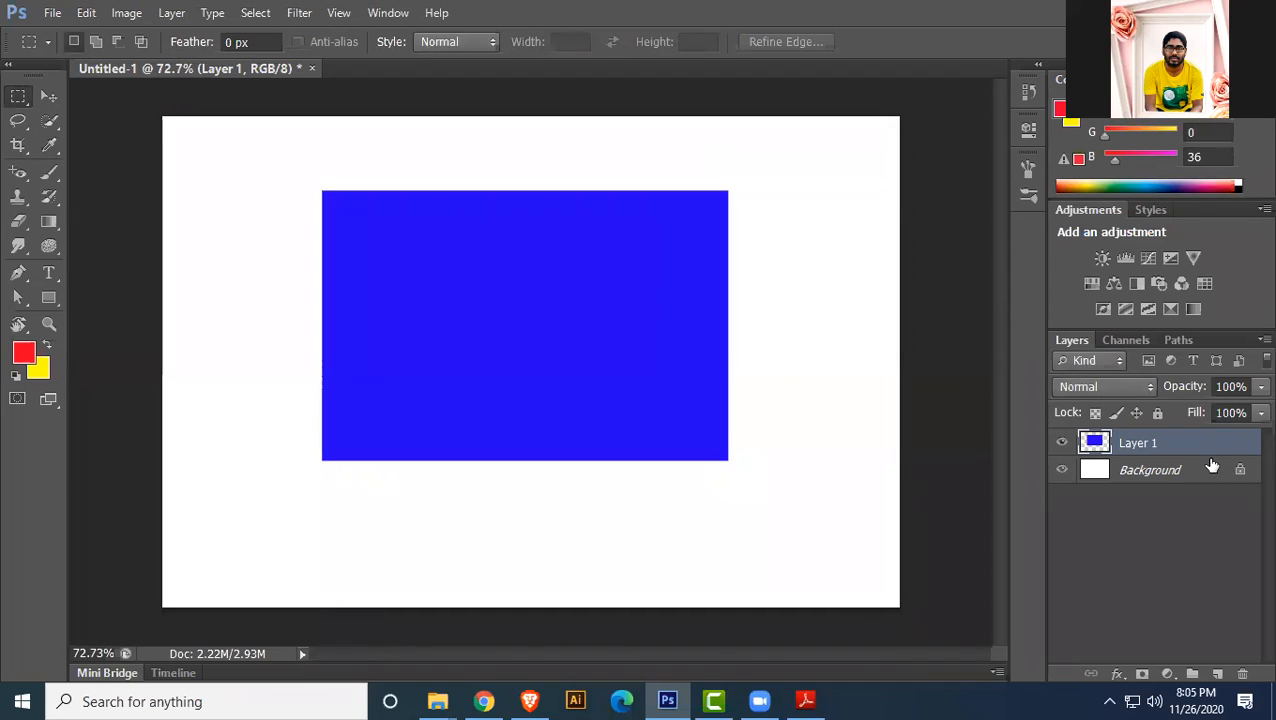
pyautogui.press('Delete')
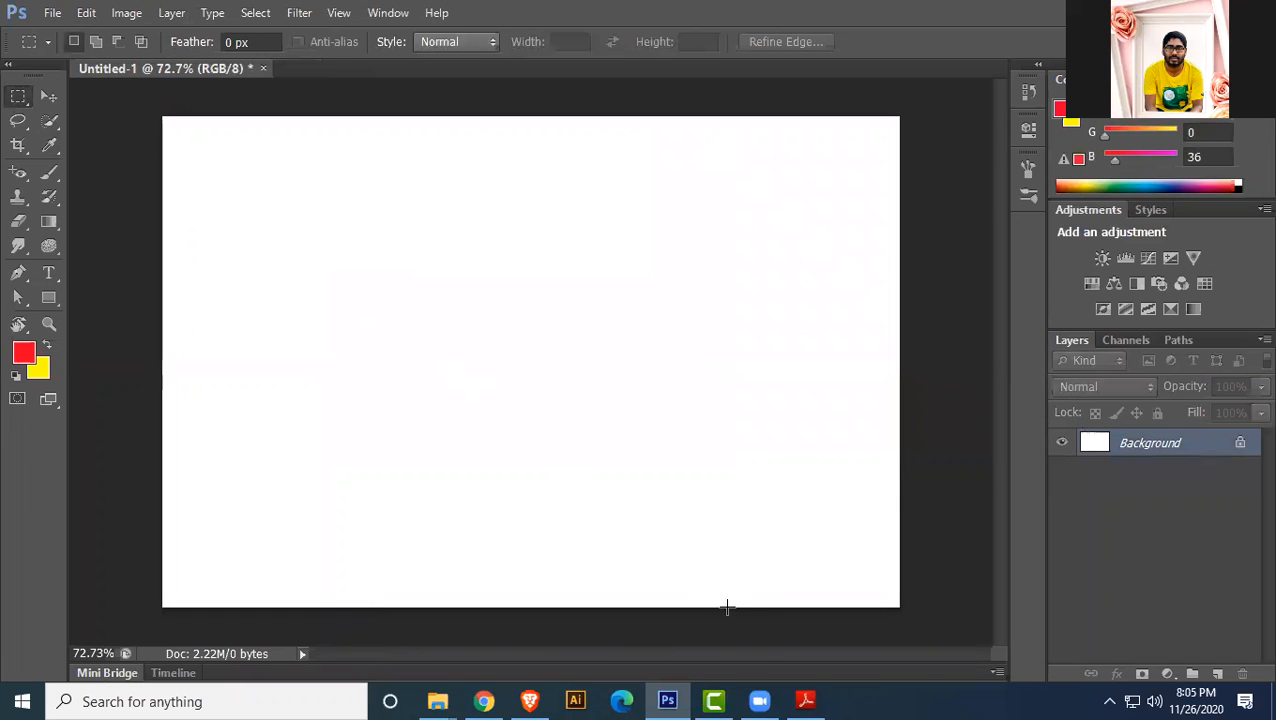
pyautogui.click(806, 699)
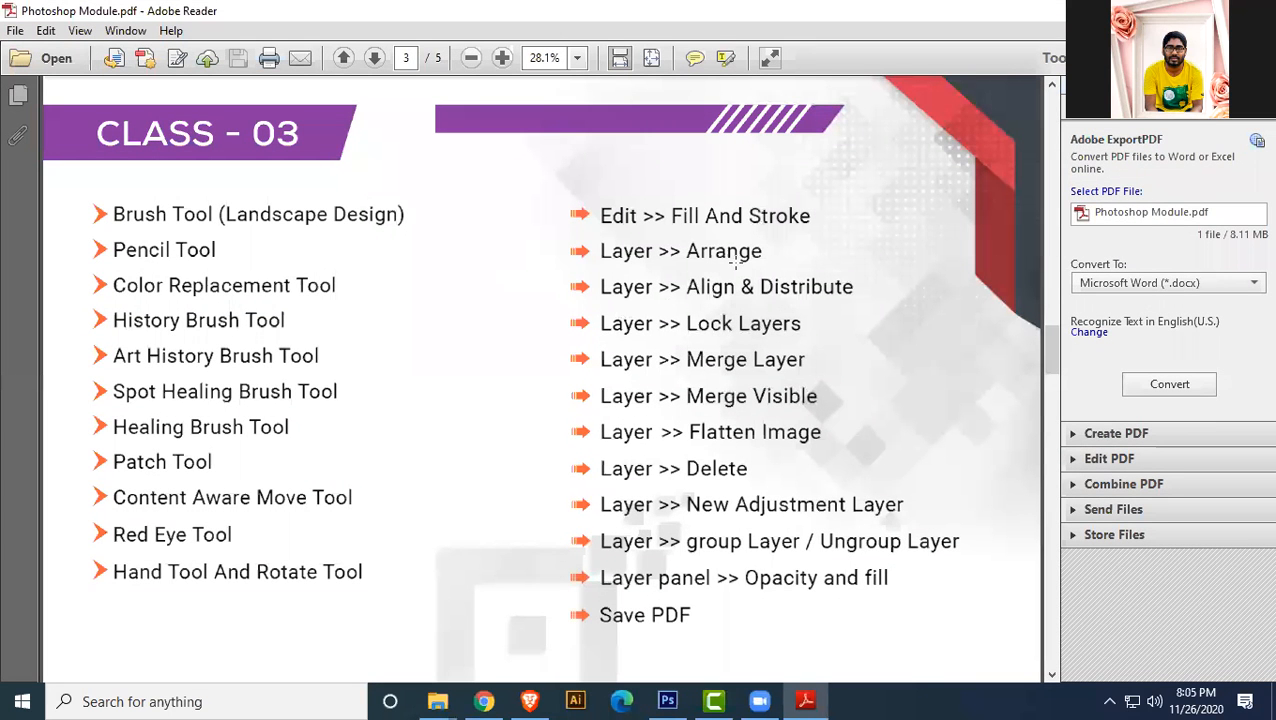
pyautogui.hotkey('alt', 'Tab')
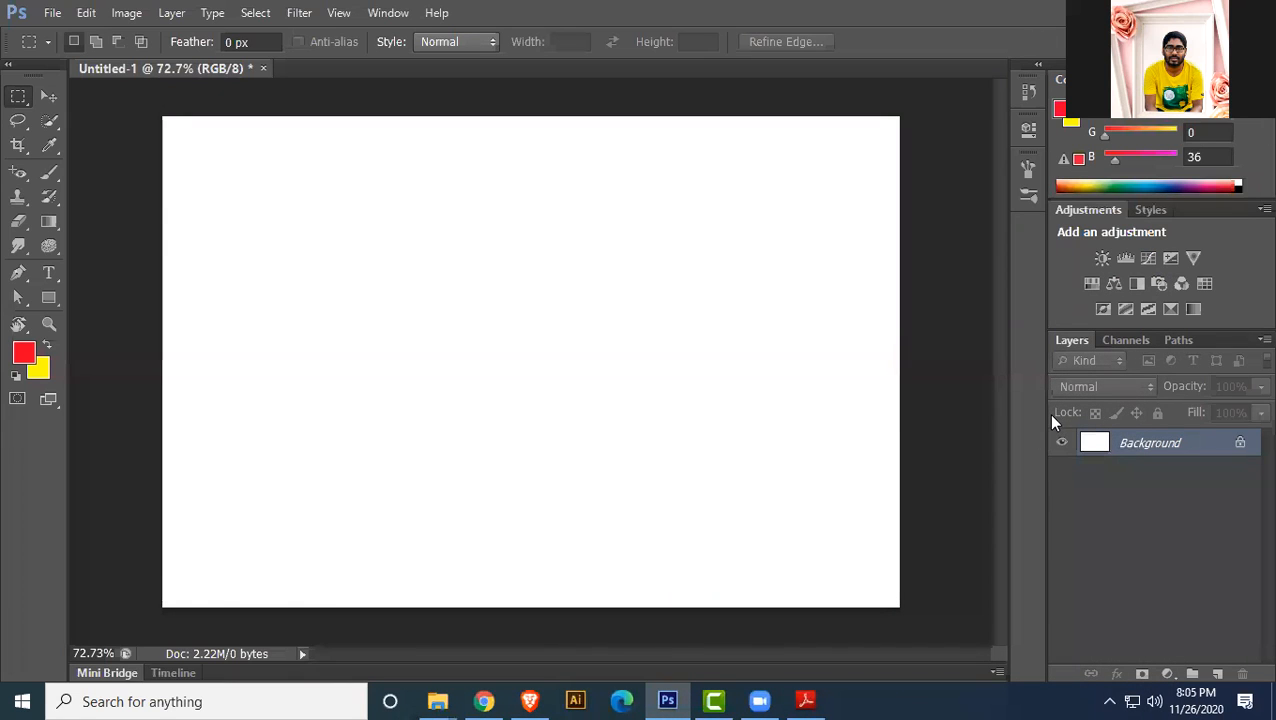
# - Add a new layer in Photoshop's Untitled-1 and make a small square on it left of center, filled with the yellow background color
pyautogui.click(1217, 674)
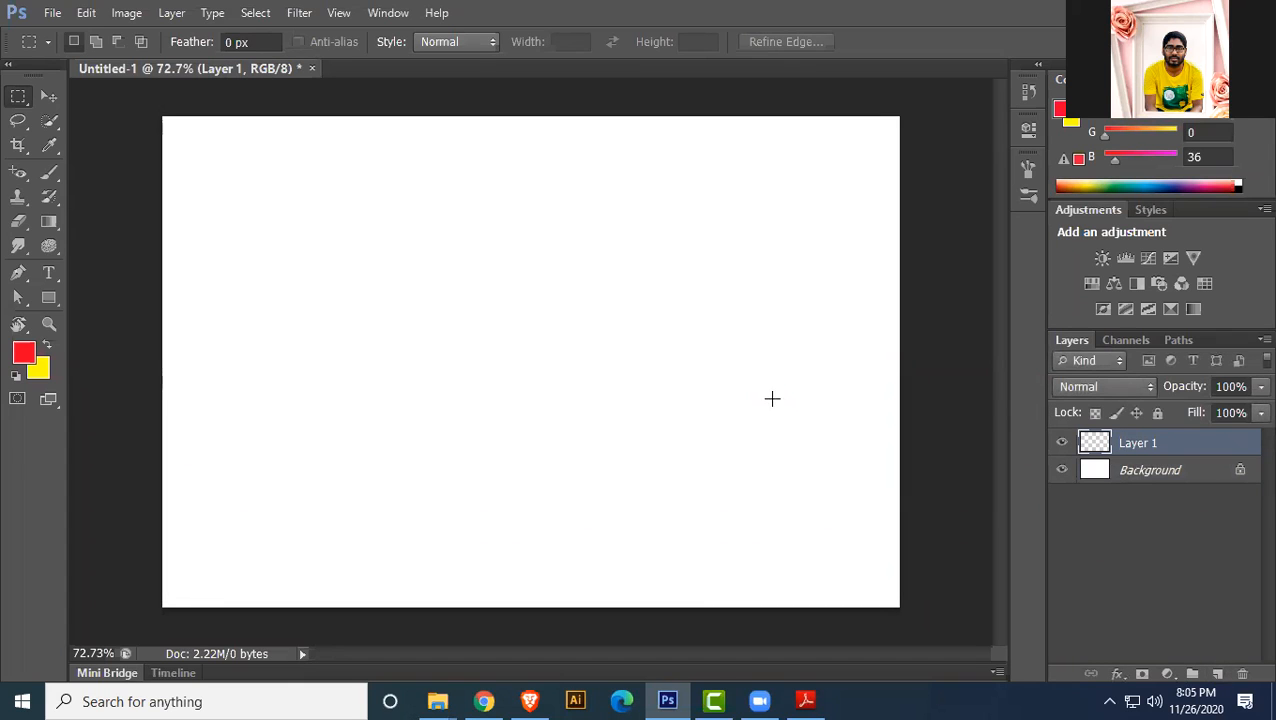
pyautogui.moveTo(330, 248); pyautogui.dragTo(447, 346)
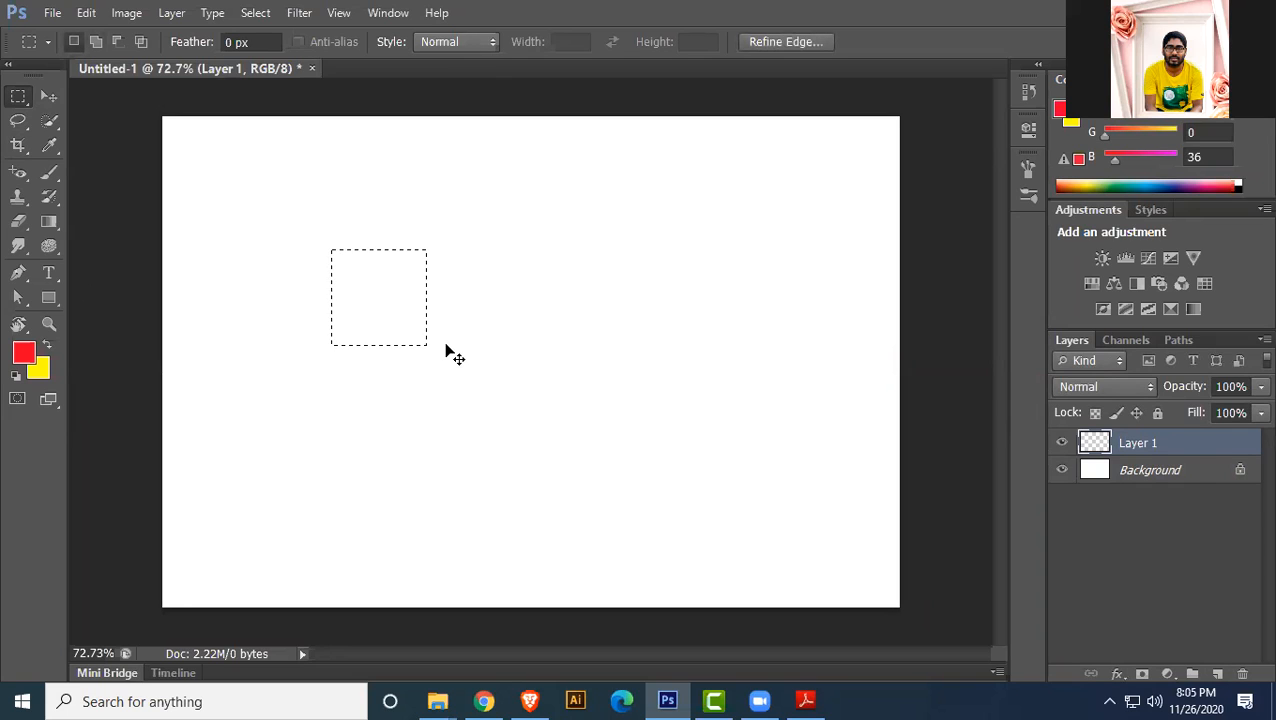
pyautogui.hotkey('ctrl', 'BackSpace')
pyautogui.hotkey('ctrl', 'd')
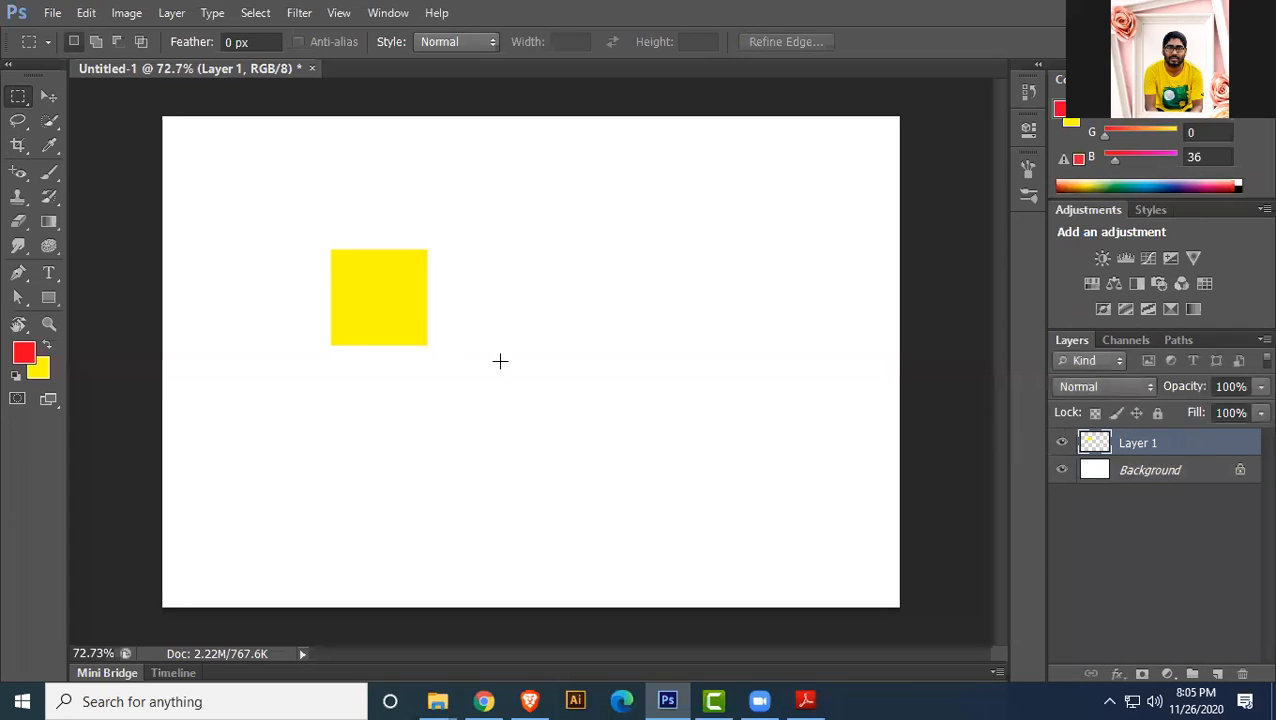
# - Add another layer and make a similar square right of the yellow one, filled with the red foreground color
pyautogui.click(1217, 674)
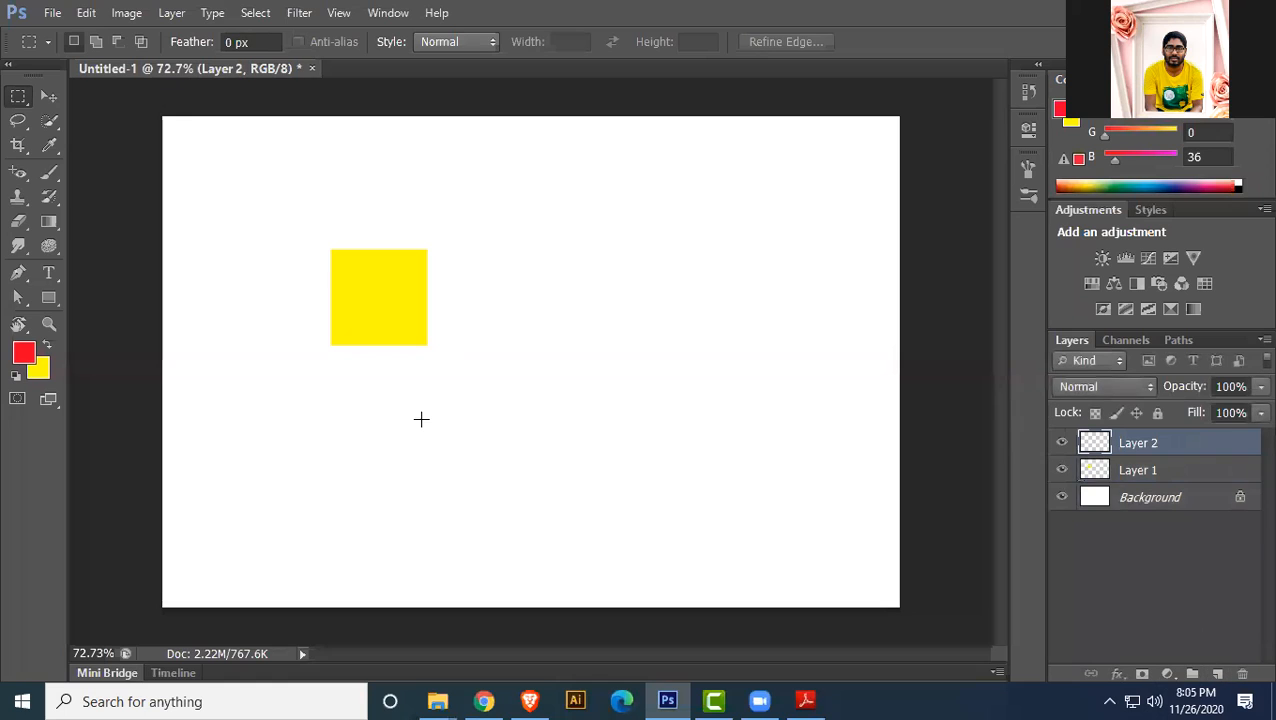
pyautogui.moveTo(489, 261); pyautogui.dragTo(570, 352)
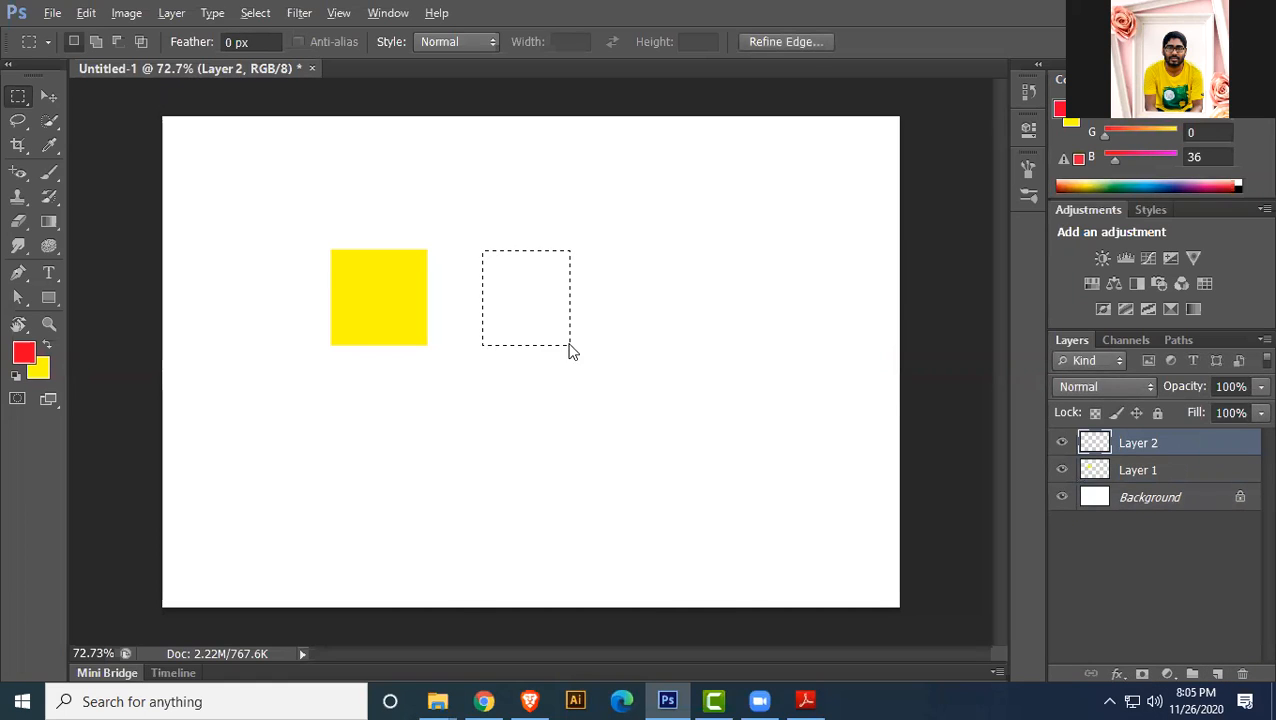
pyautogui.hotkey('alt', 'BackSpace')
pyautogui.hotkey('ctrl', 'd')
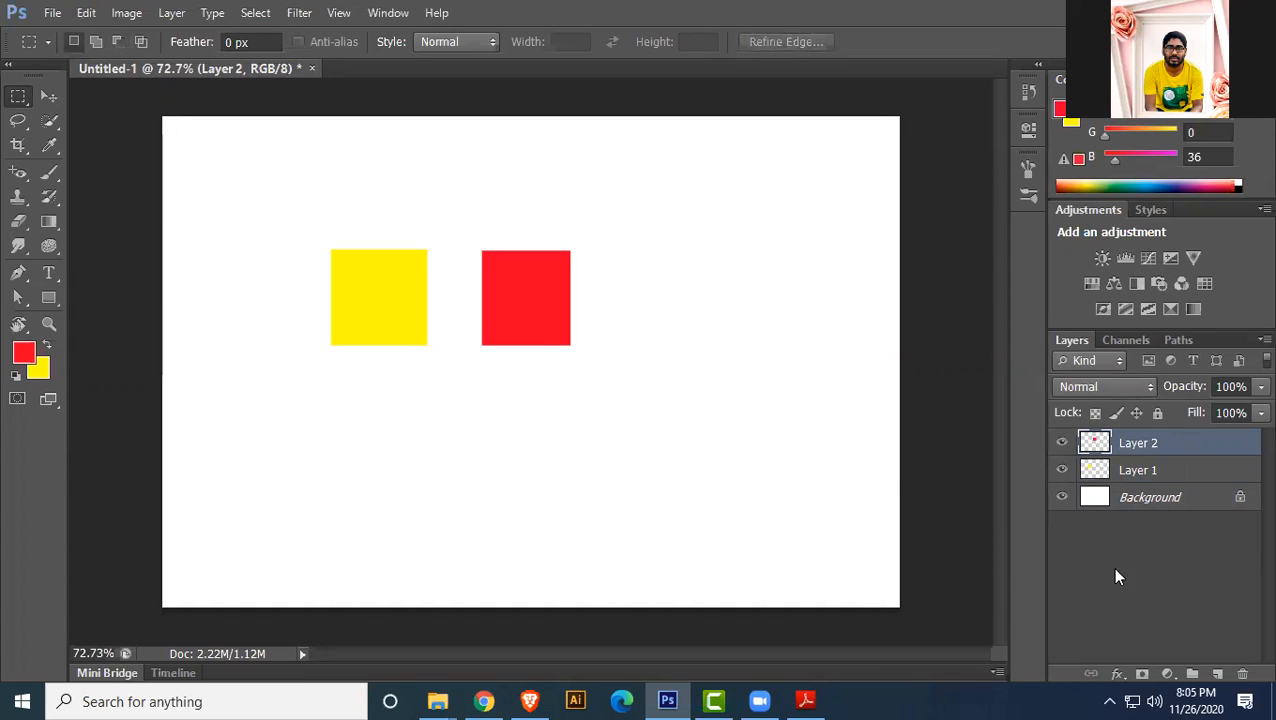
# - Add a third layer and set the foreground color to blue 2400ff and the background color to black
pyautogui.click(1216, 675)
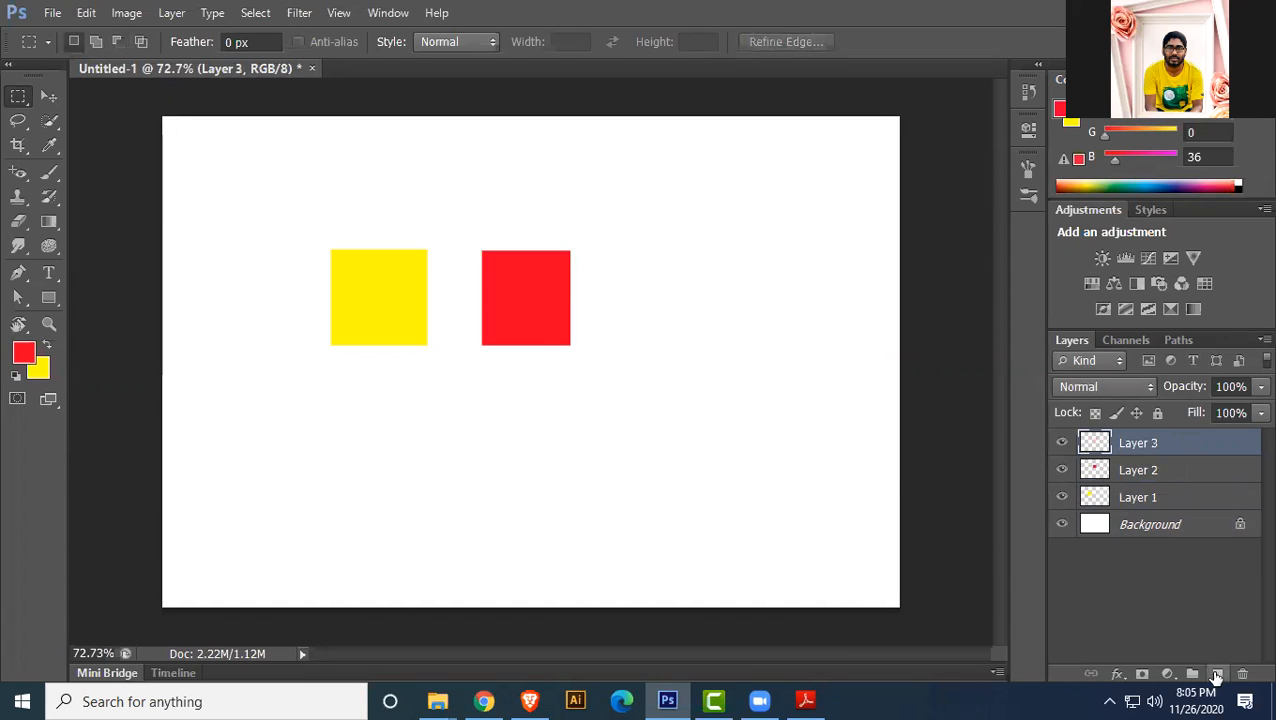
pyautogui.click(33, 362)
pyautogui.click(940, 236)
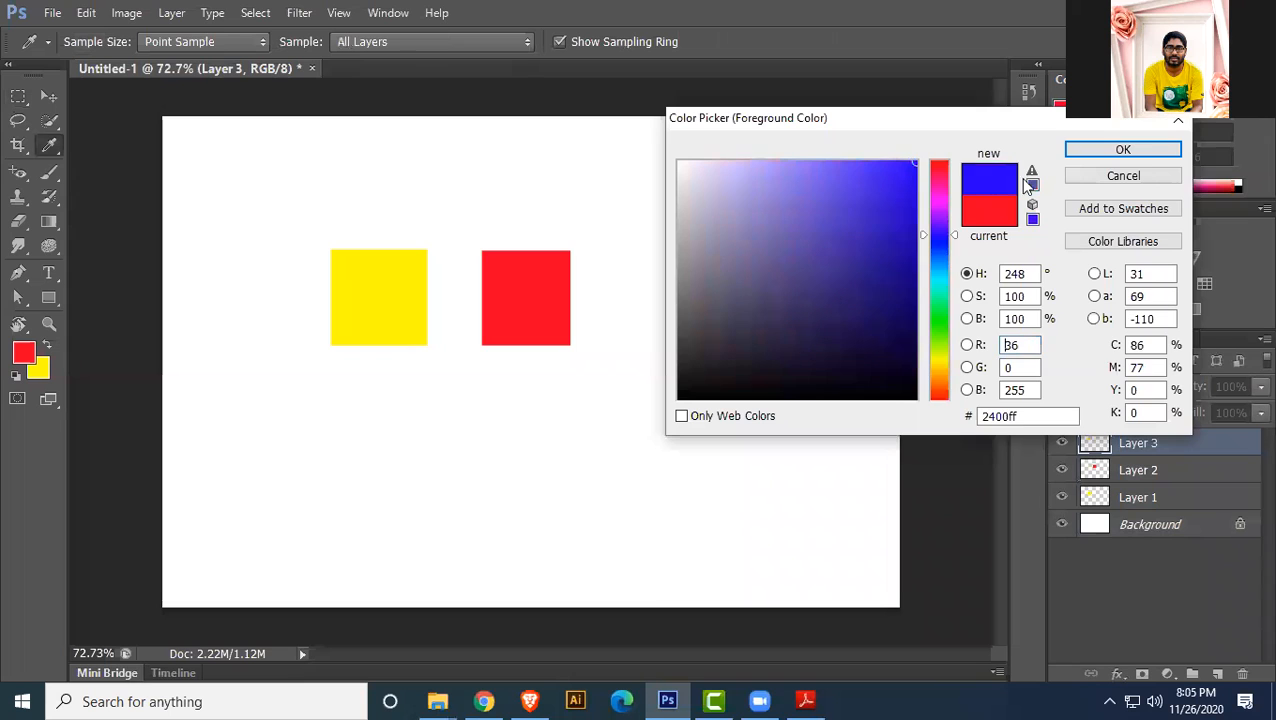
pyautogui.click(1070, 152)
pyautogui.click(36, 373)
pyautogui.moveTo(714, 361); pyautogui.dragTo(678, 400)
pyautogui.click(1122, 150)
pyautogui.press('m')
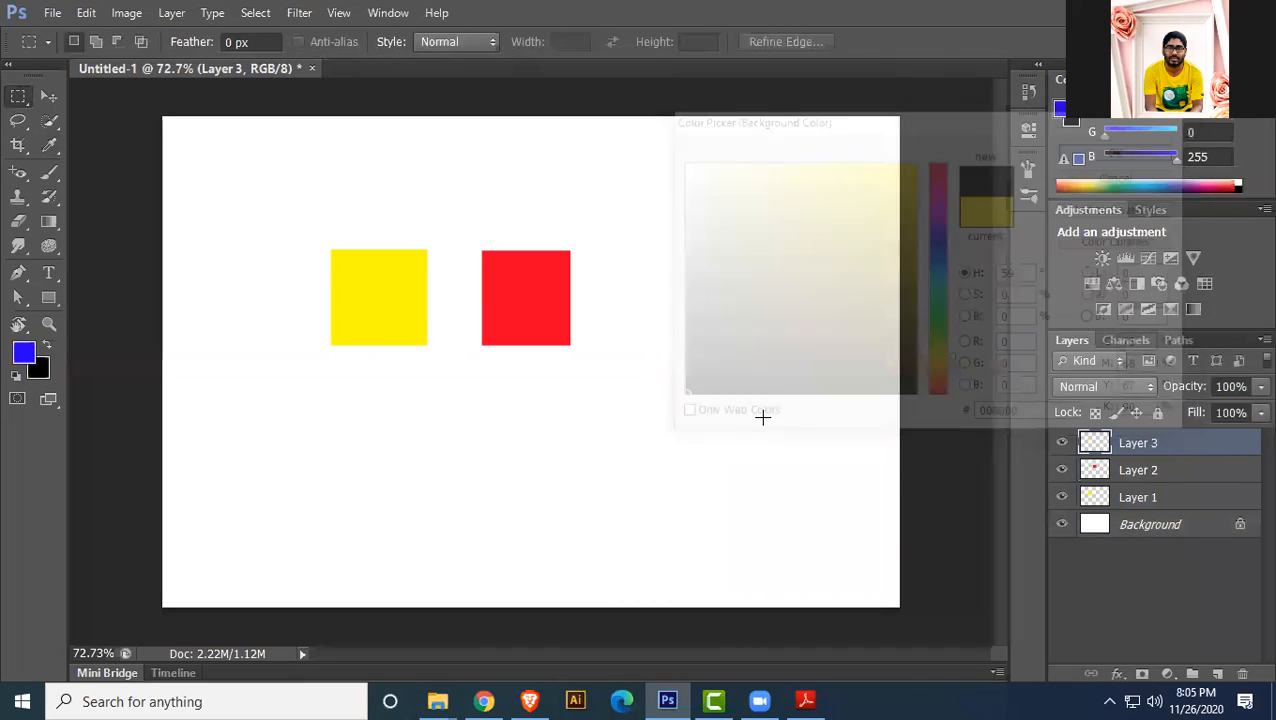
# - Make a blue square on Layer 3, right of the red one, by filling a square selection with the foreground color, and deselect
pyautogui.hotkey('alt', 'BackSpace')
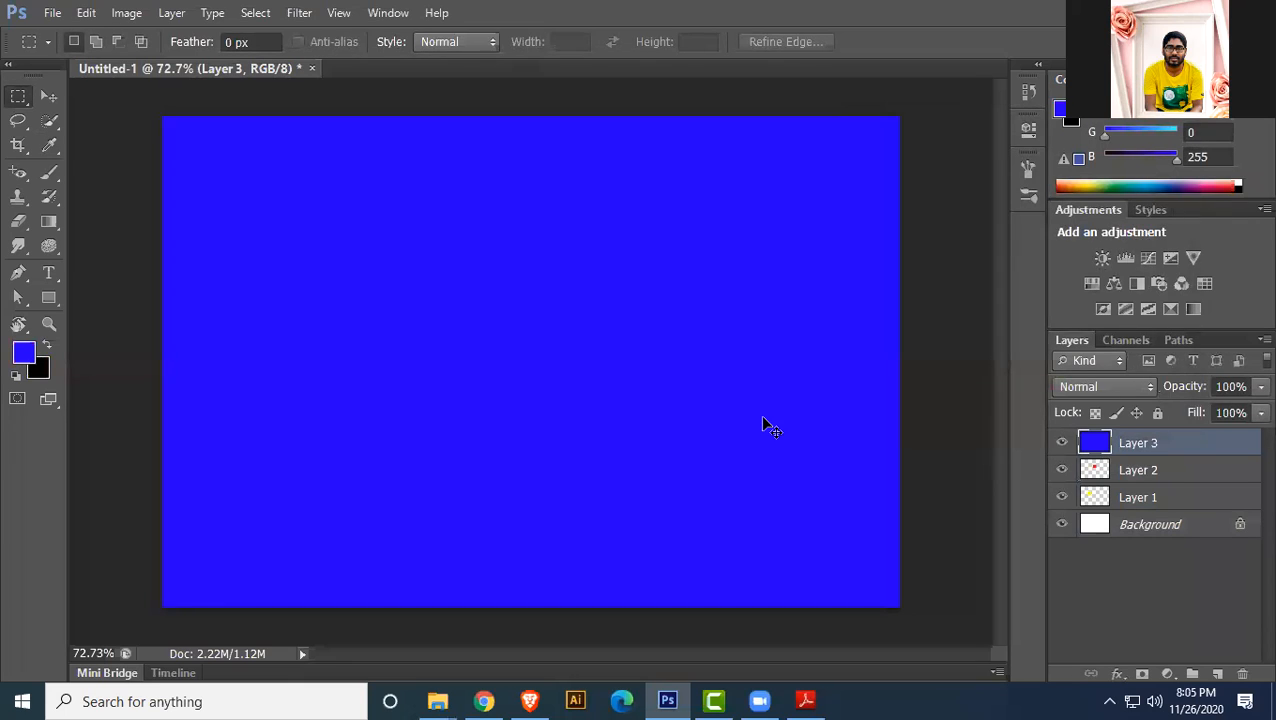
pyautogui.hotkey('ctrl', 'z')
pyautogui.moveTo(672, 312); pyautogui.dragTo(710, 343)
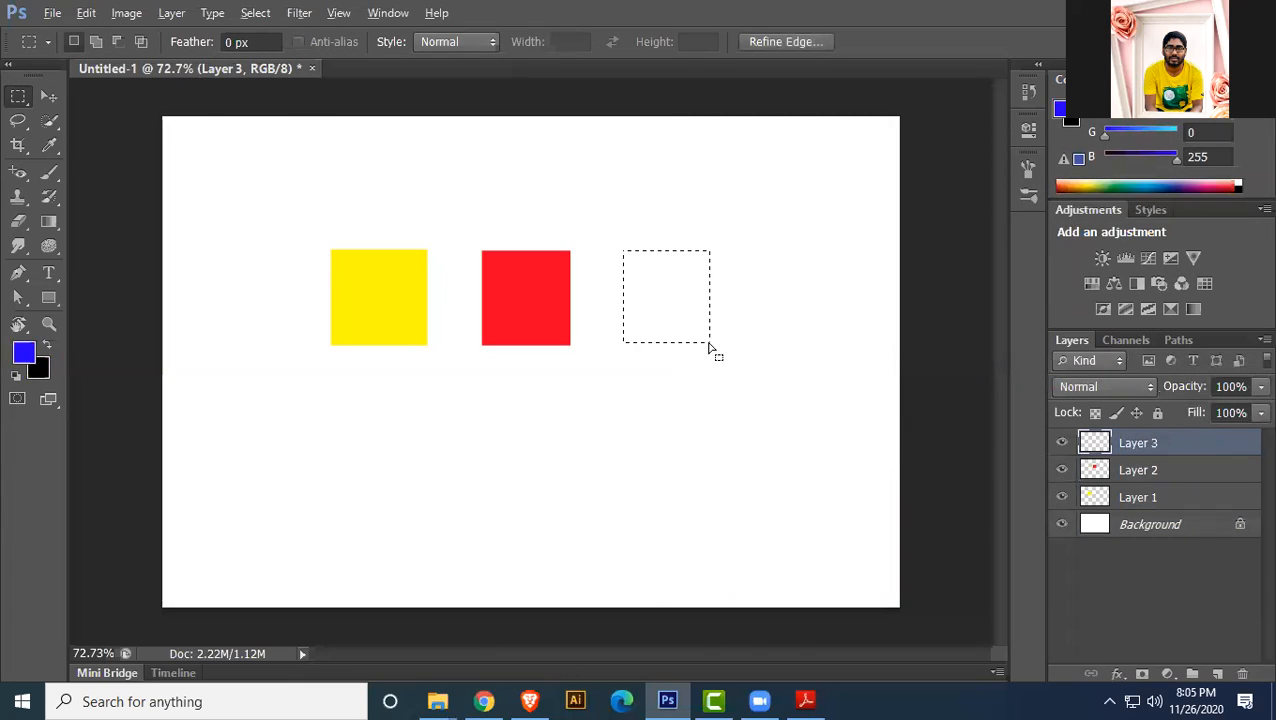
pyautogui.hotkey('alt', 'BackSpace')
pyautogui.hotkey('ctrl', 'd')
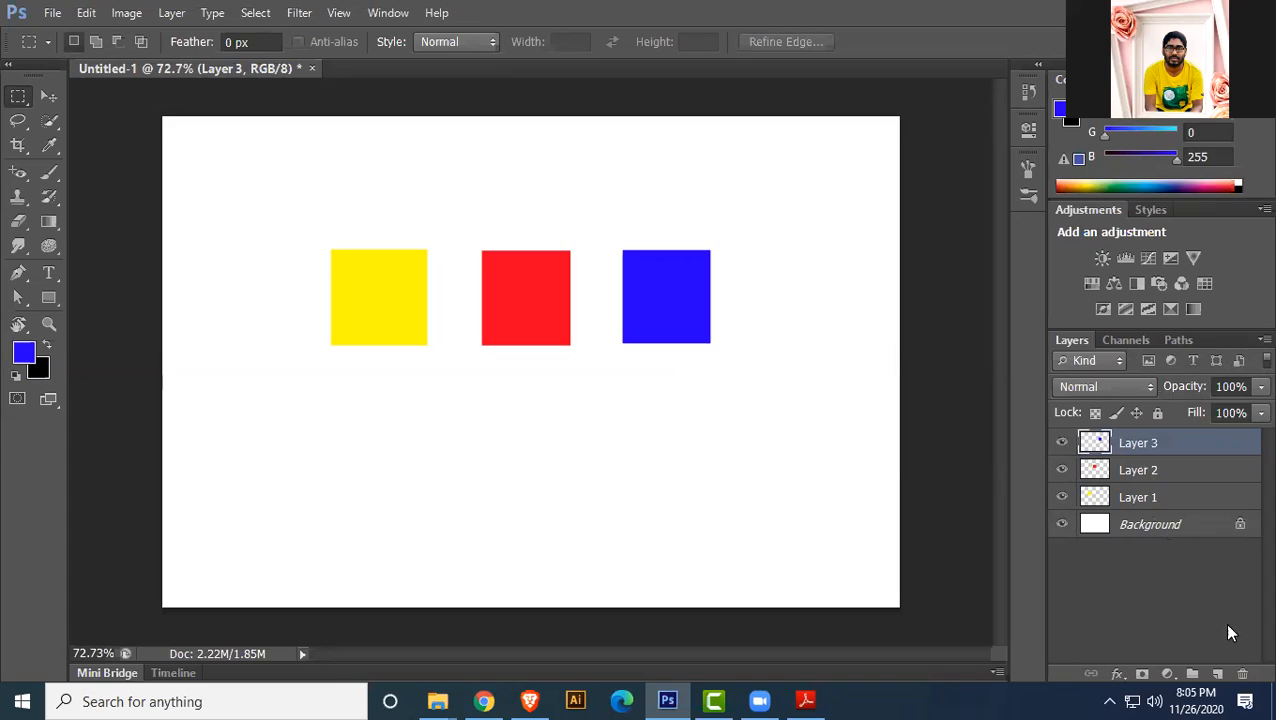
# - Add a fourth layer and make a larger square below the yellow and red ones, filled with the black background color
pyautogui.click(1217, 674)
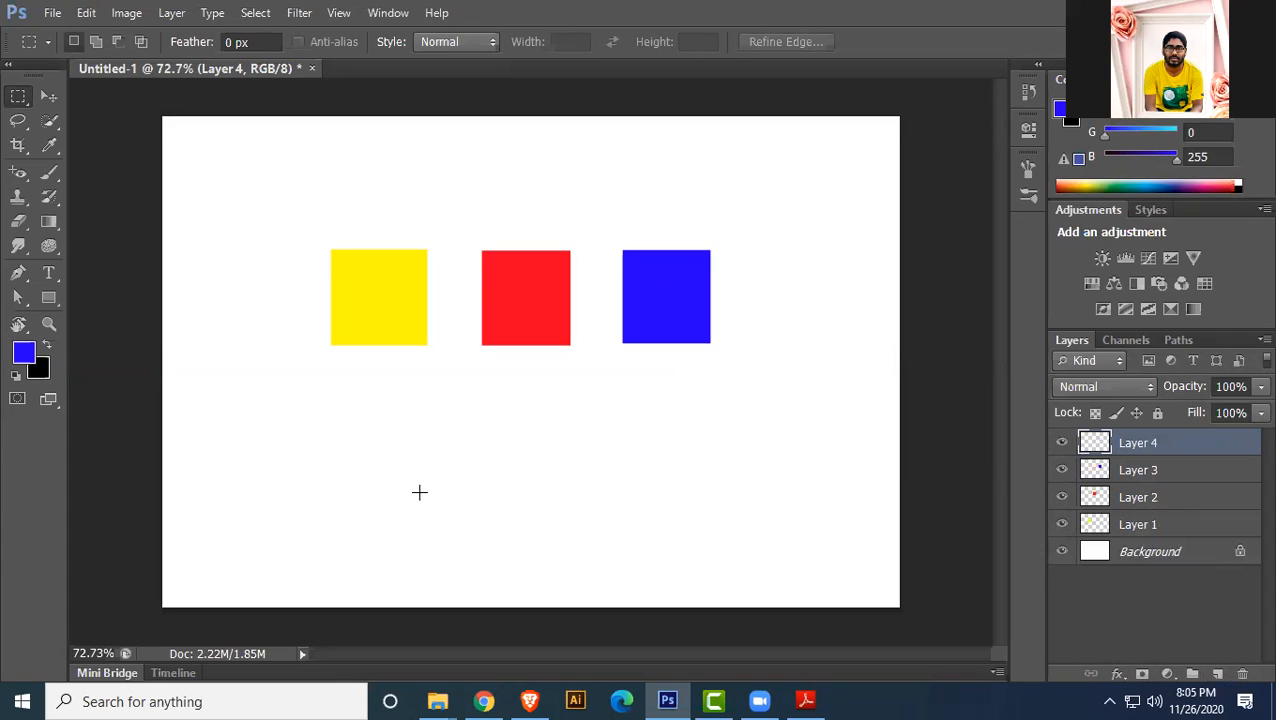
pyautogui.moveTo(415, 415); pyautogui.dragTo(540, 544)
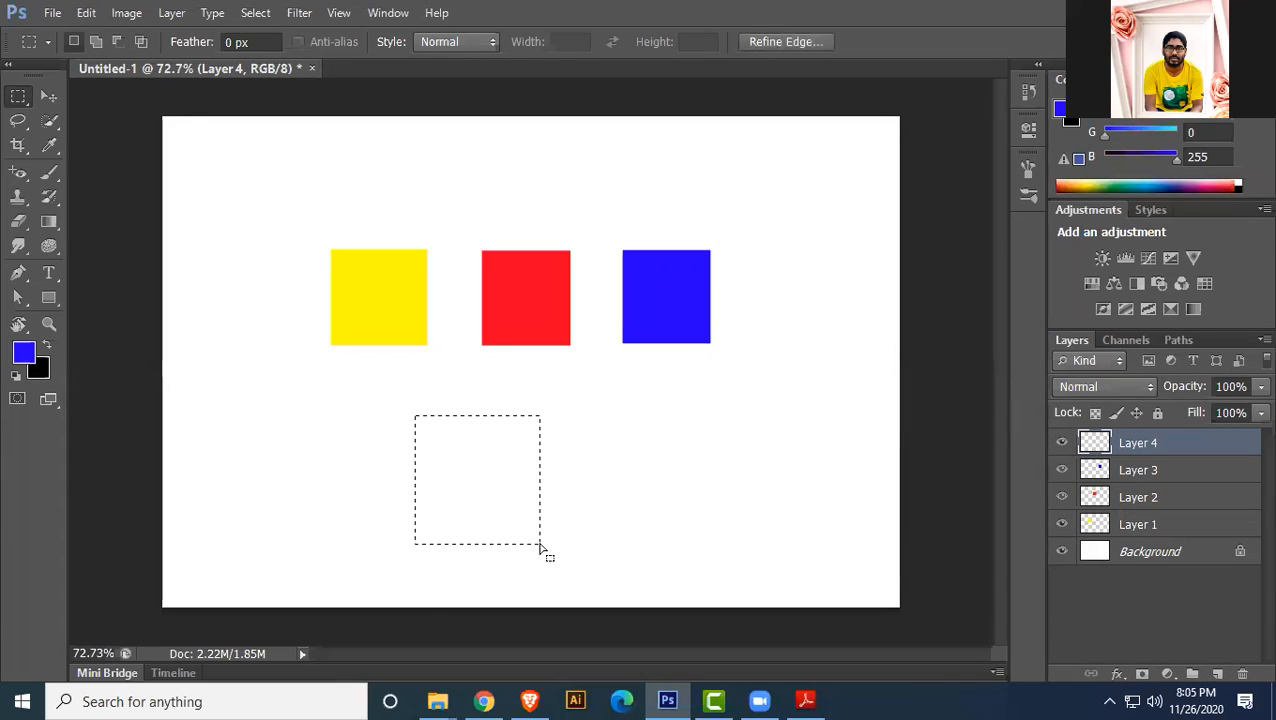
pyautogui.hotkey('ctrl', 'BackSpace')
pyautogui.hotkey('ctrl', 'd')
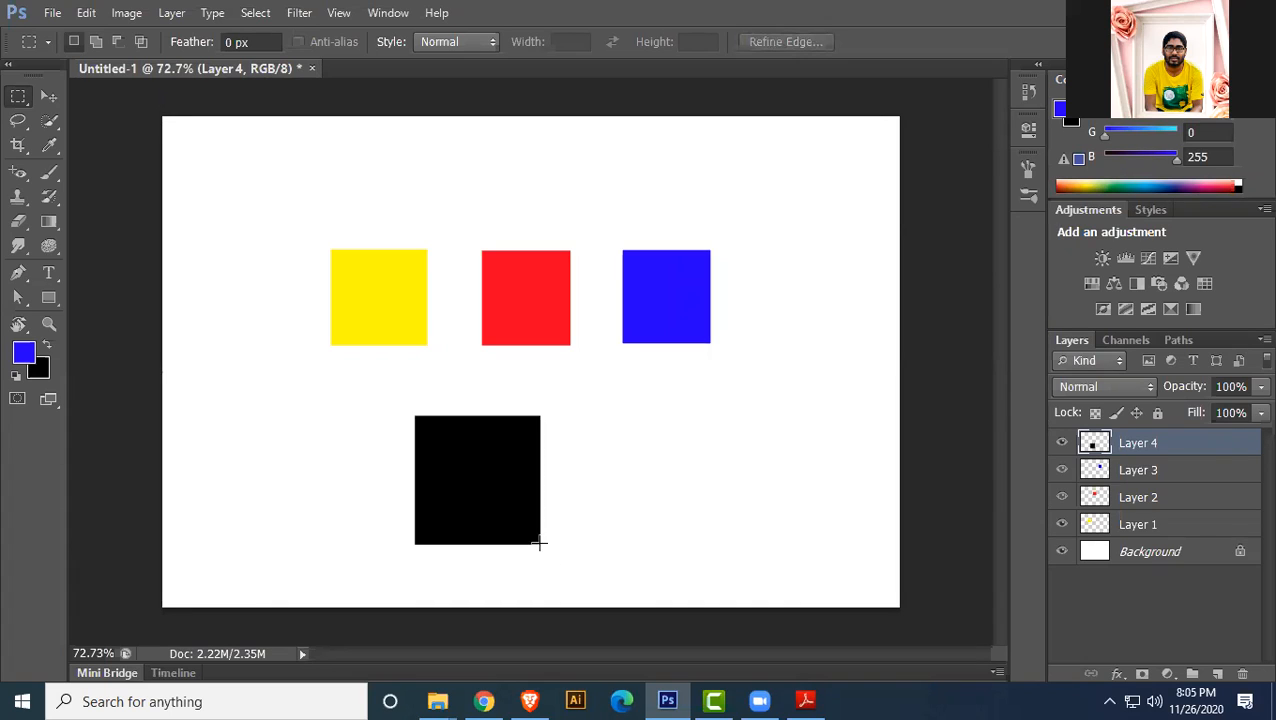
# - Move the yellow square right and slightly down, and the red square down so it overlaps the yellow square's lower-right corner
pyautogui.click(1155, 527)
pyautogui.click(1162, 500)
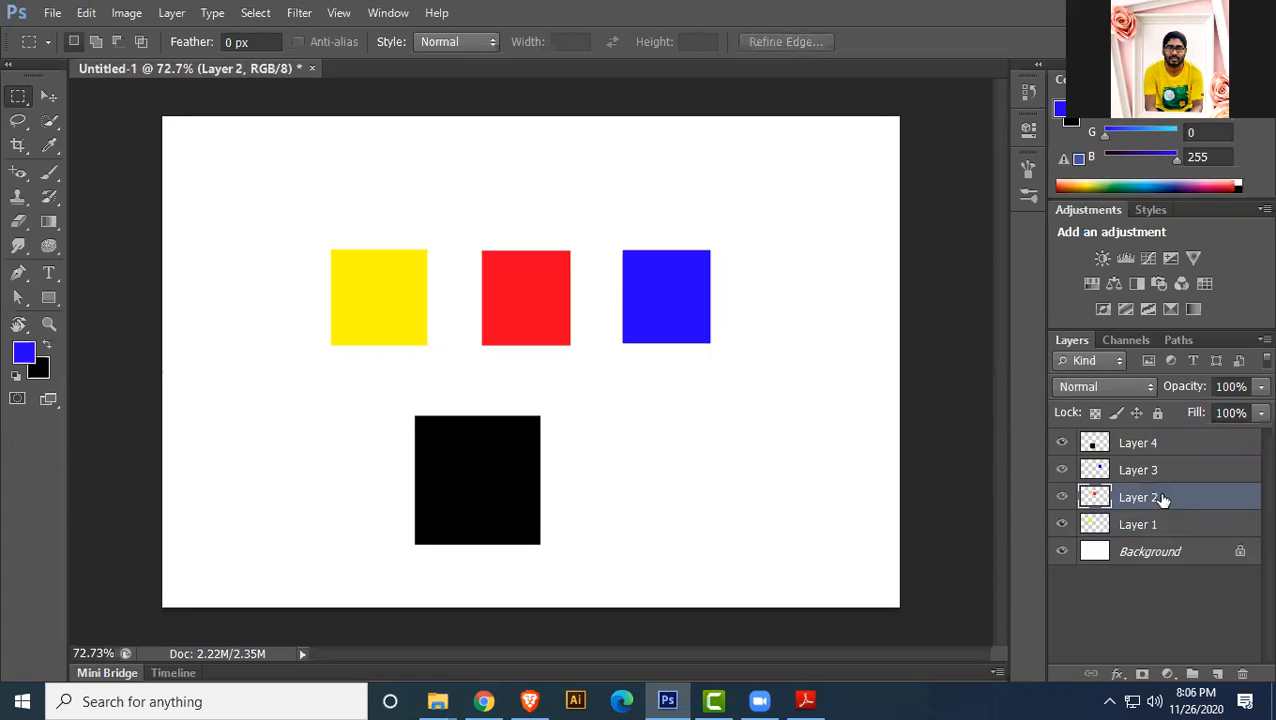
pyautogui.click(1157, 474)
pyautogui.click(1155, 445)
pyautogui.click(1164, 532)
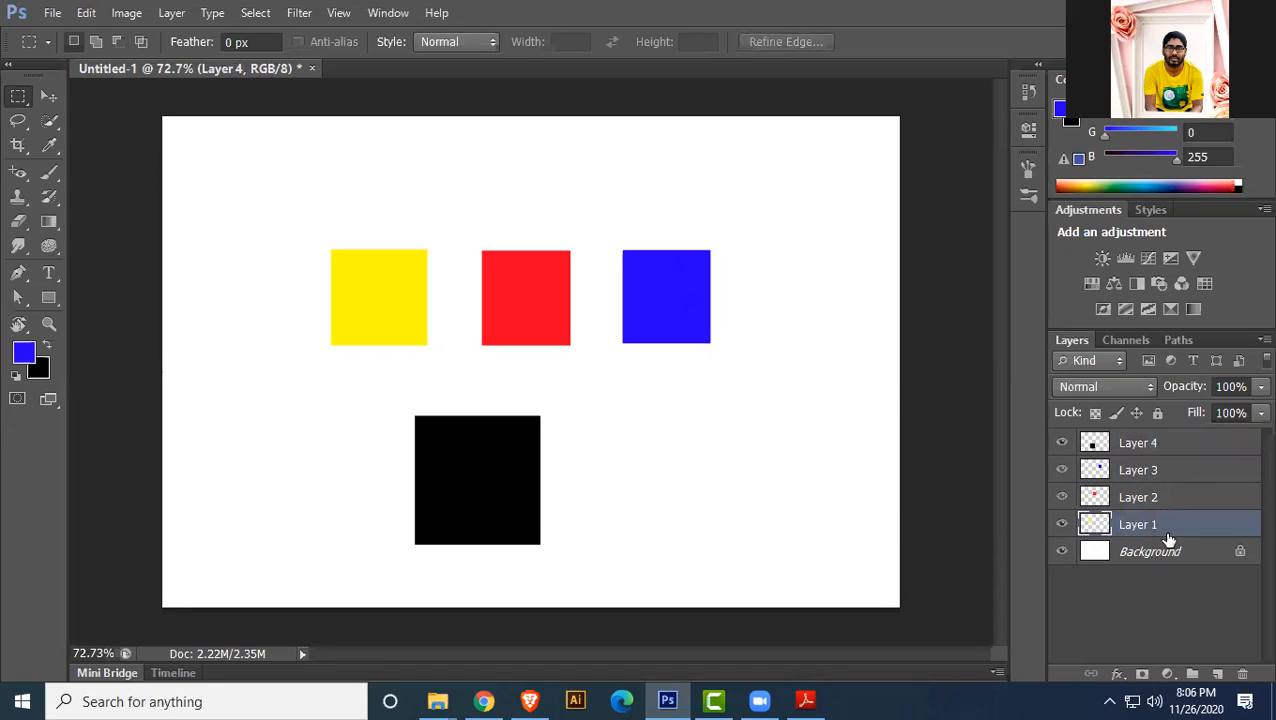
pyautogui.click(48, 96)
pyautogui.moveTo(362, 268); pyautogui.dragTo(437, 288)
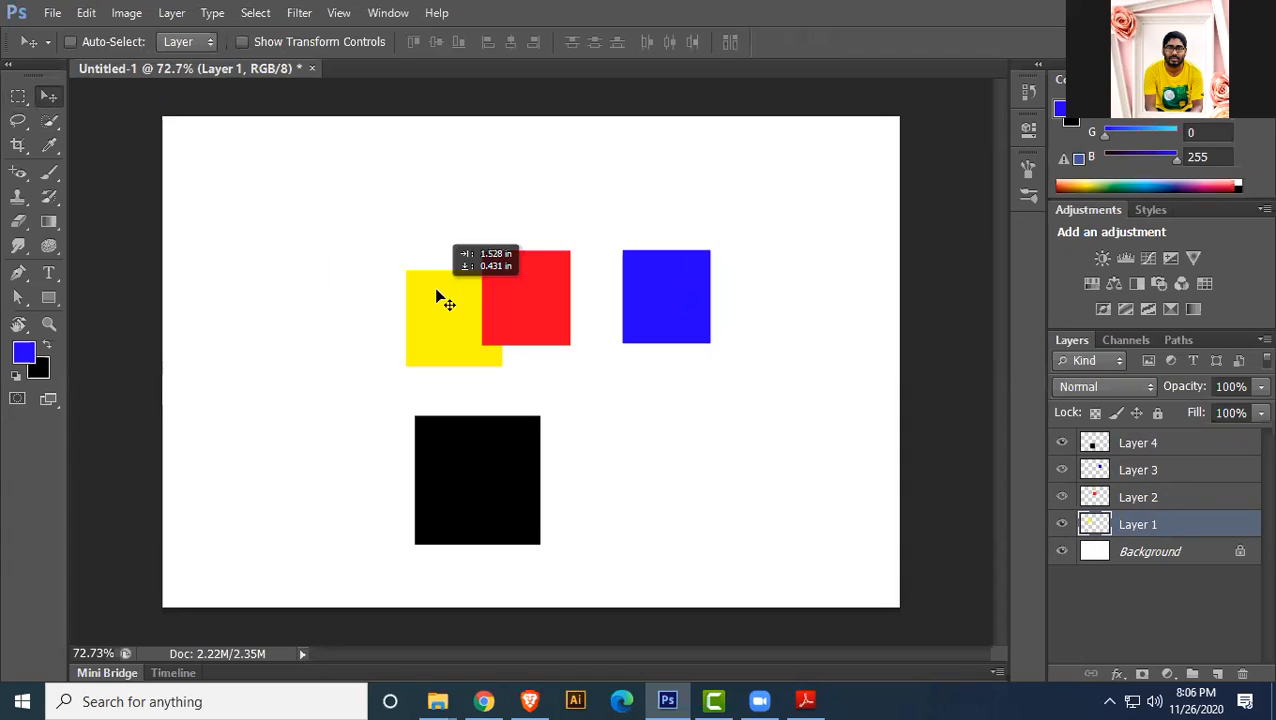
pyautogui.click(1160, 499)
pyautogui.moveTo(518, 303); pyautogui.dragTo(489, 362)
# - Move the blue square over the yellow square's upper-left part, and the black square up over parts of the blue and red squares
pyautogui.click(1165, 470)
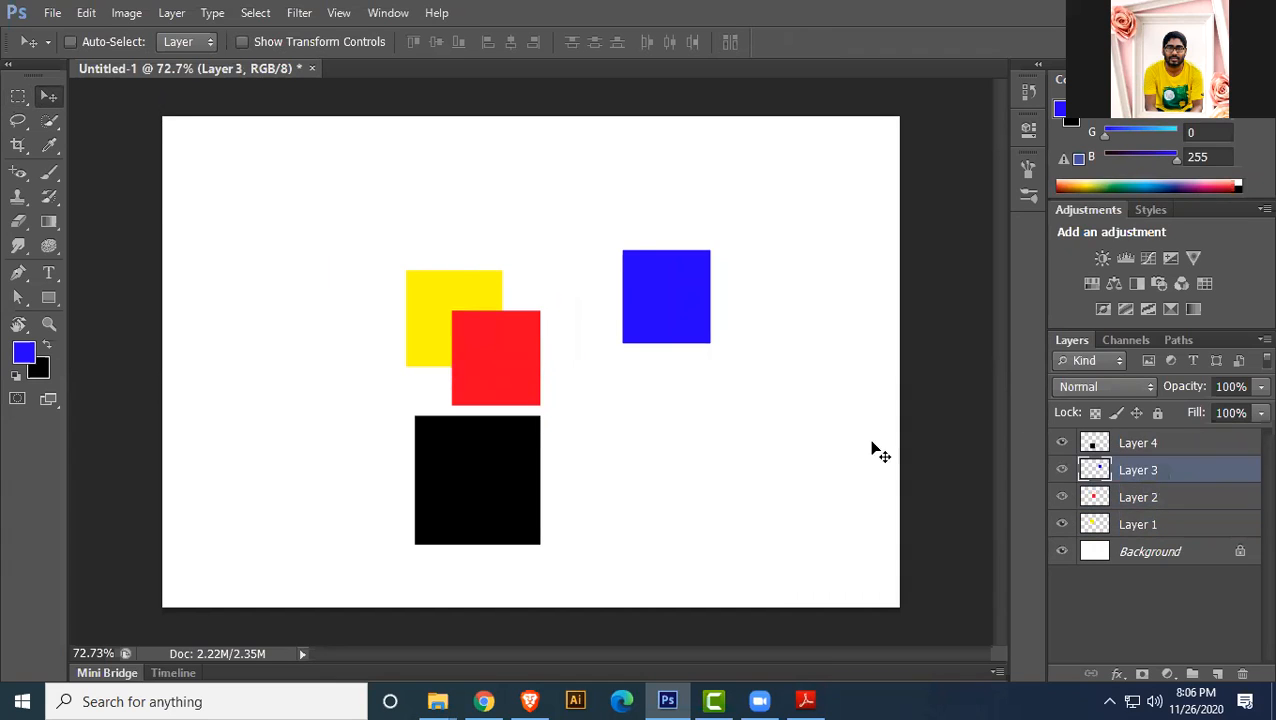
pyautogui.moveTo(535, 288); pyautogui.dragTo(421, 322)
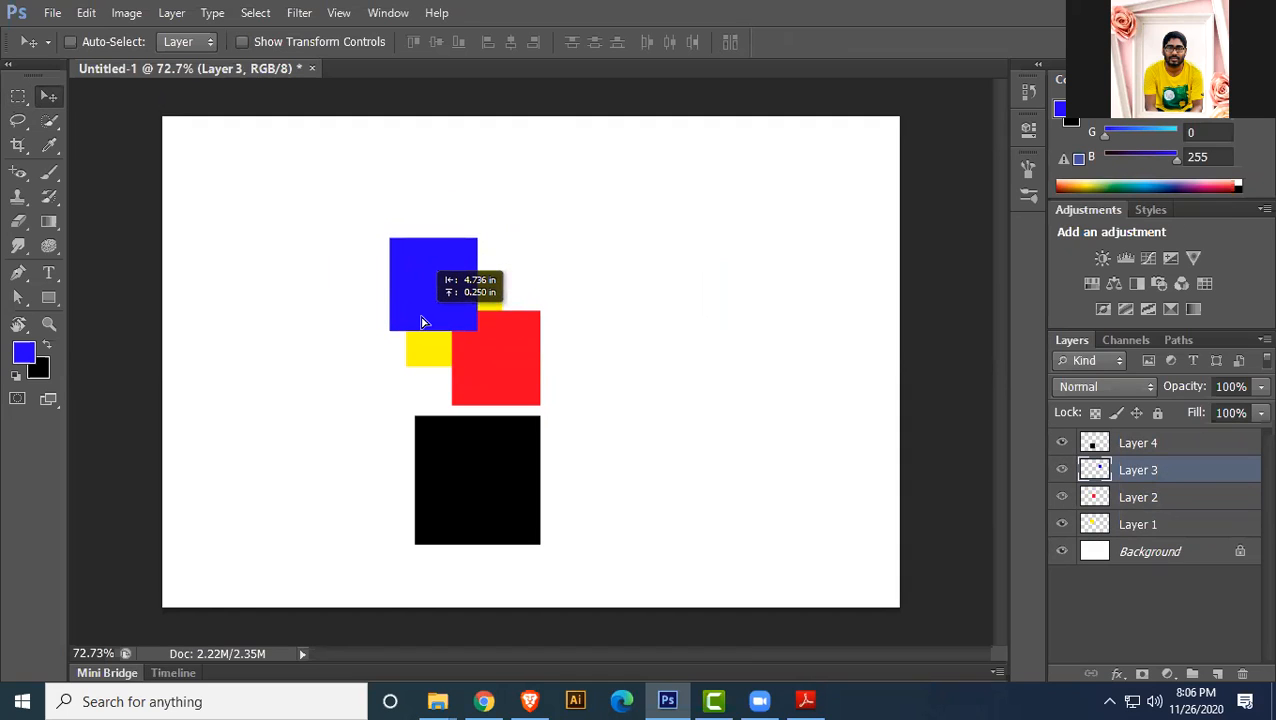
pyautogui.click(1140, 445)
pyautogui.moveTo(468, 485); pyautogui.dragTo(428, 373)
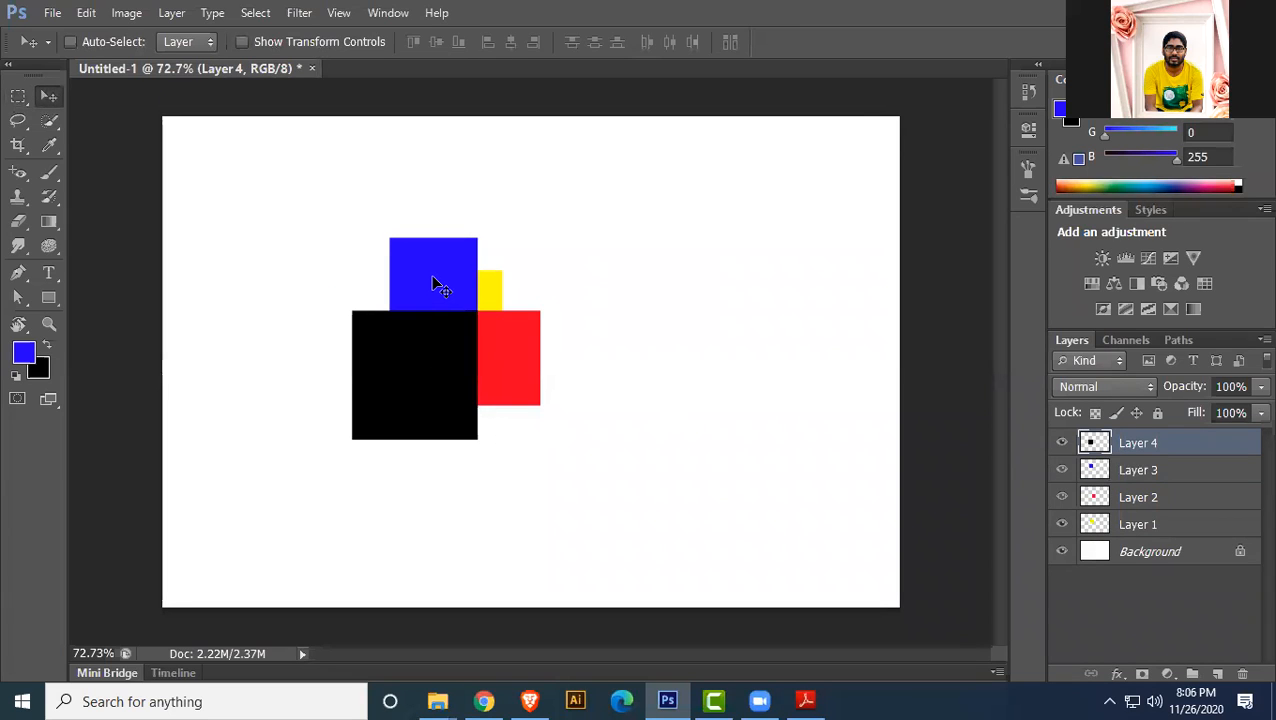
# - Bring the yellow square's Layer 1 to the front of the layer stack with the Arrange command
pyautogui.click(1151, 498)
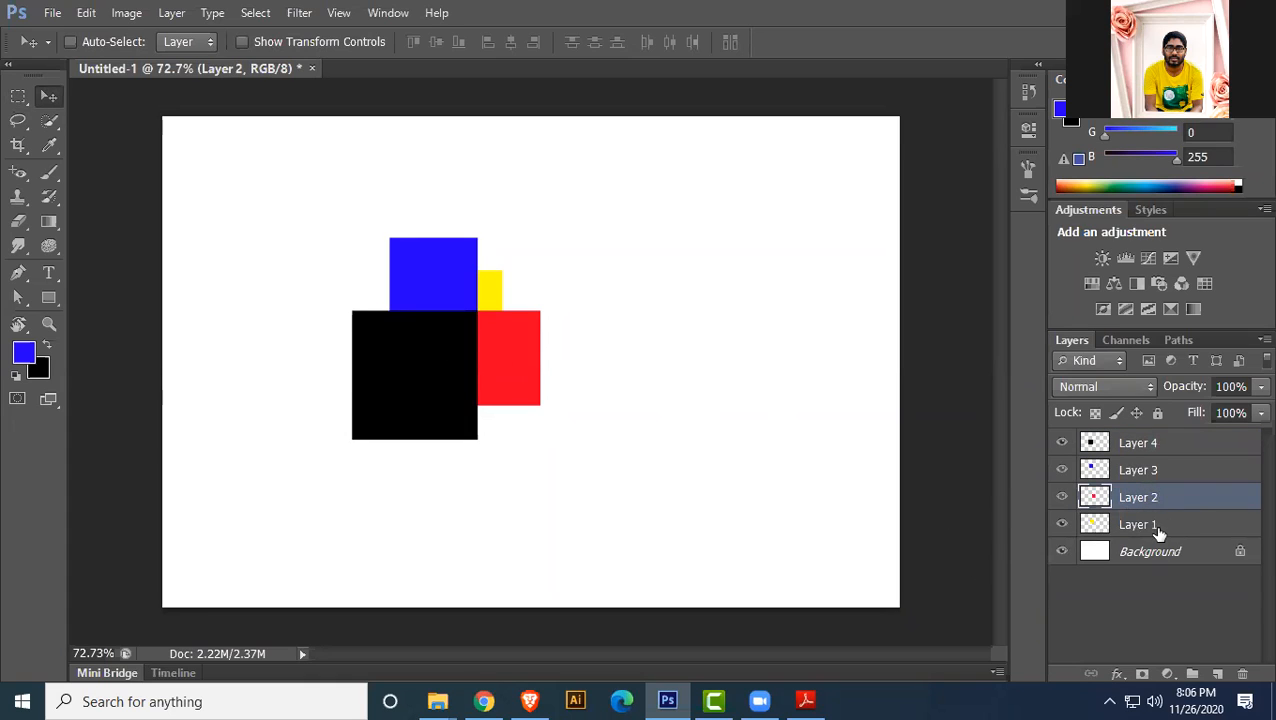
pyautogui.click(1158, 530)
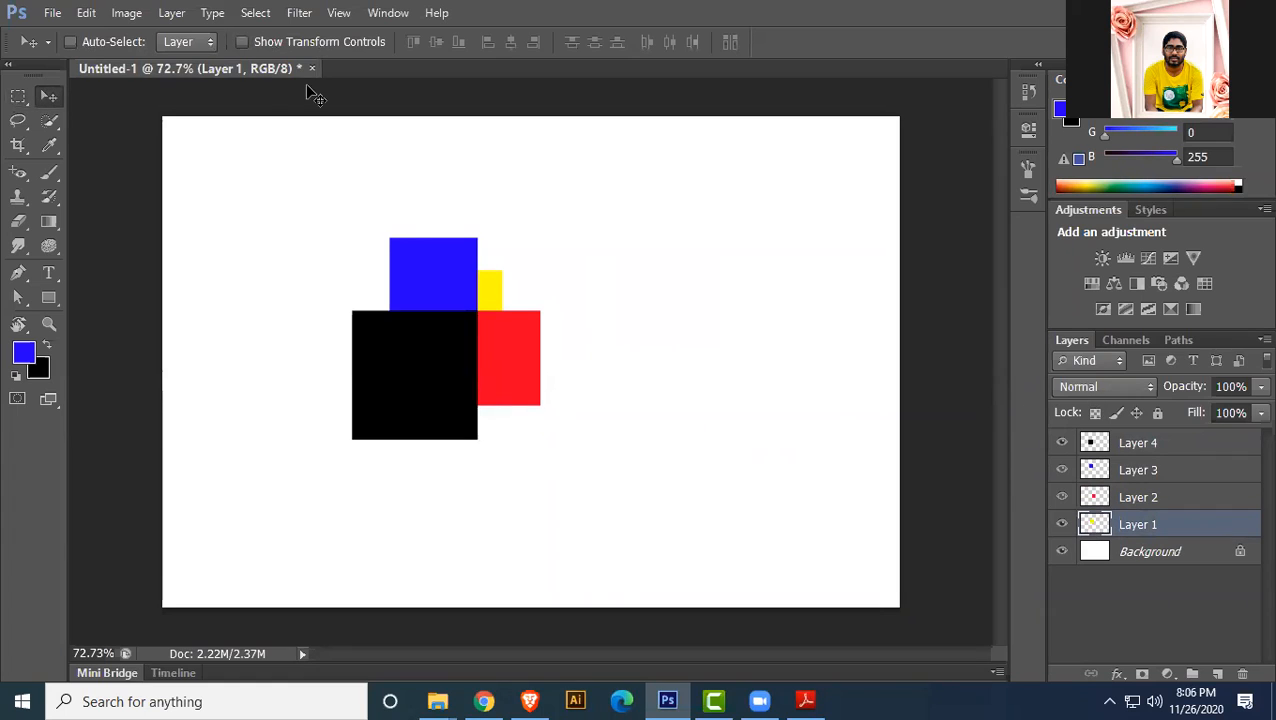
pyautogui.click(185, 12)
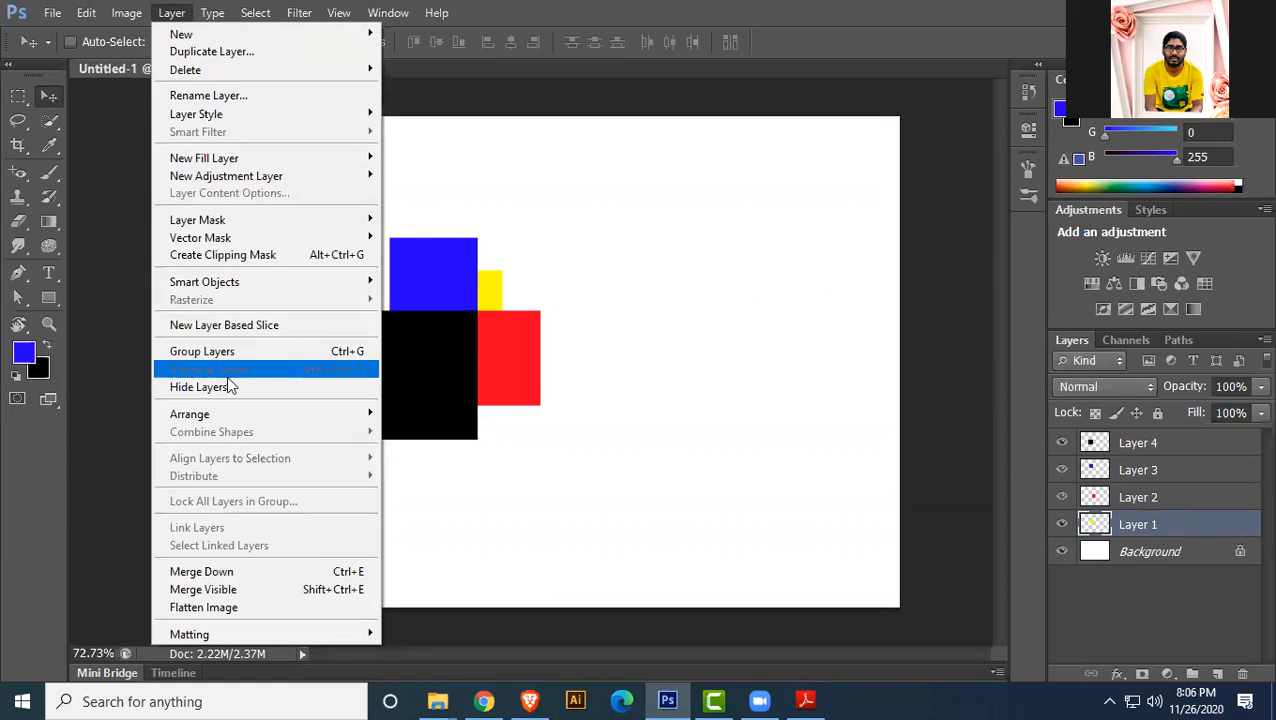
pyautogui.moveTo(224, 414)
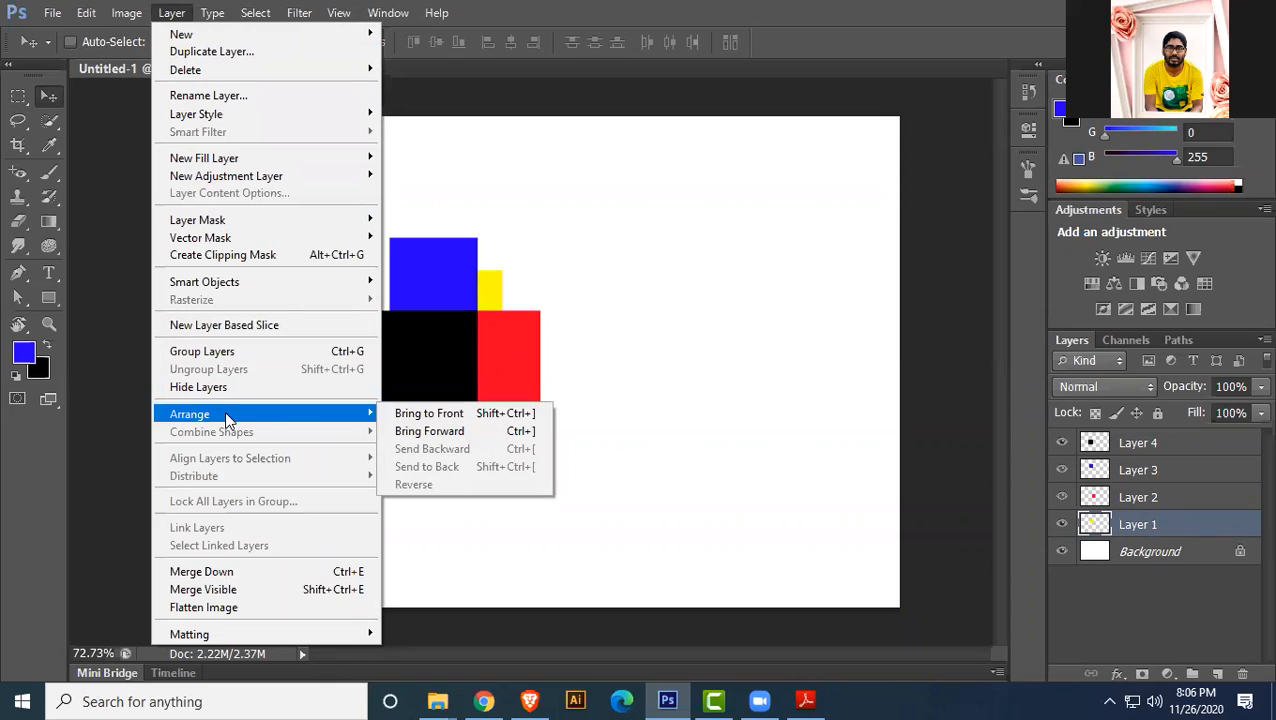
pyautogui.click(403, 416)
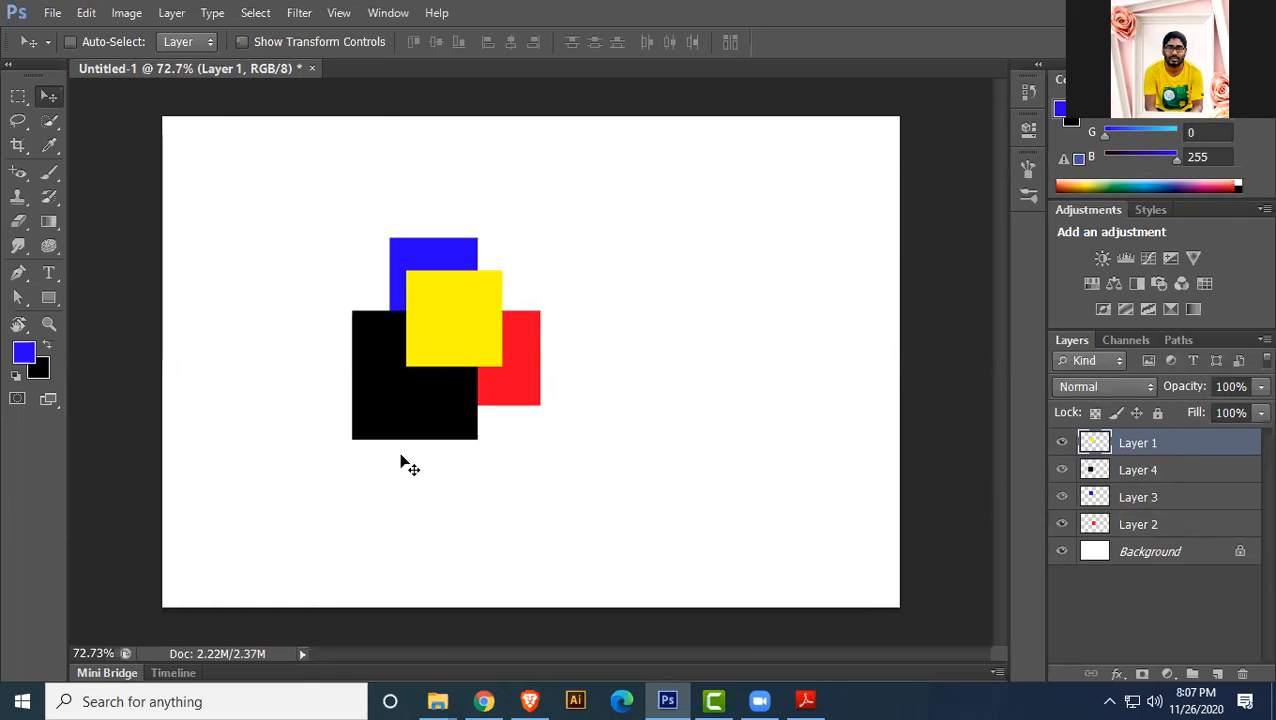
# - Send Layer 1 backward one level with the Arrange command
pyautogui.click(174, 14)
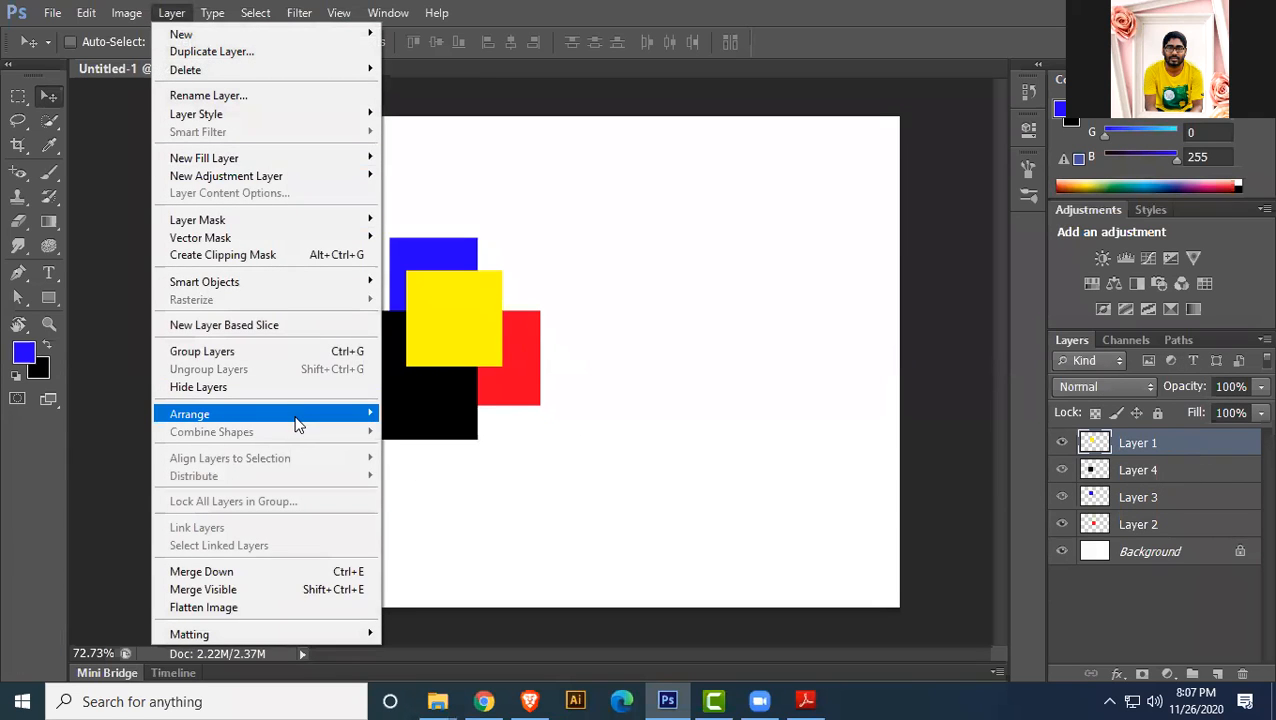
pyautogui.moveTo(298, 424)
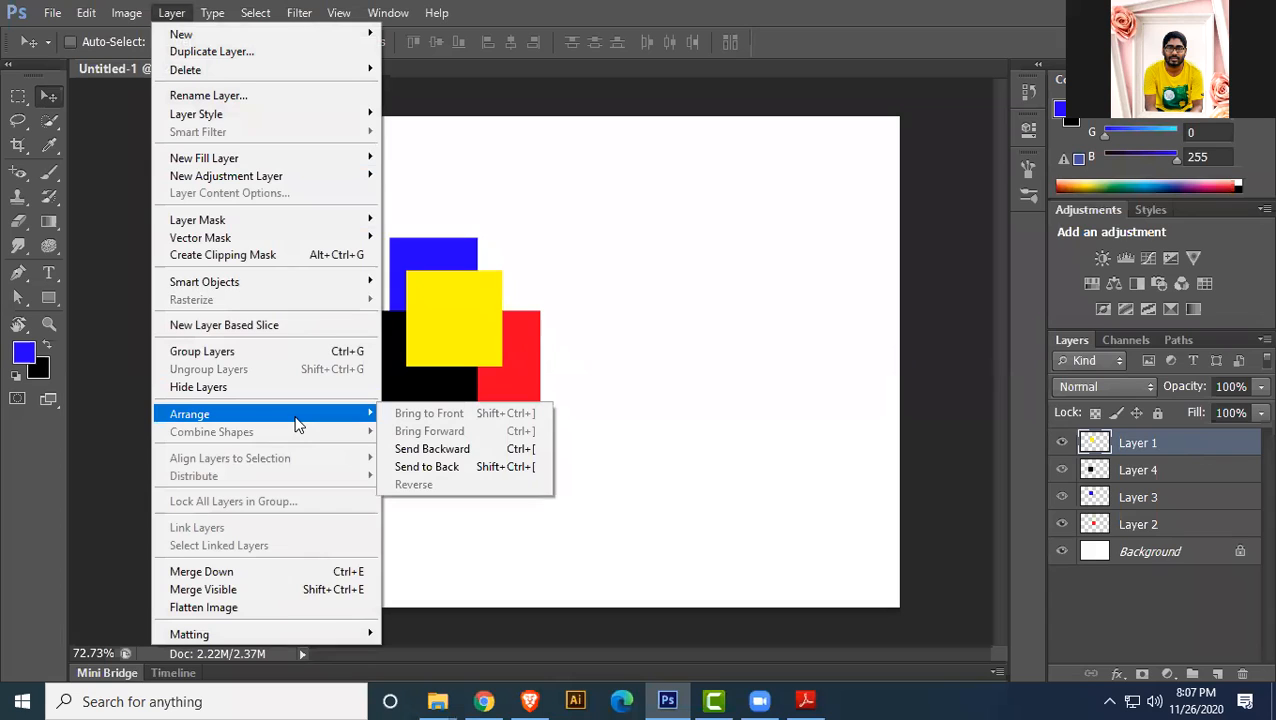
pyautogui.click(449, 449)
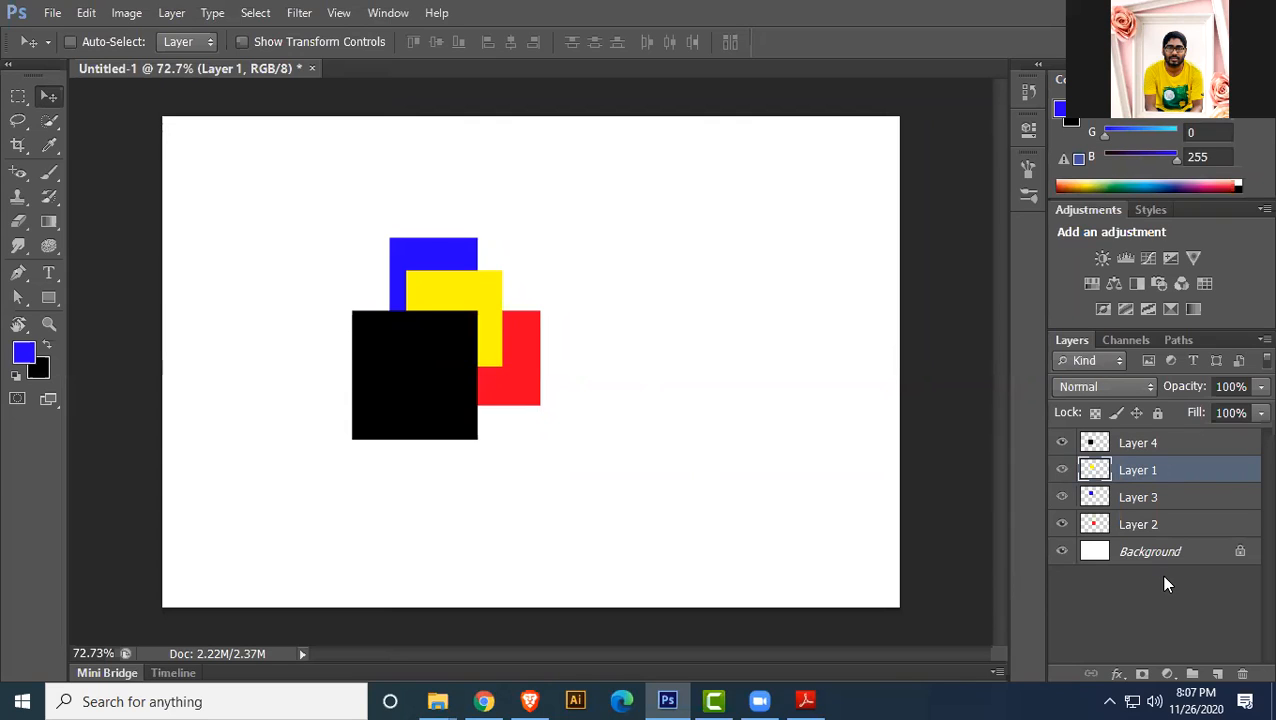
# - Raise the red square's Layer 2 one level at a time up to the top of the layer stack
pyautogui.click(1166, 524)
pyautogui.moveTo(1179, 526); pyautogui.dragTo(1179, 490)
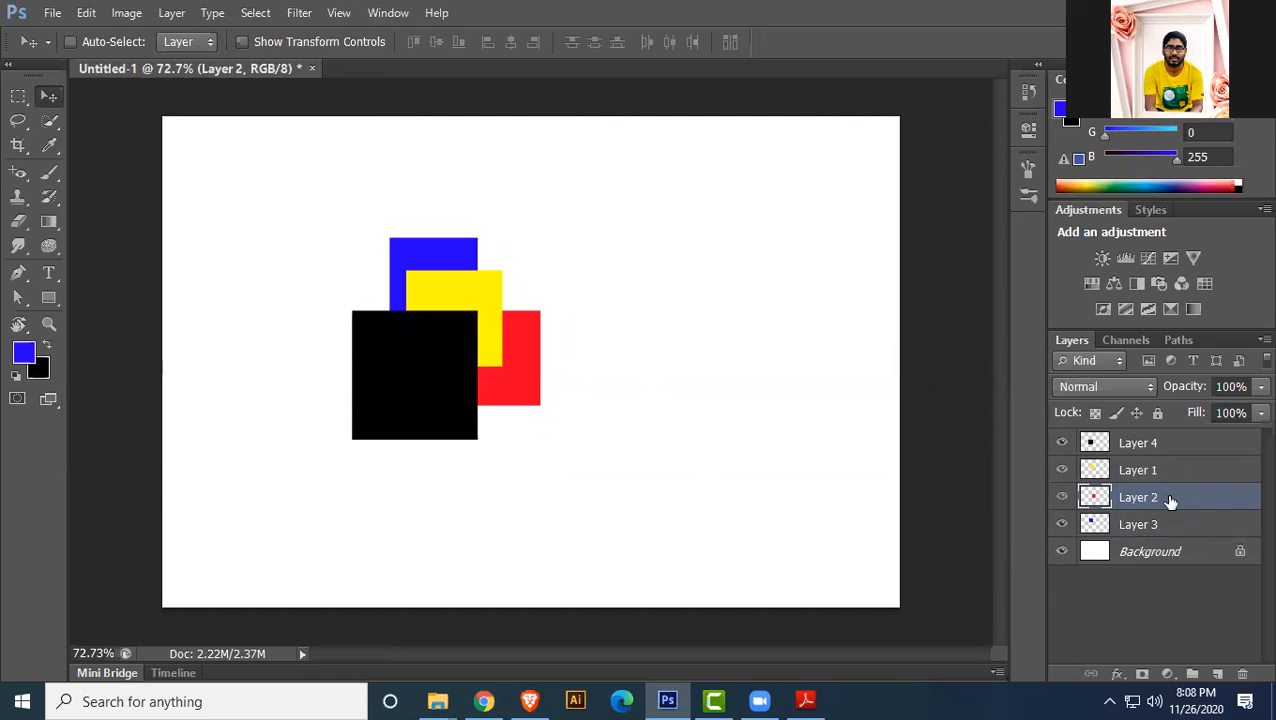
pyautogui.moveTo(1166, 500); pyautogui.dragTo(1153, 462)
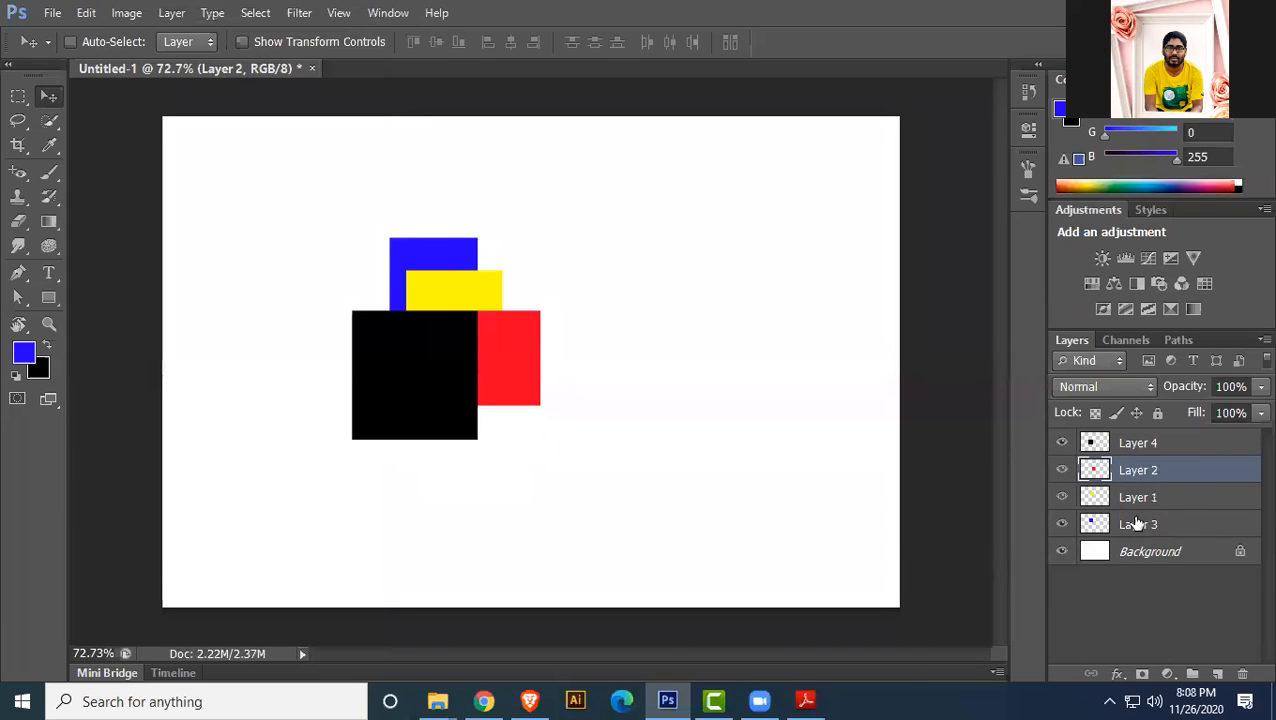
pyautogui.moveTo(1168, 476); pyautogui.dragTo(1157, 436)
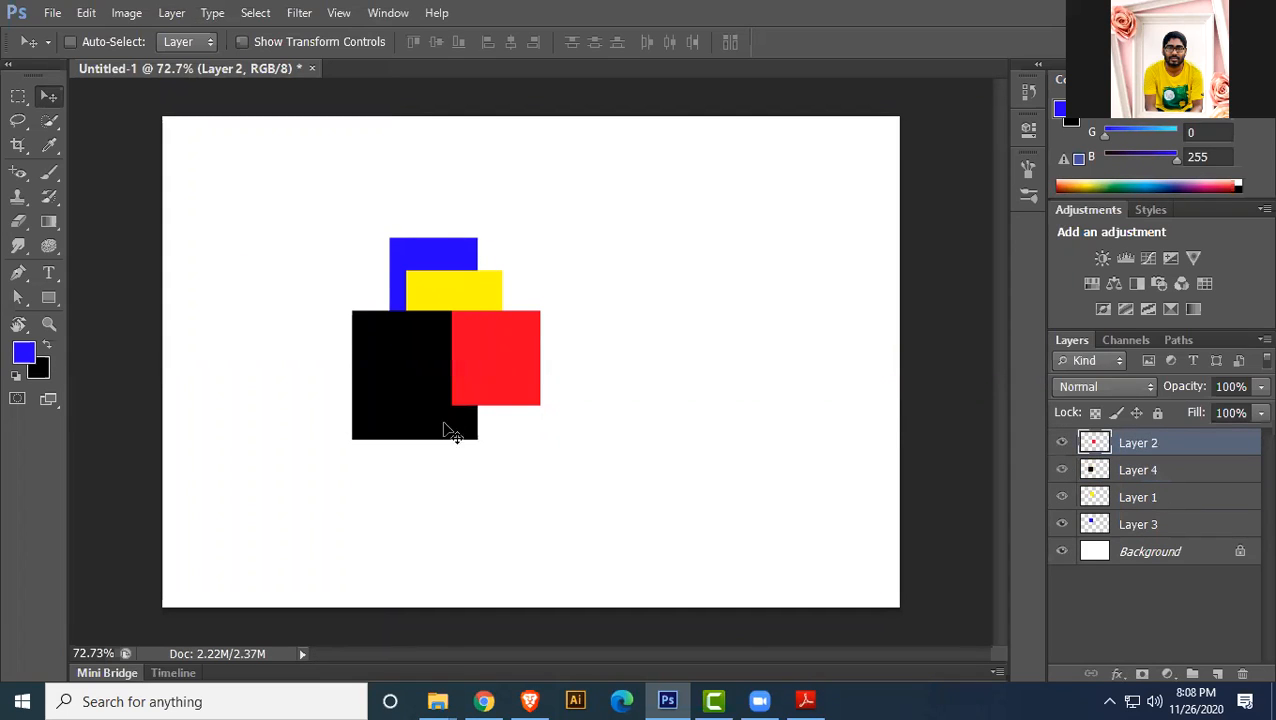
# - Reorder the layer stack so Layers 1, 2, 3 and 4 run from top to bottom, and select Layer 4
pyautogui.click(1193, 497)
pyautogui.click(171, 13)
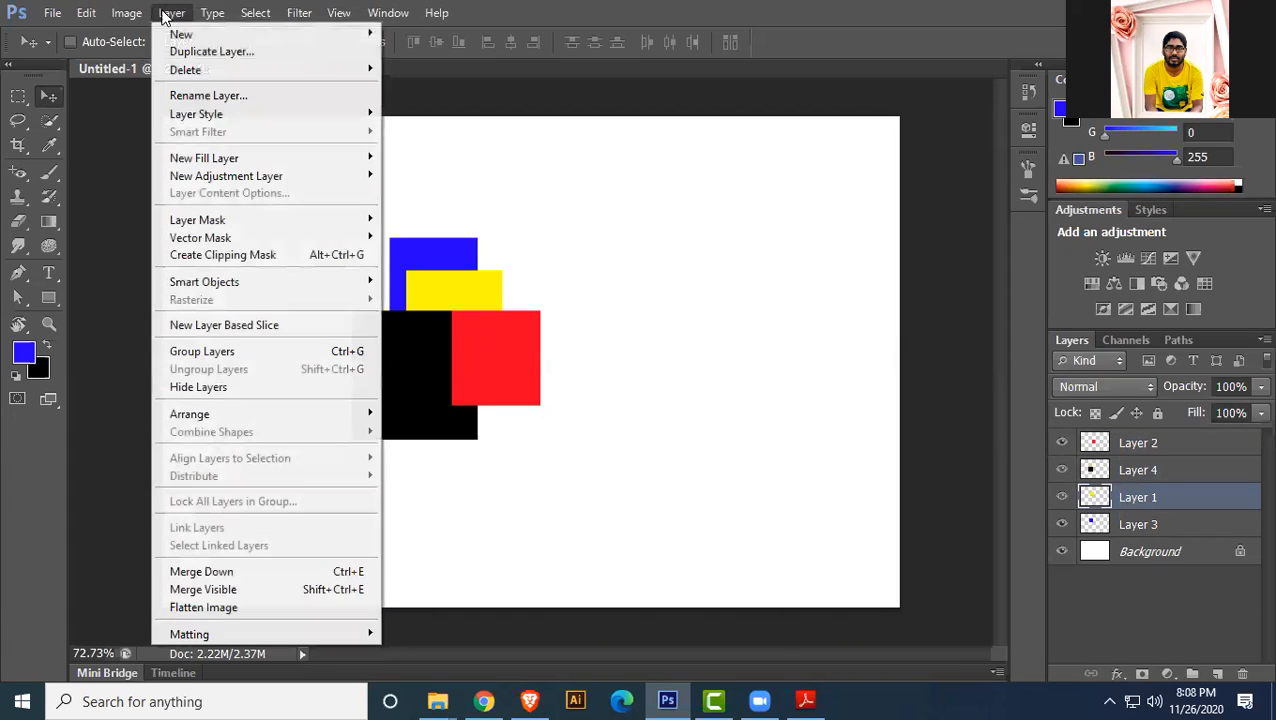
pyautogui.click(877, 13)
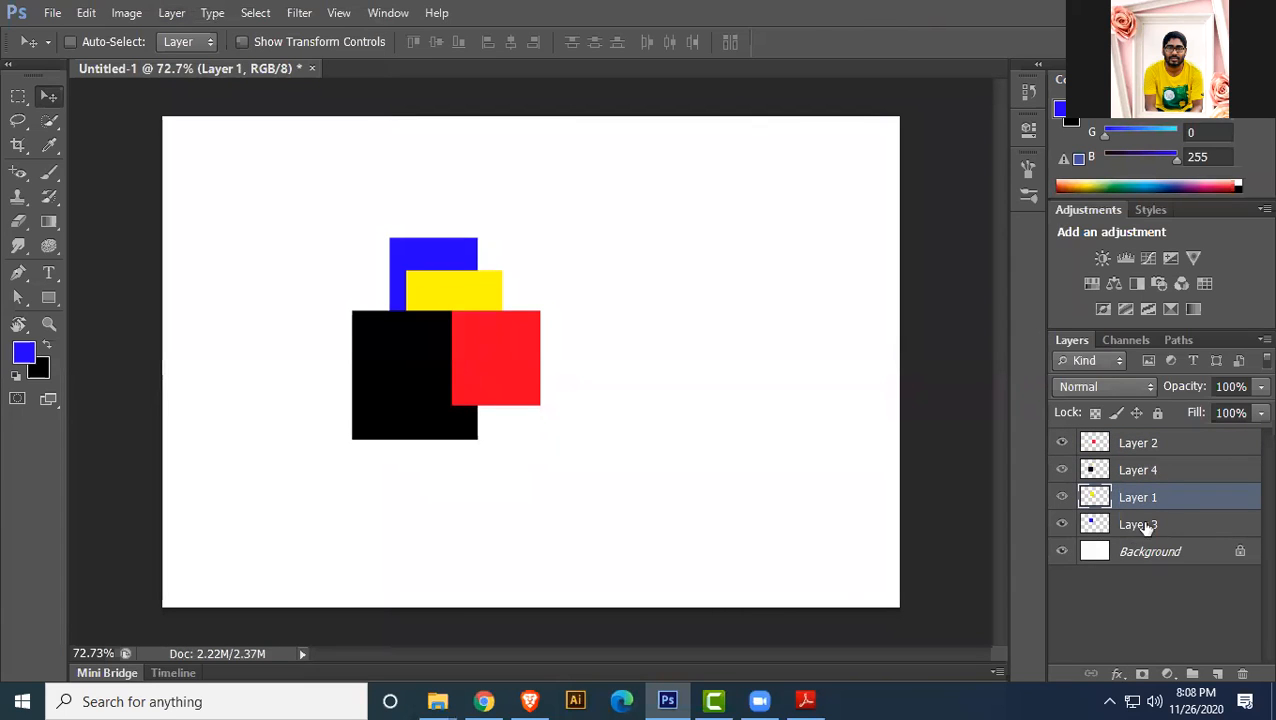
pyautogui.moveTo(1162, 504); pyautogui.dragTo(1153, 436)
pyautogui.moveTo(1175, 531); pyautogui.dragTo(1170, 472)
pyautogui.click(1176, 474)
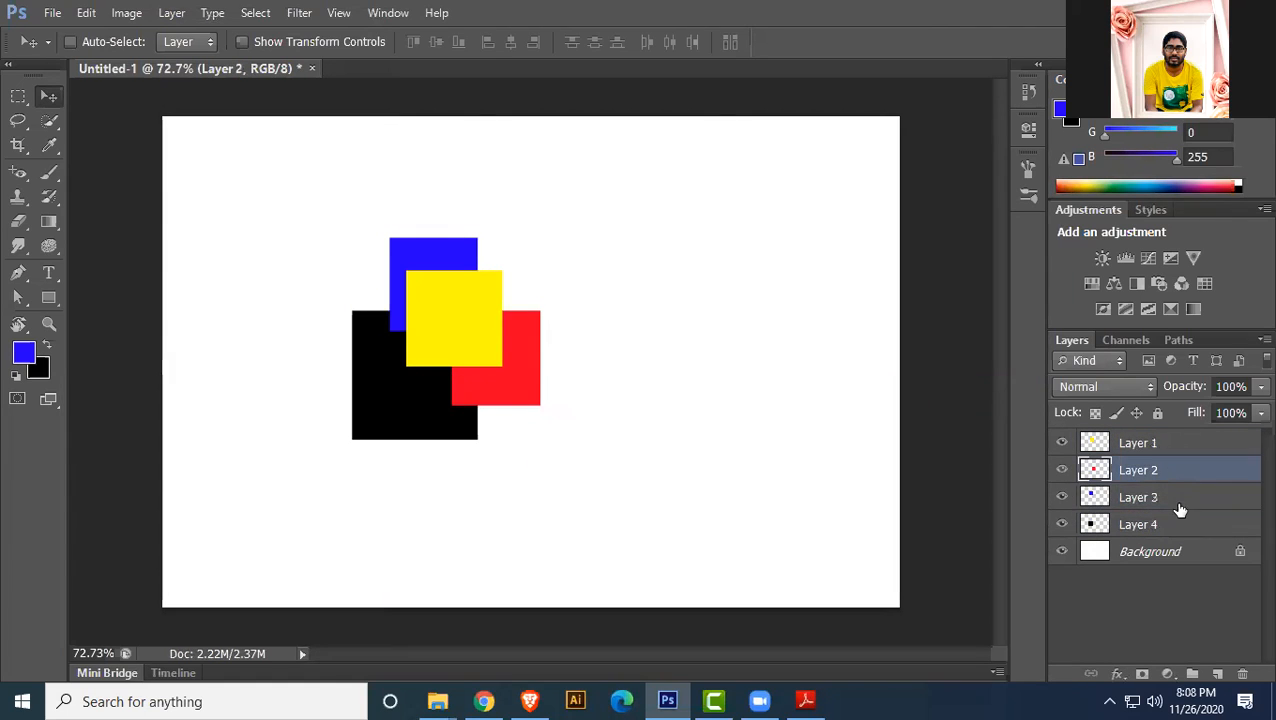
pyautogui.click(1180, 530)
# - Switch to Adobe Reader to check the Class 03 topic list in Photoshop Module.pdf, and return to Photoshop
pyautogui.click(806, 700)
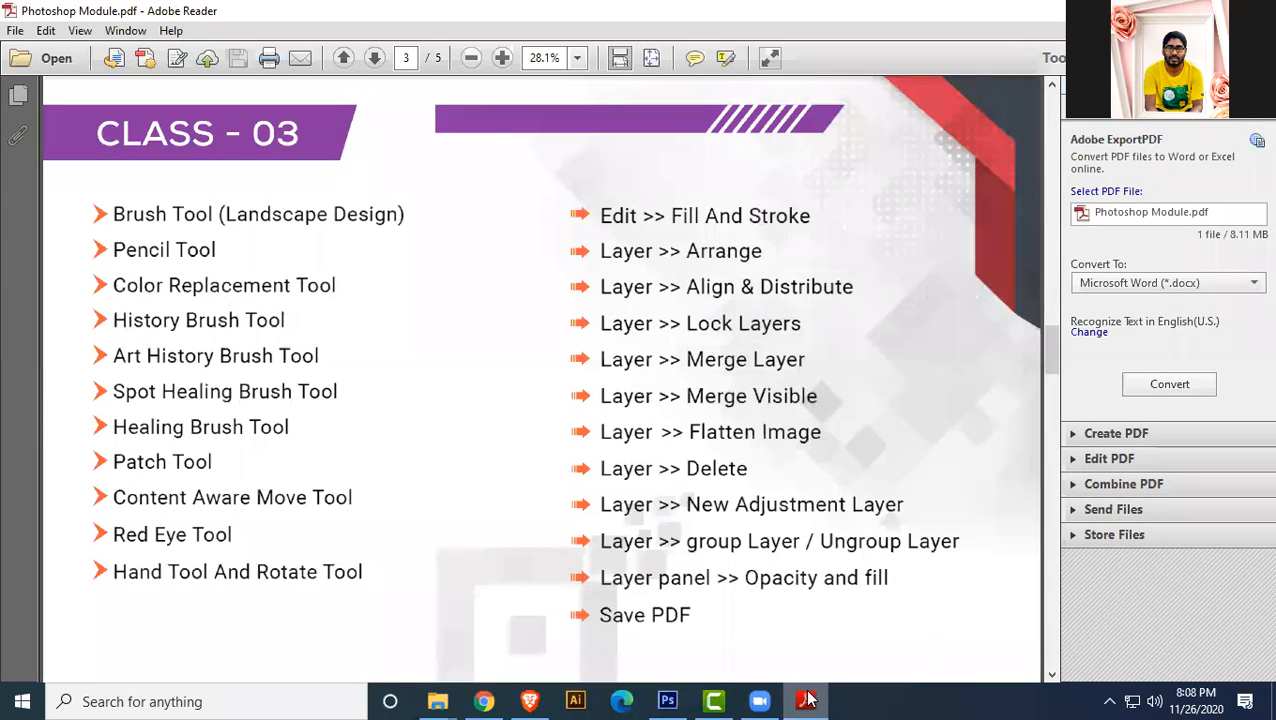
pyautogui.click(806, 700)
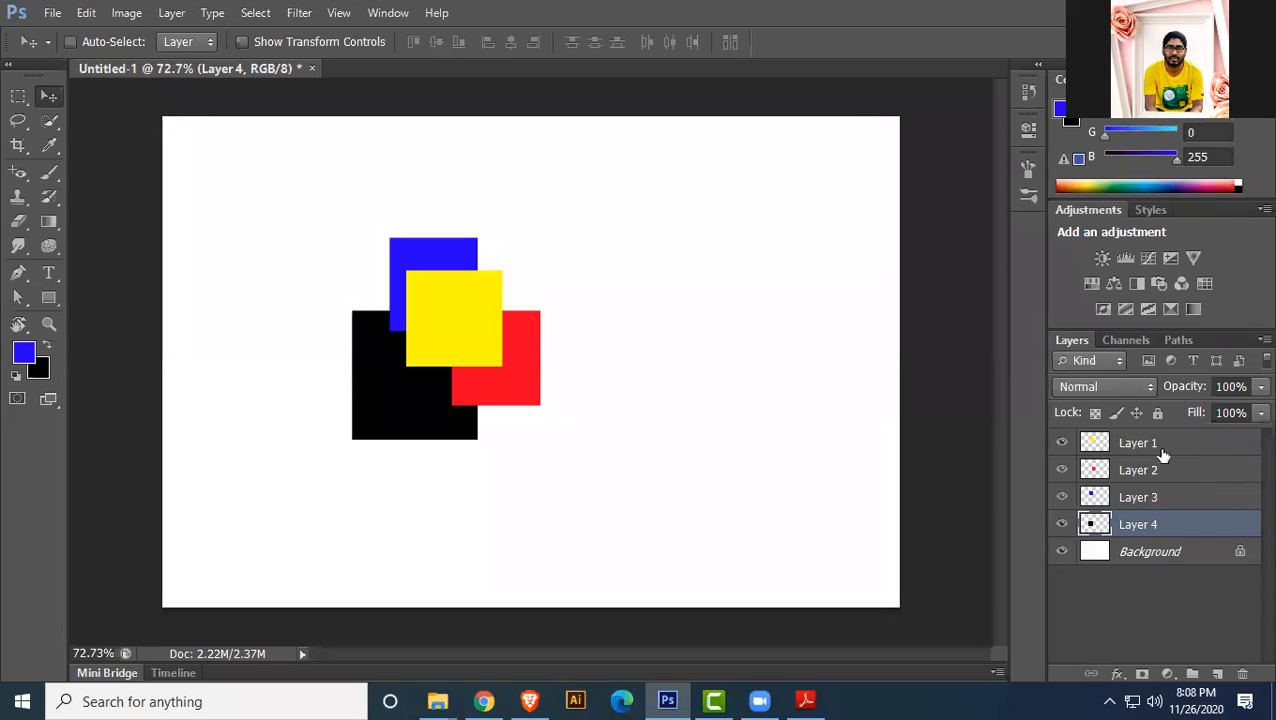
# - Spread the squares apart: yellow to the left, red near the center, blue to the upper right and black to the lower right
pyautogui.click(1158, 447)
pyautogui.moveTo(512, 332); pyautogui.dragTo(525, 438)
pyautogui.click(1180, 470)
pyautogui.click(1138, 497)
pyautogui.moveTo(433, 381); pyautogui.dragTo(628, 322)
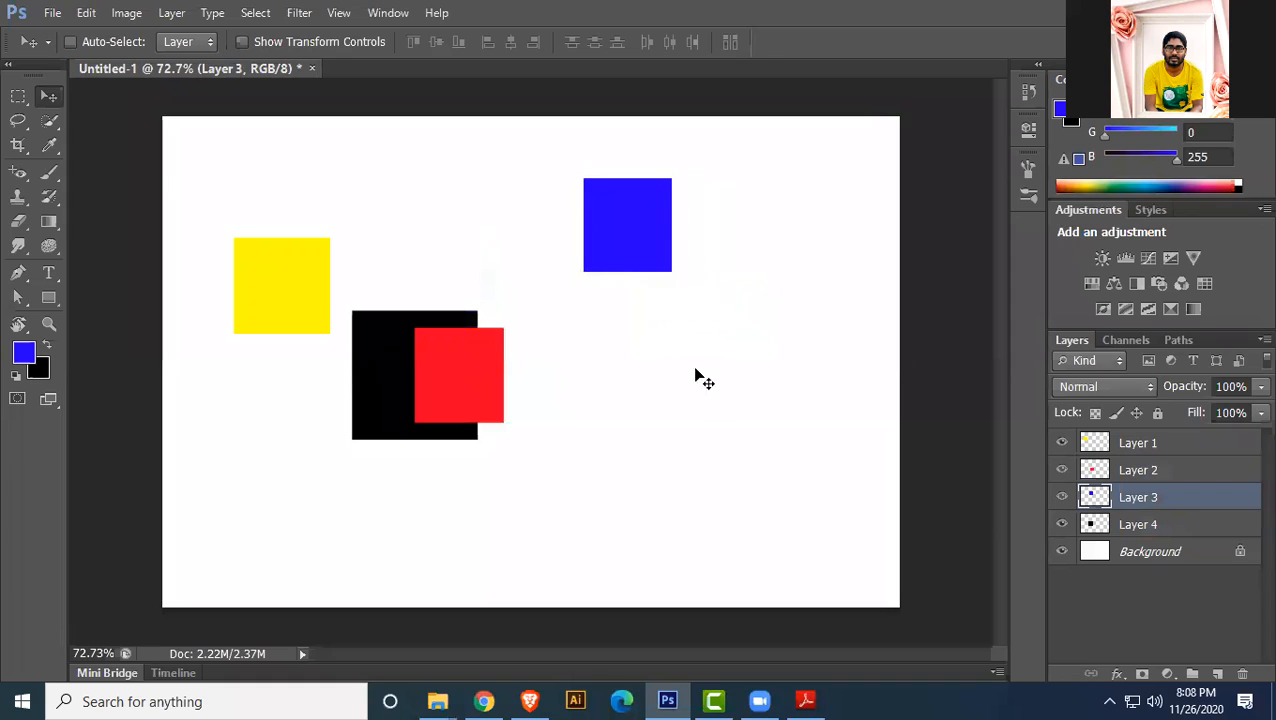
pyautogui.click(1155, 527)
pyautogui.moveTo(438, 378); pyautogui.dragTo(812, 503)
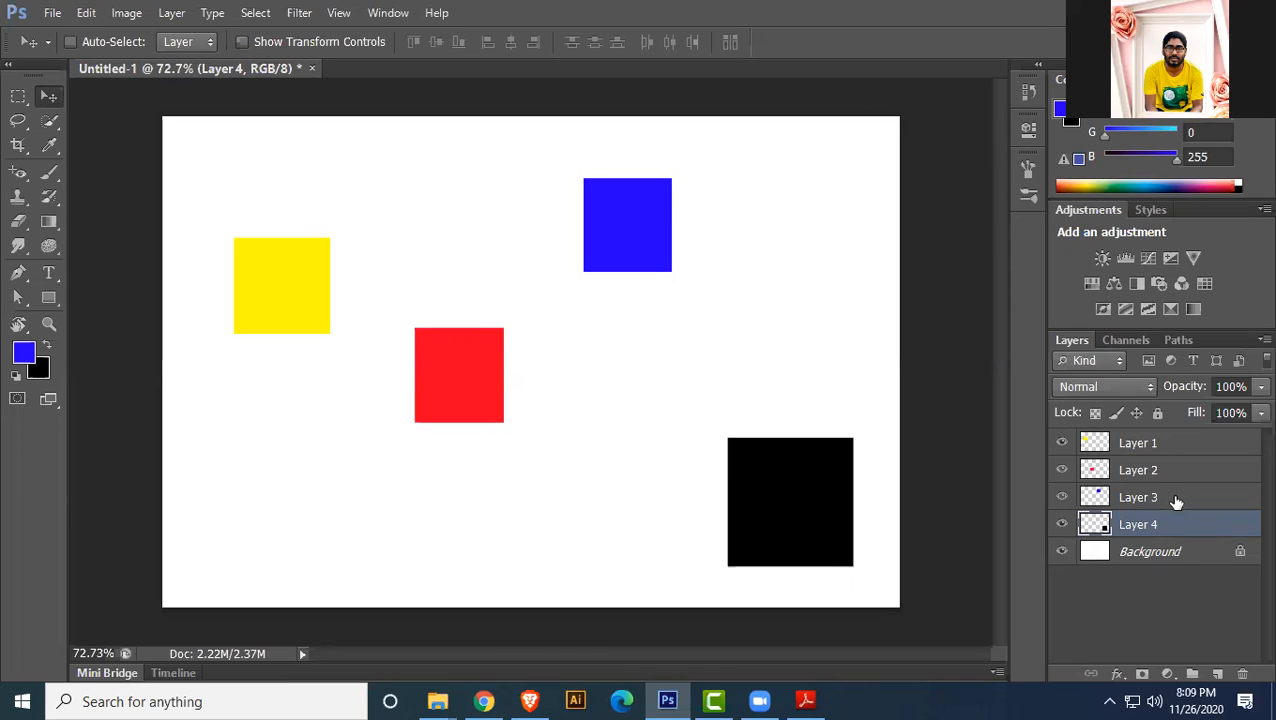
# - Select only Layers 3 and 4 and align the blue and black squares by their top edges
pyautogui.keyDown('shift'); pyautogui.click(1176, 501); pyautogui.keyUp('shift')
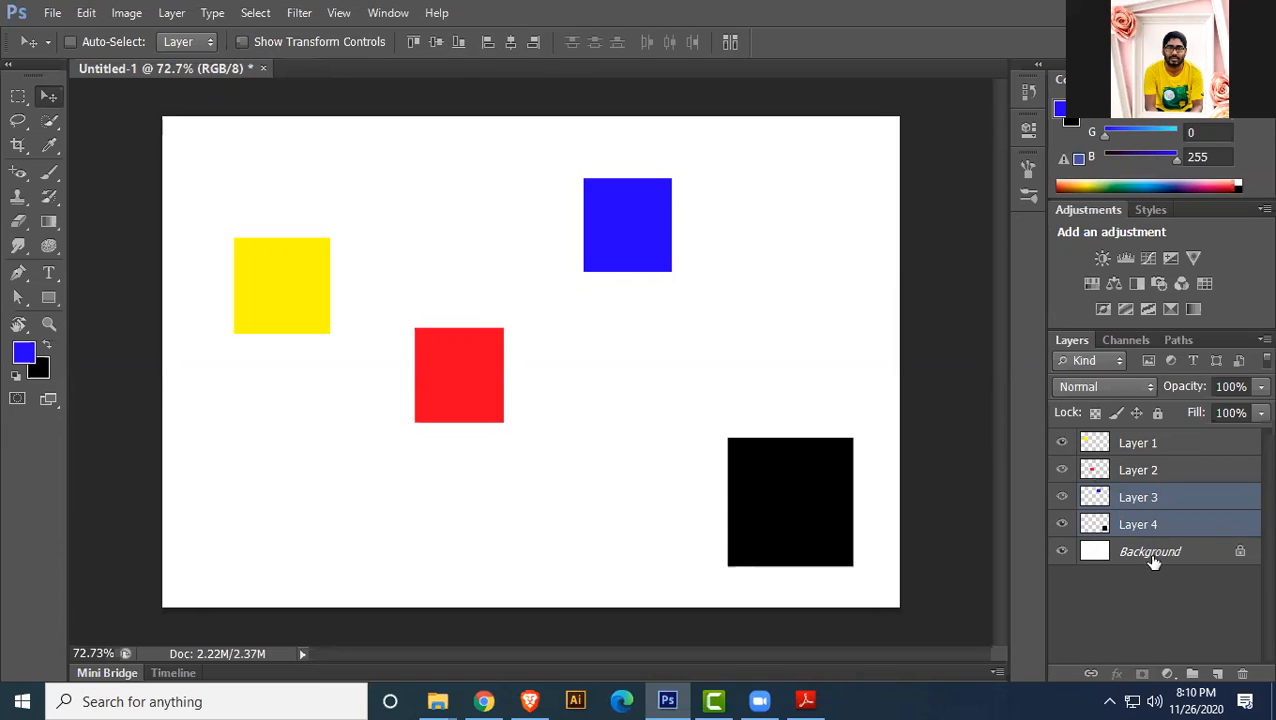
pyautogui.keyDown('ctrl'); pyautogui.click(1184, 477); pyautogui.keyUp('ctrl')
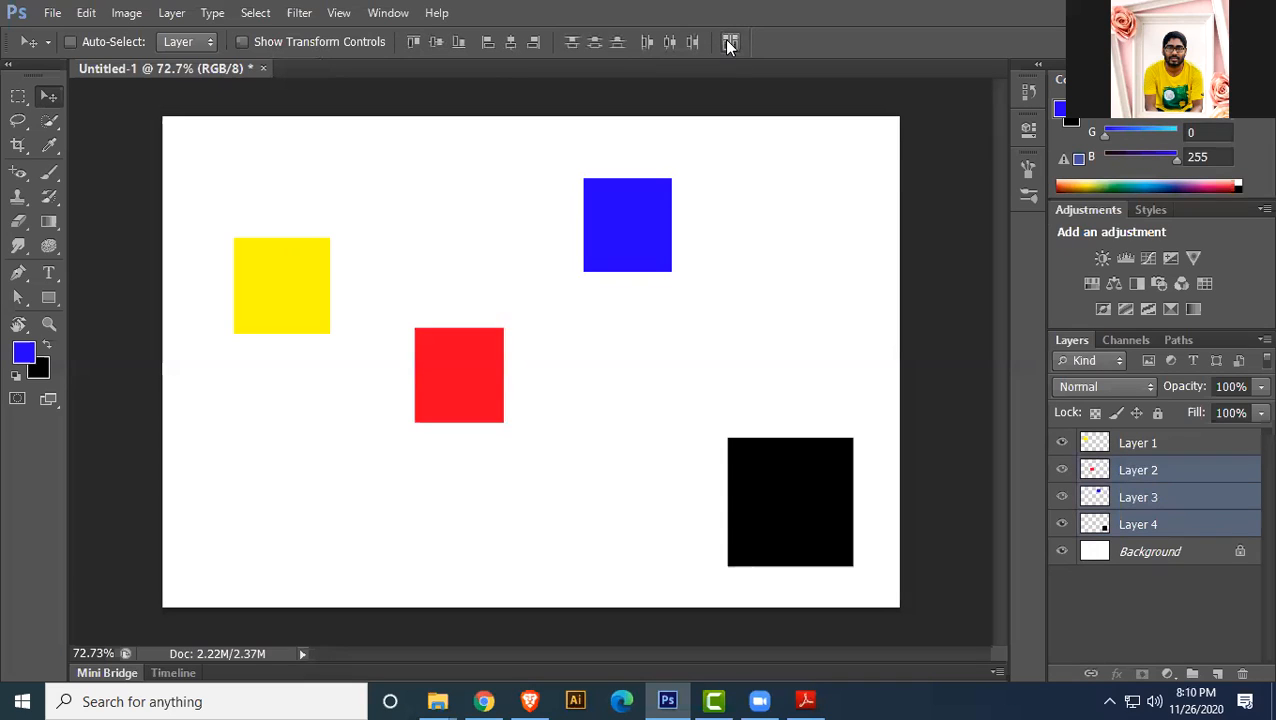
pyautogui.keyDown('ctrl'); pyautogui.click(1172, 476); pyautogui.keyUp('ctrl')
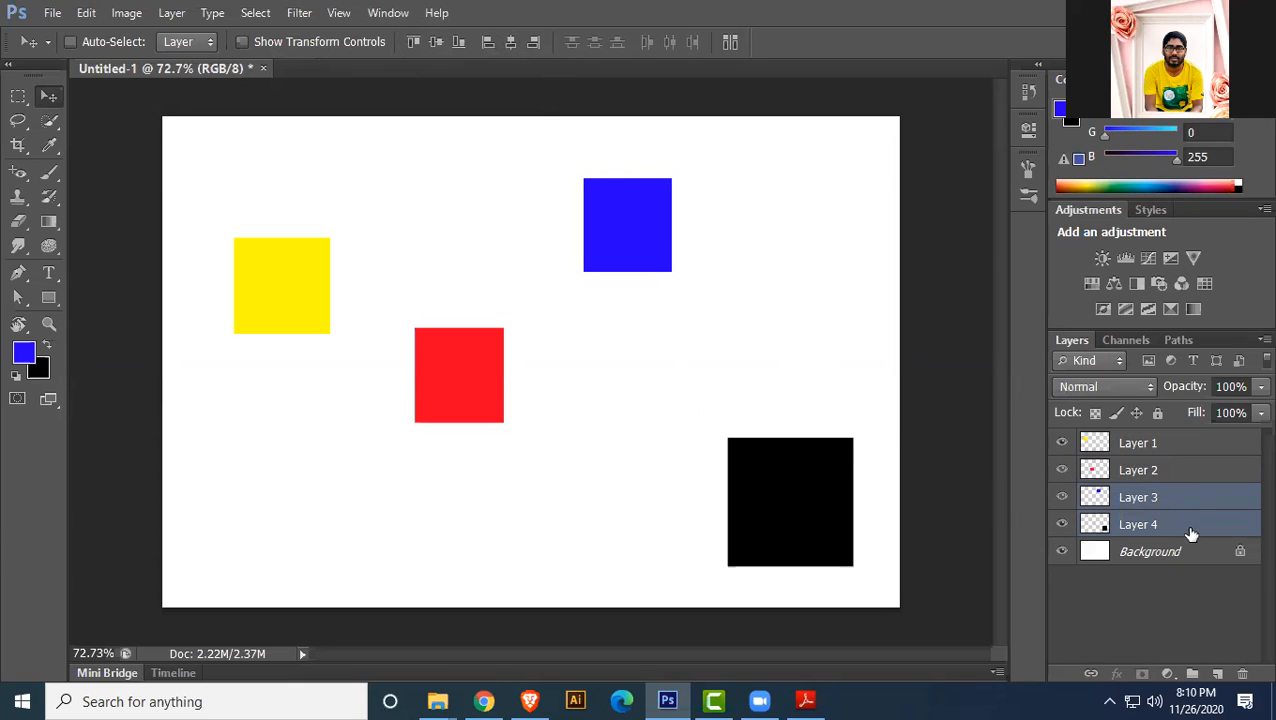
pyautogui.click(171, 12)
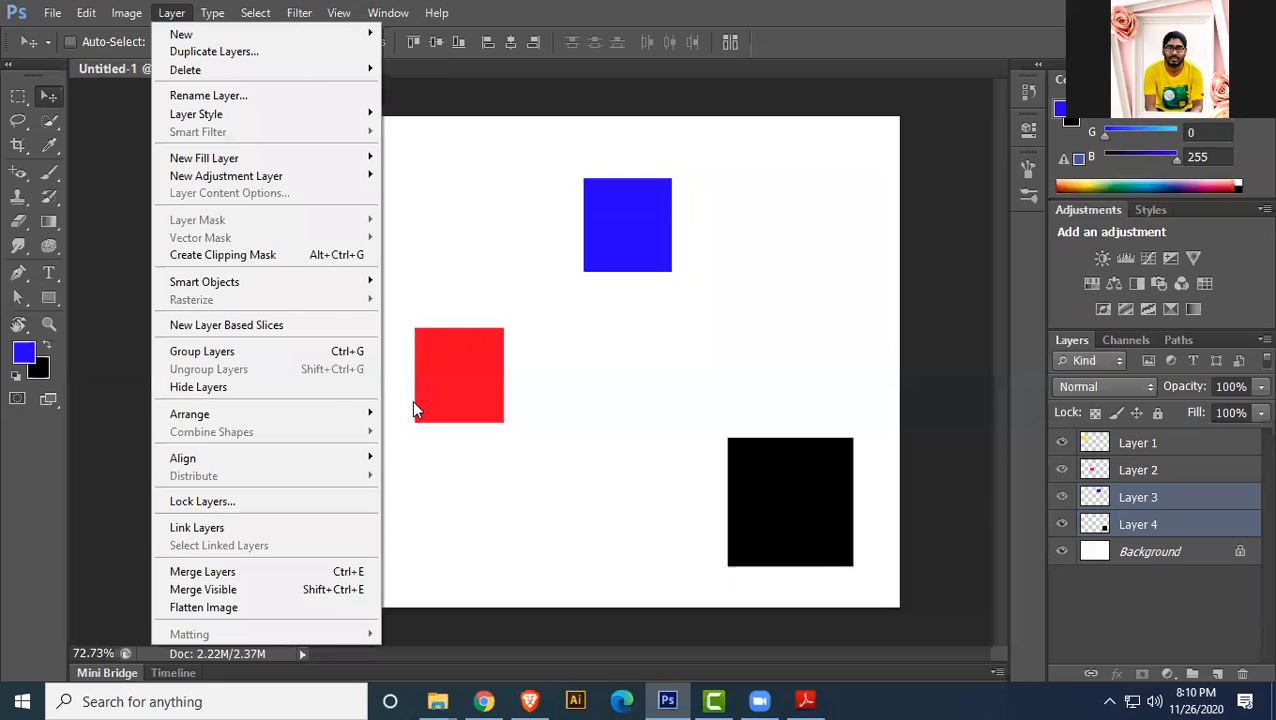
pyautogui.moveTo(285, 461)
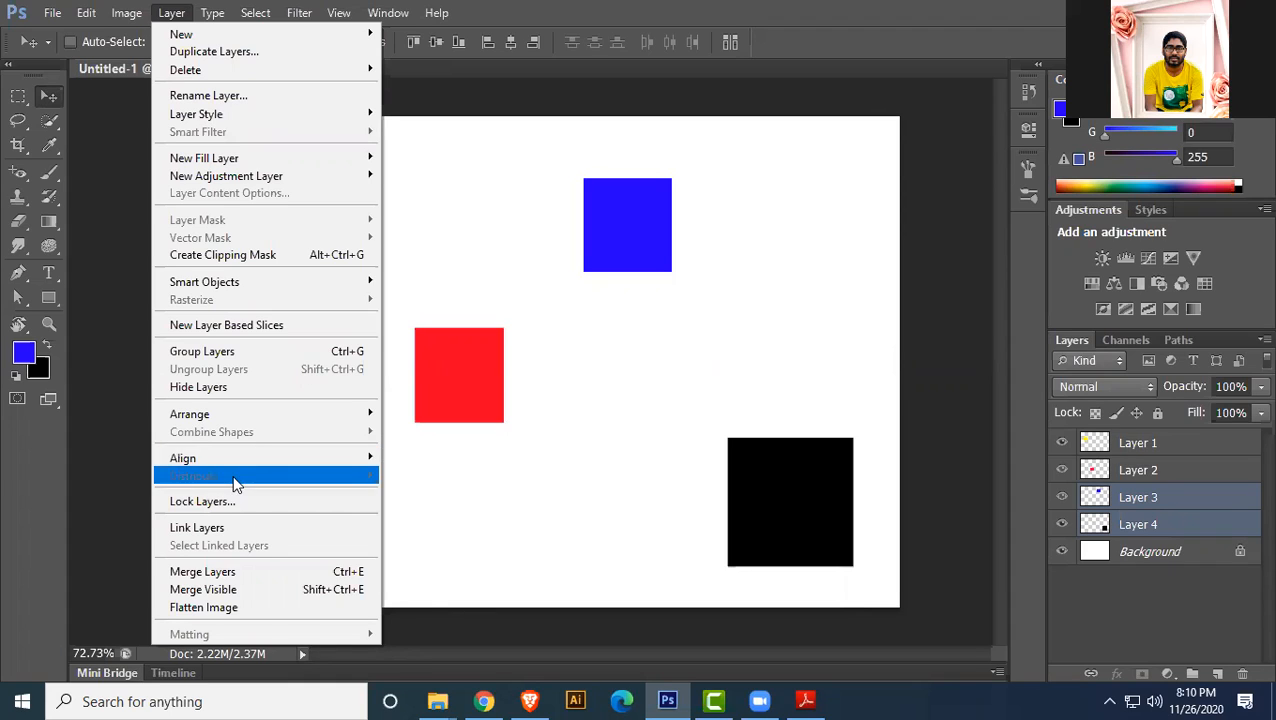
pyautogui.click(945, 32)
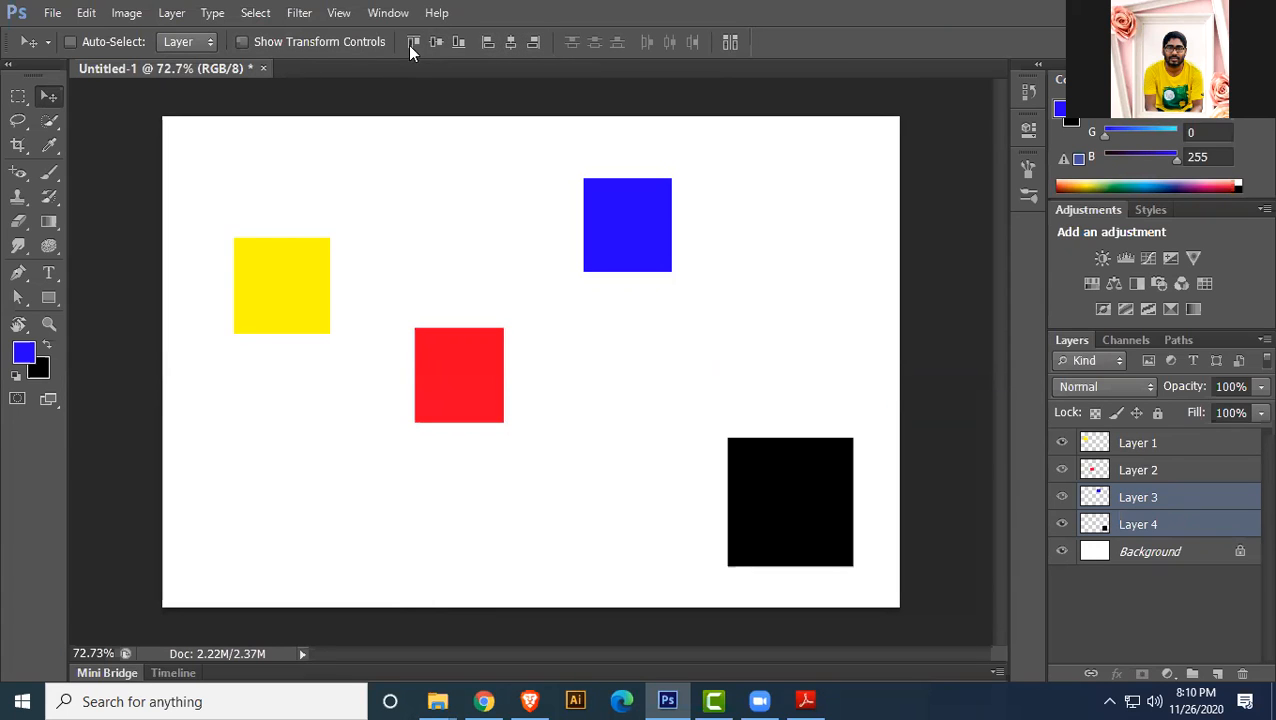
pyautogui.click(172, 14)
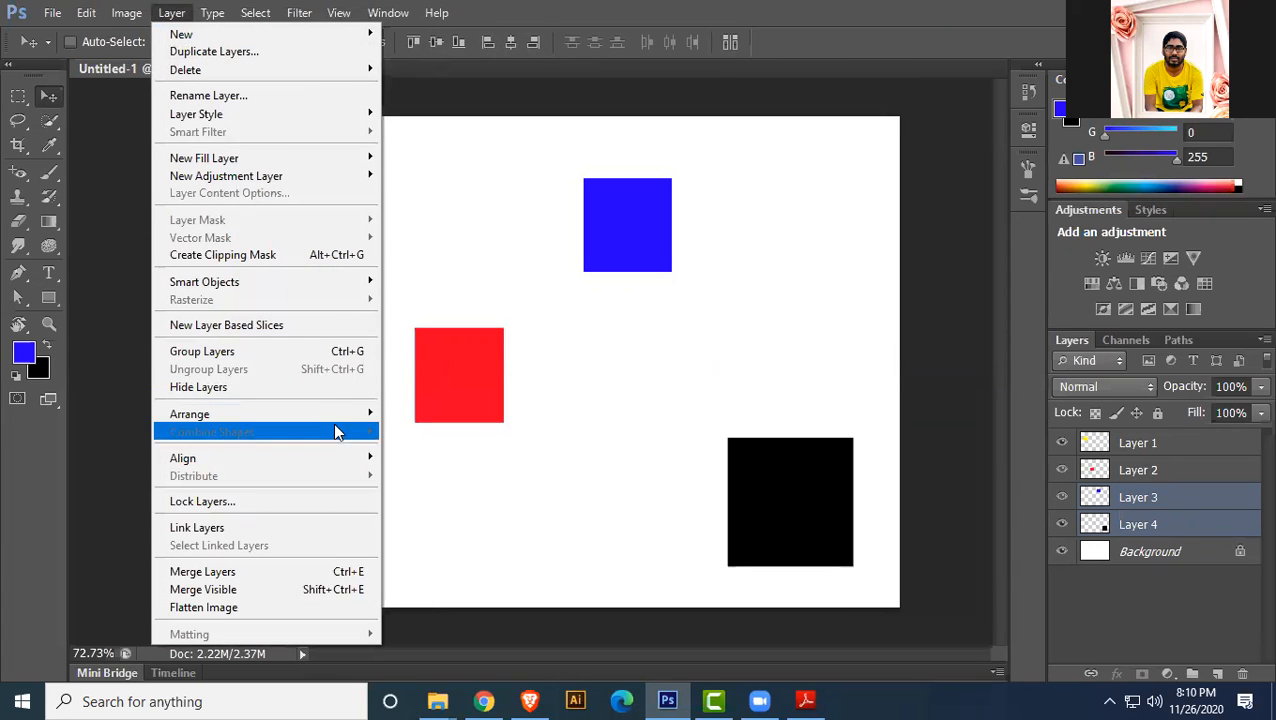
pyautogui.moveTo(341, 458)
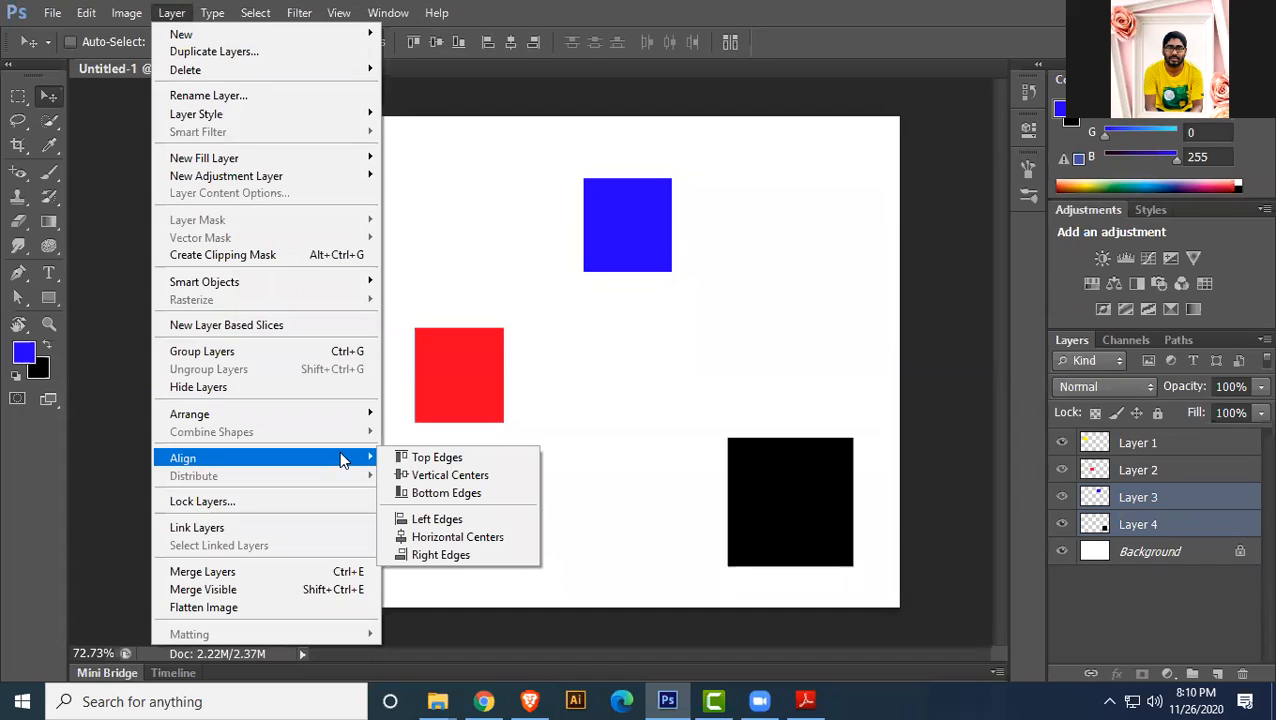
pyautogui.click(421, 463)
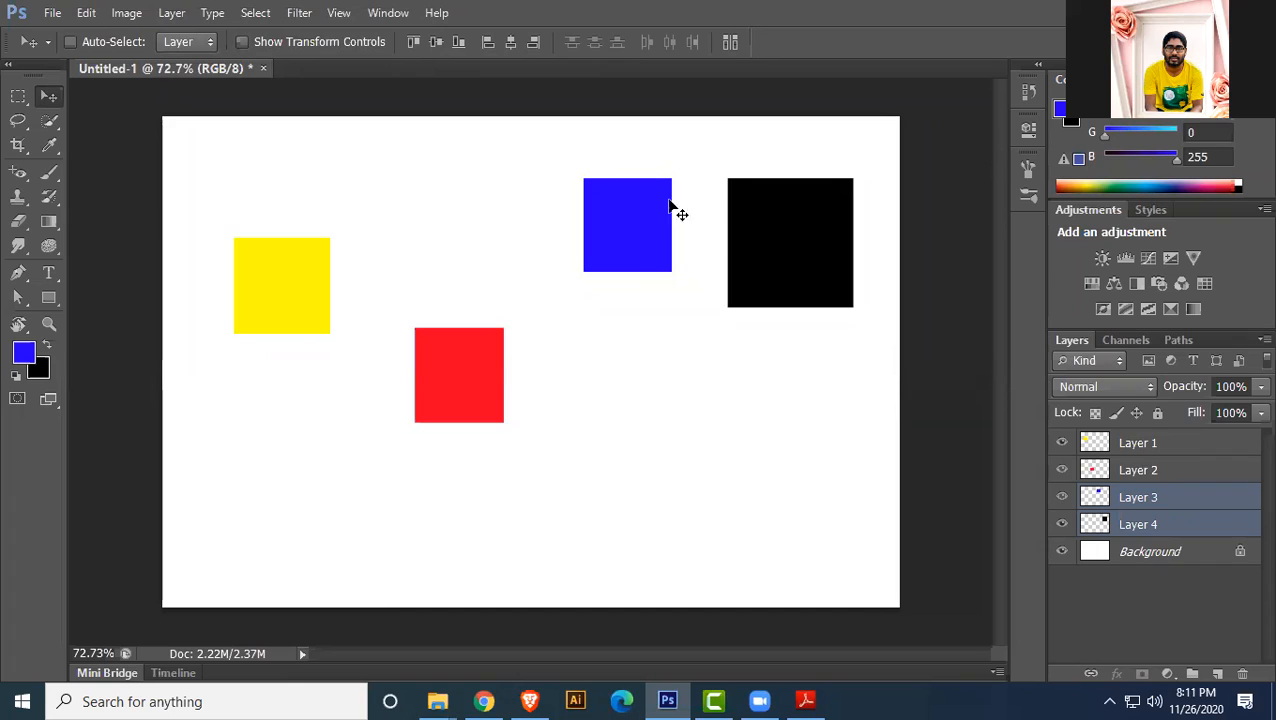
# - Select Layers 1 to 4, check the available Distribute options, and align all four squares by their top edges
pyautogui.keyDown('ctrl'); pyautogui.click(1152, 476); pyautogui.keyUp('ctrl')
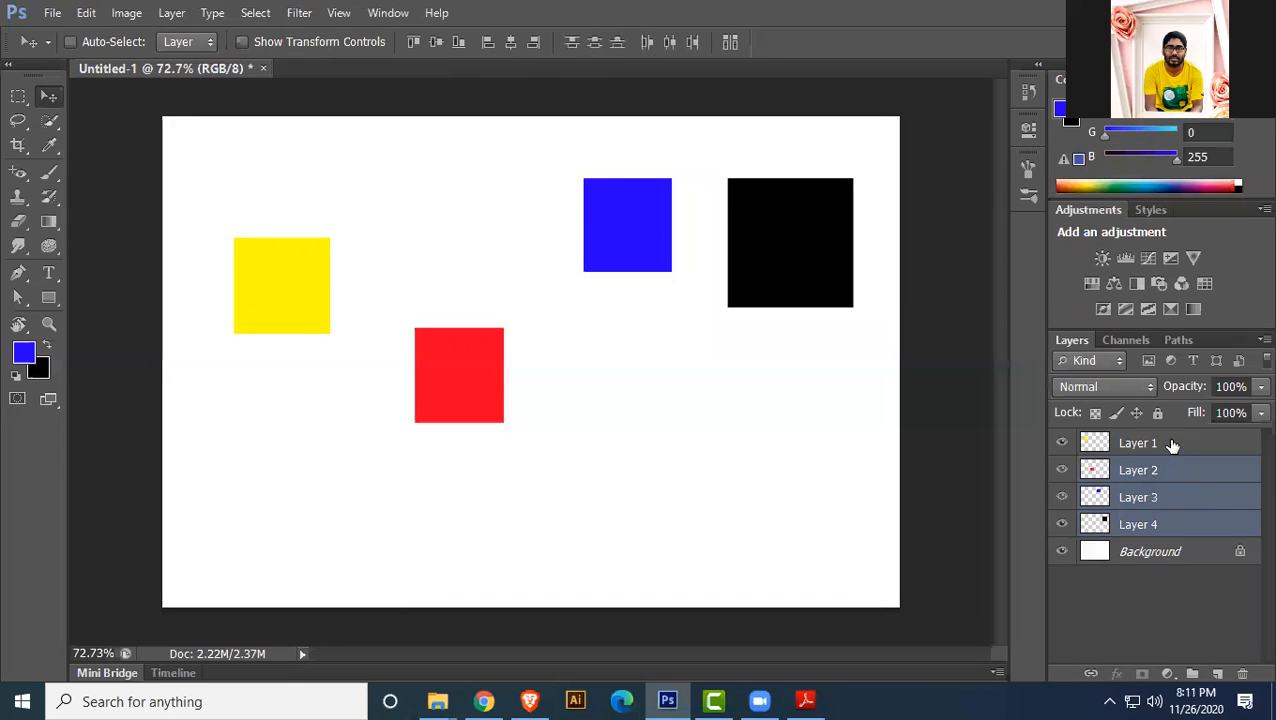
pyautogui.keyDown('ctrl'); pyautogui.click(1172, 445); pyautogui.keyUp('ctrl')
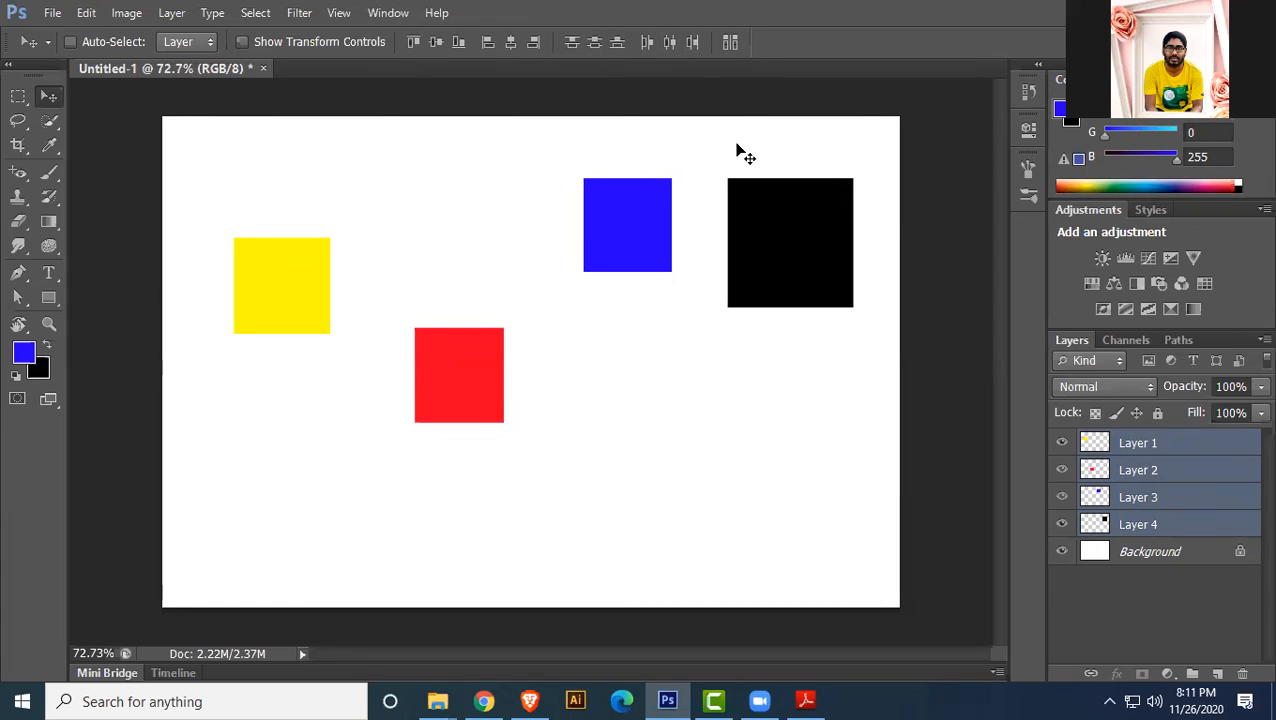
pyautogui.click(172, 13)
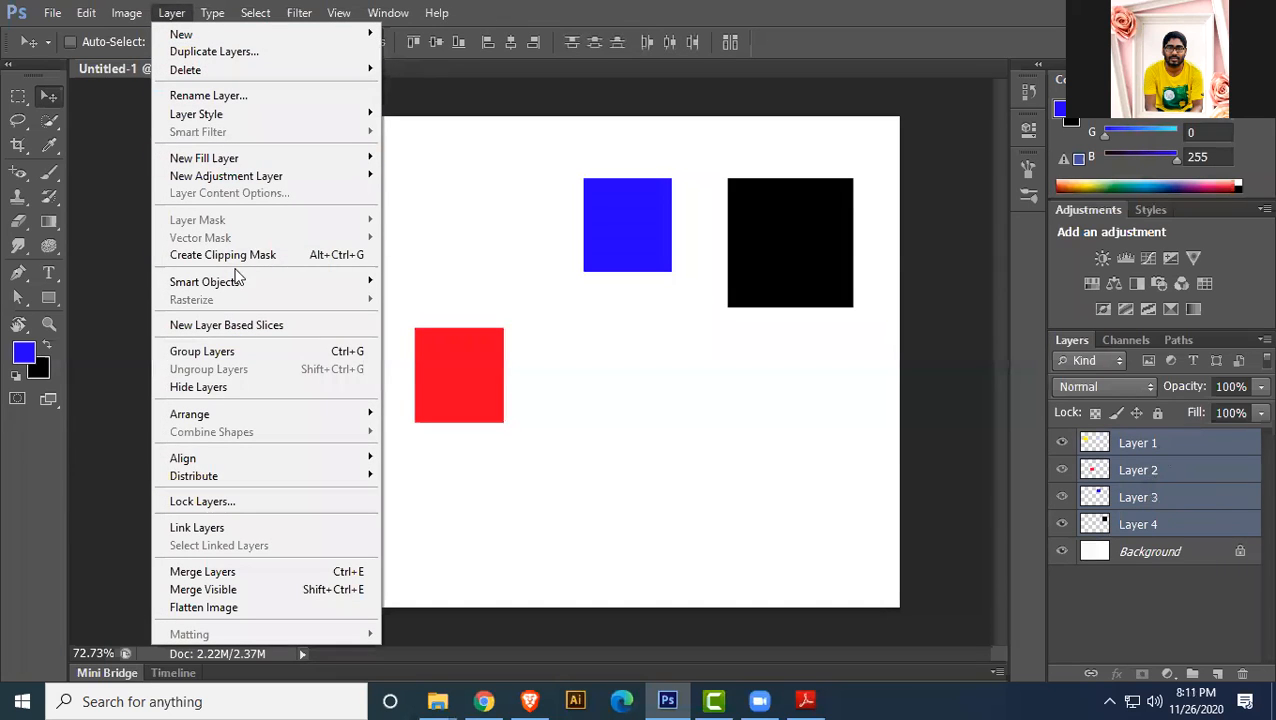
pyautogui.moveTo(246, 468)
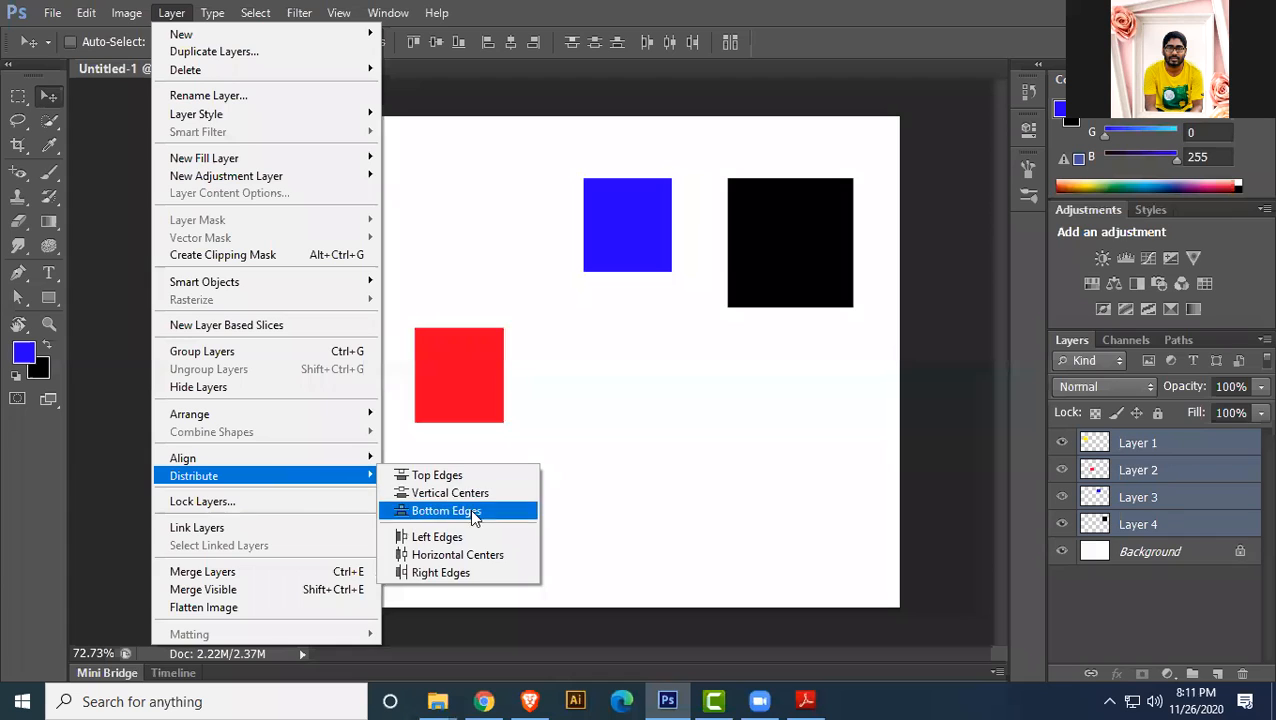
pyautogui.click(540, 66)
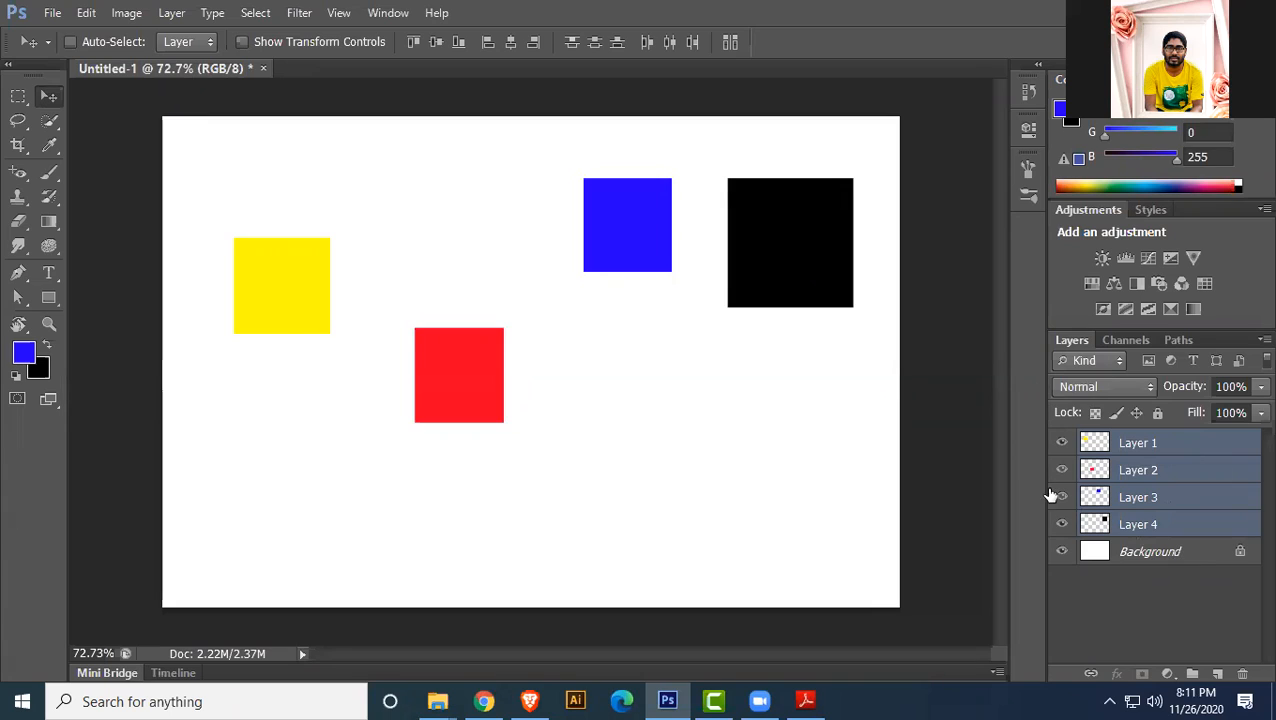
pyautogui.click(411, 42)
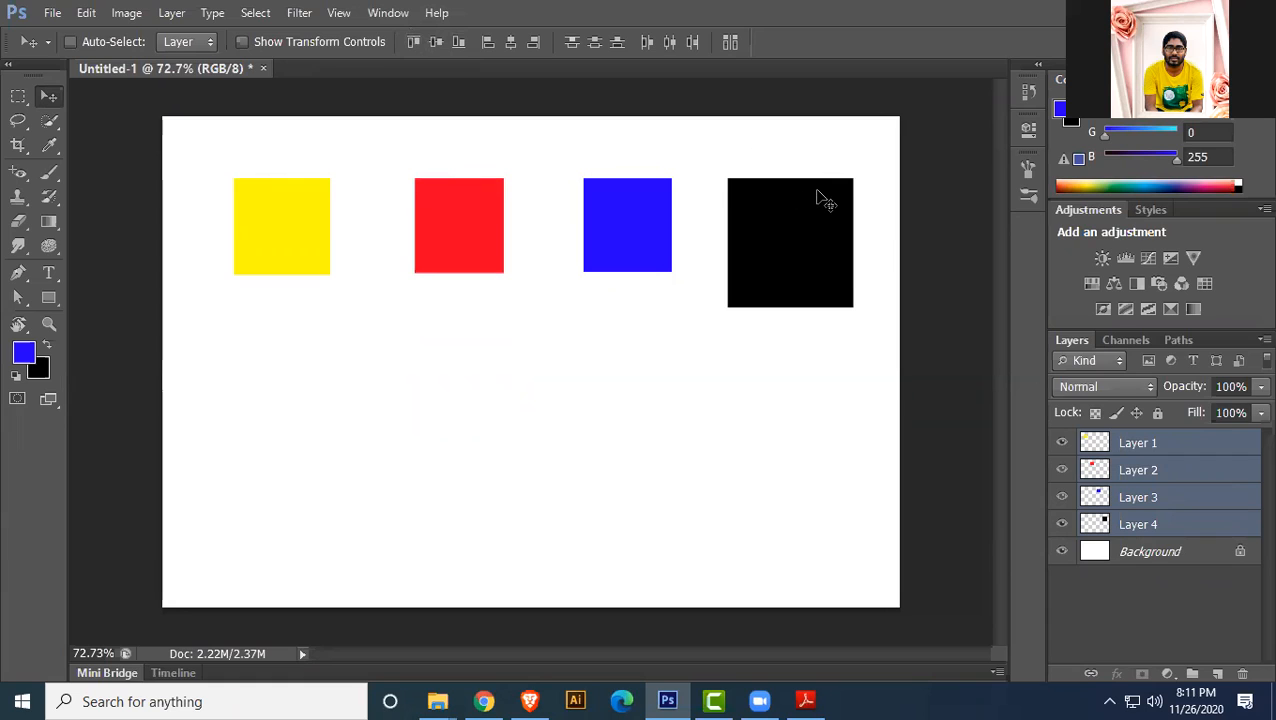
# - Offset the squares one by one: black down and right, blue slightly down, red to the lower center and yellow to the lower left
pyautogui.click(1150, 524)
pyautogui.moveTo(772, 292); pyautogui.dragTo(803, 407)
pyautogui.click(1160, 497)
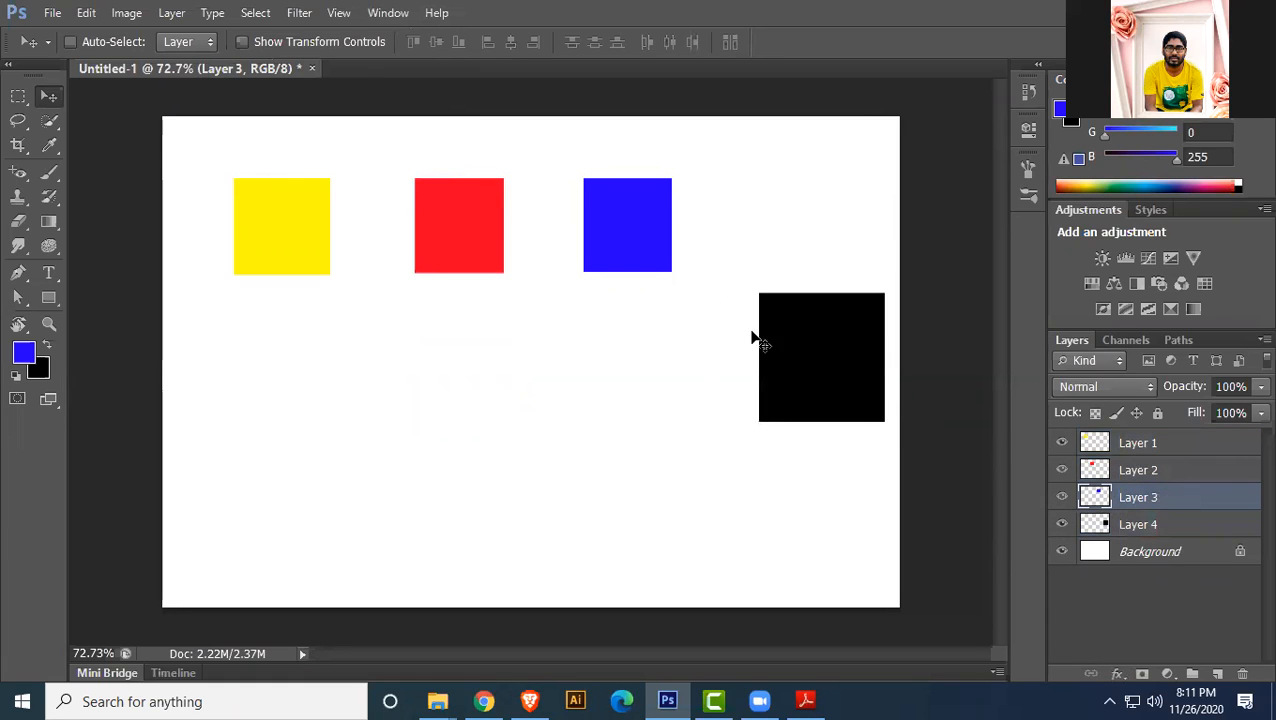
pyautogui.moveTo(587, 228); pyautogui.dragTo(580, 287)
pyautogui.click(1165, 470)
pyautogui.moveTo(451, 250); pyautogui.dragTo(499, 459)
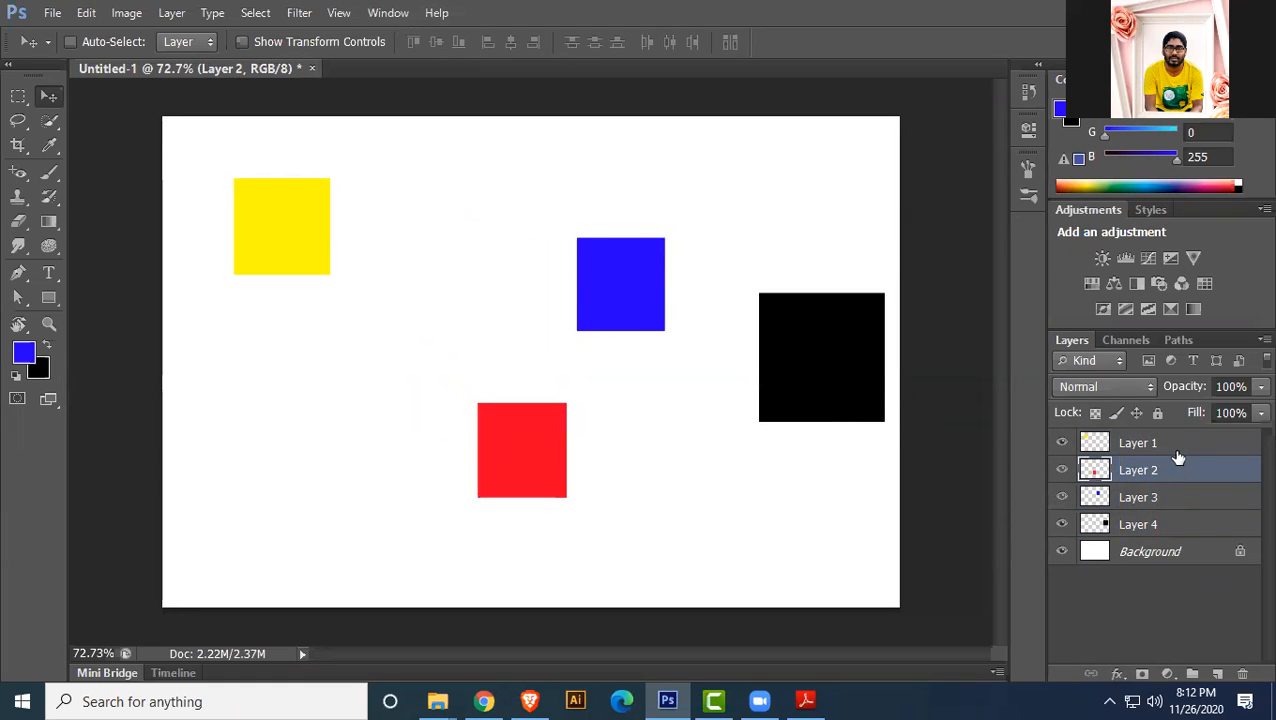
pyautogui.click(1160, 443)
pyautogui.moveTo(260, 237); pyautogui.dragTo(221, 448)
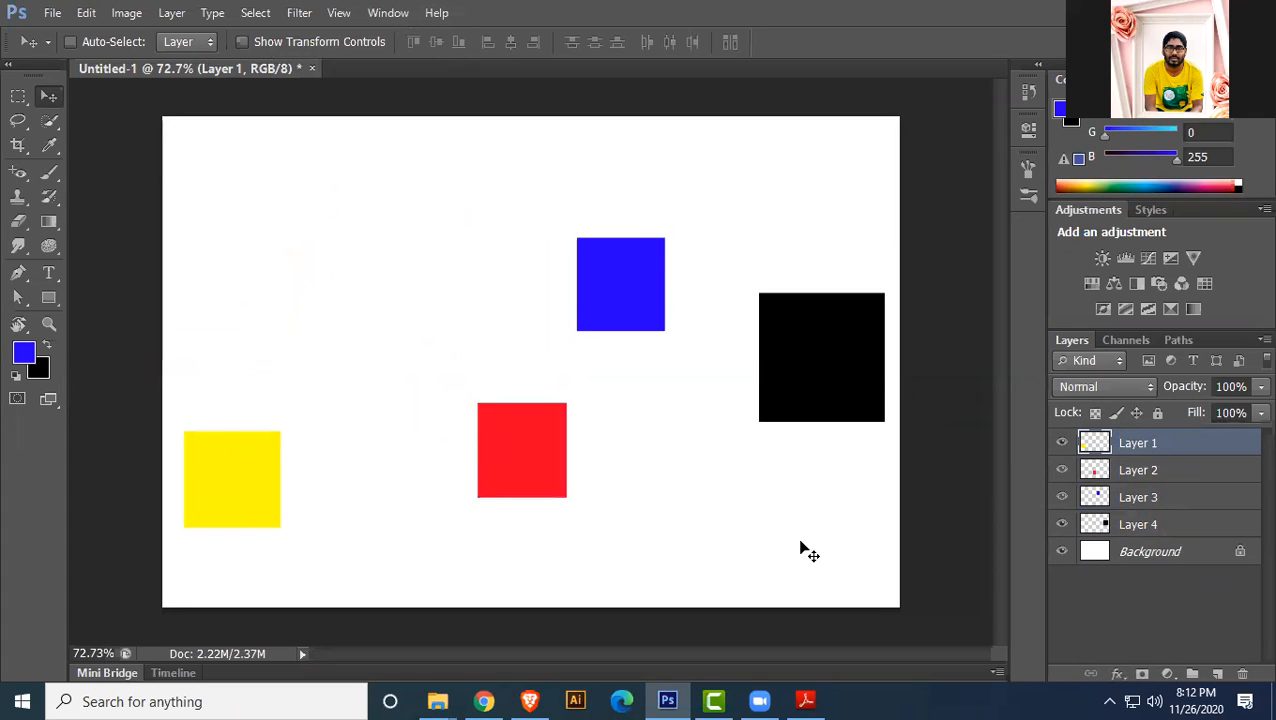
# - Select Layers 1 to 4, align the squares by their vertical centers and distribute them by their horizontal centers
pyautogui.keyDown('shift'); pyautogui.click(1190, 530); pyautogui.keyUp('shift')
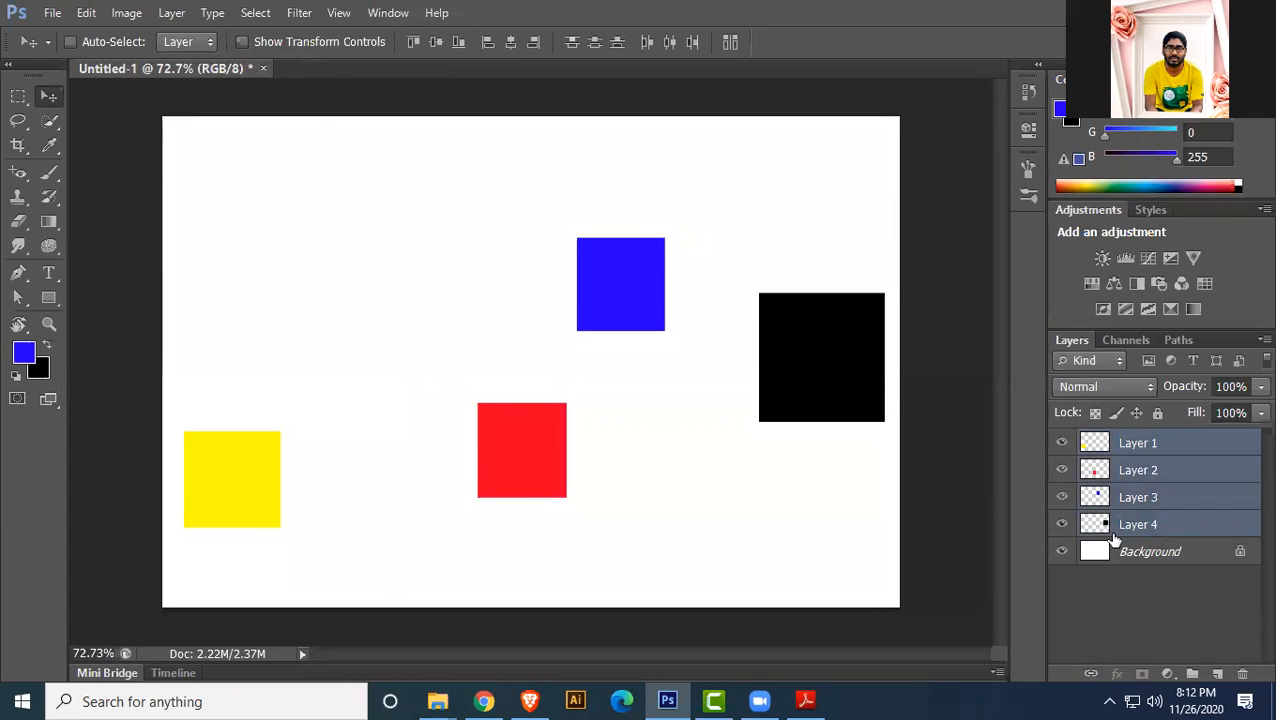
pyautogui.click(1181, 447)
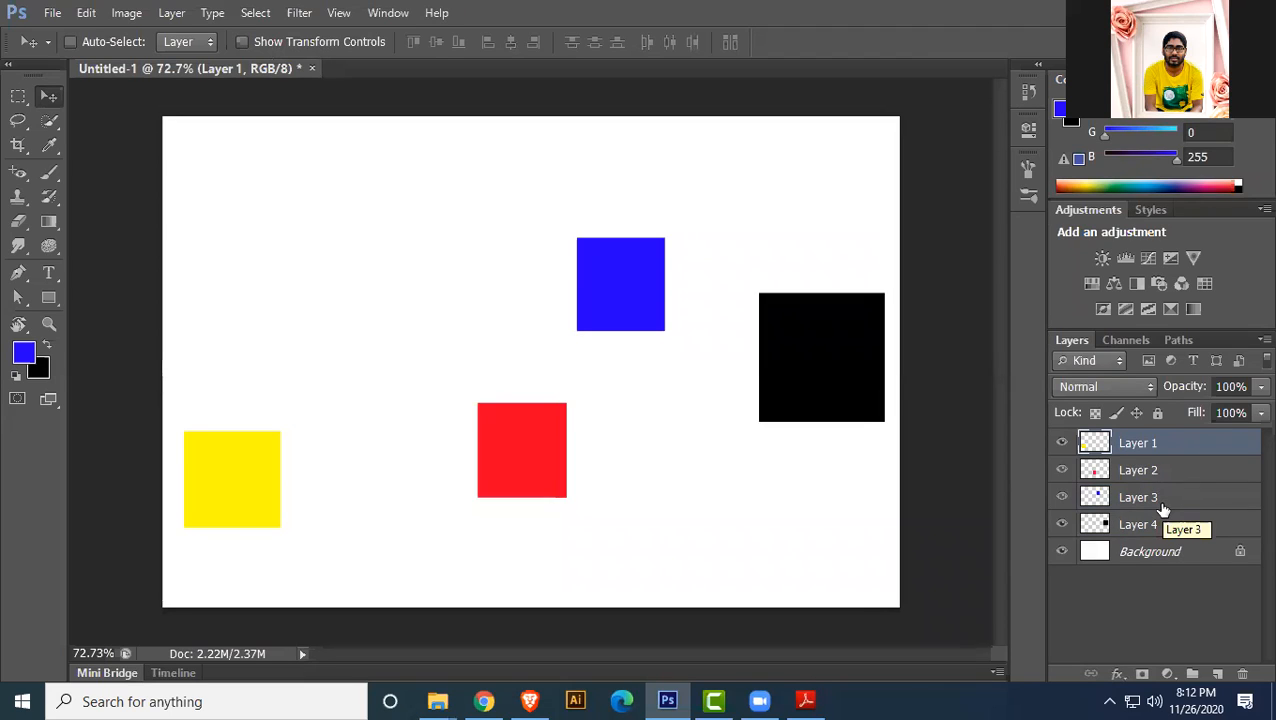
pyautogui.keyDown('shift'); pyautogui.click(1185, 475); pyautogui.keyUp('shift')
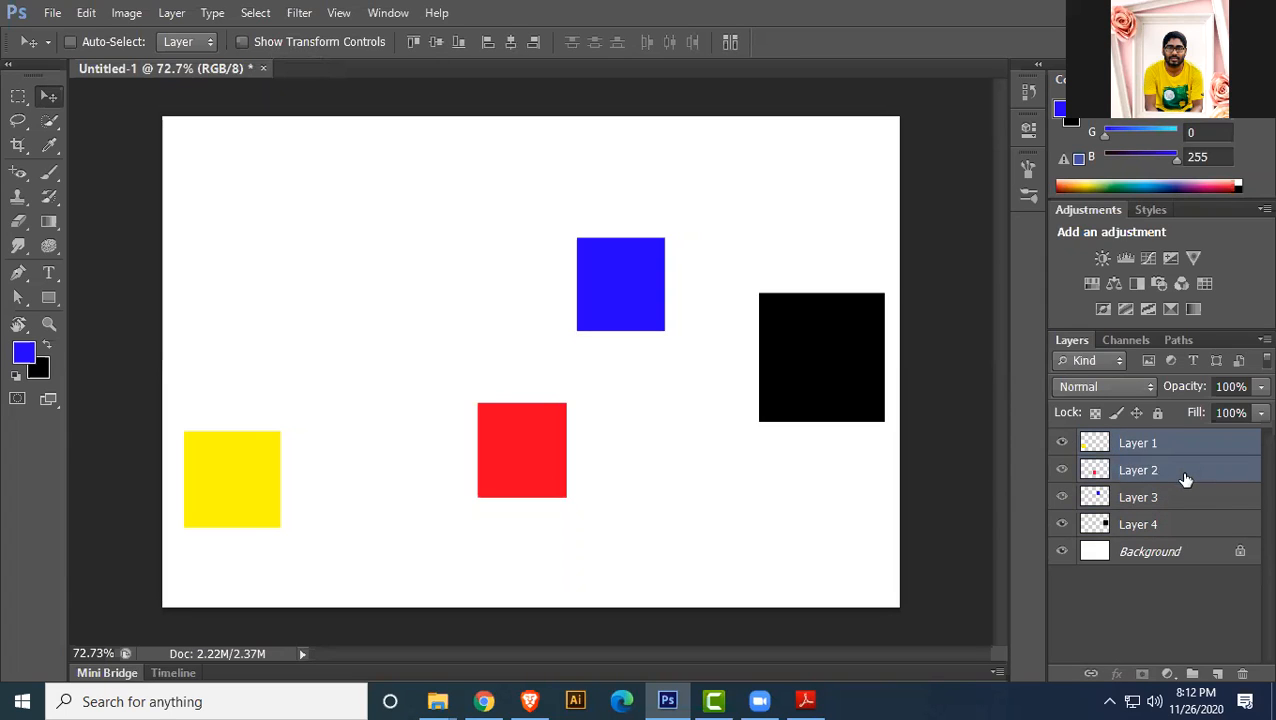
pyautogui.keyDown('shift'); pyautogui.click(1185, 504); pyautogui.keyUp('shift')
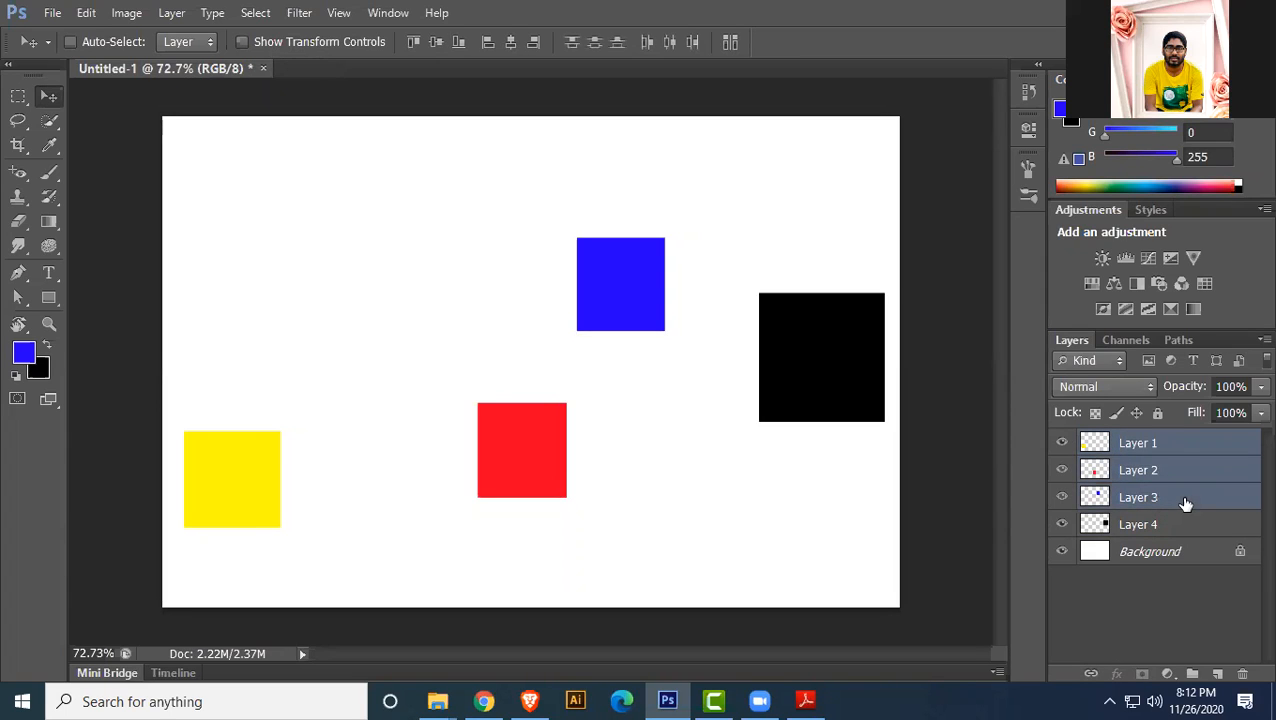
pyautogui.click(1185, 504)
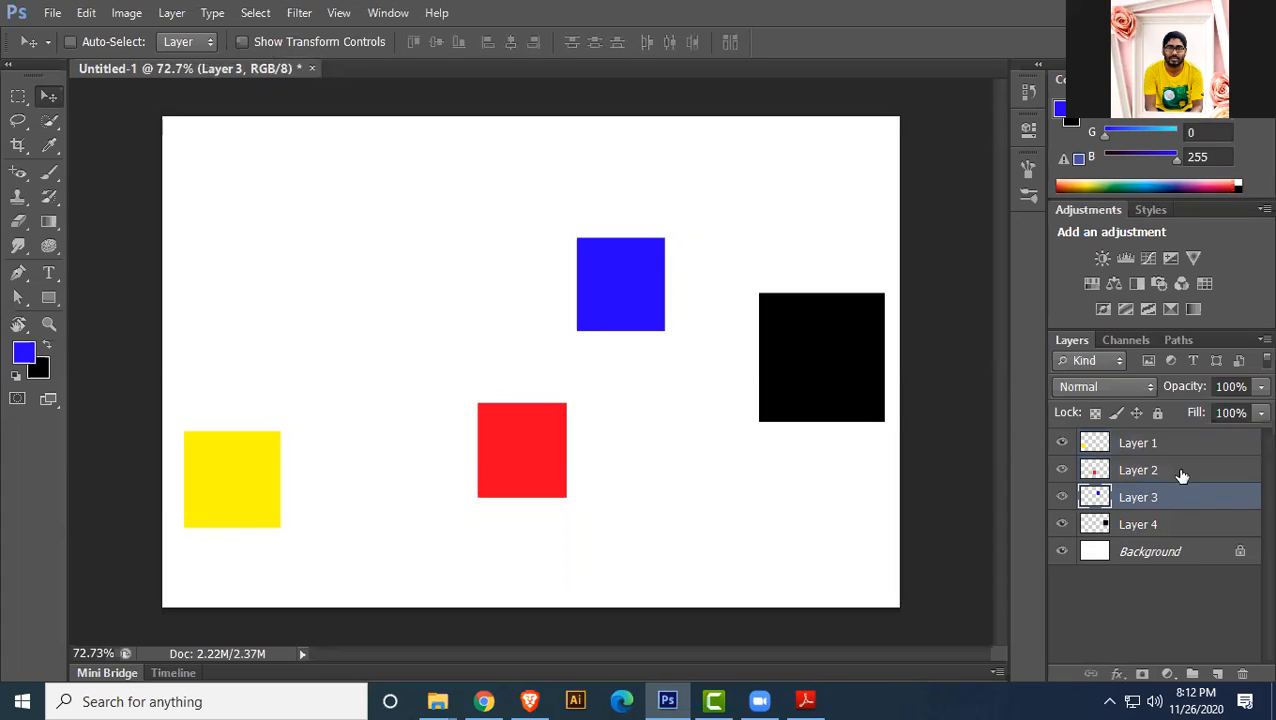
pyautogui.click(1185, 447)
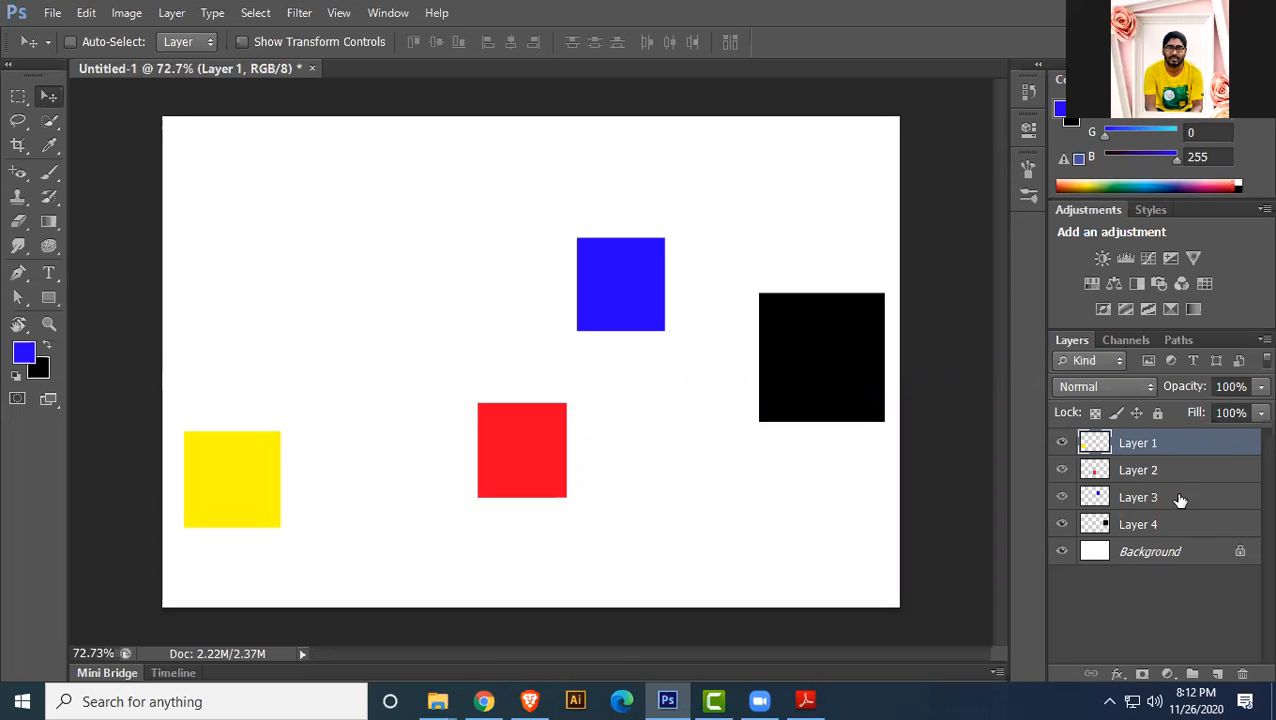
pyautogui.keyDown('shift'); pyautogui.click(1176, 526); pyautogui.keyUp('shift')
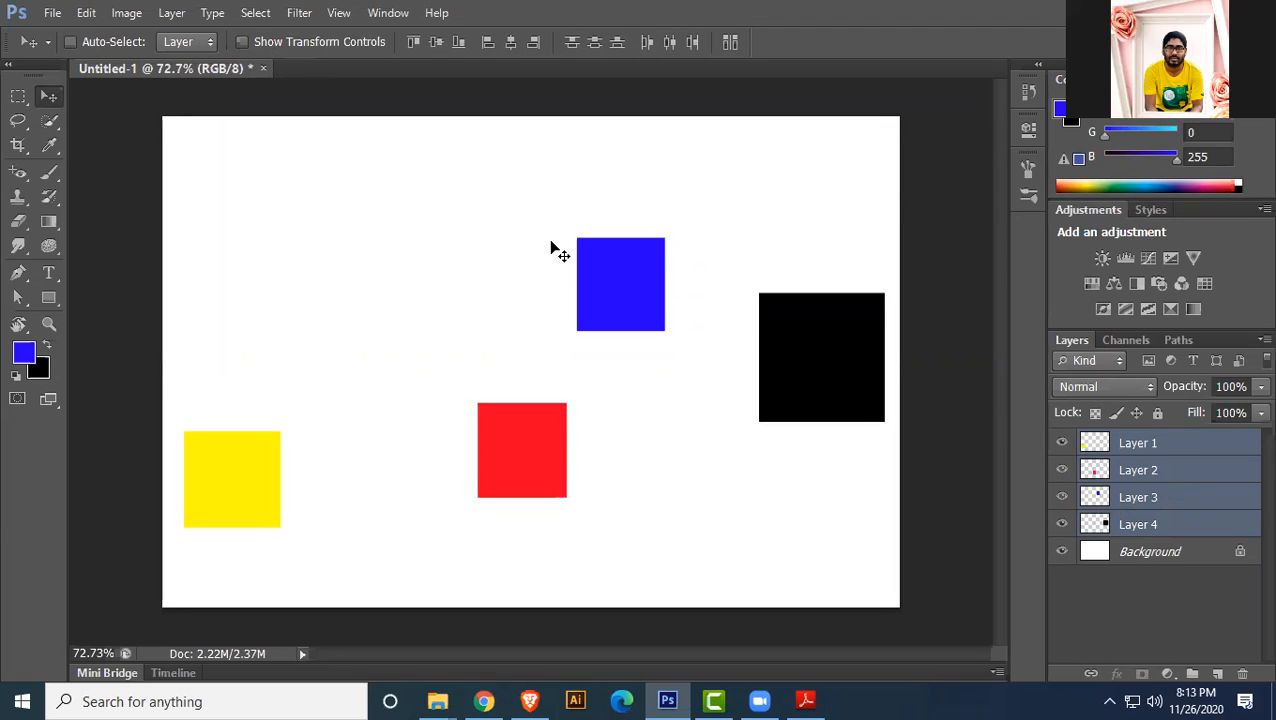
pyautogui.click(436, 42)
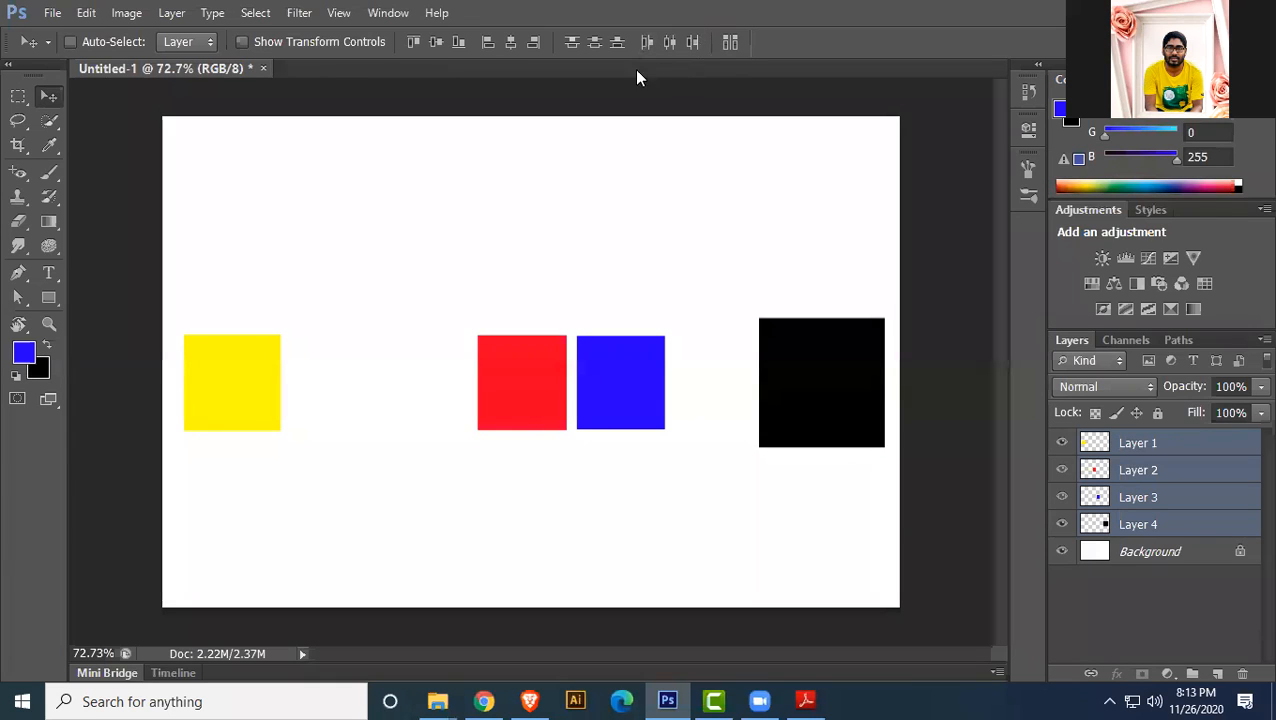
pyautogui.click(669, 44)
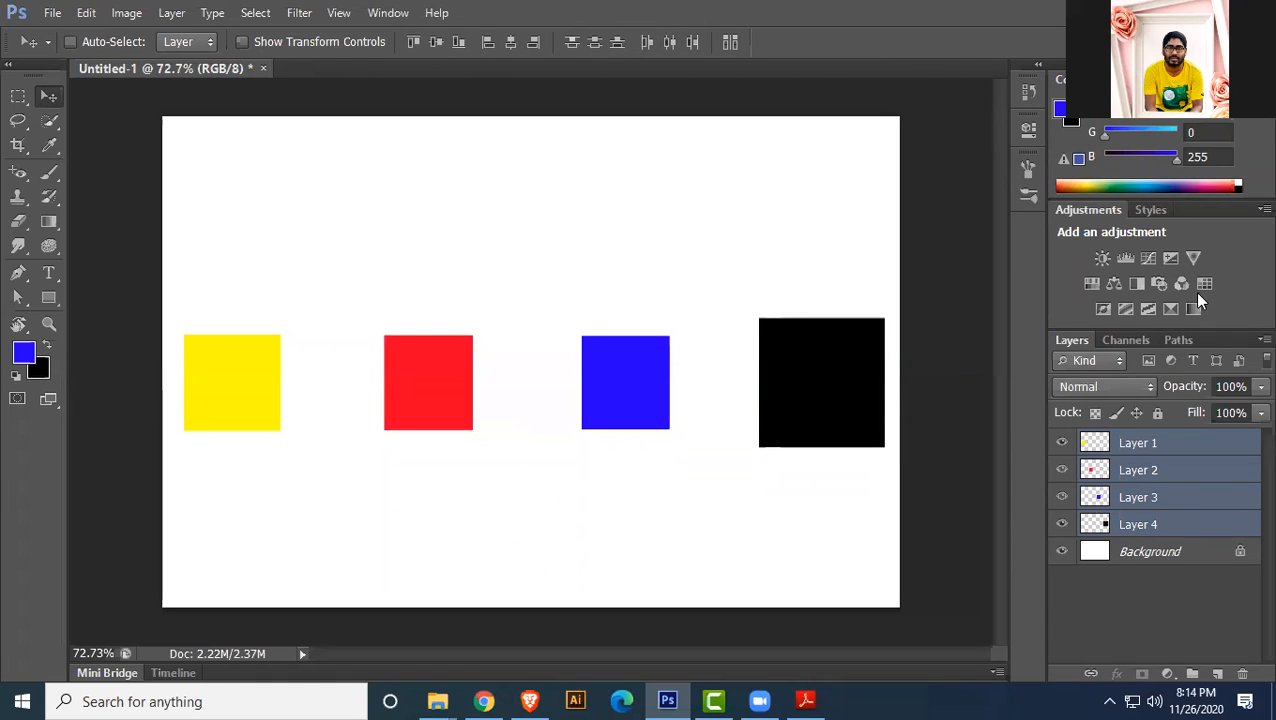
# - Select only Layer 2 and move the red square slightly closer to the blue one, keeping it in the row
pyautogui.click(1202, 482)
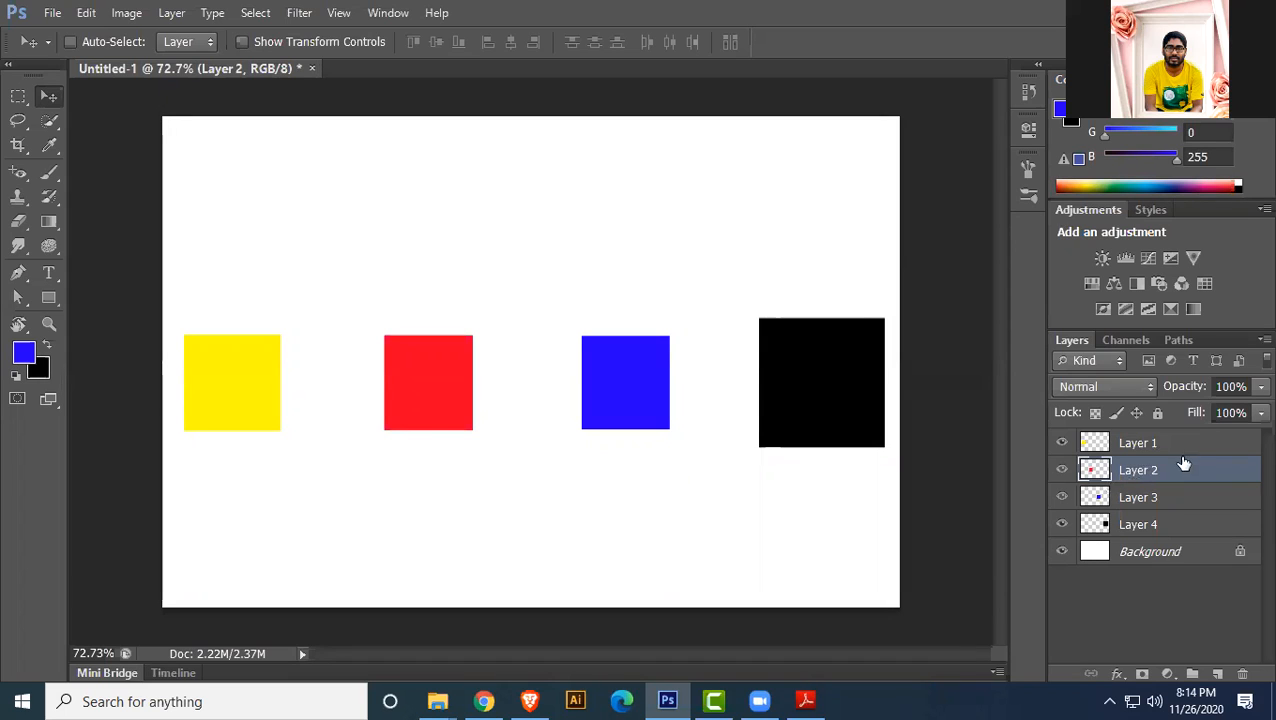
pyautogui.moveTo(441, 416)
pyautogui.mouseDown()
pyautogui.moveTo(351, 354)
pyautogui.moveTo(464, 416)
pyautogui.mouseUp()
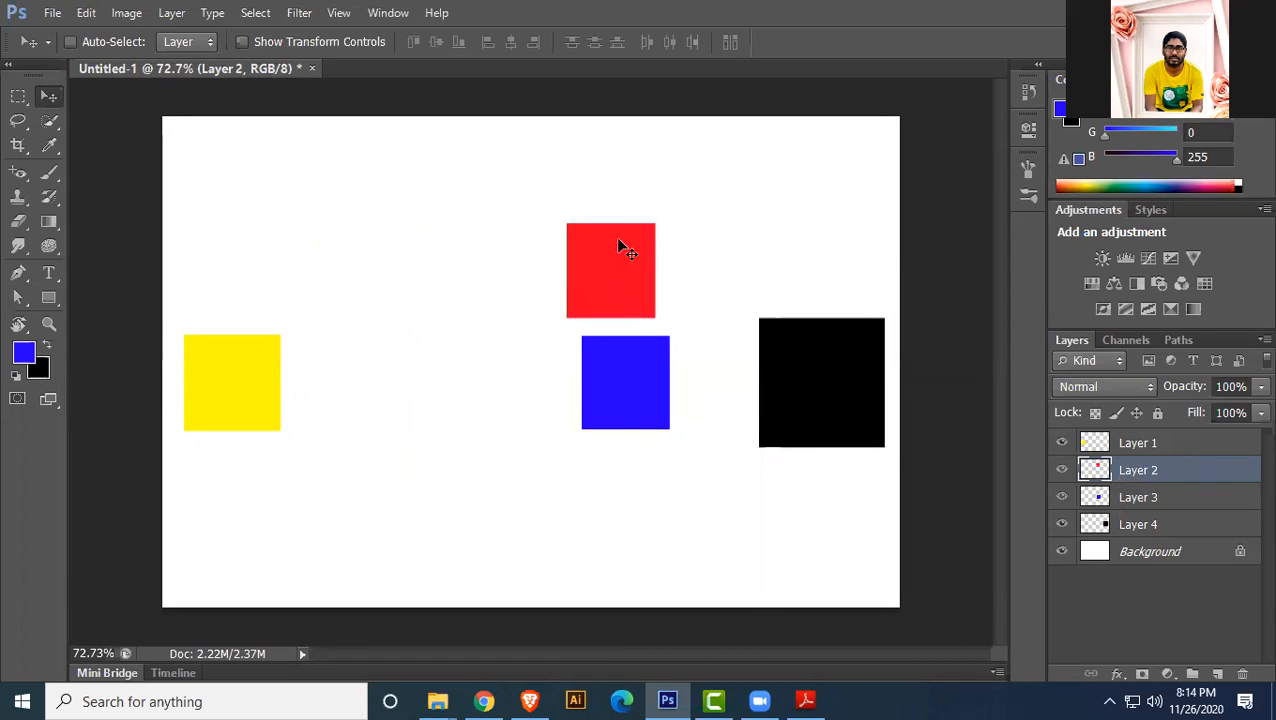
pyautogui.moveTo(621, 242); pyautogui.dragTo(471, 344)
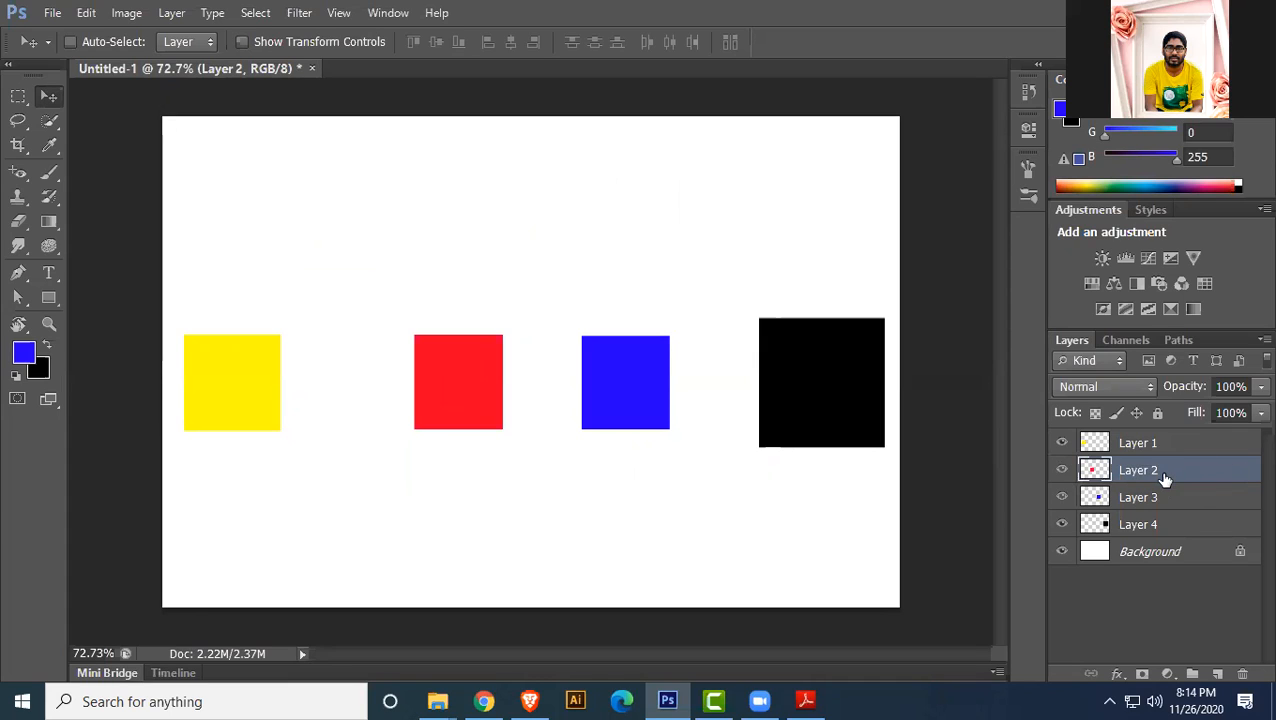
# - Lock all attributes of Layer 2 and try to move the red square
pyautogui.click(1158, 413)
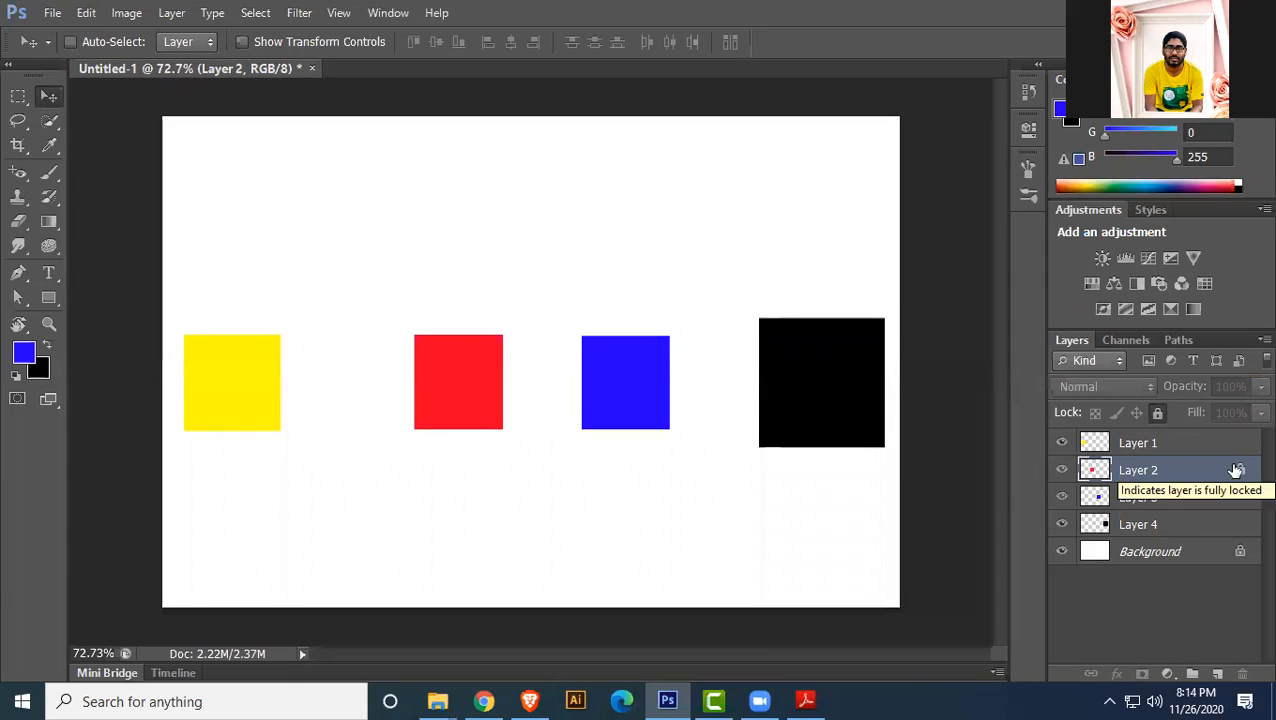
pyautogui.click(465, 378)
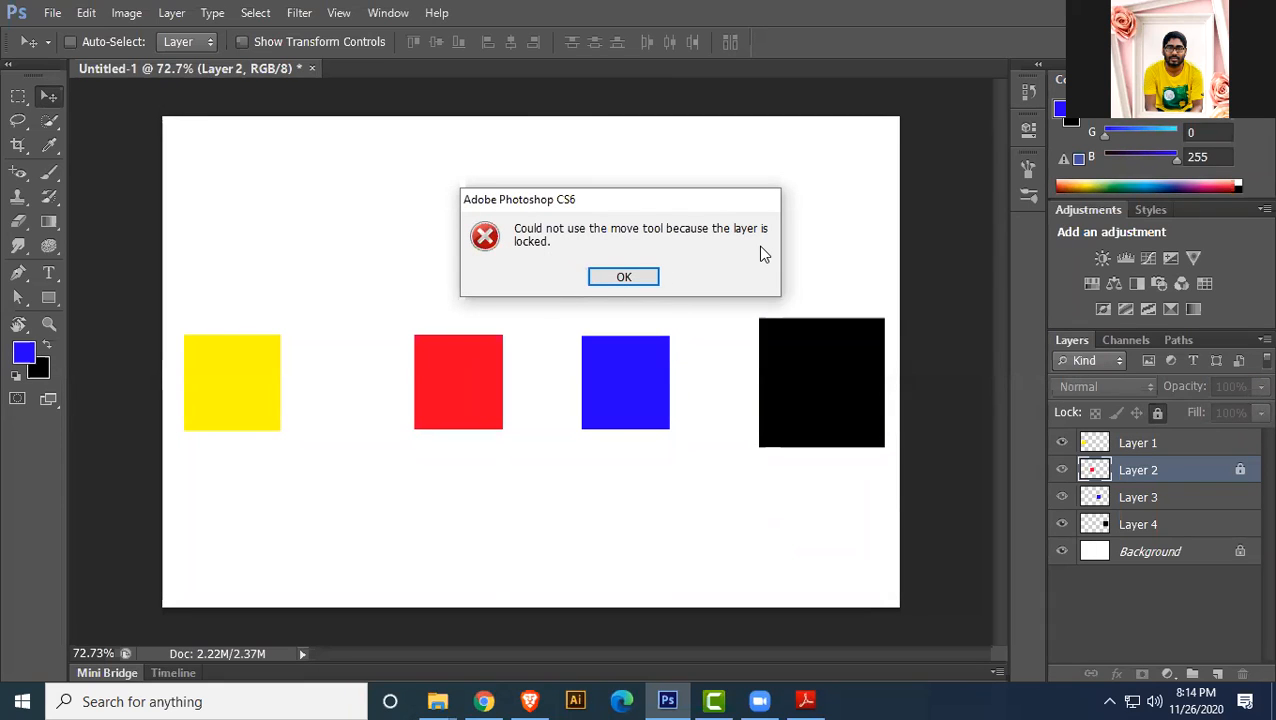
pyautogui.click(621, 277)
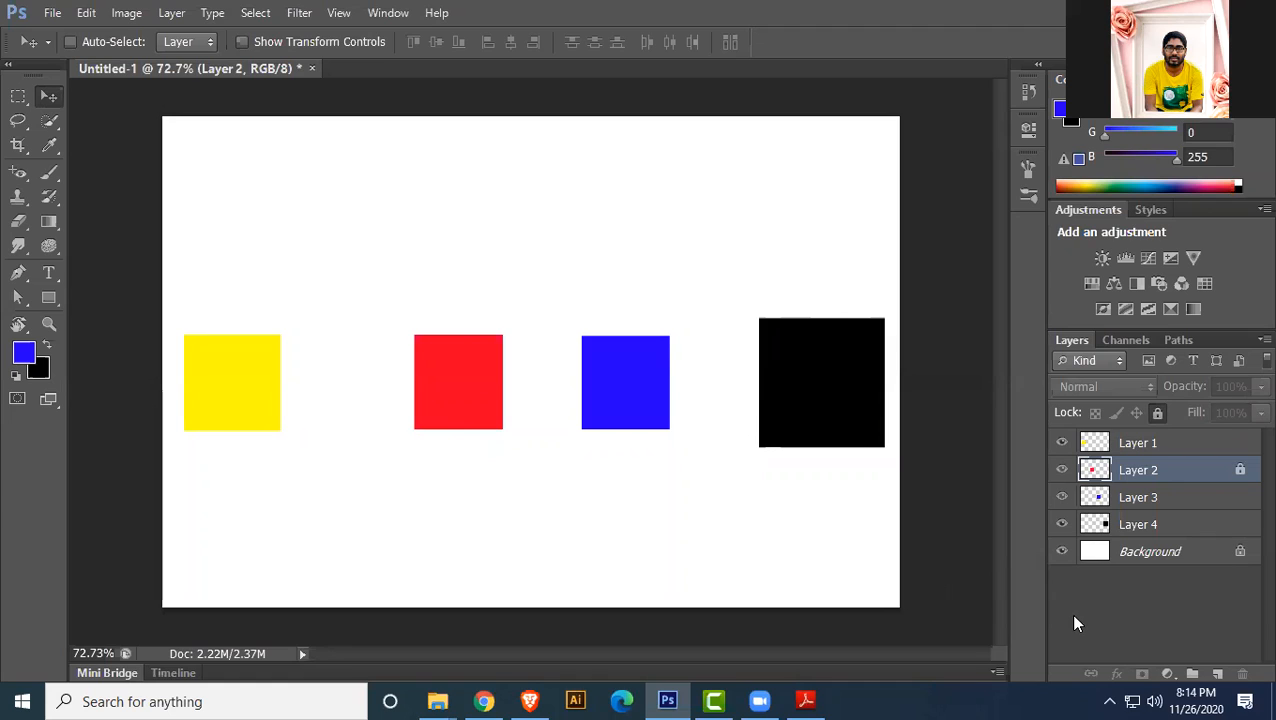
# - Select Layers 1, 3 and 4 without Layer 2 and fully lock them
pyautogui.click(1178, 450)
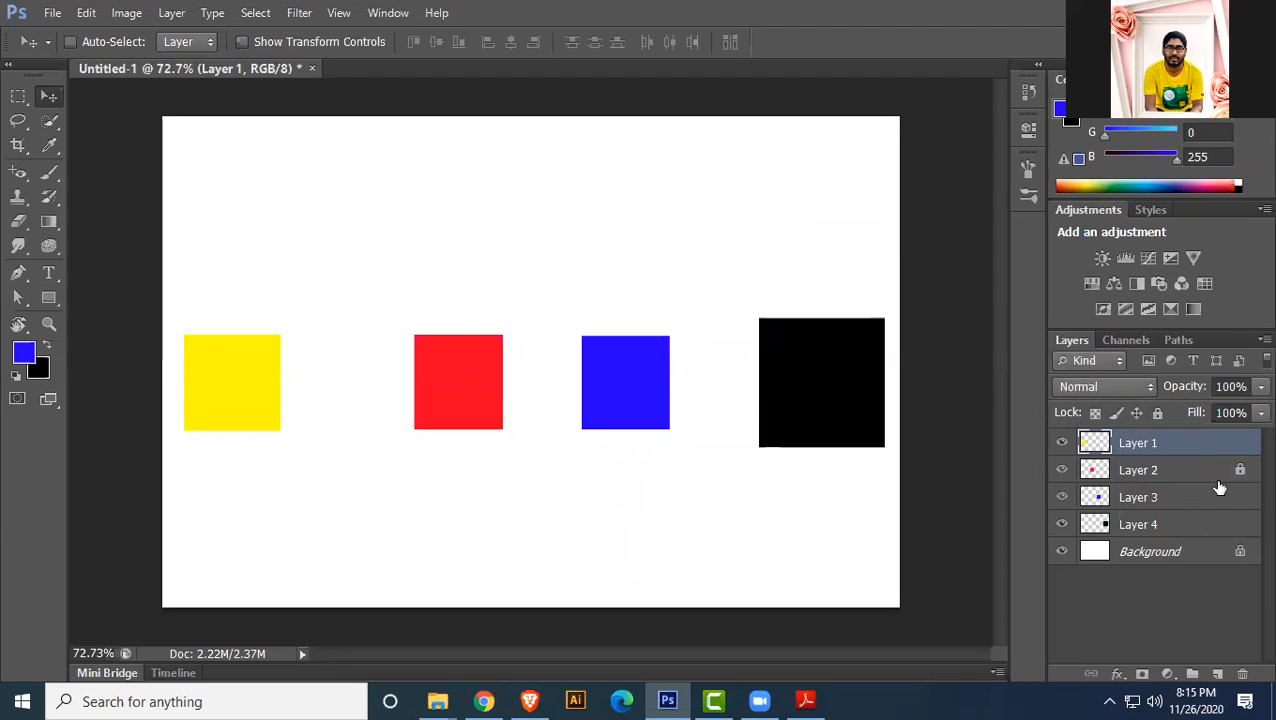
pyautogui.keyDown('ctrl'); pyautogui.click(1212, 509); pyautogui.keyUp('ctrl')
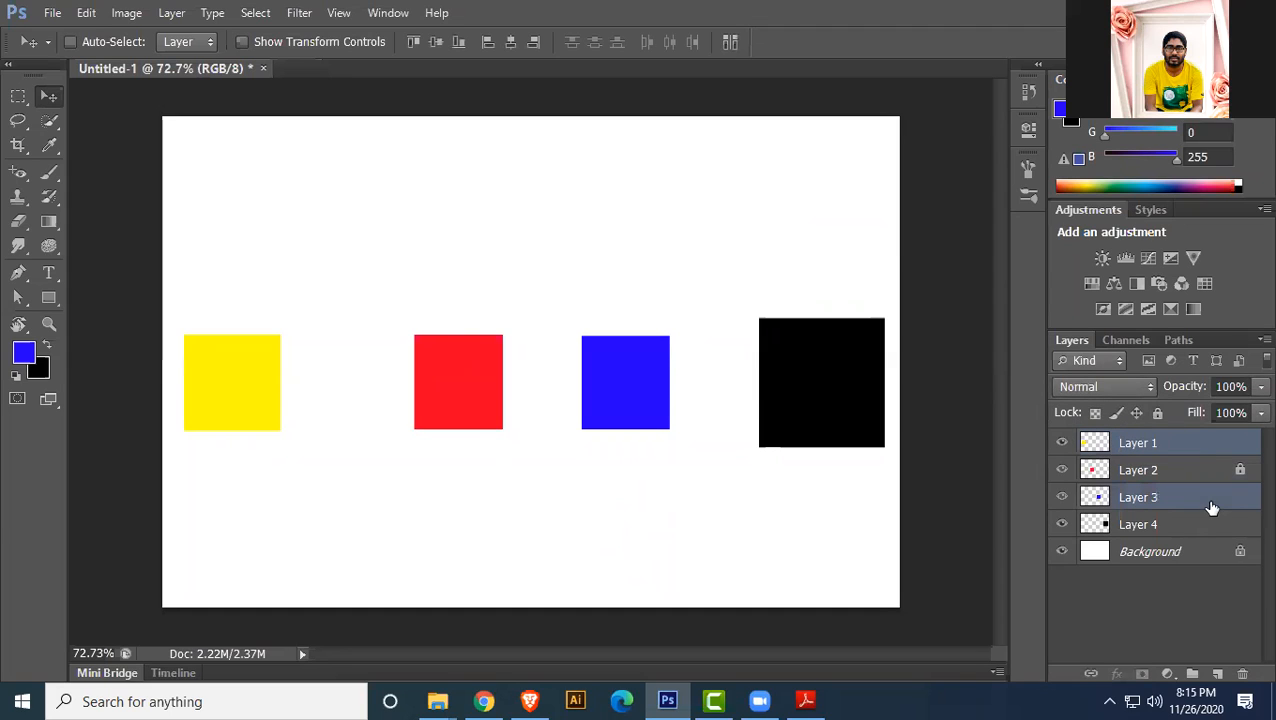
pyautogui.keyDown('ctrl'); pyautogui.click(1212, 530); pyautogui.keyUp('ctrl')
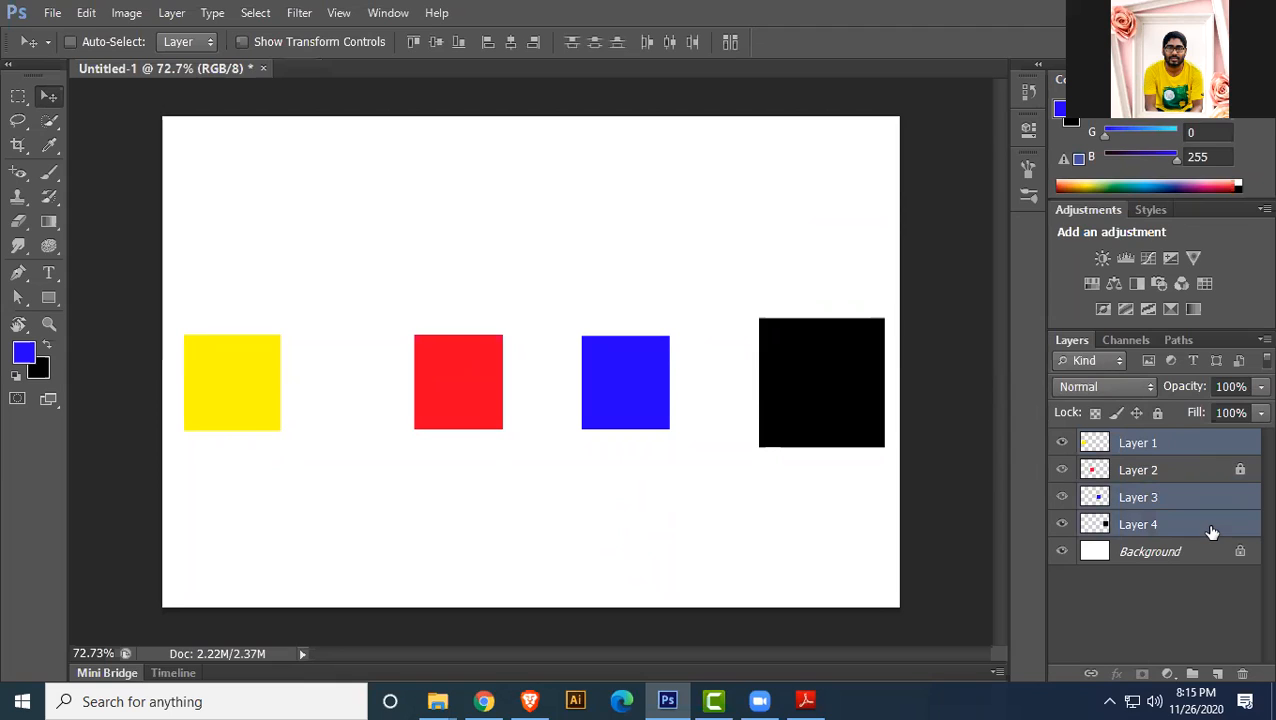
pyautogui.click(1157, 413)
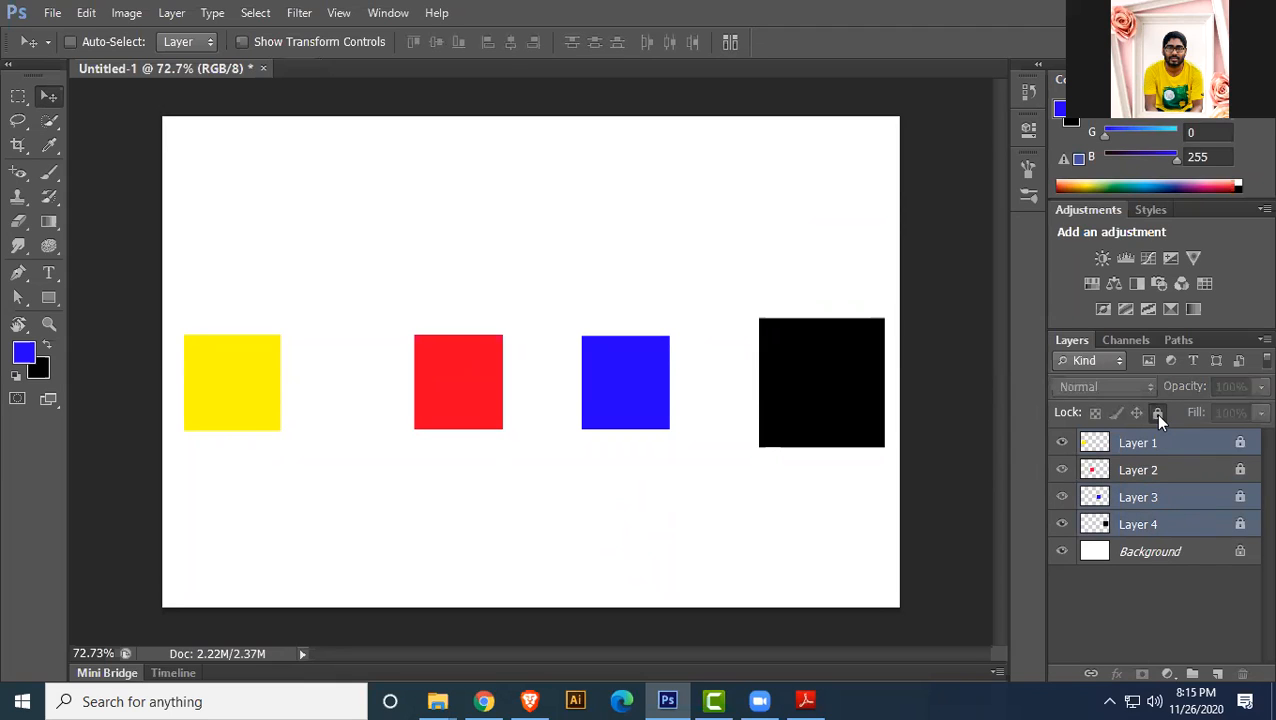
# - Select all four square layers and remove their full lock
pyautogui.click(1212, 524)
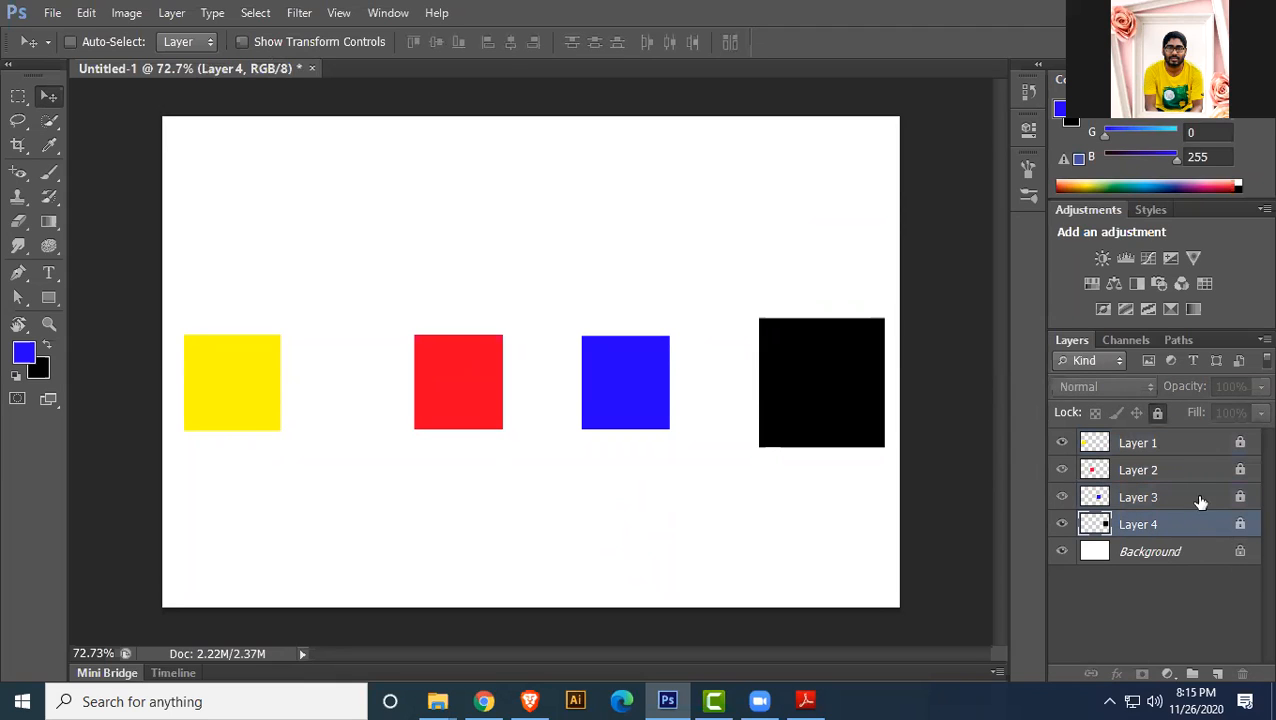
pyautogui.keyDown('shift'); pyautogui.click(1212, 442); pyautogui.keyUp('shift')
pyautogui.click(1159, 412)
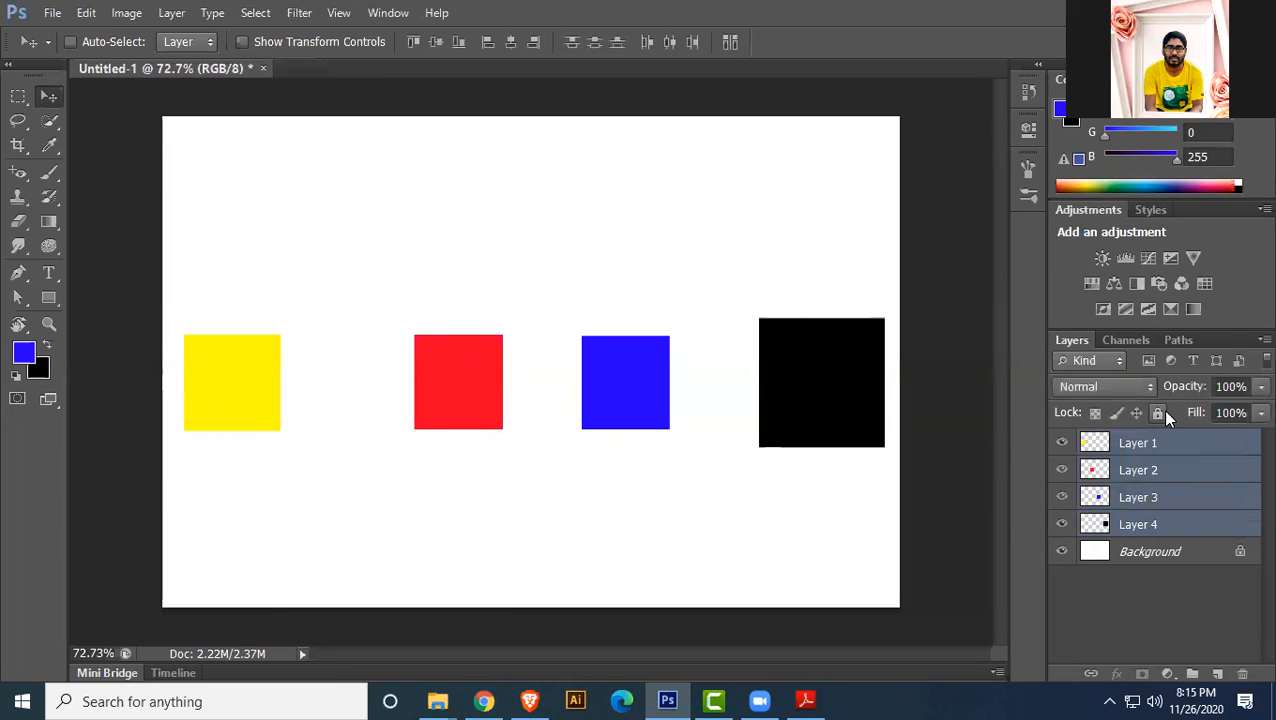
# - Select only Layer 4, check the Class 03 topic list in Photoshop Module.pdf in Adobe Reader, and return to Photoshop
pyautogui.click(1180, 522)
pyautogui.click(806, 700)
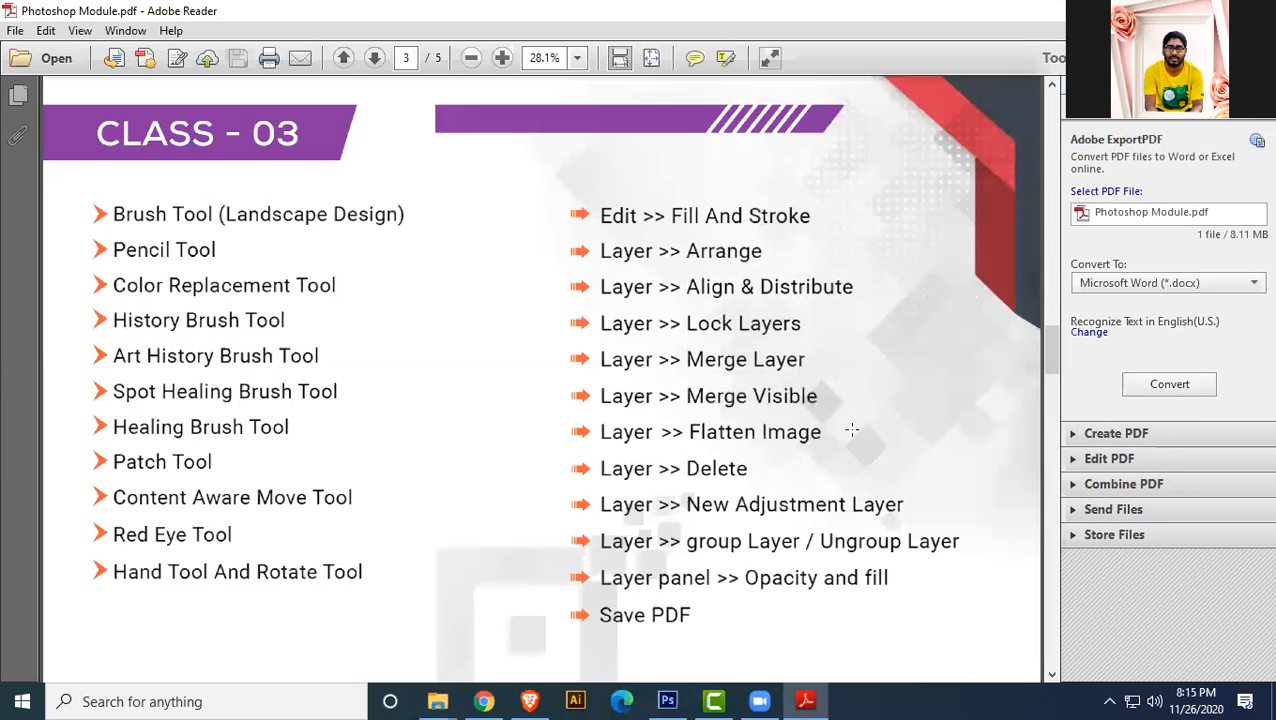
pyautogui.click(1150, 40)
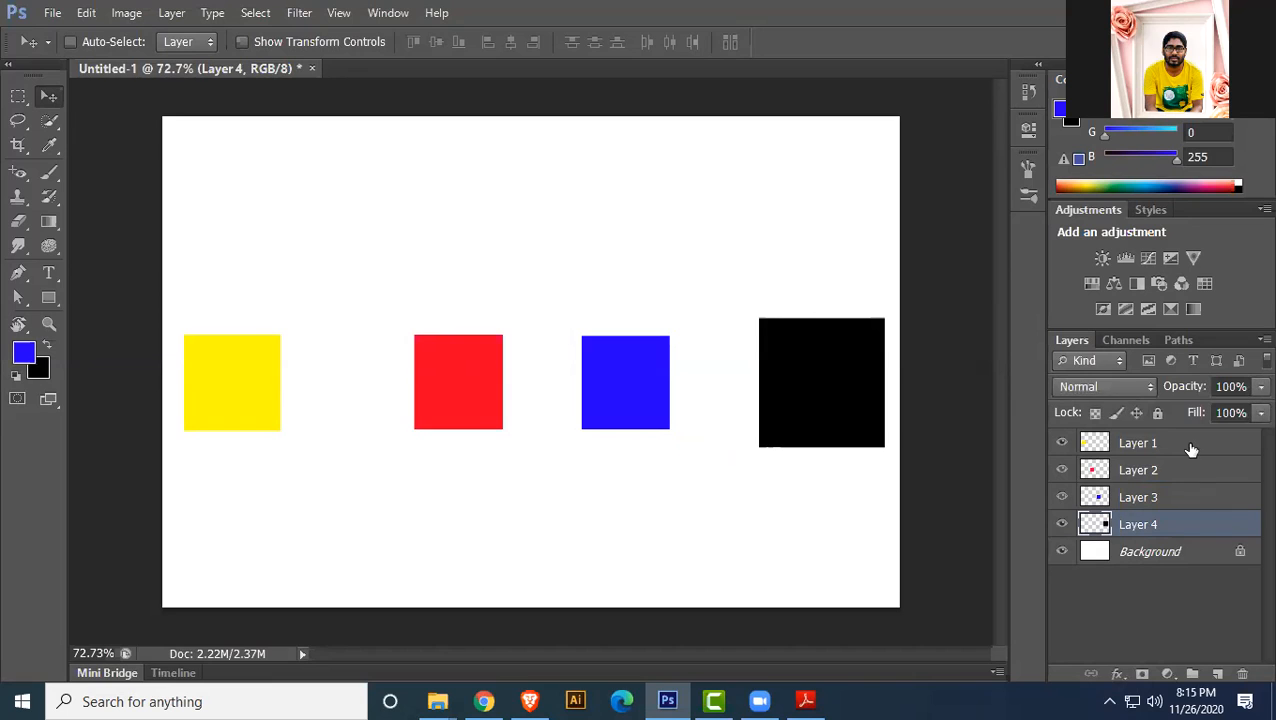
# - Move the yellow square on Layer 1 up and toward the red one, and shift the red square on Layer 2 slightly up
pyautogui.click(1190, 447)
pyautogui.moveTo(329, 339); pyautogui.dragTo(337, 384)
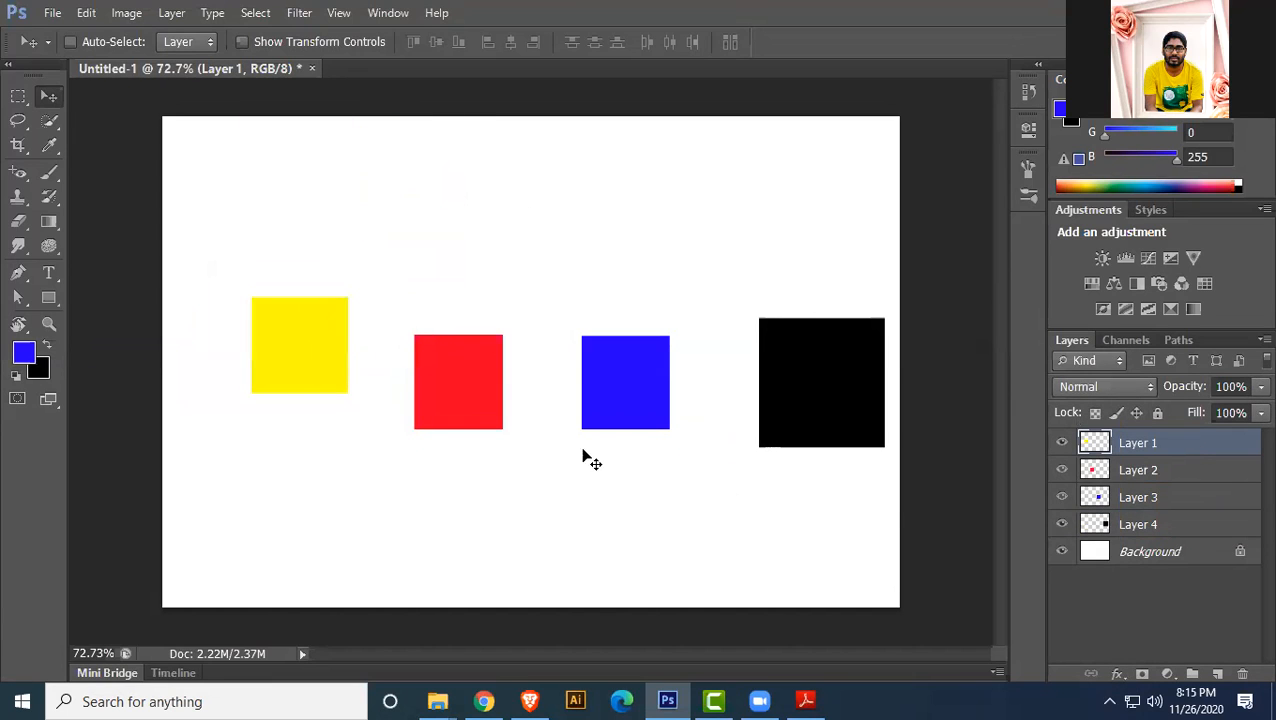
pyautogui.click(1177, 477)
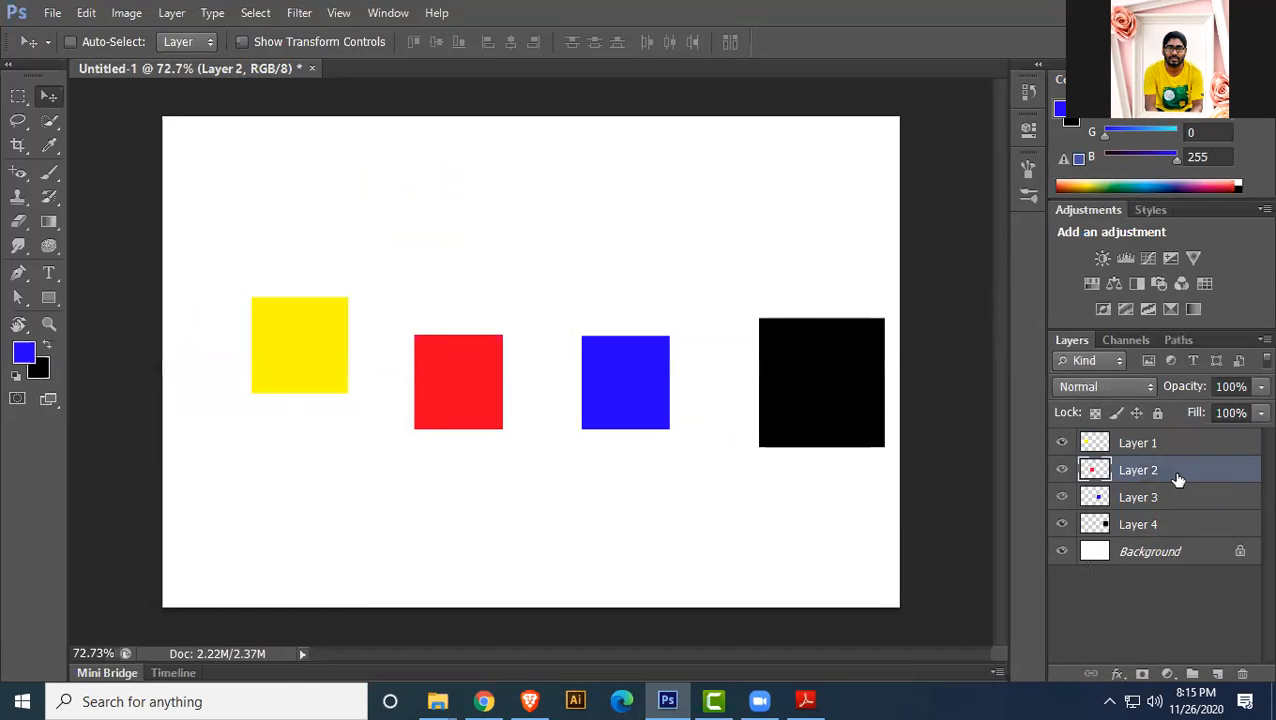
pyautogui.moveTo(458, 433); pyautogui.dragTo(497, 393)
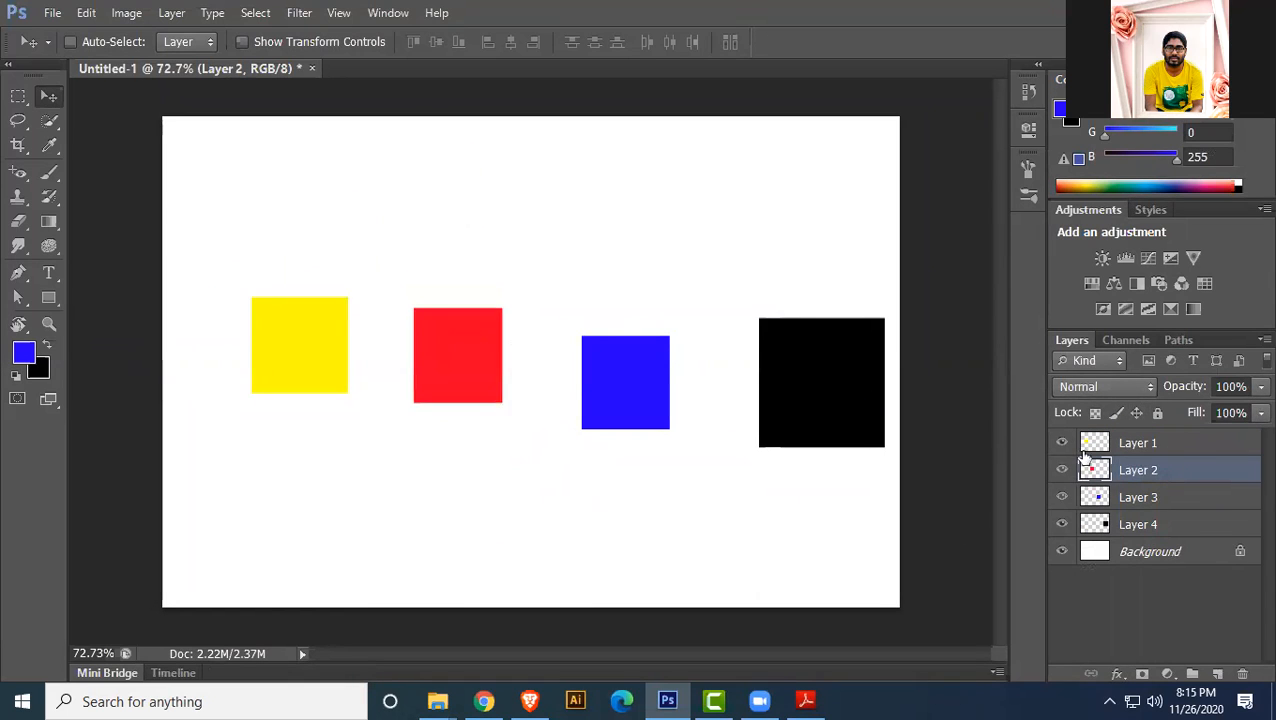
# - Merge Layer 1 and Layer 2, the yellow and red squares, into one layer
pyautogui.keyDown('ctrl'); pyautogui.click(1191, 451); pyautogui.keyUp('ctrl')
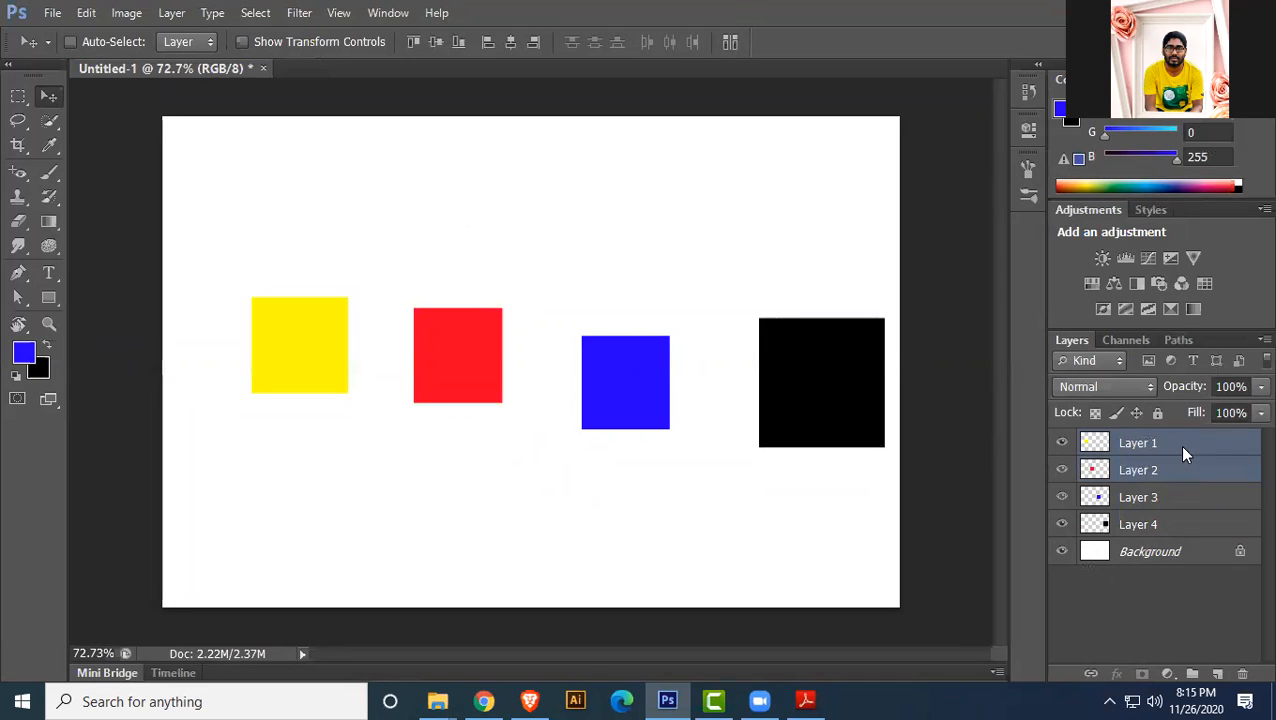
pyautogui.rightClick(1178, 445)
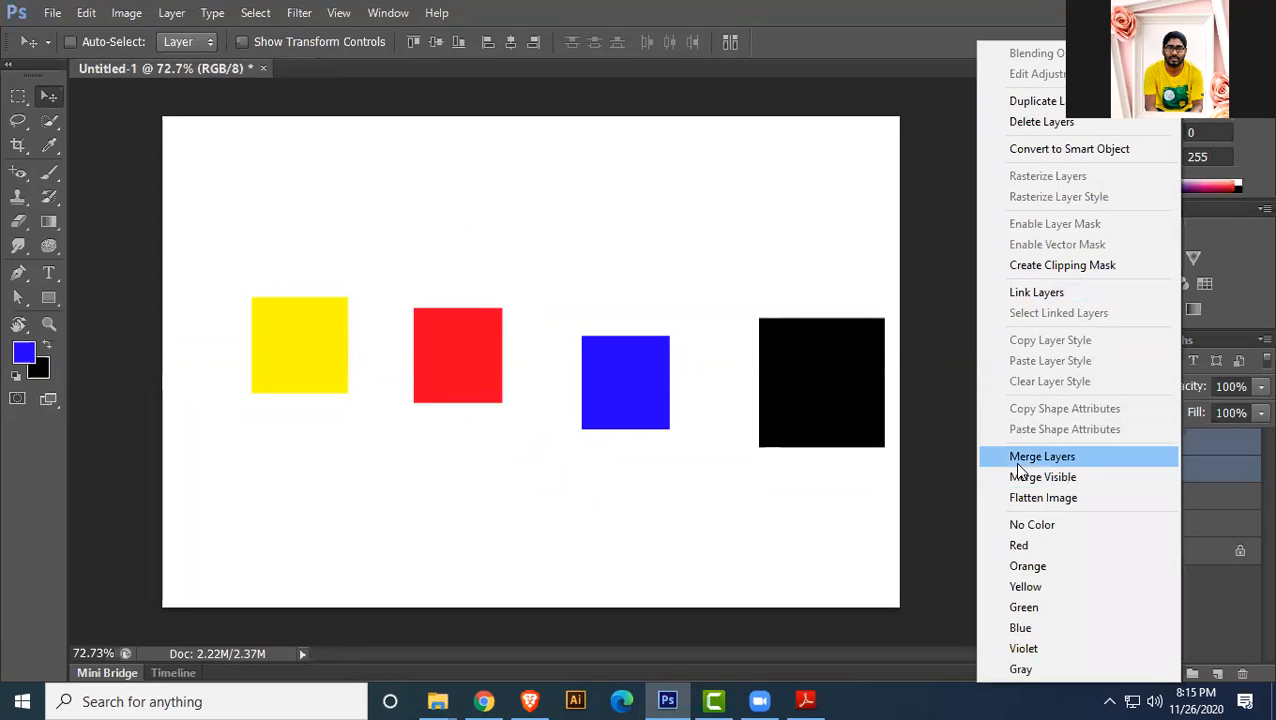
pyautogui.click(1087, 456)
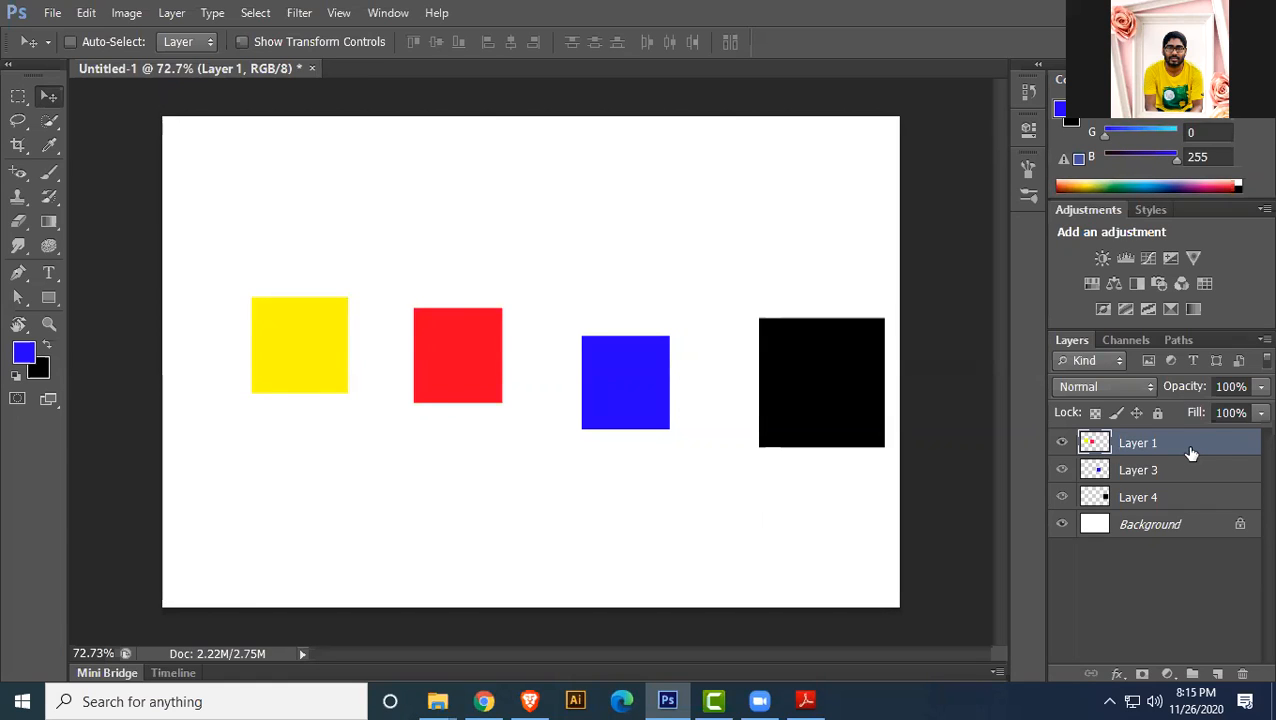
# - Move the merged yellow and red squares up and slightly right, and undo both the move and the merge
pyautogui.moveTo(418, 380); pyautogui.dragTo(452, 314)
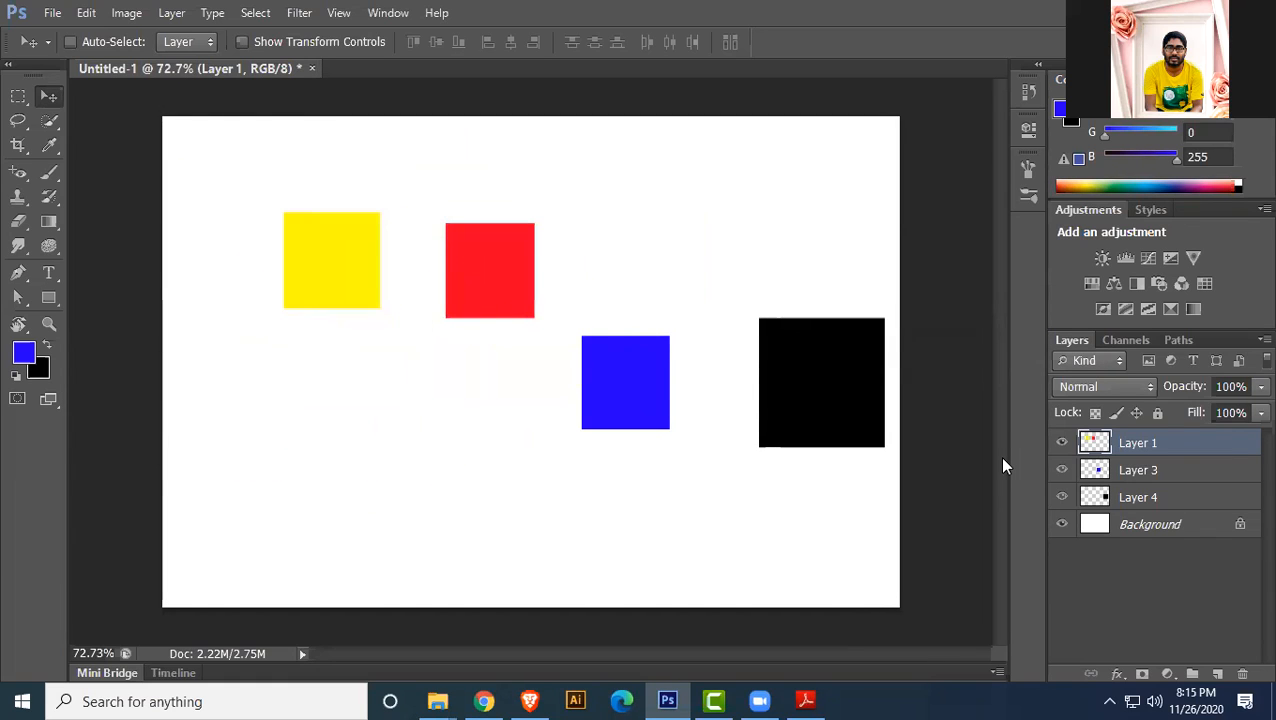
pyautogui.hotkey('ctrl', 'alt', 'z')
pyautogui.hotkey('ctrl', 'alt', 'z')
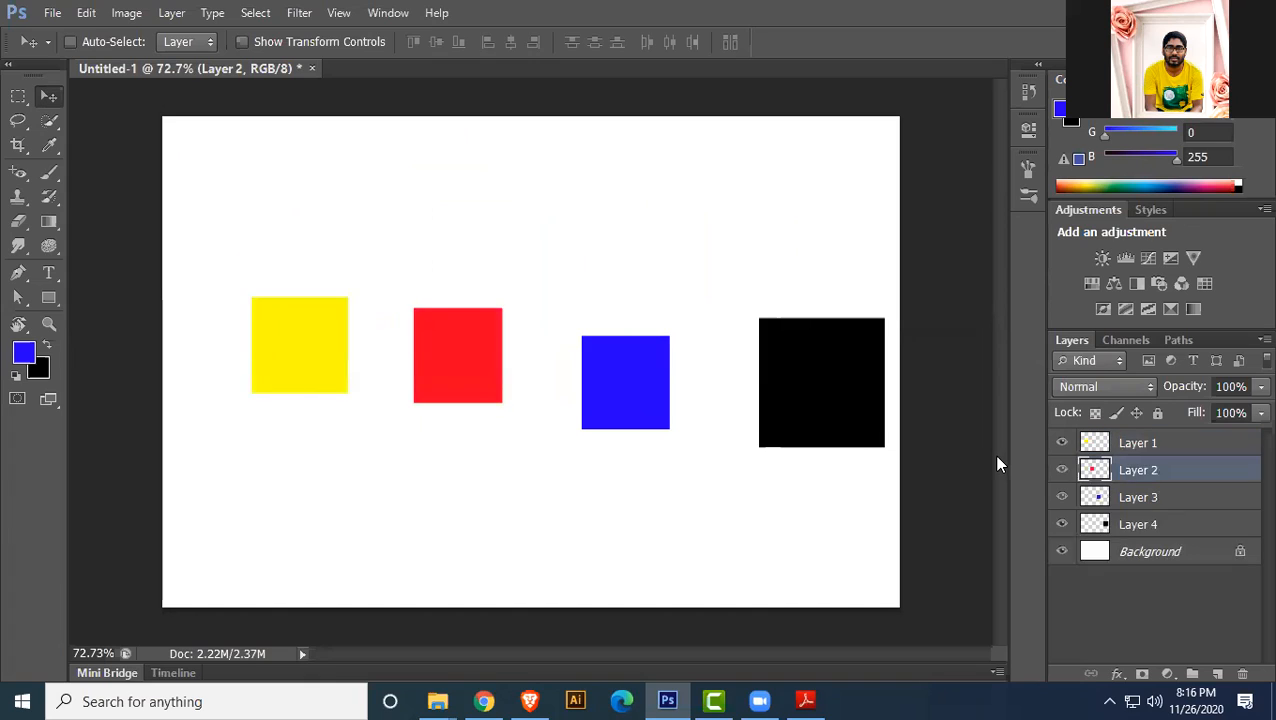
# - Select Layer 1, apply Merge Visible to all the layers, and undo the merge
pyautogui.click(1178, 448)
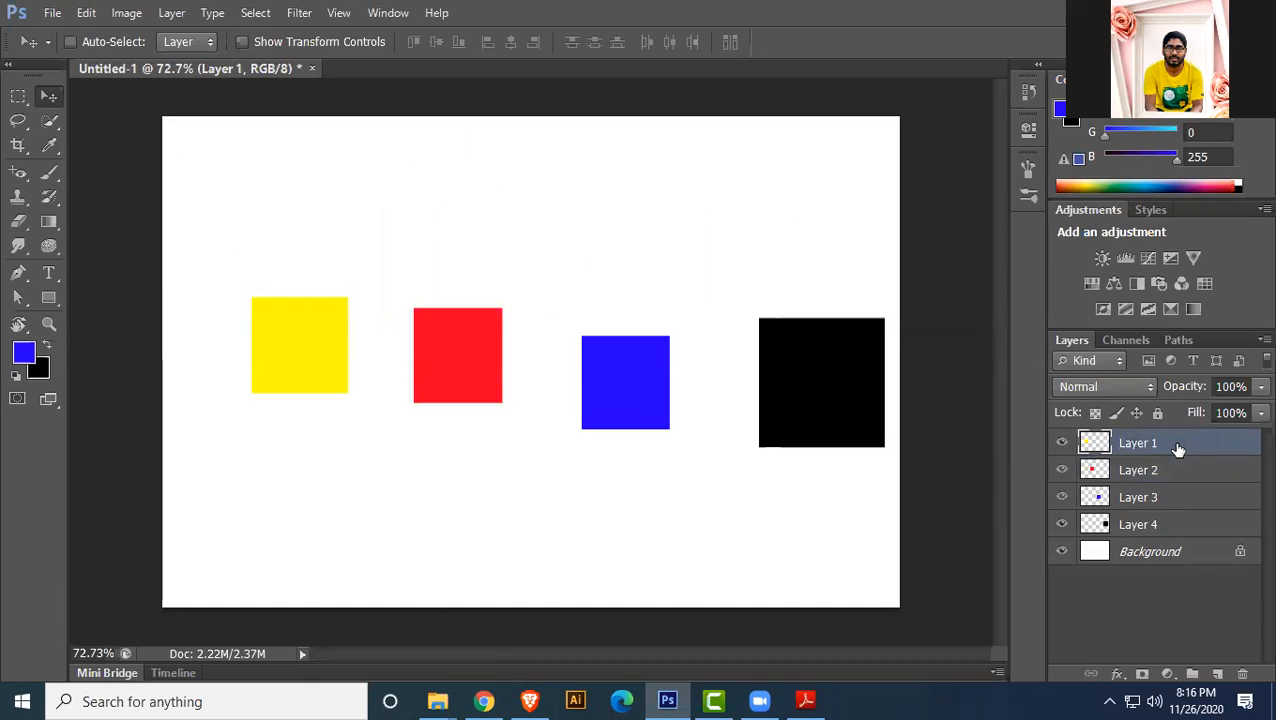
pyautogui.rightClick(1176, 445)
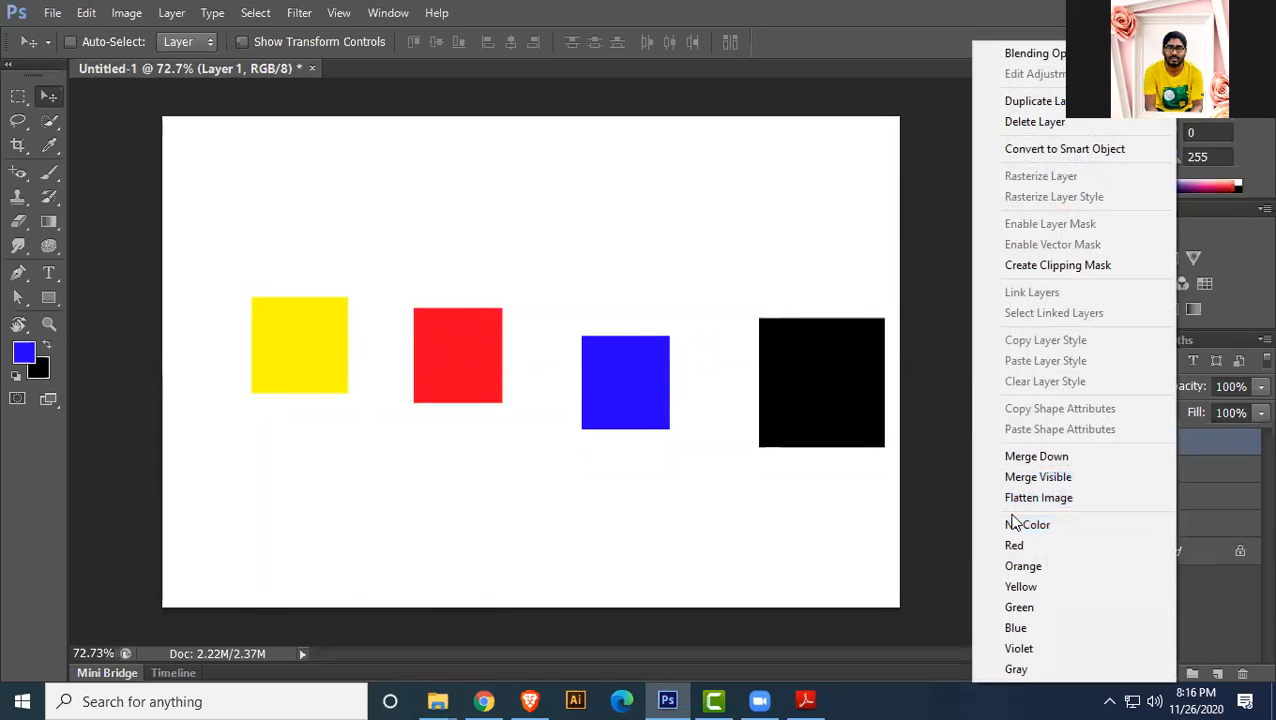
pyautogui.click(1216, 451)
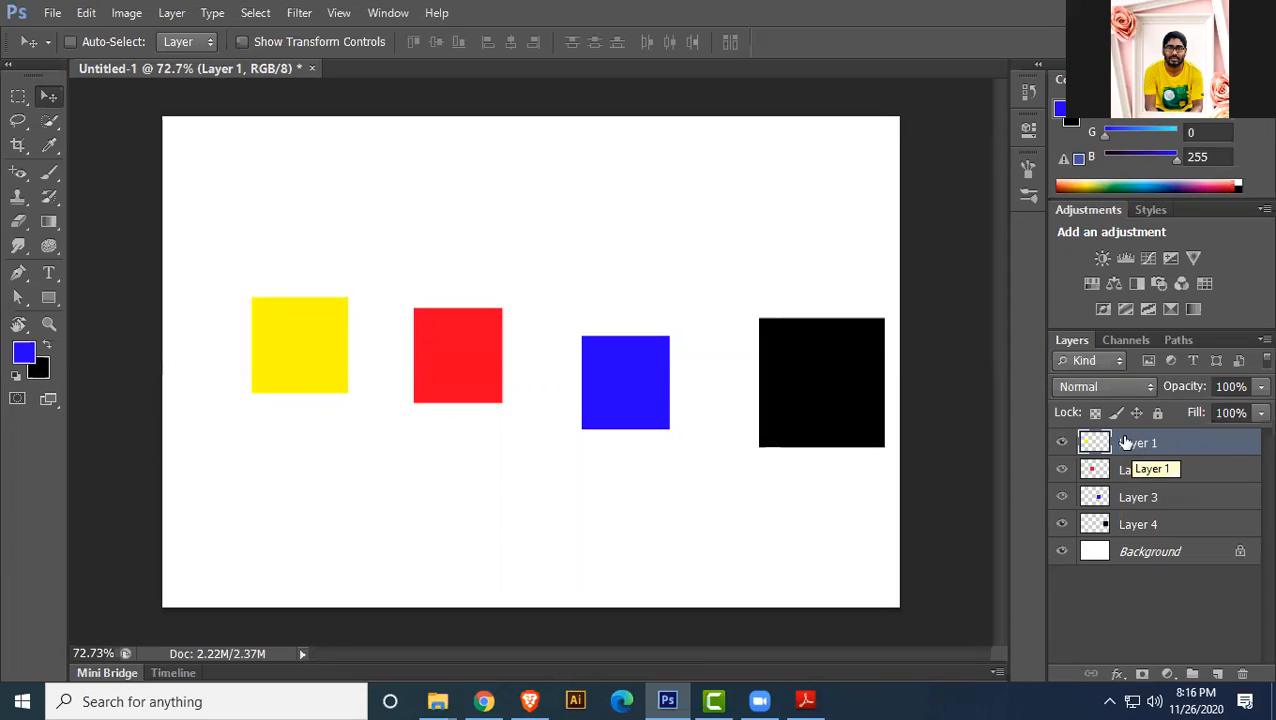
pyautogui.rightClick(1178, 443)
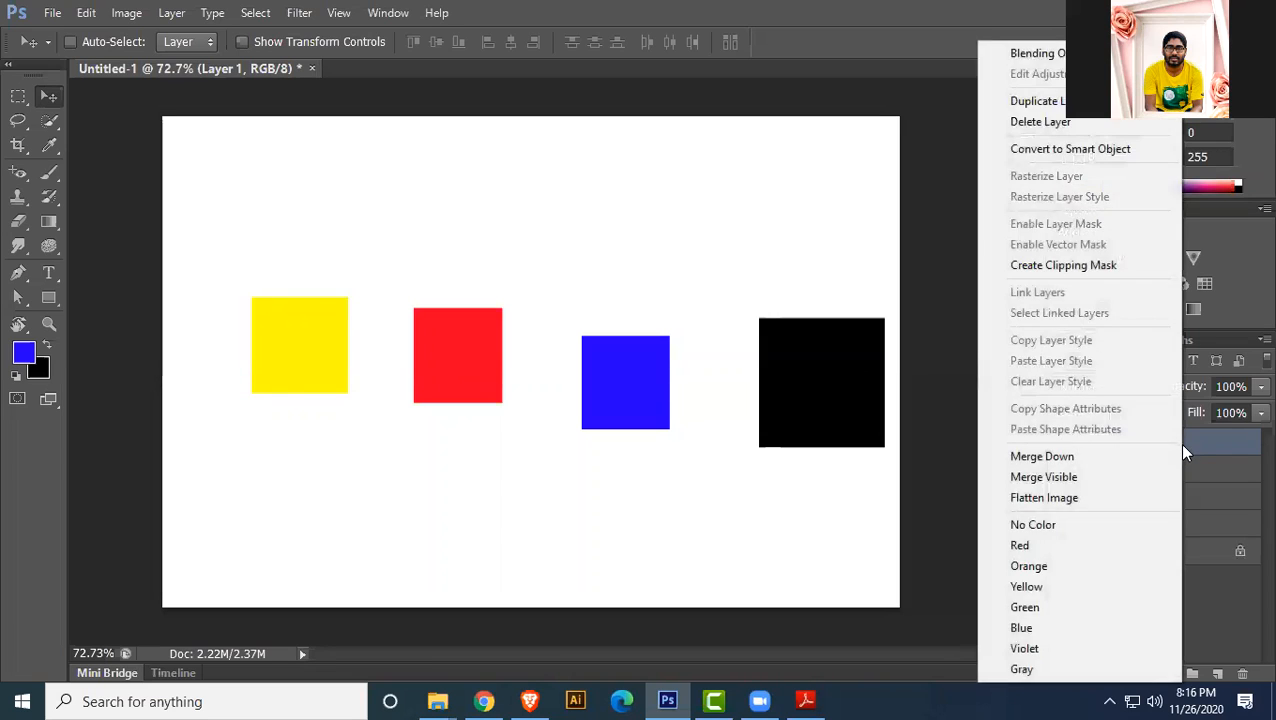
pyautogui.click(1076, 479)
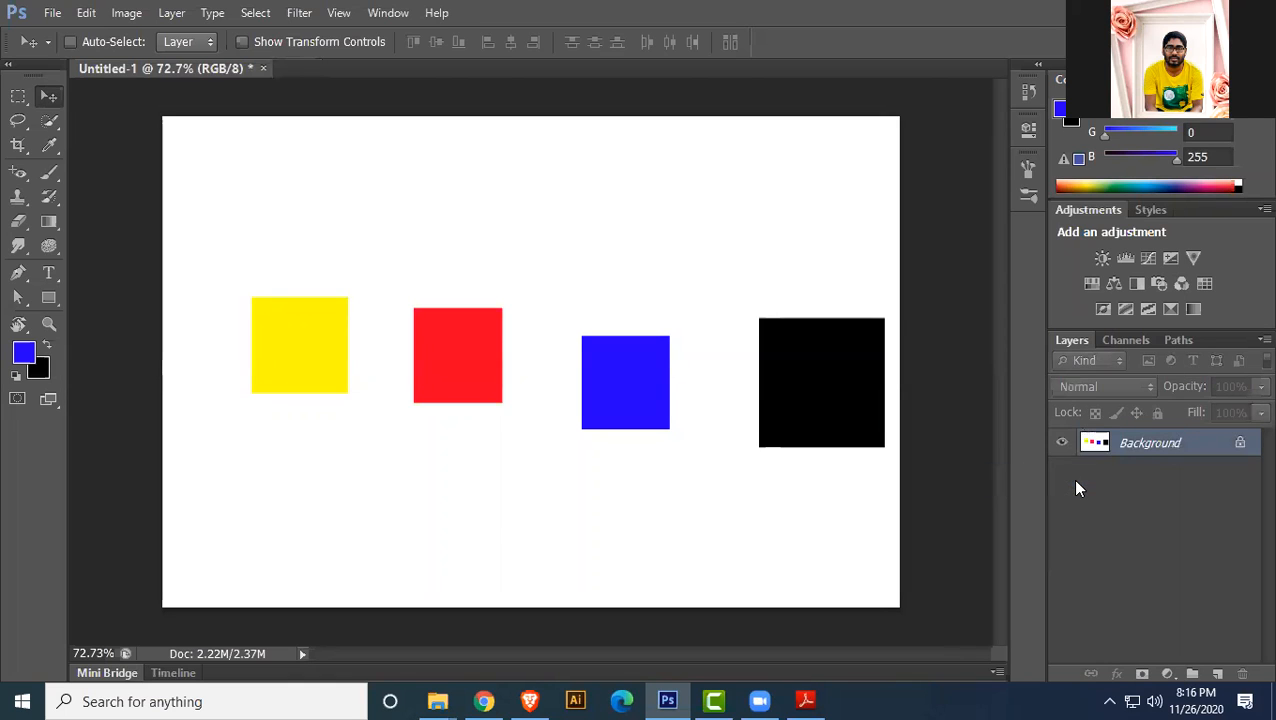
pyautogui.hotkey('ctrl', 'z')
# - Apply Flatten Image with Layer 1 selected, and undo the flattening
pyautogui.click(1208, 452)
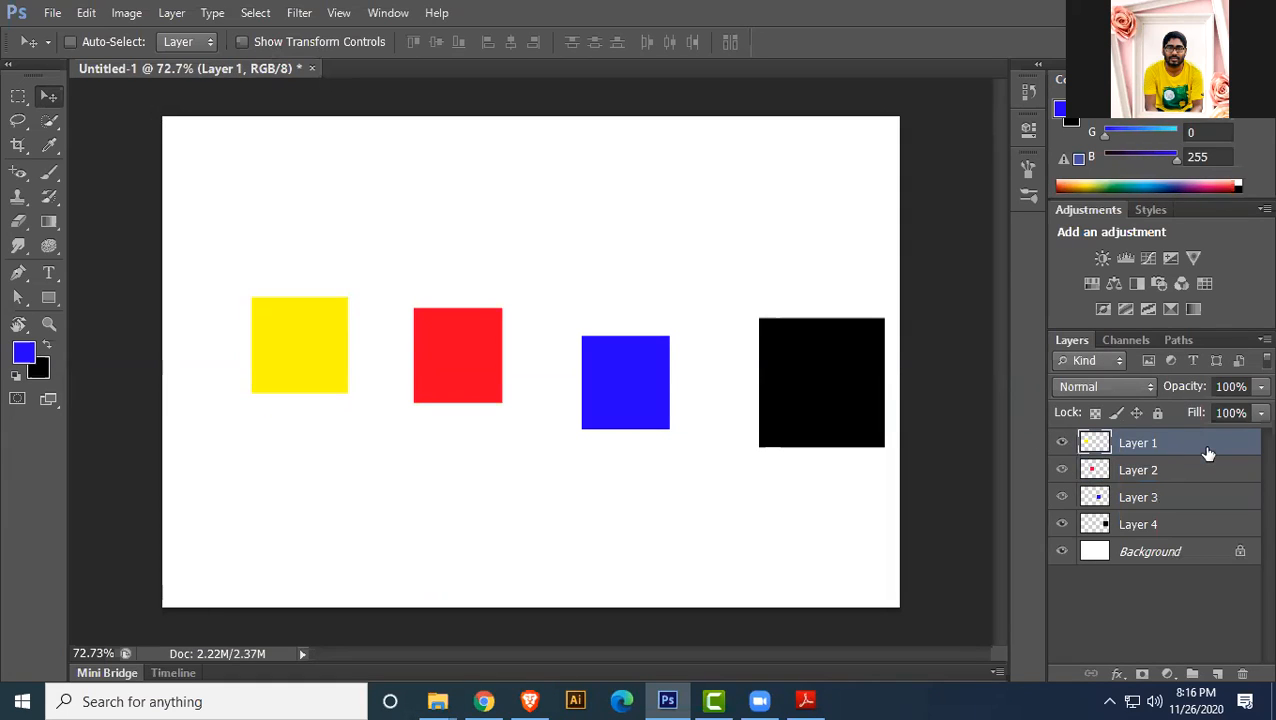
pyautogui.rightClick(1188, 454)
pyautogui.click(1112, 511)
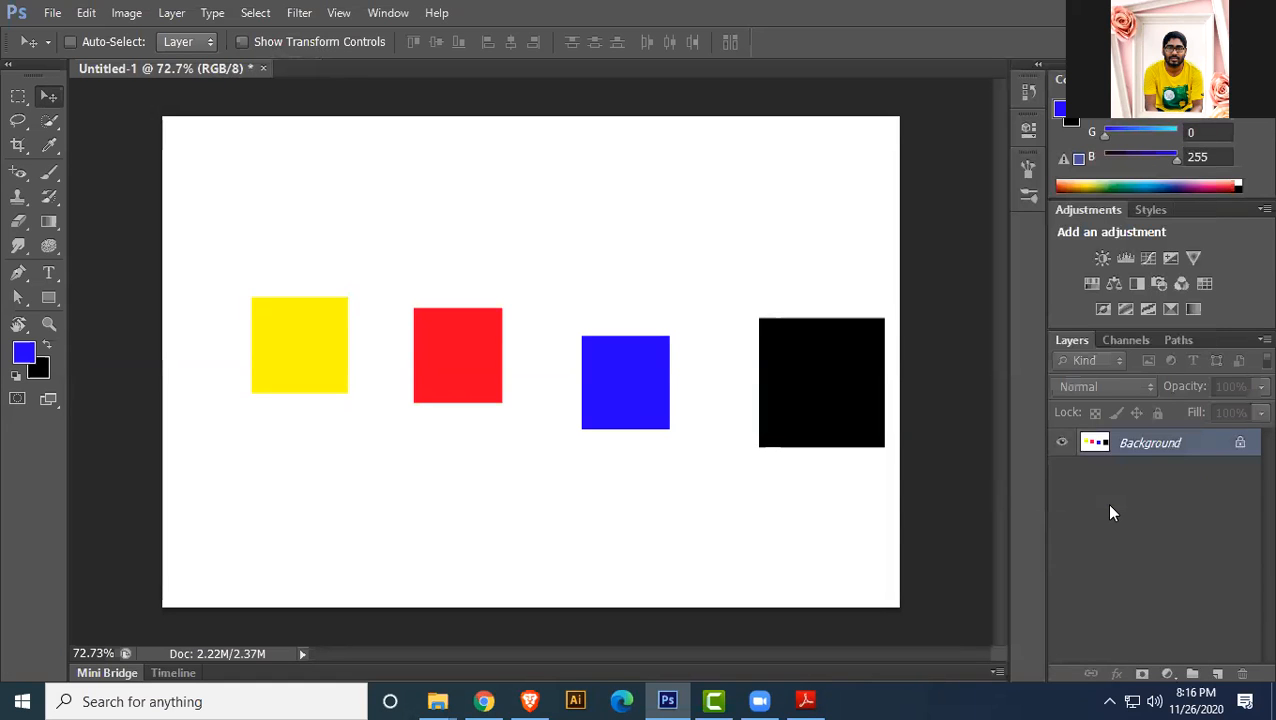
pyautogui.hotkey('ctrl', 'z')
# - Apply Flatten Image with Layer 2 selected instead, and undo it
pyautogui.rightClick(1193, 467)
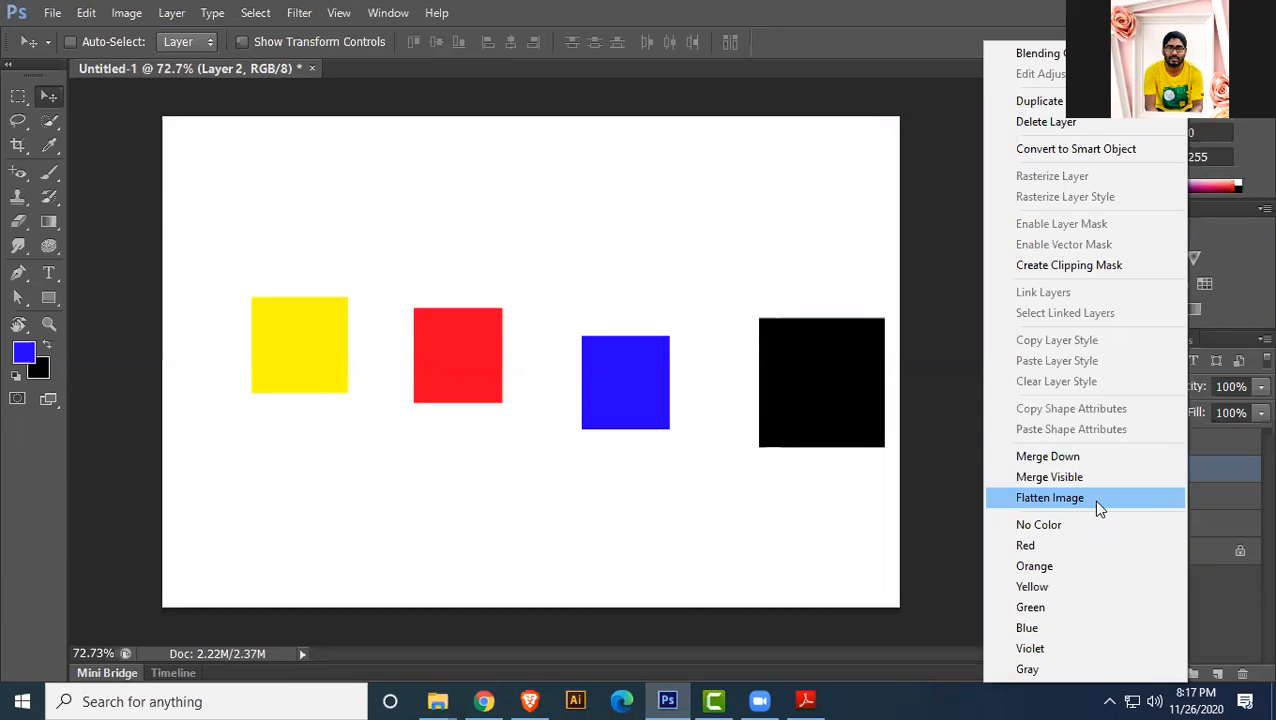
pyautogui.click(1097, 507)
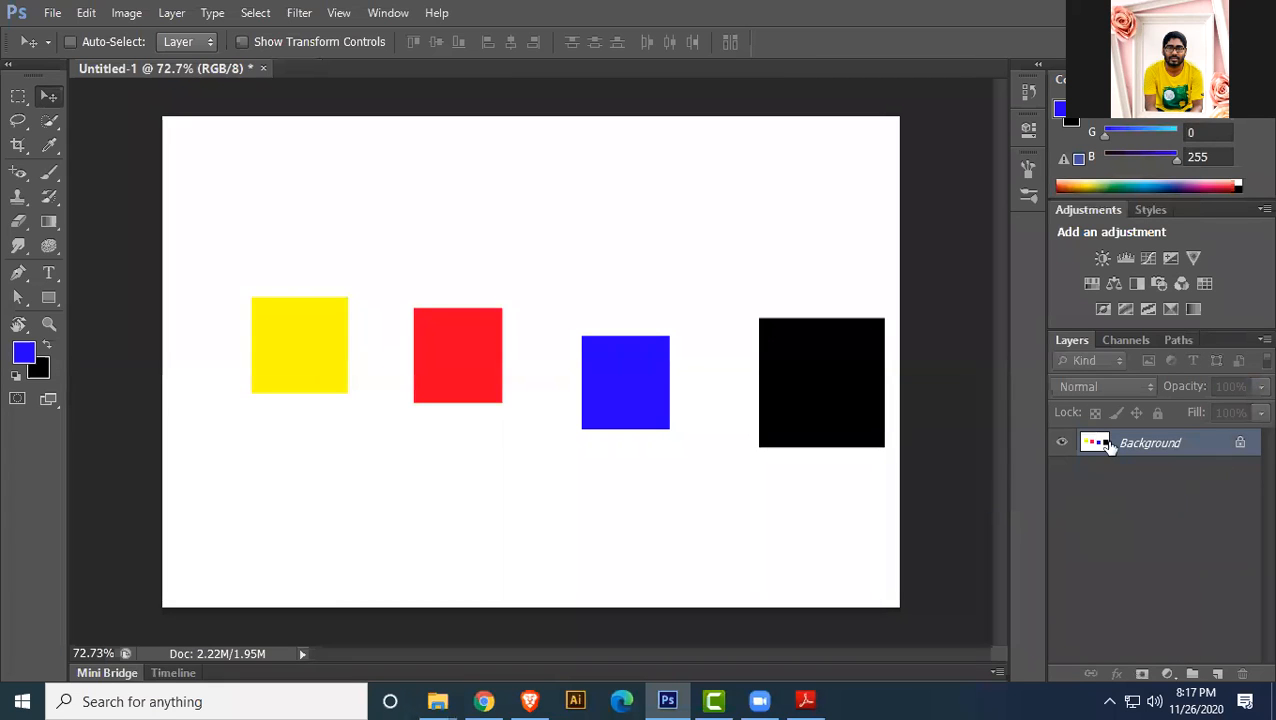
pyautogui.hotkey('ctrl', 'z')
# - Compare the merge and flatten commands offered for Layer 2 alone with those for Layers 1 and 2 selected together
pyautogui.rightClick(1200, 464)
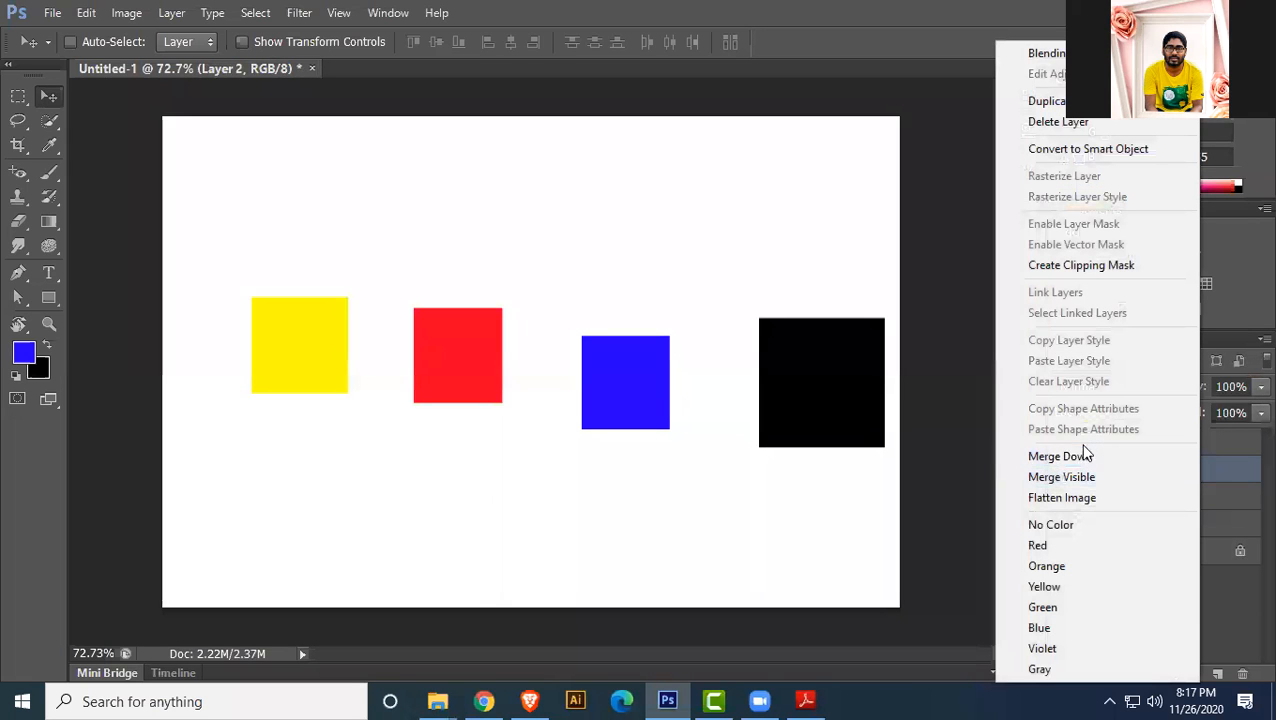
pyautogui.click(1225, 493)
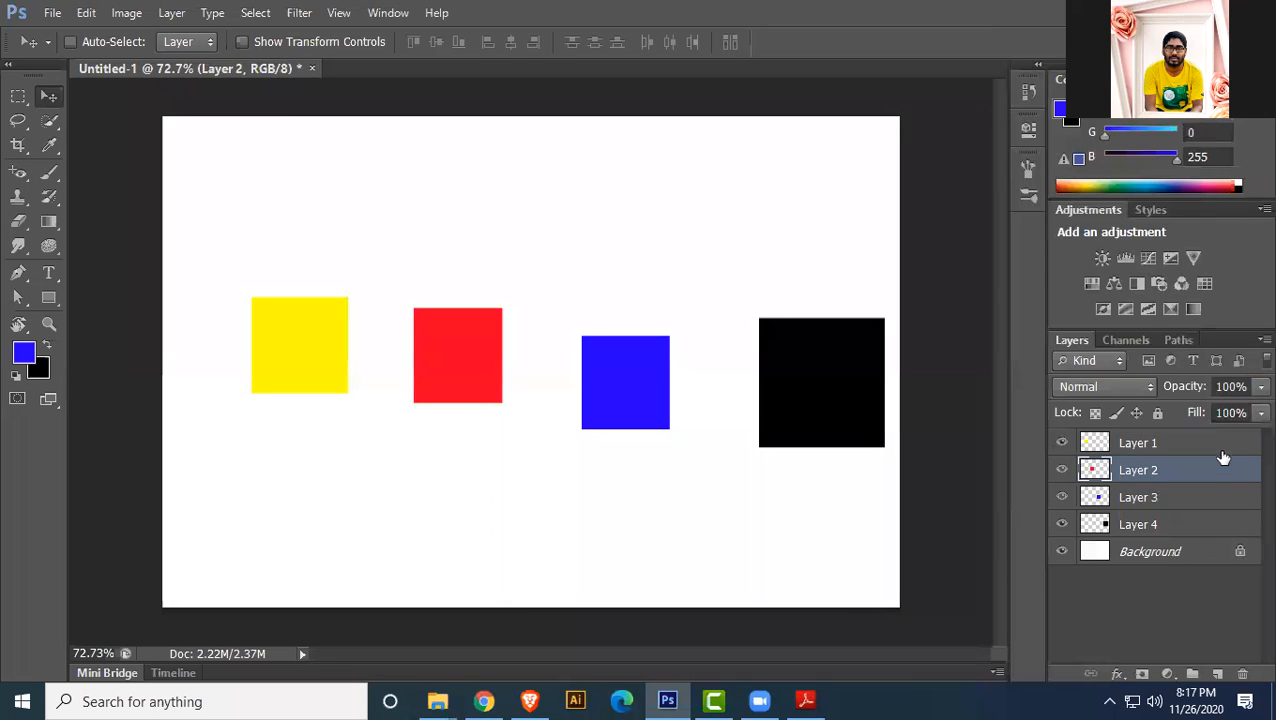
pyautogui.keyDown('shift'); pyautogui.click(1222, 446); pyautogui.keyUp('shift')
pyautogui.rightClick(1221, 447)
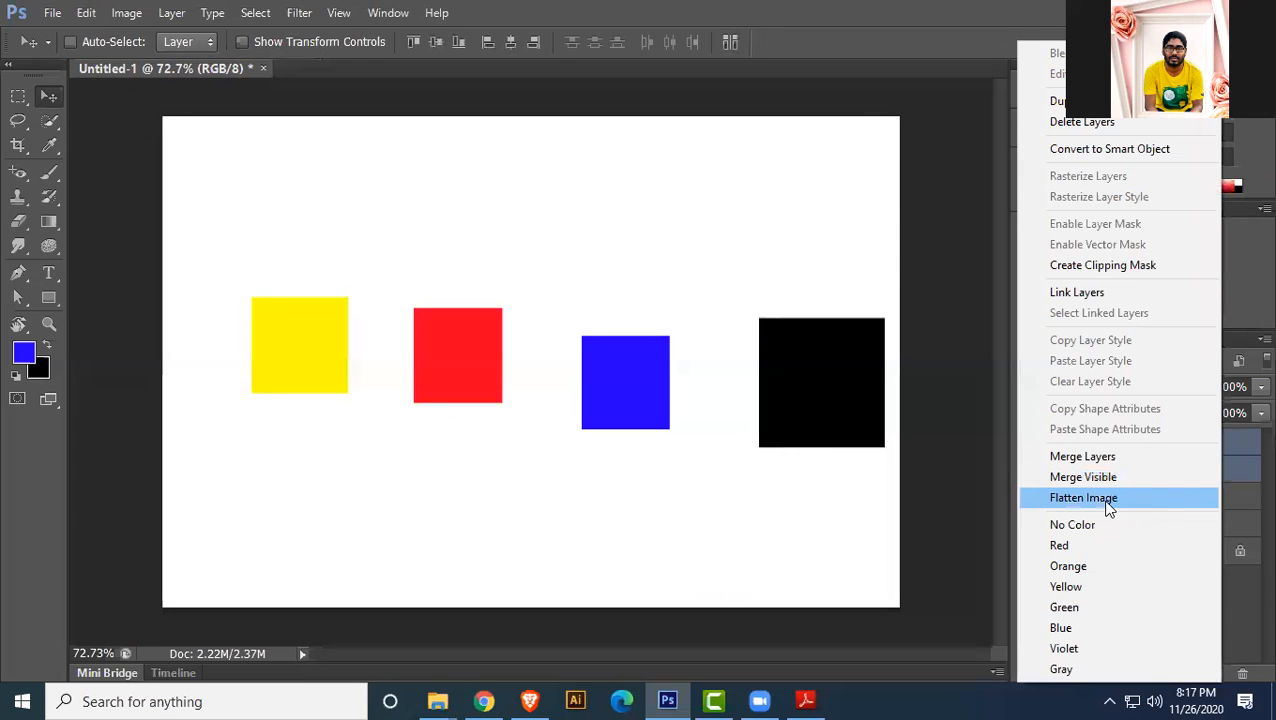
pyautogui.click(1223, 453)
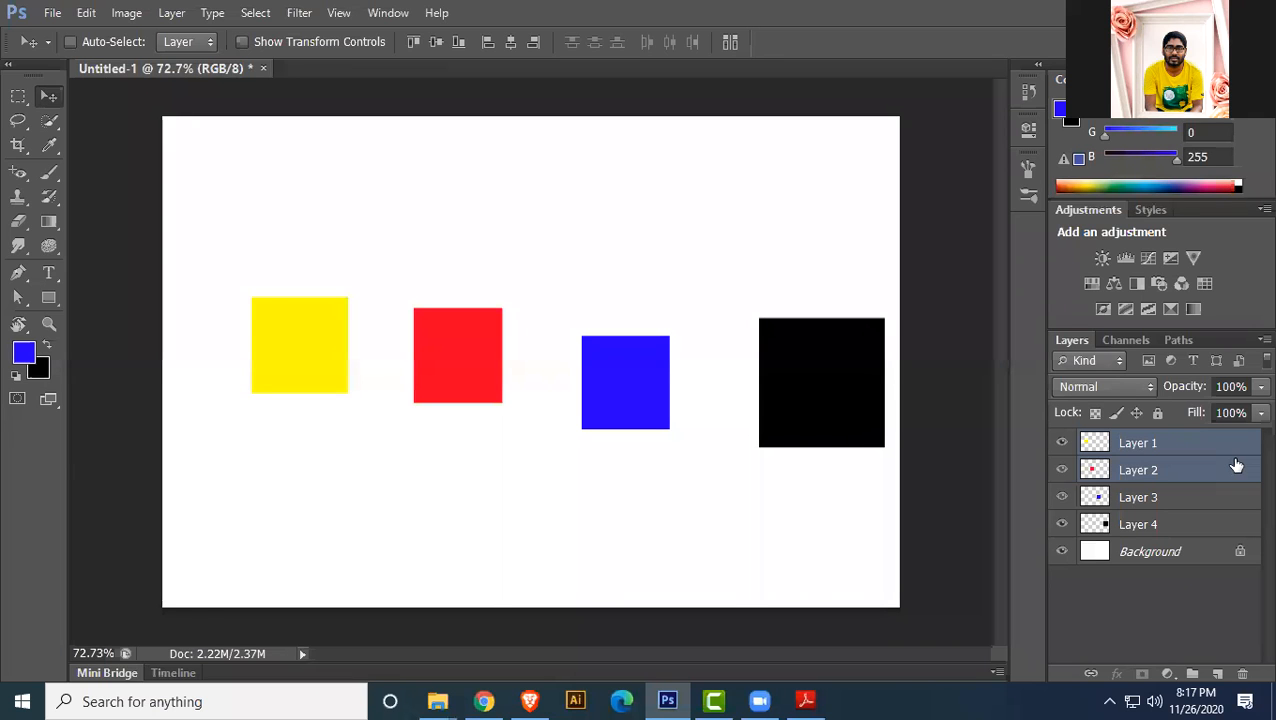
# - Check the Class 03 topic list in Photoshop Module.pdf in Adobe Reader and return to Photoshop
pyautogui.click(805, 700)
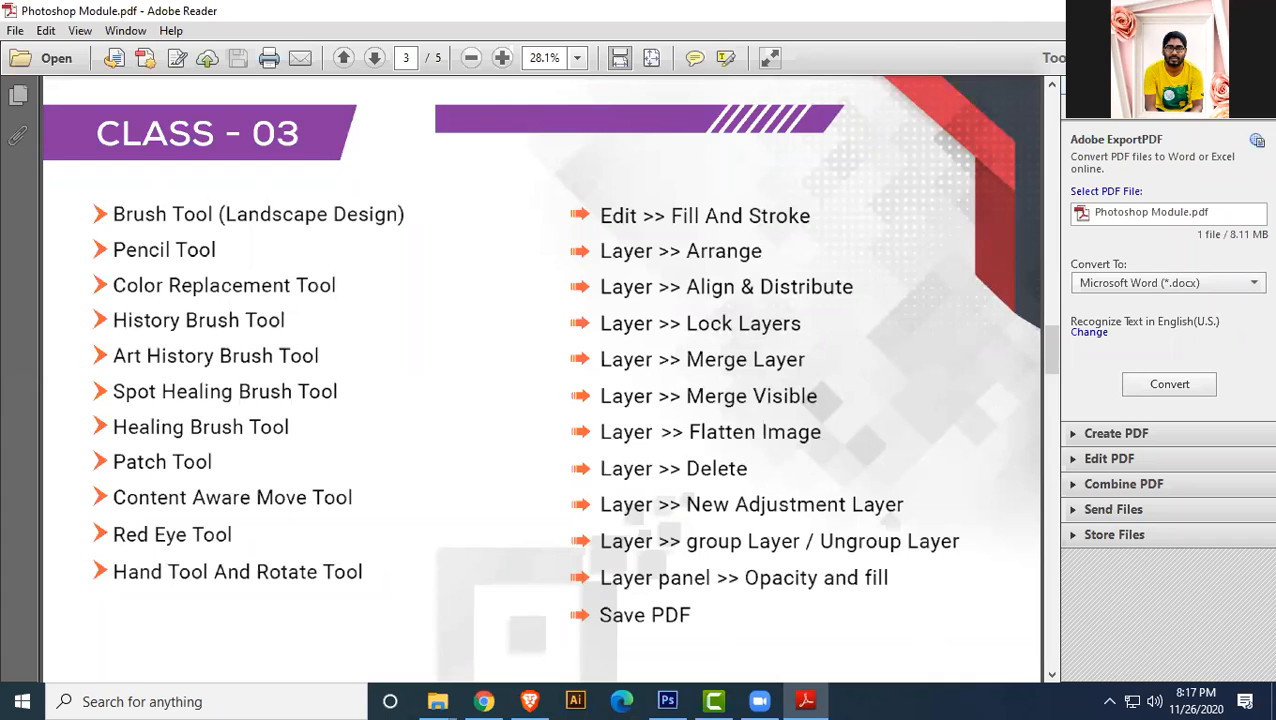
pyautogui.click(1168, 10)
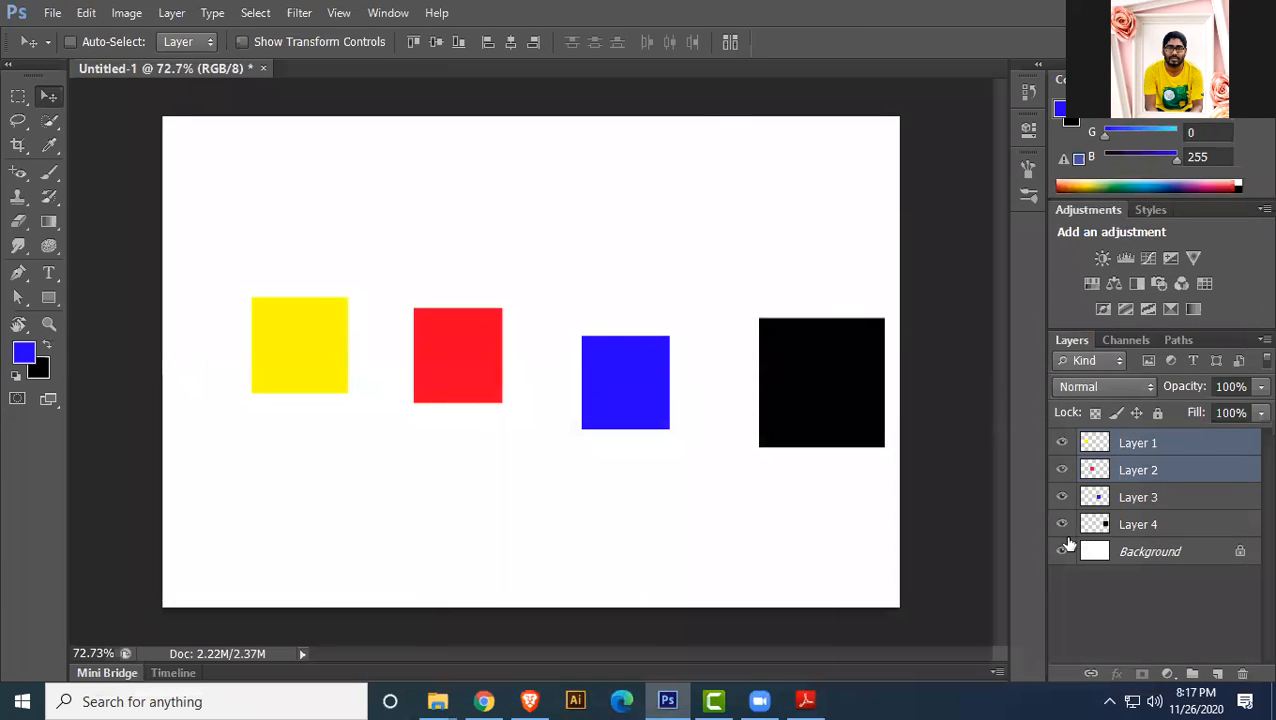
pyautogui.click(1191, 441)
pyautogui.rightClick(1191, 447)
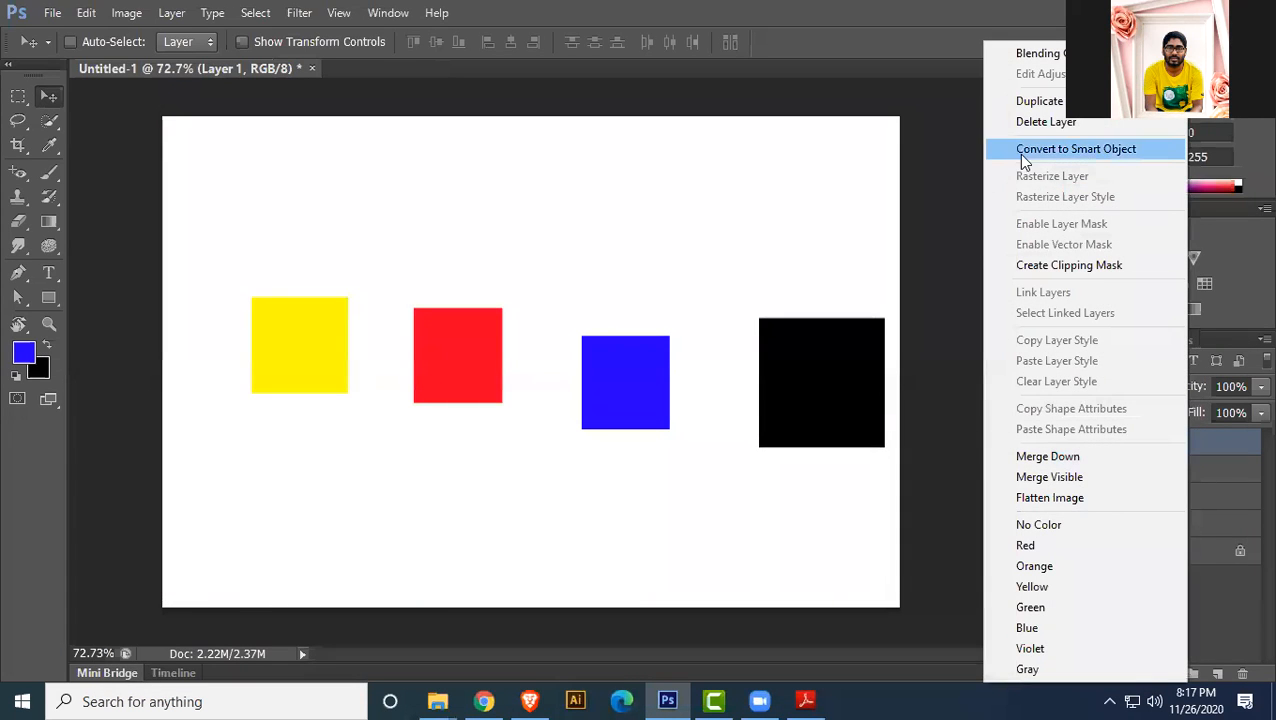
pyautogui.click(1045, 101)
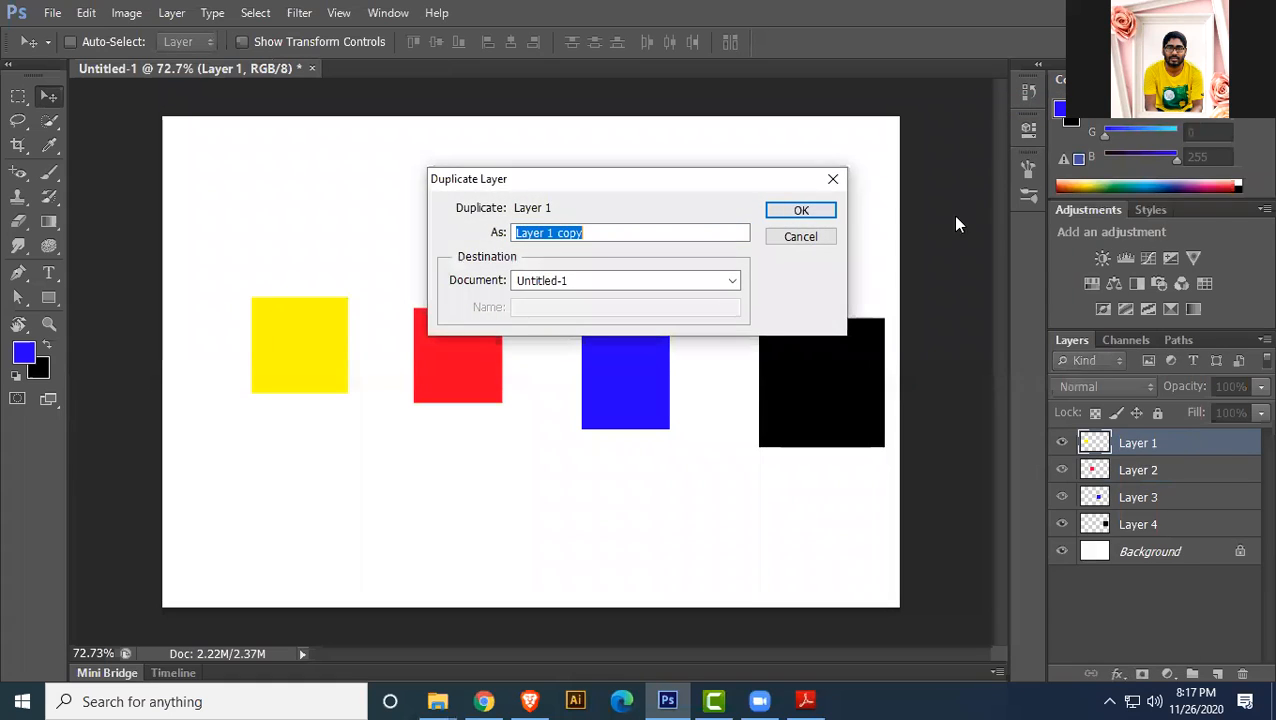
pyautogui.click(833, 181)
# - Delete Layer 1 with the Delete Layer command, and delete Layers 2, 3 and 4 so only the Background is left
pyautogui.rightClick(1200, 437)
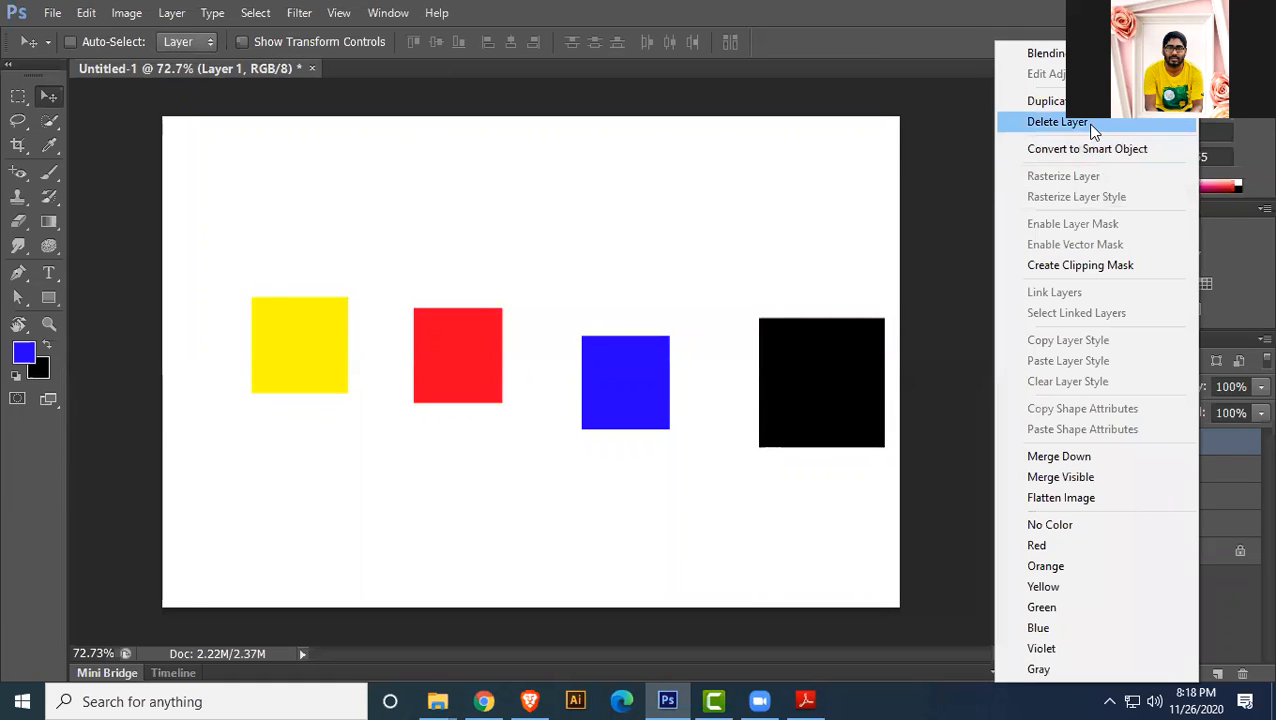
pyautogui.click(1093, 131)
pyautogui.click(575, 277)
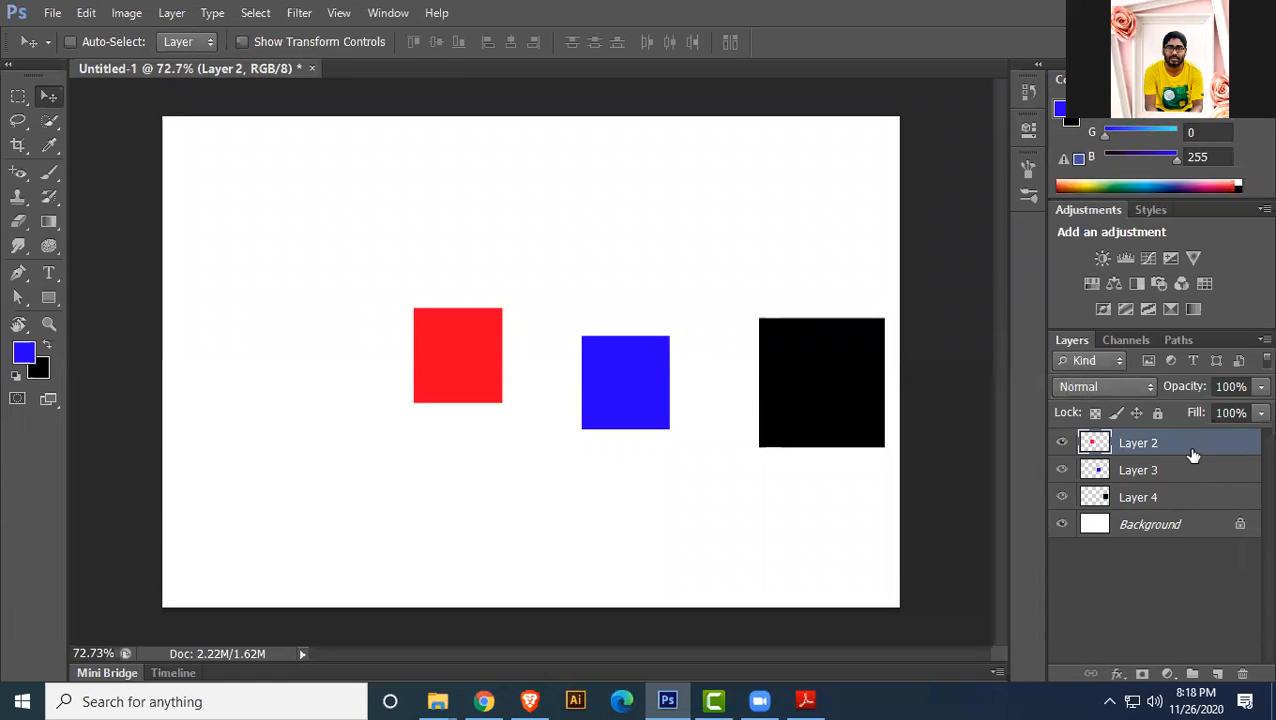
pyautogui.press('Delete')
pyautogui.press('Delete')
pyautogui.press('Delete')
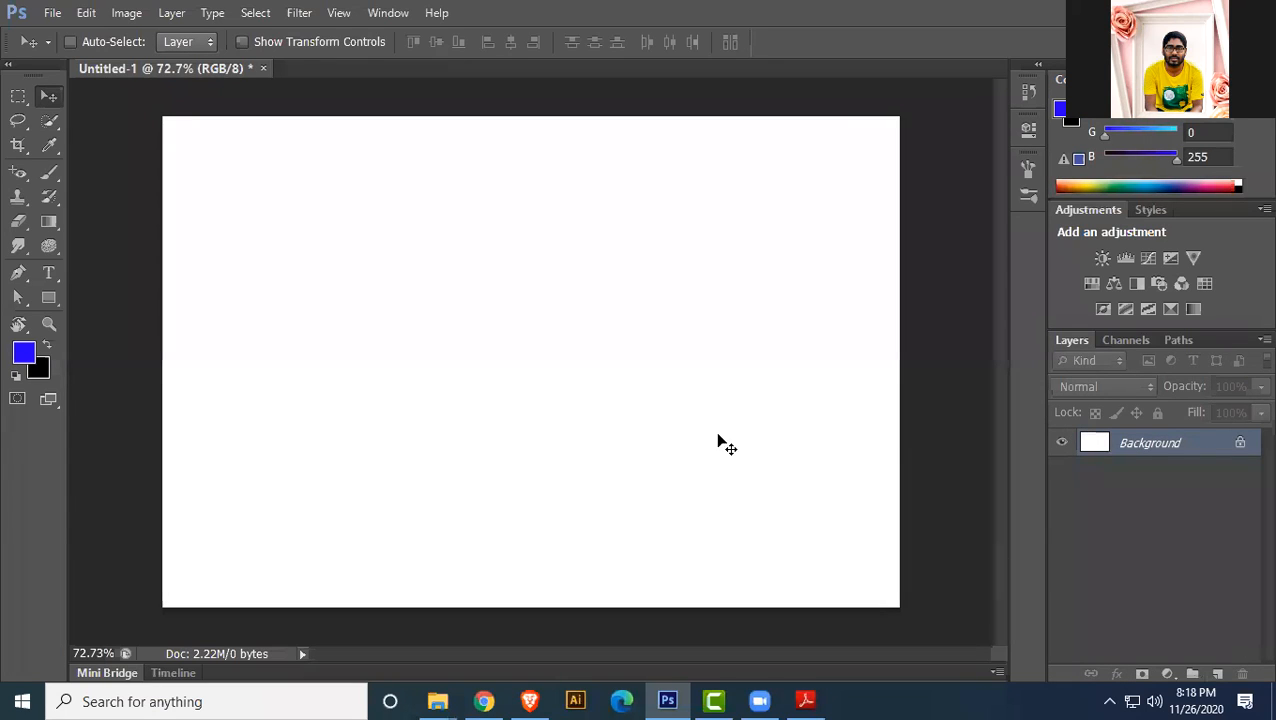
pyautogui.click(18, 97)
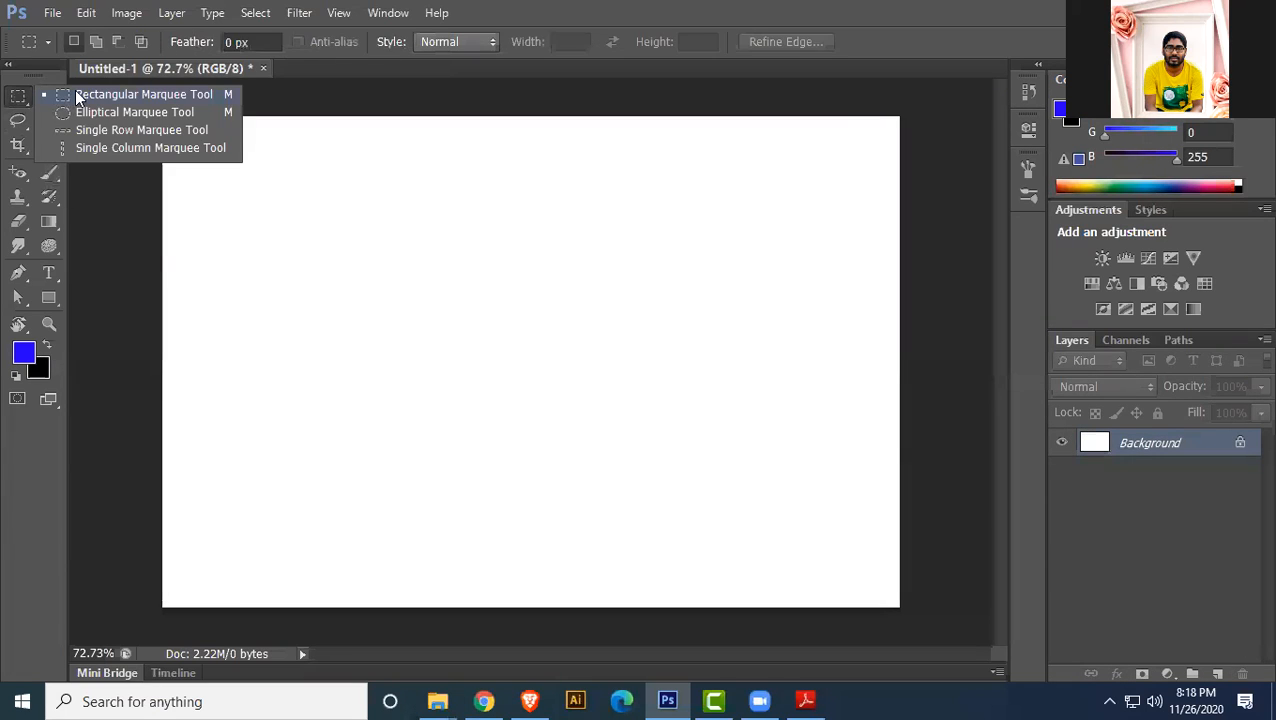
pyautogui.click(76, 94)
pyautogui.moveTo(338, 230); pyautogui.dragTo(708, 505)
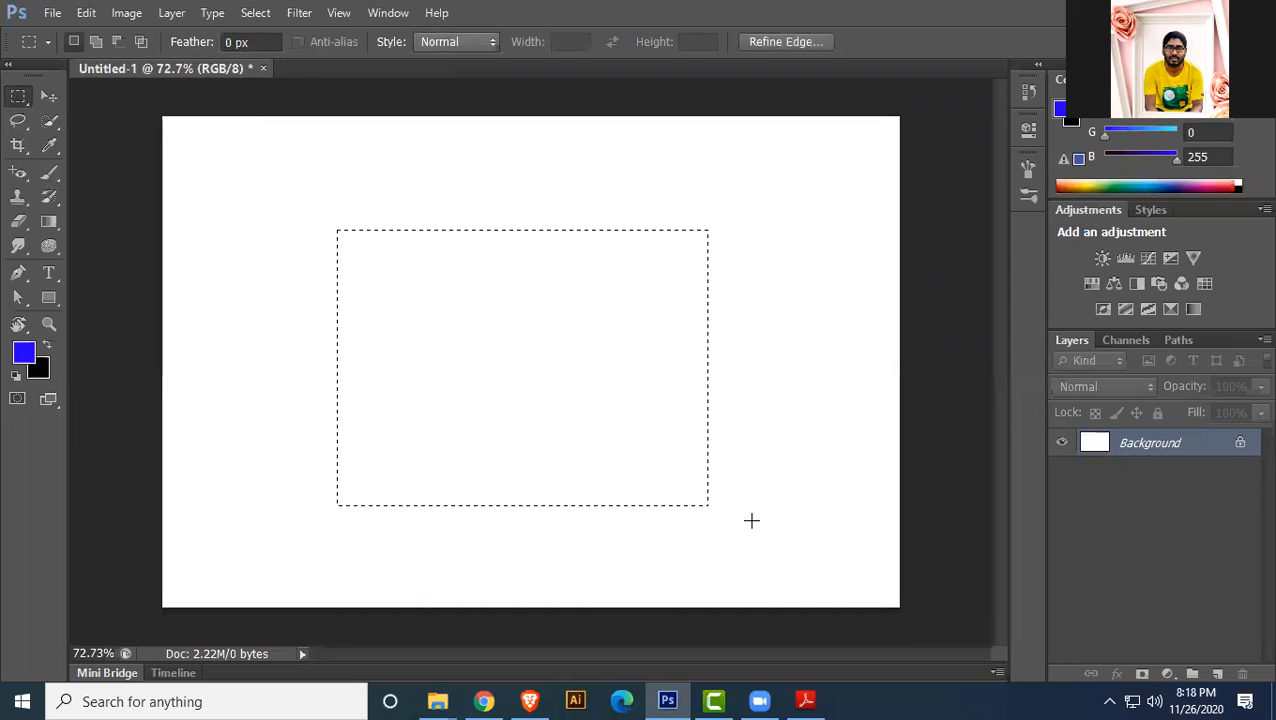
pyautogui.click(758, 530)
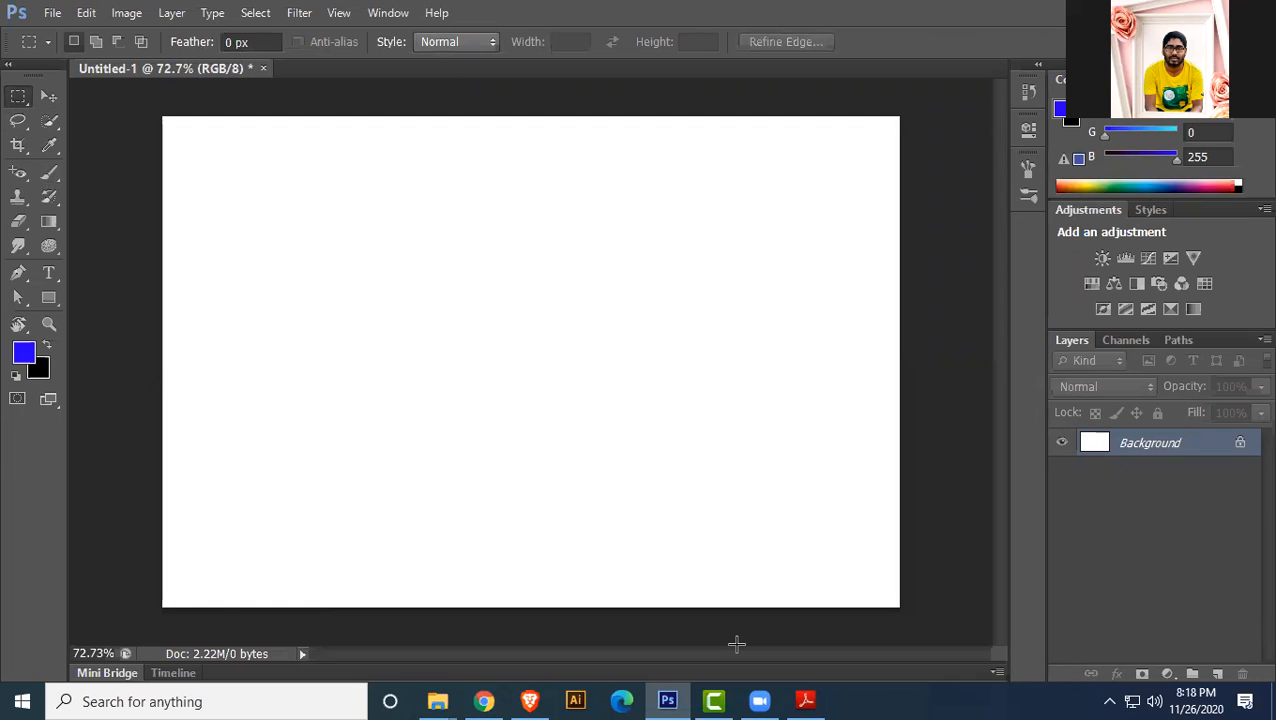
# - Check the Class 03 topic list in Adobe Reader, return to Photoshop, and open Color Replacement .jpg from the Class - 03 folder
pyautogui.click(805, 701)
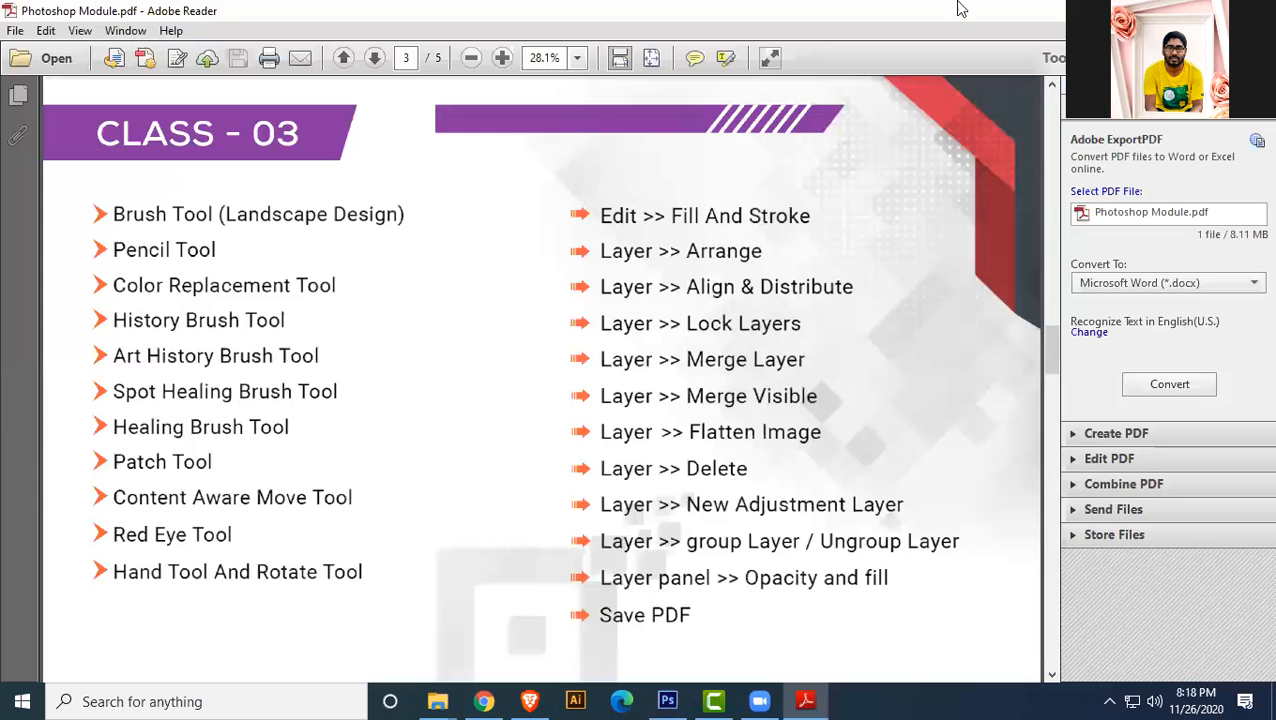
pyautogui.click(1168, 9)
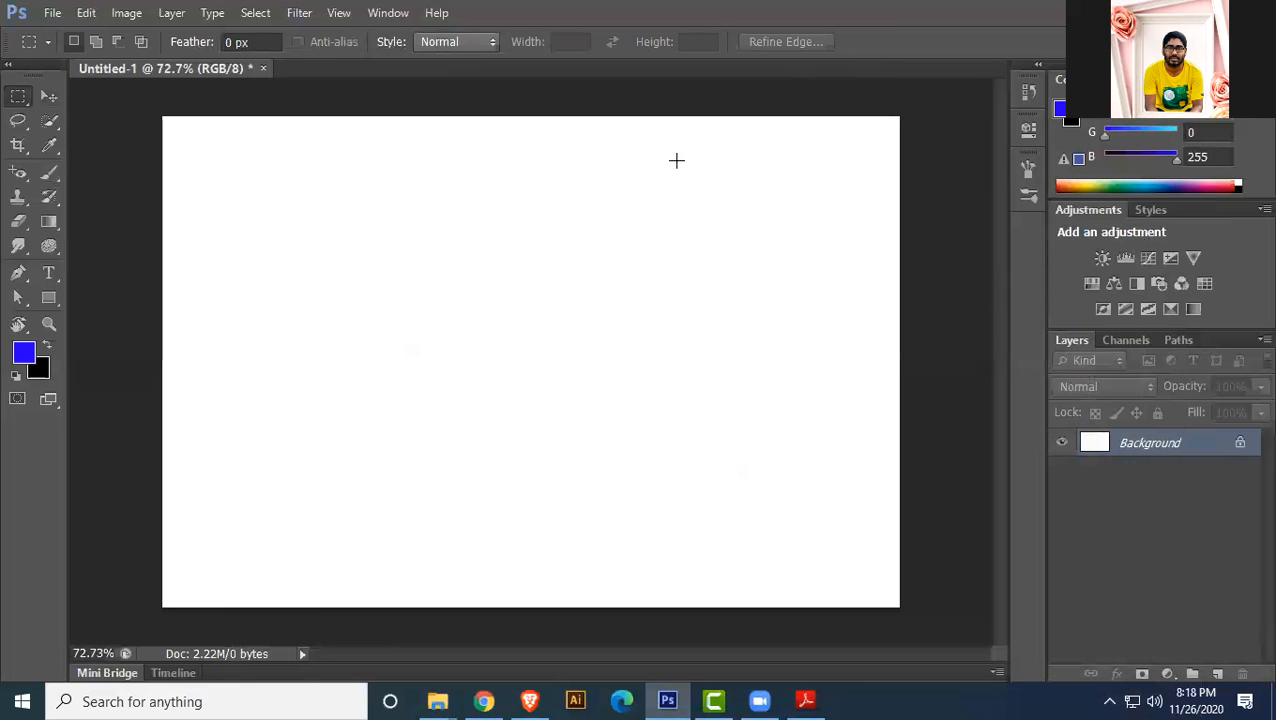
pyautogui.click(52, 12)
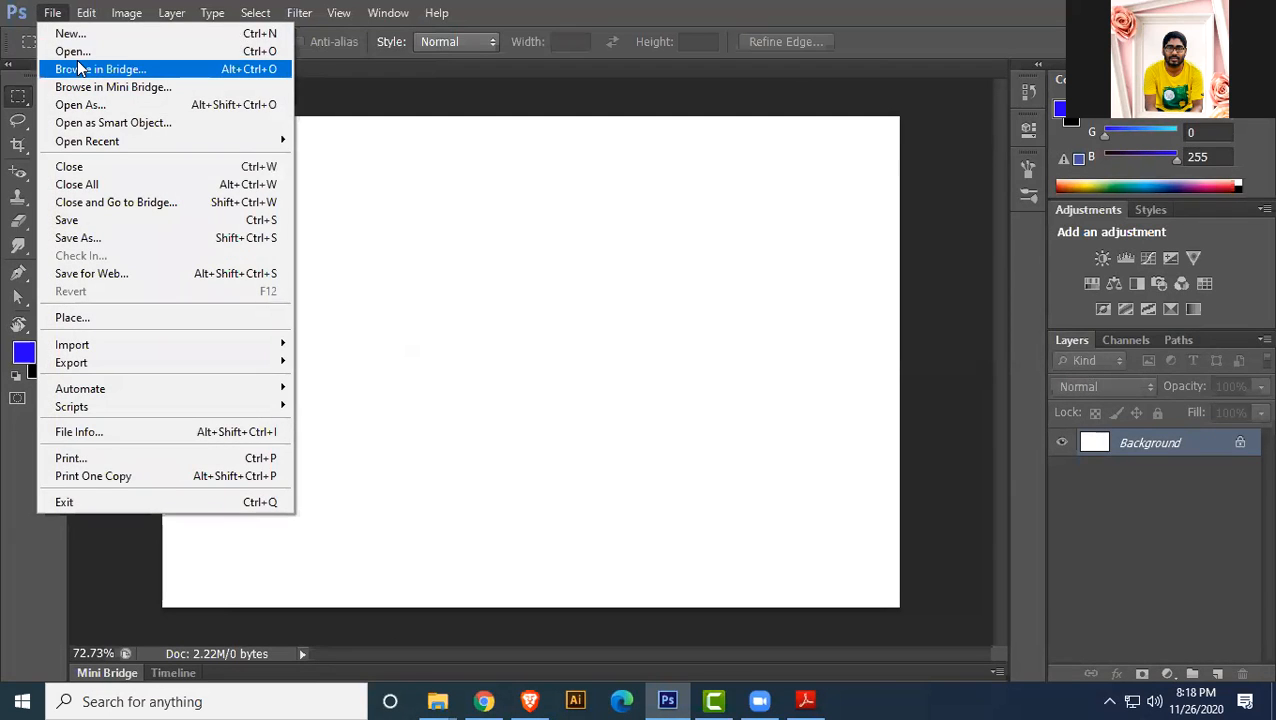
pyautogui.click(76, 51)
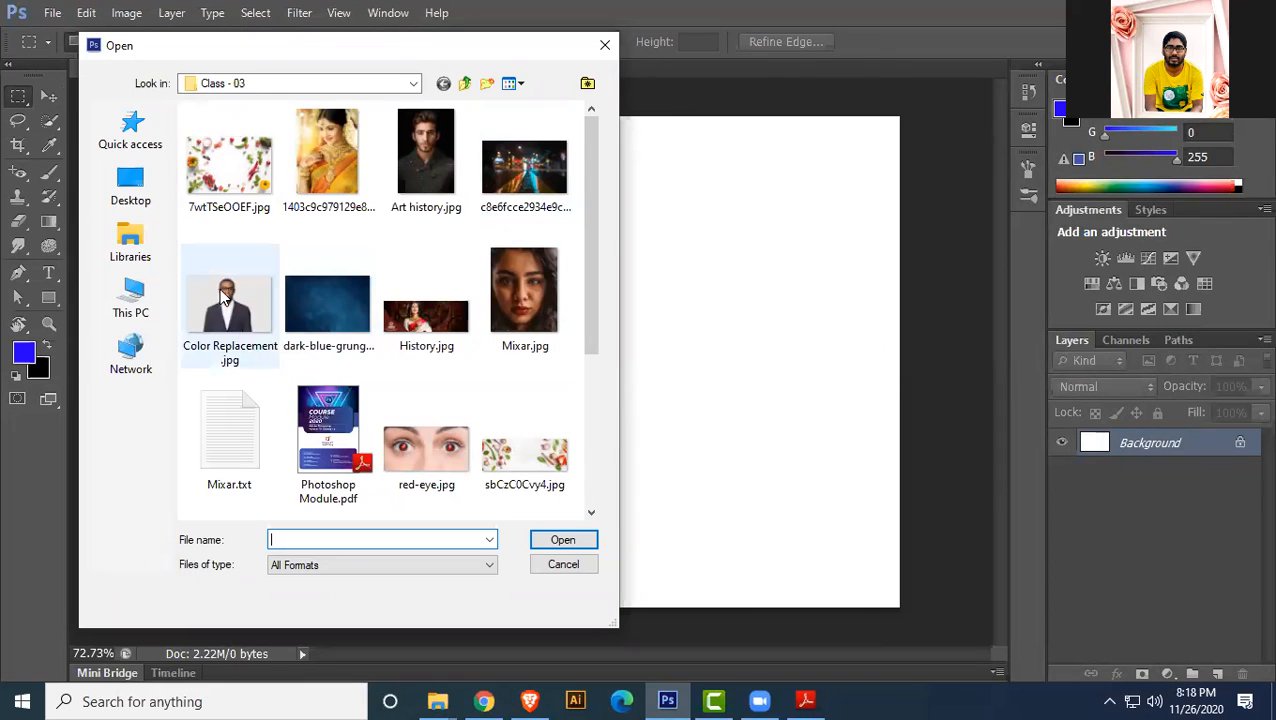
pyautogui.click(250, 348)
pyautogui.click(562, 541)
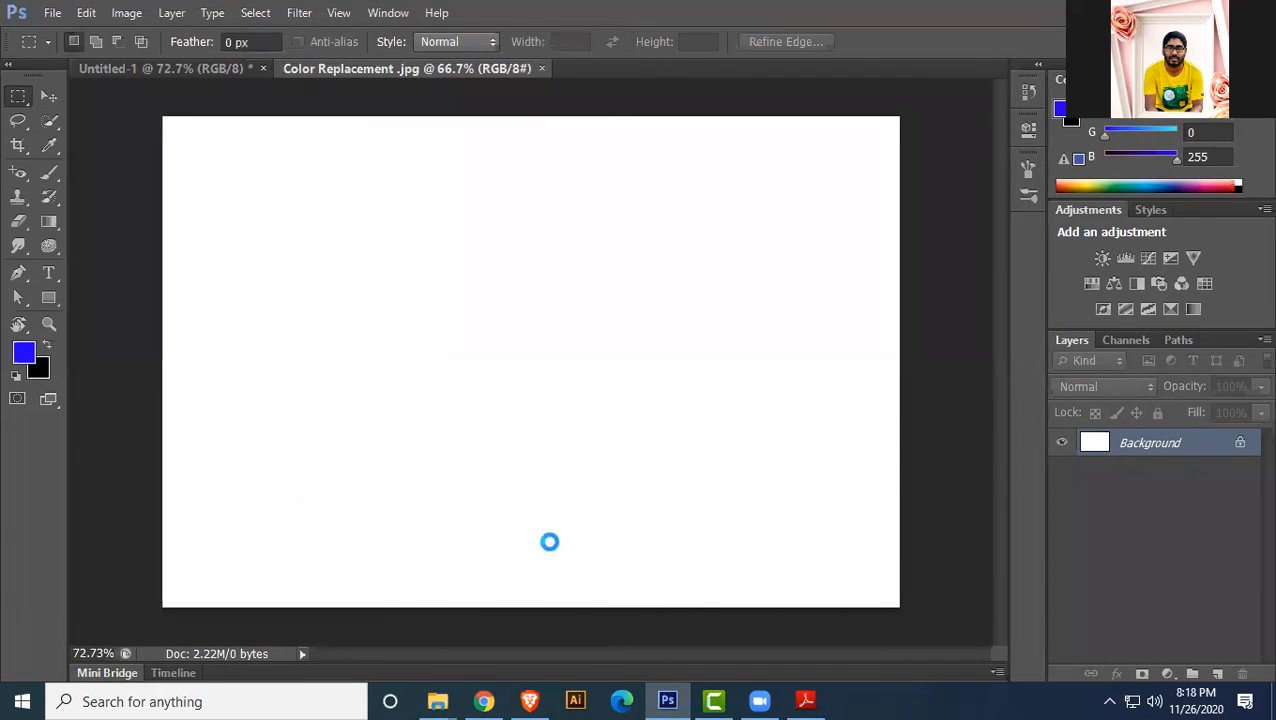
# - Convert the photo's locked Background into an editable layer named Layer 0 and activate the Quick Selection tool
pyautogui.doubleClick(1237, 447)
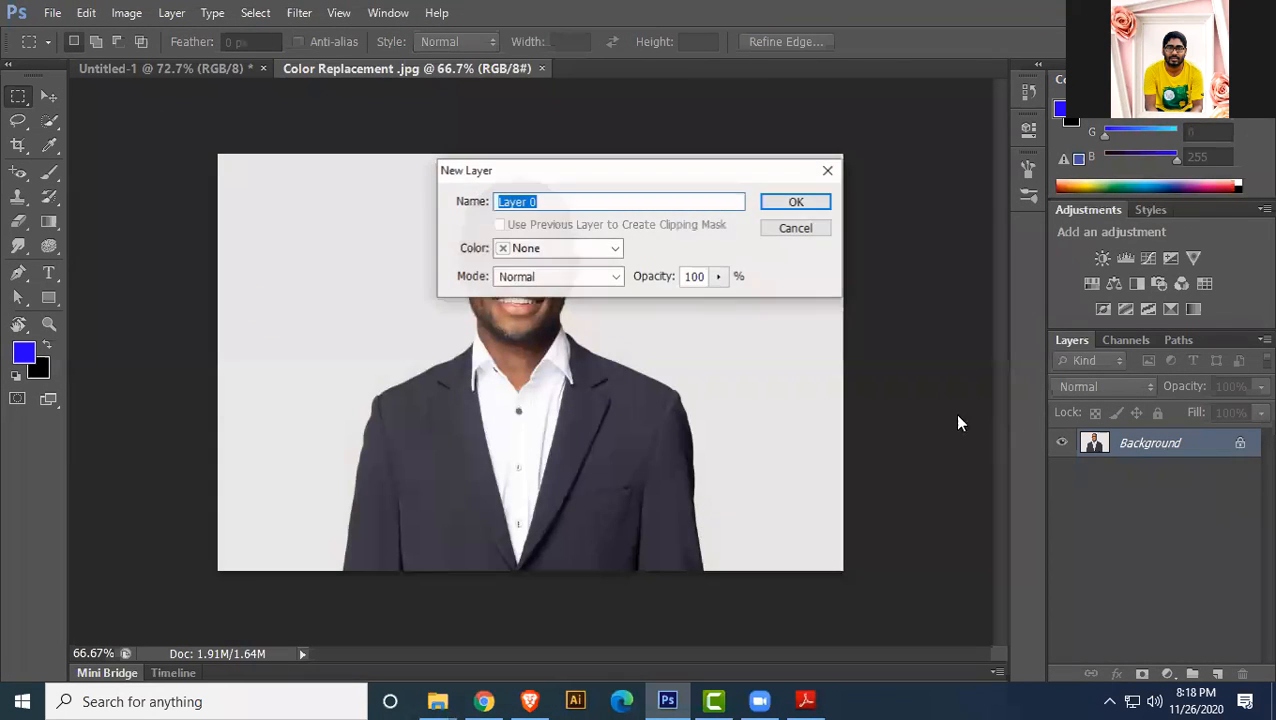
pyautogui.click(805, 202)
pyautogui.moveTo(48, 122); pyautogui.dragTo(101, 127)
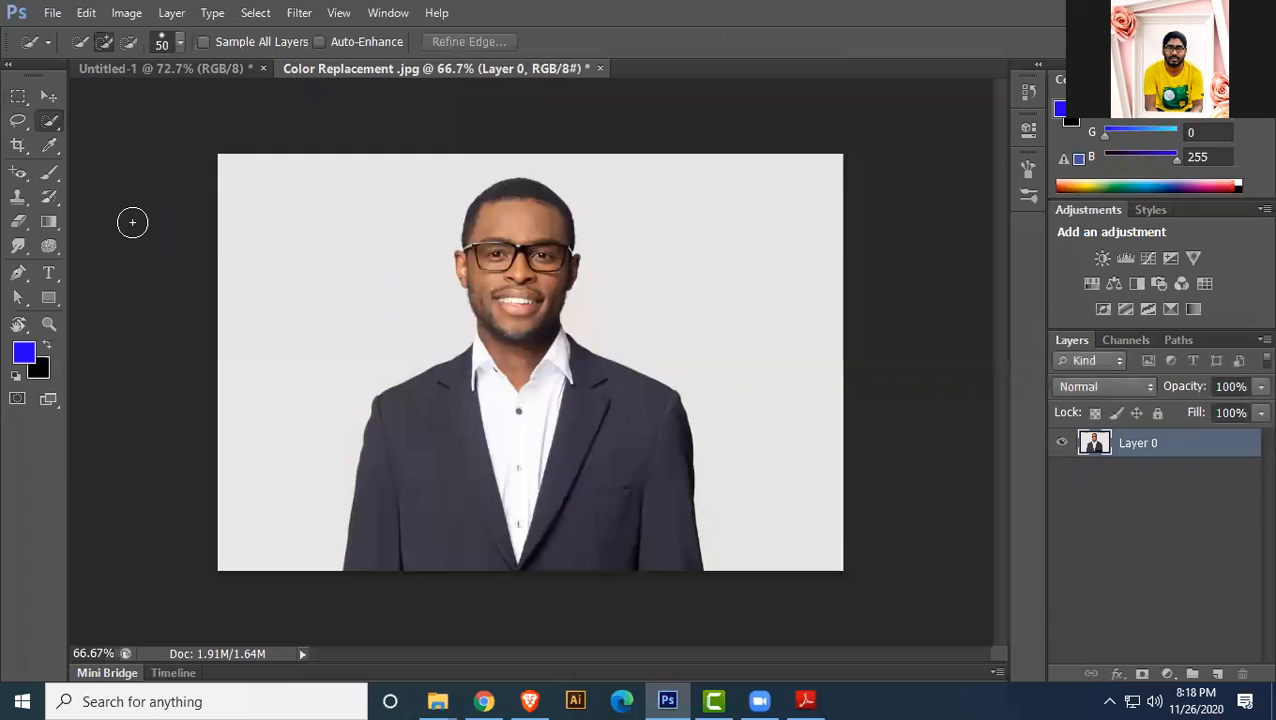
pyautogui.moveTo(49, 123); pyautogui.dragTo(101, 138)
pyautogui.click(362, 293)
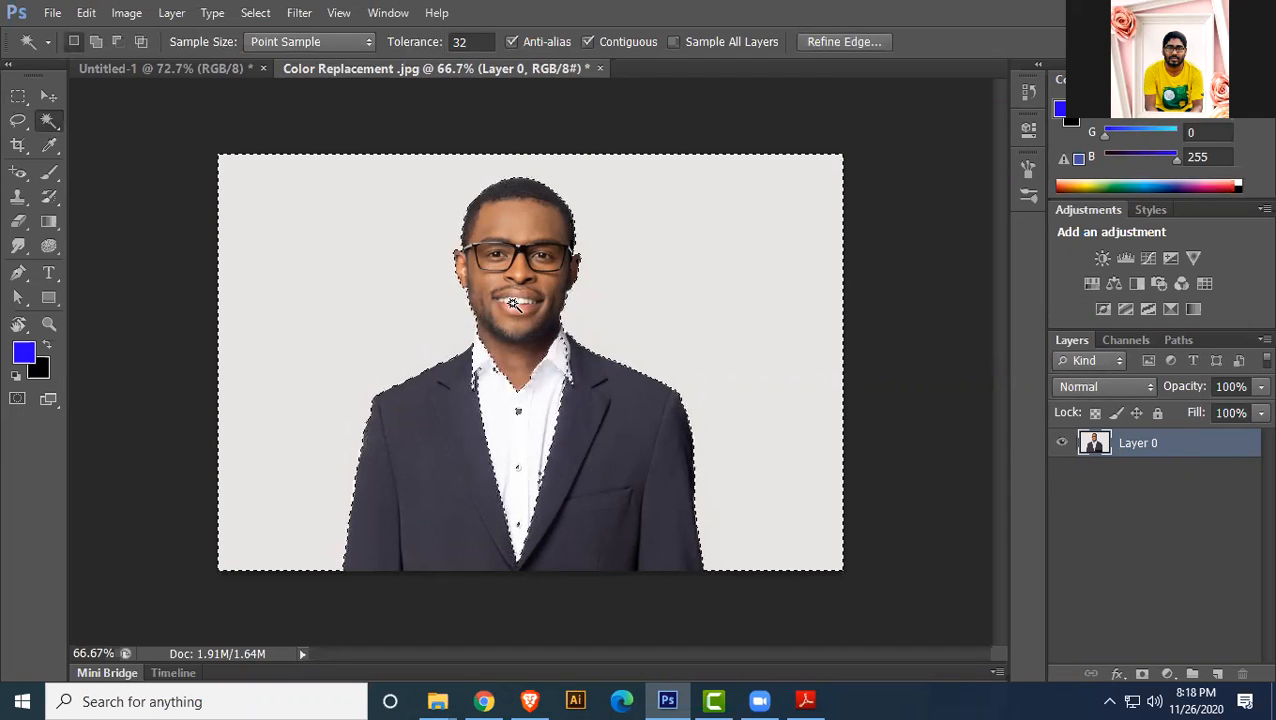
pyautogui.hotkey('ctrl', 'd')
# - Select the man with the Quick Selection tool and subtract the stray background strip above his head
pyautogui.moveTo(49, 121); pyautogui.dragTo(115, 117)
pyautogui.moveTo(517, 231)
pyautogui.mouseDown()
pyautogui.moveTo(490, 389)
pyautogui.moveTo(442, 483)
pyautogui.moveTo(618, 494)
pyautogui.moveTo(667, 511)
pyautogui.mouseUp()
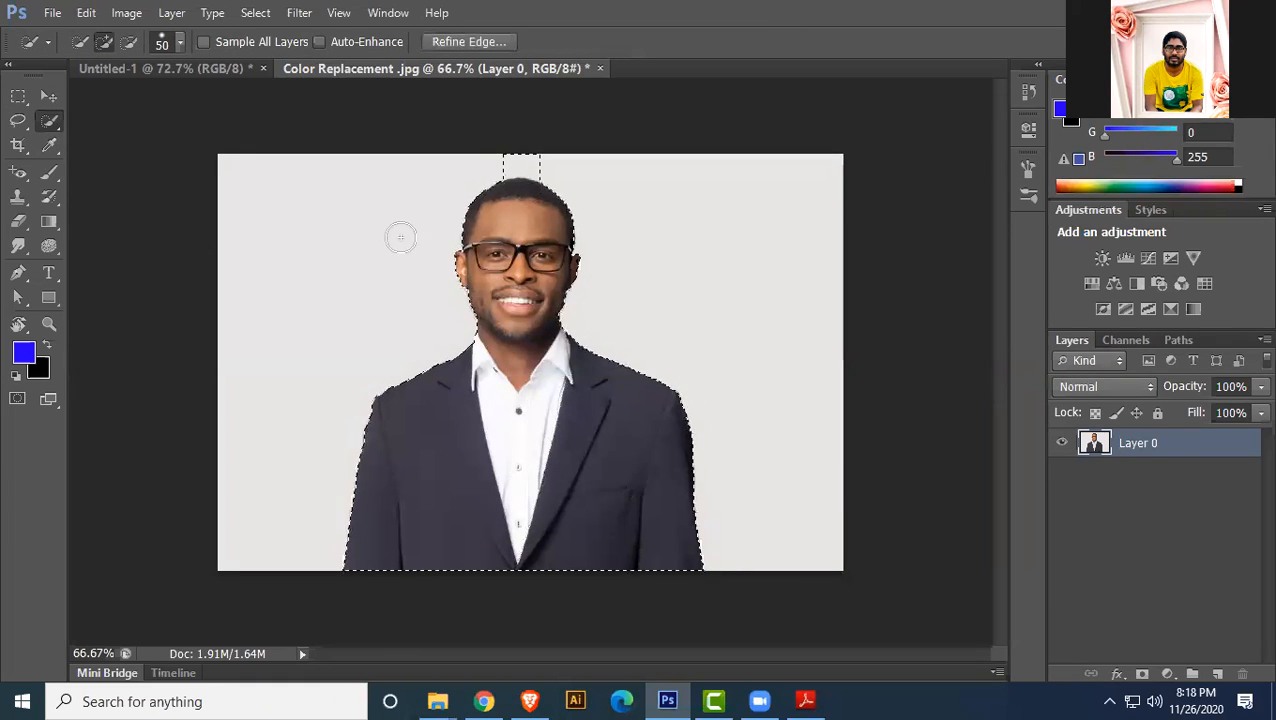
pyautogui.click(128, 41)
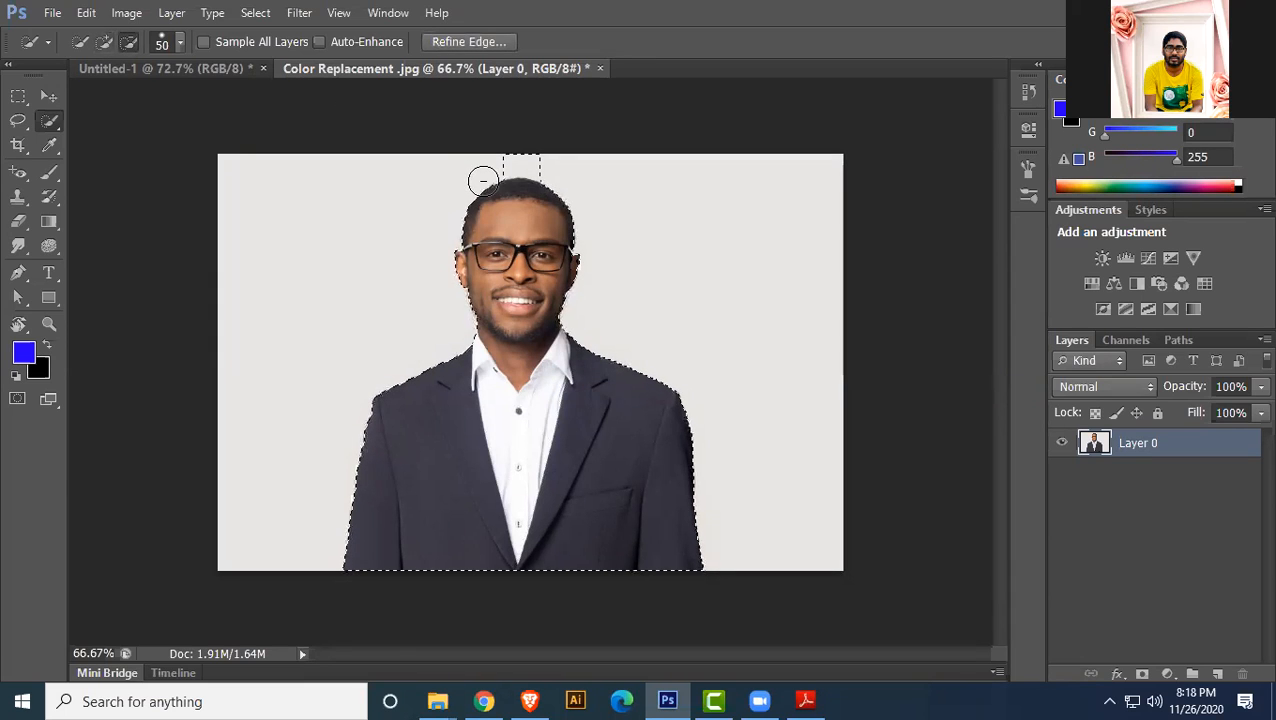
pyautogui.click(536, 162)
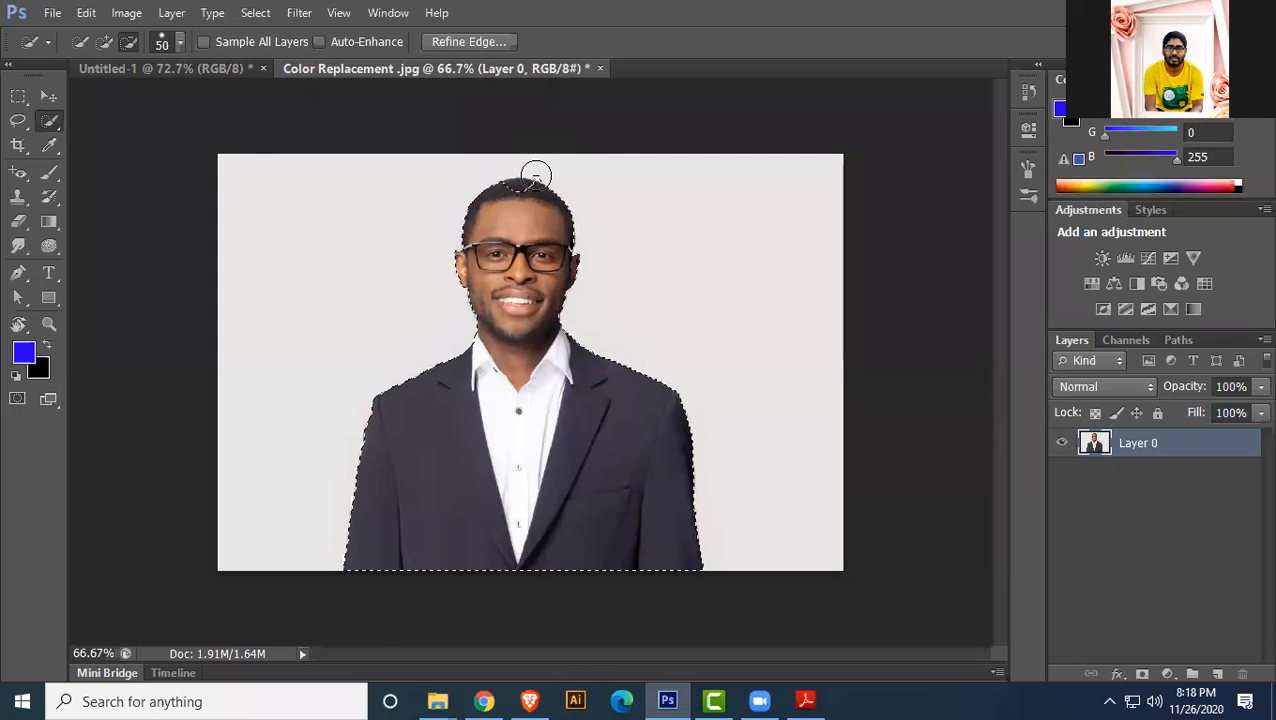
# - Refine the selection edge along the top of the man's hair with a brush size of 30
pyautogui.click(104, 42)
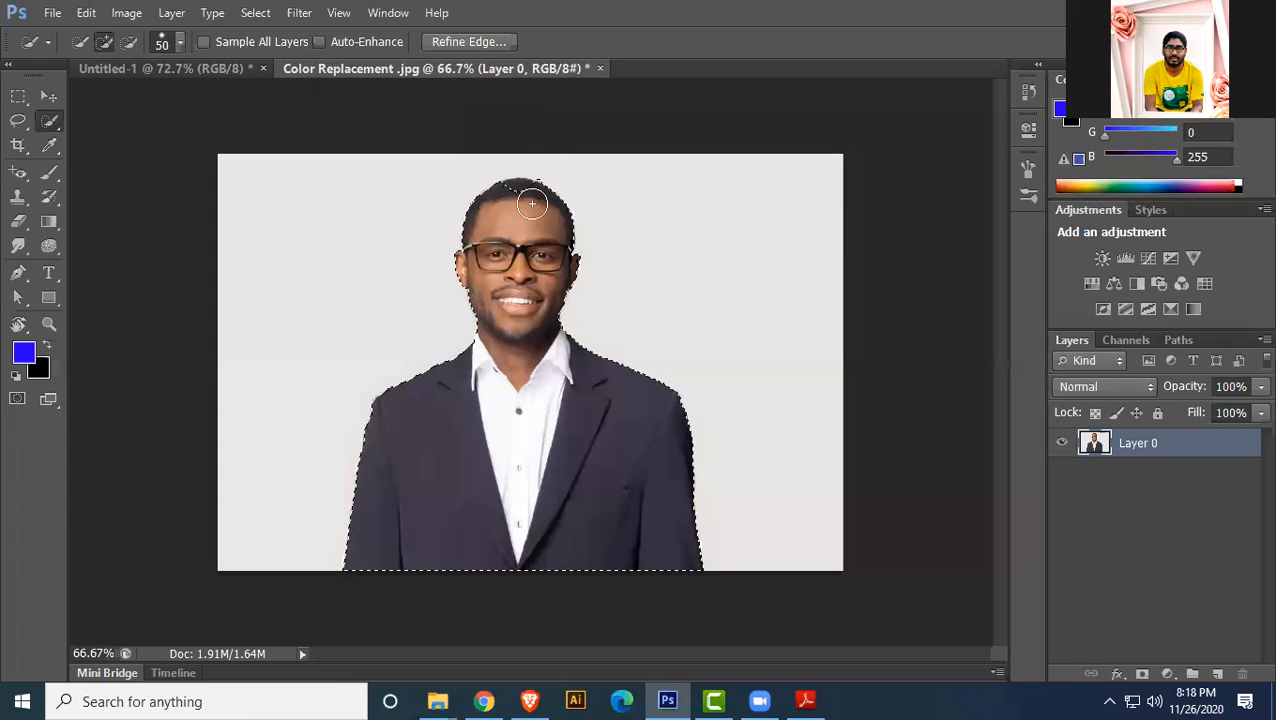
pyautogui.press('[')
pyautogui.press('[')
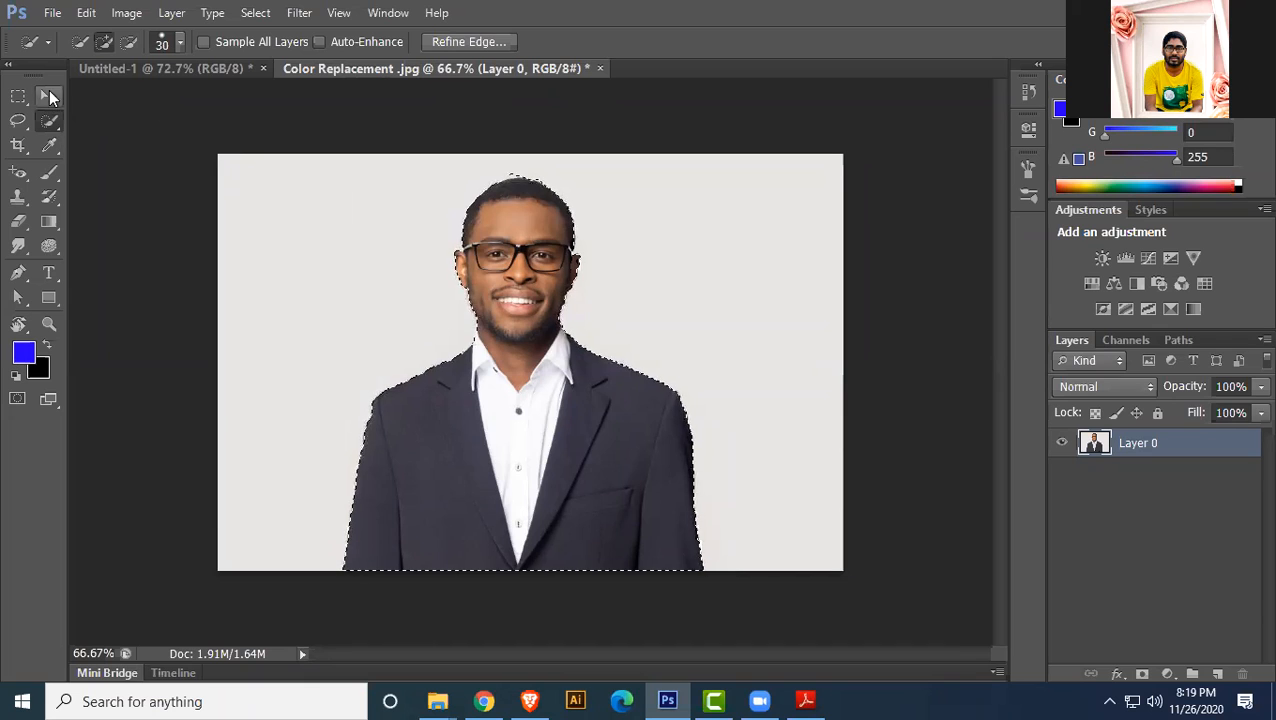
pyautogui.click(128, 41)
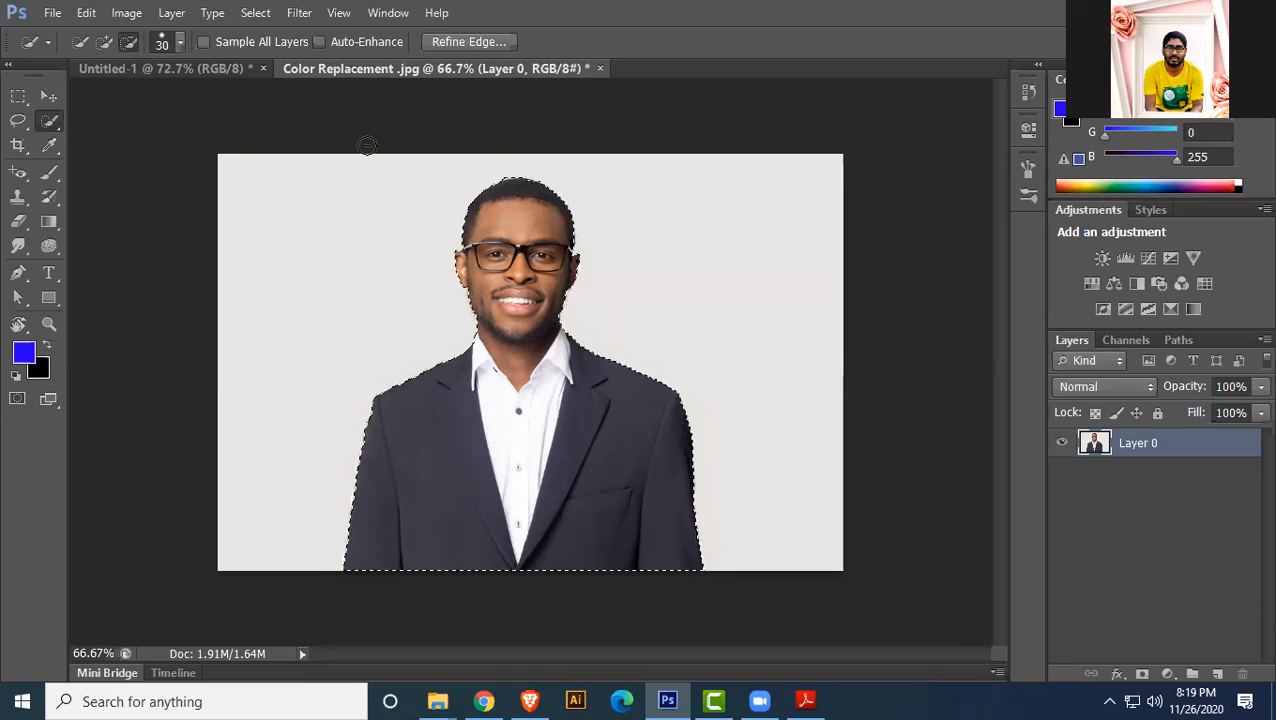
# - Invert the selection, delete the grey background from Layer 0 and deselect
pyautogui.click(46, 96)
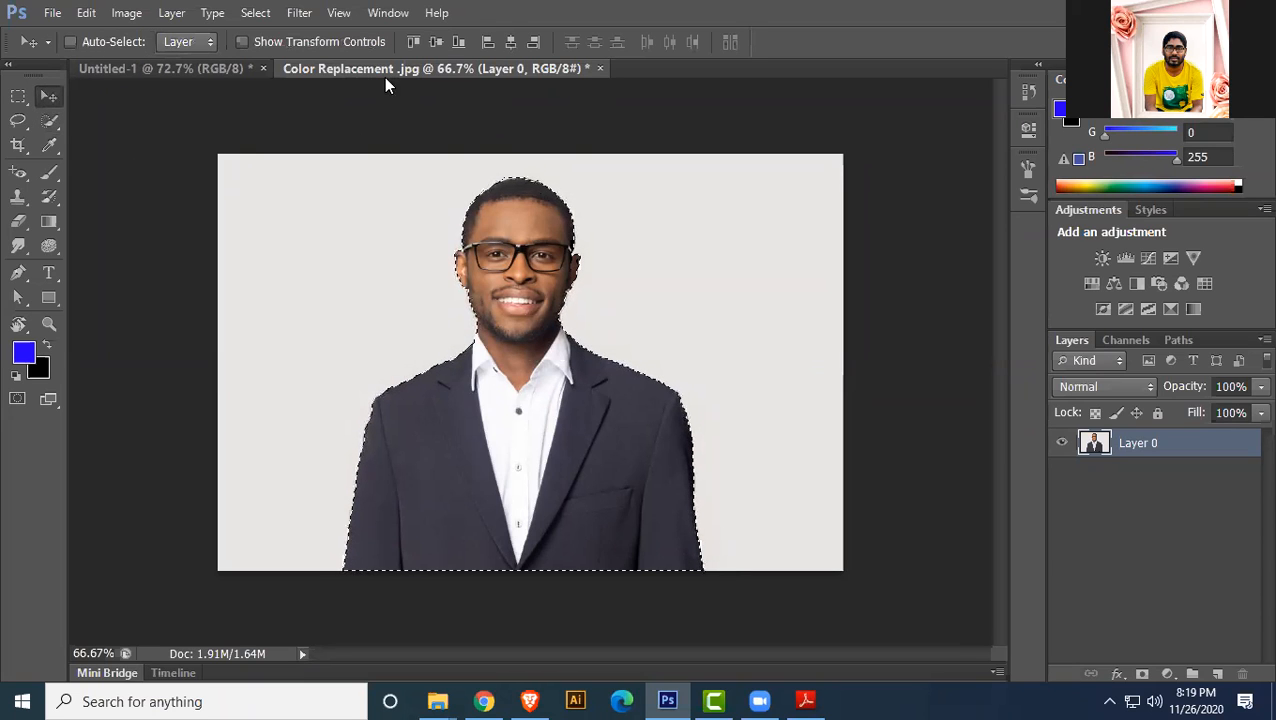
pyautogui.click(255, 14)
pyautogui.click(293, 90)
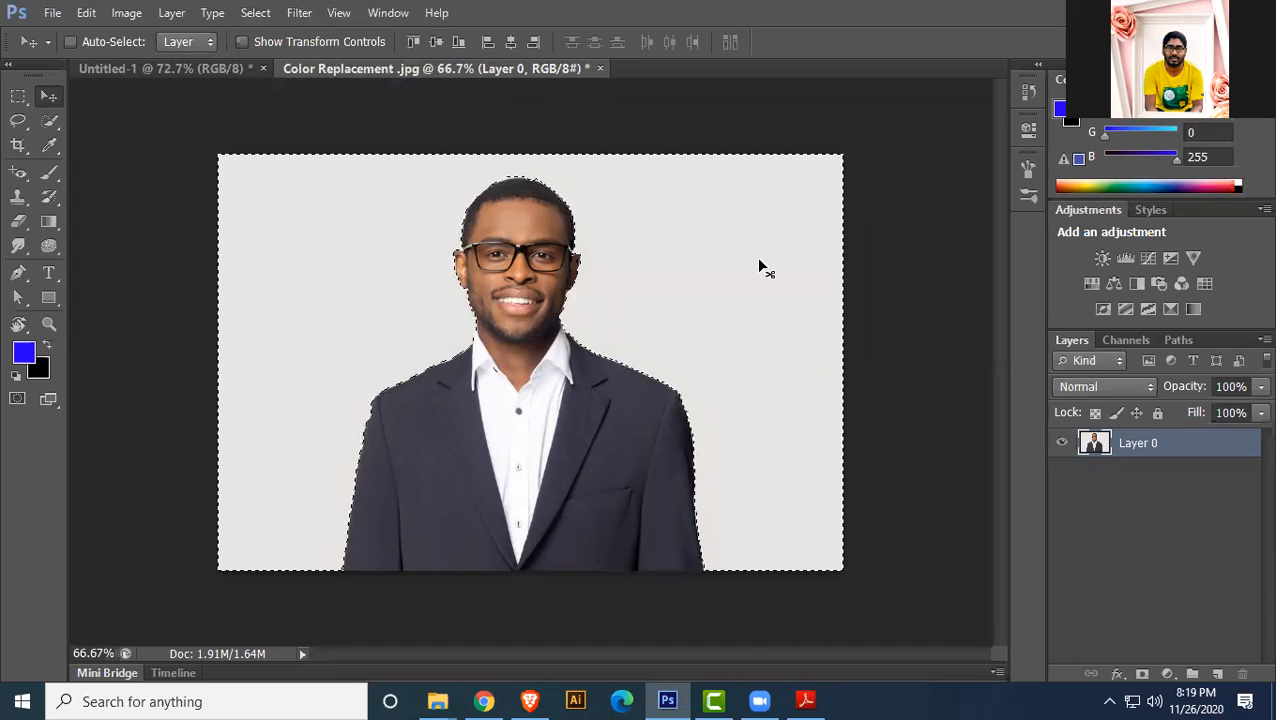
pyautogui.press('Delete')
pyautogui.hotkey('ctrl', 'd')
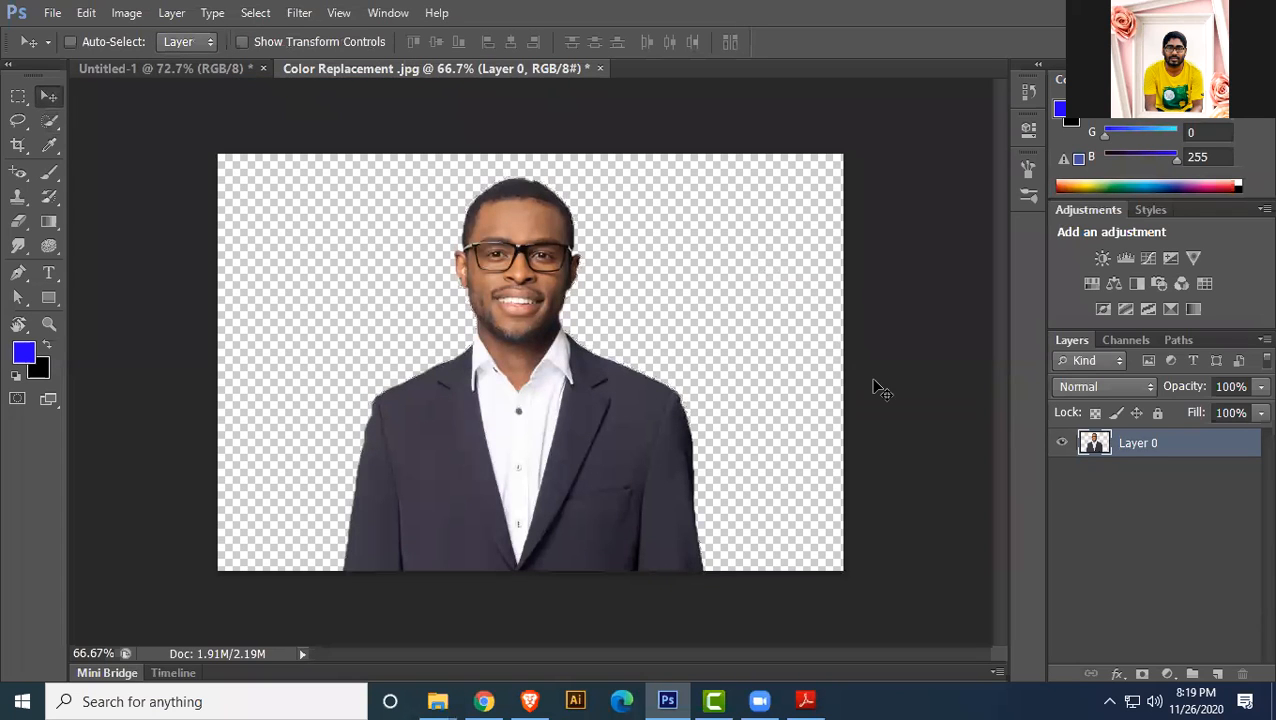
# - Select the whole canvas with the Rectangular Marquee tool and set the foreground color to white (ffffff)
pyautogui.click(48, 298)
pyautogui.click(19, 96)
pyautogui.moveTo(212, 150); pyautogui.dragTo(858, 578)
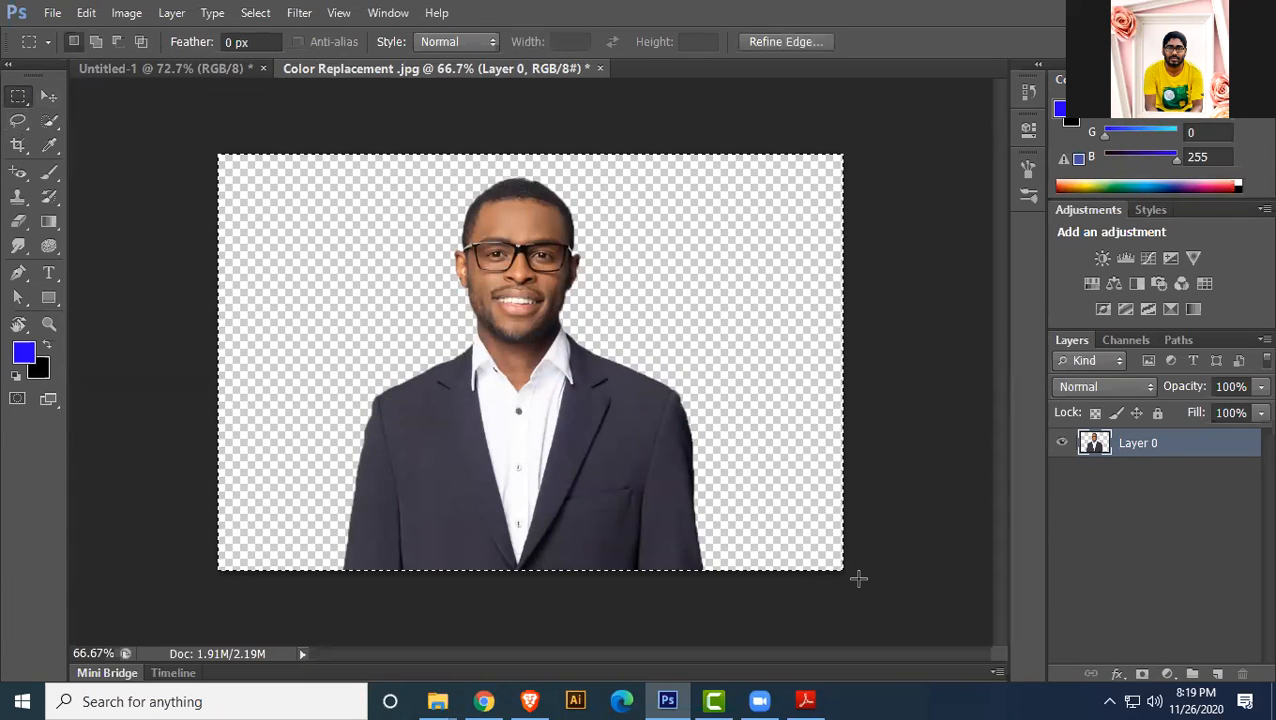
pyautogui.click(24, 351)
pyautogui.moveTo(704, 252); pyautogui.dragTo(624, 92)
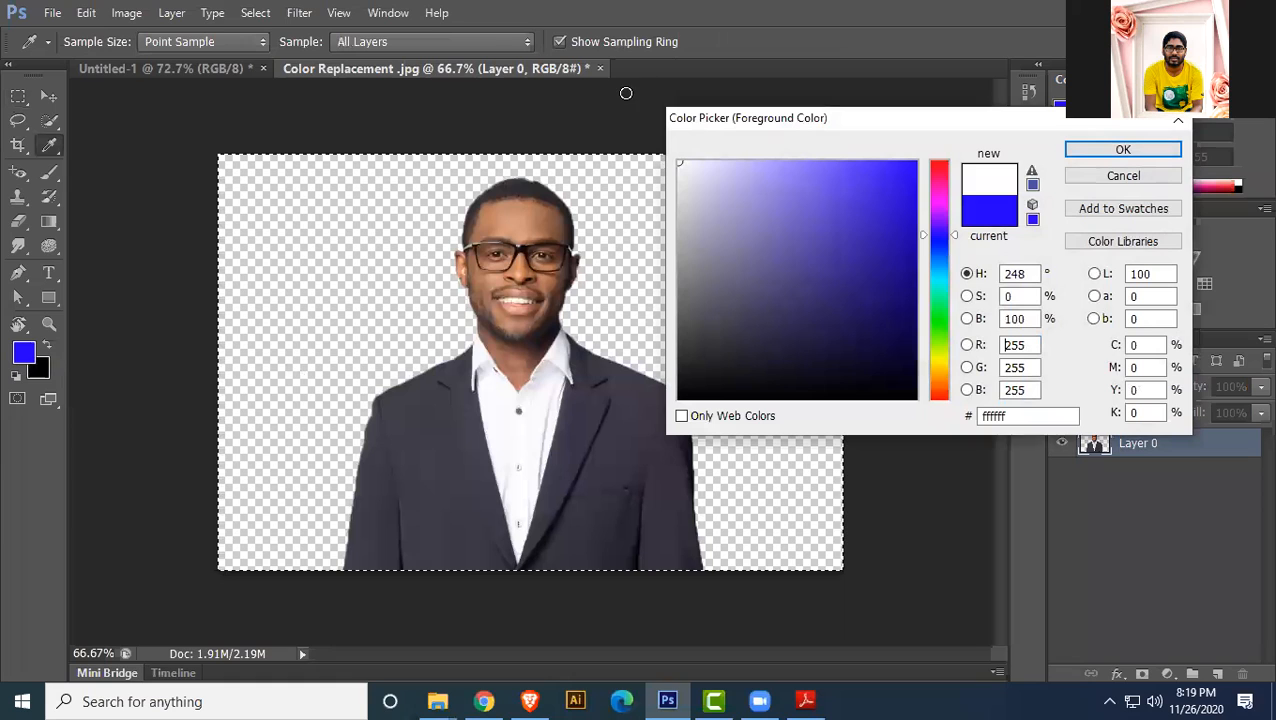
pyautogui.click(1094, 150)
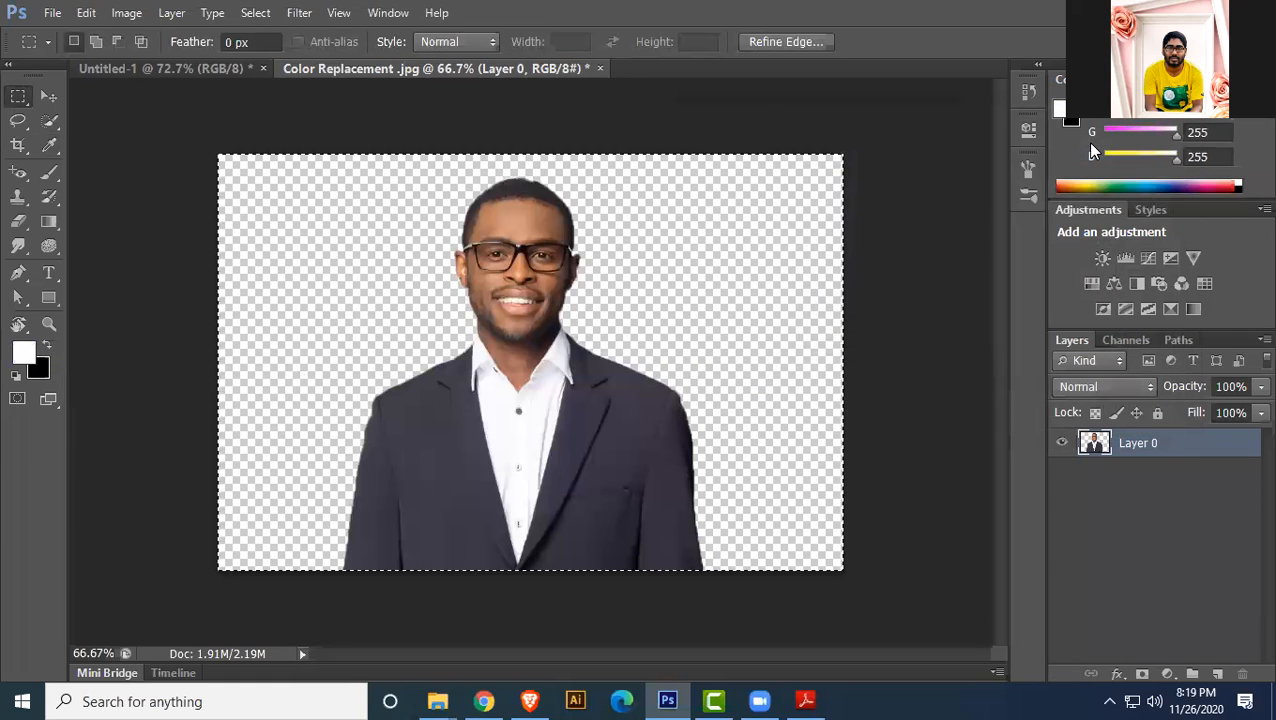
pyautogui.hotkey('alt', 'BackSpace')
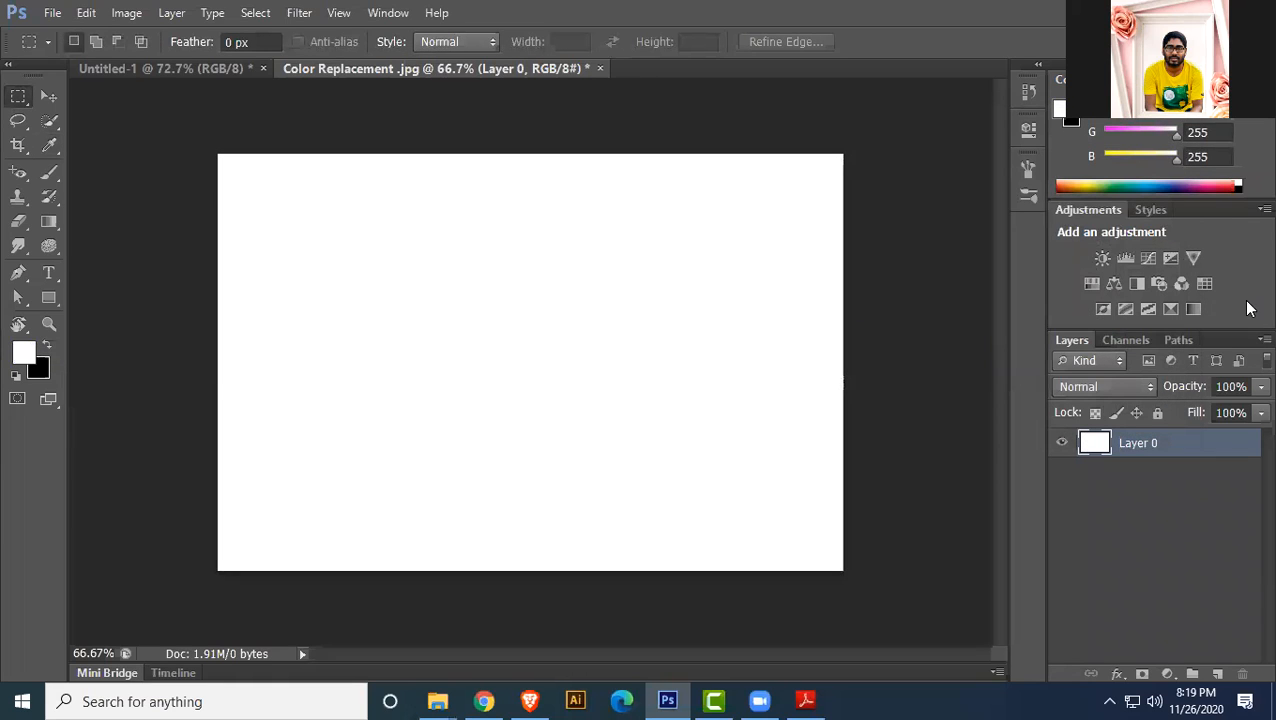
pyautogui.hotkey('ctrl', 'a')
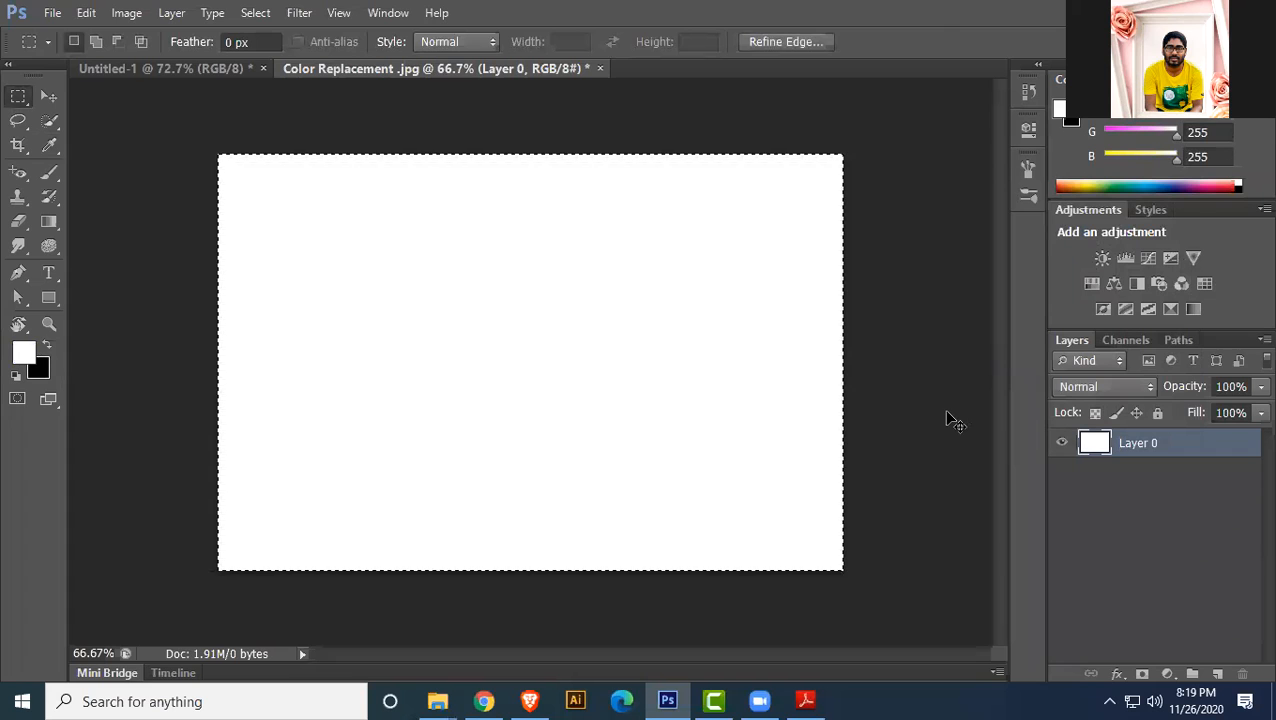
pyautogui.hotkey('ctrl', 'z')
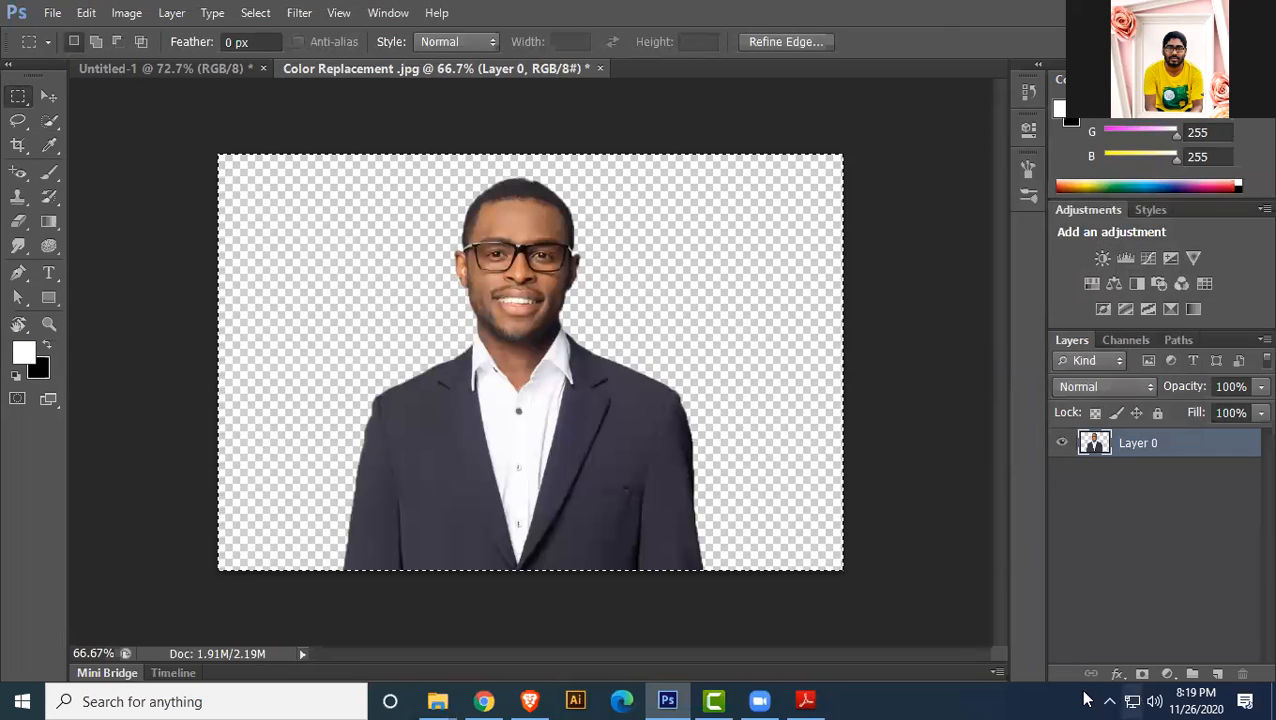
# - Create a new layer above Layer 0, fill it with the white foreground color and deselect
pyautogui.click(1219, 675)
pyautogui.hotkey('ctrl', 'BackSpace')
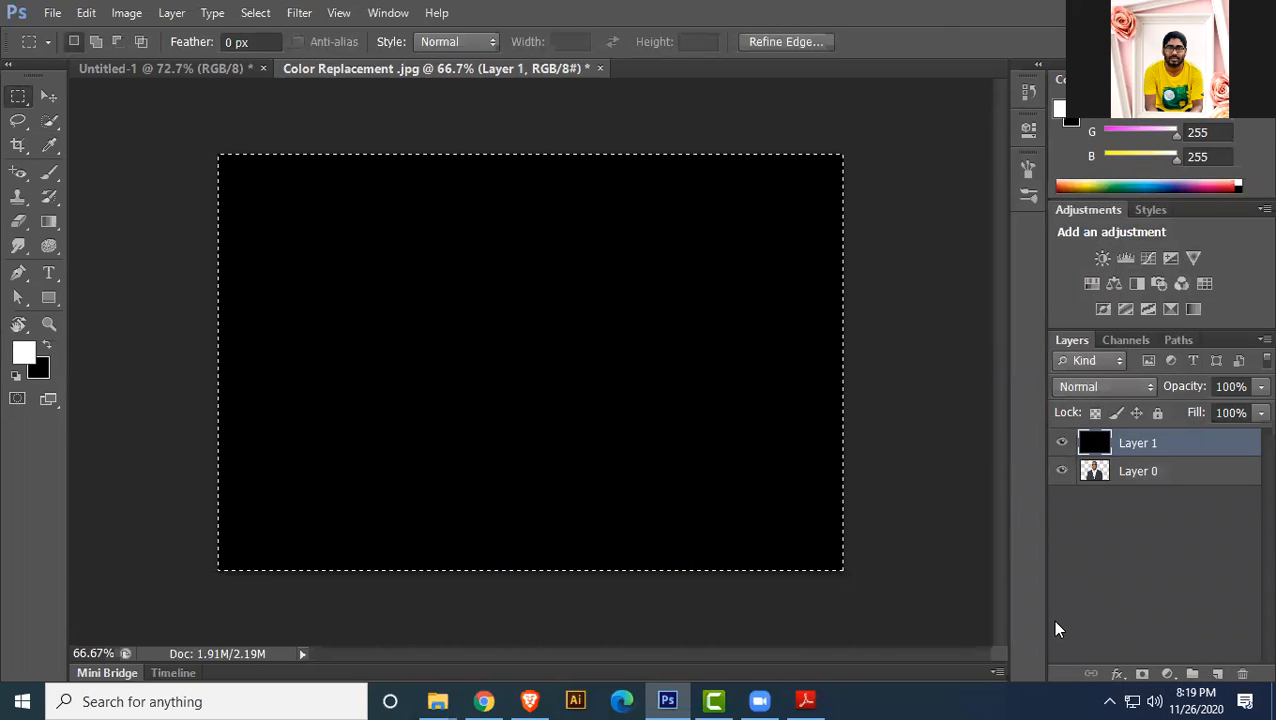
pyautogui.press('Delete')
pyautogui.hotkey('alt', 'BackSpace')
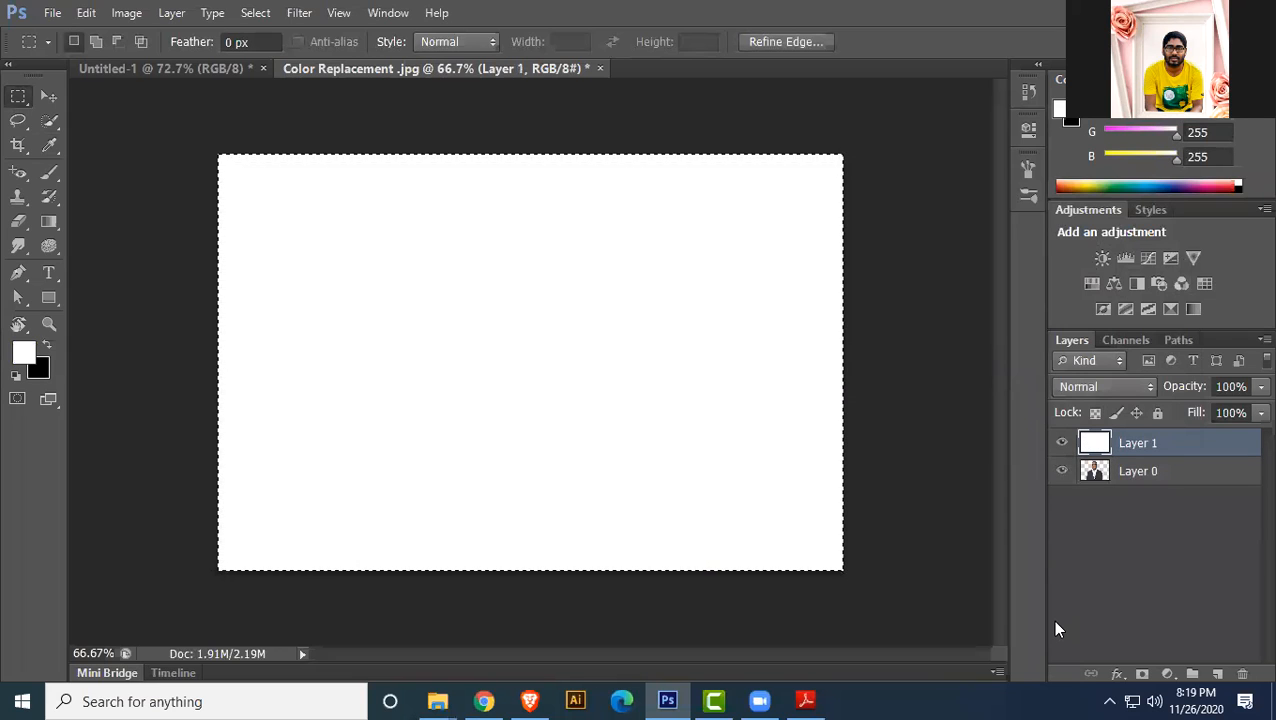
pyautogui.hotkey('ctrl', 'd')
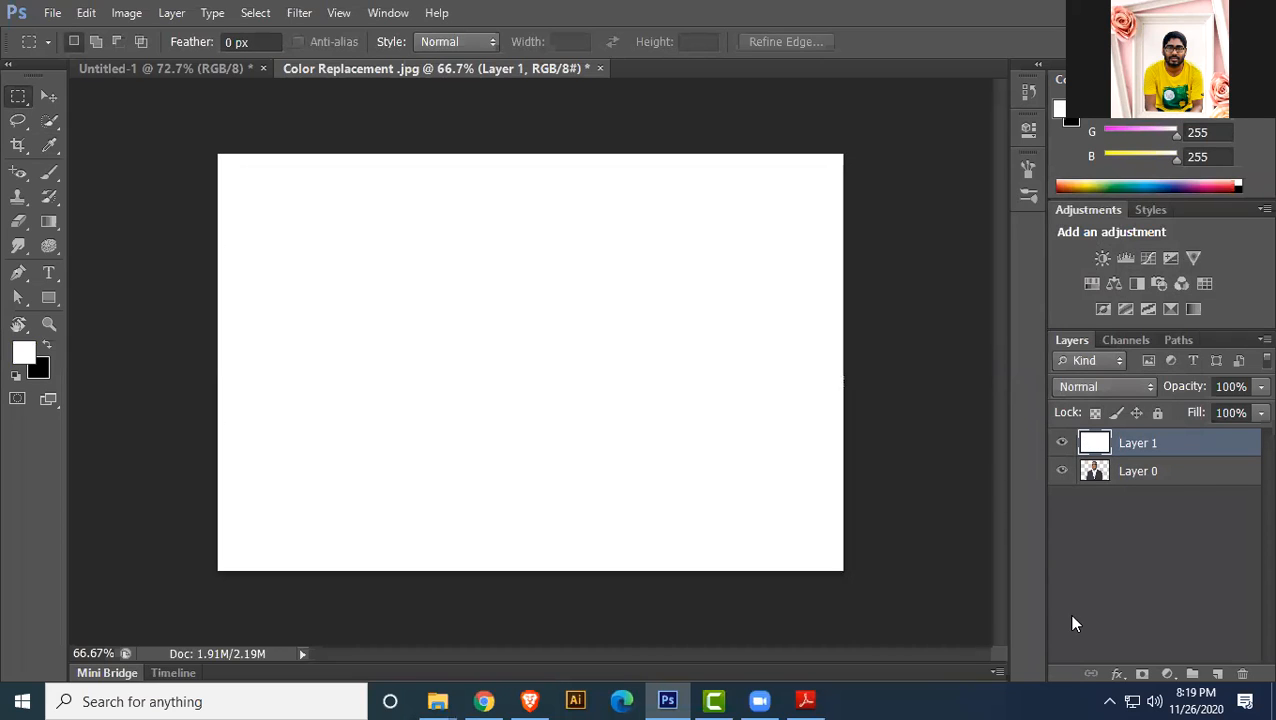
# - Move the white Layer 1 below Layer 0 and make Layer 0 the active layer
pyautogui.click(1181, 474)
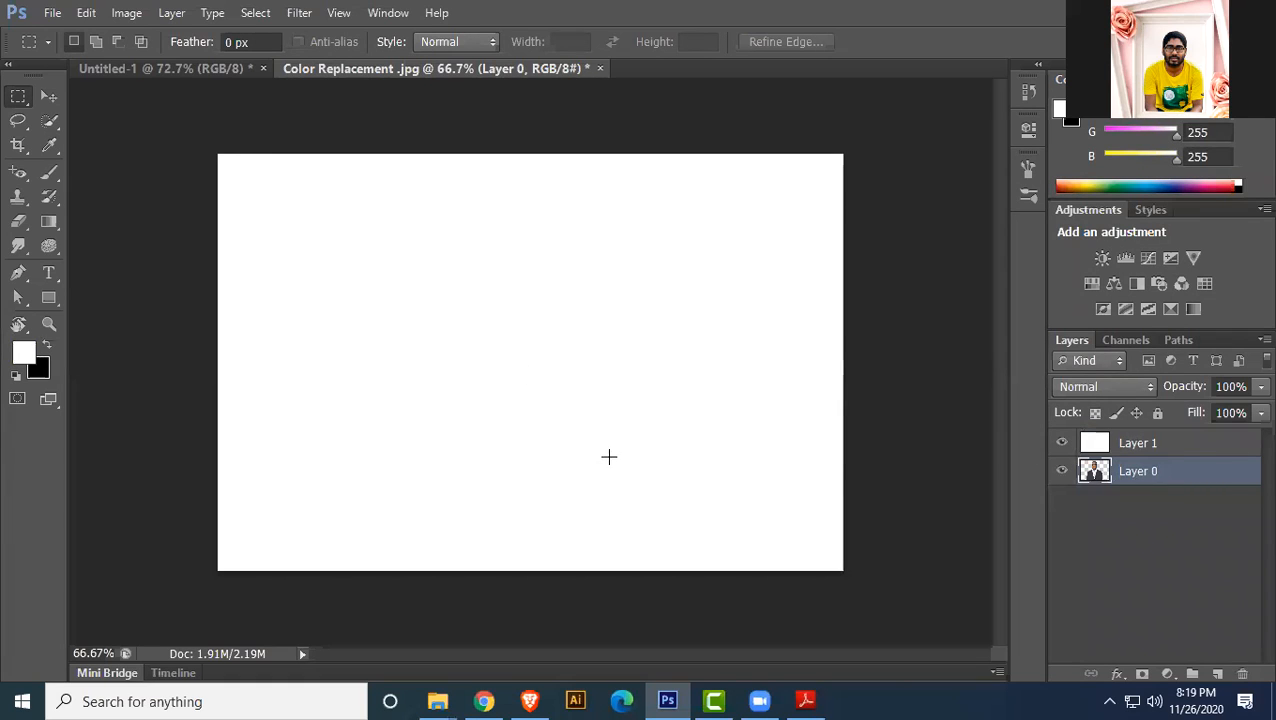
pyautogui.click(1172, 445)
pyautogui.moveTo(1168, 447); pyautogui.dragTo(1151, 624)
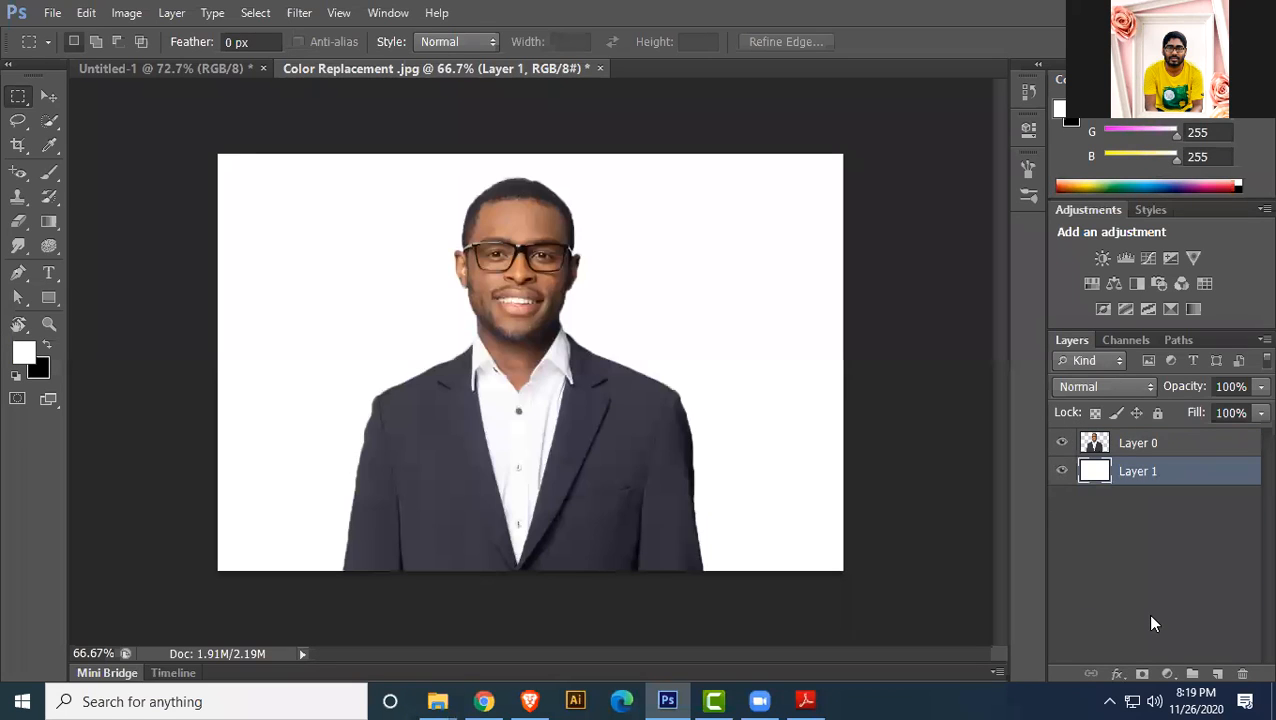
pyautogui.click(1170, 443)
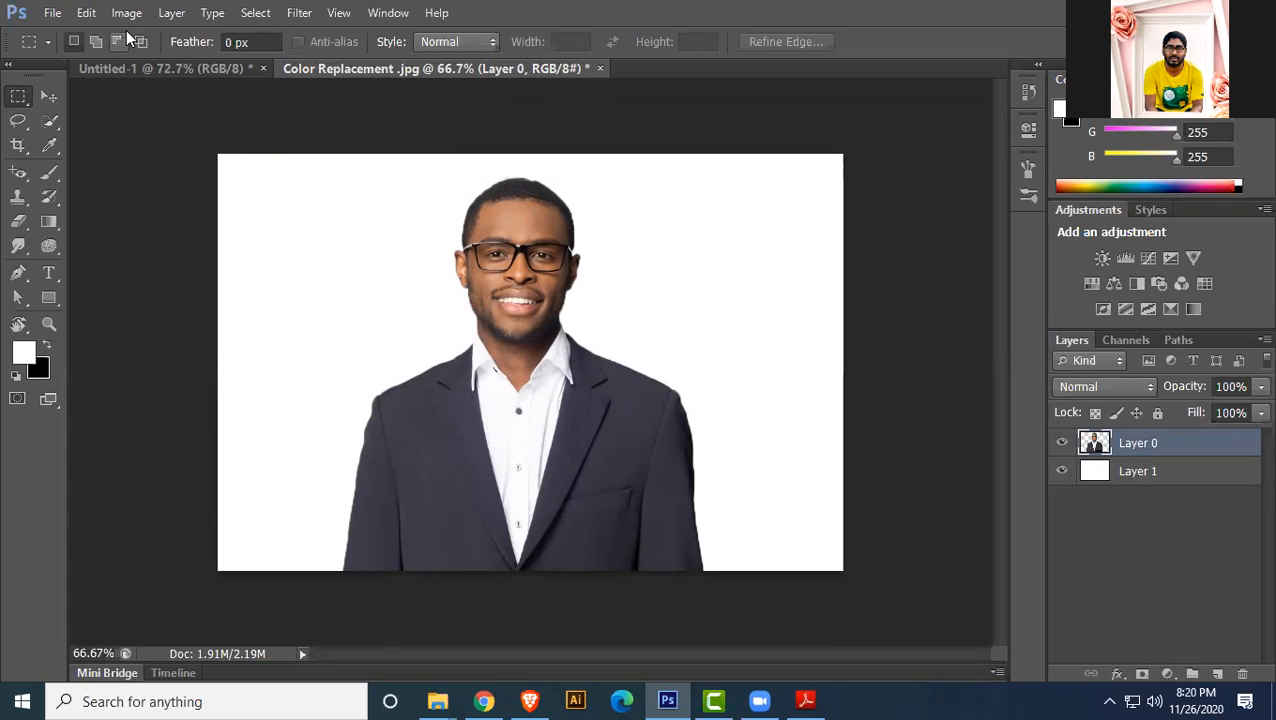
# - Add a Brightness/Contrast adjustment layer above Layer 0 with the default layer options
pyautogui.click(171, 12)
pyautogui.moveTo(253, 176)
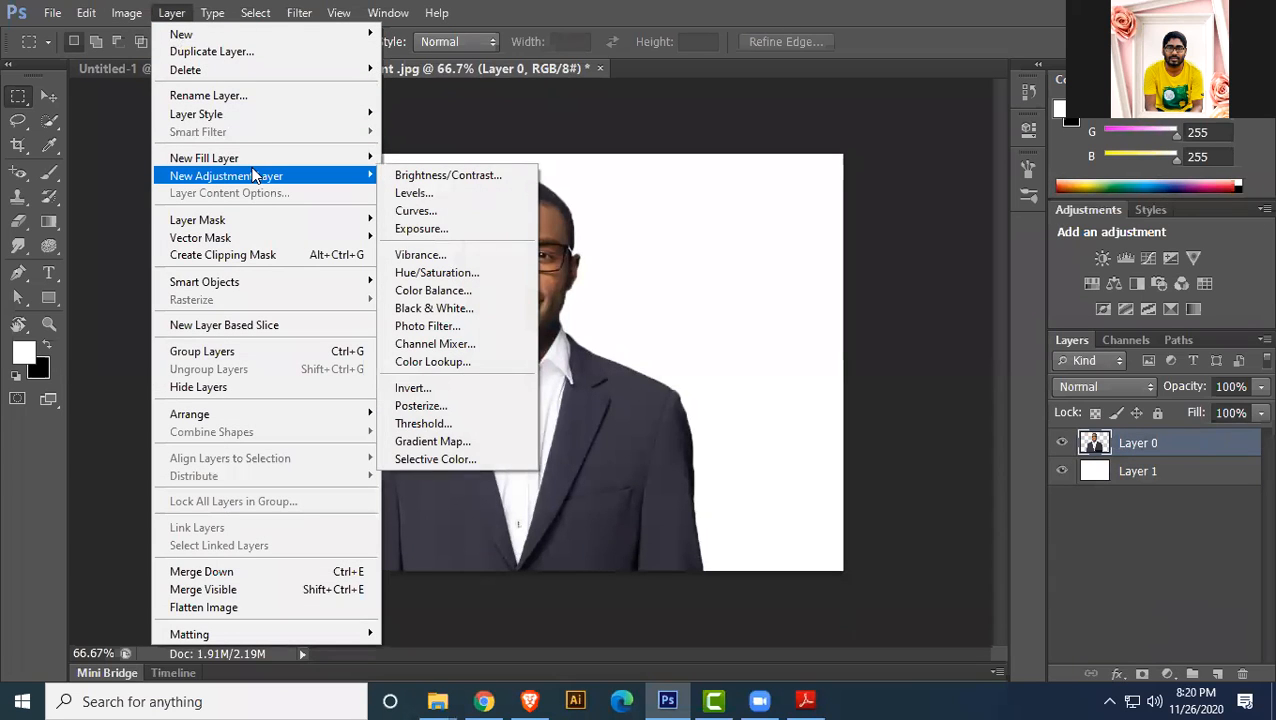
pyautogui.click(474, 177)
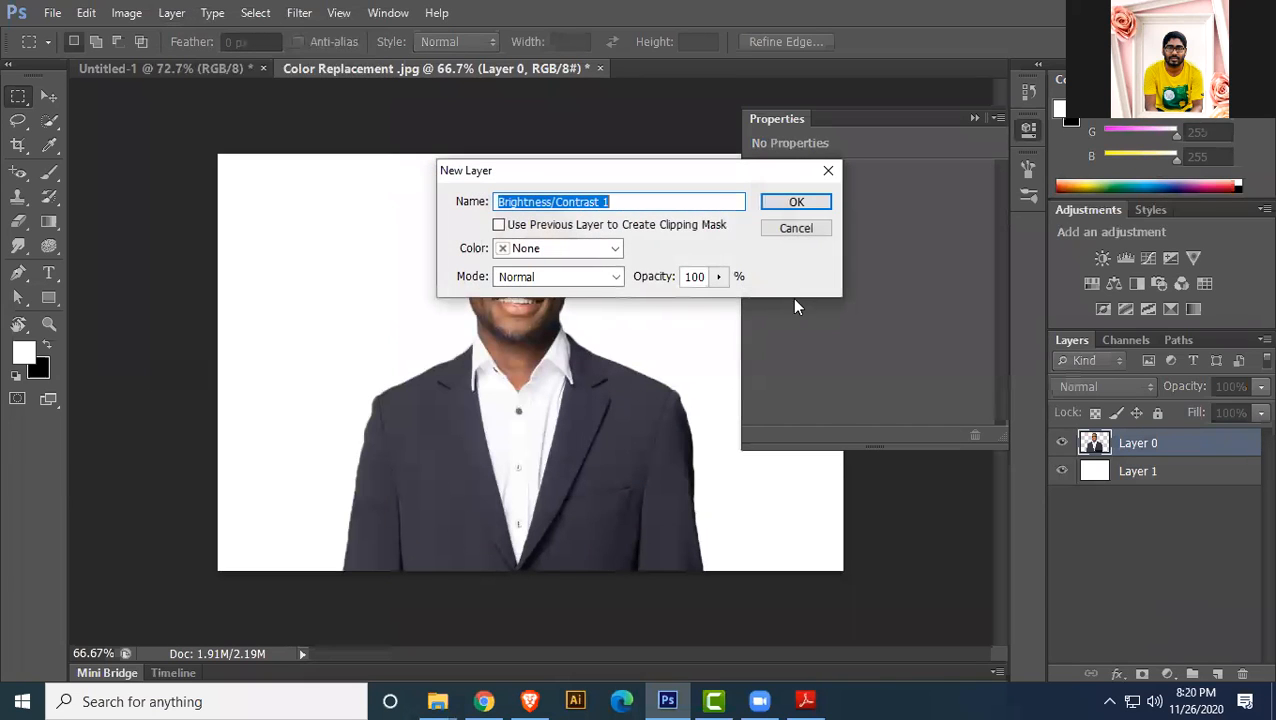
pyautogui.click(796, 203)
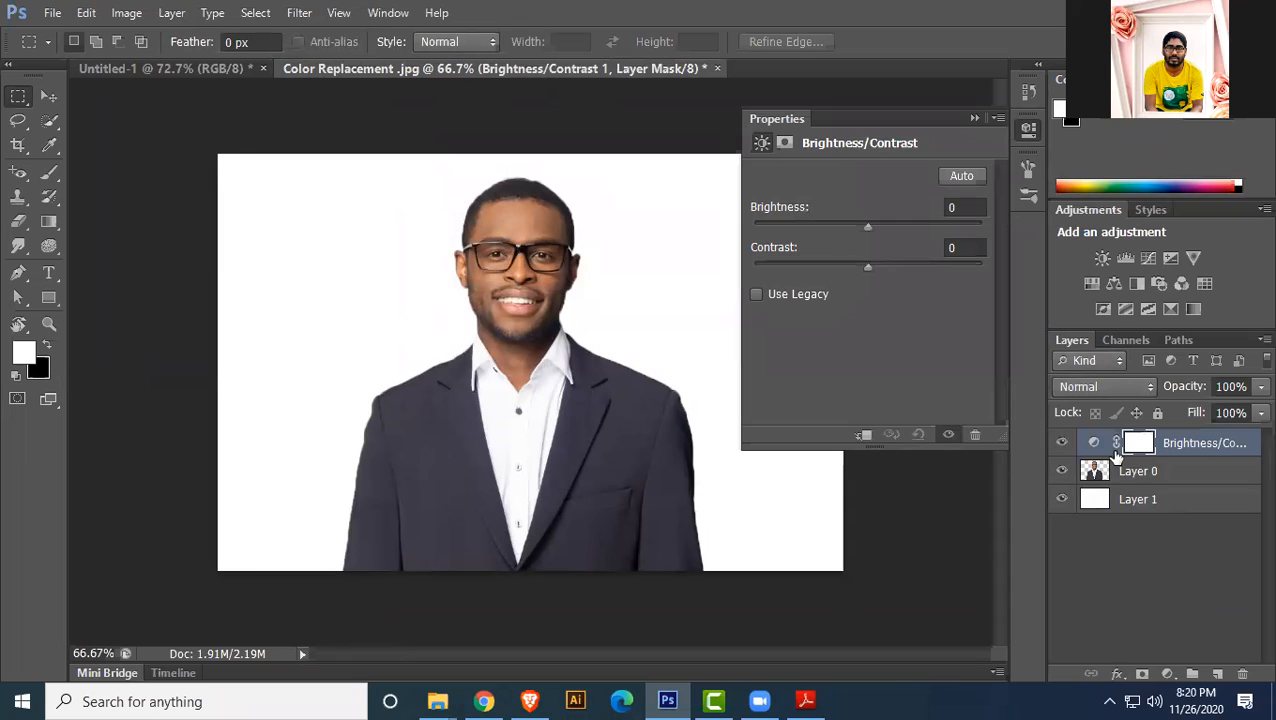
# - Raise the adjustment layer's Brightness to 150 and Contrast to 100
pyautogui.moveTo(865, 222); pyautogui.dragTo(962, 226)
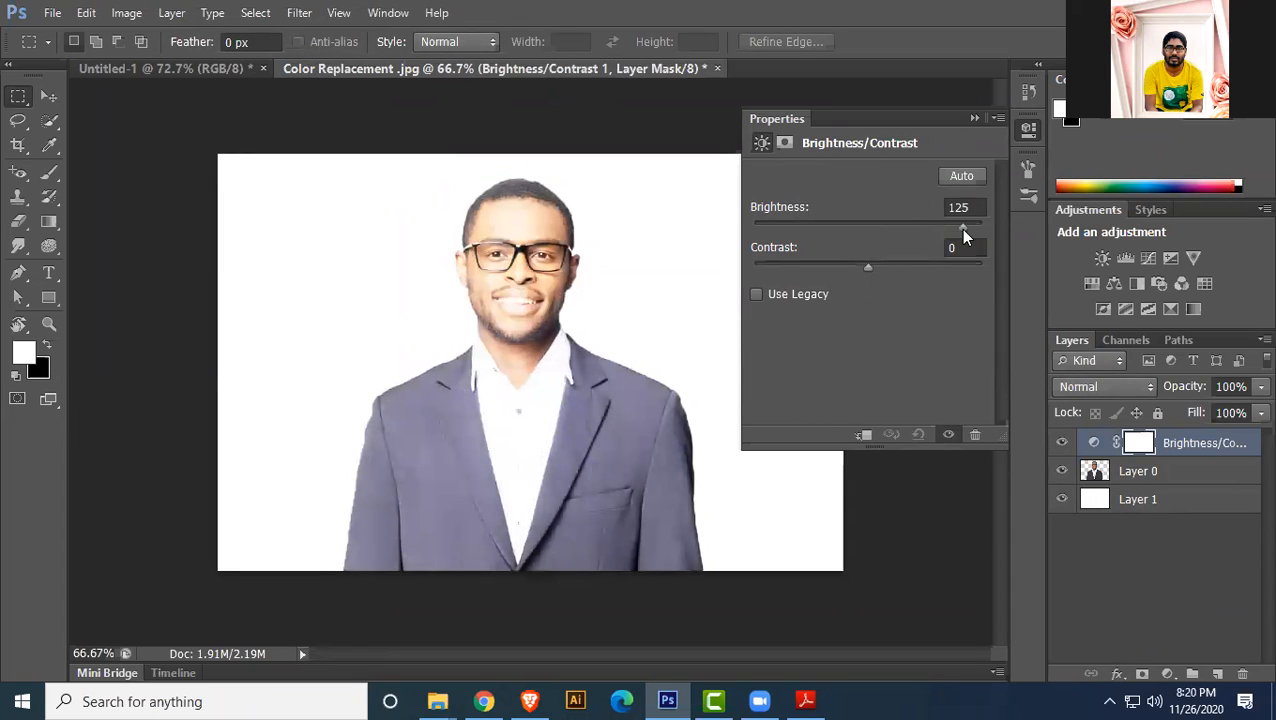
pyautogui.moveTo(873, 270)
pyautogui.mouseDown()
pyautogui.moveTo(997, 263)
pyautogui.moveTo(771, 265)
pyautogui.moveTo(861, 267)
pyautogui.mouseUp()
pyautogui.moveTo(960, 228); pyautogui.dragTo(1060, 248)
pyautogui.moveTo(863, 268); pyautogui.dragTo(1020, 265)
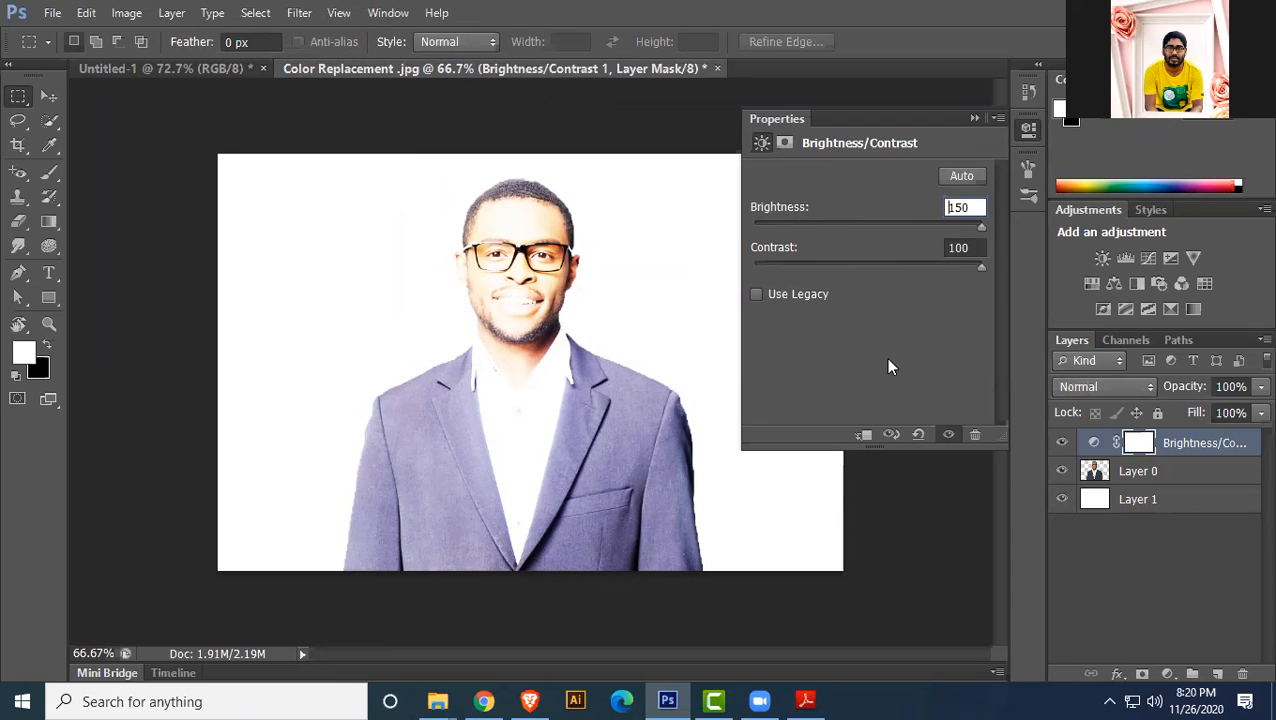
# - Clip the Brightness/Contrast adjustment to Layer 0 and set Brightness to -1 and Contrast to 7
pyautogui.rightClick(1166, 441)
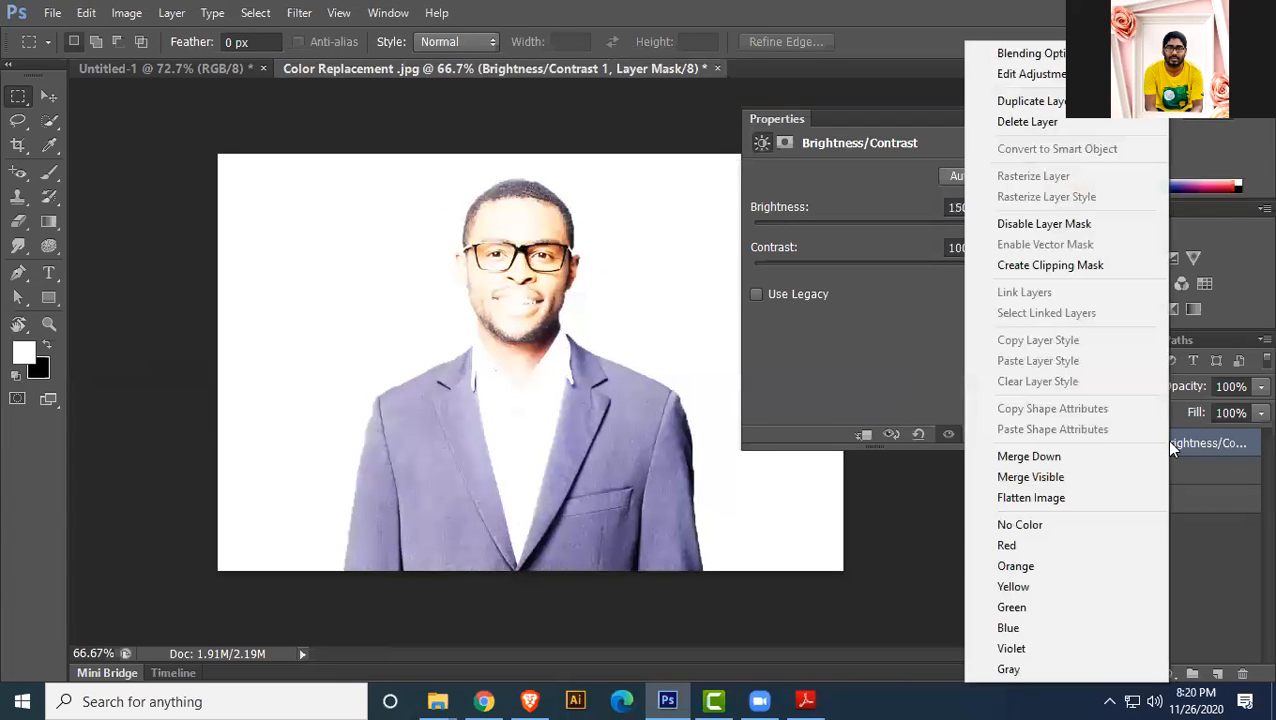
pyautogui.click(1012, 265)
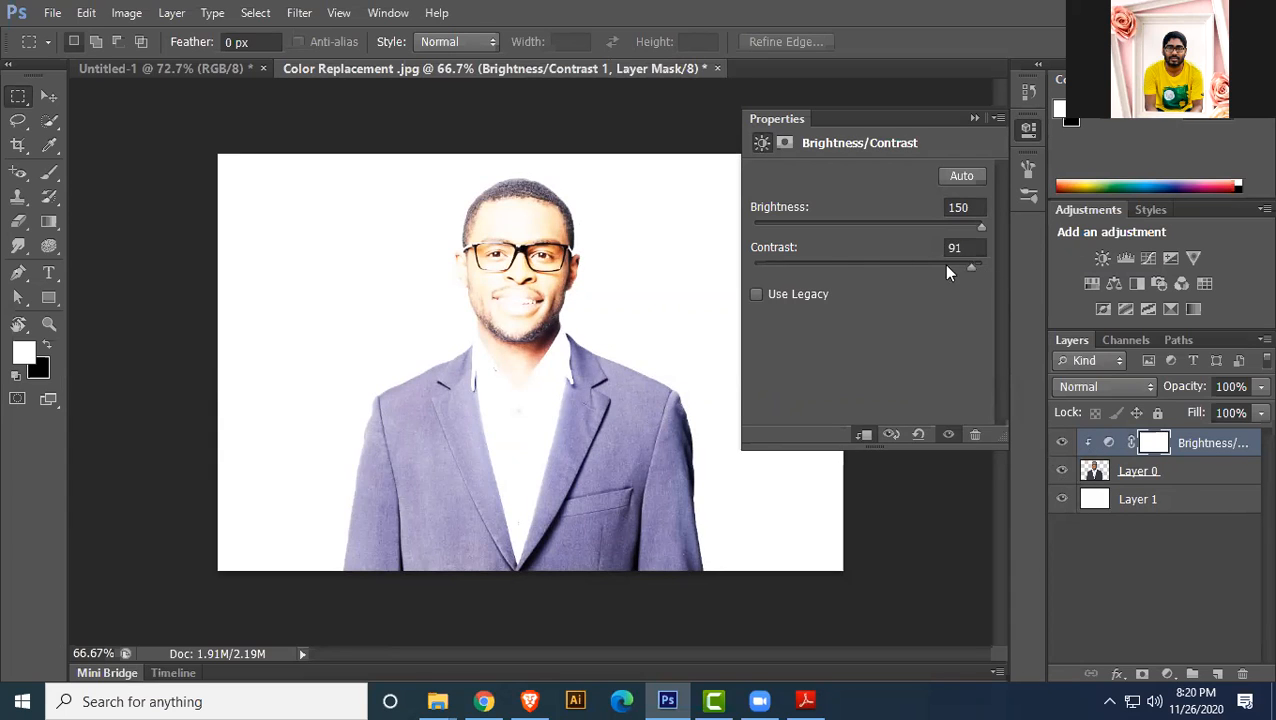
pyautogui.moveTo(947, 271); pyautogui.dragTo(825, 271)
pyautogui.moveTo(982, 233); pyautogui.dragTo(868, 260)
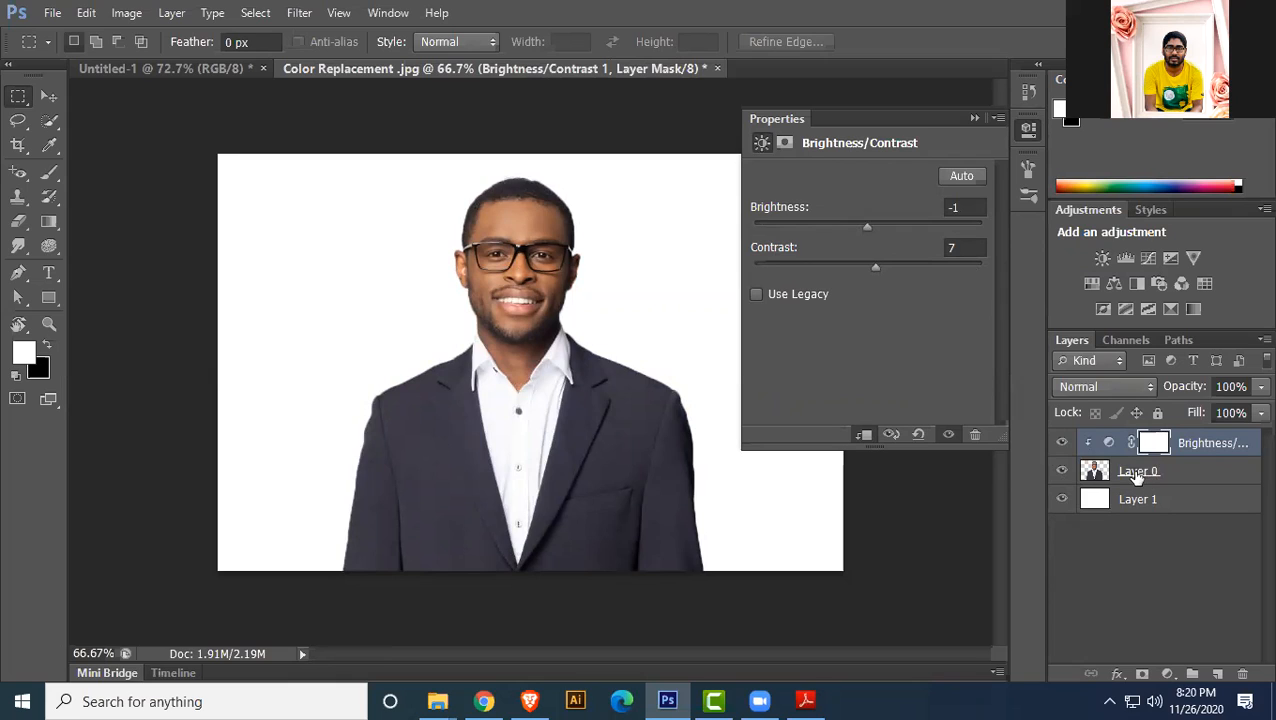
# - Collapse the adjustment's properties and delete the Brightness/Contrast adjustment layer
pyautogui.click(968, 119)
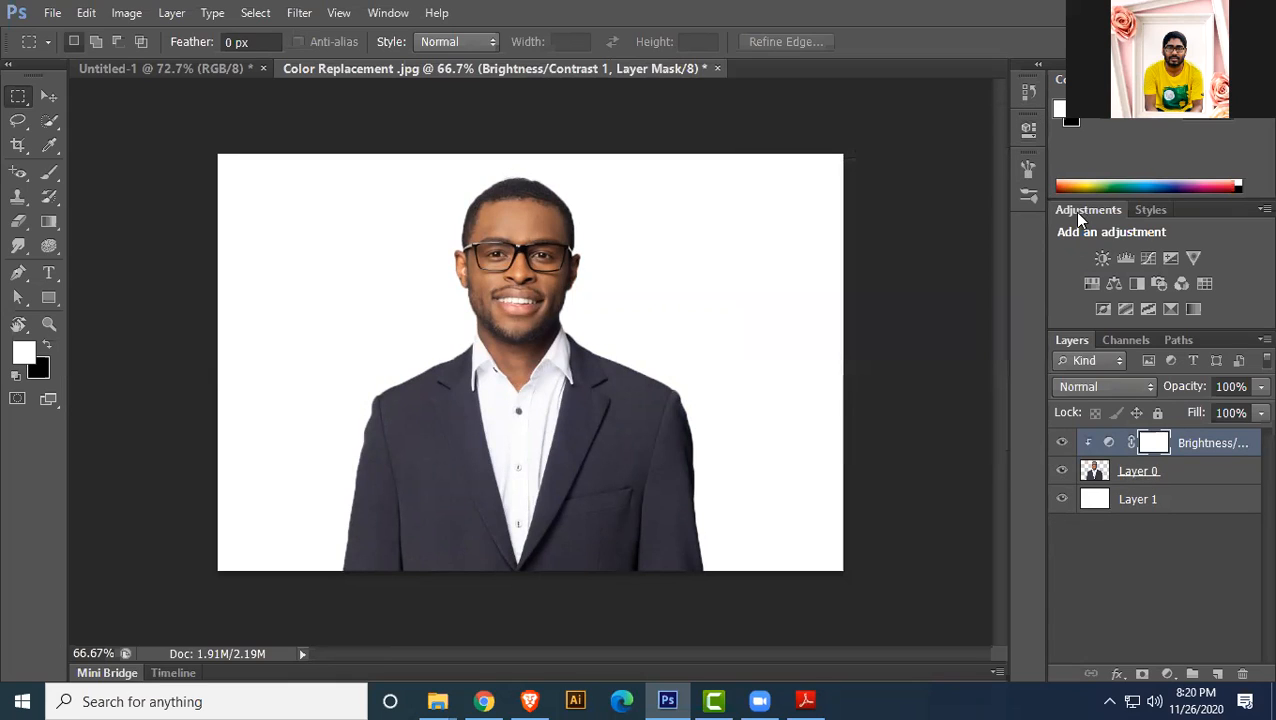
pyautogui.click(1228, 444)
pyautogui.press('Delete')
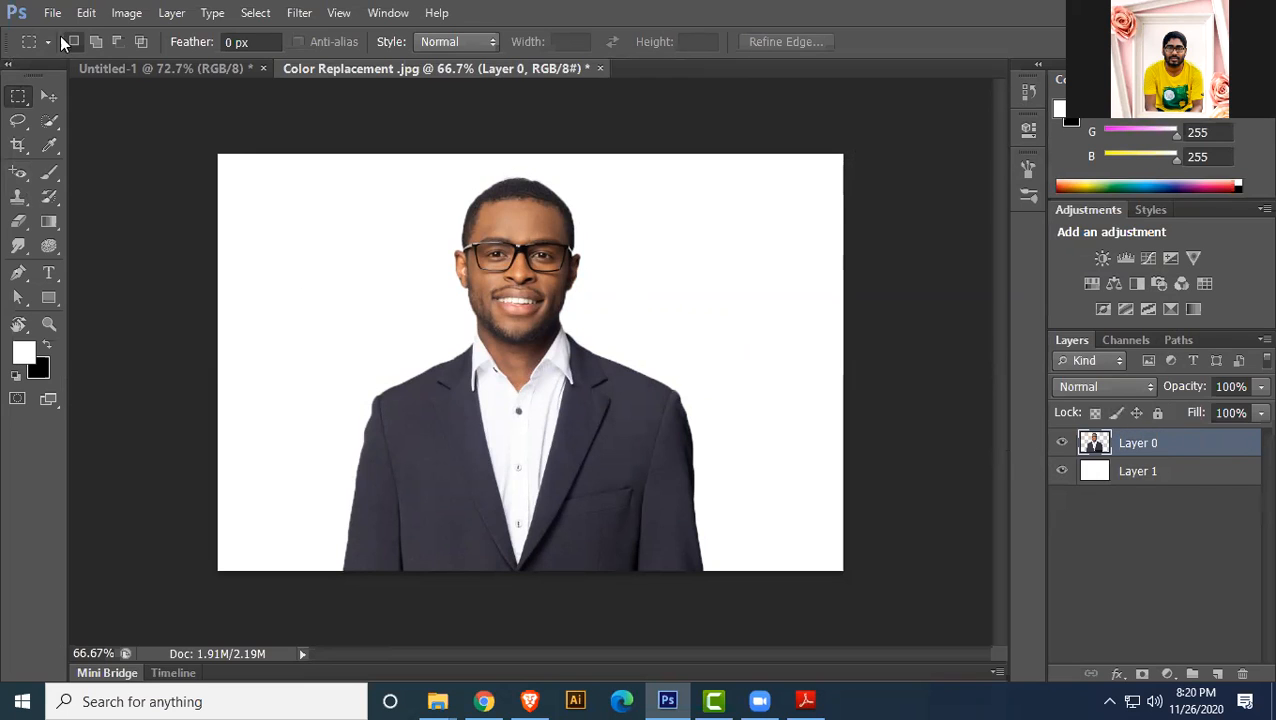
# - Add a Levels adjustment layer with the default layer options above Layer 0 and clip it to Layer 0
pyautogui.click(163, 13)
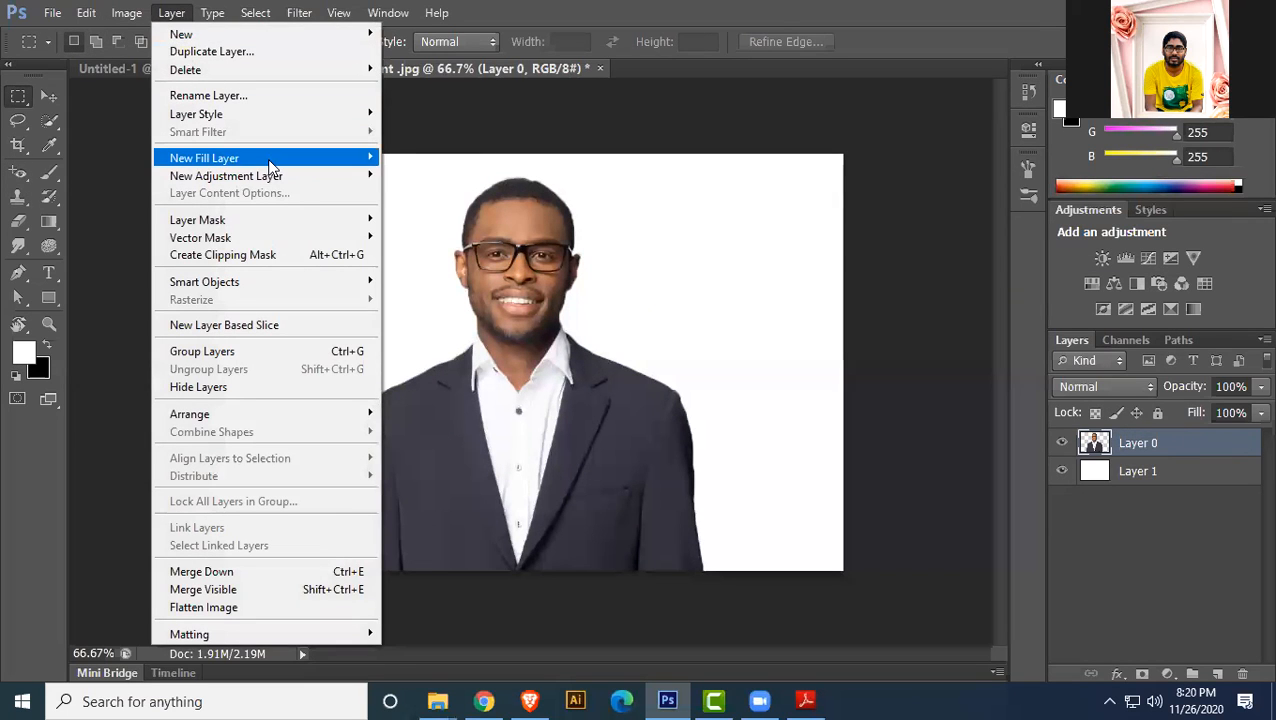
pyautogui.moveTo(270, 166)
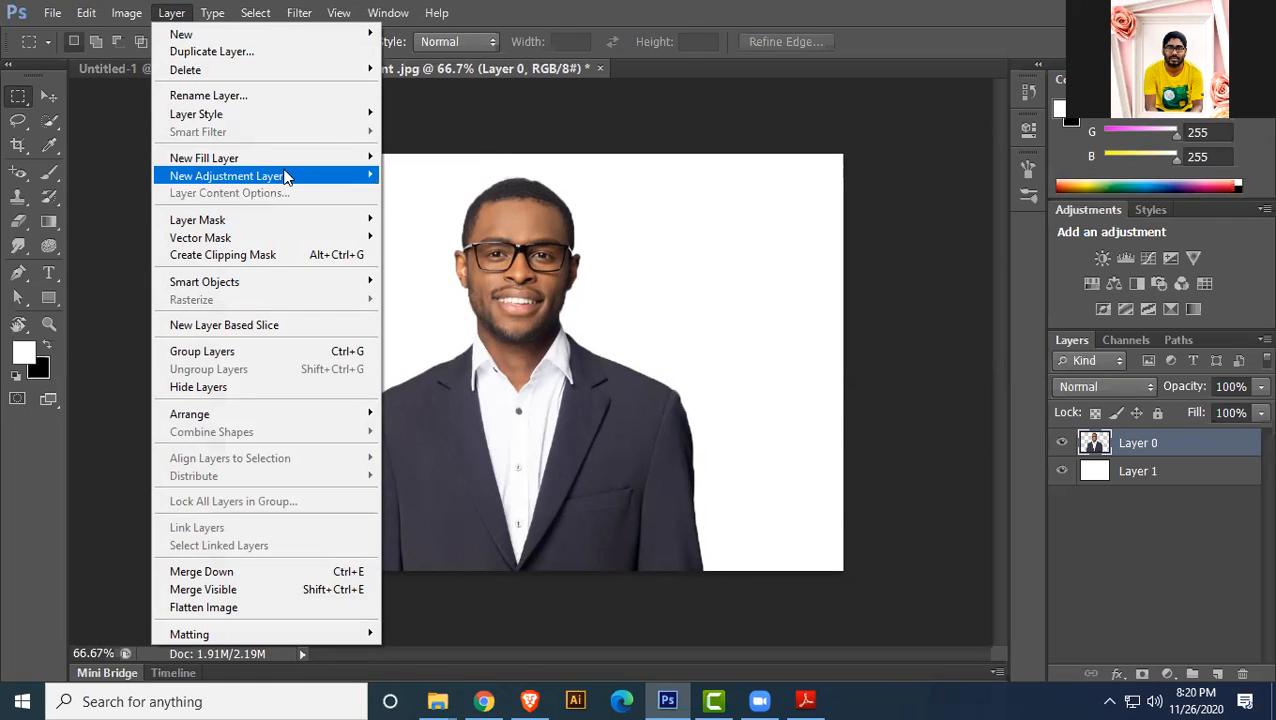
pyautogui.click(413, 193)
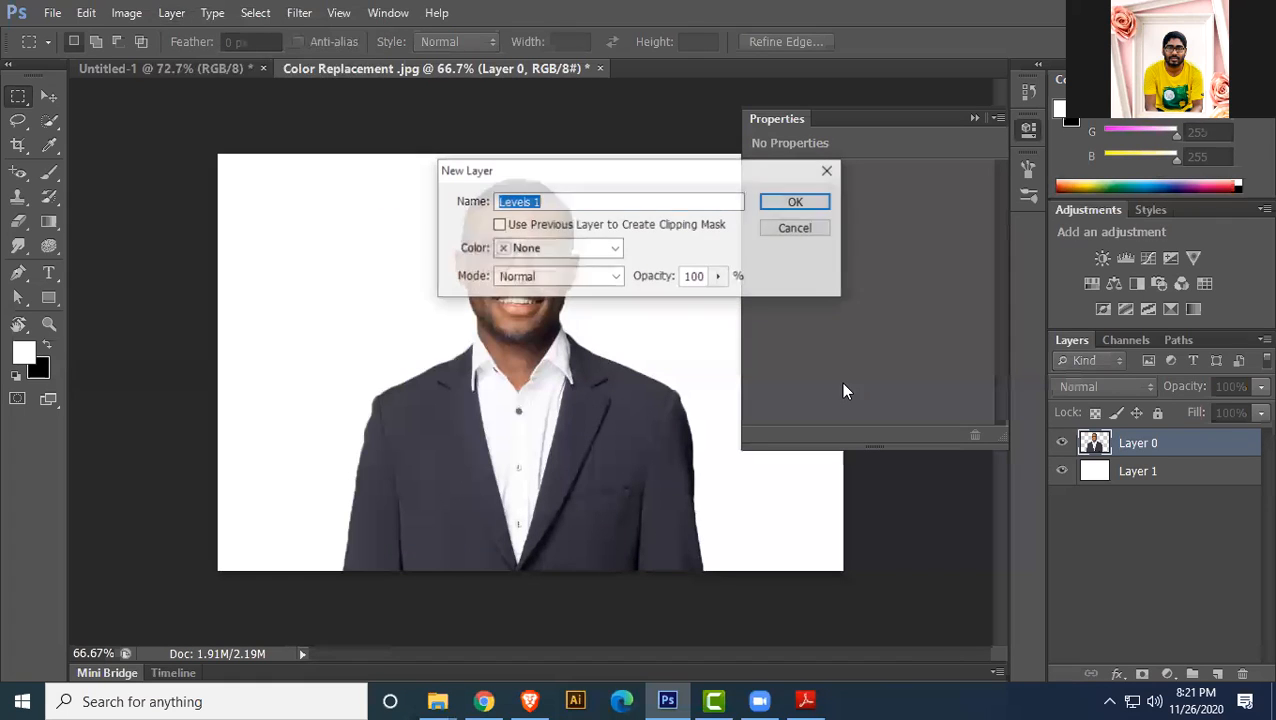
pyautogui.click(817, 209)
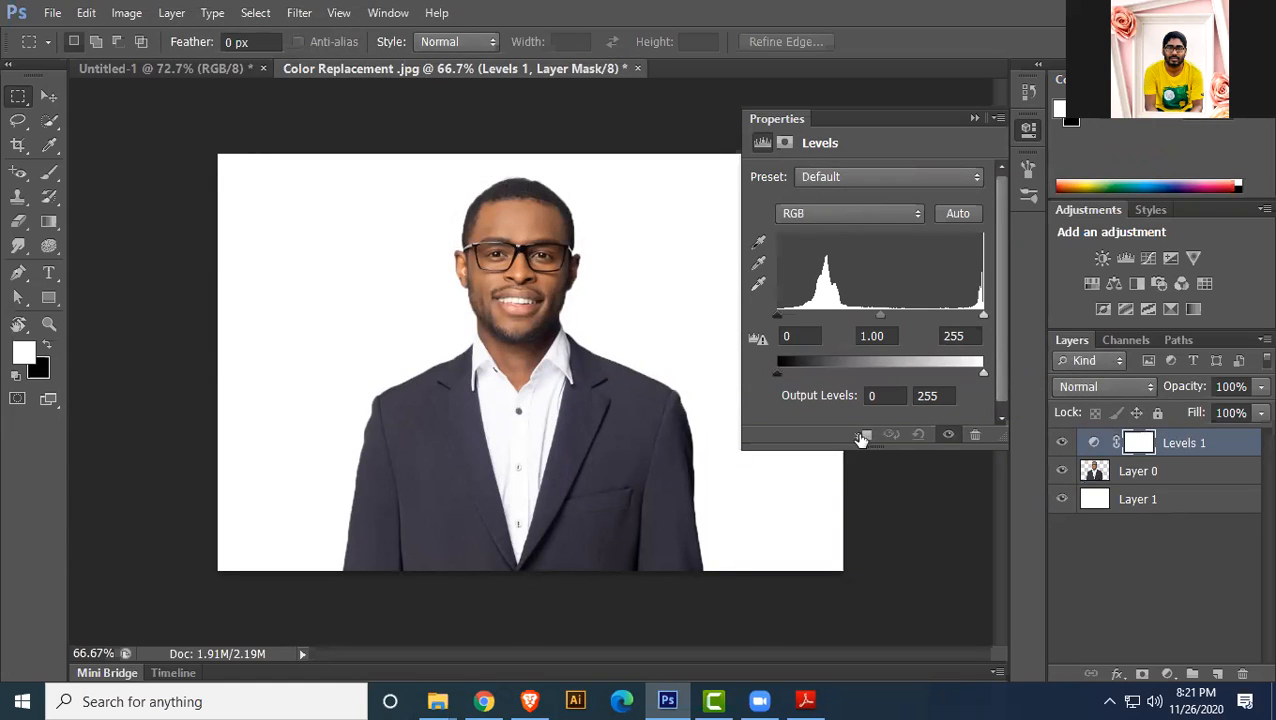
pyautogui.click(865, 436)
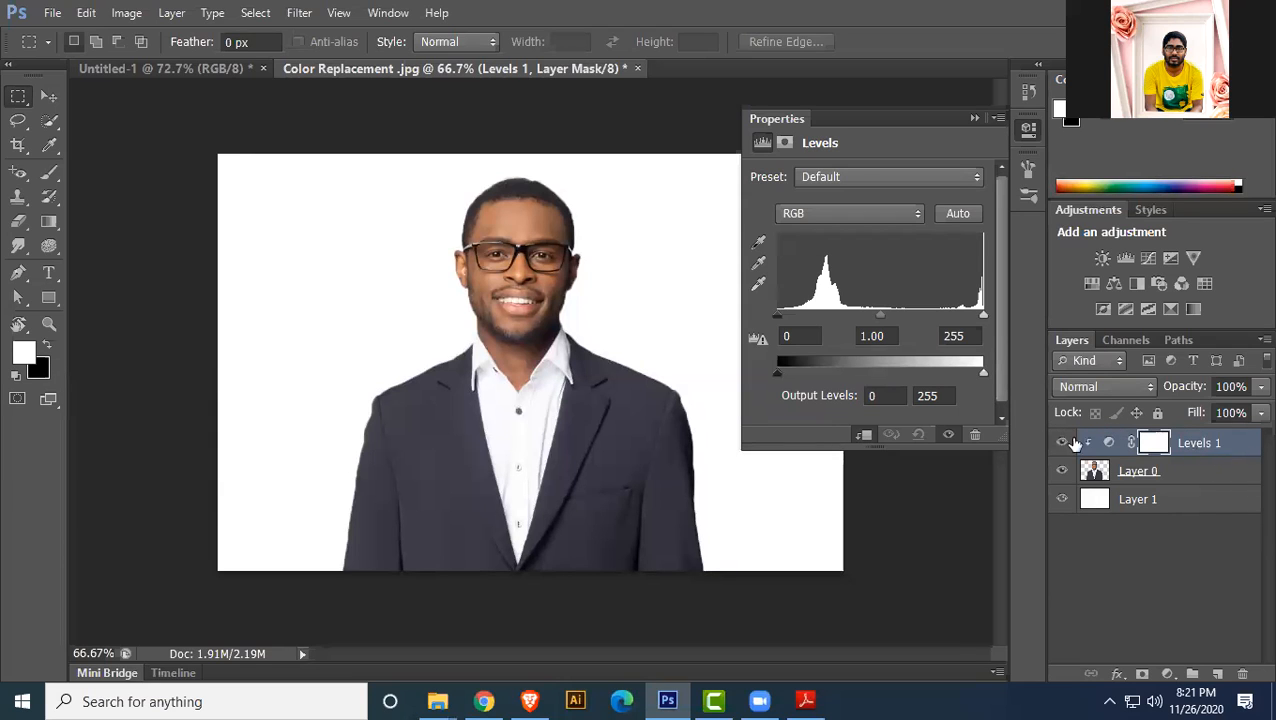
# - Set the Levels output range to 96 and 156, and delete the Levels adjustment layer
pyautogui.moveTo(781, 370); pyautogui.dragTo(853, 370)
pyautogui.moveTo(984, 376); pyautogui.dragTo(903, 377)
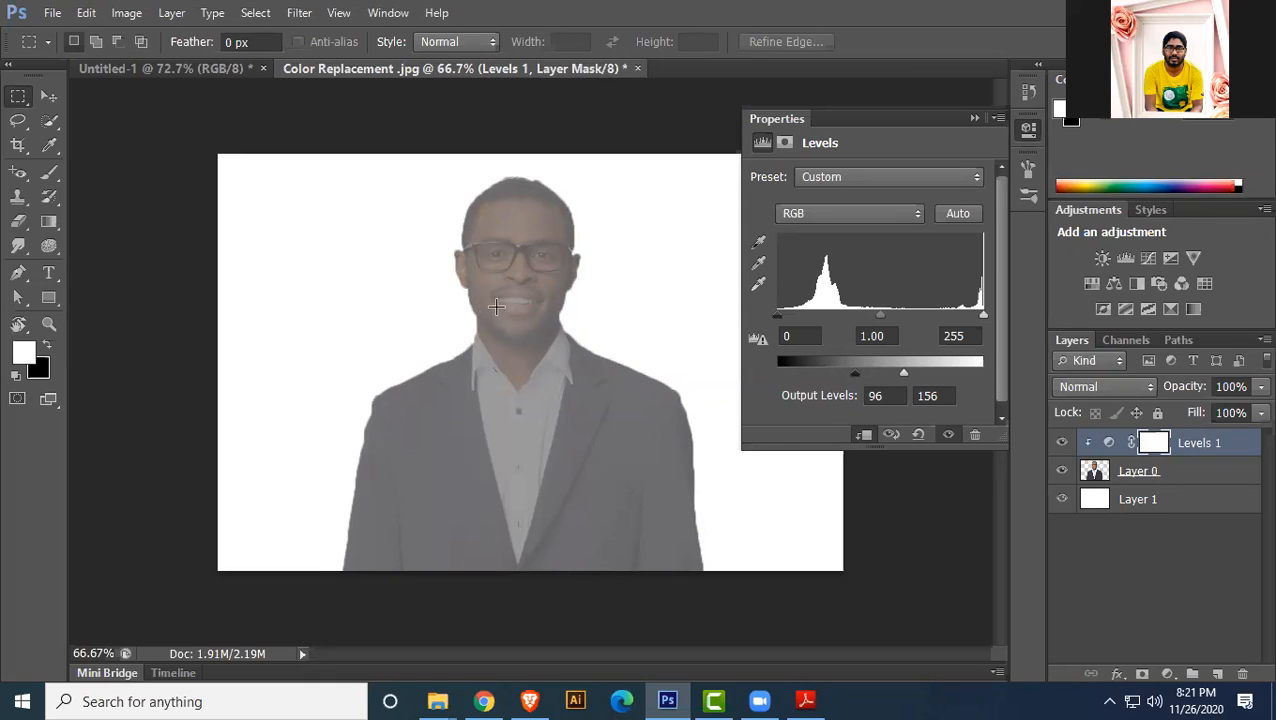
pyautogui.click(975, 118)
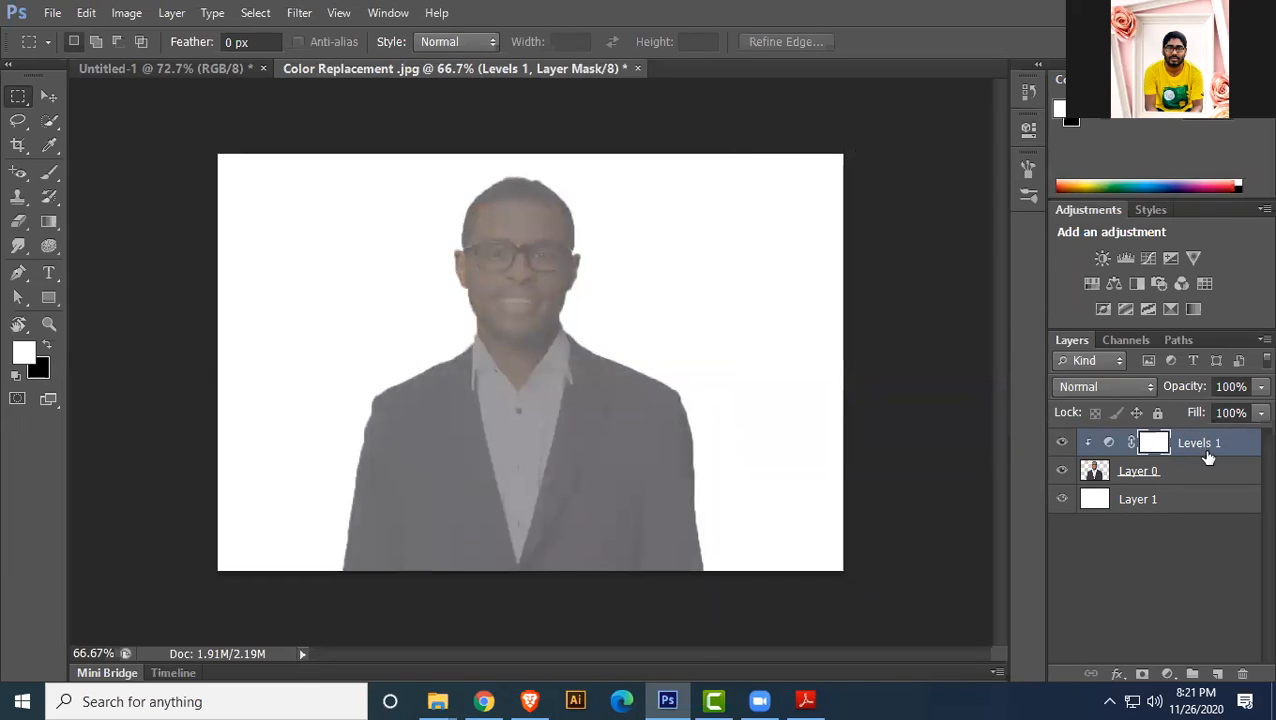
pyautogui.press('Delete')
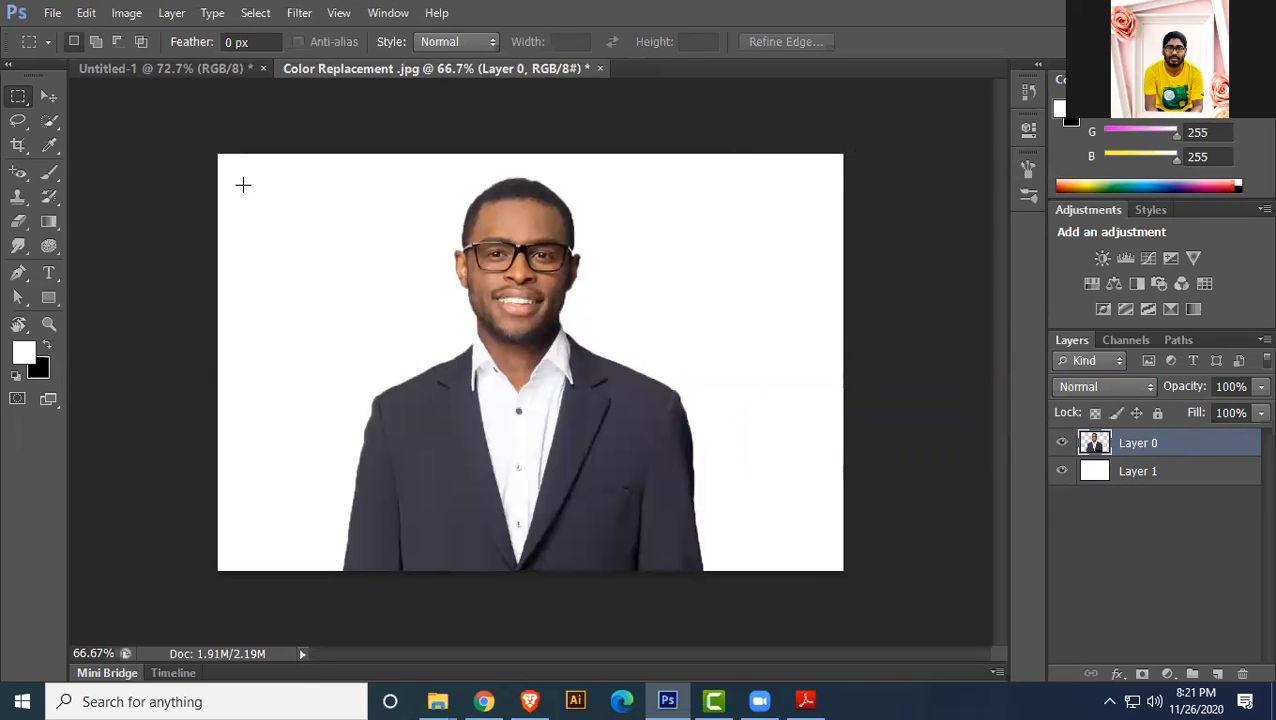
pyautogui.click(171, 13)
pyautogui.moveTo(262, 177)
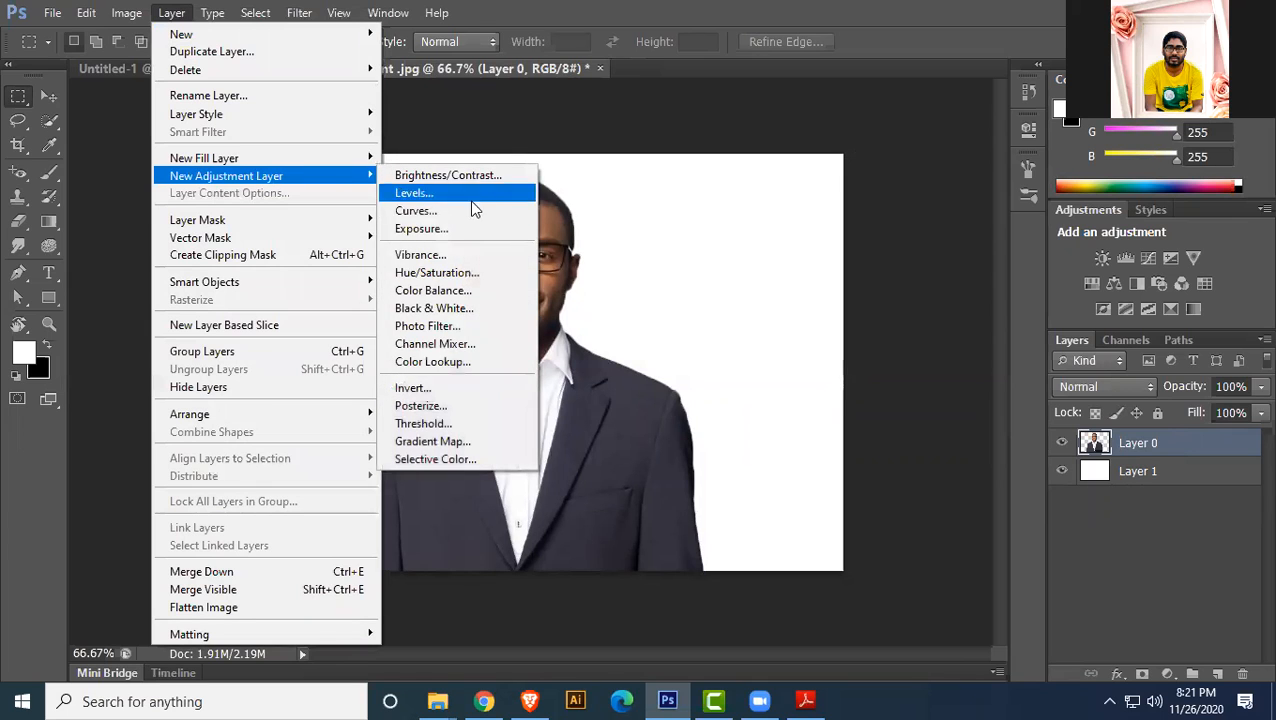
pyautogui.click(767, 20)
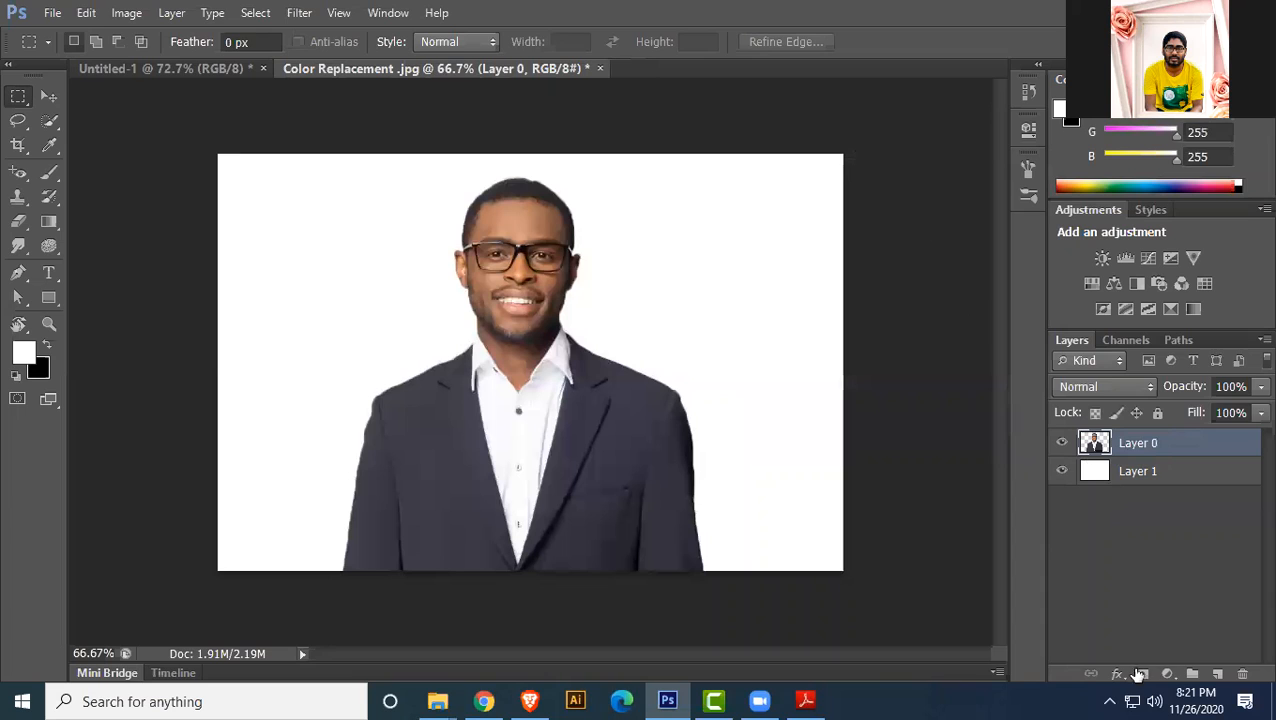
# - Add a Hue/Saturation adjustment layer above Layer 0 and clip it to Layer 0
pyautogui.click(1167, 674)
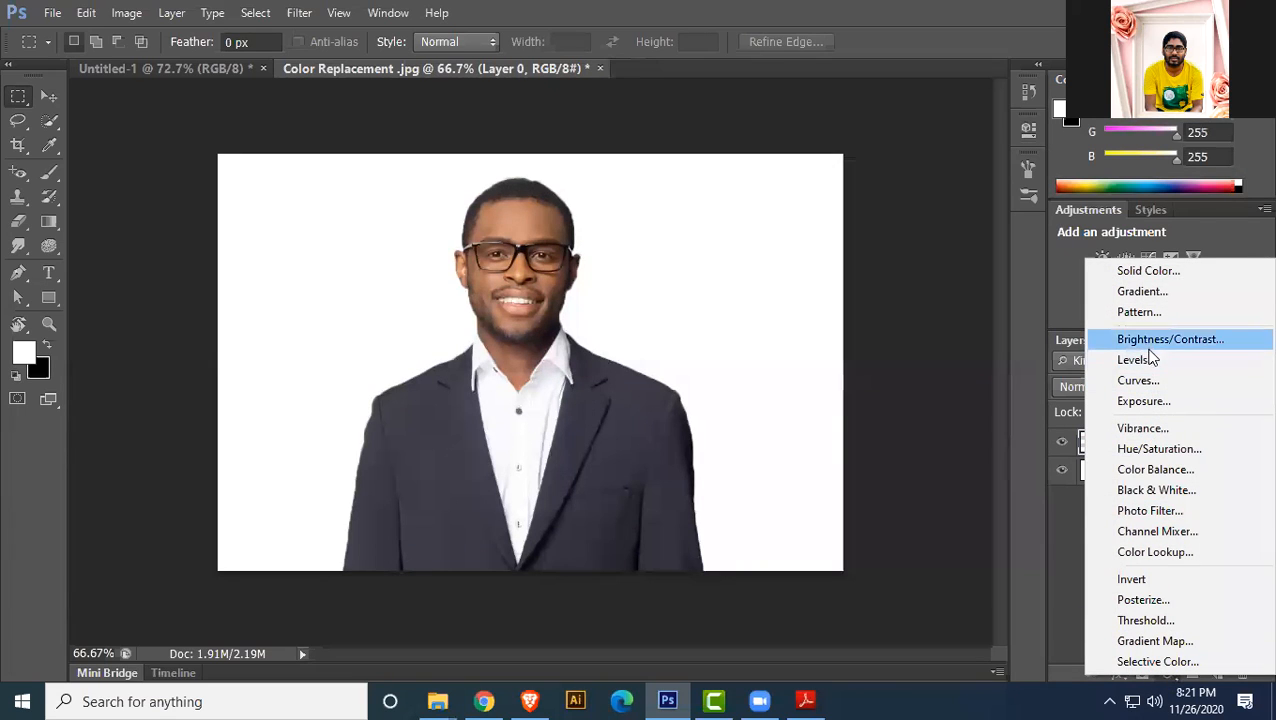
pyautogui.click(1203, 449)
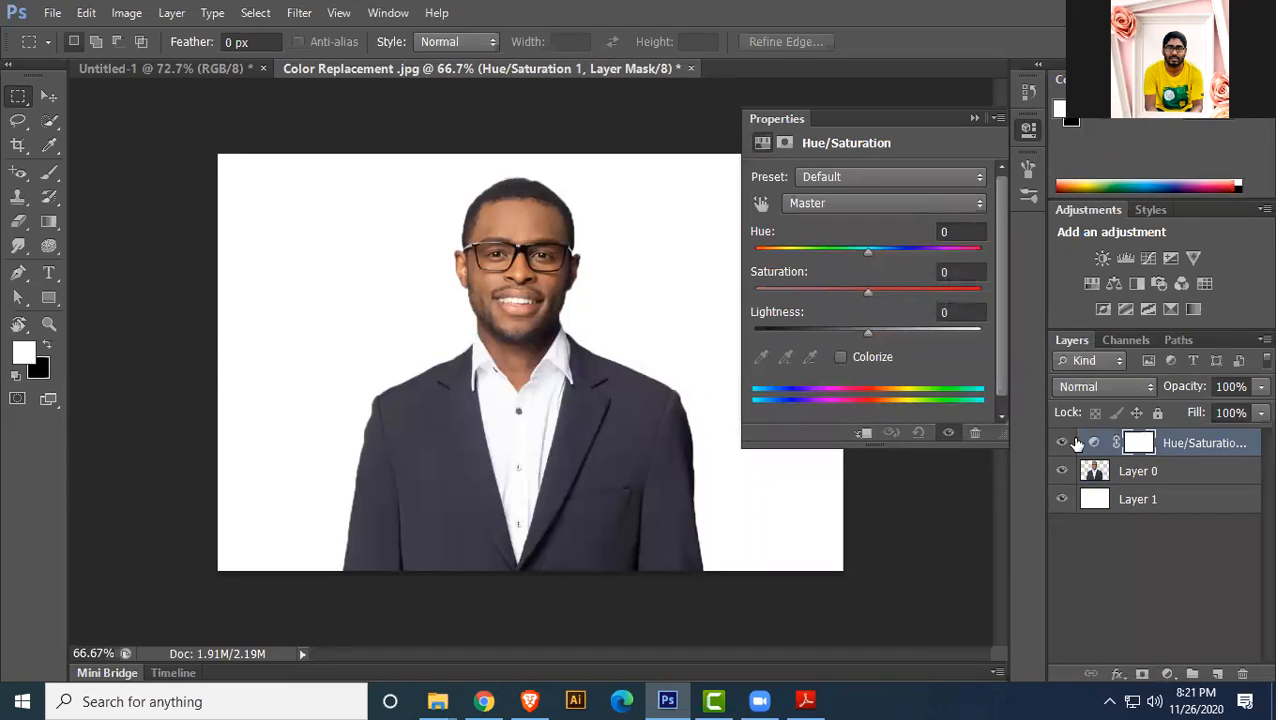
pyautogui.click(862, 433)
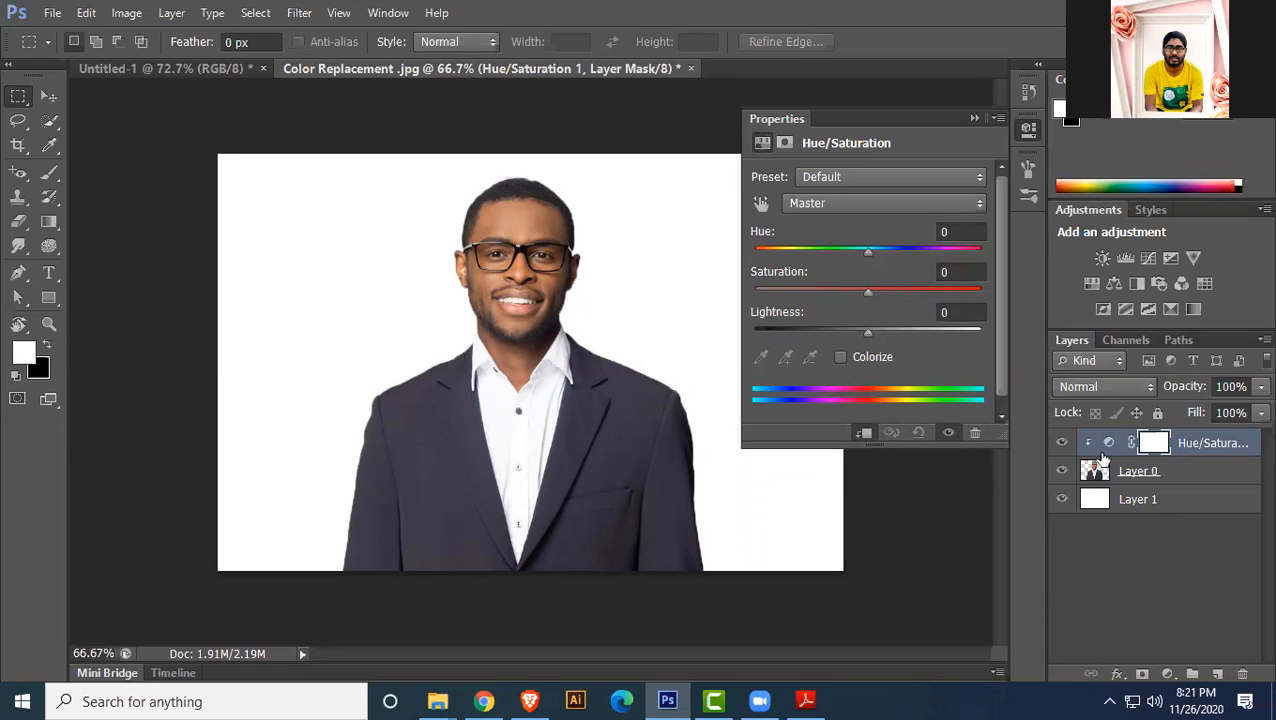
# - Set Hue to +45, Saturation to +14 and Lightness to -9, and delete the Hue/Saturation adjustment layer
pyautogui.moveTo(866, 254); pyautogui.dragTo(919, 254)
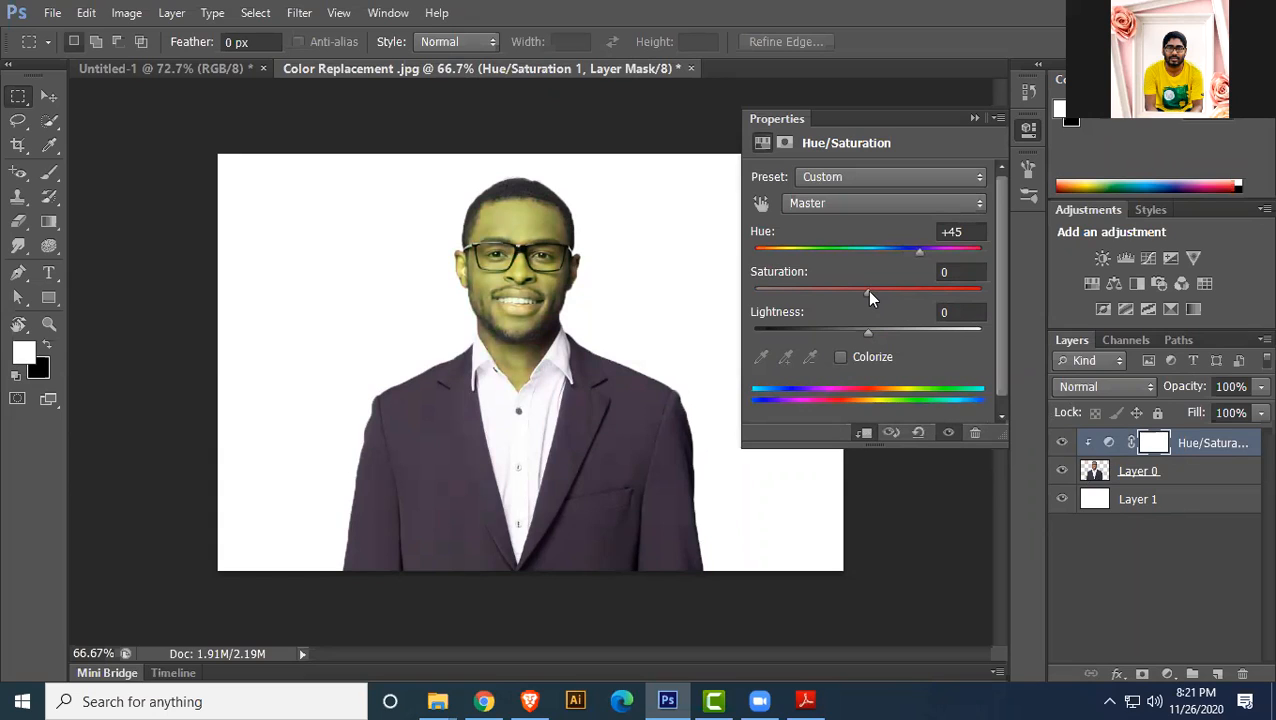
pyautogui.moveTo(867, 290); pyautogui.dragTo(858, 355)
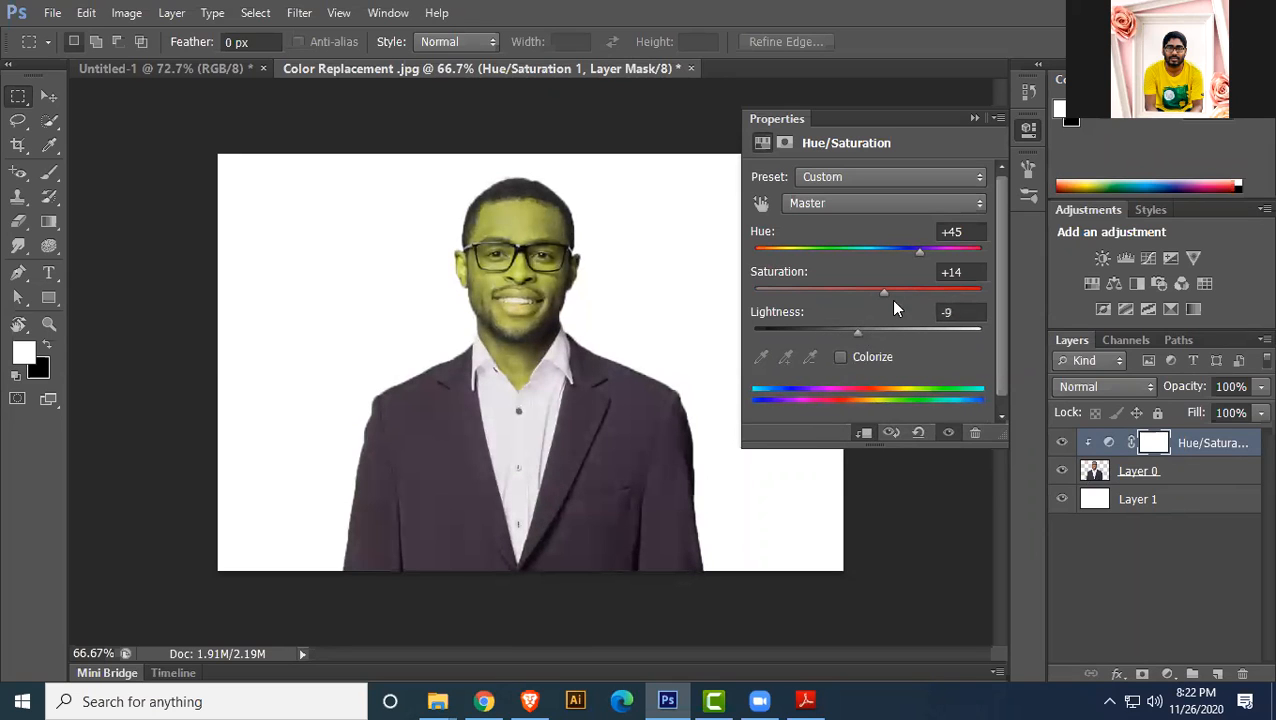
pyautogui.click(975, 118)
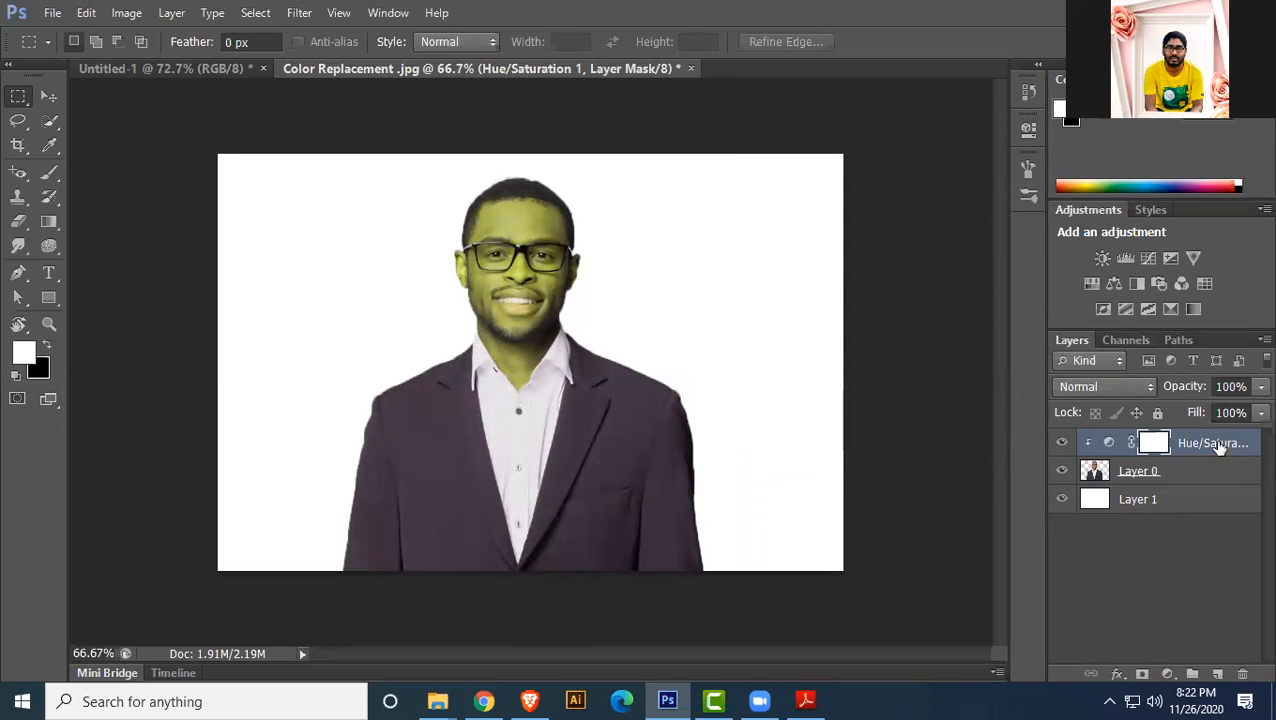
pyautogui.press('Delete')
# - Create an empty layer group above Layer 0
pyautogui.click(1192, 674)
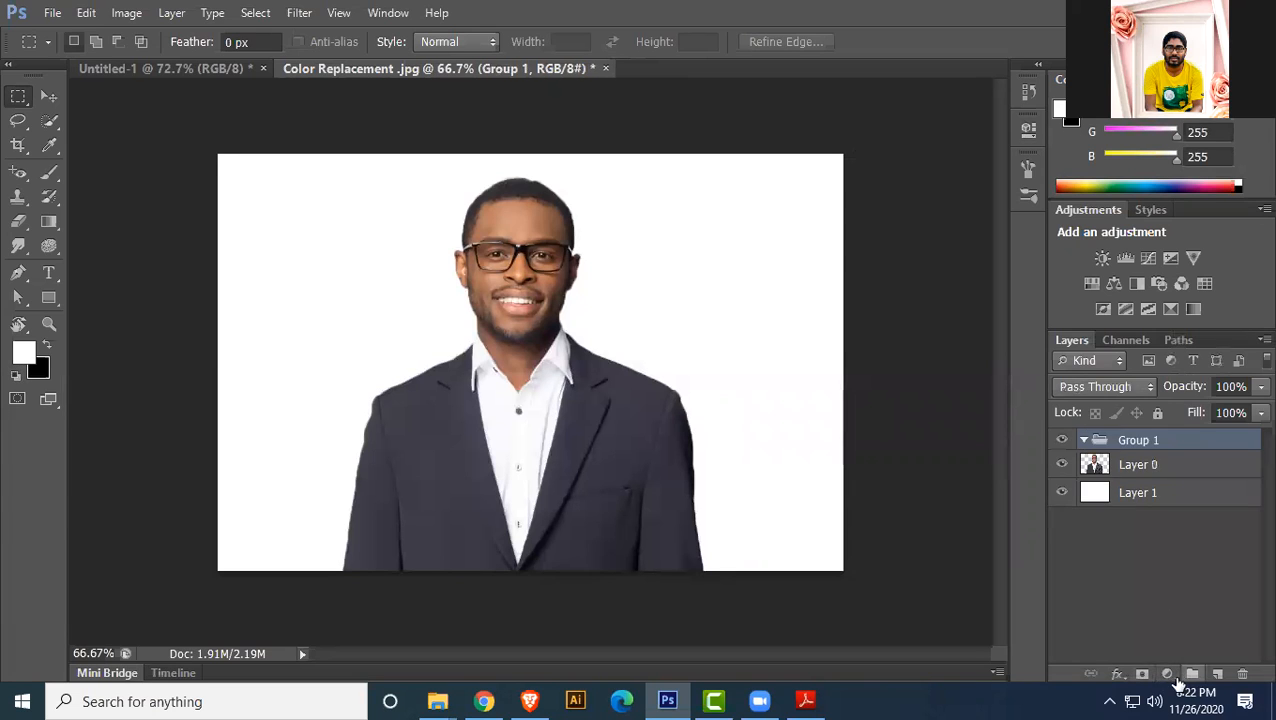
pyautogui.click(1167, 674)
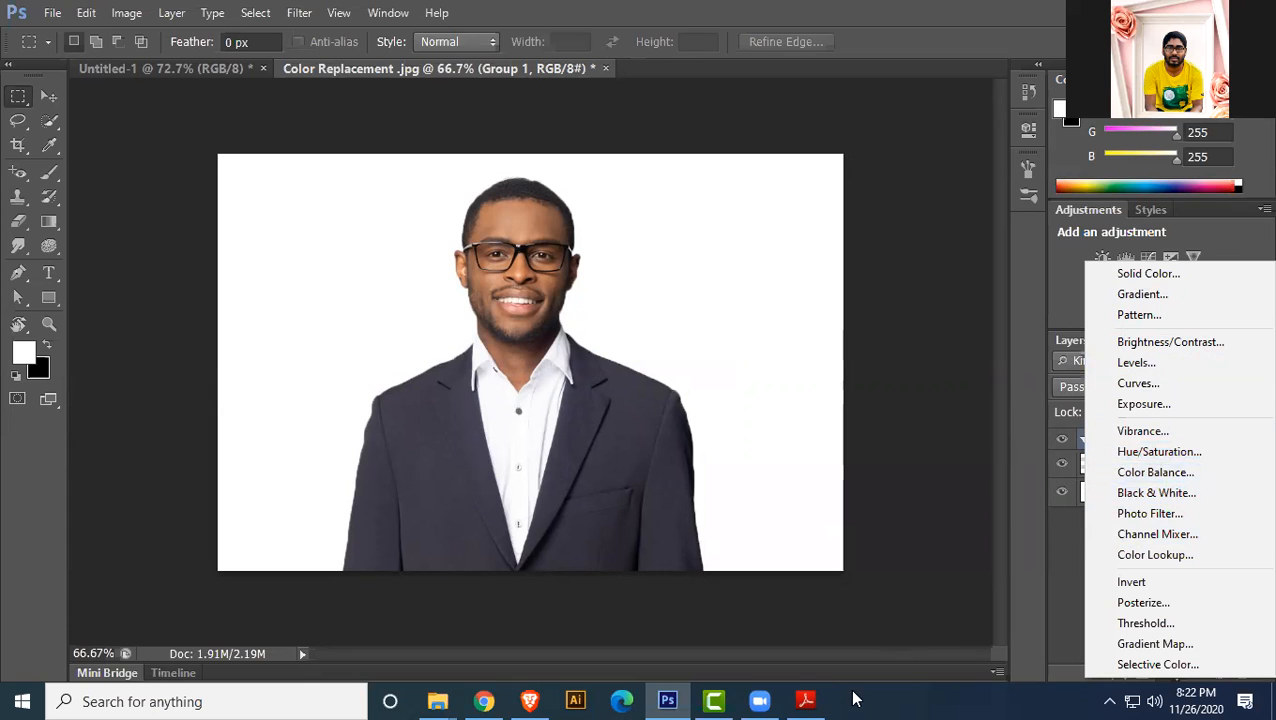
pyautogui.click(1008, 25)
# - Check the Class 03 topic list in Photoshop Module.pdf in Adobe Reader and return to Photoshop
pyautogui.click(805, 699)
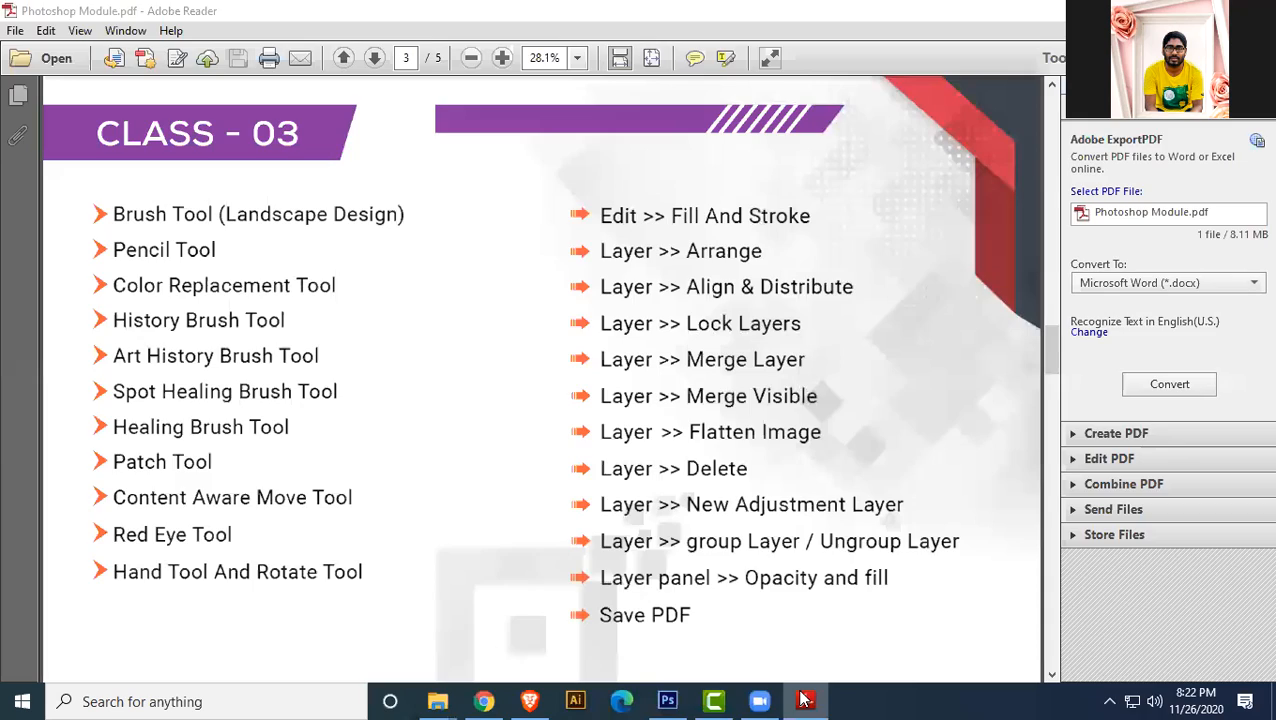
pyautogui.click(805, 699)
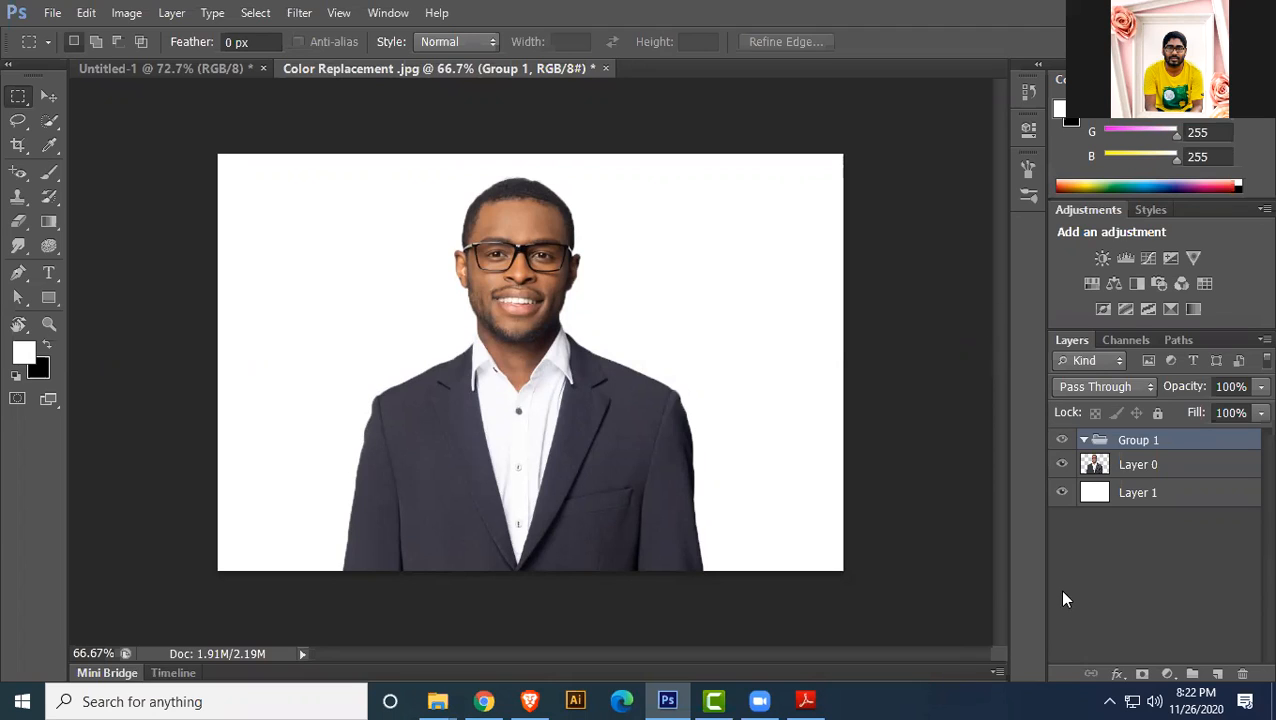
# - Delete the empty group above Layer 0
pyautogui.click(1145, 468)
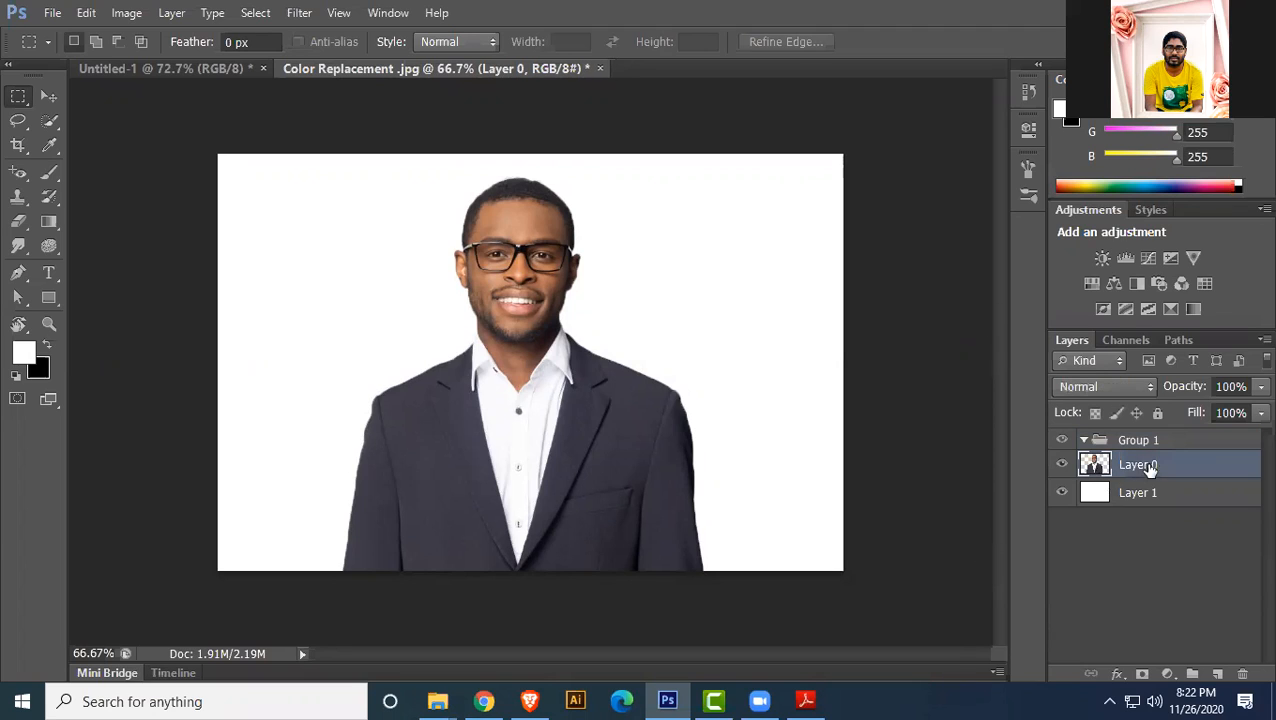
pyautogui.click(1166, 444)
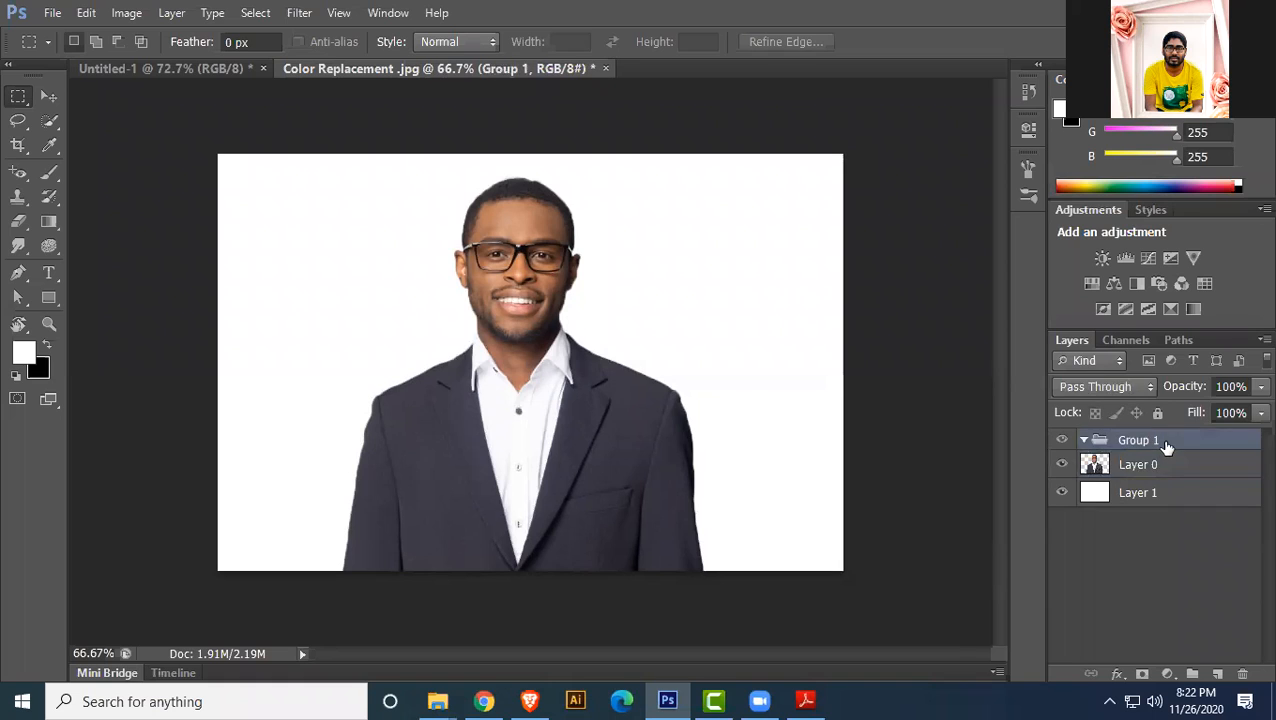
pyautogui.press('Delete')
# - Duplicate Layer 0 twice
pyautogui.click(1152, 444)
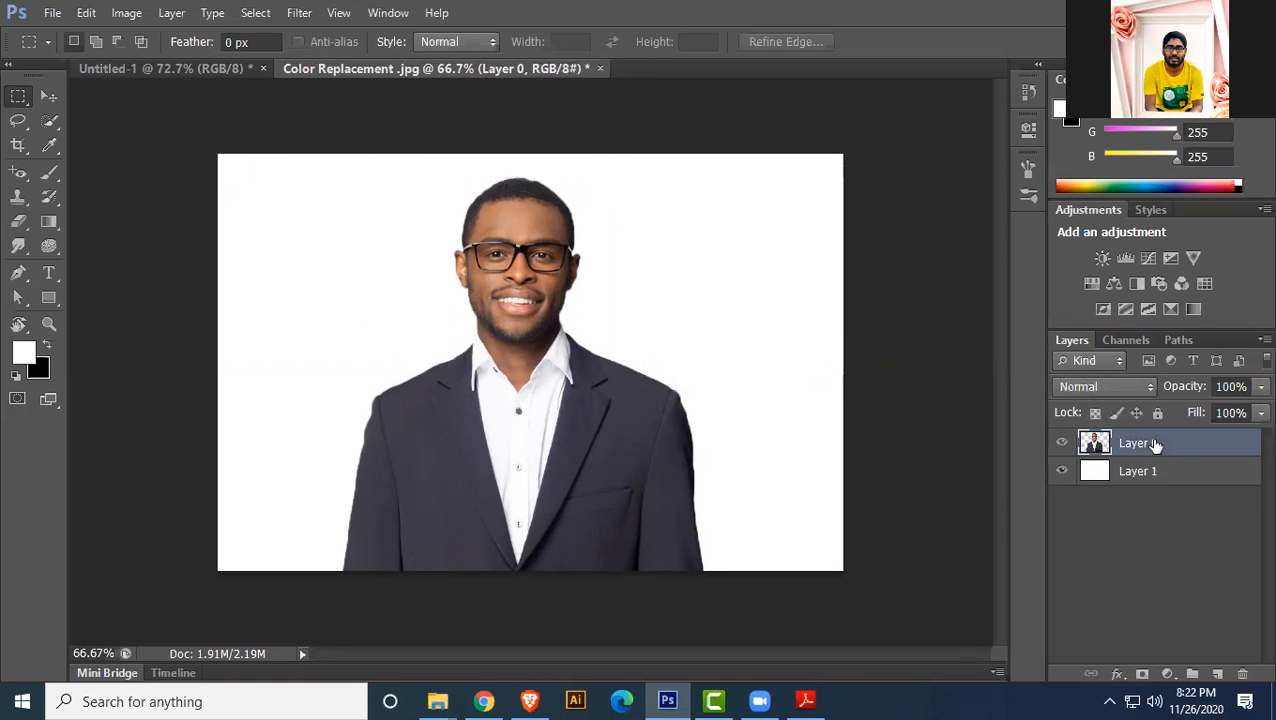
pyautogui.hotkey('ctrl', 'j')
pyautogui.hotkey('ctrl', 'j')
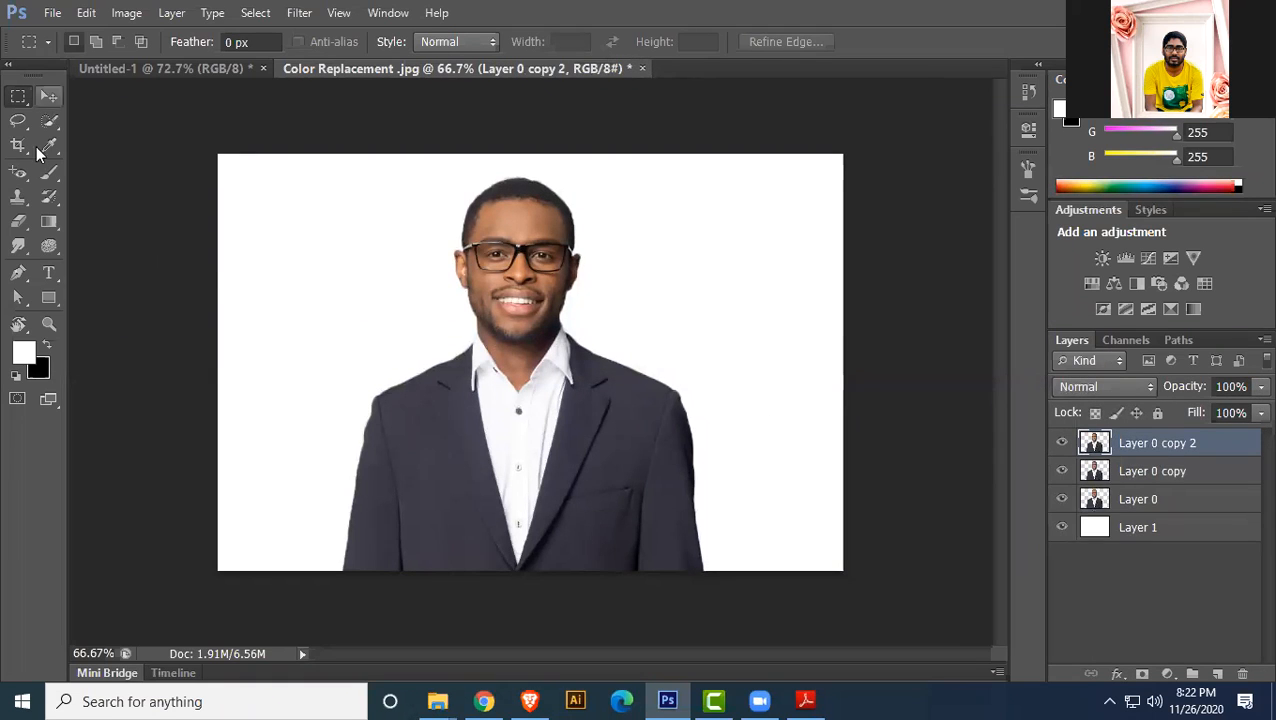
# - Scale Layer 0 copy 2 down with Free Transform and place it in the upper-left corner of the canvas
pyautogui.click(50, 100)
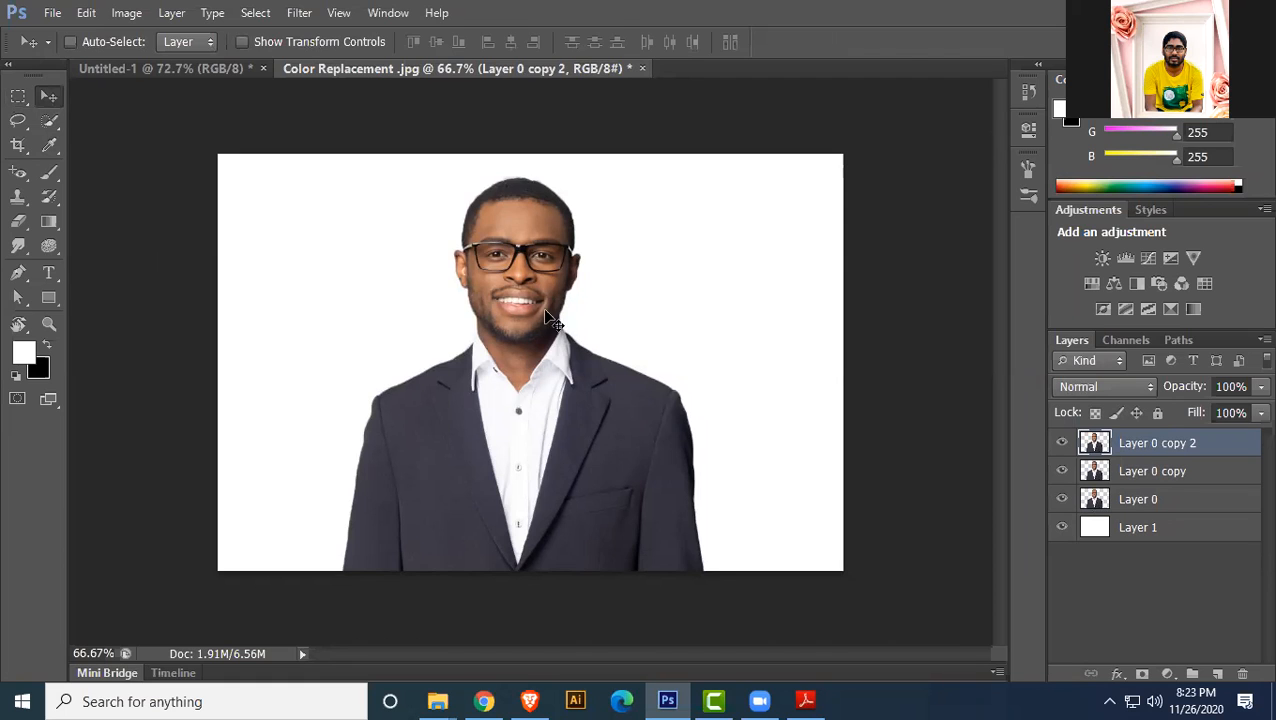
pyautogui.hotkey('ctrl', 't')
pyautogui.moveTo(700, 567); pyautogui.dragTo(483, 328)
pyautogui.moveTo(446, 279); pyautogui.dragTo(343, 279)
pyautogui.press('Return')
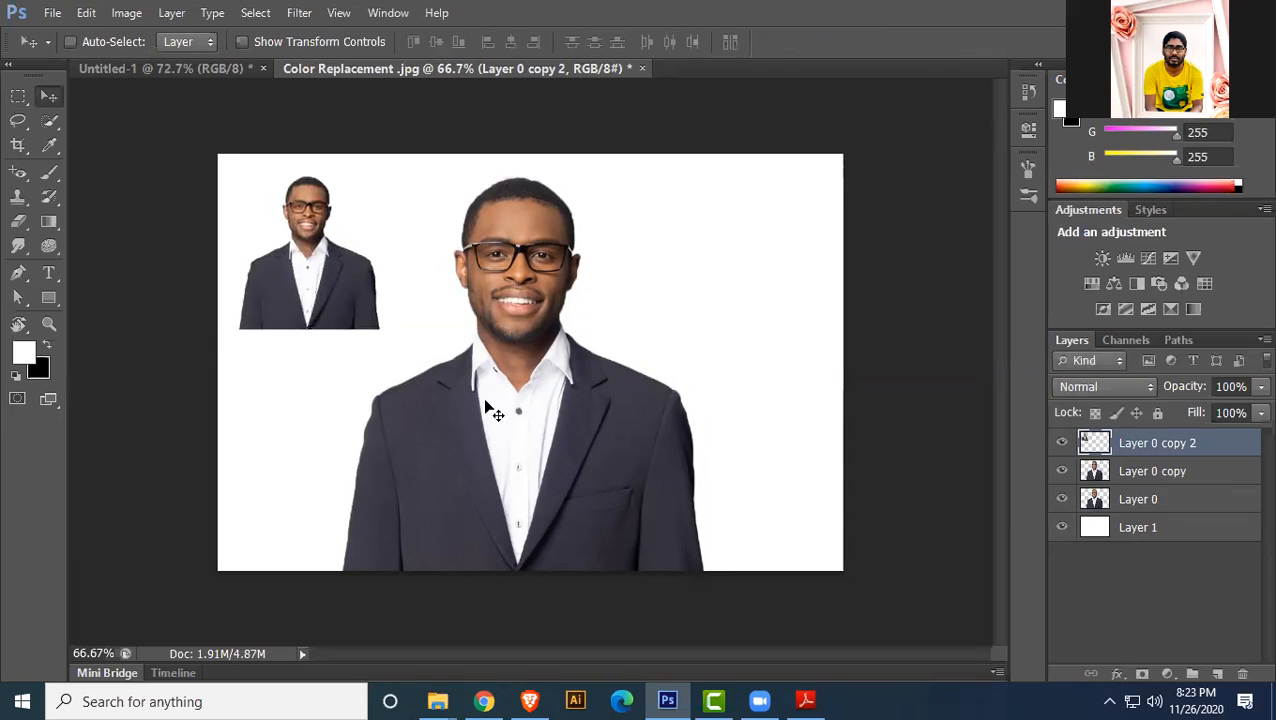
# - Scale Layer 0 copy down to a smaller portrait and place it just right of the upper-left portrait
pyautogui.click(1115, 472)
pyautogui.hotkey('ctrl', 't')
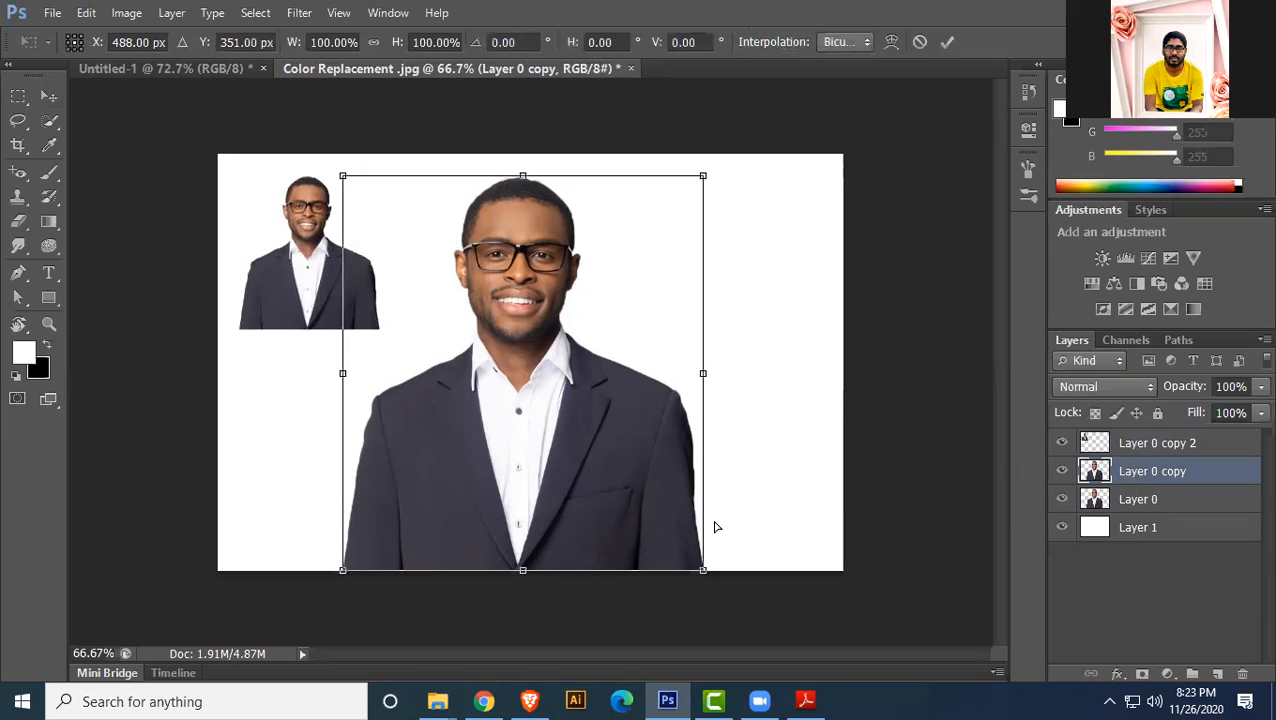
pyautogui.moveTo(705, 573); pyautogui.dragTo(490, 283)
pyautogui.press('Return')
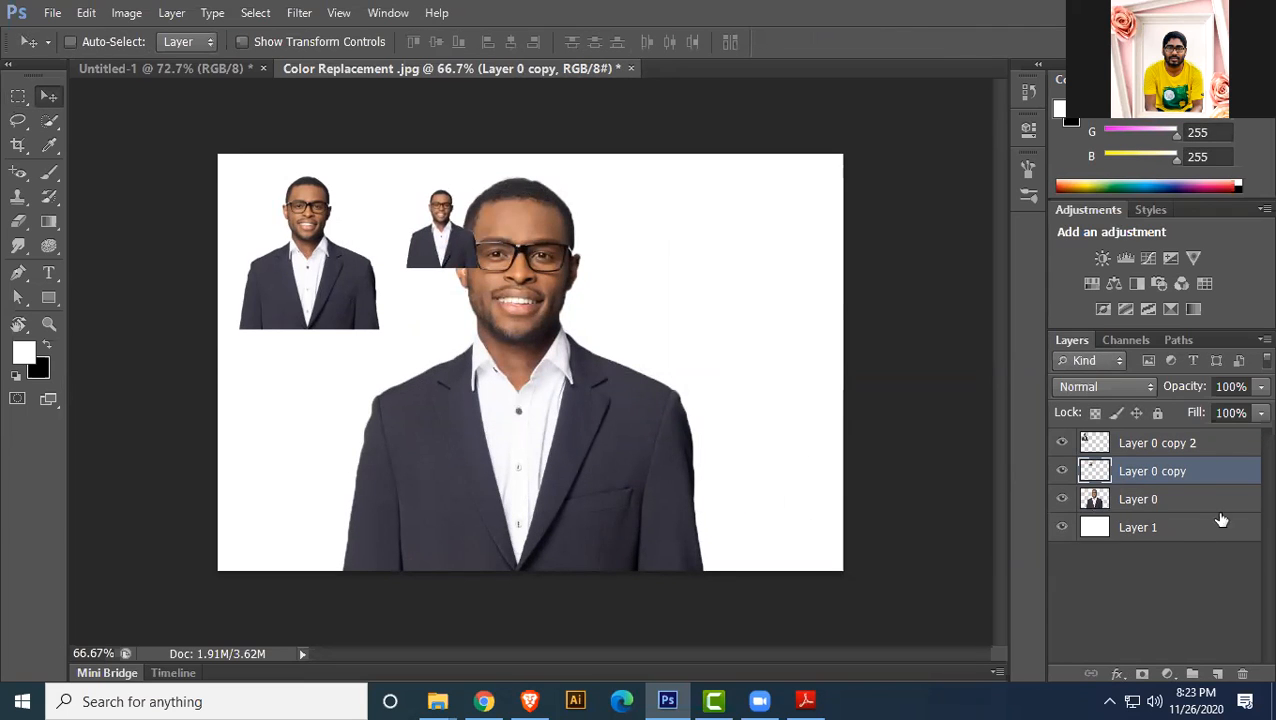
pyautogui.click(1150, 443)
pyautogui.hotkey('ctrl', 't')
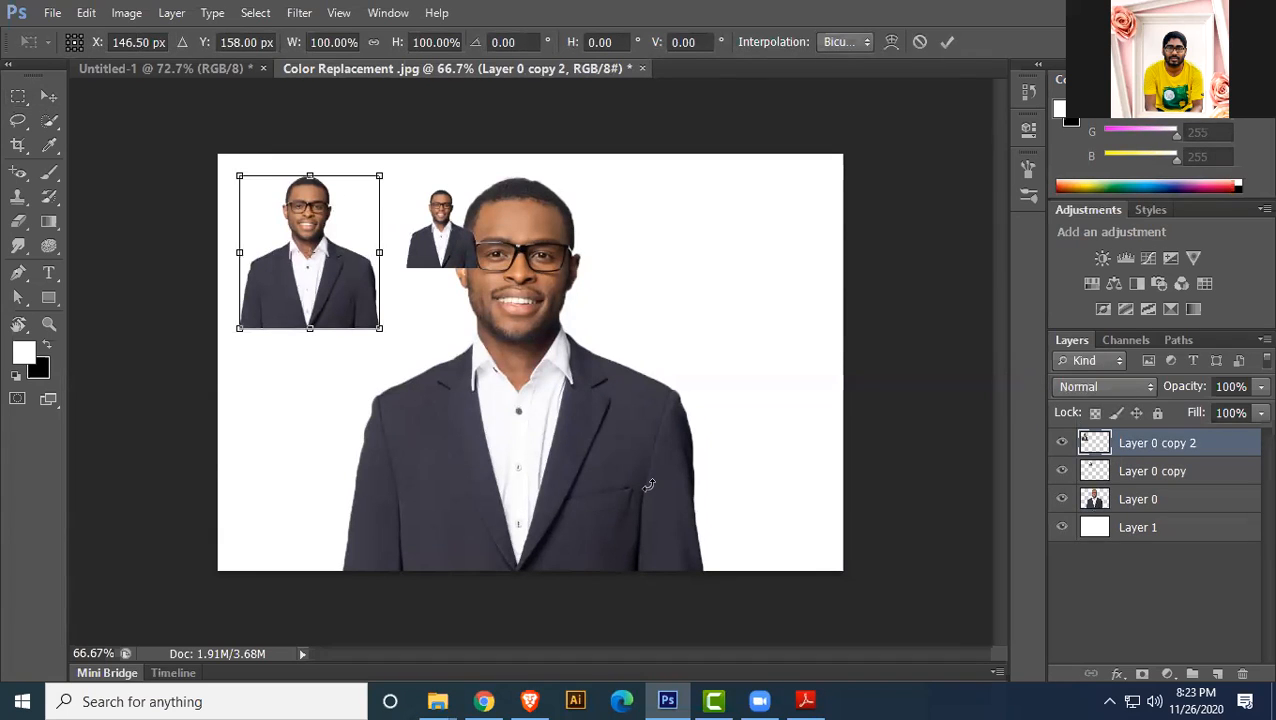
pyautogui.press('Return')
# - Scale the original Layer 0 portrait down and place it in the upper-right part of the canvas
pyautogui.click(1148, 506)
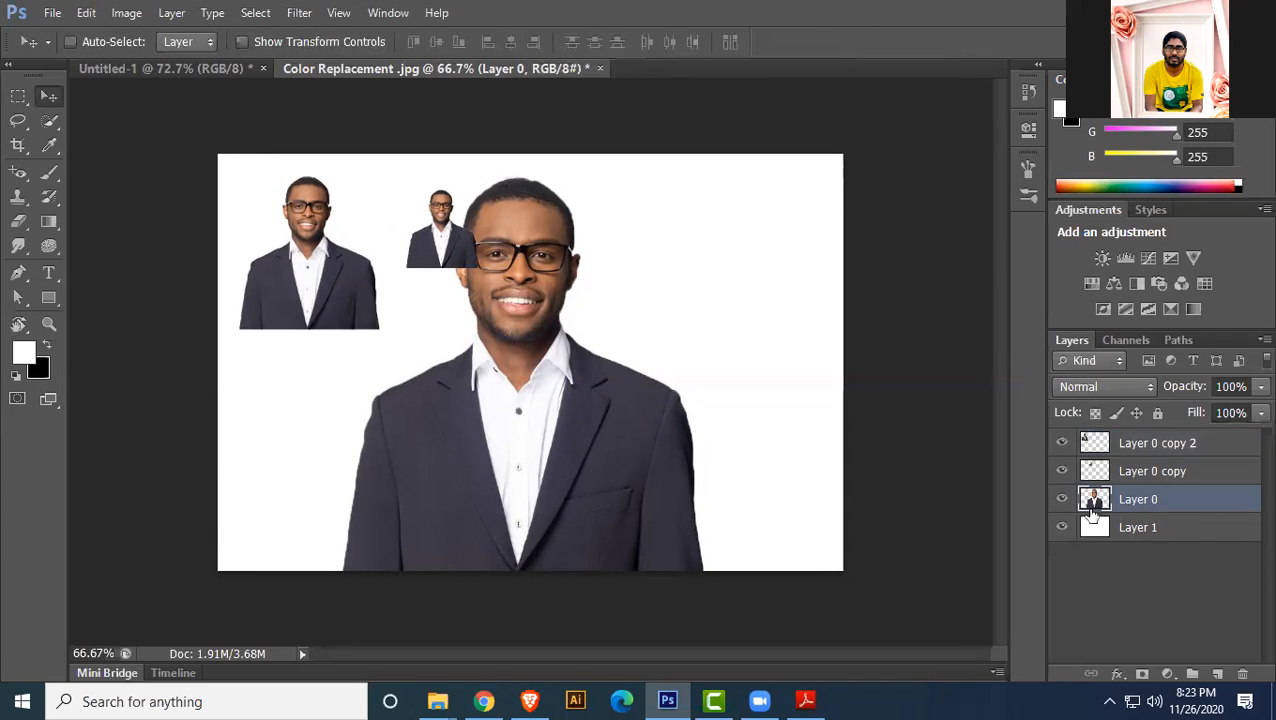
pyautogui.hotkey('ctrl', 't')
pyautogui.moveTo(703, 569); pyautogui.dragTo(660, 314)
pyautogui.press('Return')
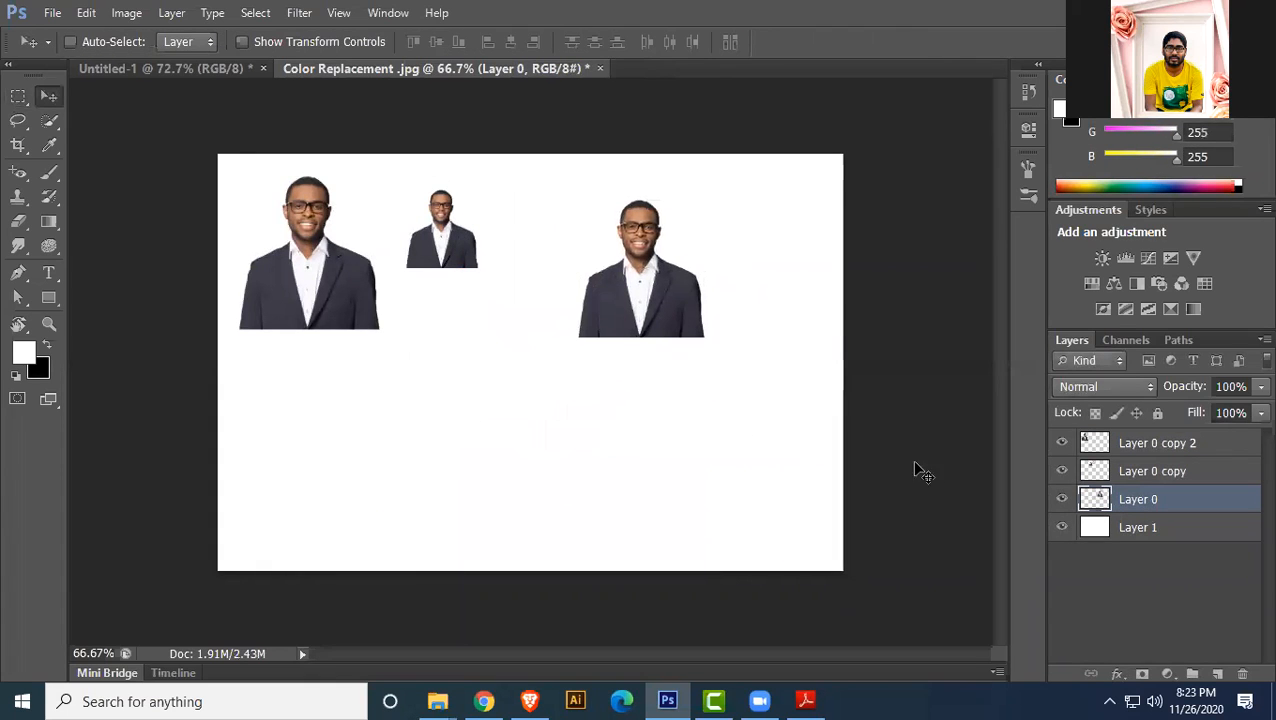
# - Add the text "TEXT" below the right-hand portrait and set its colour to black (000000)
pyautogui.click(50, 274)
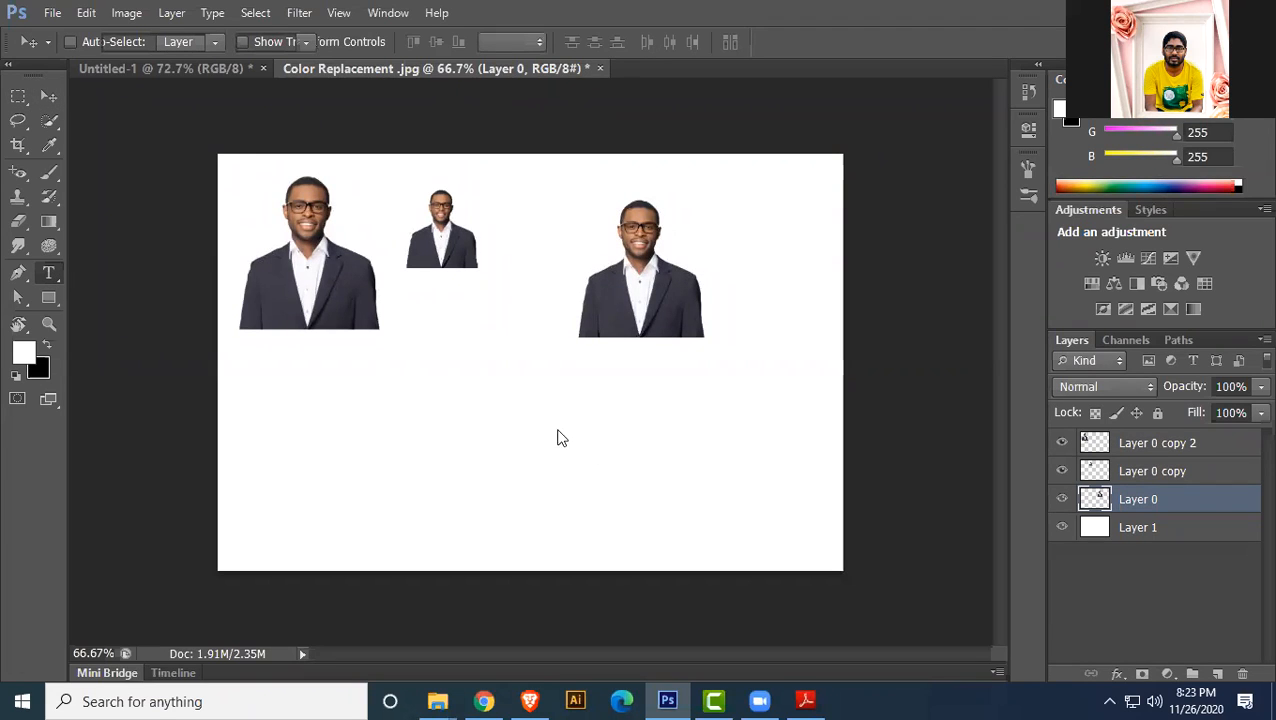
pyautogui.click(617, 413)
pyautogui.write('asdasd')
pyautogui.hotkey('ctrl', 'a')
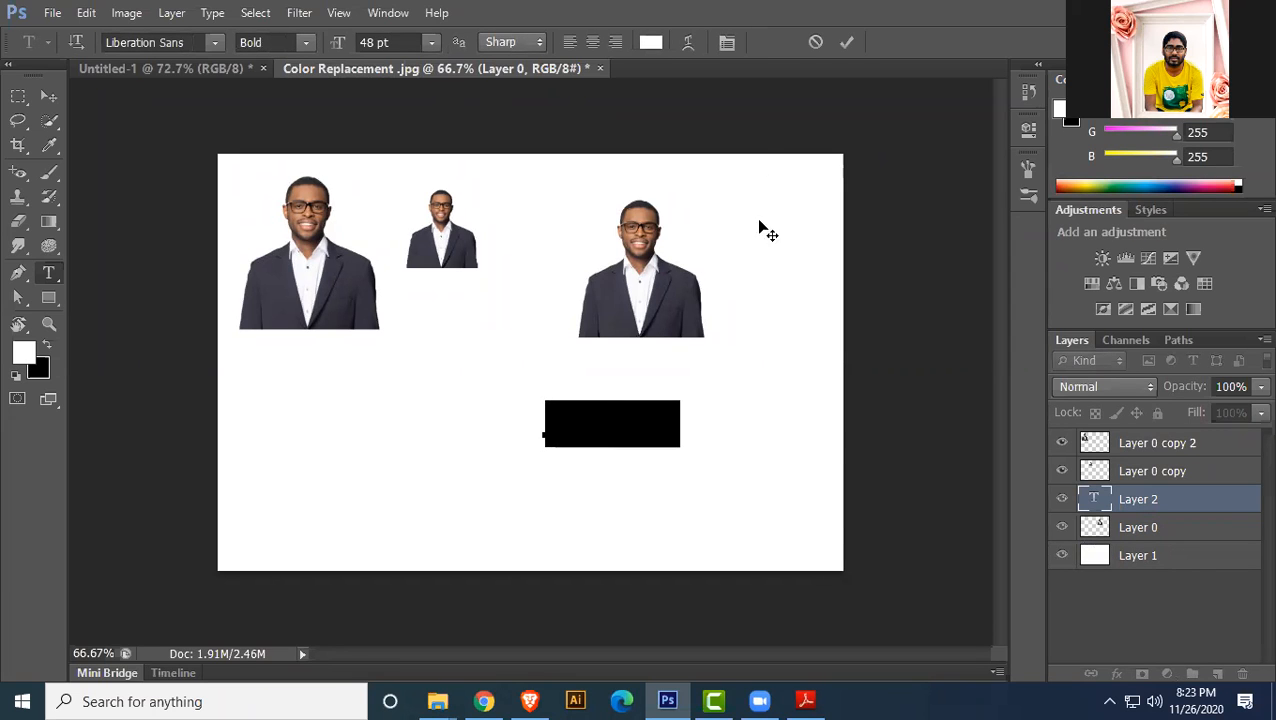
pyautogui.click(650, 43)
pyautogui.moveTo(775, 331); pyautogui.dragTo(624, 443)
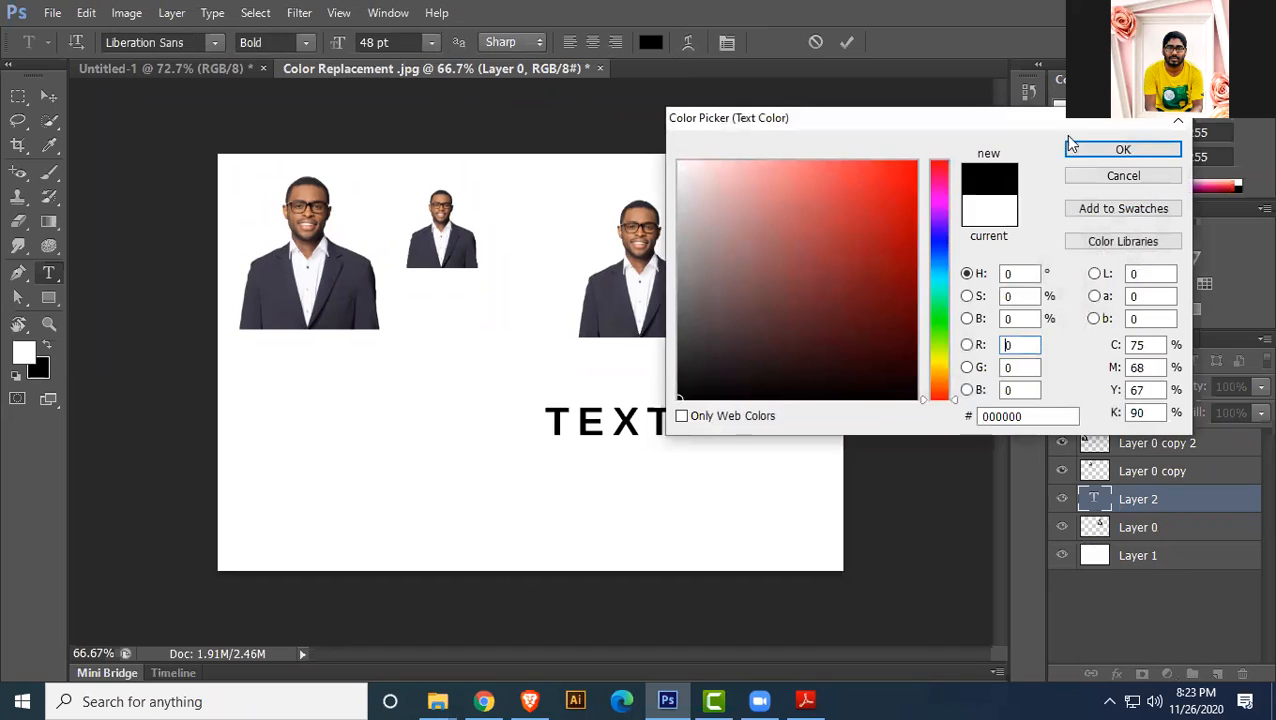
pyautogui.click(1139, 149)
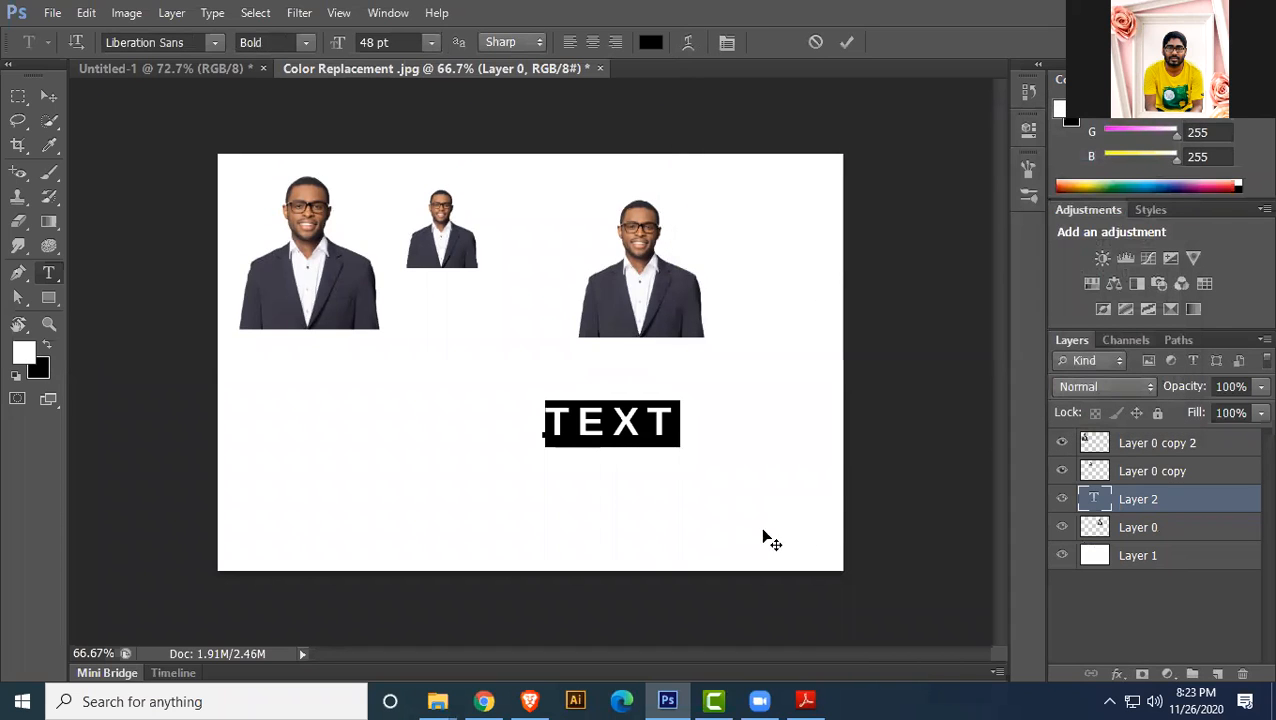
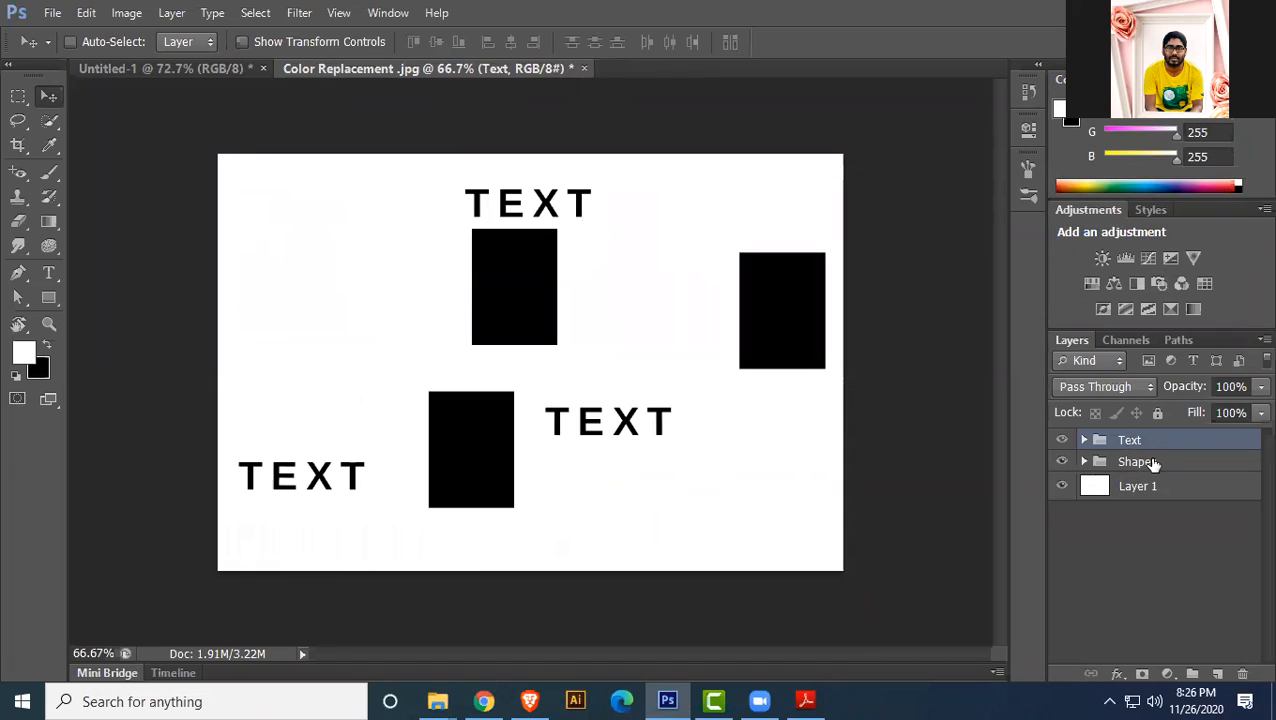
# - Delete the shape group and reduce the ungrouped Text group to a single text layer above Layer 1
pyautogui.press('Delete')
pyautogui.click(1150, 446)
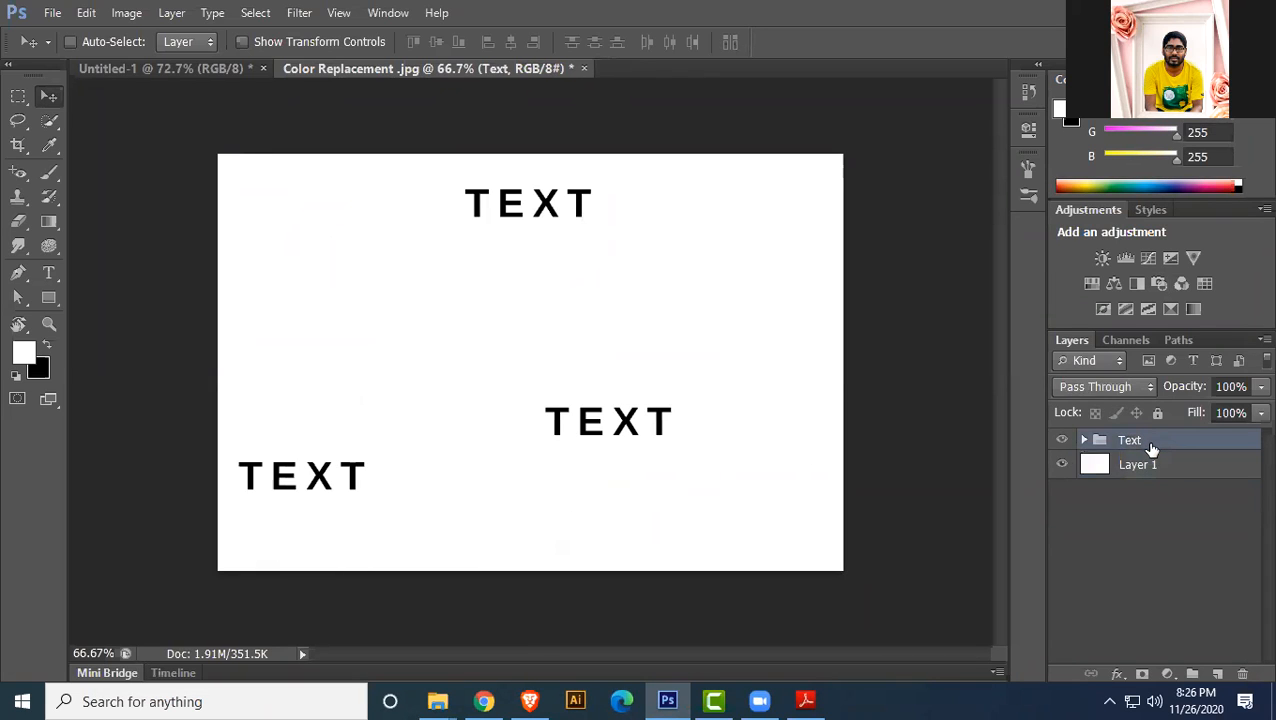
pyautogui.hotkey('ctrl', 'shift', 'g')
pyautogui.click(1127, 471)
pyautogui.keyDown('shift'); pyautogui.click(1148, 445); pyautogui.keyUp('shift')
pyautogui.press('Delete')
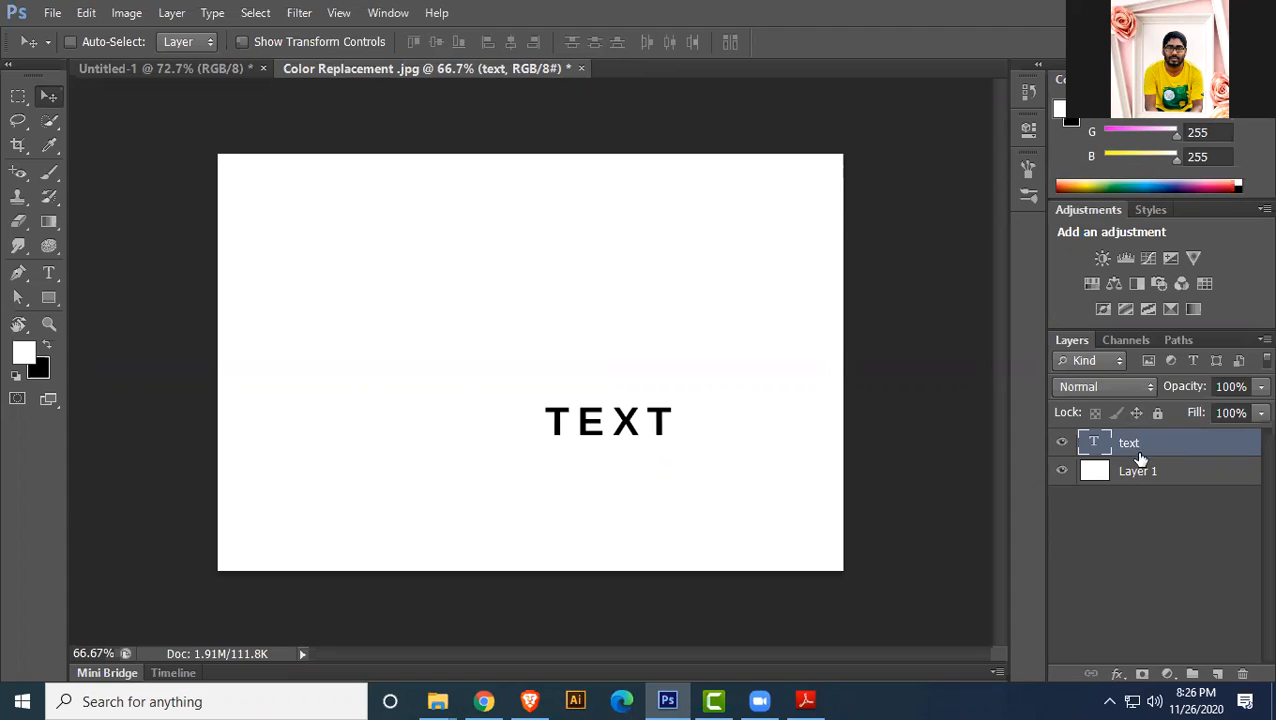
# - Scale the remaining TEXT up to about 285% with Free Transform and place it in the middle of the canvas
pyautogui.moveTo(638, 444)
pyautogui.mouseDown()
pyautogui.moveTo(514, 360)
pyautogui.moveTo(656, 458)
pyautogui.mouseUp()
pyautogui.hotkey('ctrl', 't')
pyautogui.moveTo(636, 360); pyautogui.dragTo(719, 471)
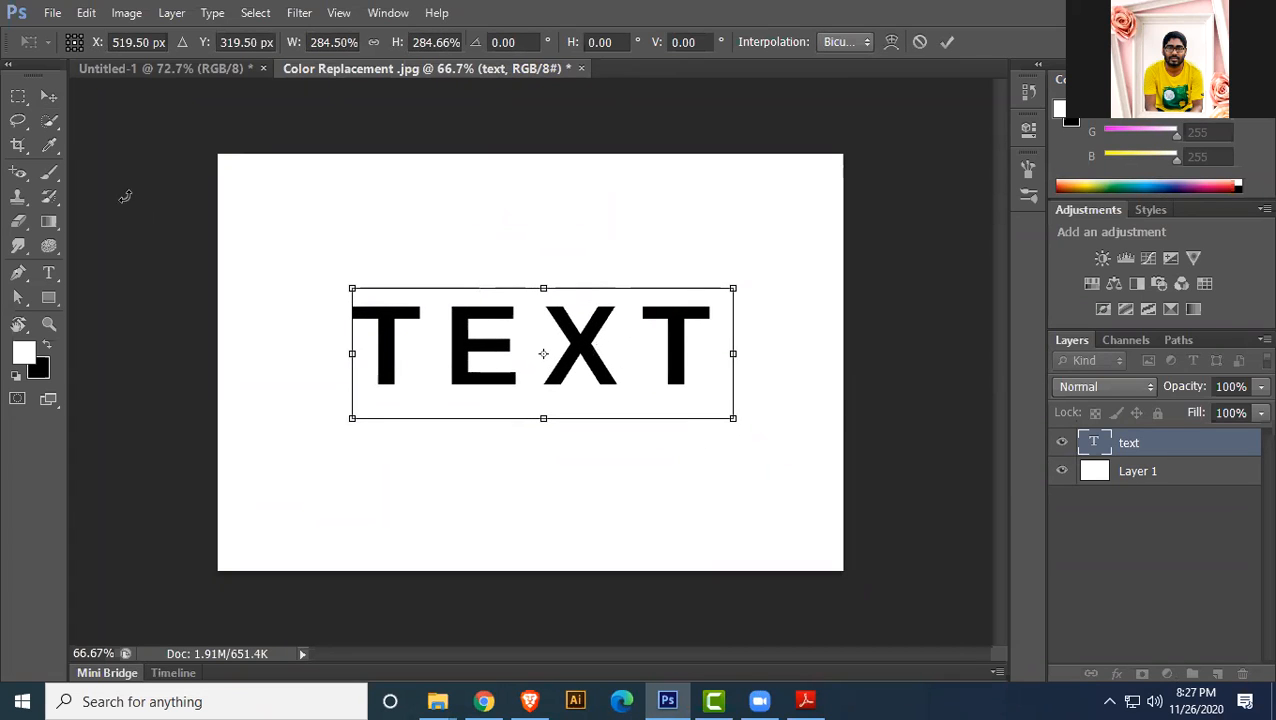
pyautogui.click(47, 96)
pyautogui.moveTo(562, 346); pyautogui.dragTo(550, 361)
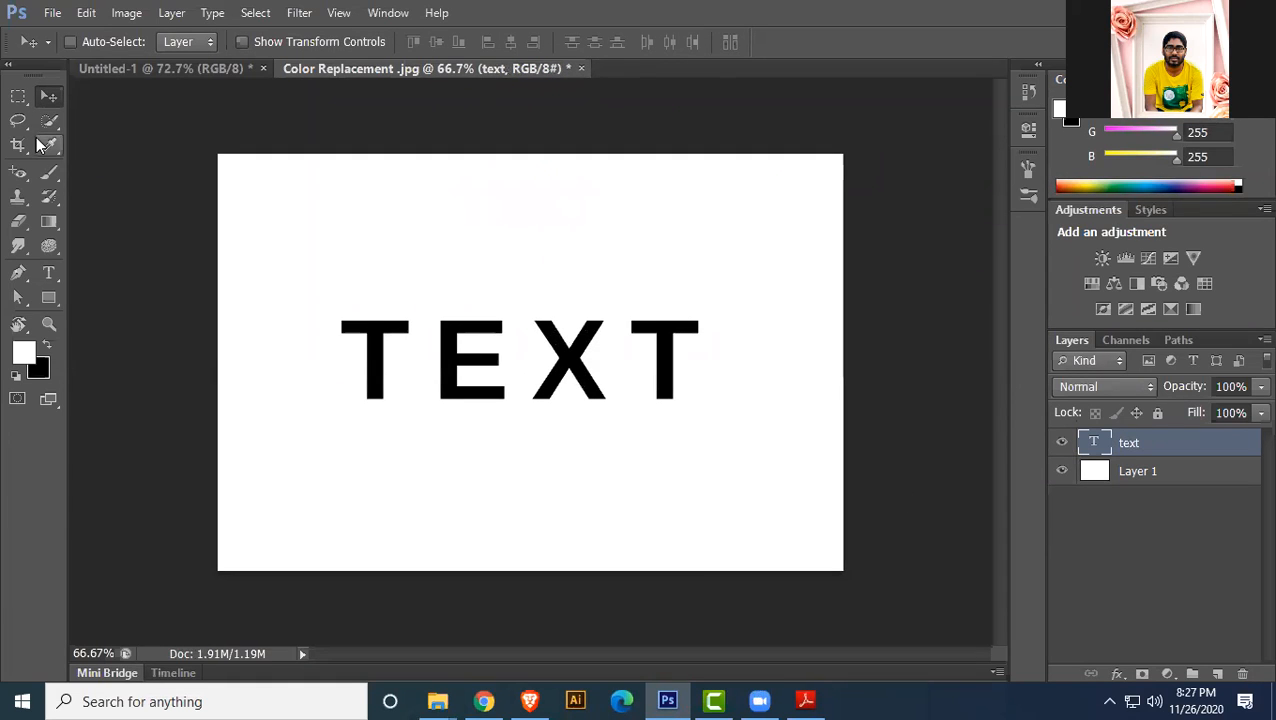
# - Place the dark-blue-grunge-background image from the Class - 03 folder into the document
pyautogui.click(52, 13)
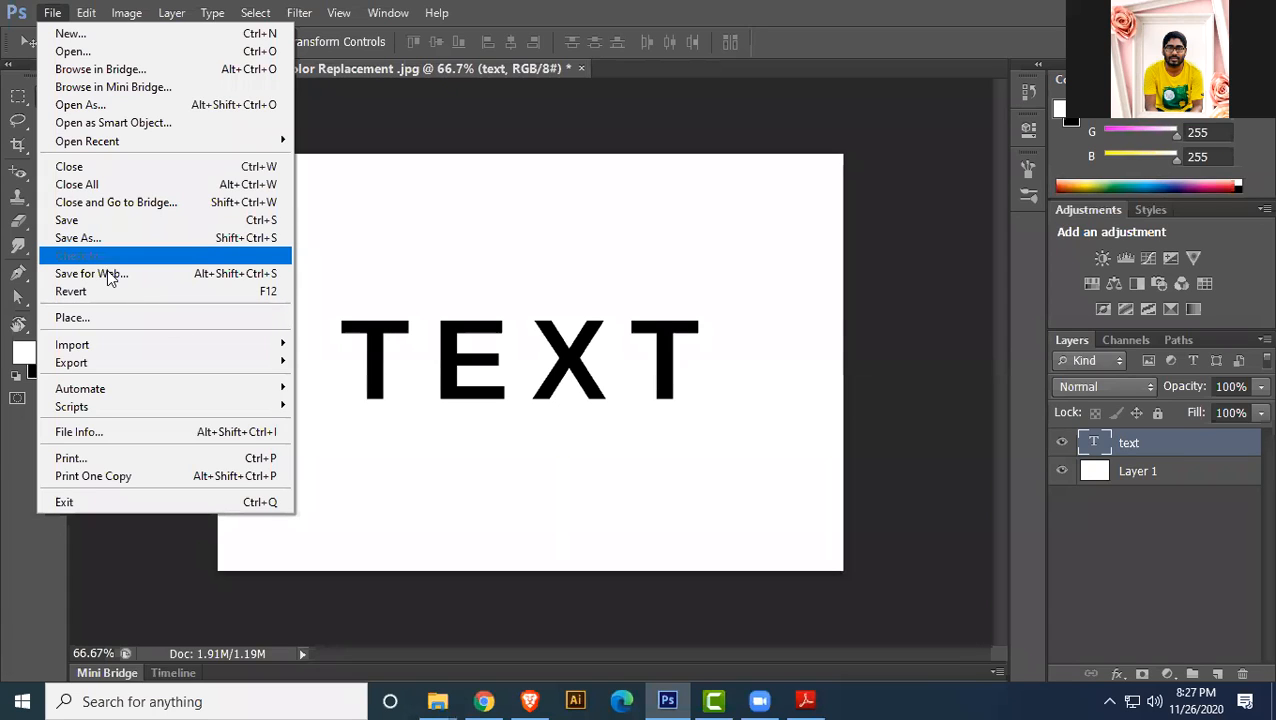
pyautogui.click(88, 320)
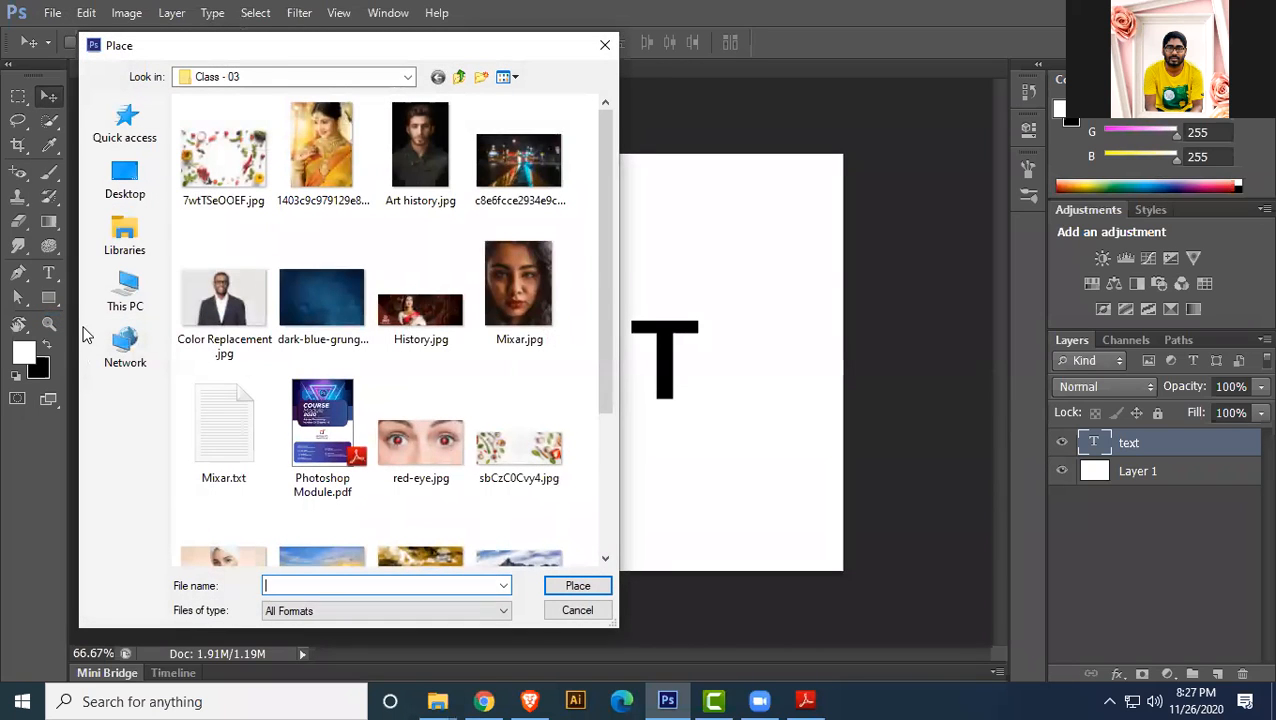
pyautogui.click(322, 288)
pyautogui.click(586, 585)
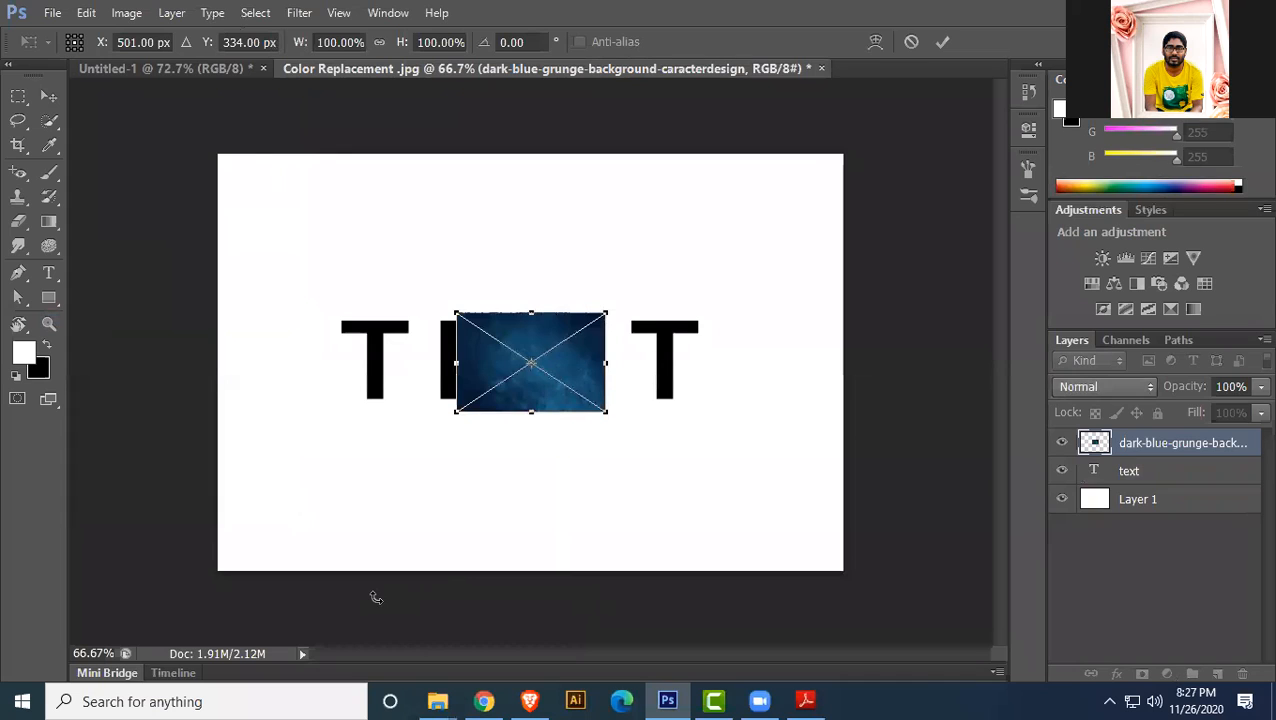
# - Scale the placed blue background to 420% so it covers the canvas, and move its layer below the text layer
pyautogui.moveTo(522, 384); pyautogui.dragTo(286, 230)
pyautogui.moveTo(372, 249); pyautogui.dragTo(838, 594)
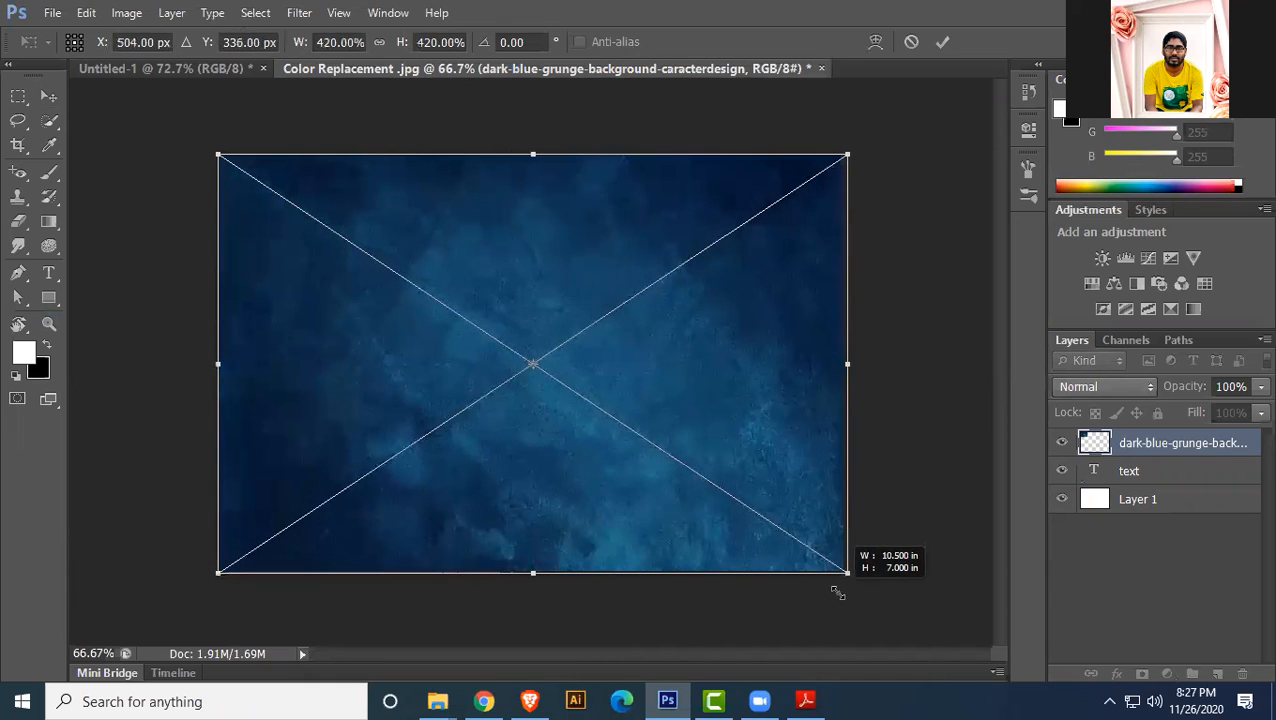
pyautogui.press('Return')
pyautogui.moveTo(1178, 446); pyautogui.dragTo(1181, 485)
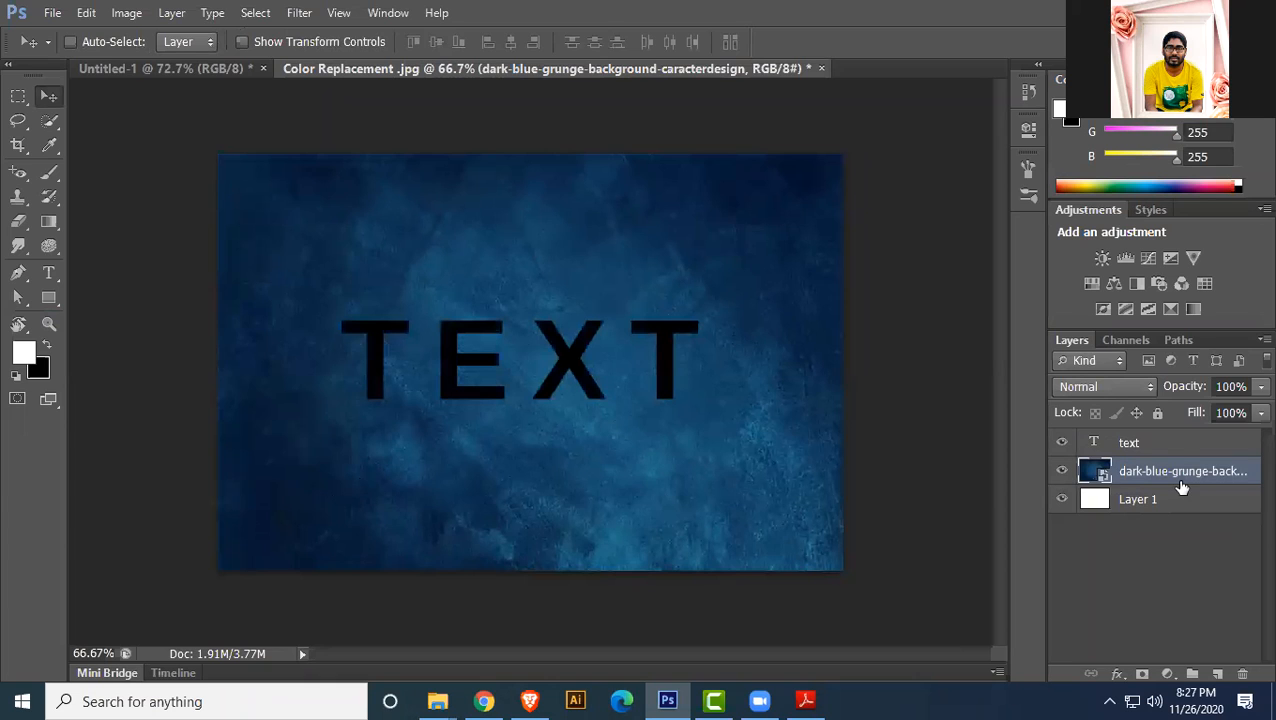
# - Lower the text layer's opacity to about 47% and restore it to 100%
pyautogui.click(1166, 450)
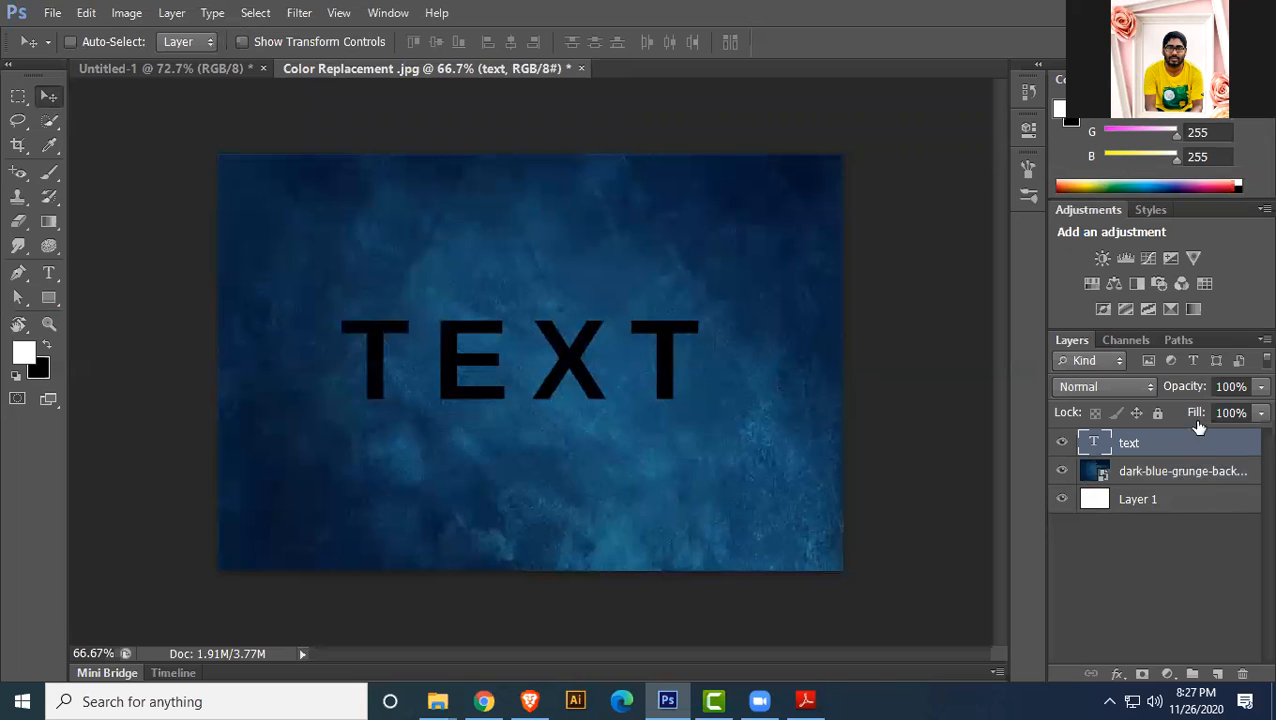
pyautogui.click(1258, 387)
pyautogui.moveTo(1211, 408); pyautogui.dragTo(1207, 408)
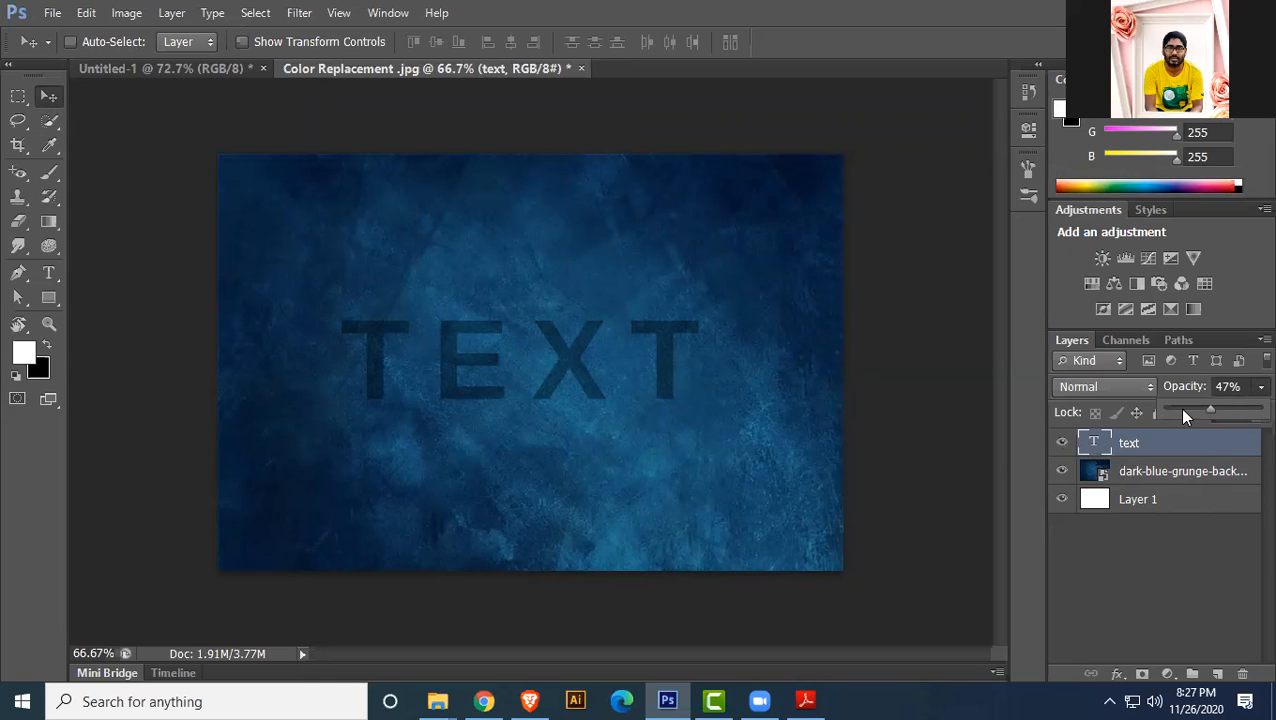
pyautogui.moveTo(1211, 410); pyautogui.dragTo(1255, 410)
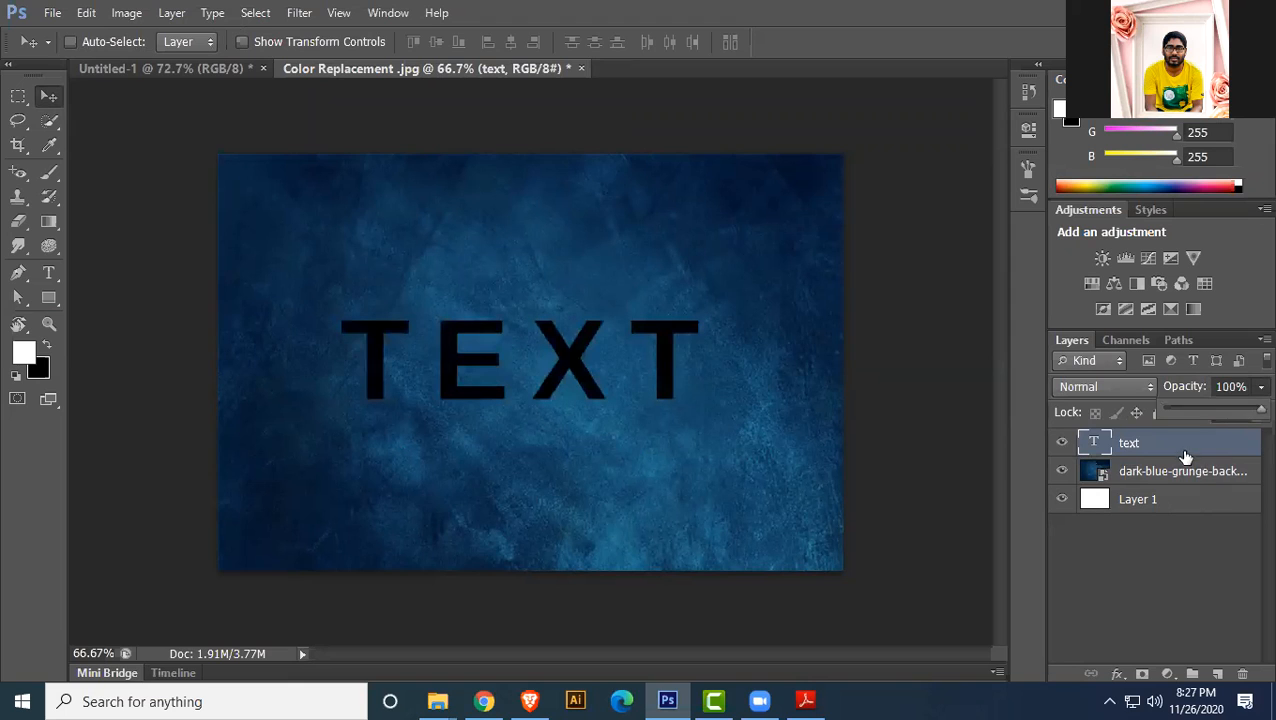
# - Lower the text layer's Fill to 0% and restore it to 100%
pyautogui.click(1248, 415)
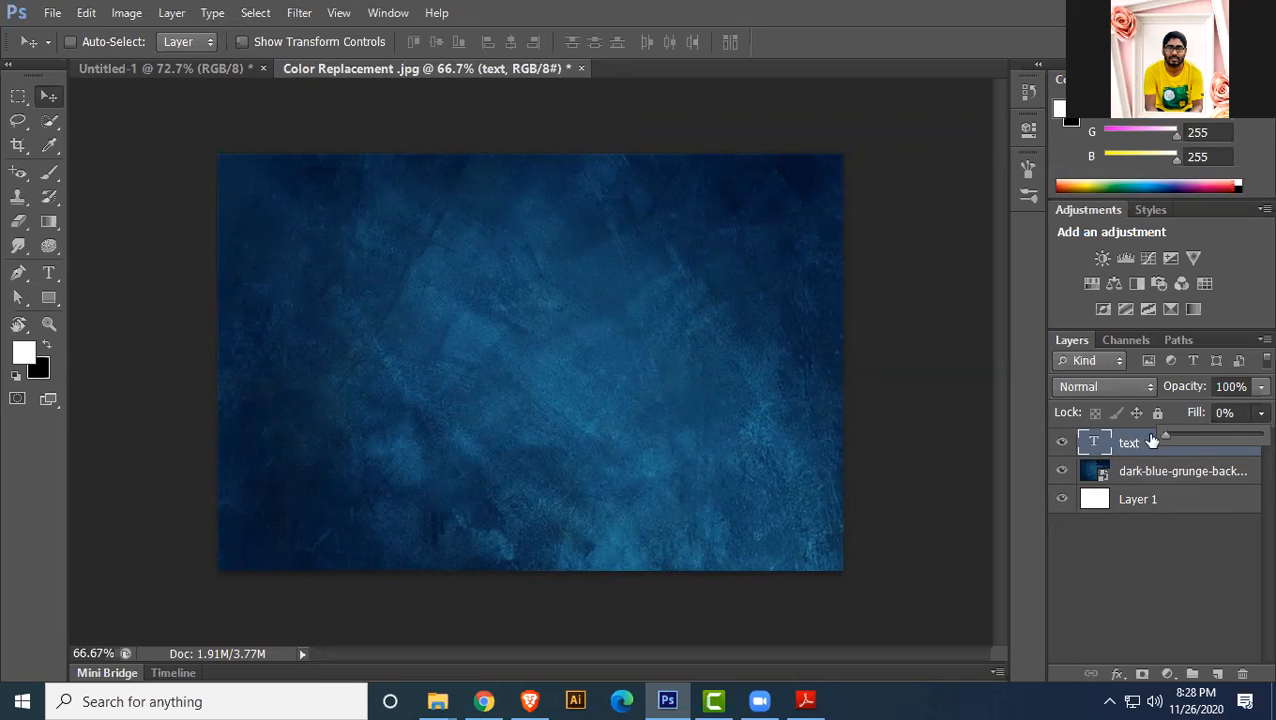
pyautogui.moveTo(1163, 435); pyautogui.dragTo(1261, 436)
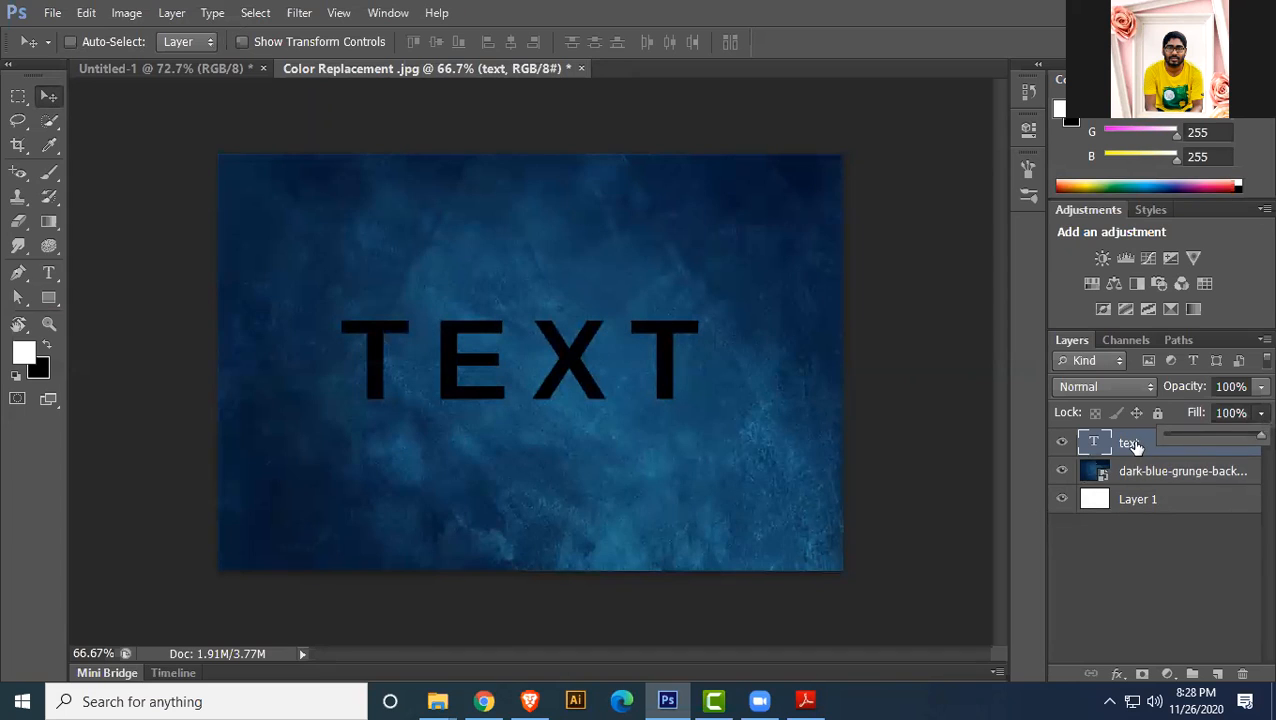
pyautogui.click(1131, 444)
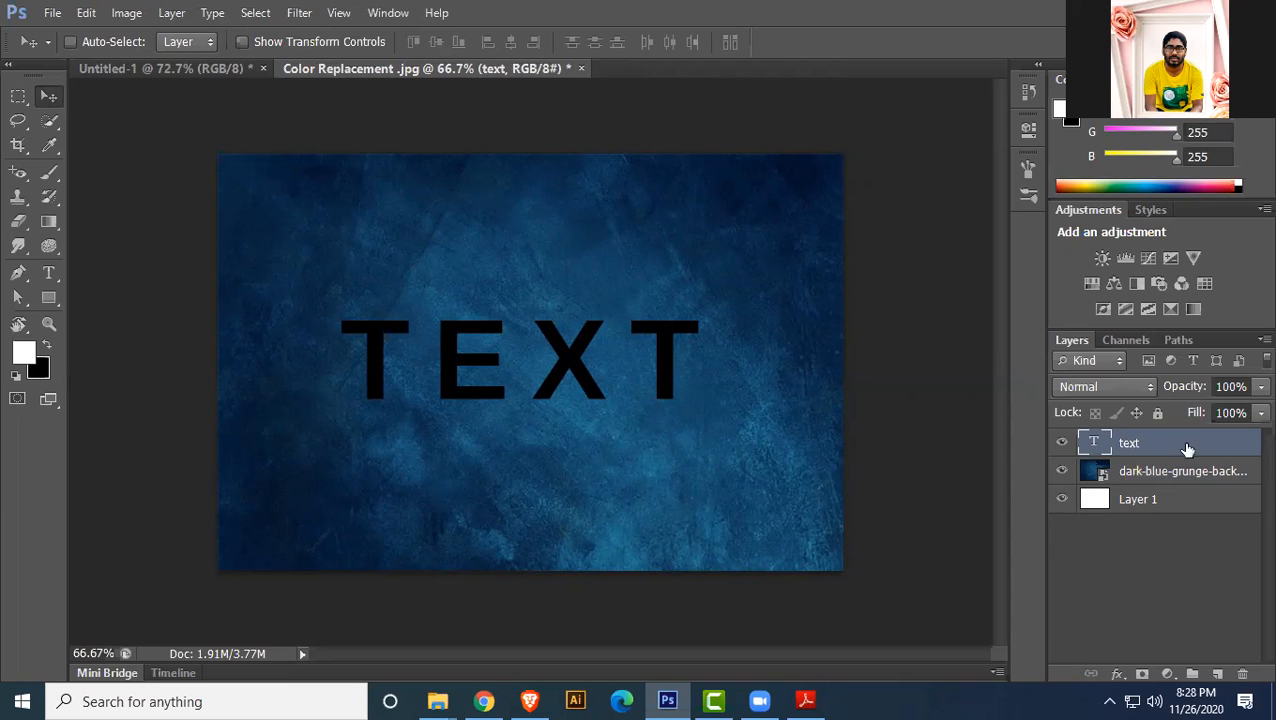
# - Add a Drop Shadow with its preset settings to the text layer, toggle the effects off and on, and collapse the effects list
pyautogui.doubleClick(1219, 447)
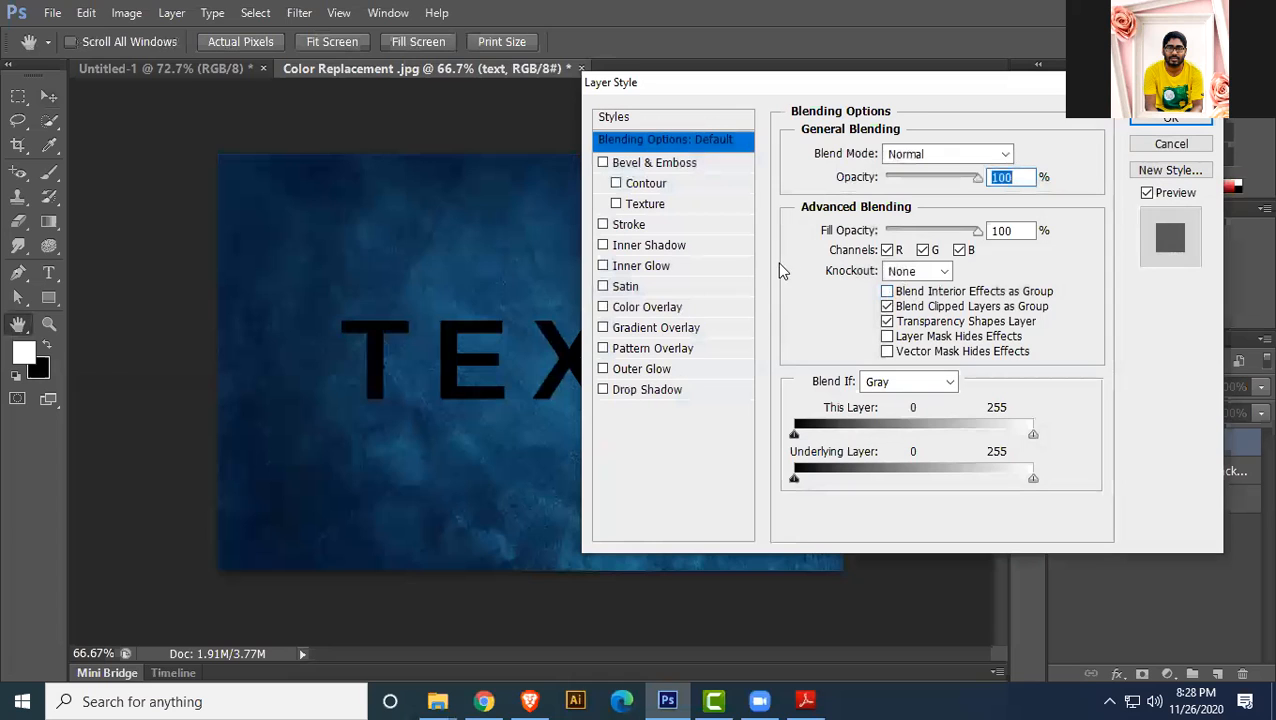
pyautogui.click(633, 394)
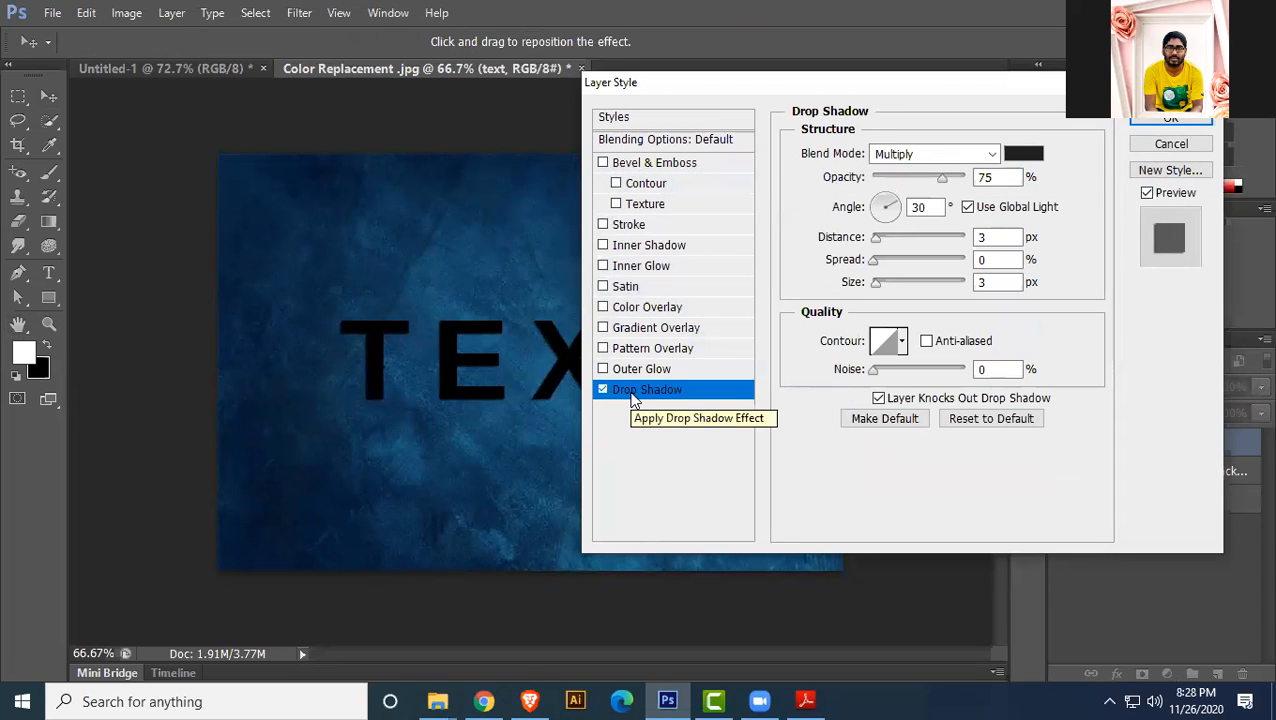
pyautogui.click(1171, 120)
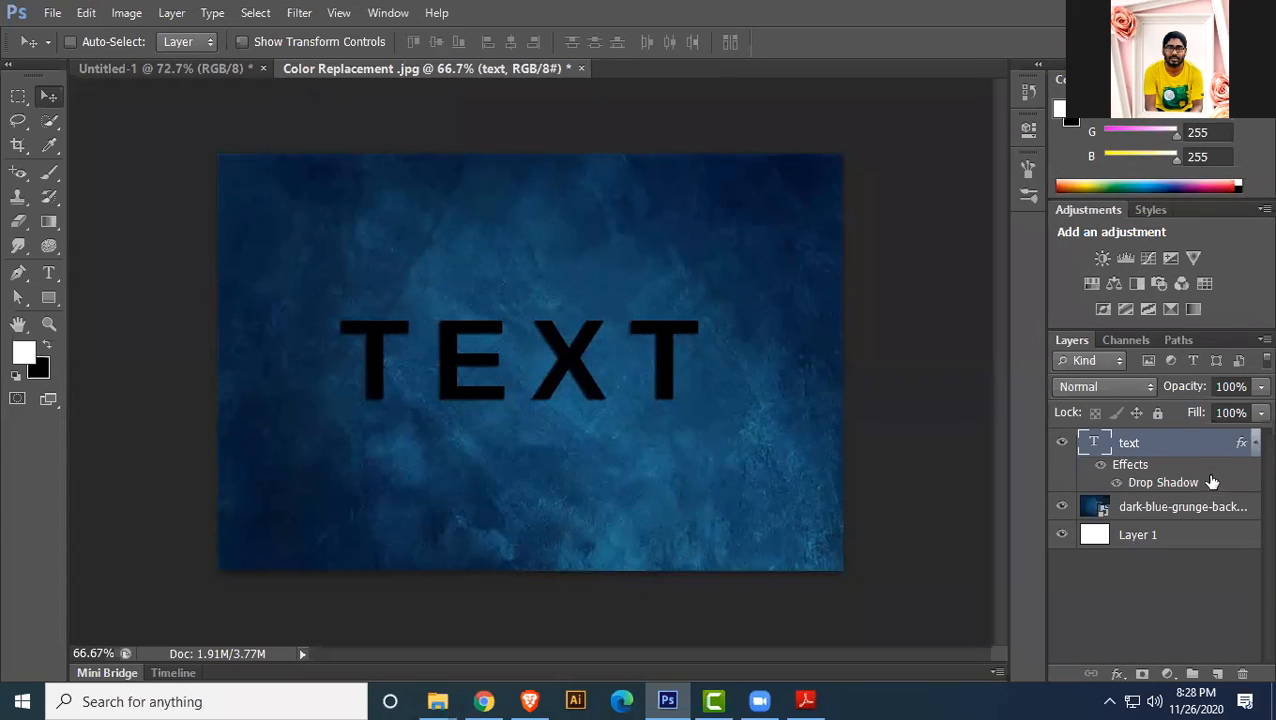
pyautogui.click(1106, 468)
pyautogui.click(1106, 469)
pyautogui.click(1255, 444)
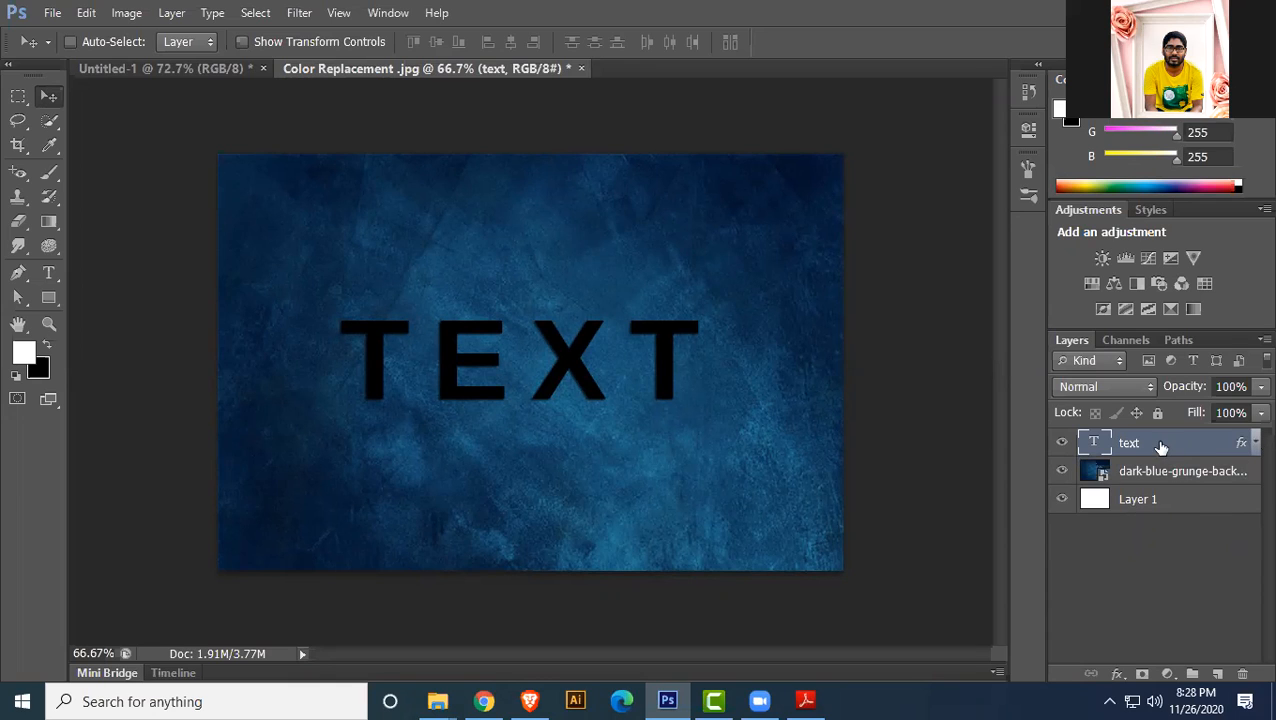
# - Test the shadowed text layer's opacity, leaving it at 100%, and set its Fill to 0% so only the shadow shows
pyautogui.click(1258, 387)
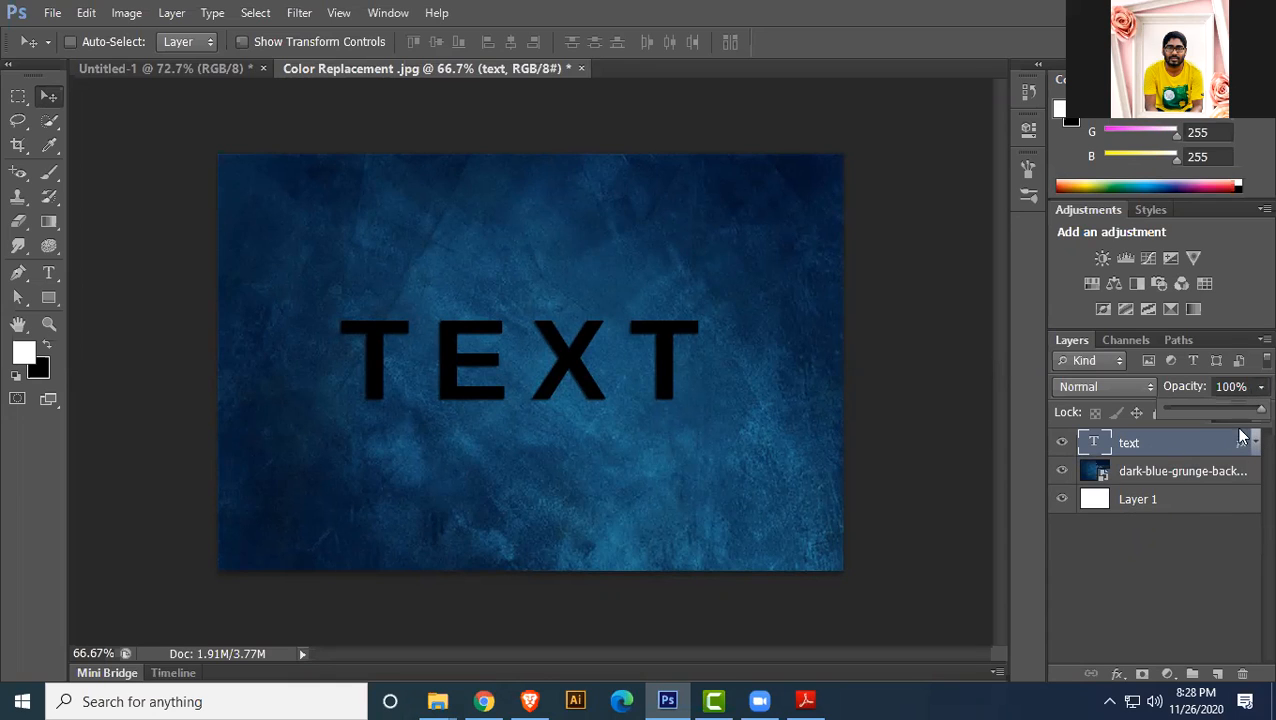
pyautogui.moveTo(1248, 418)
pyautogui.mouseDown()
pyautogui.moveTo(1118, 414)
pyautogui.moveTo(1254, 410)
pyautogui.mouseUp()
pyautogui.click(1166, 455)
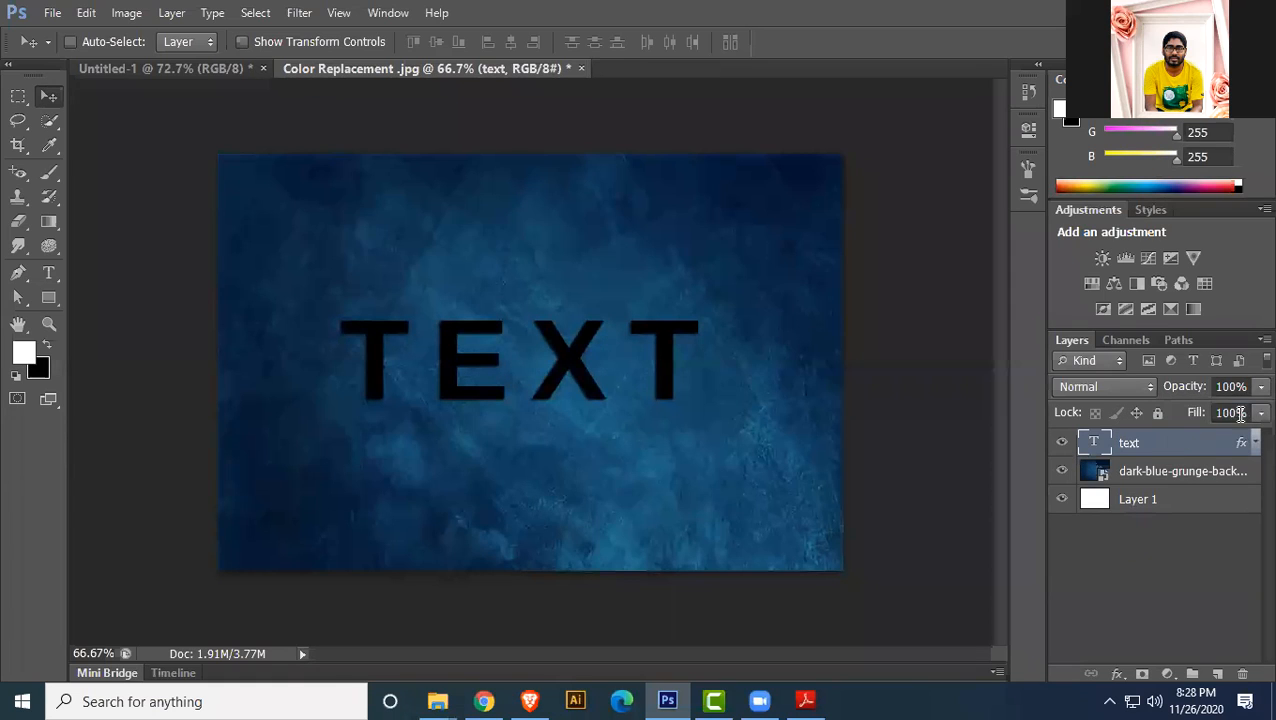
pyautogui.moveTo(1261, 412); pyautogui.dragTo(1080, 440)
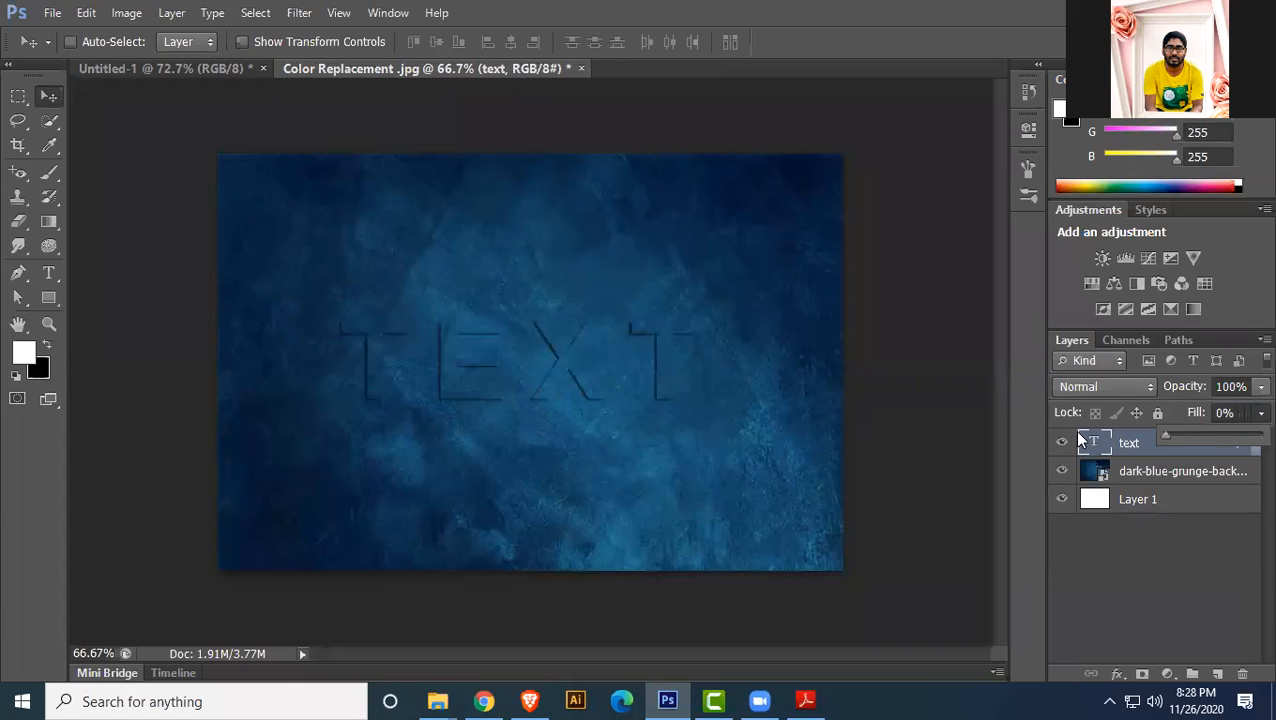
pyautogui.click(1176, 468)
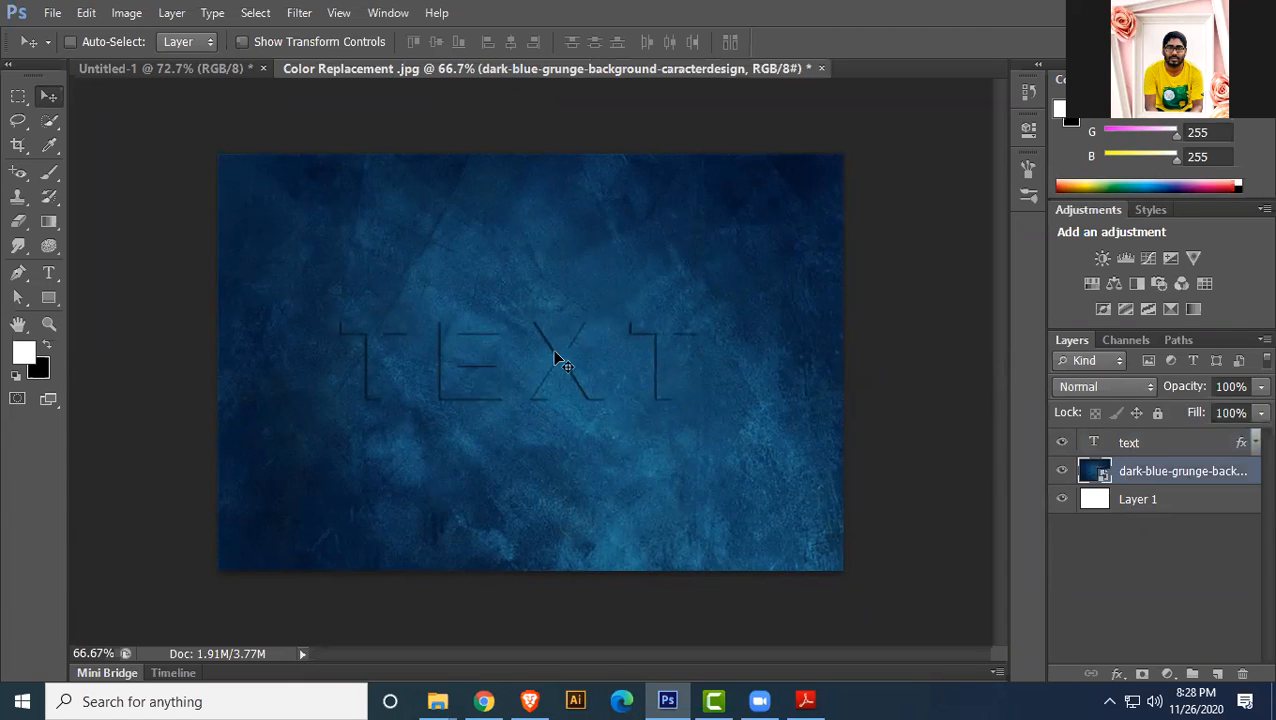
# - Add a Bevel & Emboss effect to the text layer with the Inner Bevel style, Smooth technique, 100% depth and 3 px size
pyautogui.click(1182, 444)
pyautogui.doubleClick(1182, 444)
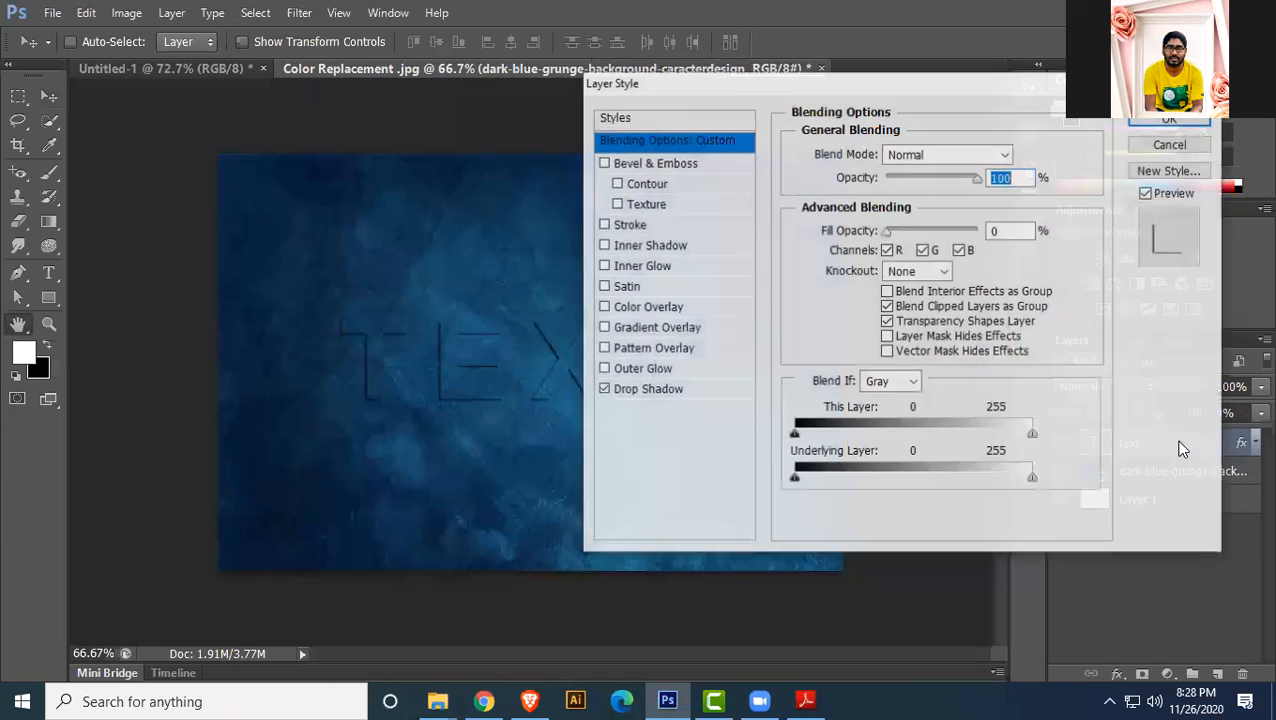
pyautogui.click(603, 162)
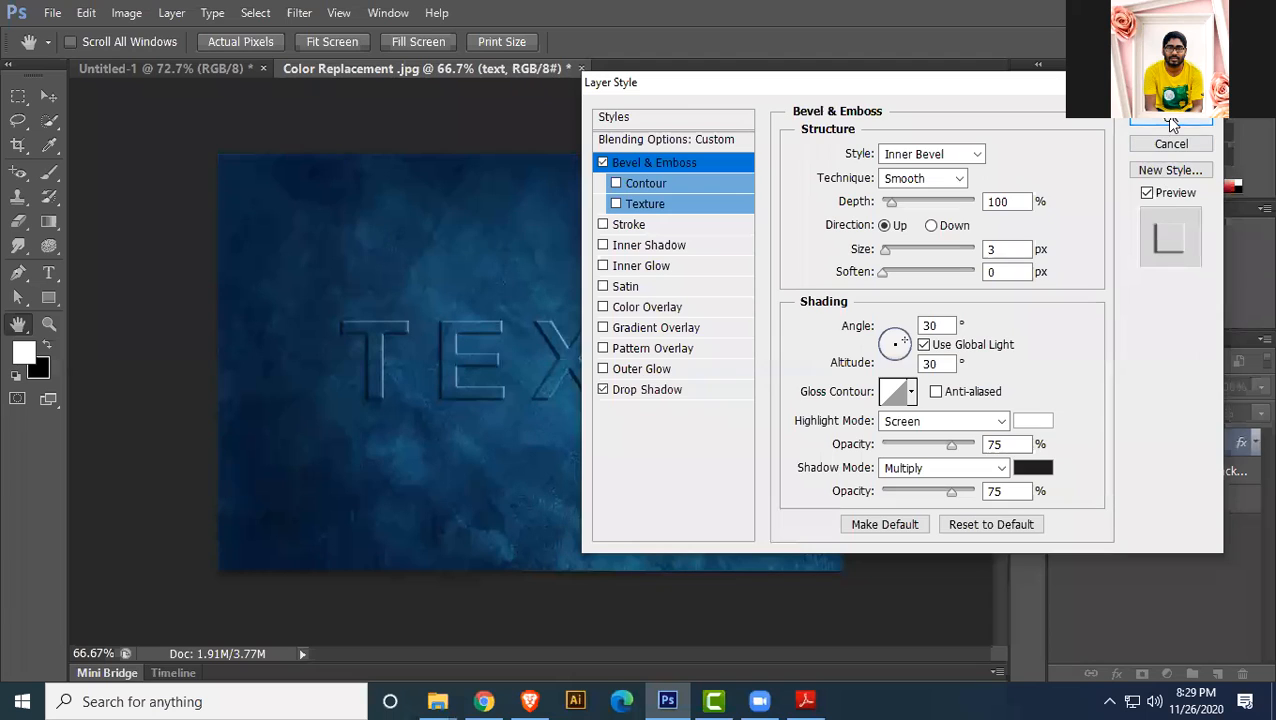
pyautogui.click(1172, 122)
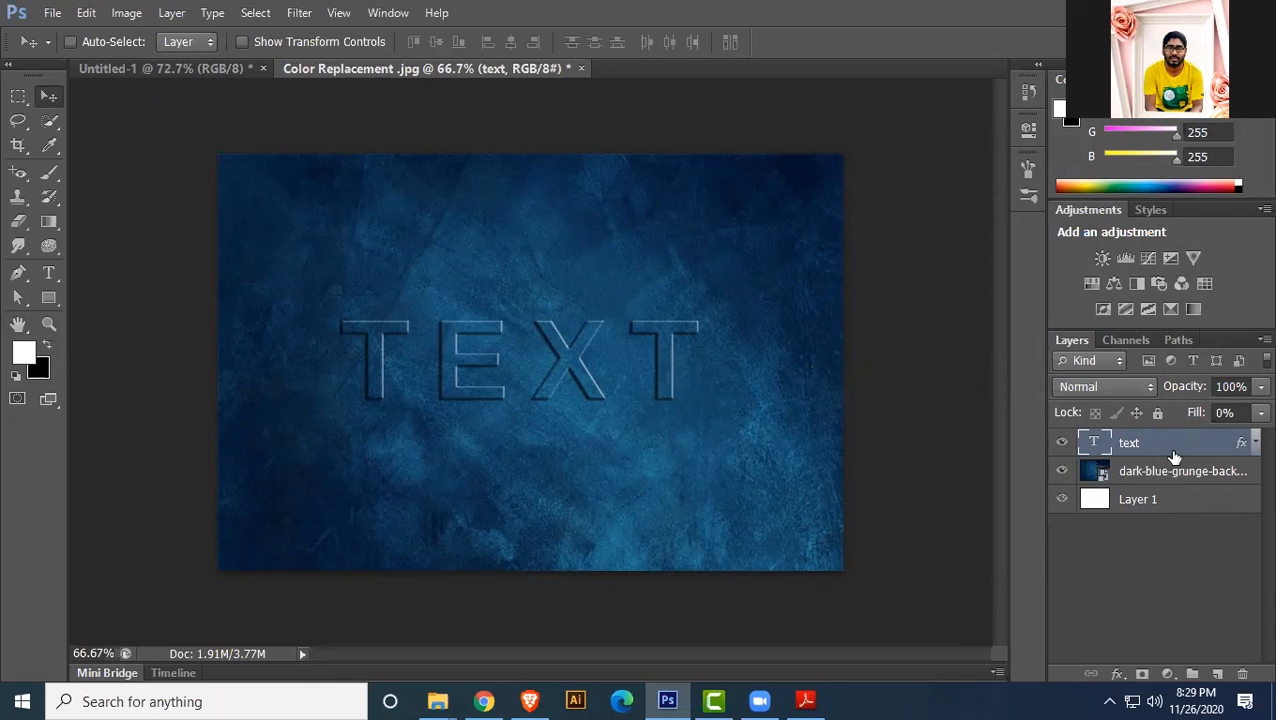
# - Open seven images from the Class - 03 folder, including Art history.jpg, the blue grunge background and Untitled-1.jpg, and switch to Art history.jpg
pyautogui.click(52, 13)
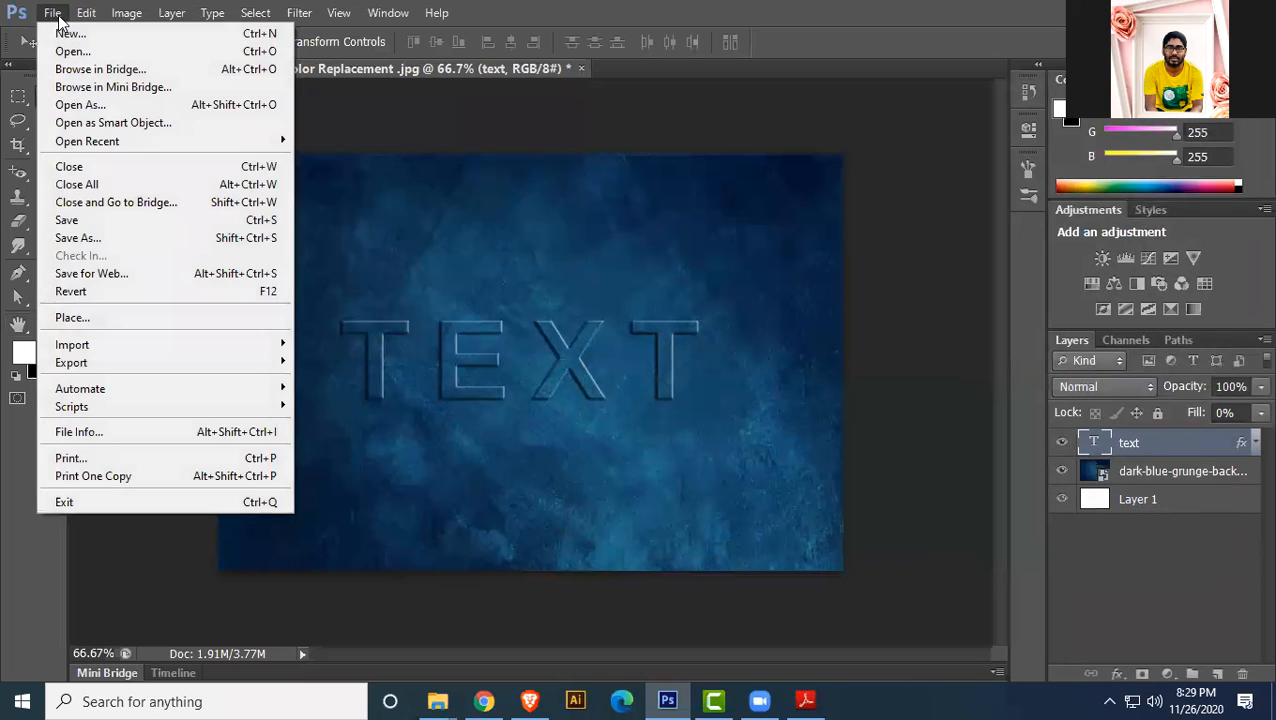
pyautogui.click(74, 52)
pyautogui.click(230, 160)
pyautogui.keyDown('ctrl'); pyautogui.click(335, 164); pyautogui.keyUp('ctrl')
pyautogui.keyDown('ctrl'); pyautogui.click(429, 158); pyautogui.keyUp('ctrl')
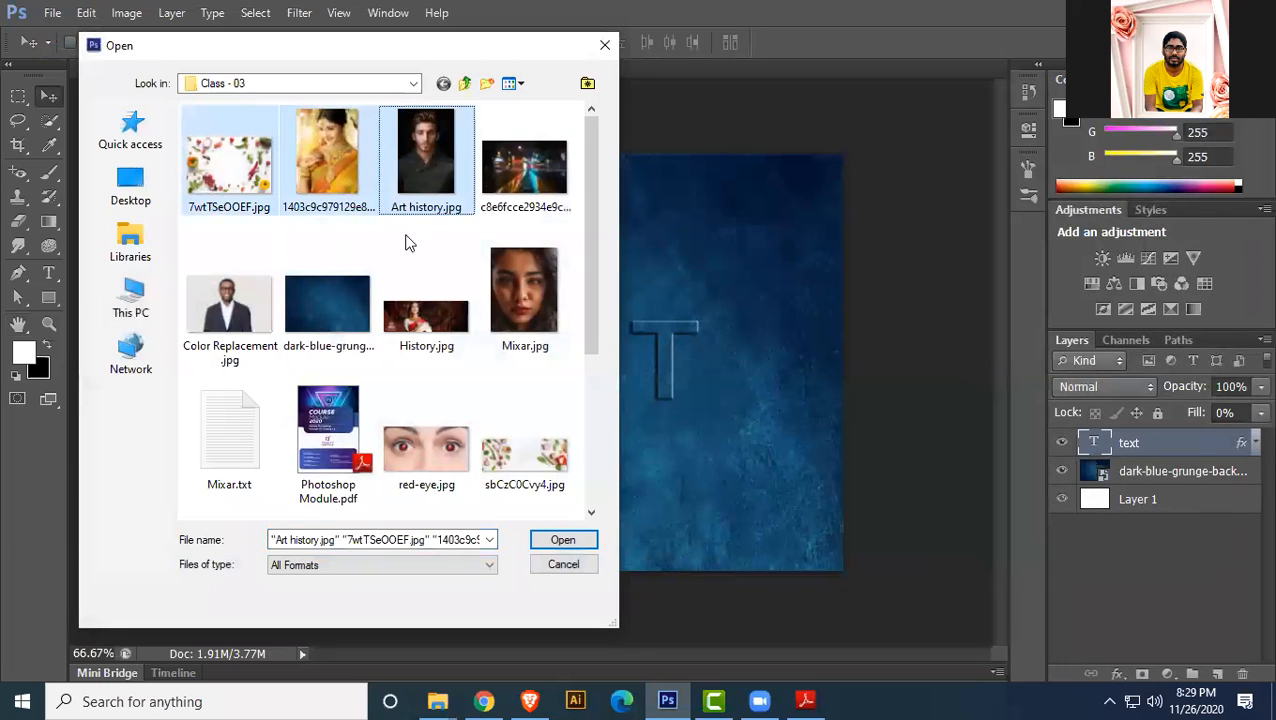
pyautogui.keyDown('ctrl'); pyautogui.click(335, 312); pyautogui.keyUp('ctrl')
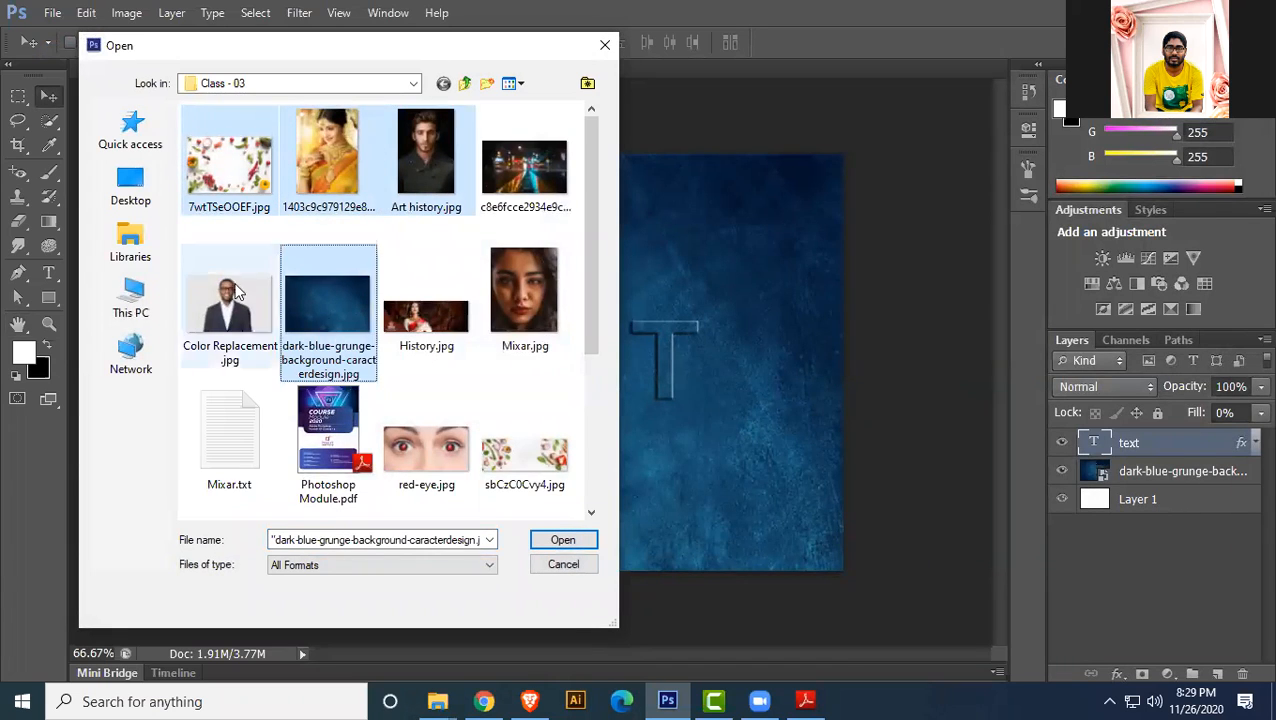
pyautogui.keyDown('ctrl'); pyautogui.click(273, 305); pyautogui.keyUp('ctrl')
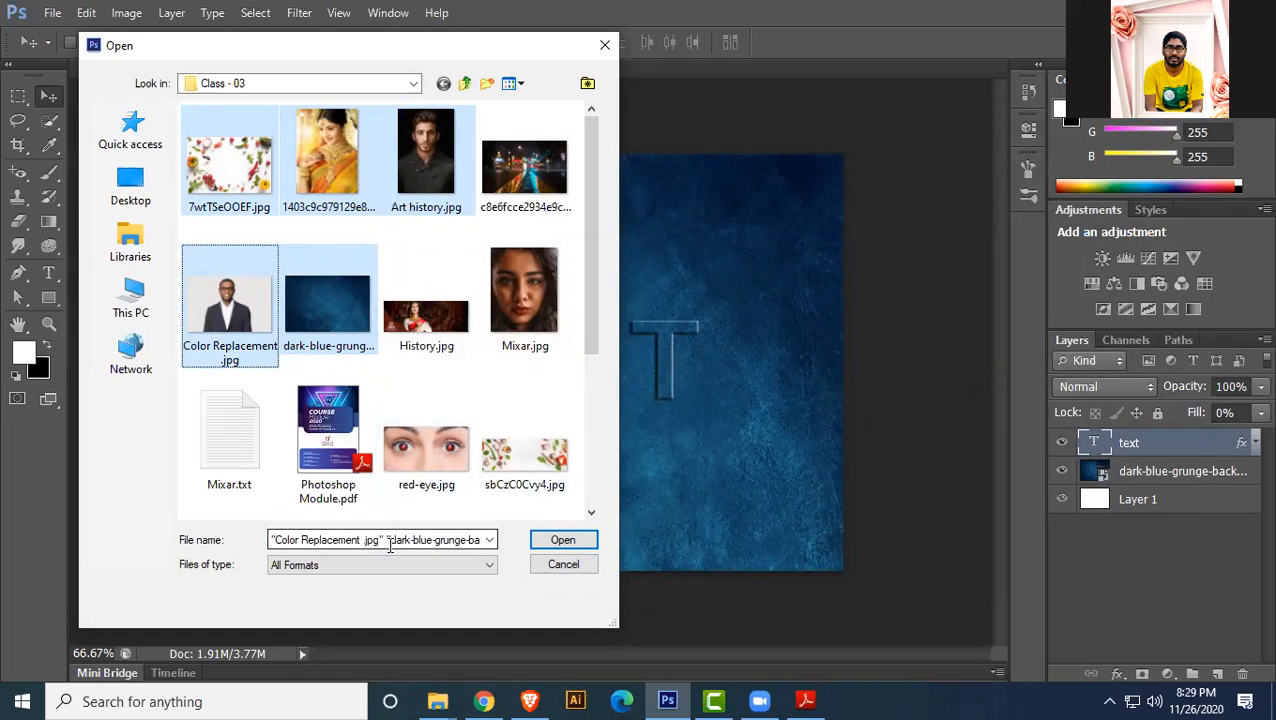
pyautogui.keyDown('ctrl'); pyautogui.click(516, 150); pyautogui.keyUp('ctrl')
pyautogui.scroll(-2, 490, 370)
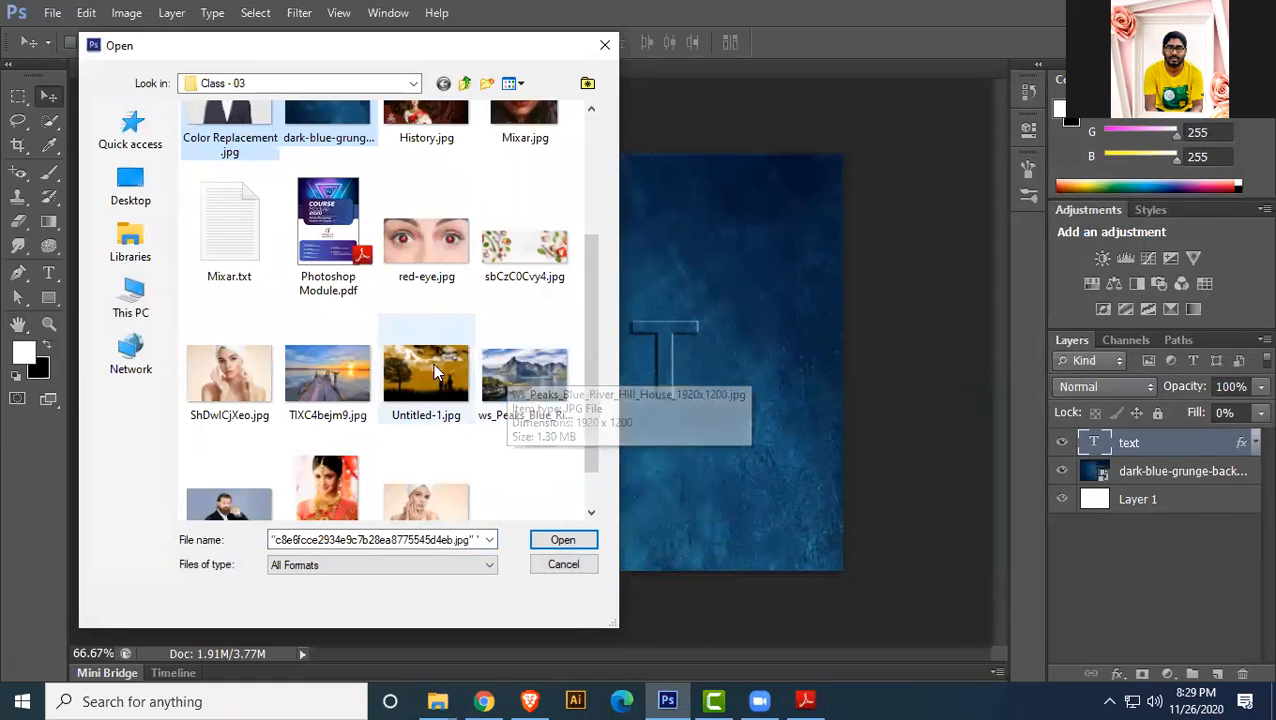
pyautogui.keyDown('ctrl'); pyautogui.click(430, 352); pyautogui.keyUp('ctrl')
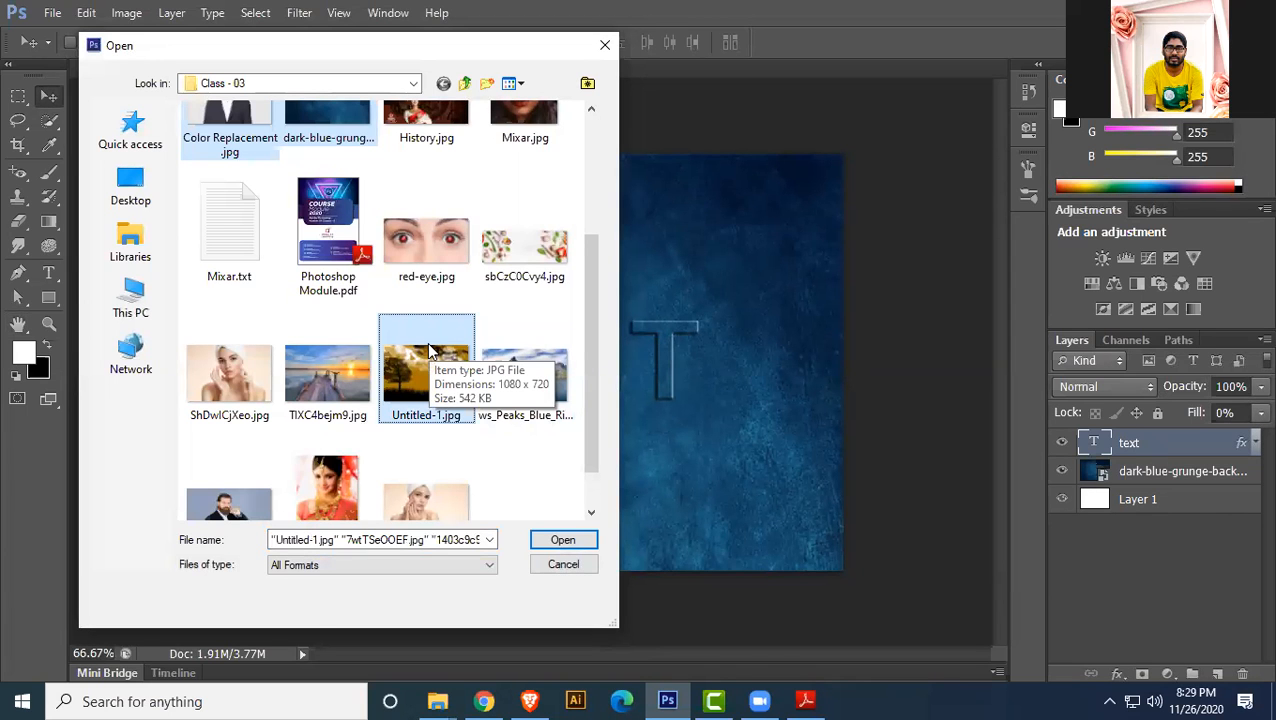
pyautogui.click(550, 540)
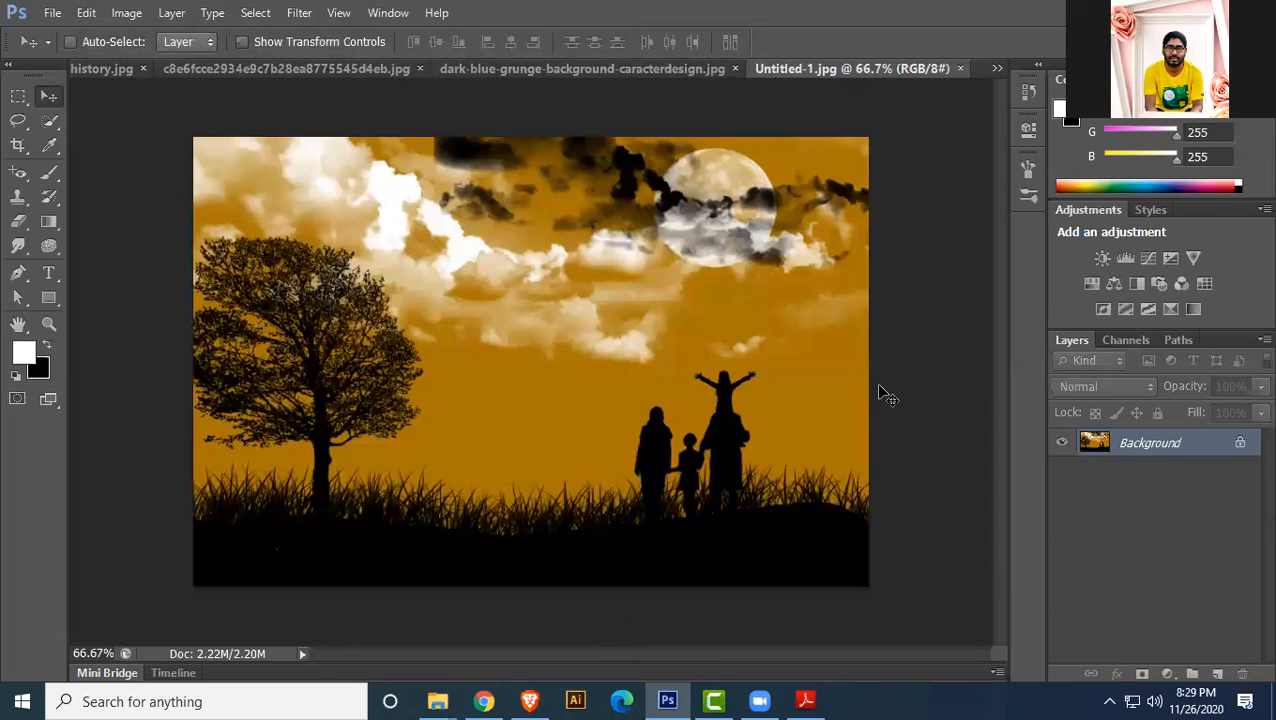
pyautogui.click(101, 71)
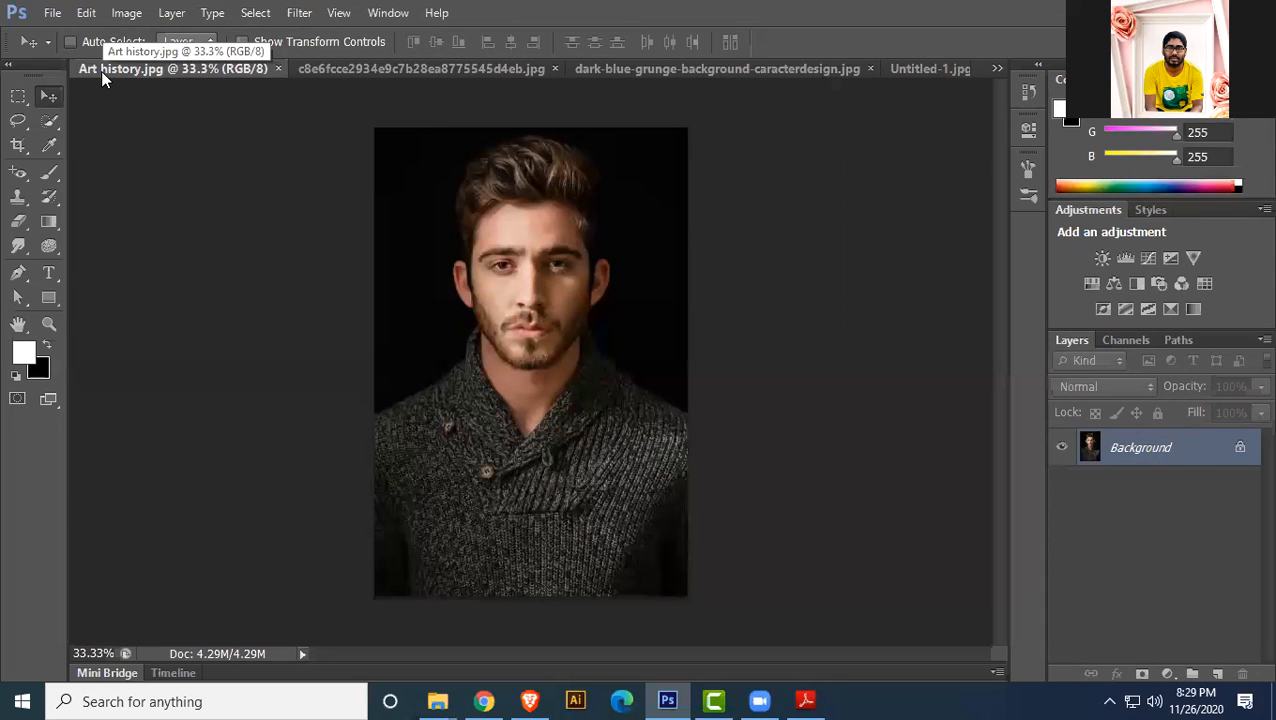
# - Look through the other open images, including the night street photo and Untitled-1.jpg, ending on Color Replacement .jpg
pyautogui.click(444, 66)
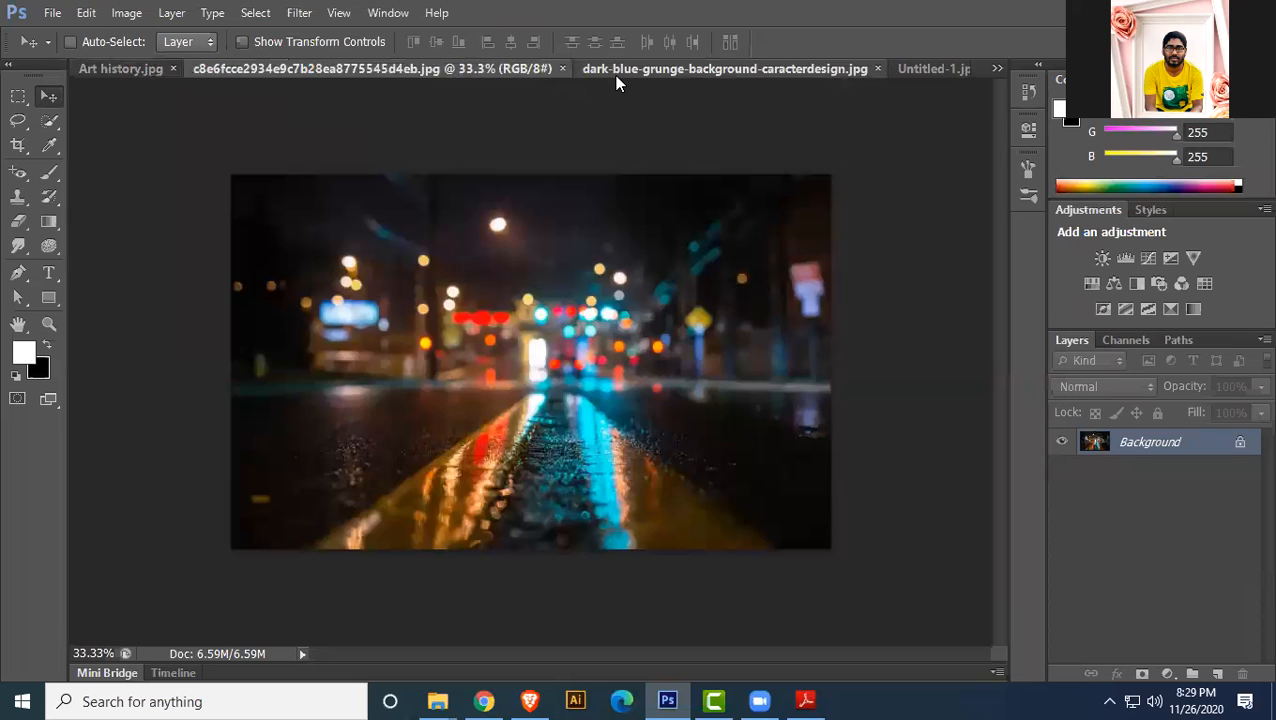
pyautogui.click(616, 77)
pyautogui.click(943, 68)
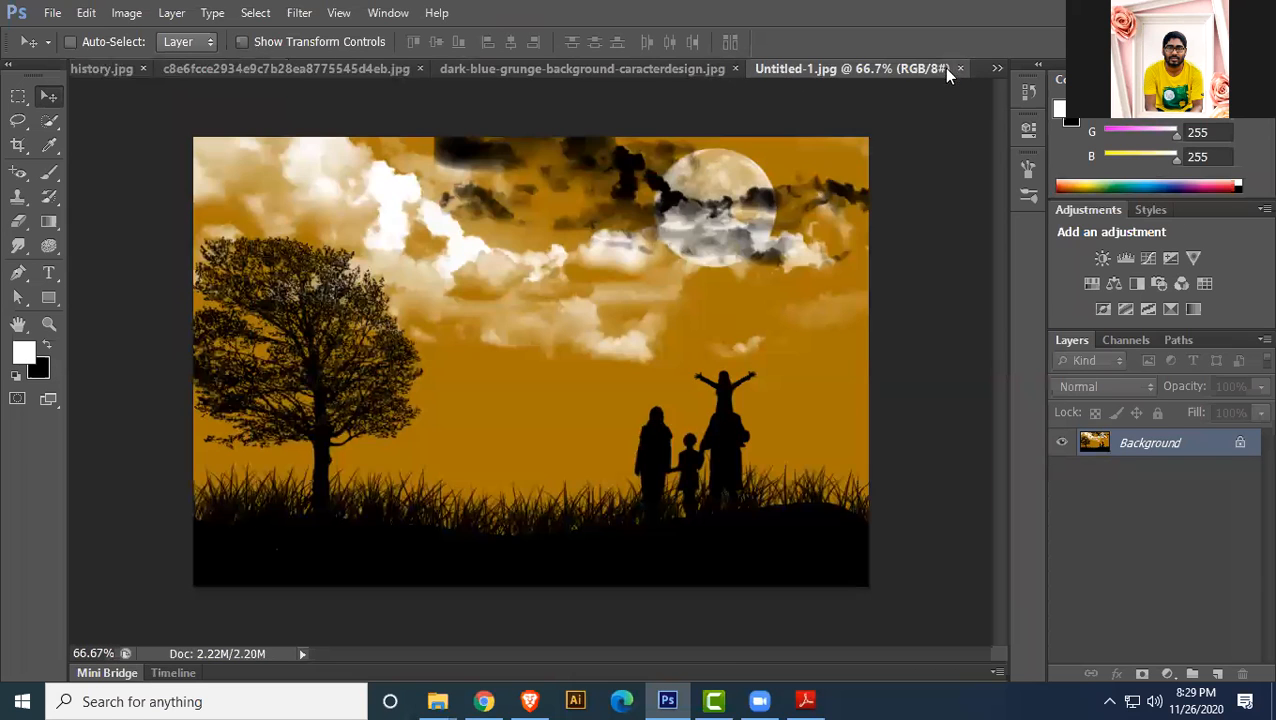
pyautogui.click(997, 69)
pyautogui.click(714, 95)
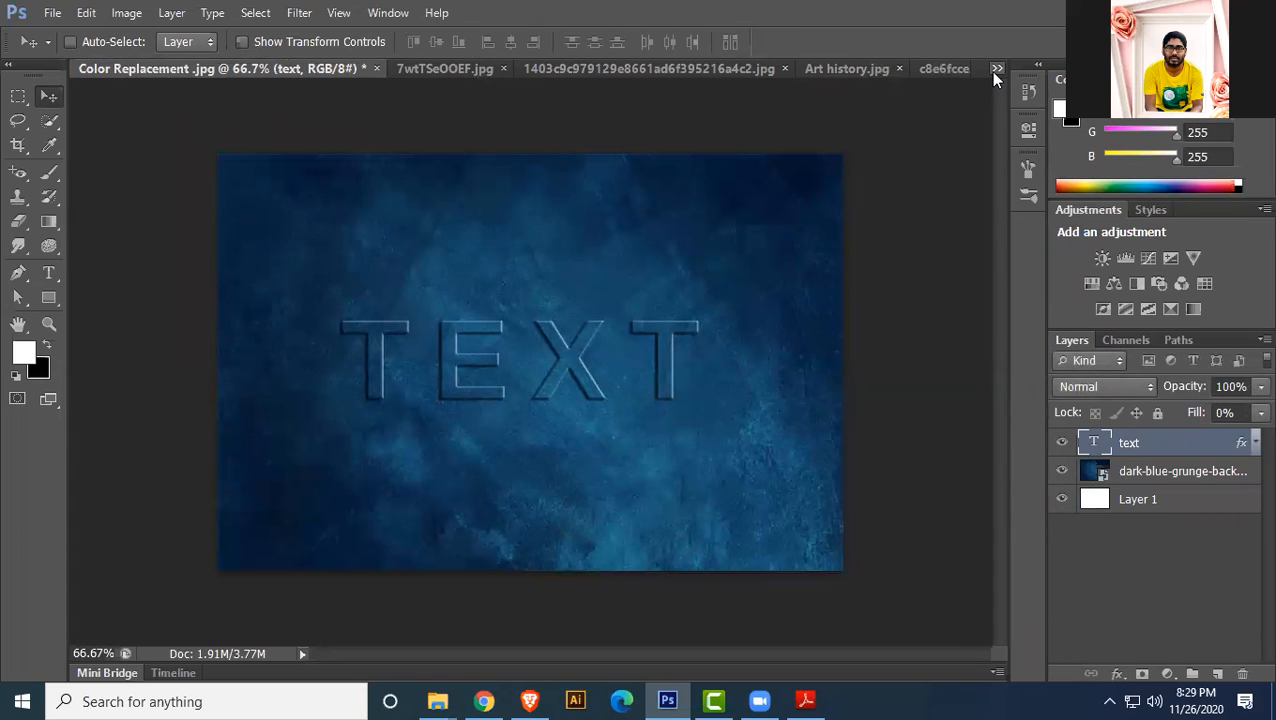
# - Switch to the blank Untitled-1 document and close it without saving
pyautogui.click(995, 72)
pyautogui.click(769, 80)
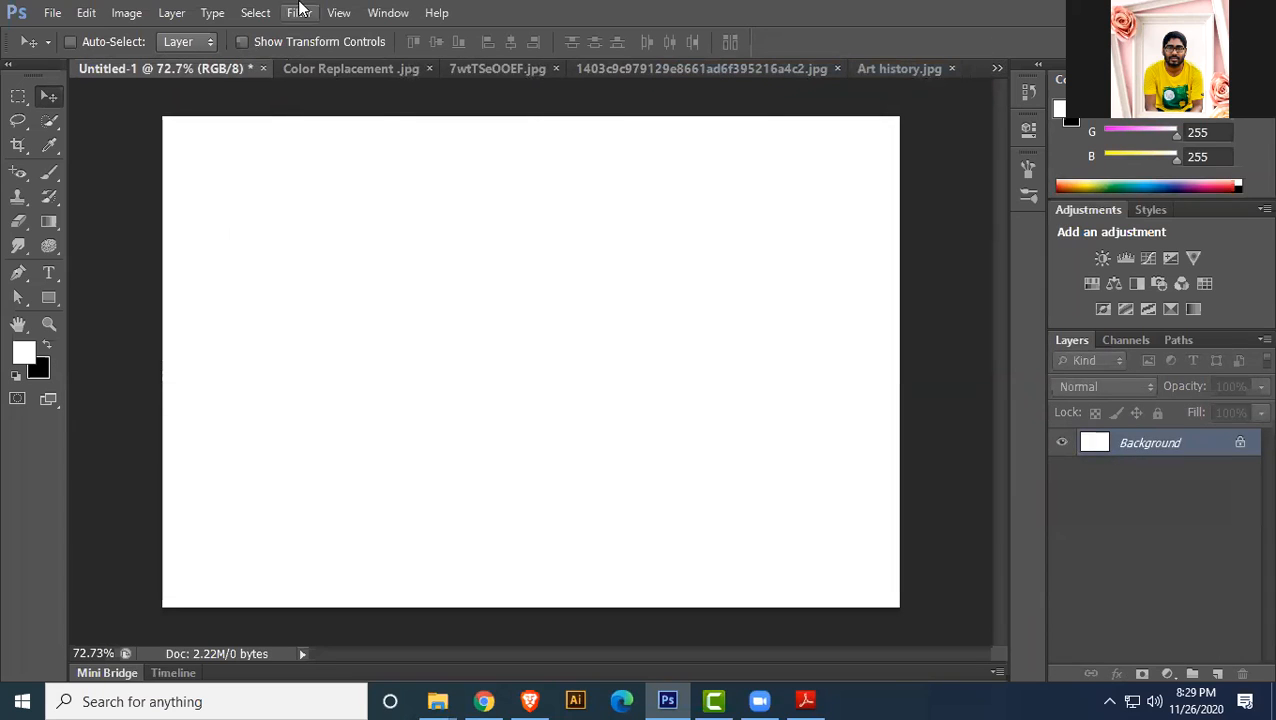
pyautogui.click(263, 69)
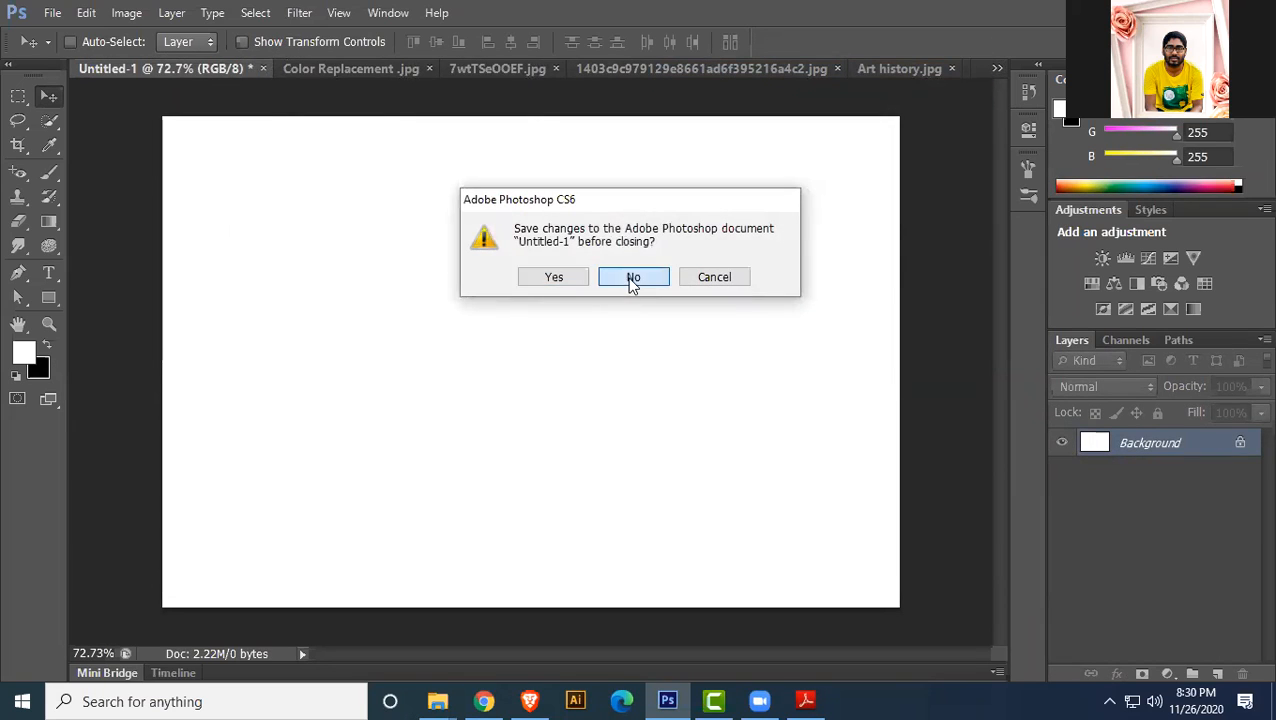
pyautogui.click(630, 283)
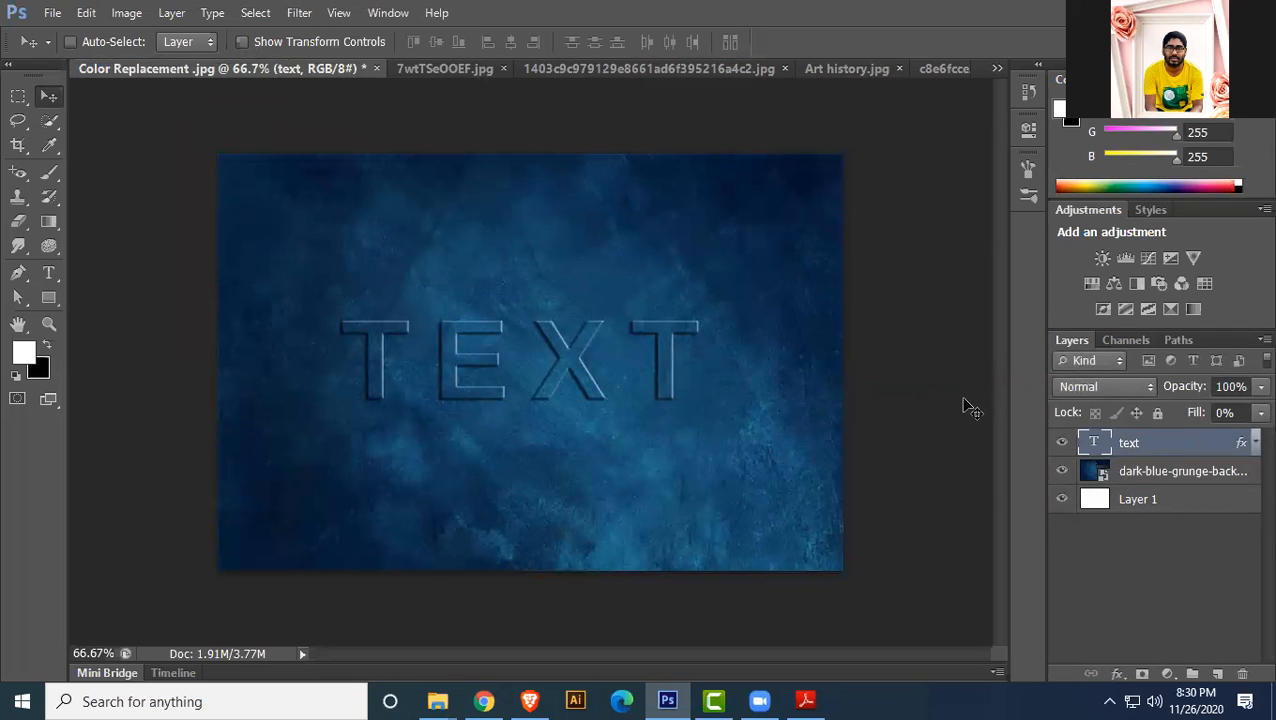
# - Start an automated PDF Presentation and add all open files as its source files
pyautogui.click(52, 13)
pyautogui.moveTo(139, 399)
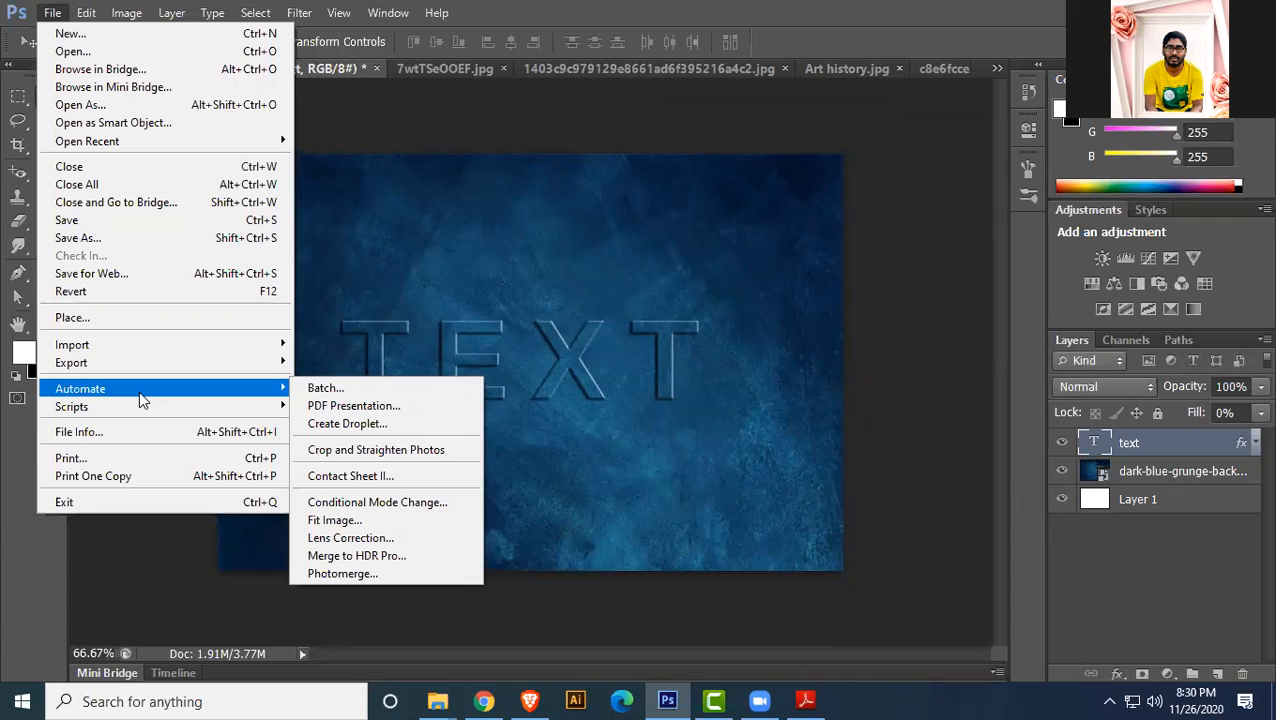
pyautogui.click(365, 405)
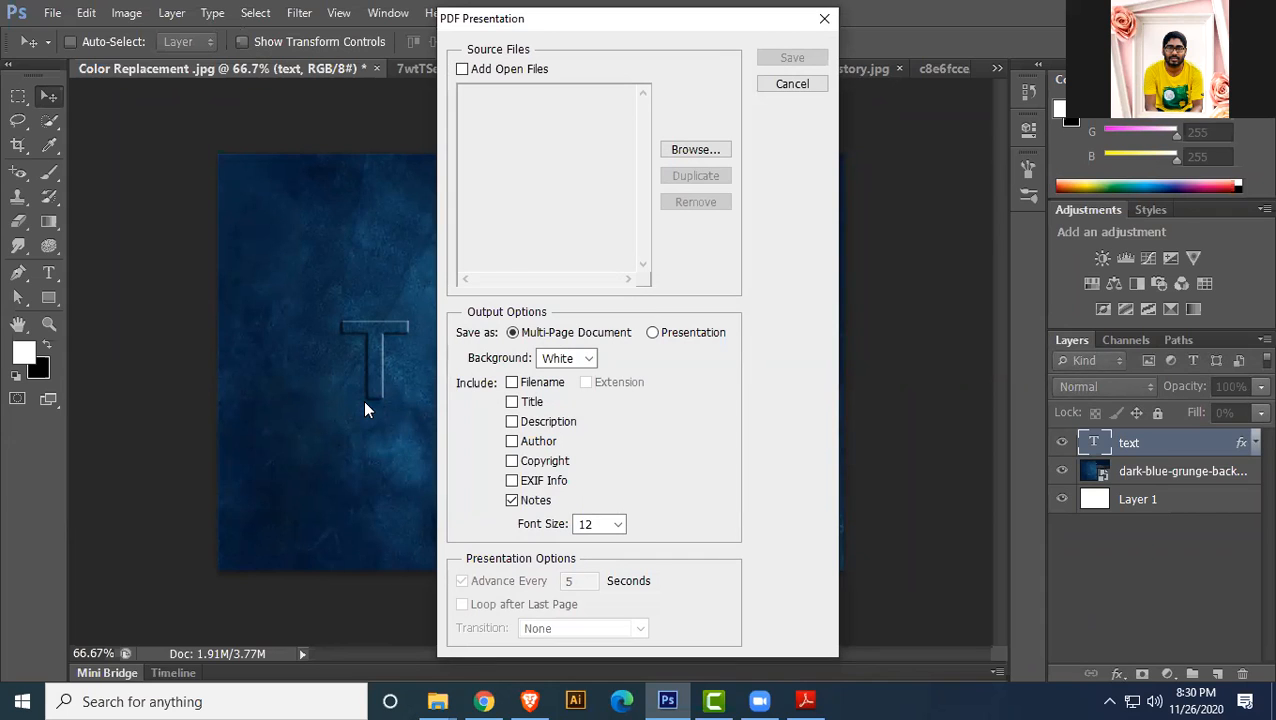
pyautogui.click(461, 68)
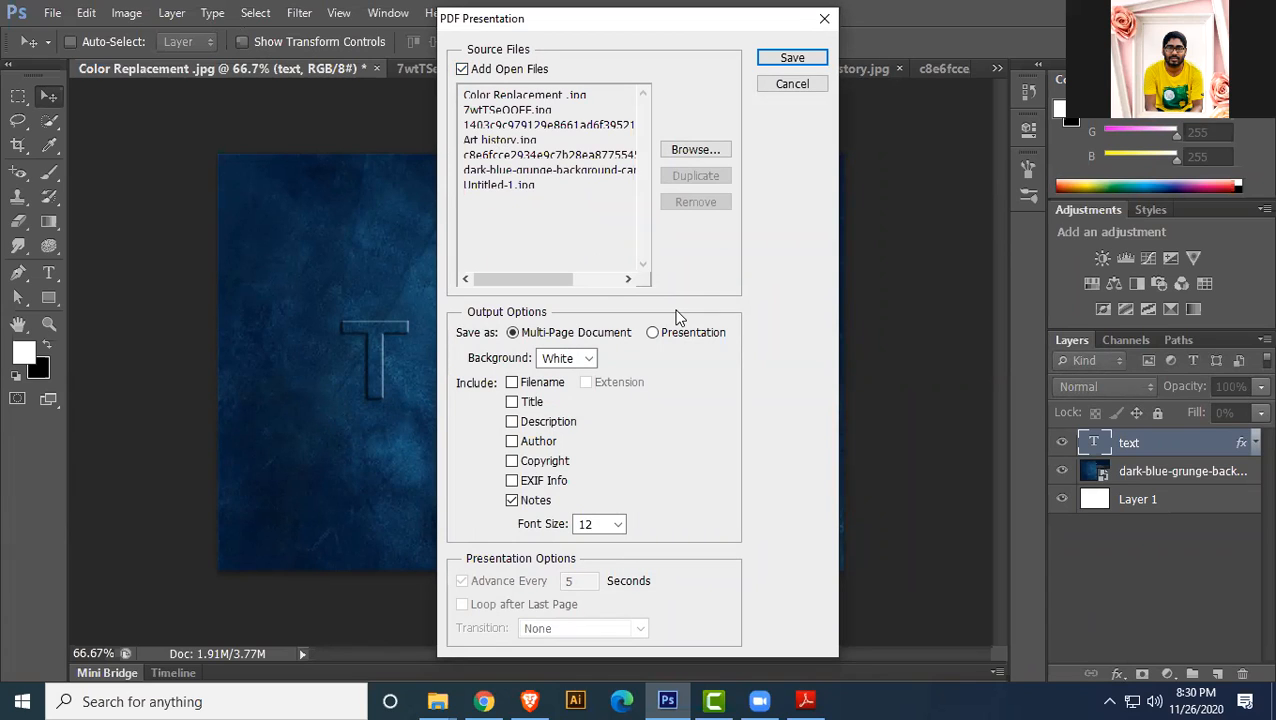
# - Save the presentation as a multi-page document named Untitled.pdf on the Desktop, using the High Quality Print (Modified) preset
pyautogui.click(791, 62)
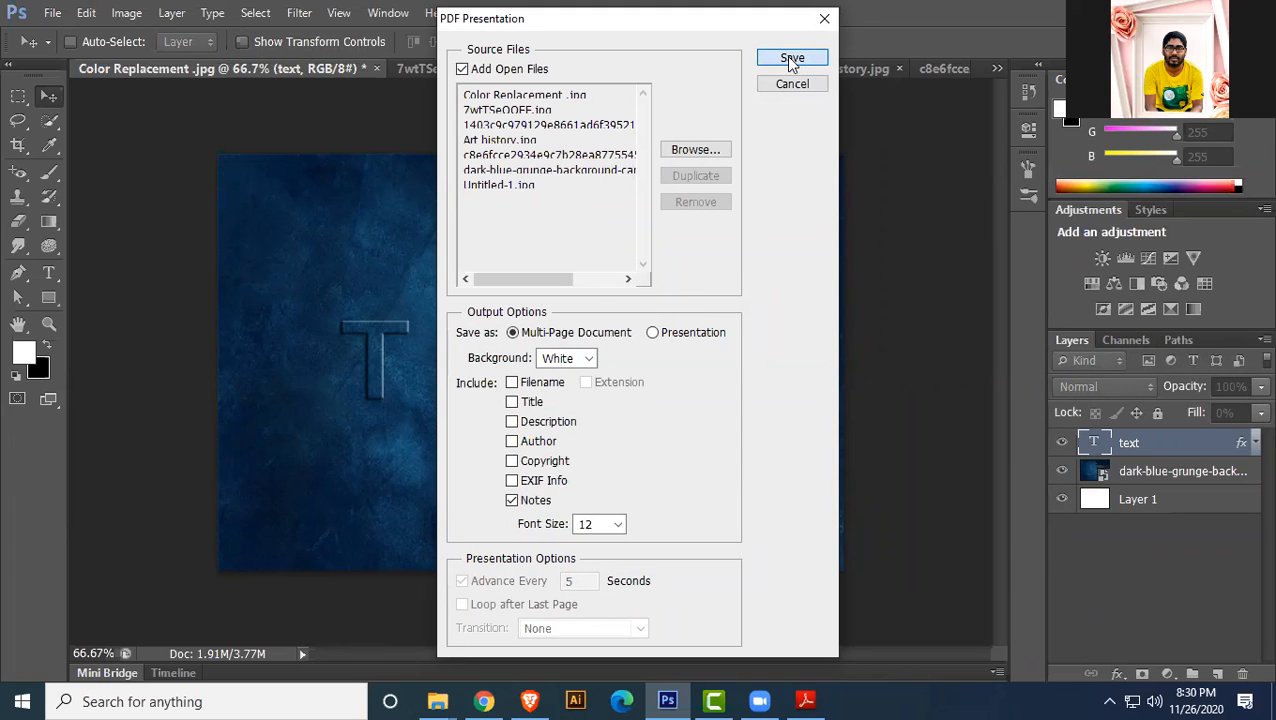
pyautogui.click(791, 62)
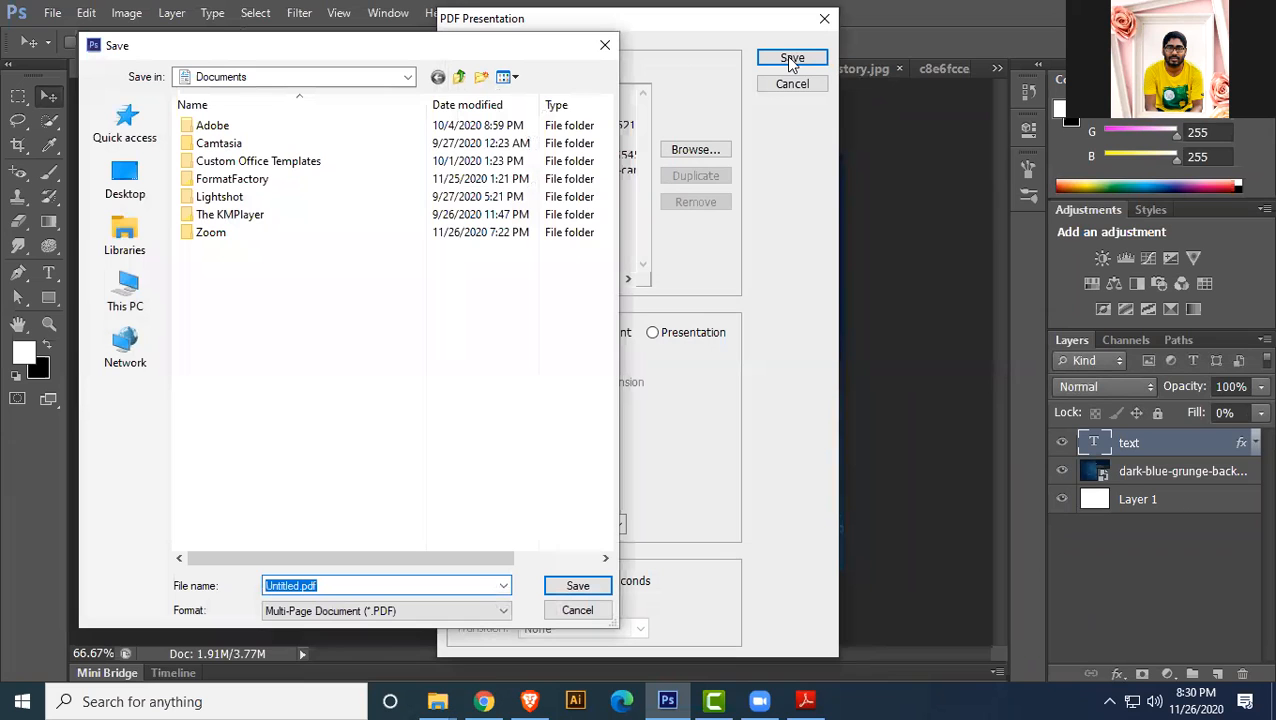
pyautogui.click(125, 180)
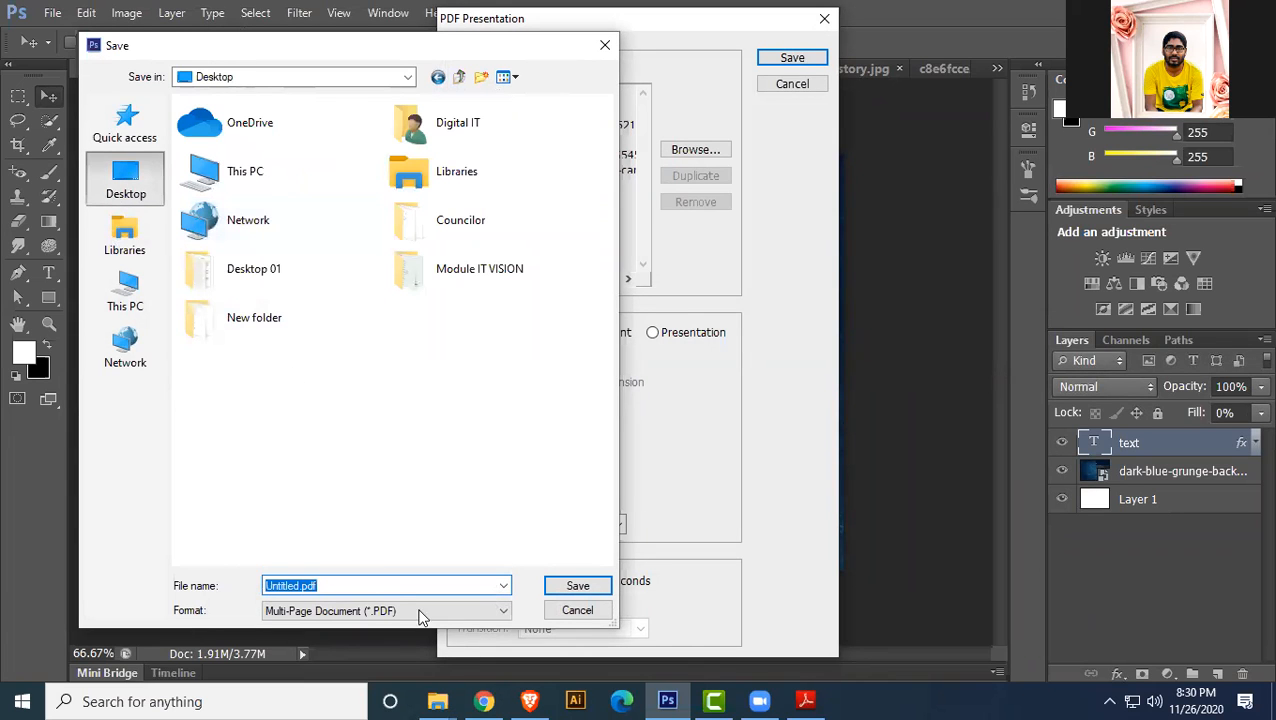
pyautogui.click(584, 585)
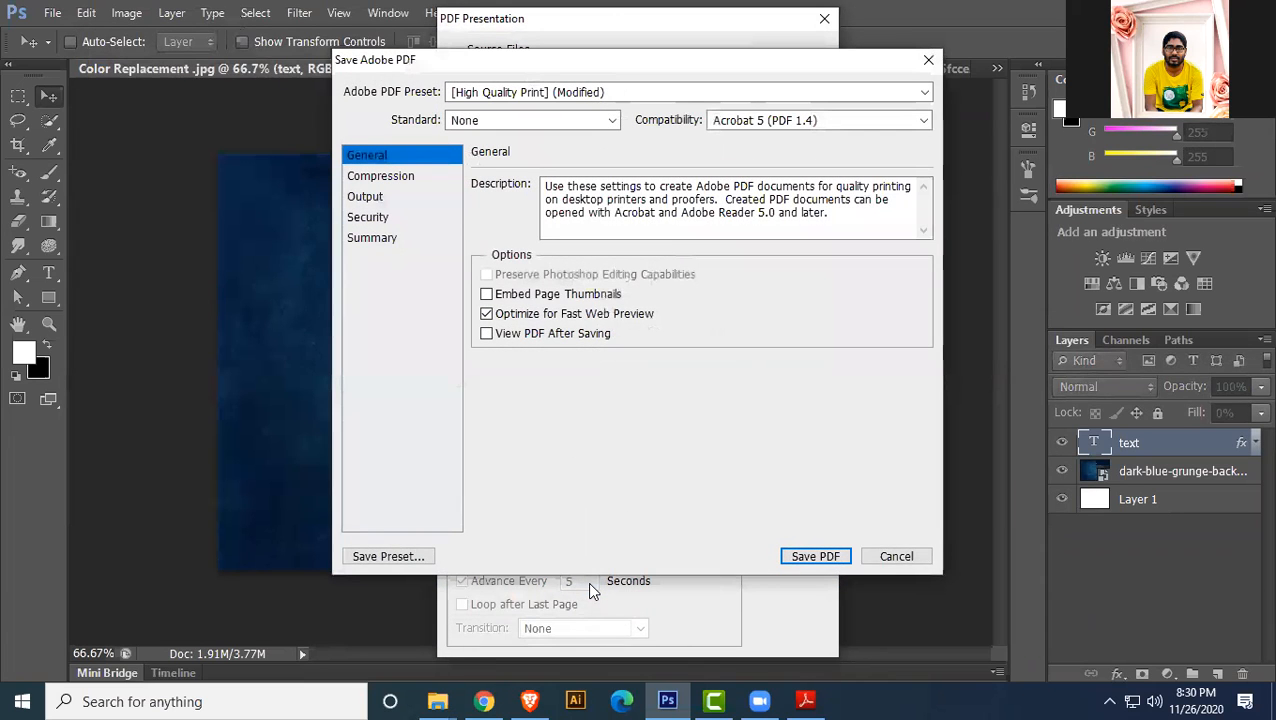
pyautogui.click(813, 556)
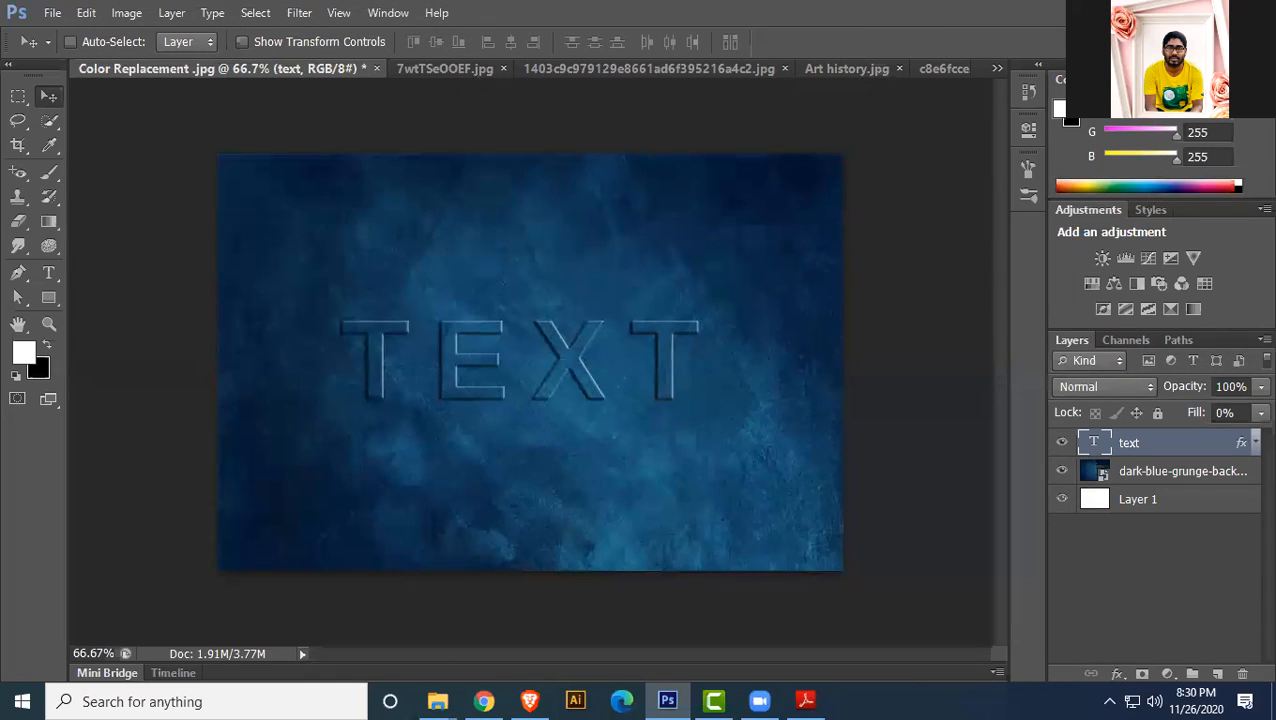
# - Show the desktop, move Untitled.pdf to an empty area beside the Windows logo, and open it in Adobe Reader
pyautogui.click(1176, 12)
pyautogui.click(1174, 12)
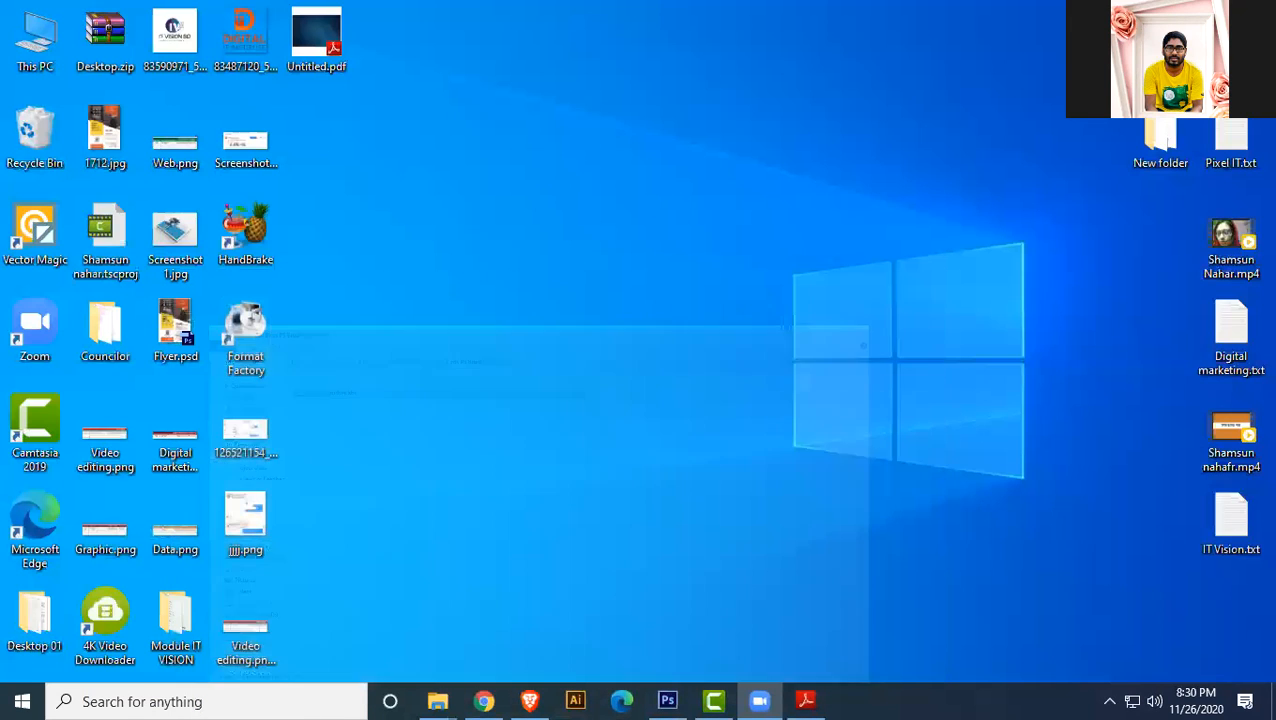
pyautogui.moveTo(318, 41); pyautogui.dragTo(798, 239)
pyautogui.doubleClick(798, 239)
# - Page through Untitled.pdf to its last page, return to the desktop and refresh it
pyautogui.scroll(-2, 850, 272)
pyautogui.scroll(2, 850, 272)
pyautogui.scroll(-1, 850, 272)
pyautogui.scroll(-5, 850, 272)
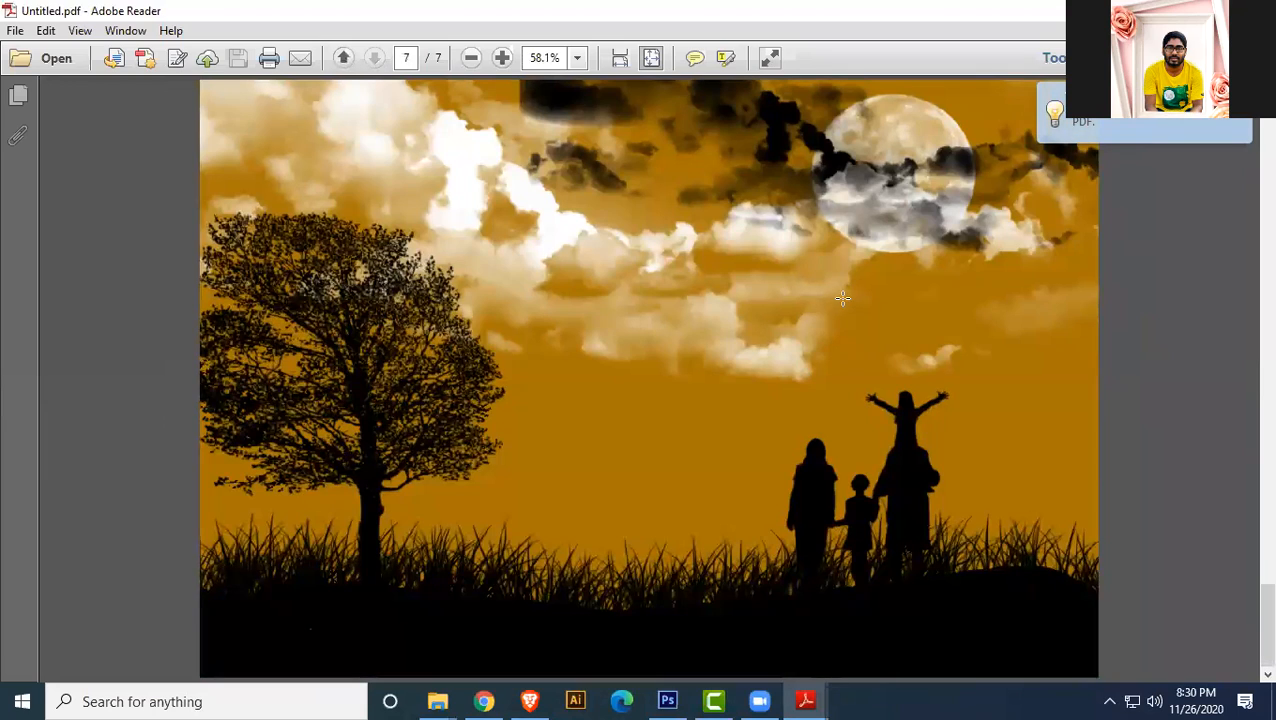
pyautogui.click(1168, 10)
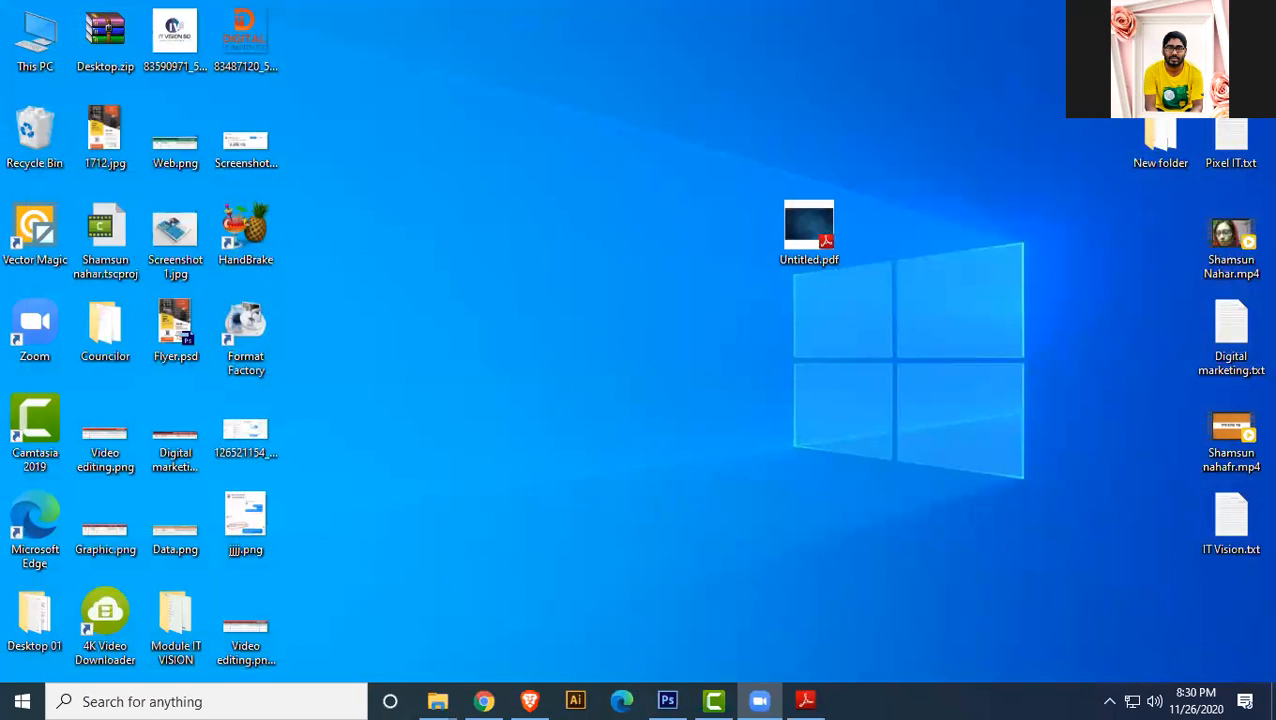
pyautogui.rightClick(339, 150)
pyautogui.click(416, 202)
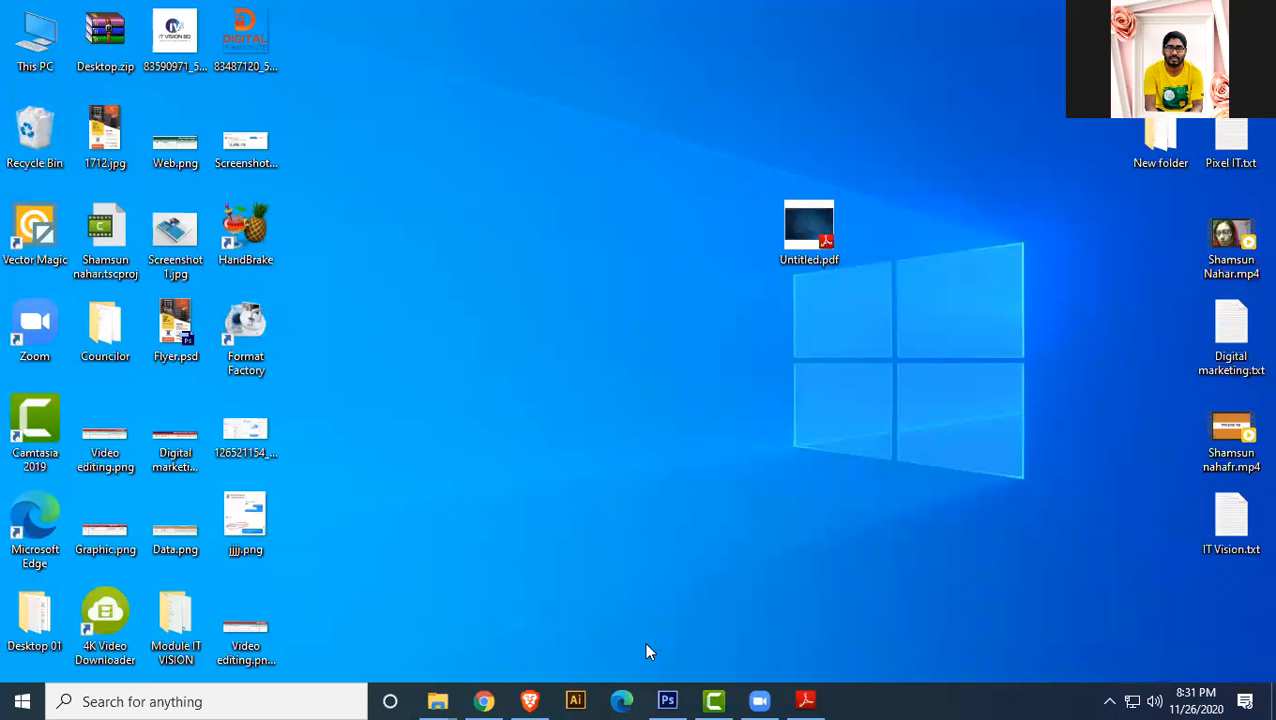
pyautogui.click(667, 701)
pyautogui.click(21, 249)
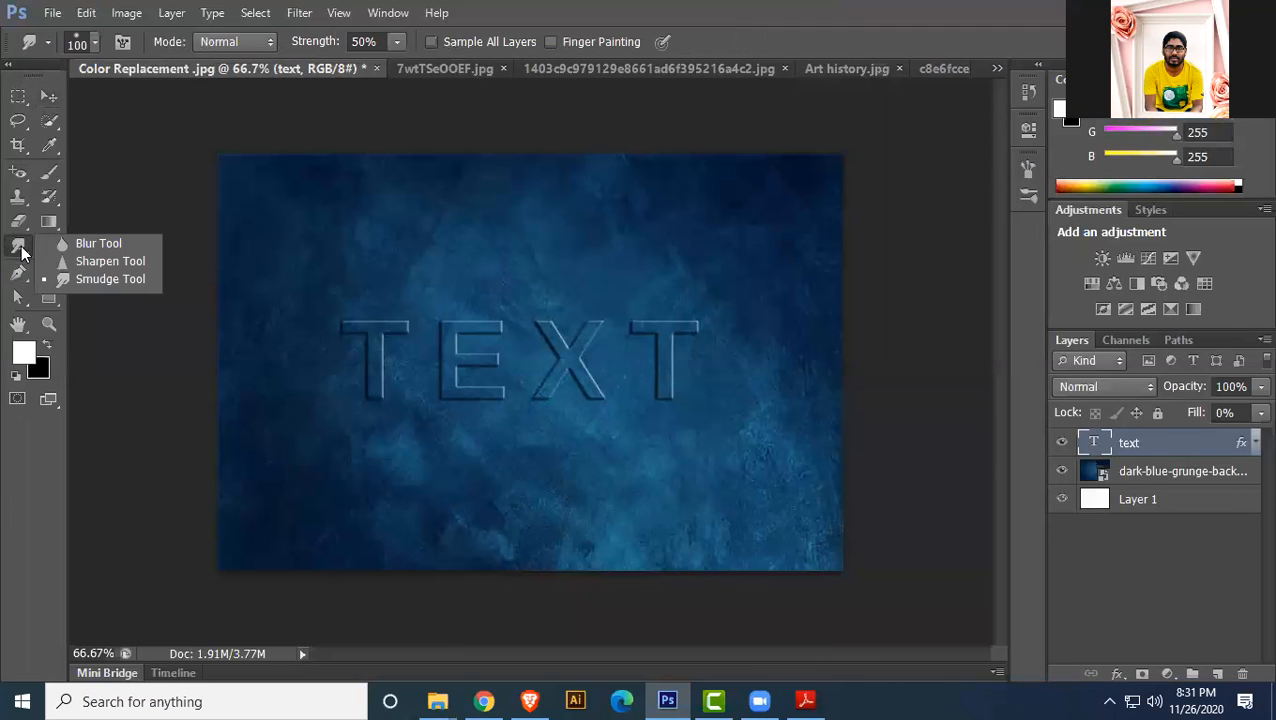
pyautogui.click(898, 22)
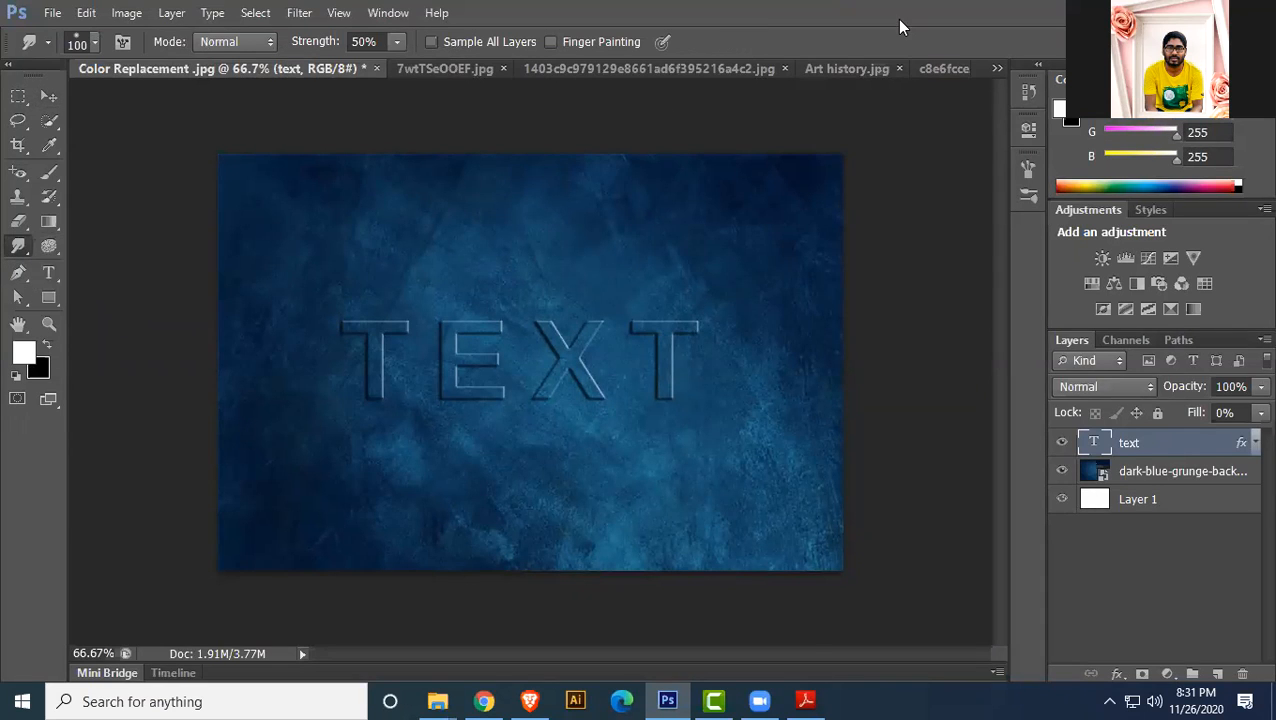
# - Switch to Photoshop Module.pdf in Adobe Reader and review the Class - 03 topic list, including Save PDF
pyautogui.click(804, 700)
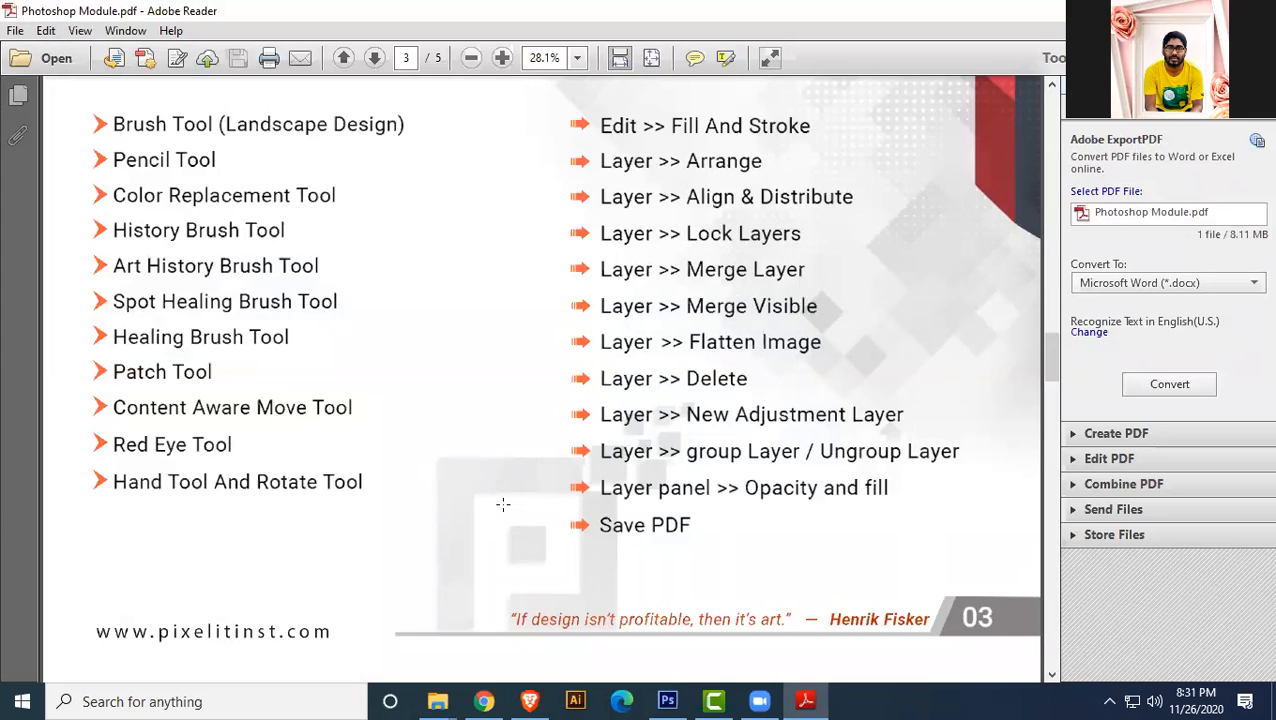
pyautogui.scroll(-3, 505, 504)
pyautogui.scroll(2, 596, 557)
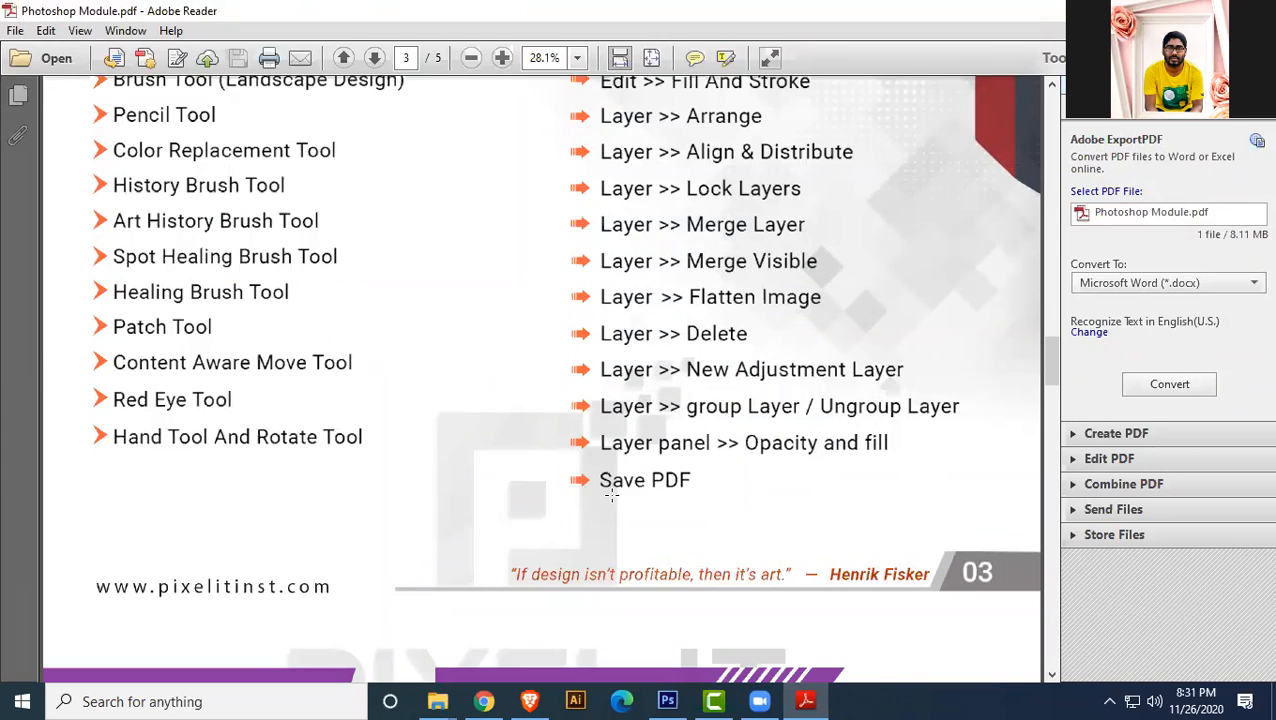
pyautogui.scroll(2, 611, 495)
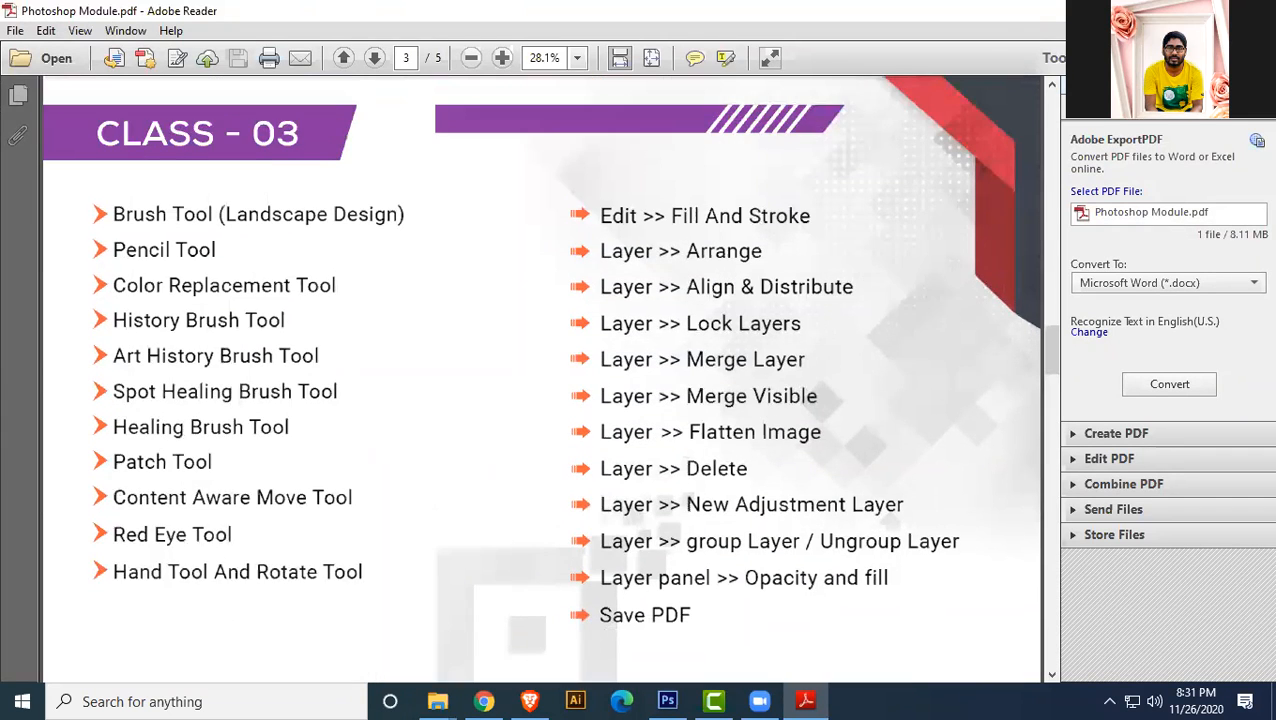
# - Return to Photoshop, activate the Move tool, and start another PDF Presentation with all open files added
pyautogui.hotkey('alt', 'Tab')
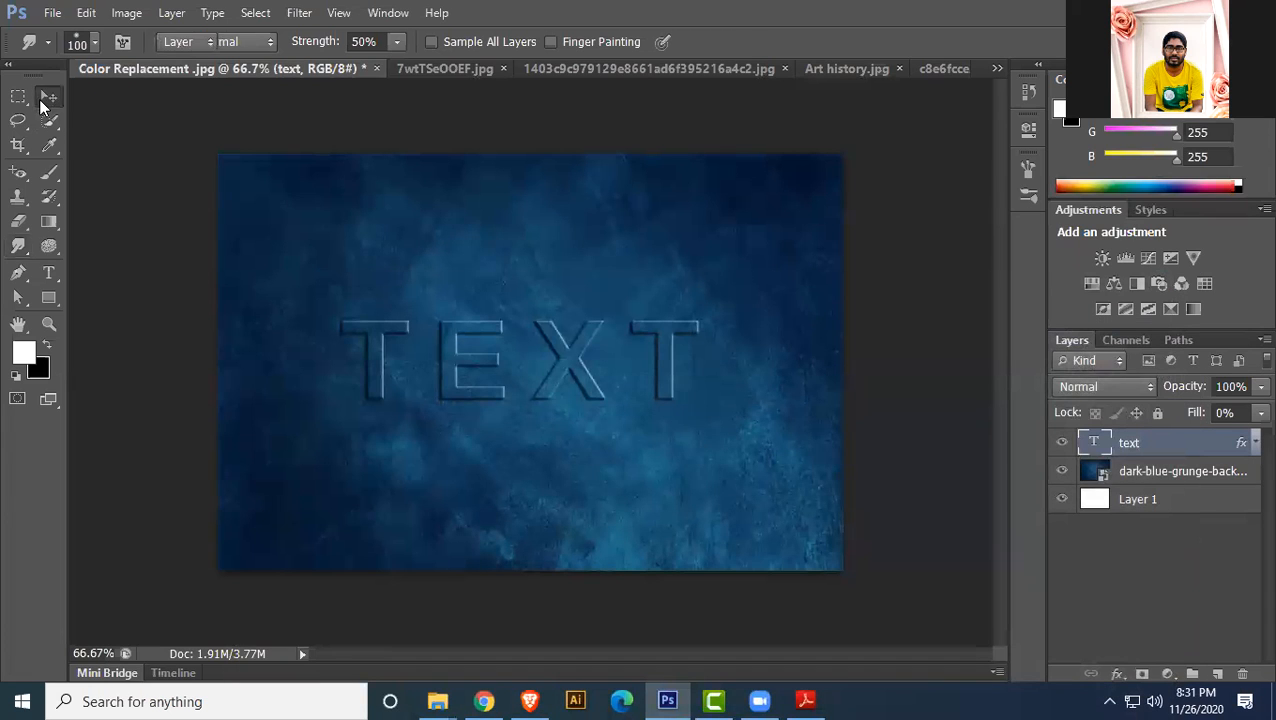
pyautogui.click(46, 98)
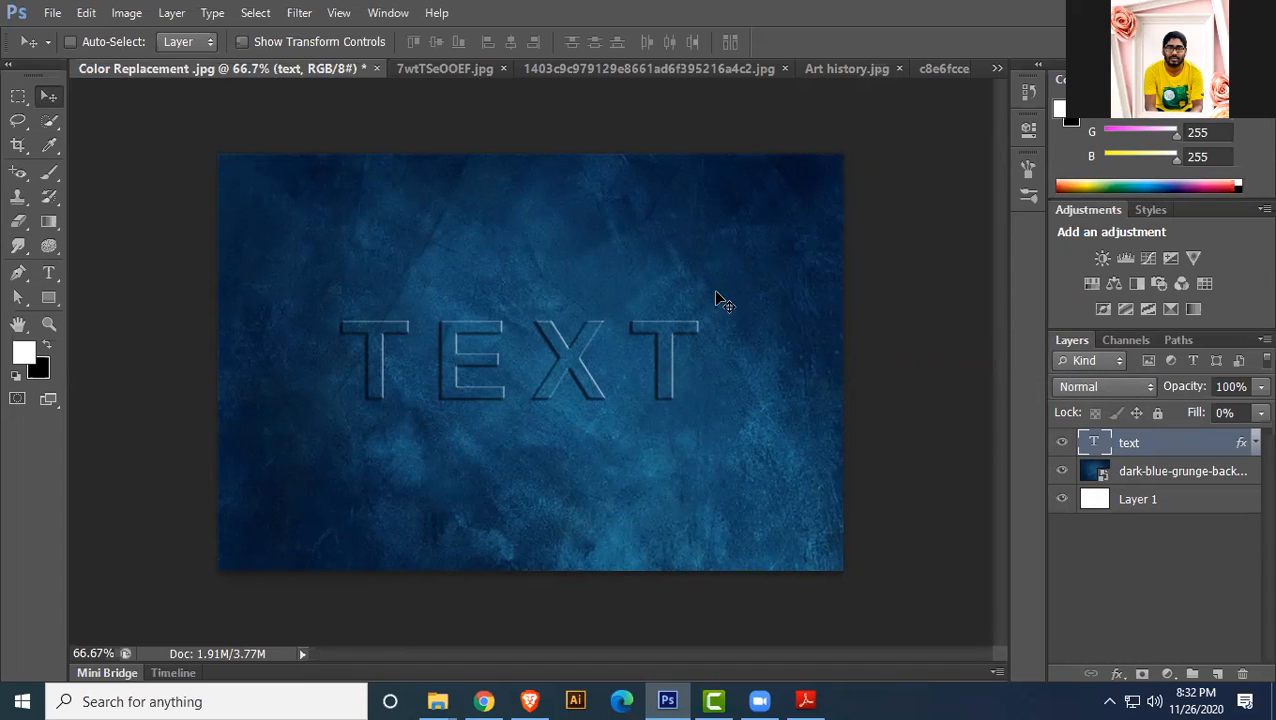
pyautogui.click(52, 12)
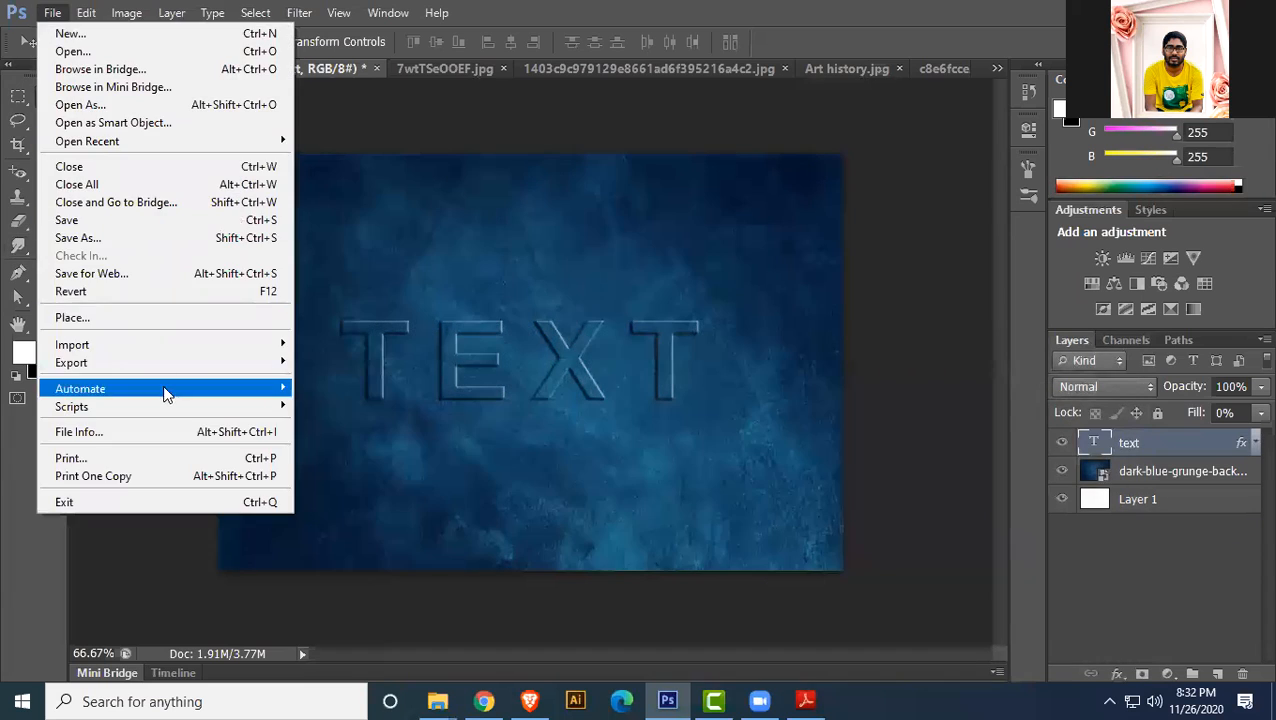
pyautogui.moveTo(190, 387)
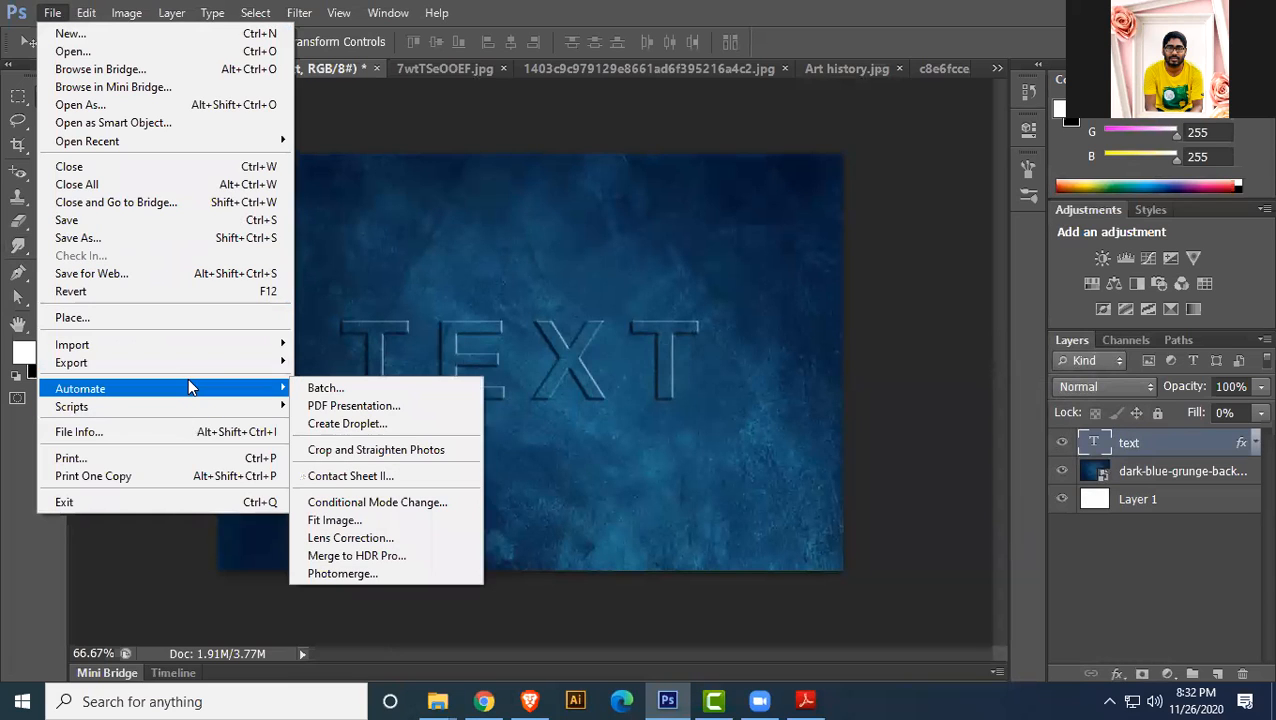
pyautogui.click(339, 410)
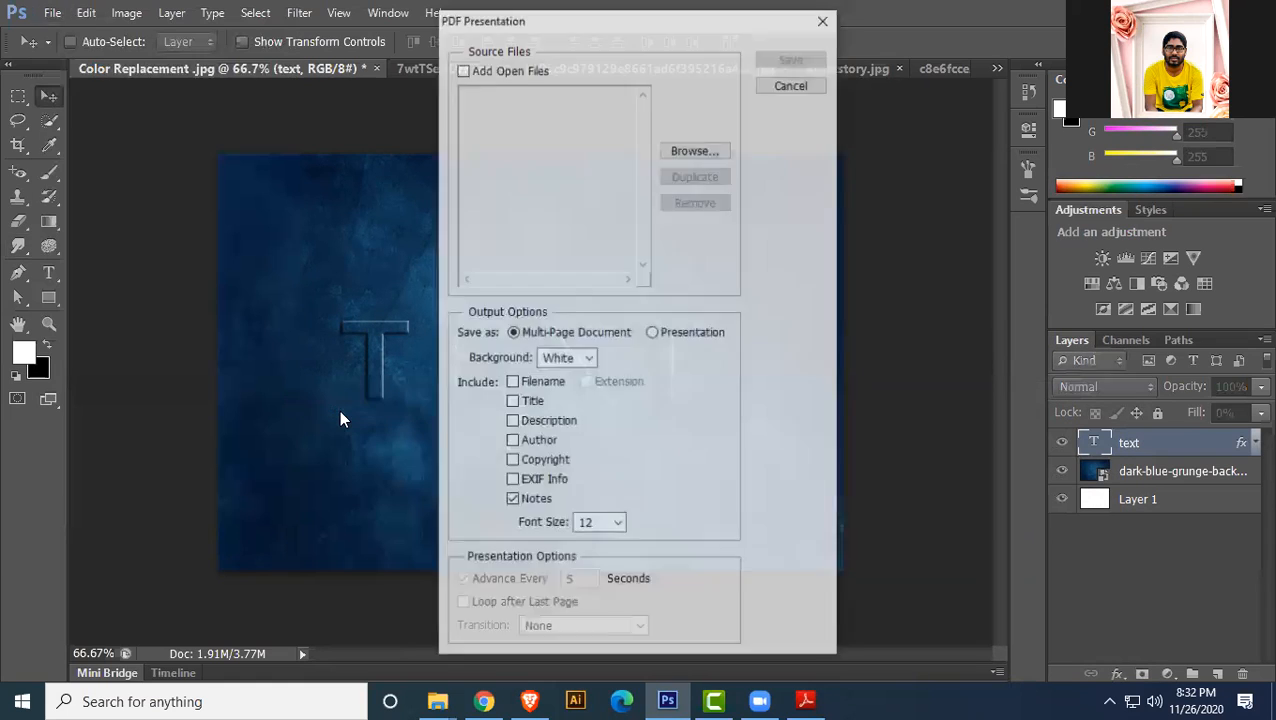
pyautogui.click(497, 72)
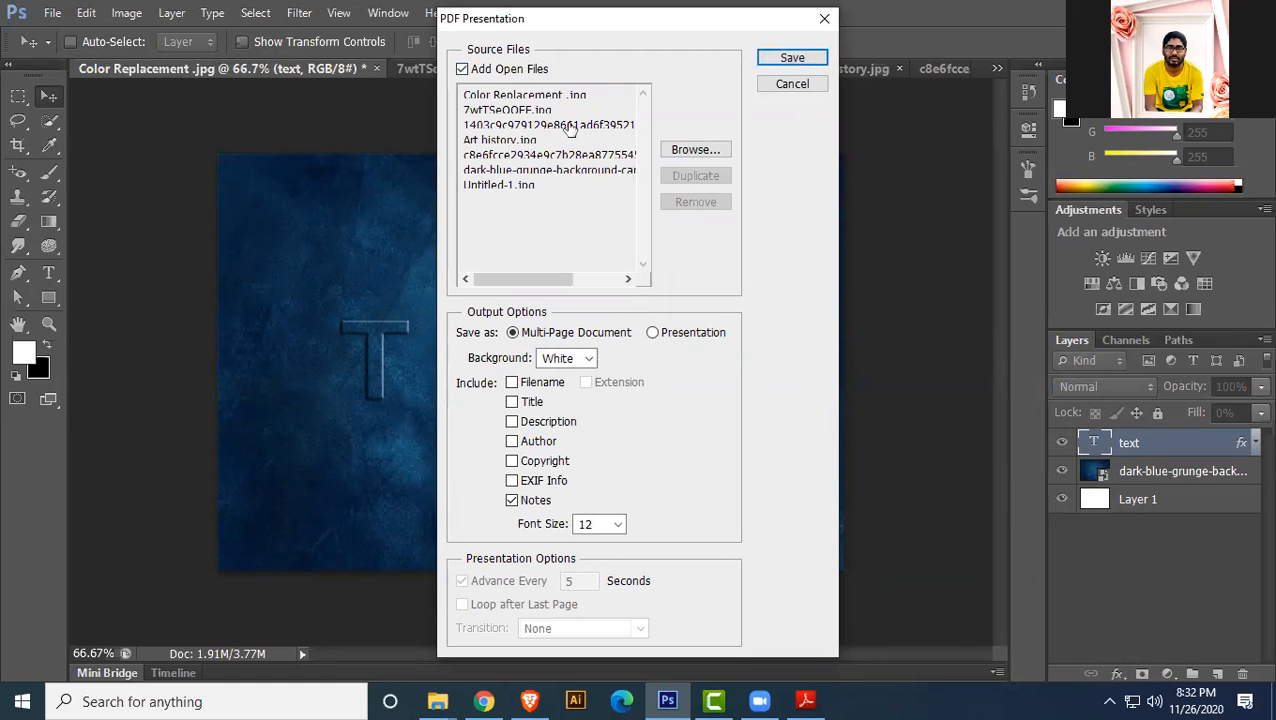
# - Save the multi-page PDF to the Desktop as Untitled.pdf, replacing the existing file, with the High Quality Print (Modified) preset
pyautogui.click(792, 59)
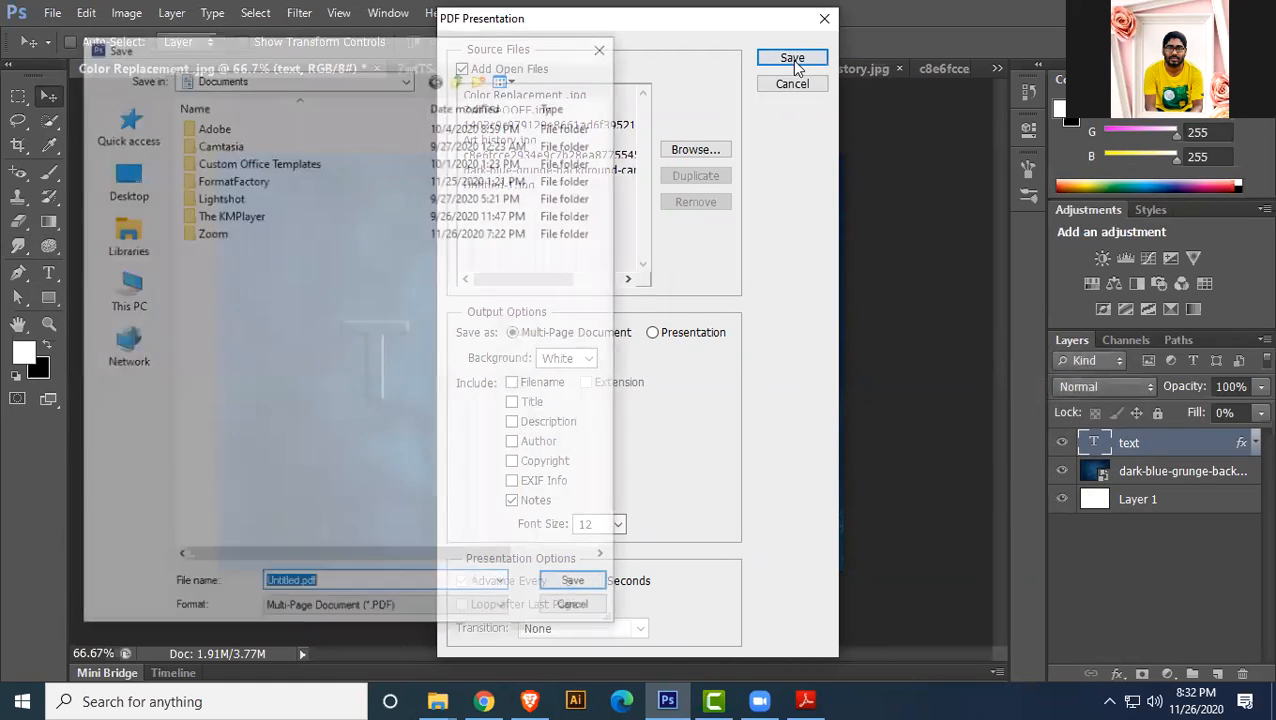
pyautogui.click(125, 178)
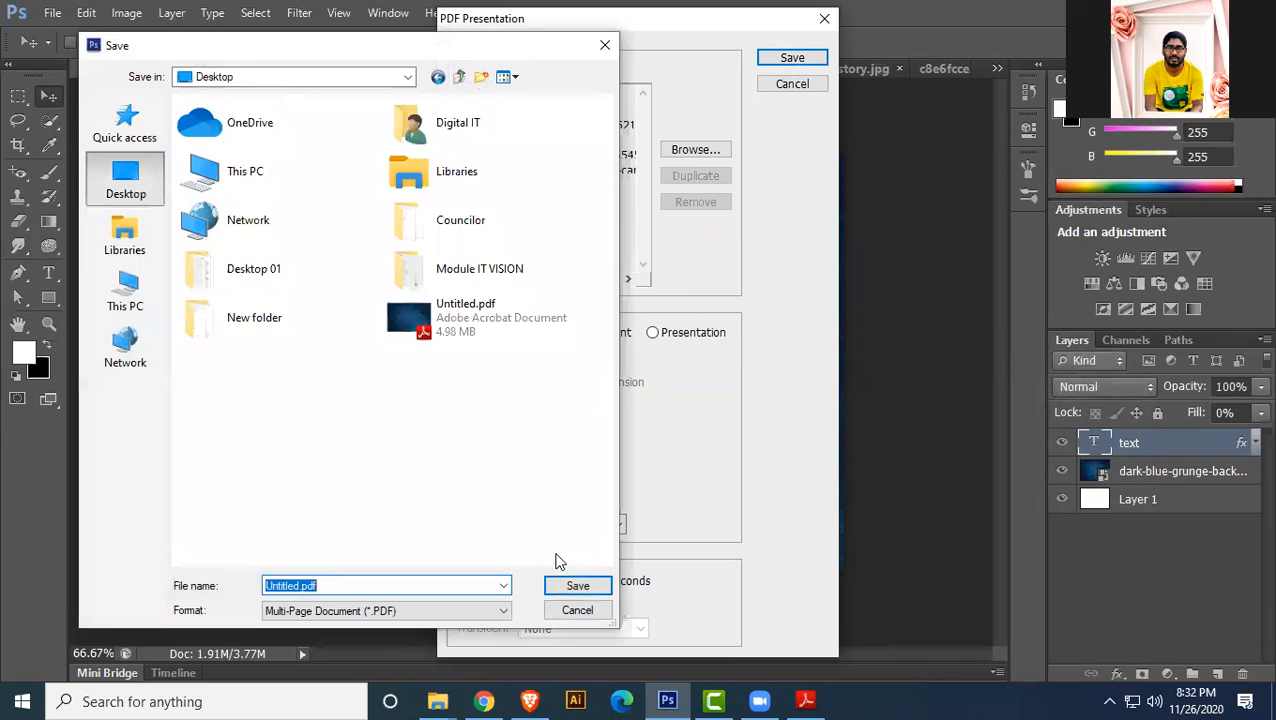
pyautogui.click(565, 588)
pyautogui.click(578, 278)
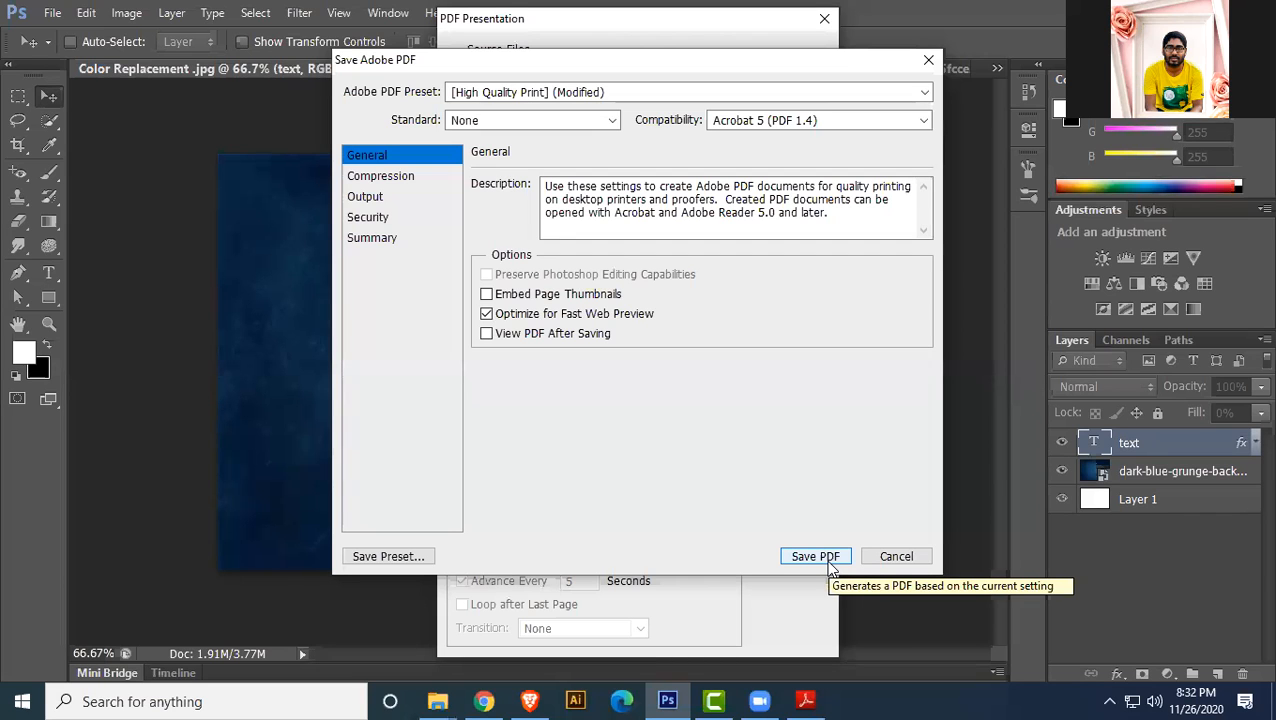
pyautogui.click(829, 562)
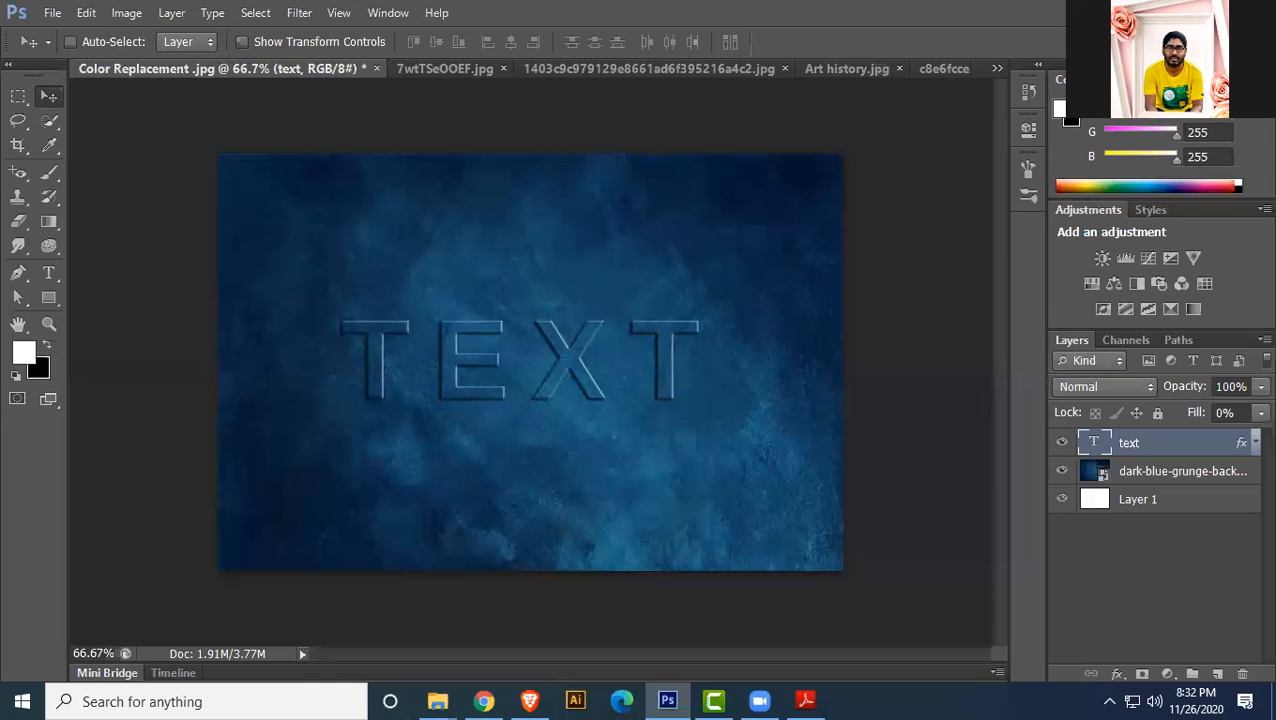
# - Show the desktop and select the Untitled.pdf file
pyautogui.click(1179, 12)
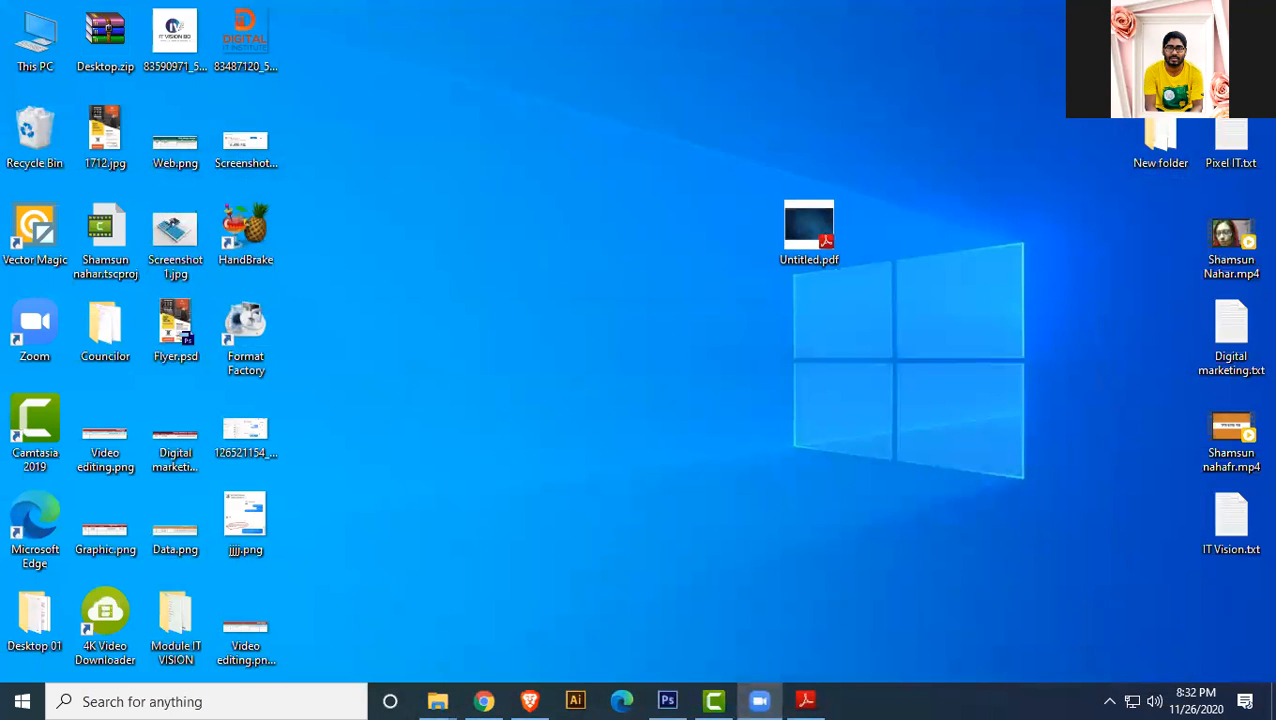
pyautogui.click(786, 239)
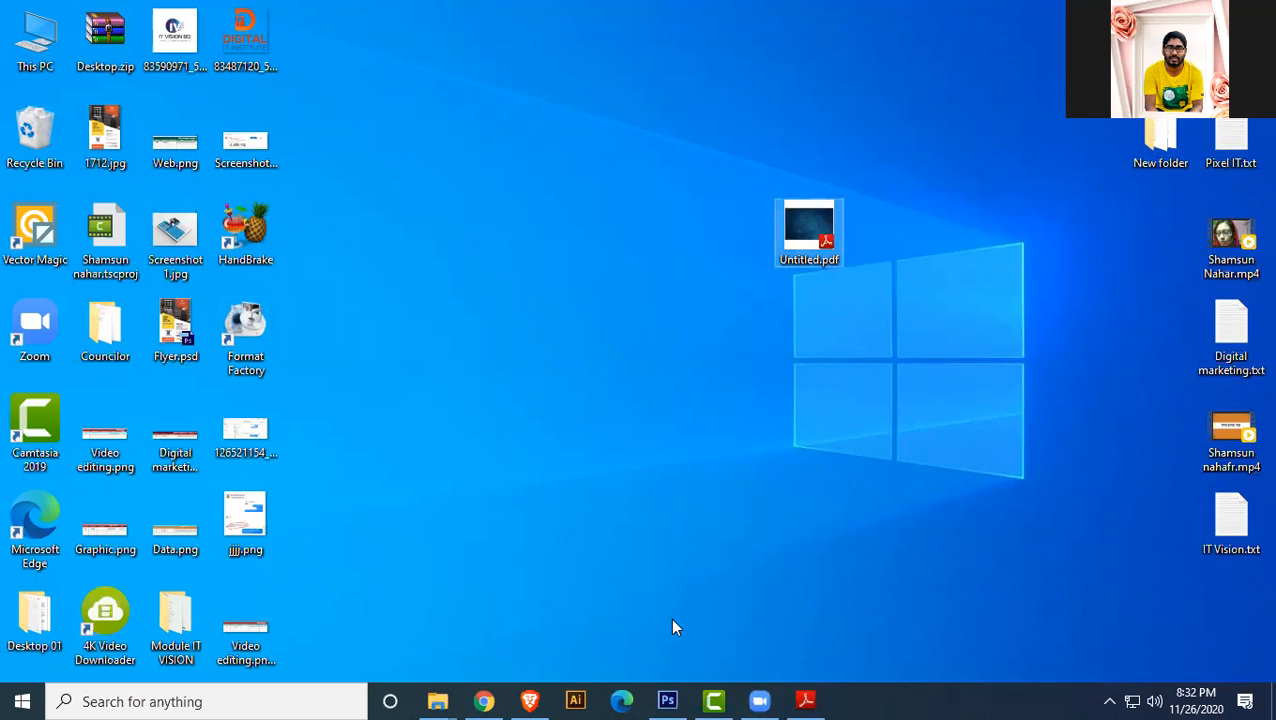